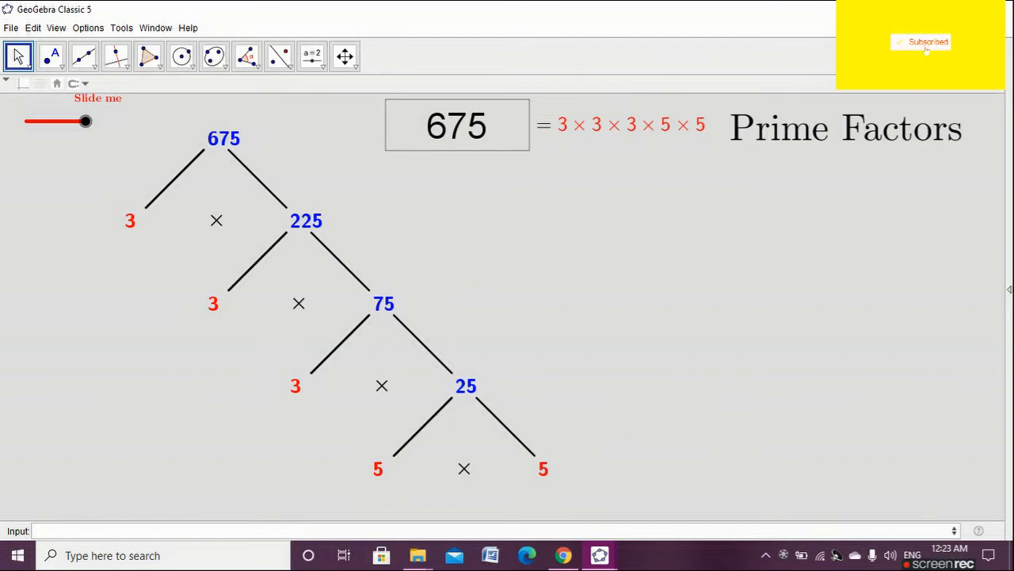
Change the number to 67 and move the slider to its end to reveal the prime factor result.
left_click(488, 126)
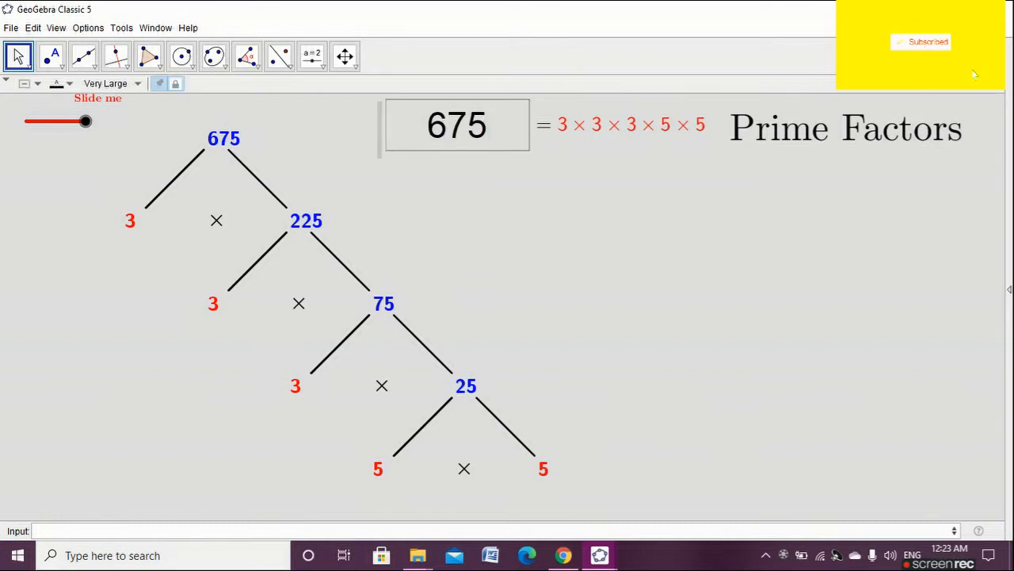
key("BackSpace")
key("Return")
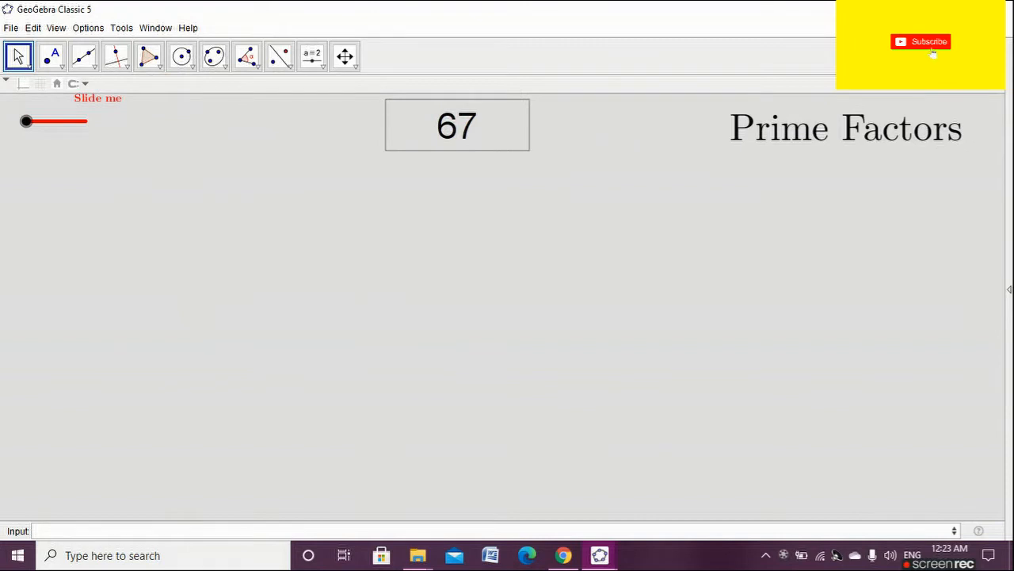
left_click_drag(26, 120, 85, 120)
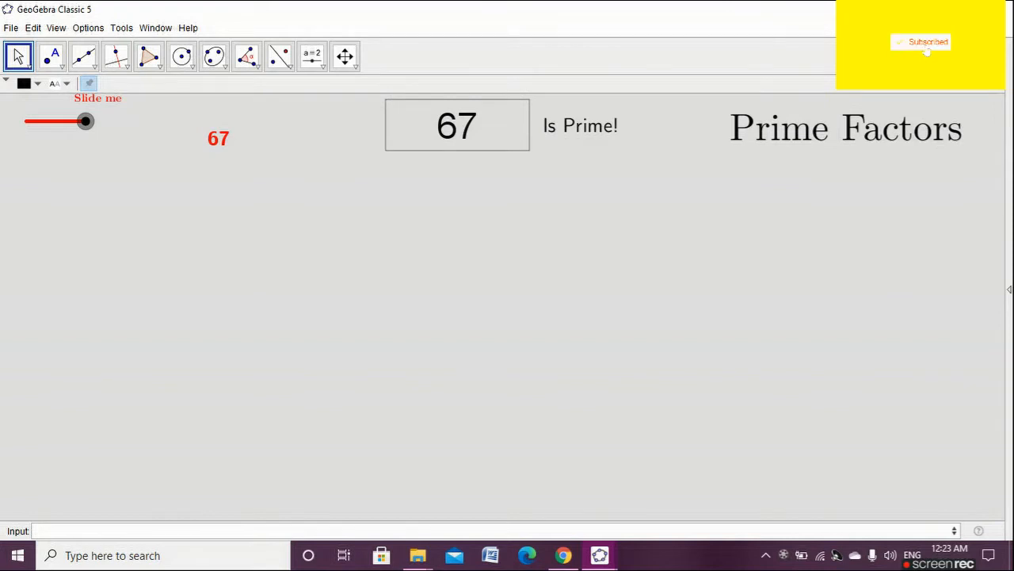
Change the number to 670 and advance the slider in stages to reveal its full factor tree and product.
left_click(477, 125)
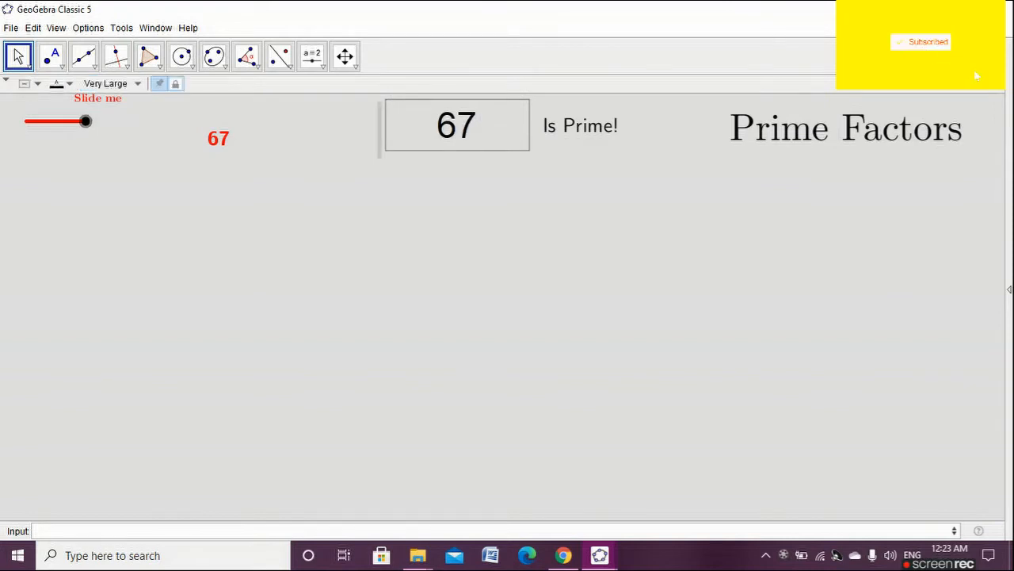
type("0")
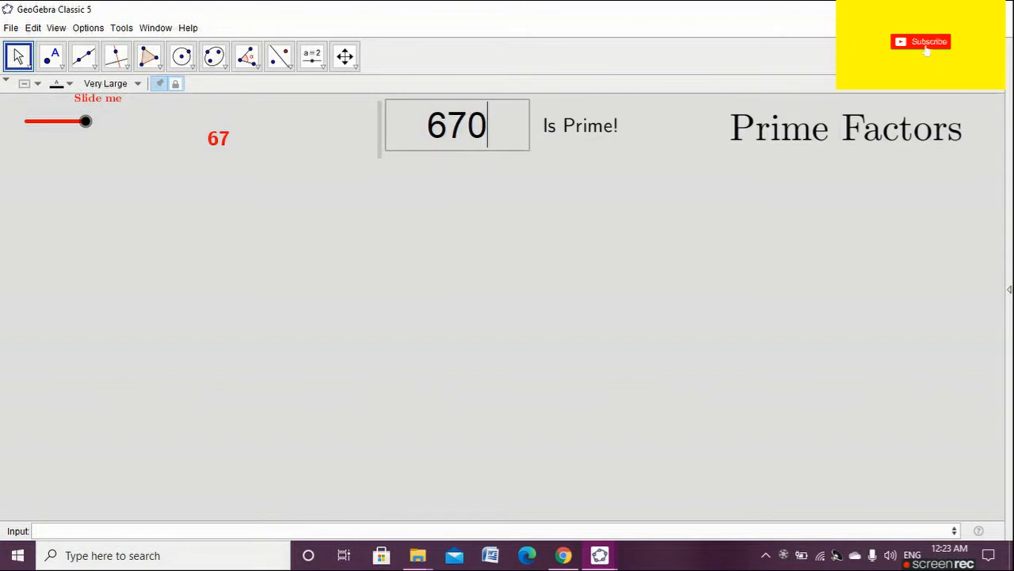
key("Return")
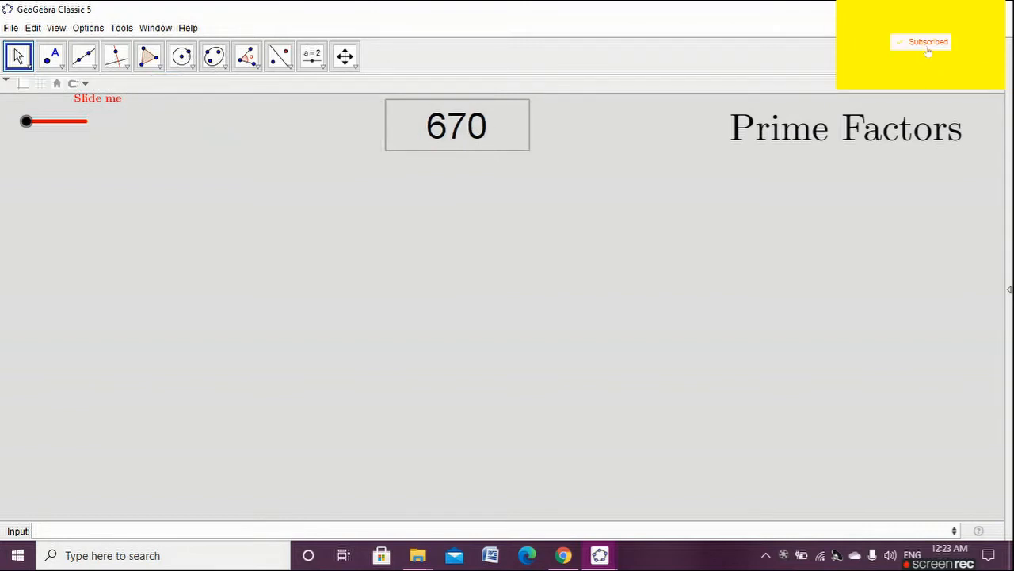
left_click_drag(98, 100, 42, 120)
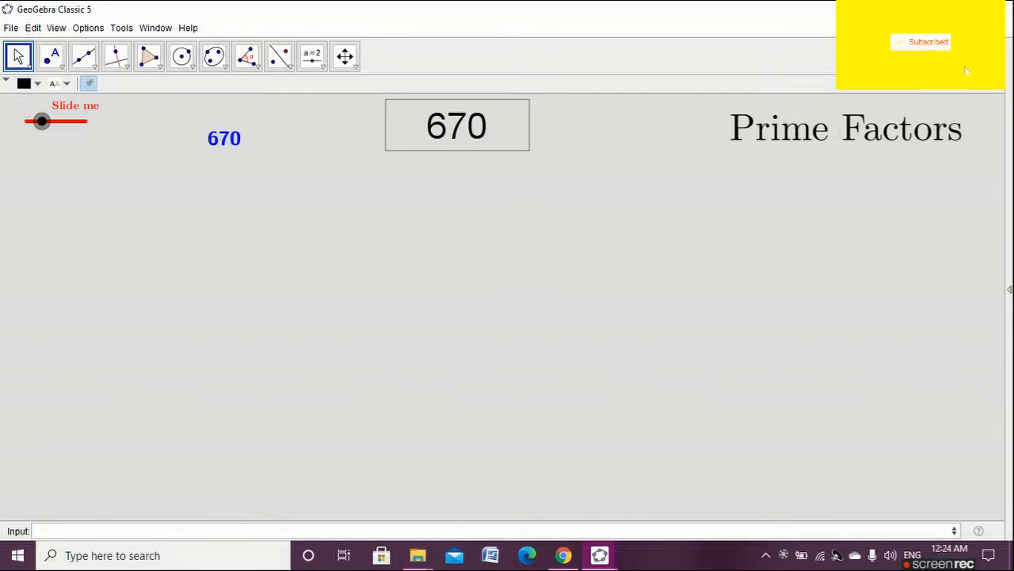
left_click_drag(42, 120, 57, 120)
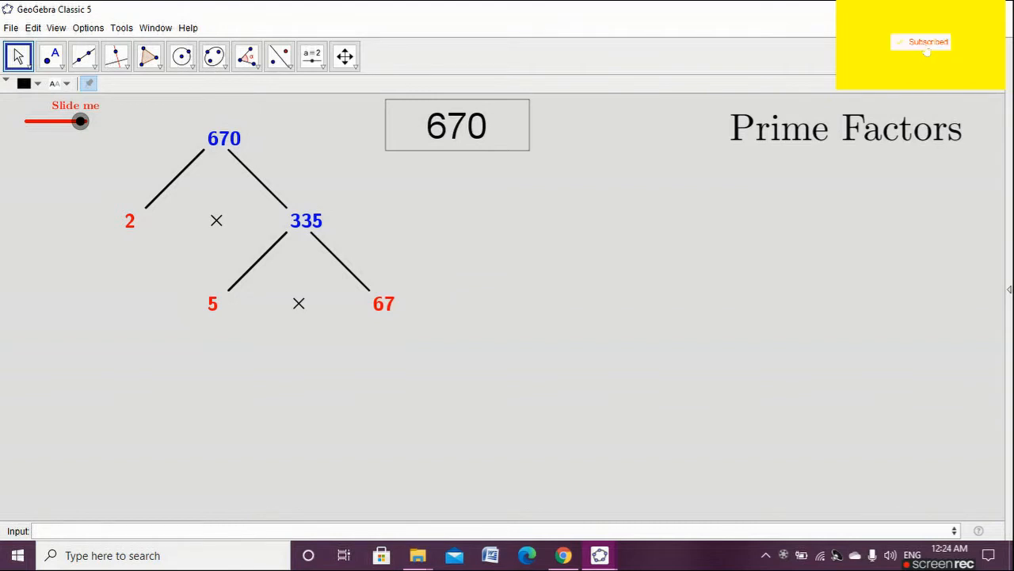
left_click_drag(80, 122, 86, 121)
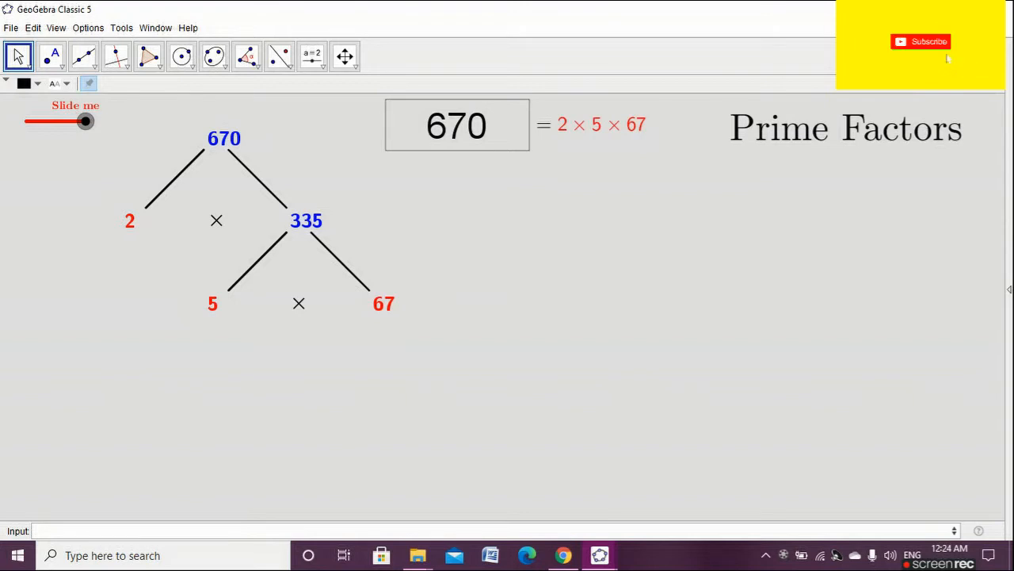
Replace the number with 222 and advance the slider in stages until its factor tree and product are complete.
left_click(490, 125)
key("BackSpace")
key("BackSpace")
key("BackSpace")
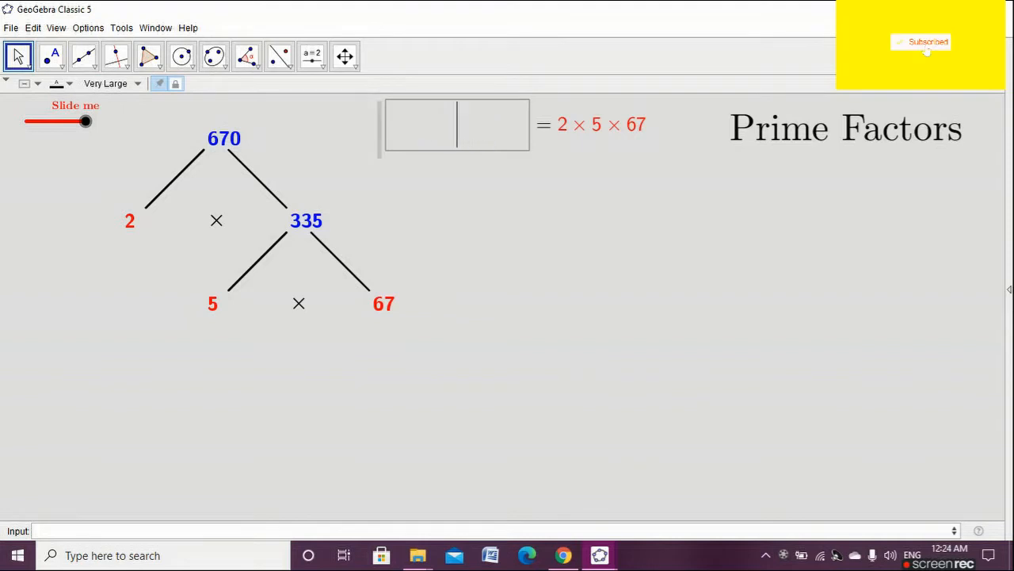
type("222")
key("Return")
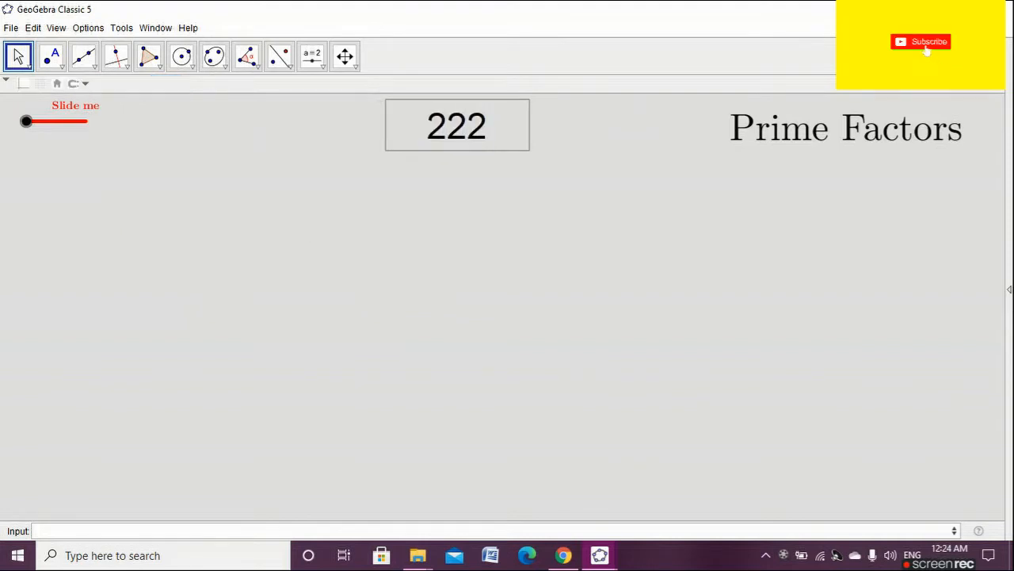
left_click_drag(26, 121, 55, 121)
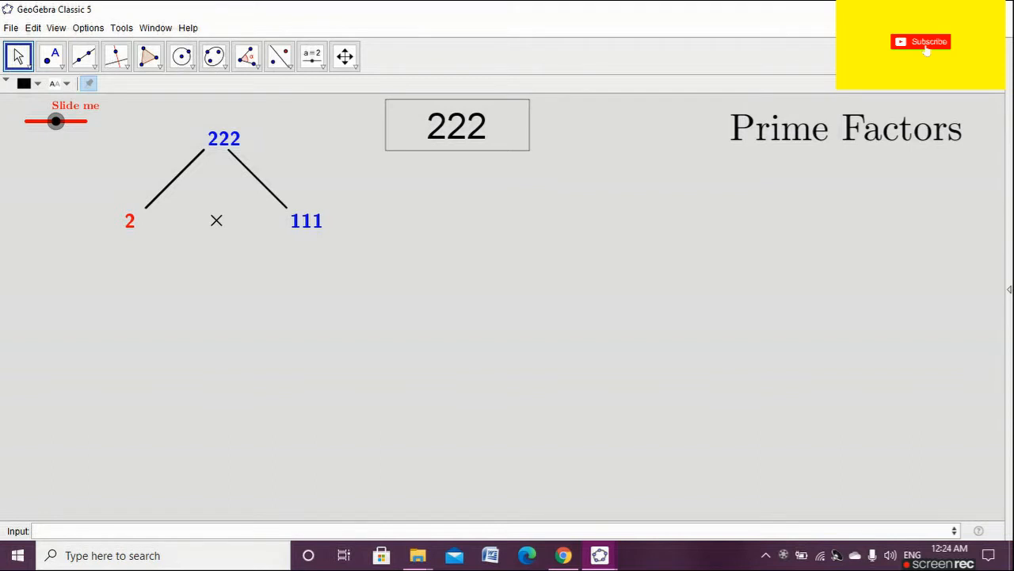
left_click_drag(56, 121, 79, 121)
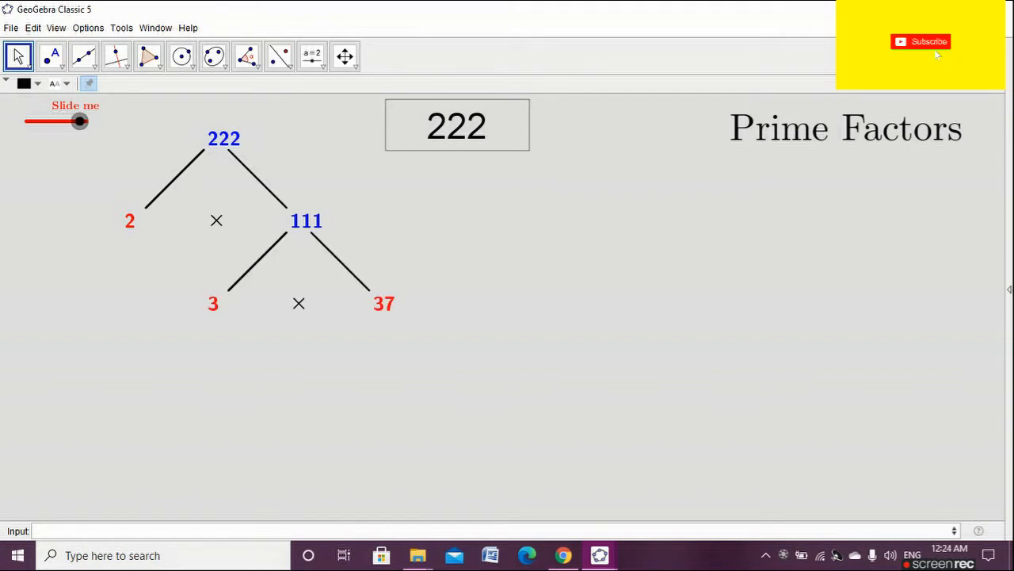
left_click_drag(79, 121, 85, 121)
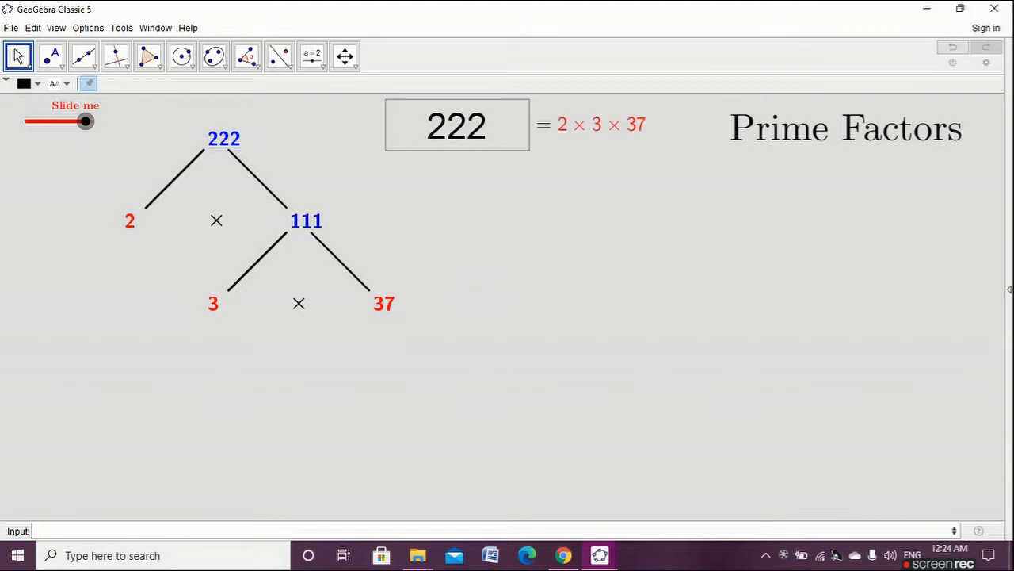
Change the number to 229 and move the slider to its end to reveal its factorization.
left_click(487, 126)
key("BackSpace")
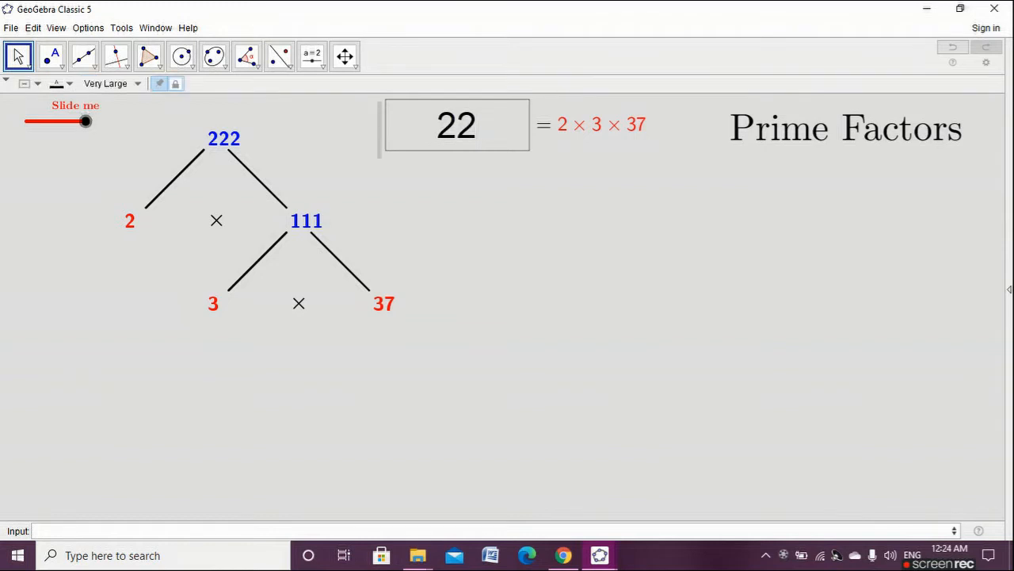
type("8")
key("BackSpace")
type("9")
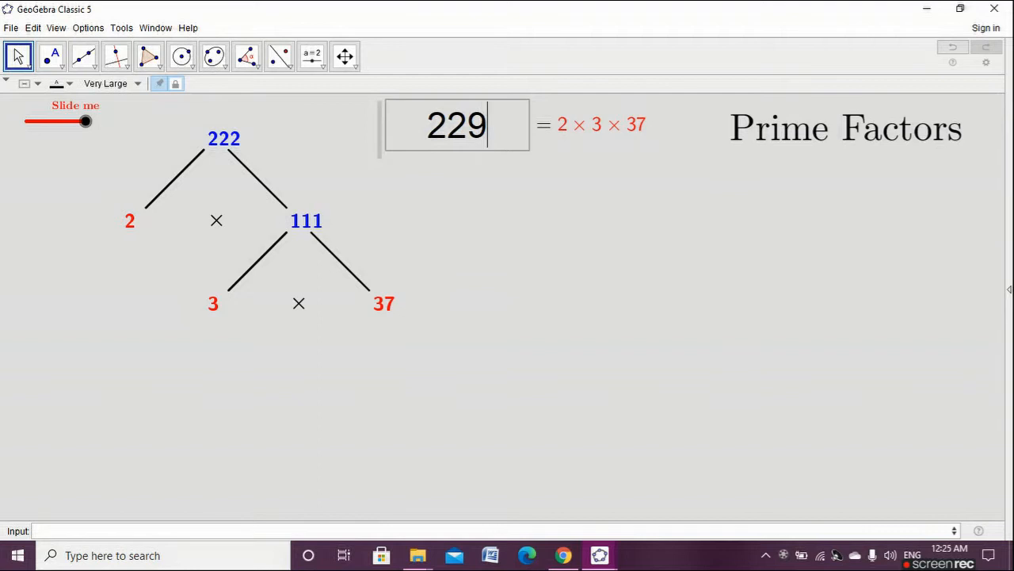
key("Return")
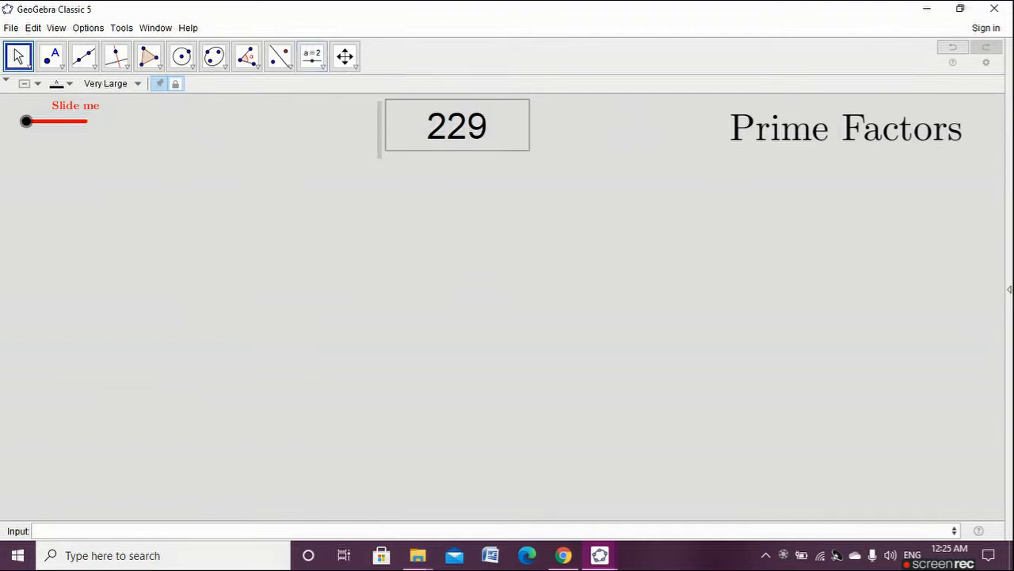
key("Escape")
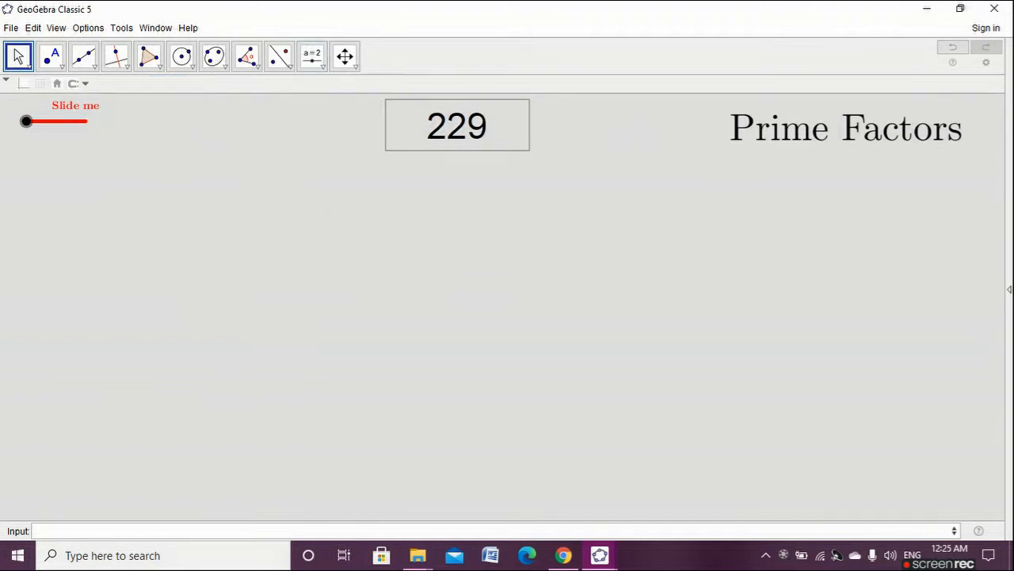
left_click_drag(26, 120, 85, 121)
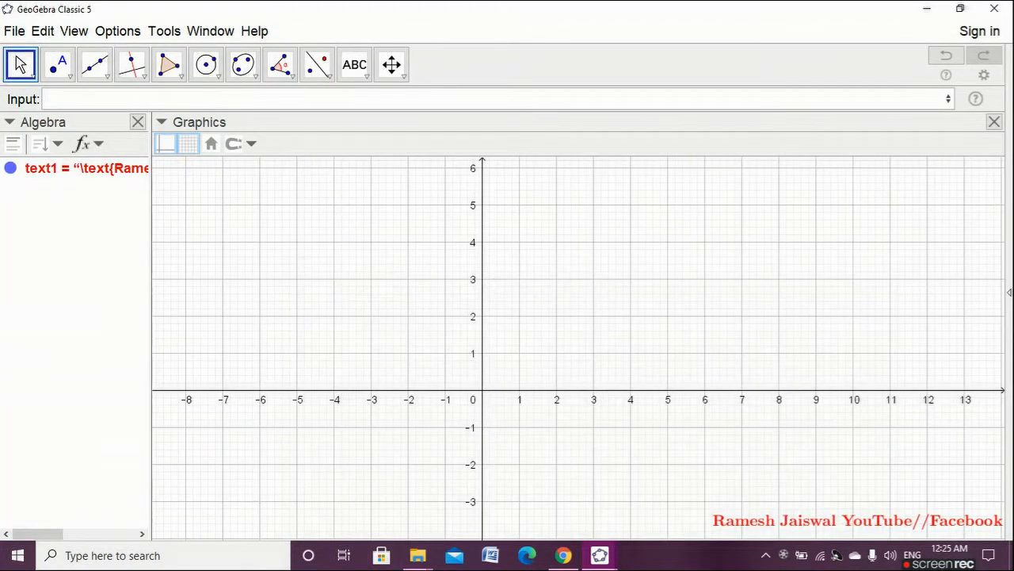
Shift the red caption text slightly left and down below the graph, then deselect it.
left_click_drag(857, 521, 848, 523)
left_click(792, 451)
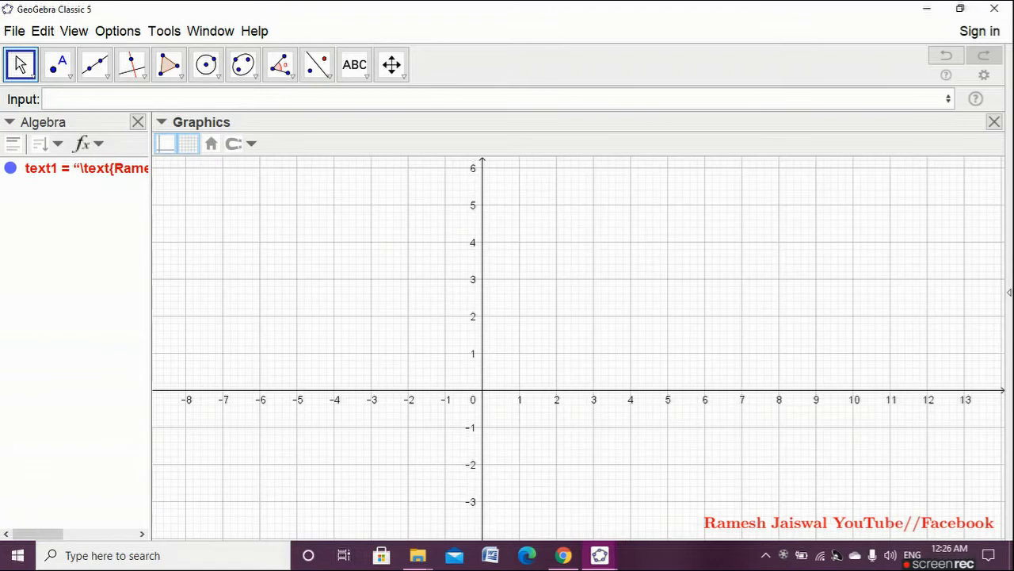
Define the number n=225 through the input bar.
type("n")
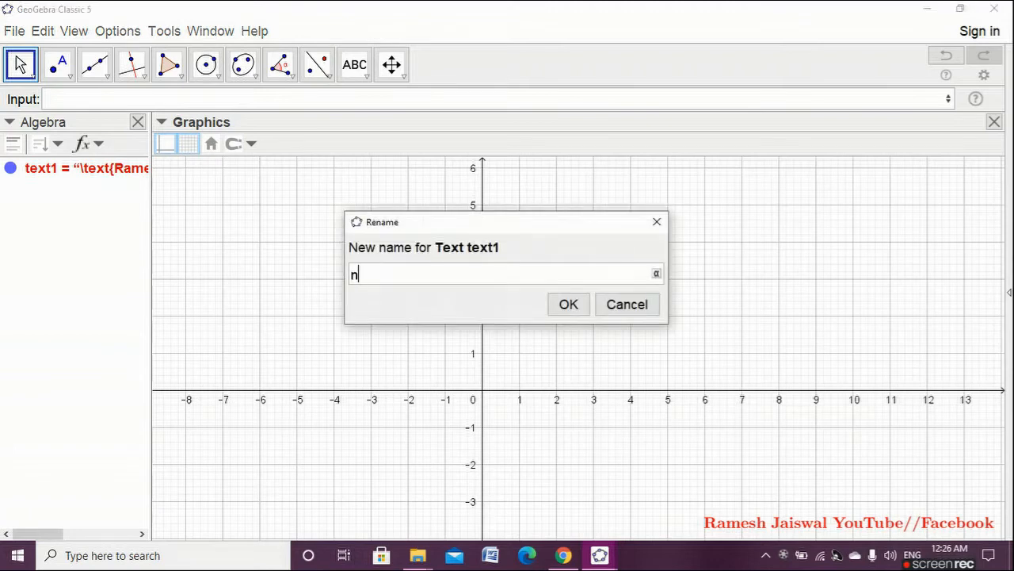
left_click(626, 304)
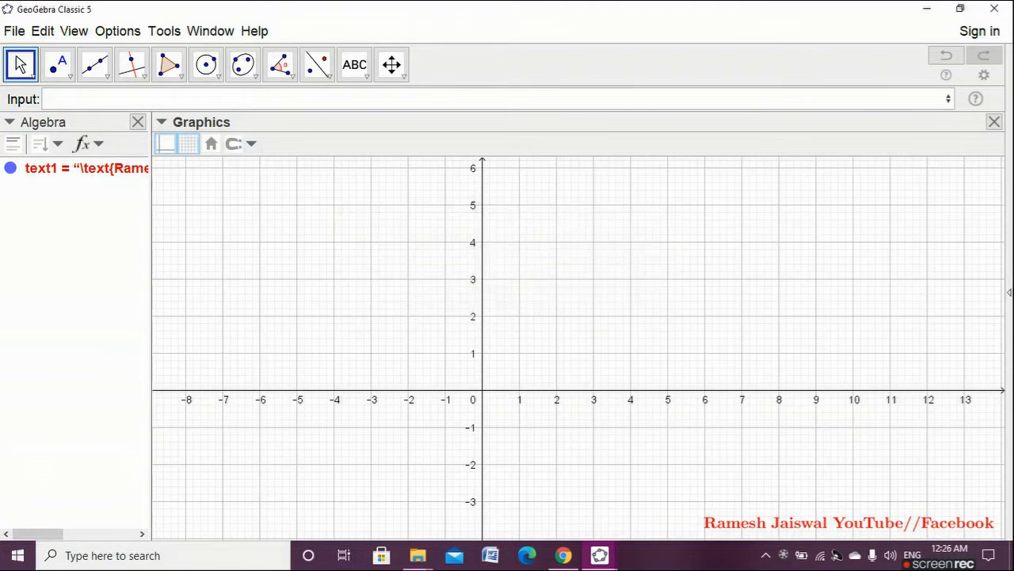
type("n=225")
key("Return")
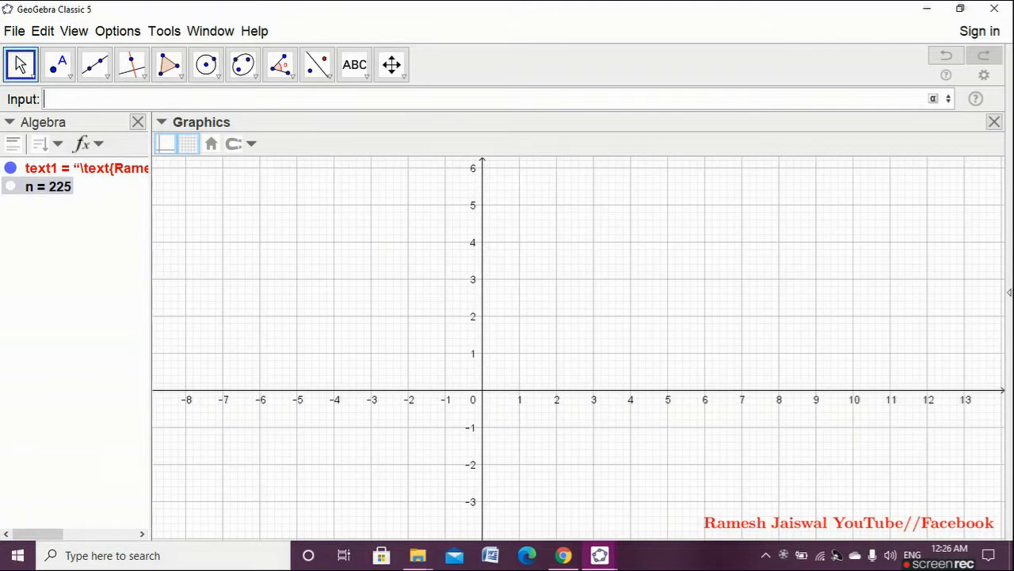
Define fm as Factors(n) using the number form of the Factors command.
type("fac")
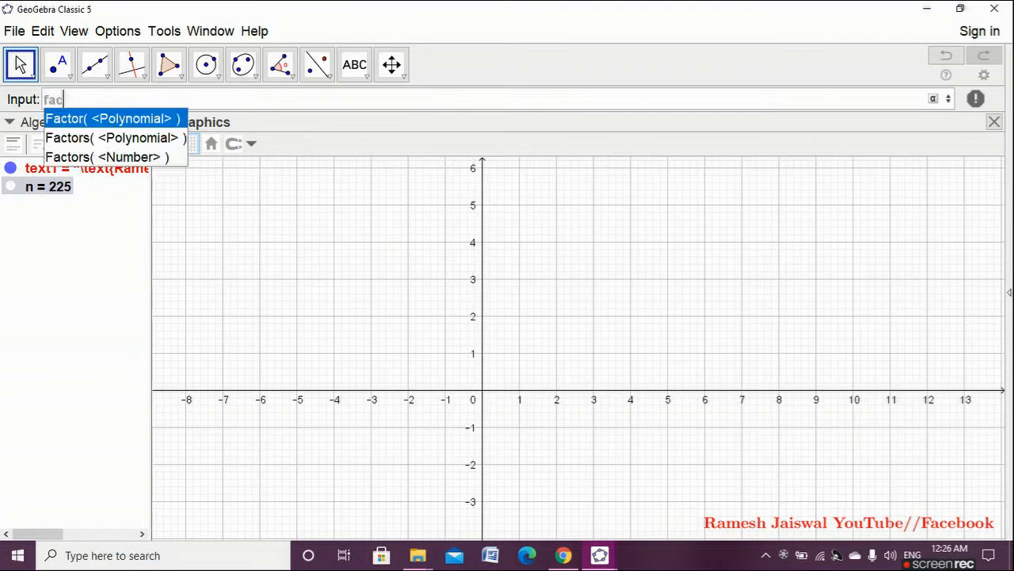
key("Down")
key("Down")
key("Return")
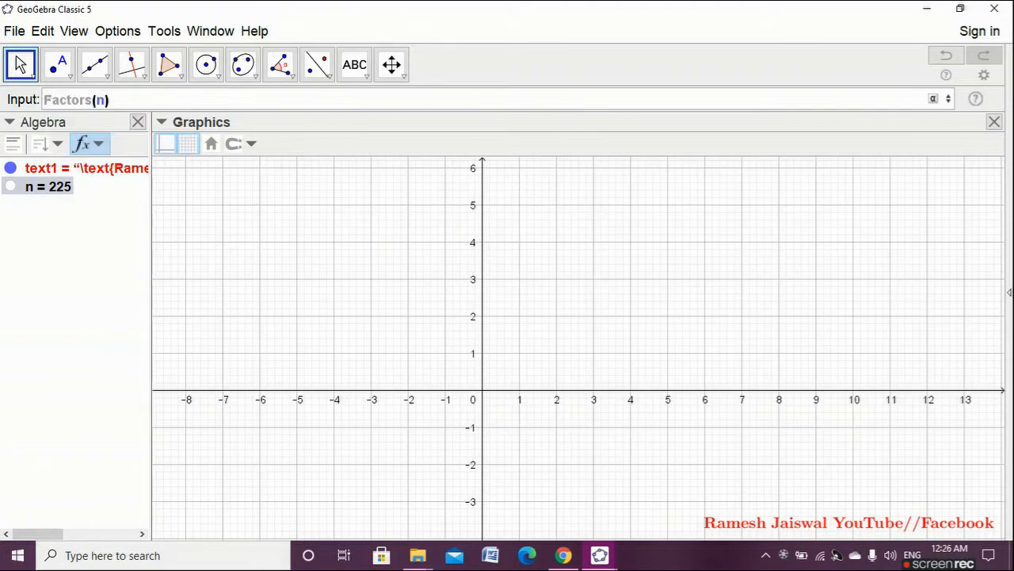
key("Left")
key("Left")
key("Left")
key("Left")
key("Left")
key("Left")
key("Left")
key("Left")
key("Left")
type("f")
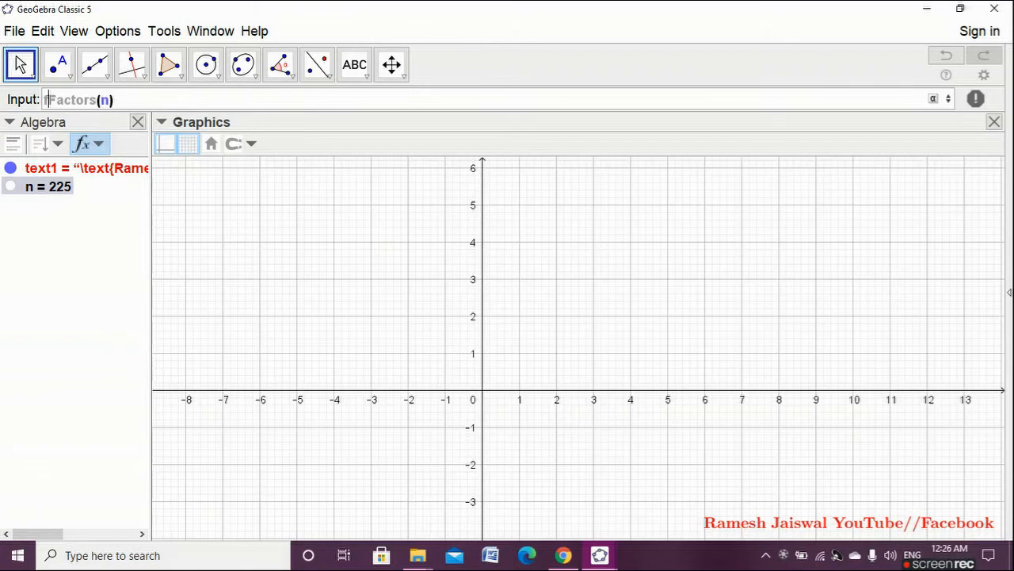
type("m:")
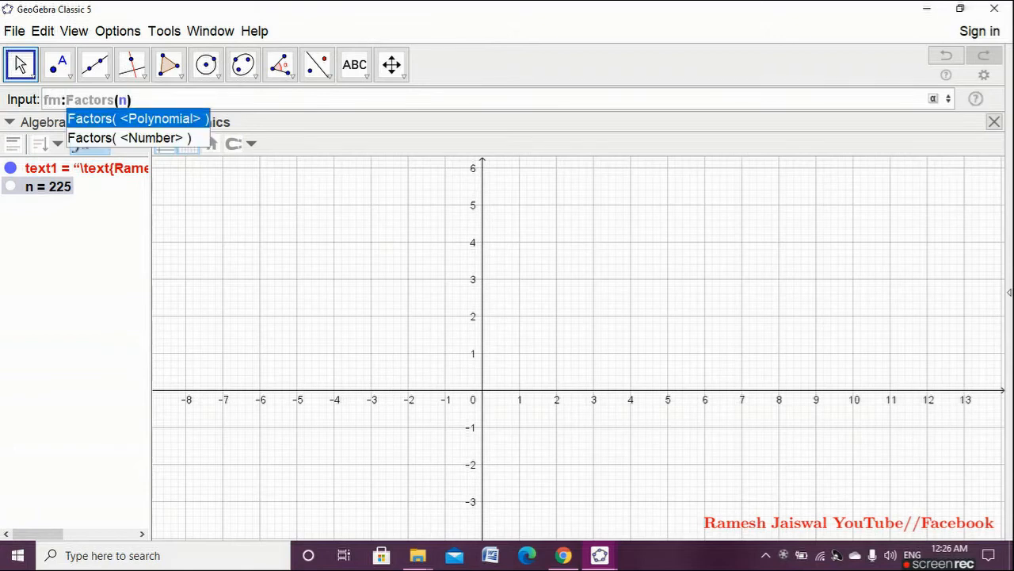
key("Return")
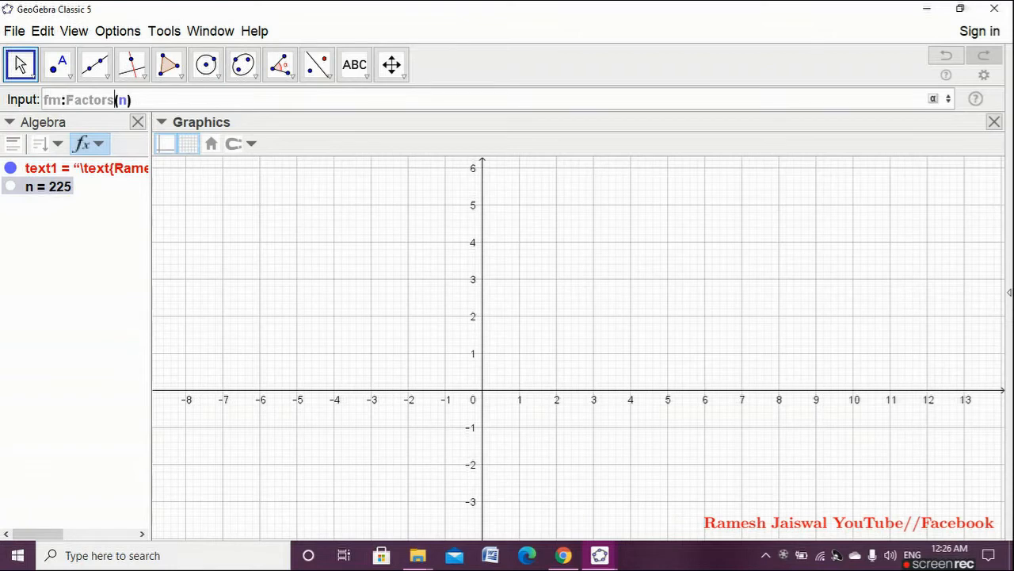
key("Return")
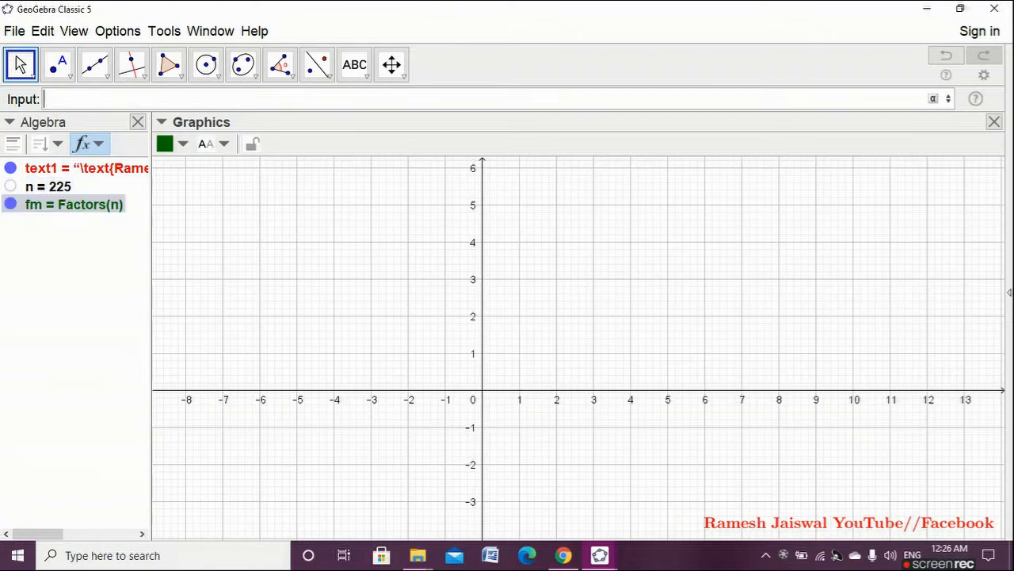
key("Escape")
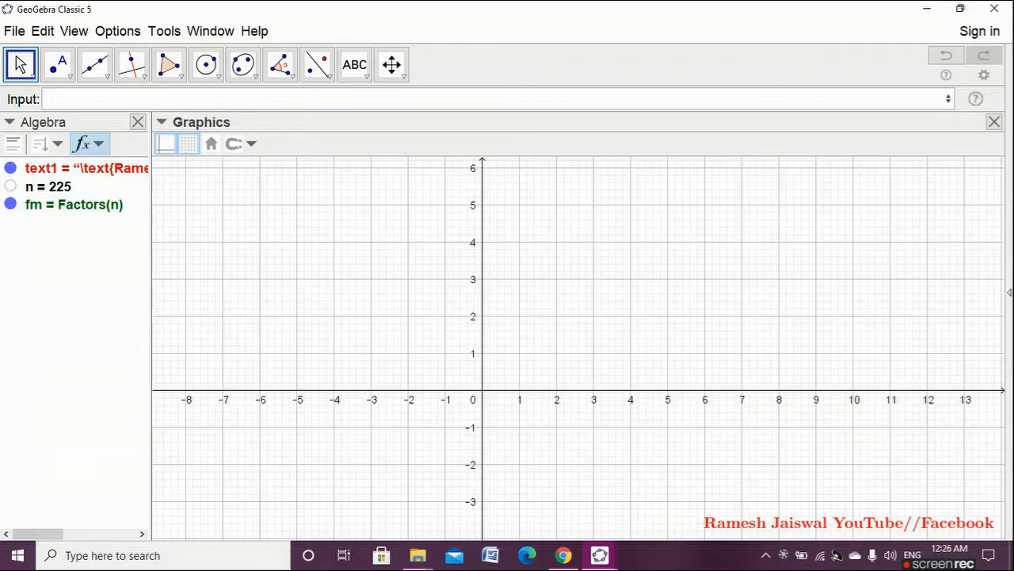
Begin a Join command in the input bar, using the form that takes several separate lists.
left_click(133, 99)
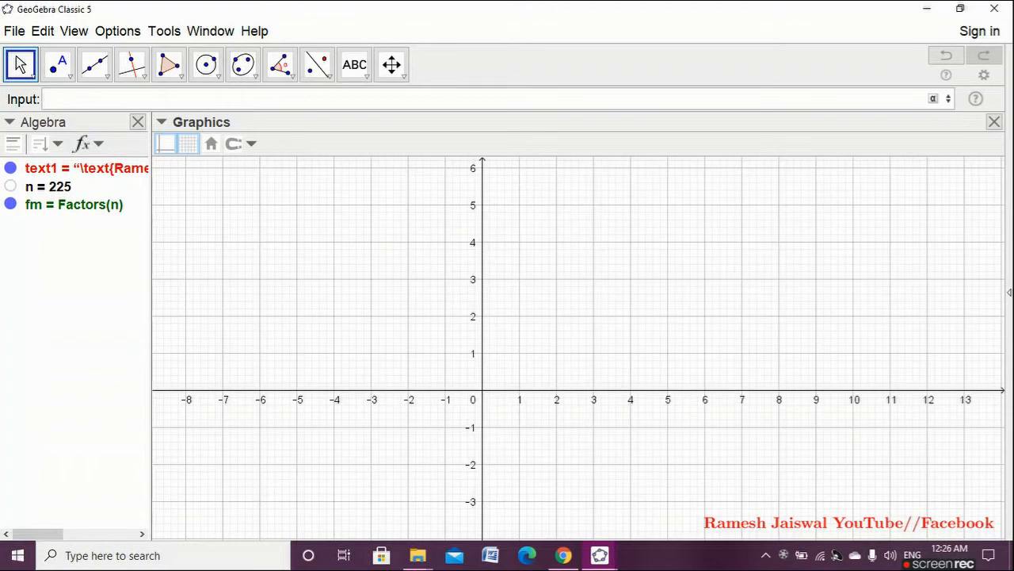
type("Join")
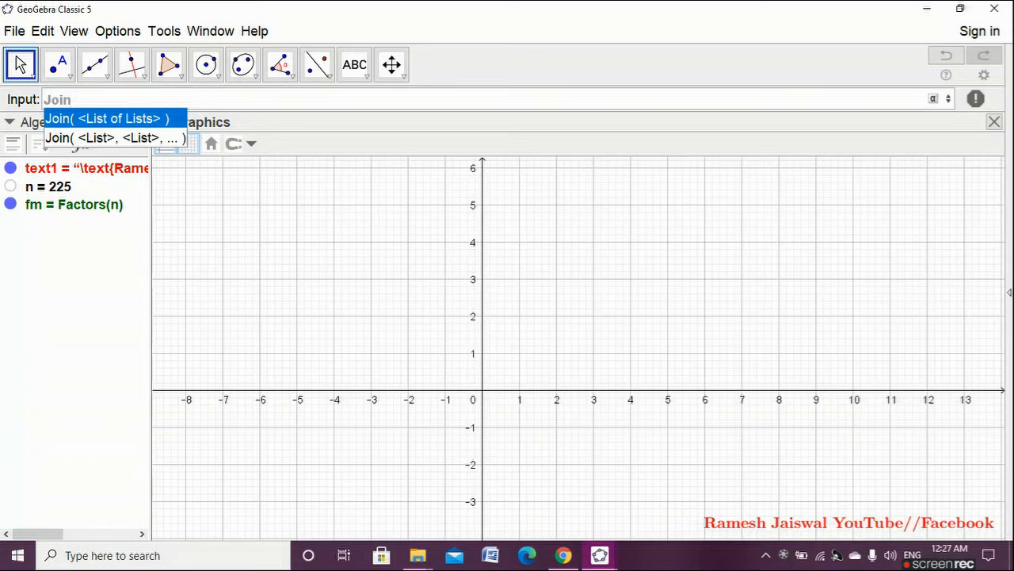
key("Down")
key("Return")
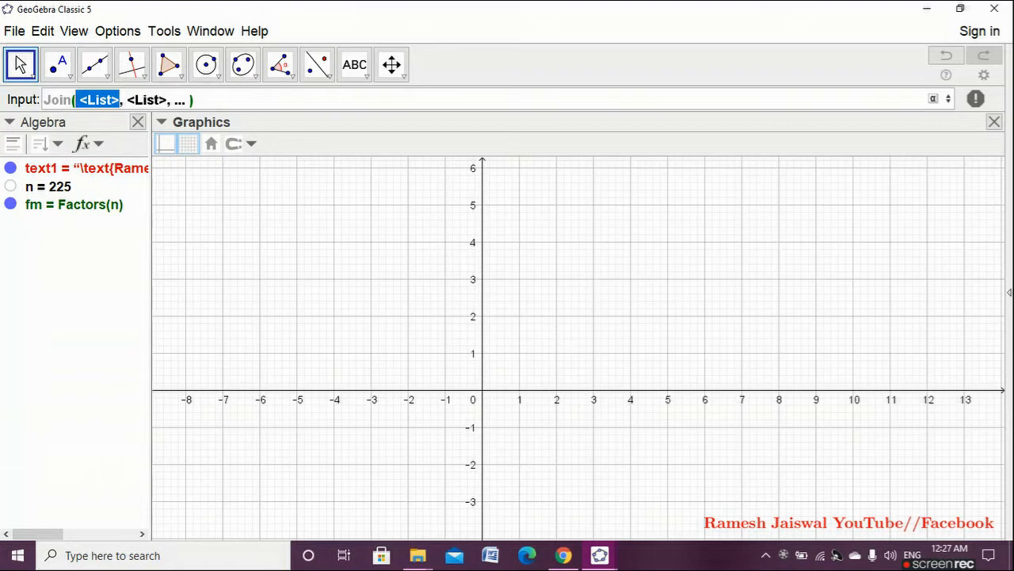
Nest two Sequence commands as Join's first list, both in the expression, variable, start value and end value form.
type("Sequ")
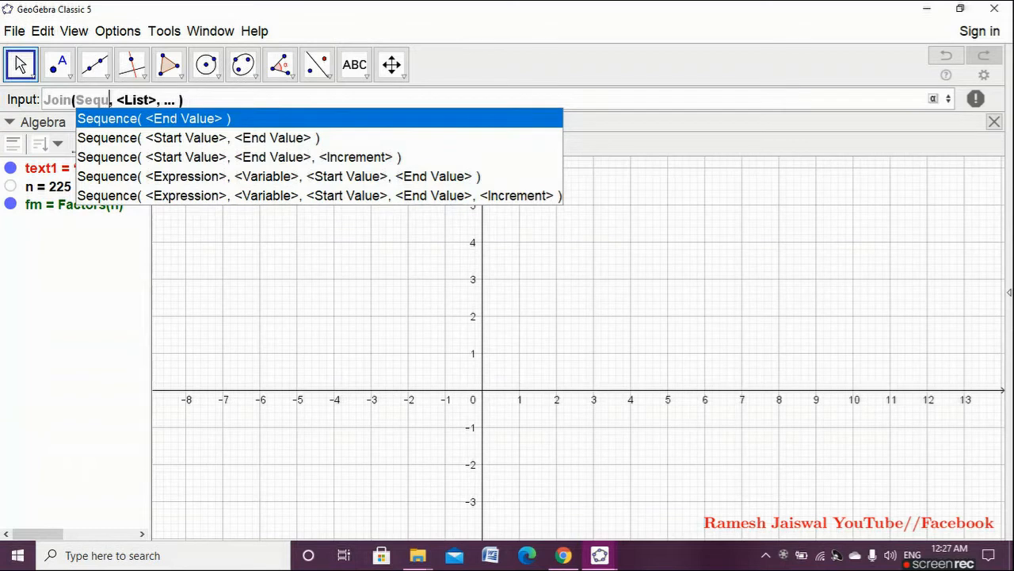
key("Down")
key("Down")
key("Down")
key("Return")
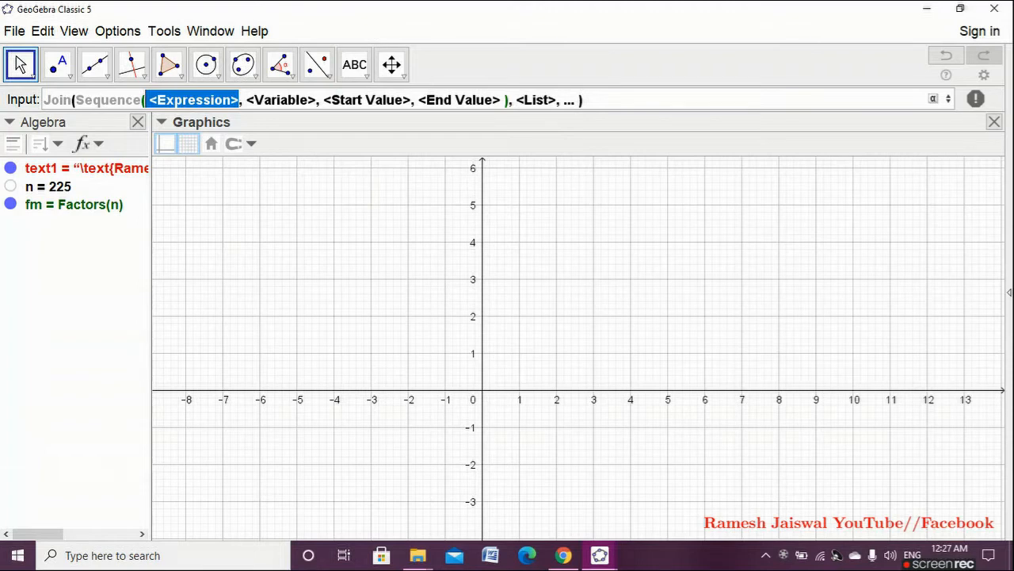
type("seq")
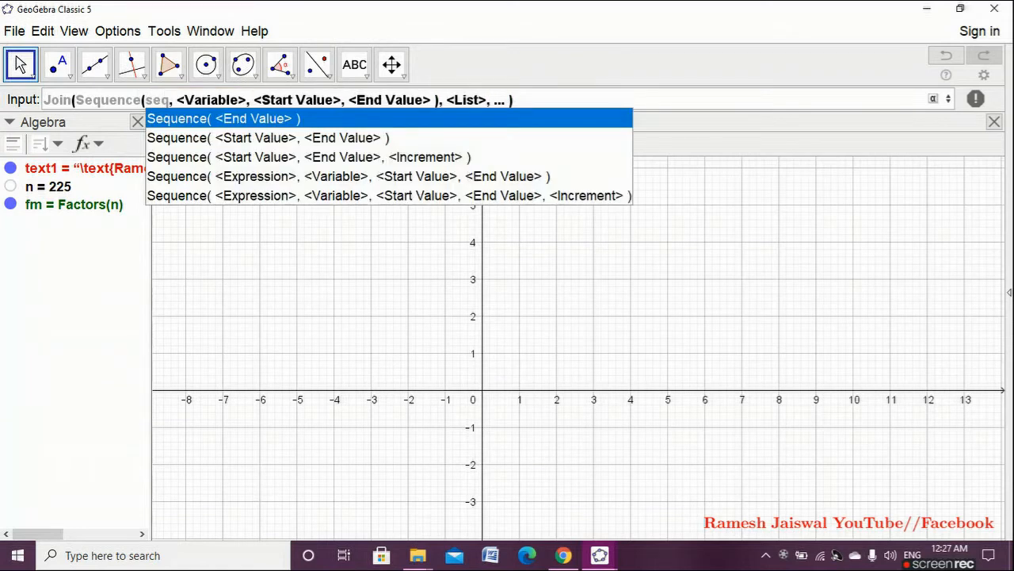
key("Down")
key("Down")
key("Down")
key("Return")
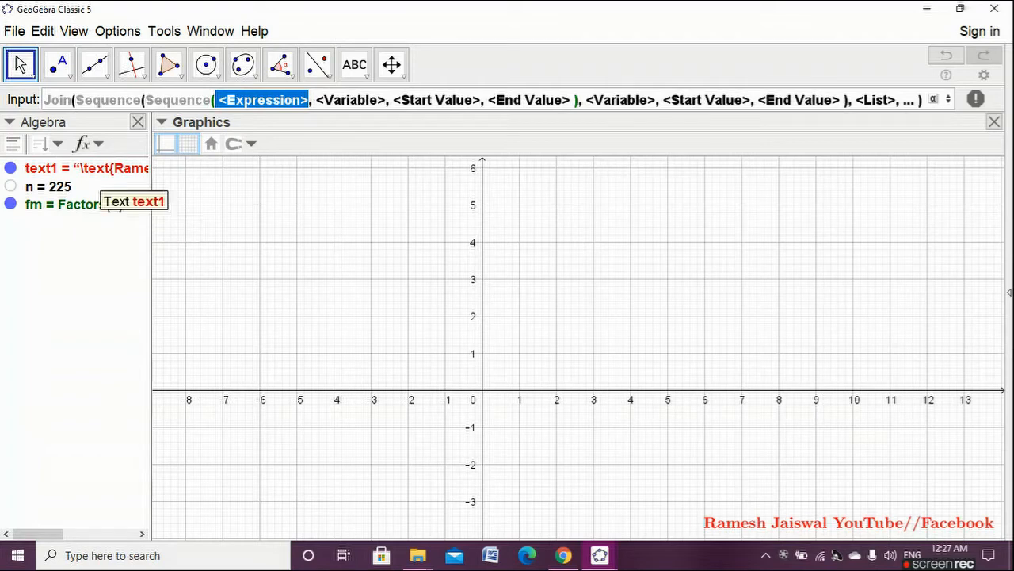
Enter Element(Element(fm, i), 1) as the expression of the inner Sequence.
type("Elem")
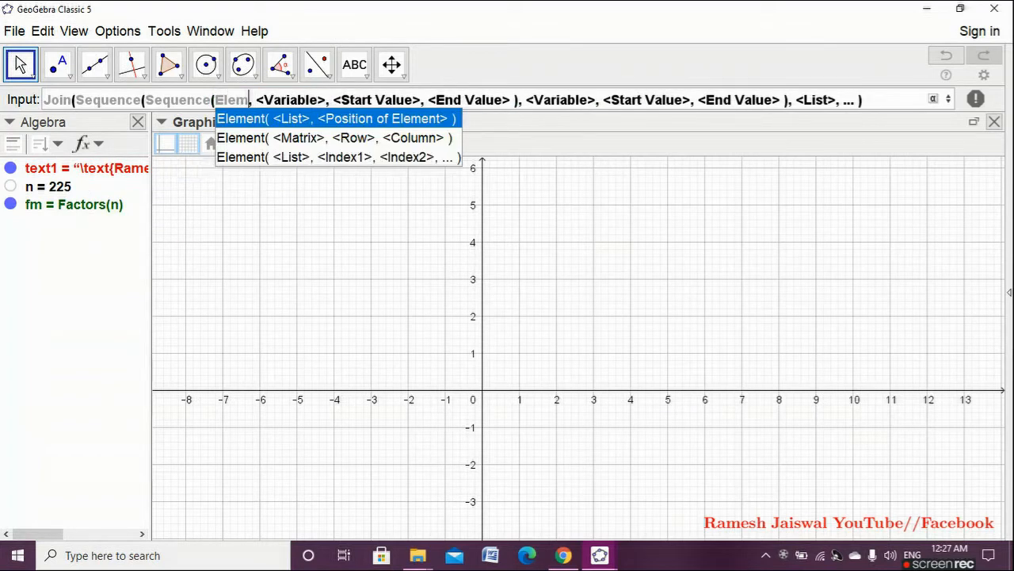
key("Return")
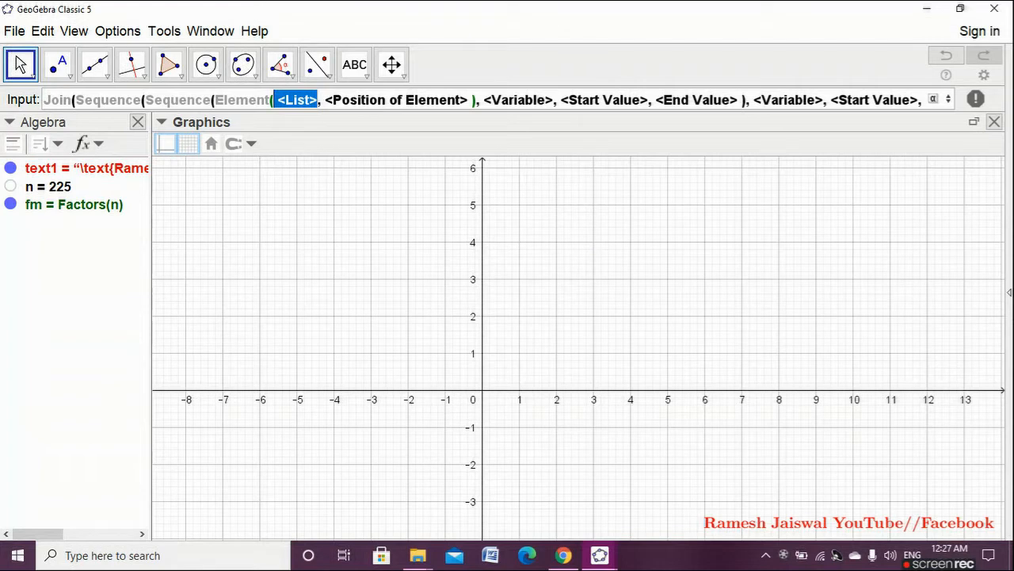
type("El")
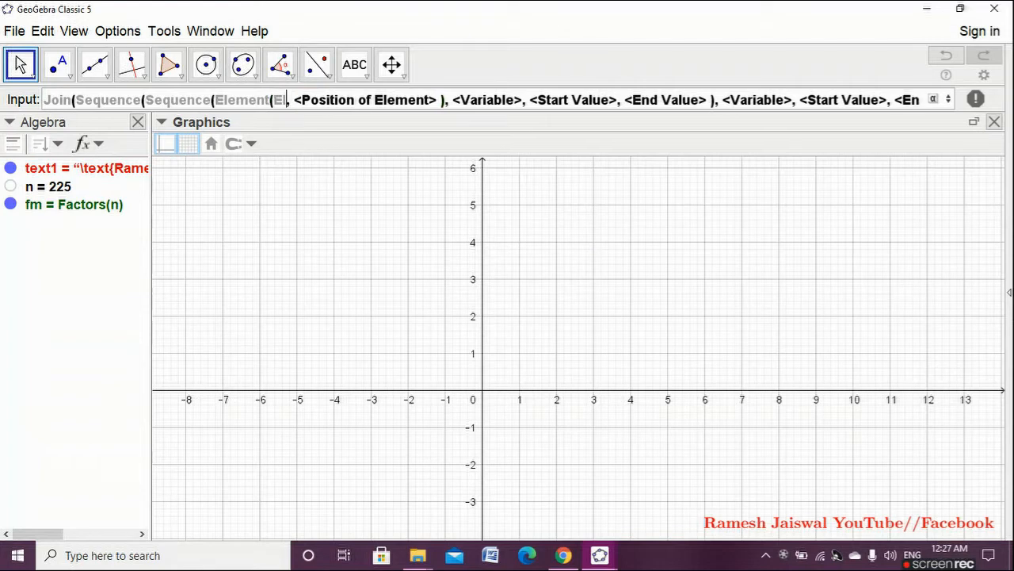
type("em")
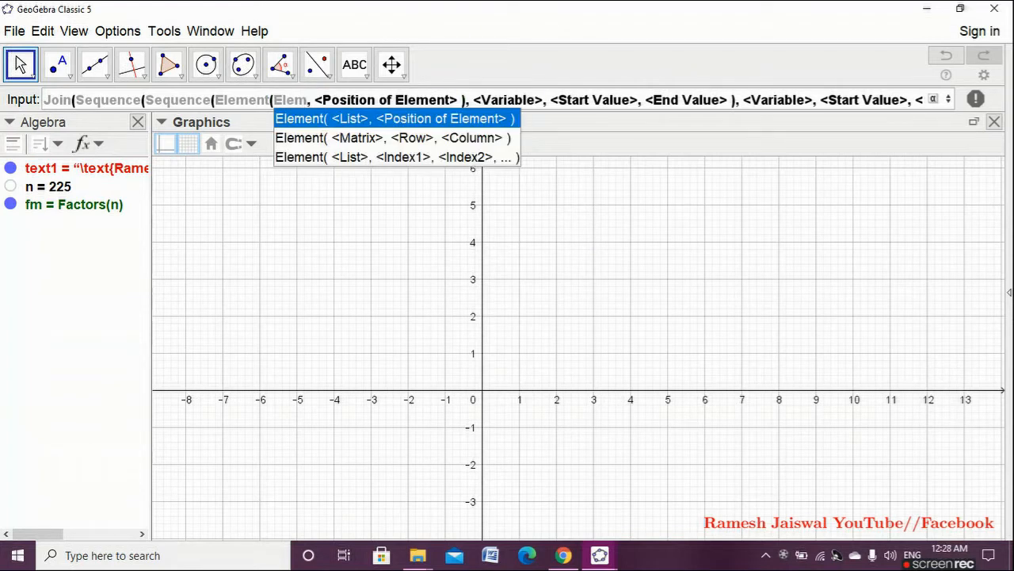
key("Return")
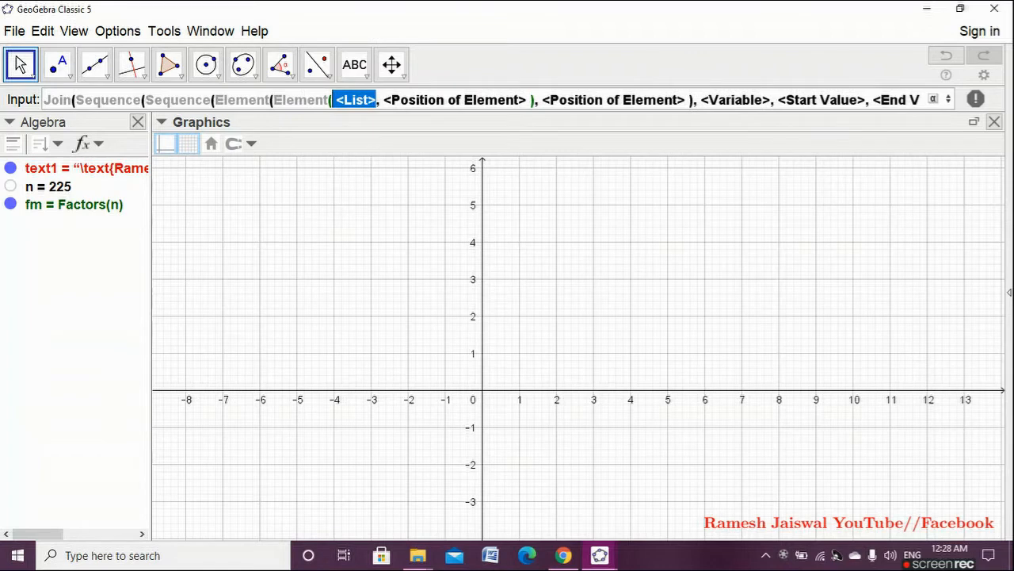
type("fm")
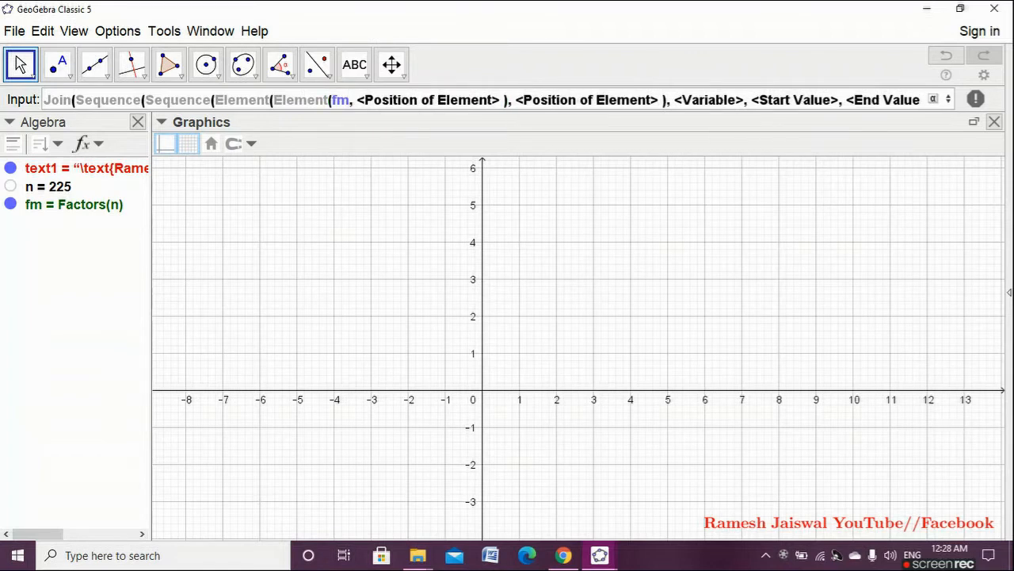
key("Tab")
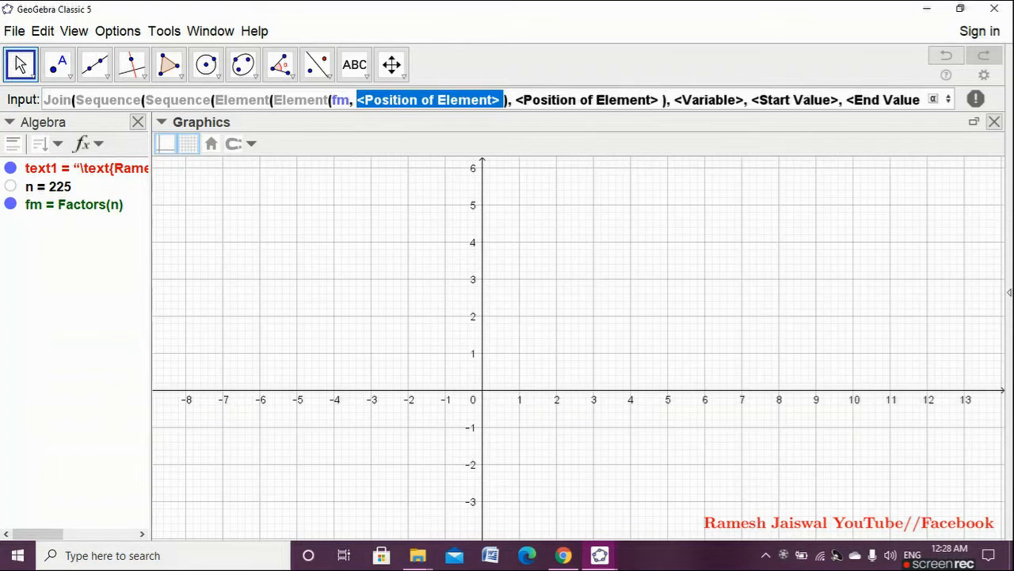
type("iable>, <Start")
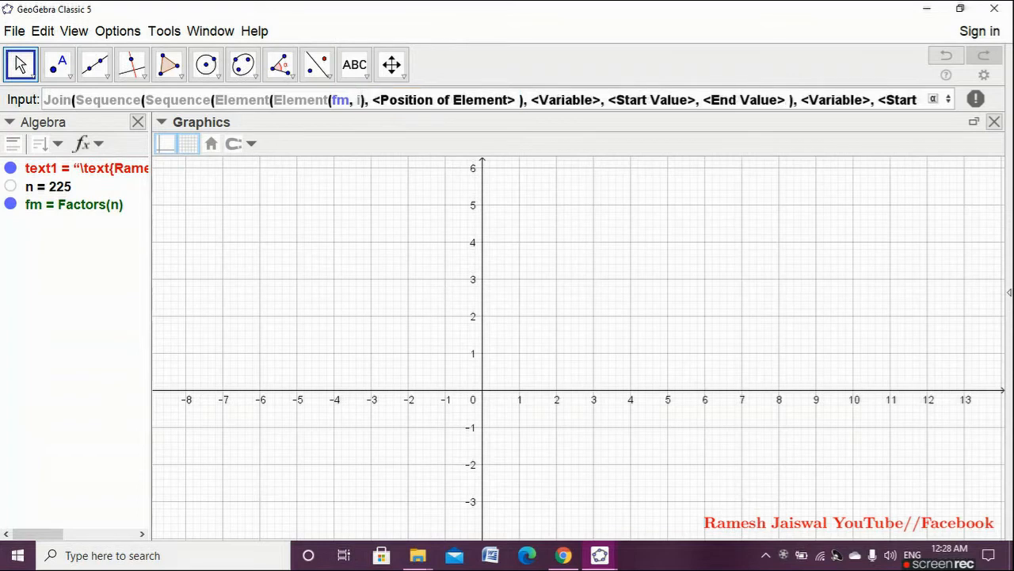
key("Tab")
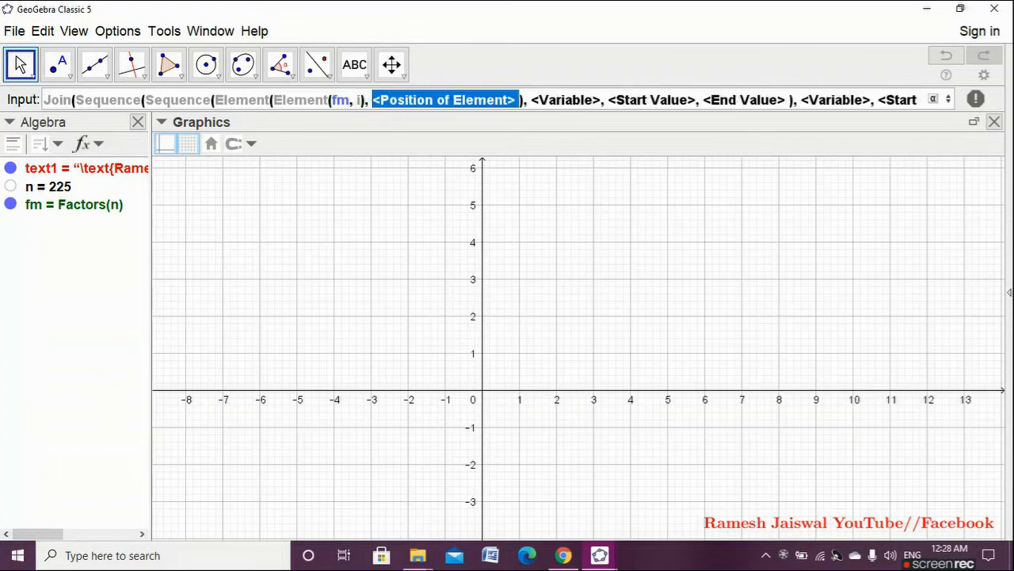
type("1")
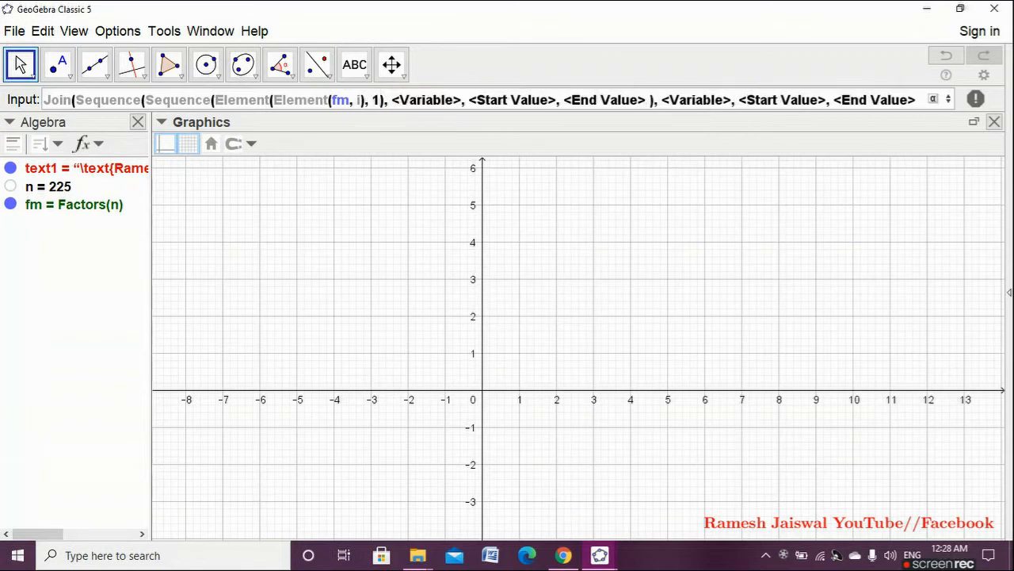
Set the inner Sequence's variable to j and its start value to 1.
key("Tab")
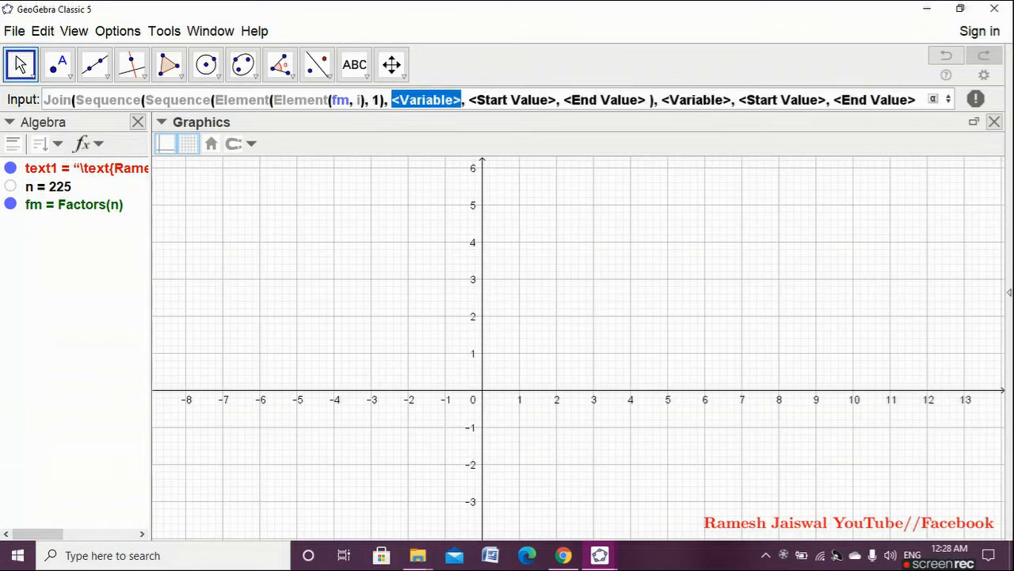
type("j")
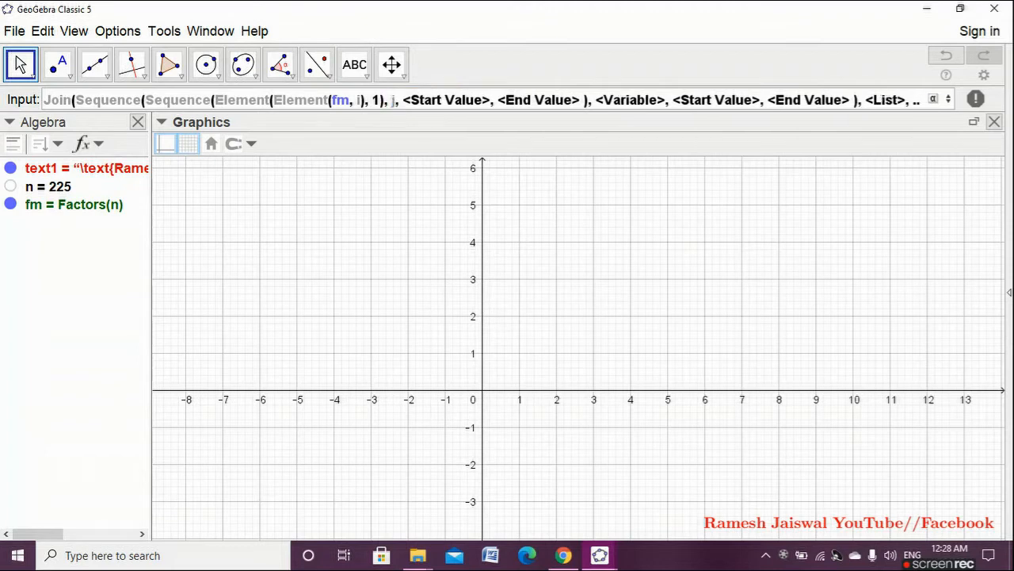
key("Tab")
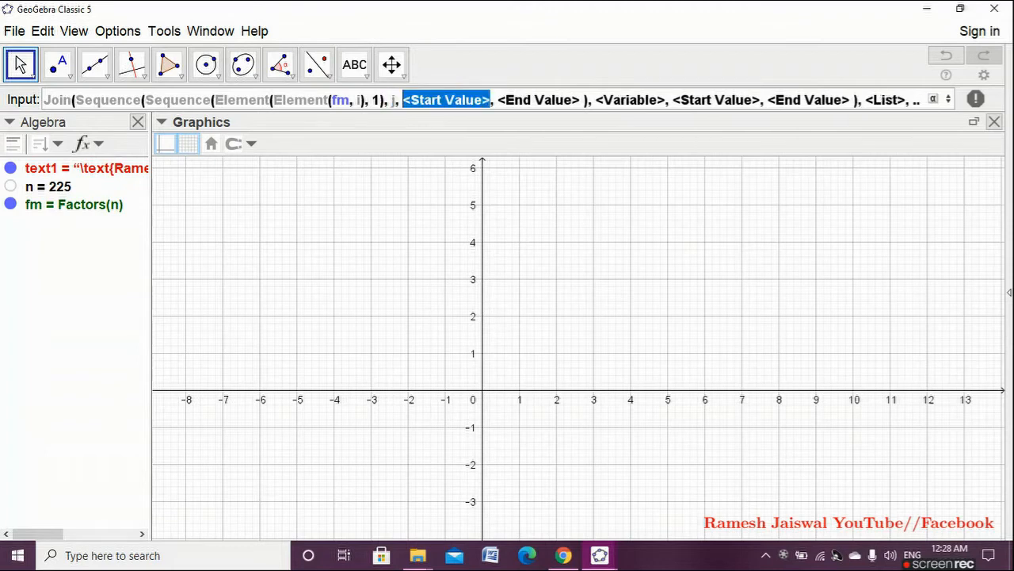
type("1")
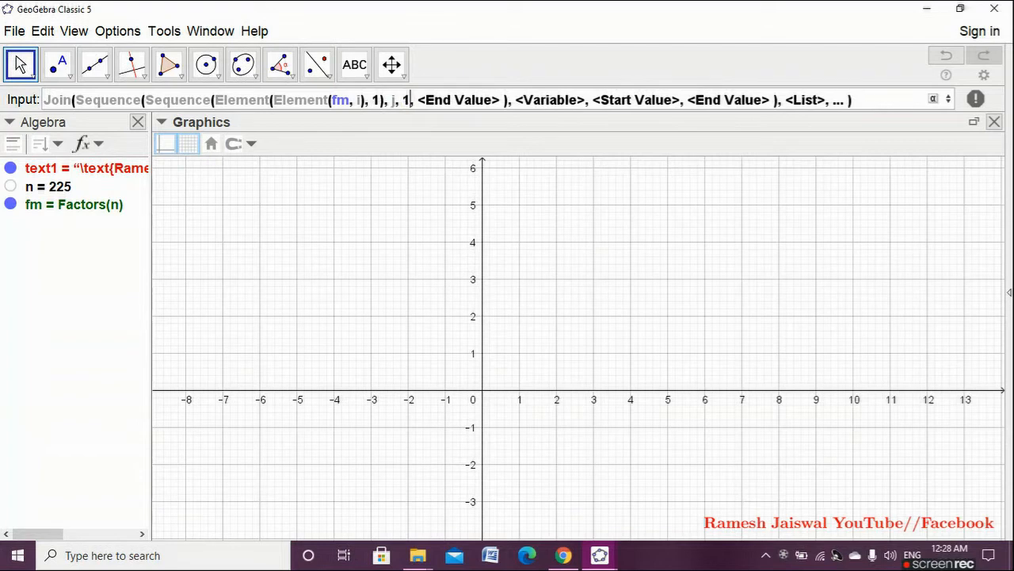
Enter Element(Element(fm, i), 2) as the end value of the inner Sequence.
key("Tab")
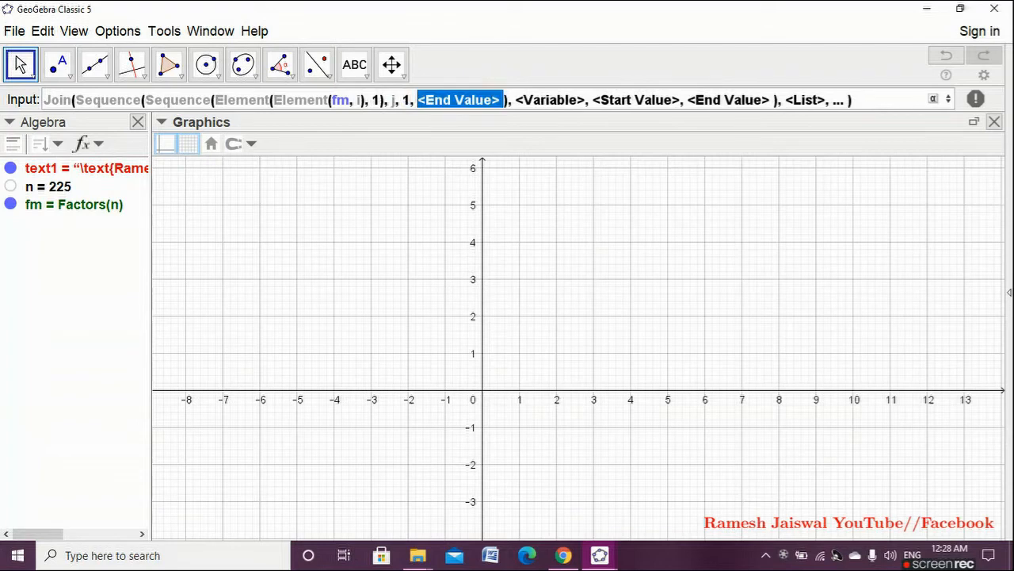
type("Ele")
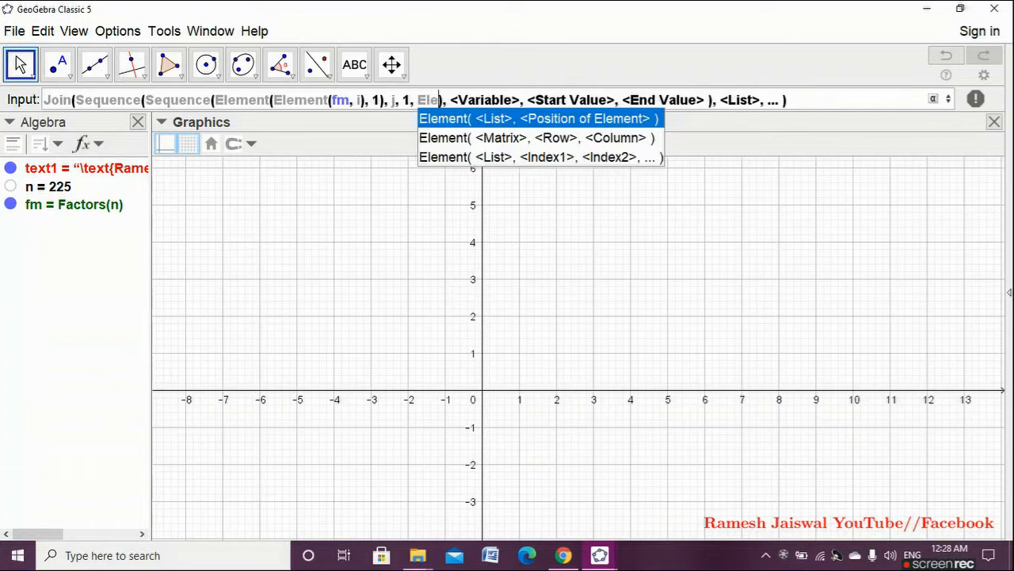
key("Return")
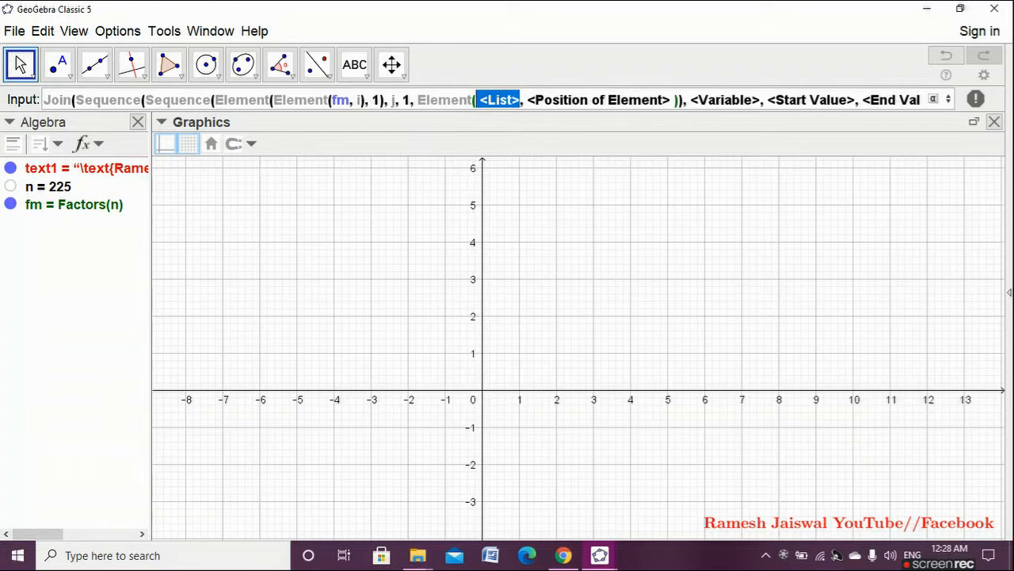
type("Ele")
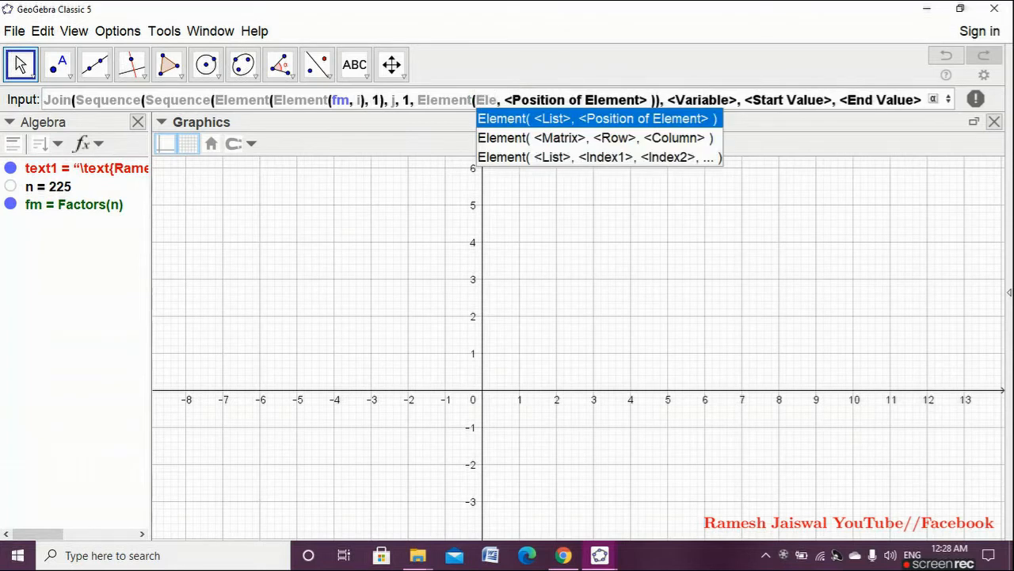
key("Return")
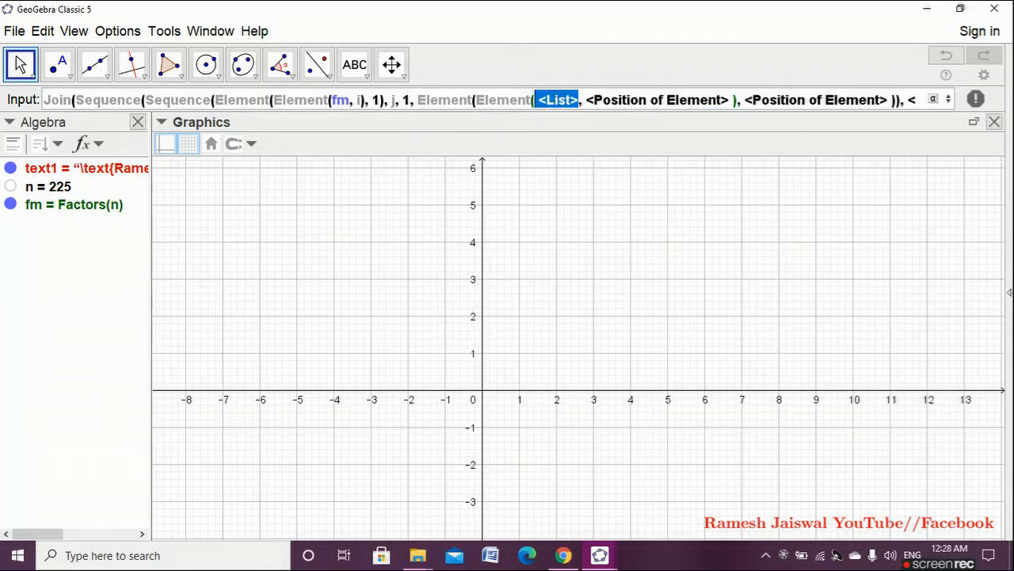
type("fm")
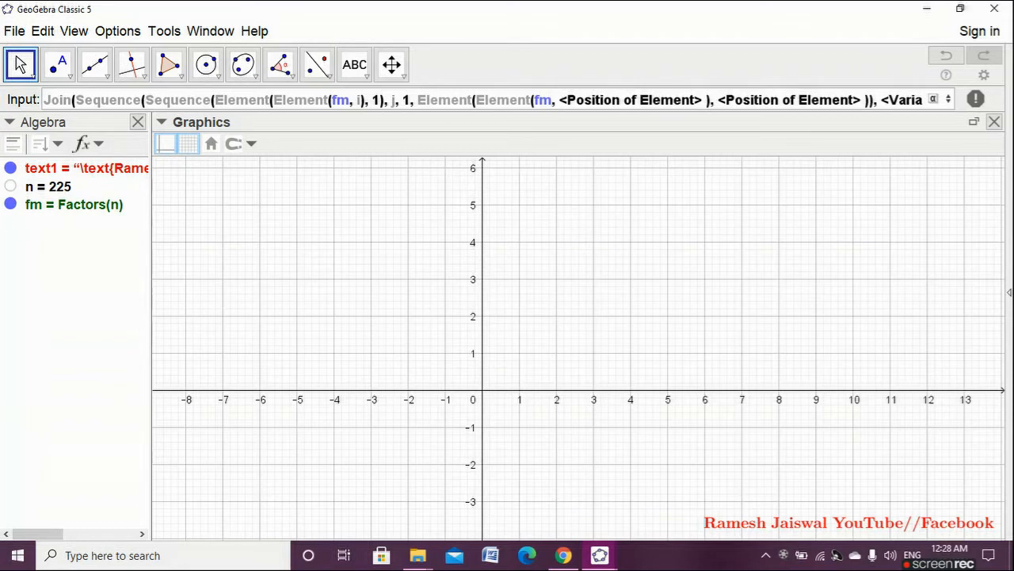
key("Tab")
type("i")
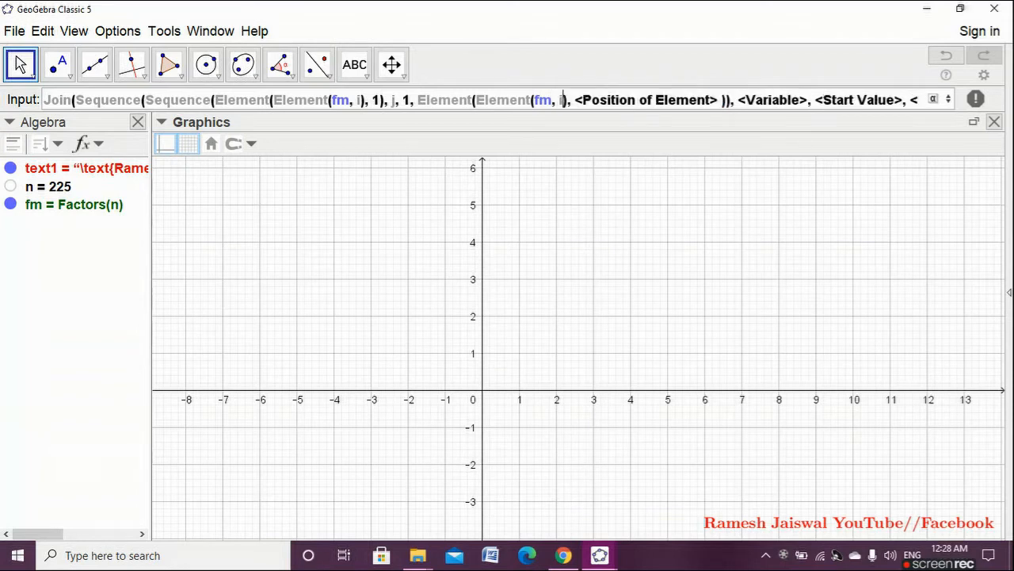
key("Tab")
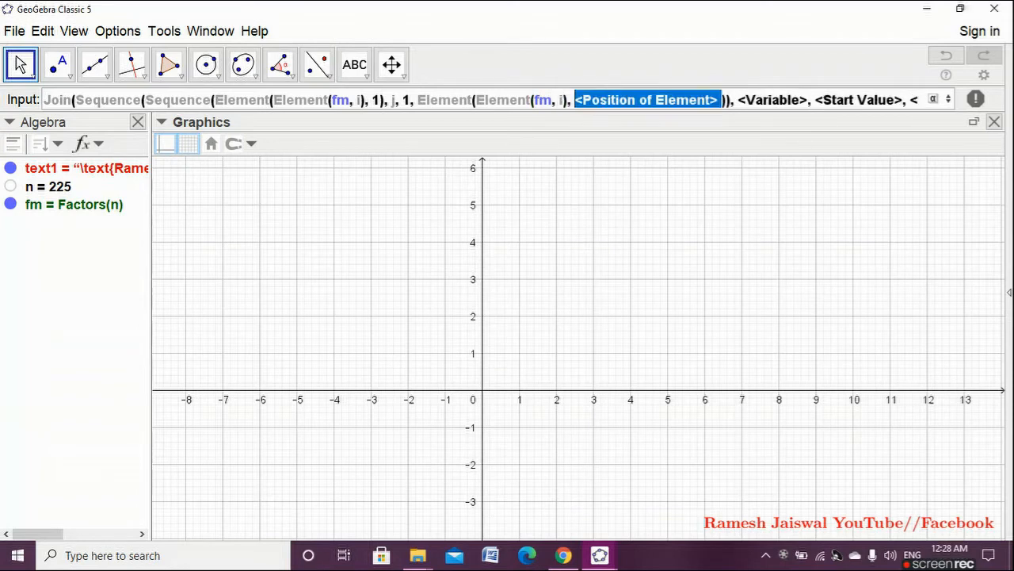
type("2")
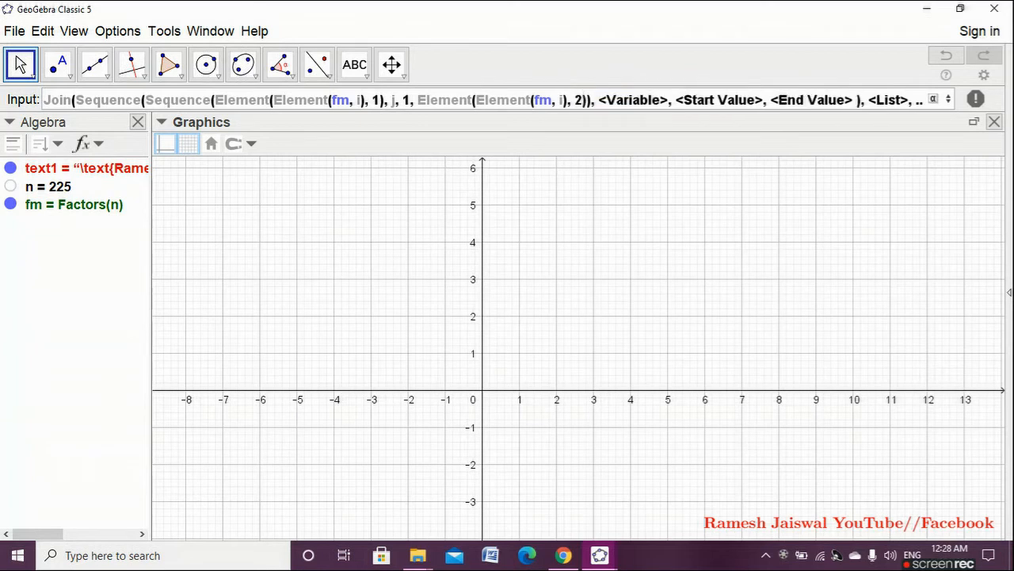
Set the outer Sequence's variable to i and its start value to 1.
key("Tab")
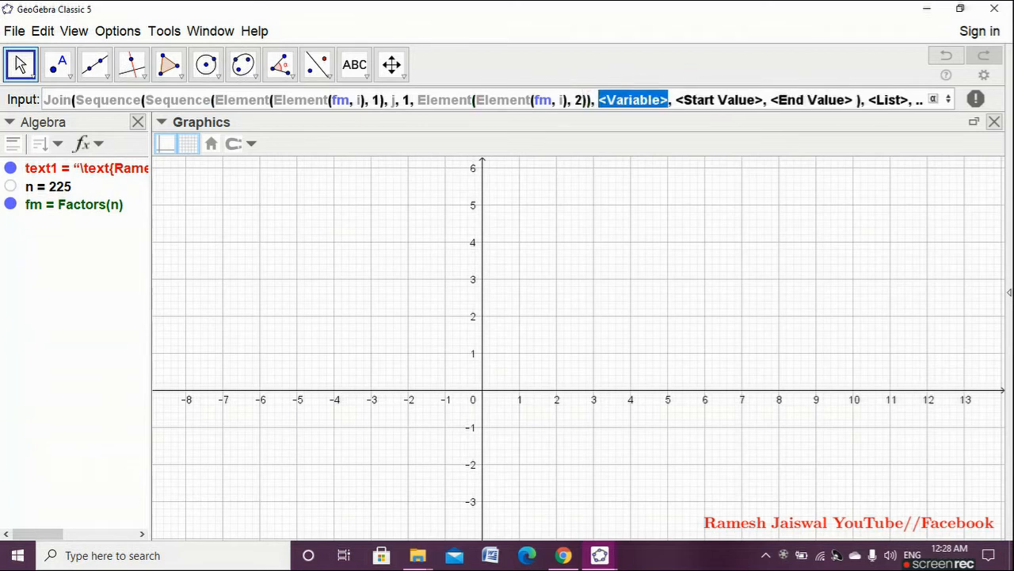
type("i")
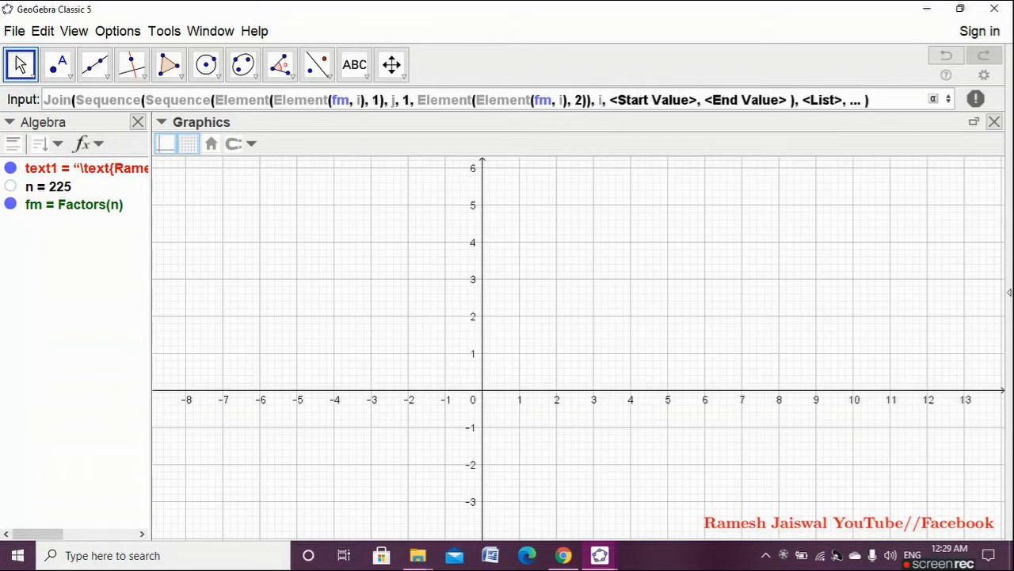
key("Tab")
type("1")
Set the end value of the outer Sequence to Length(fm).
key("Tab")
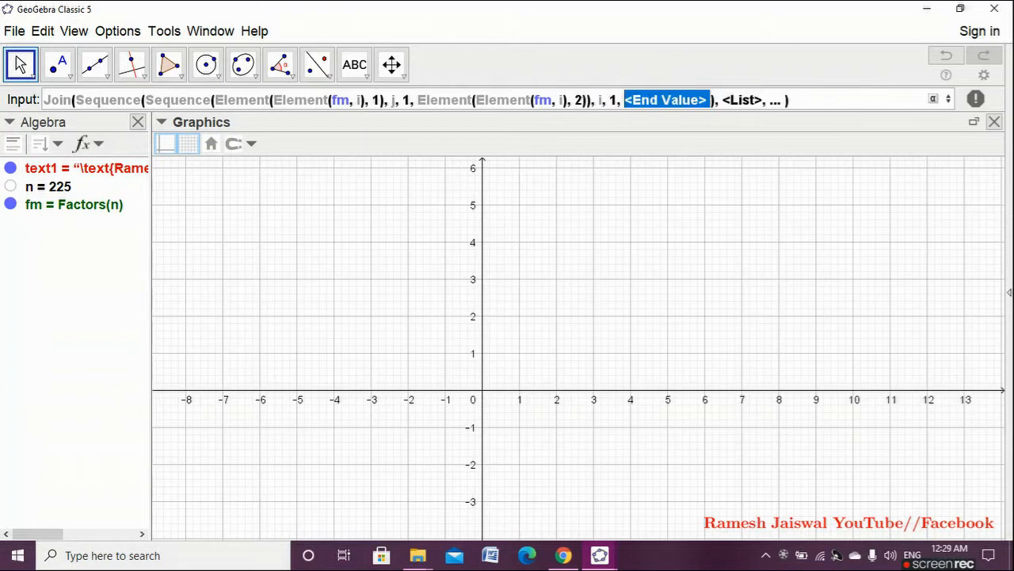
type("Lengh")
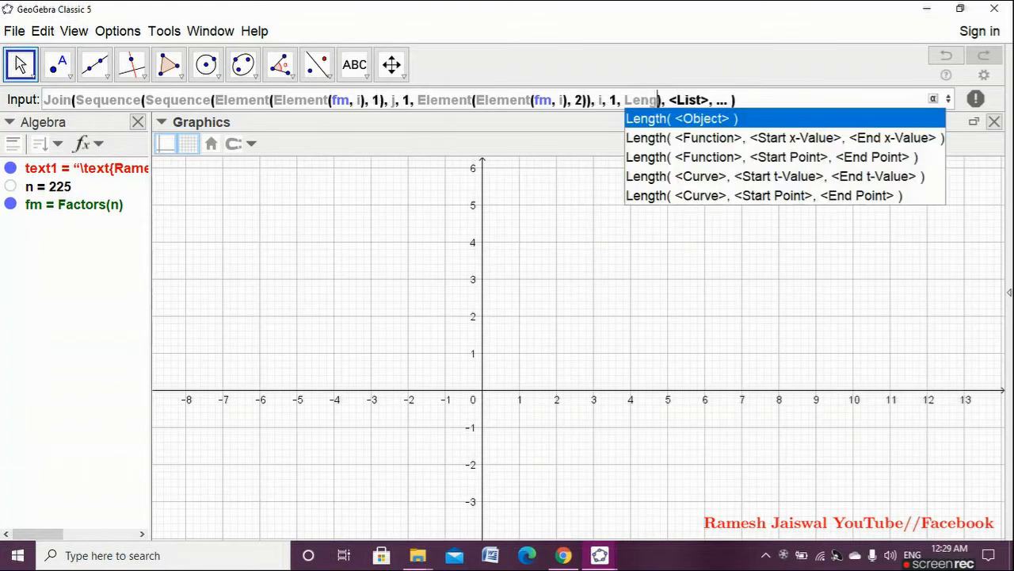
key("BackSpace")
key("Return")
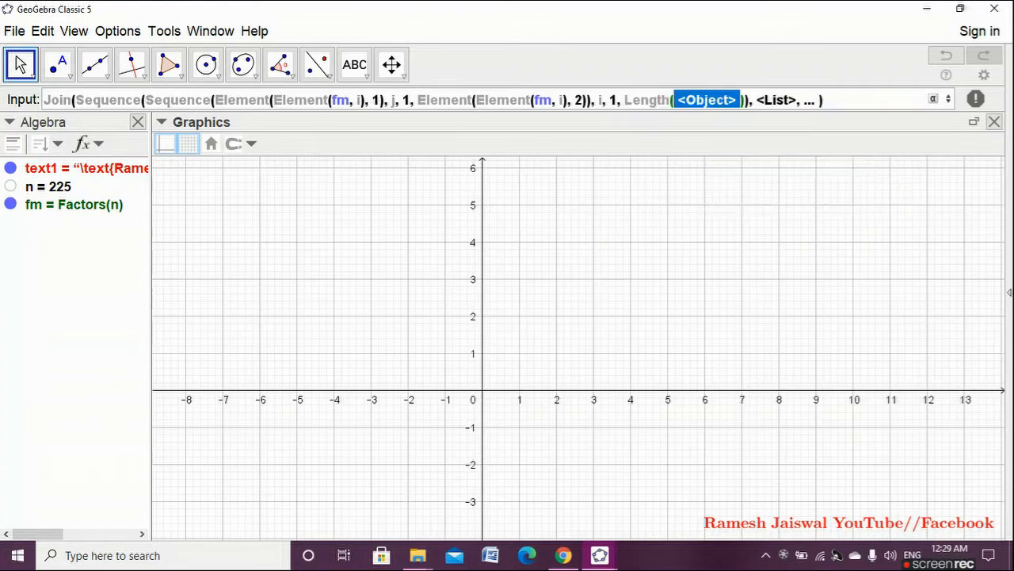
key("BackSpace")
type("fm")
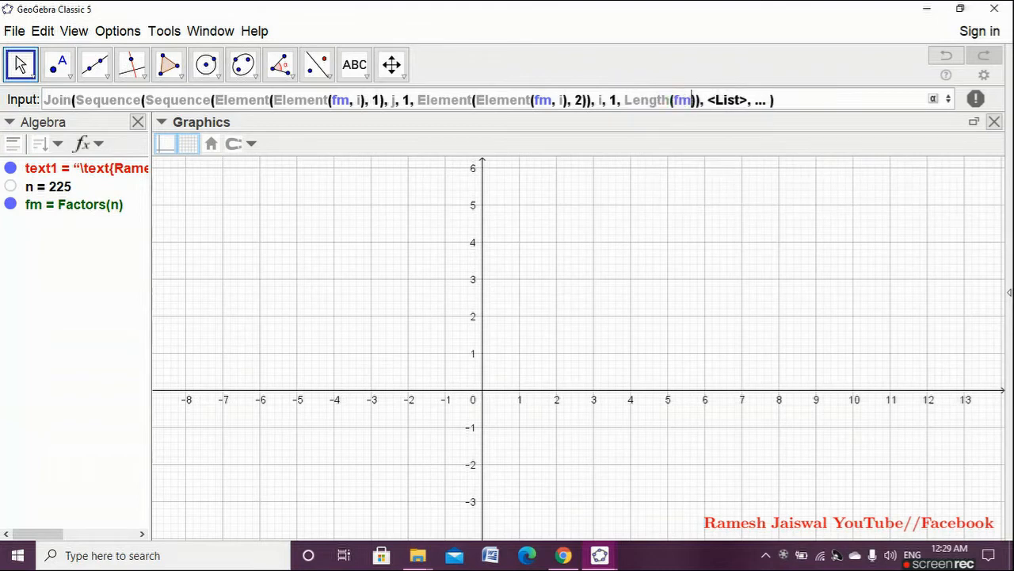
Remove the unused list placeholders from the Join expression and create the joined list.
key("Right")
key("Right")
key("Right")
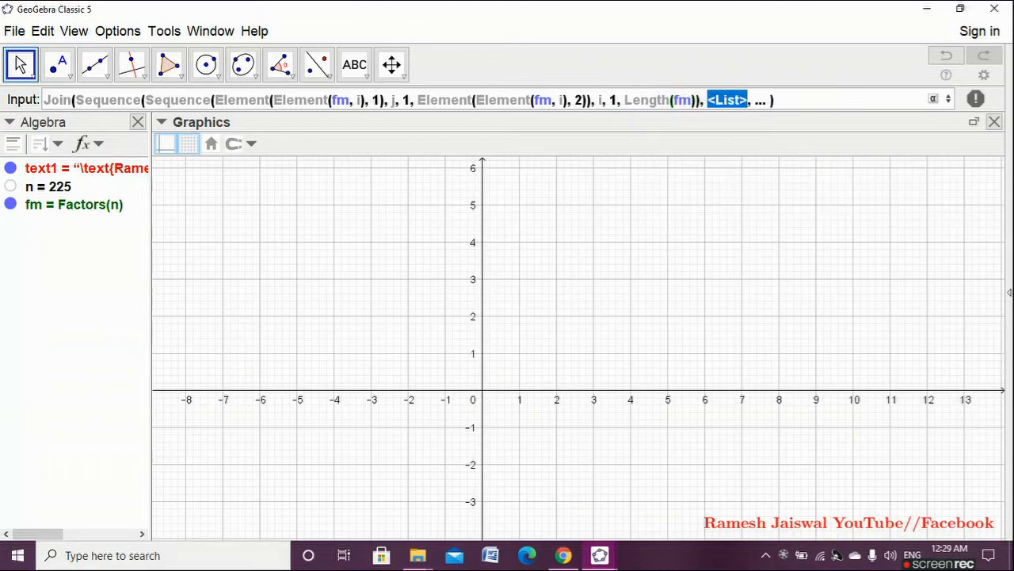
key("BackSpace")
key("Right")
key("Right")
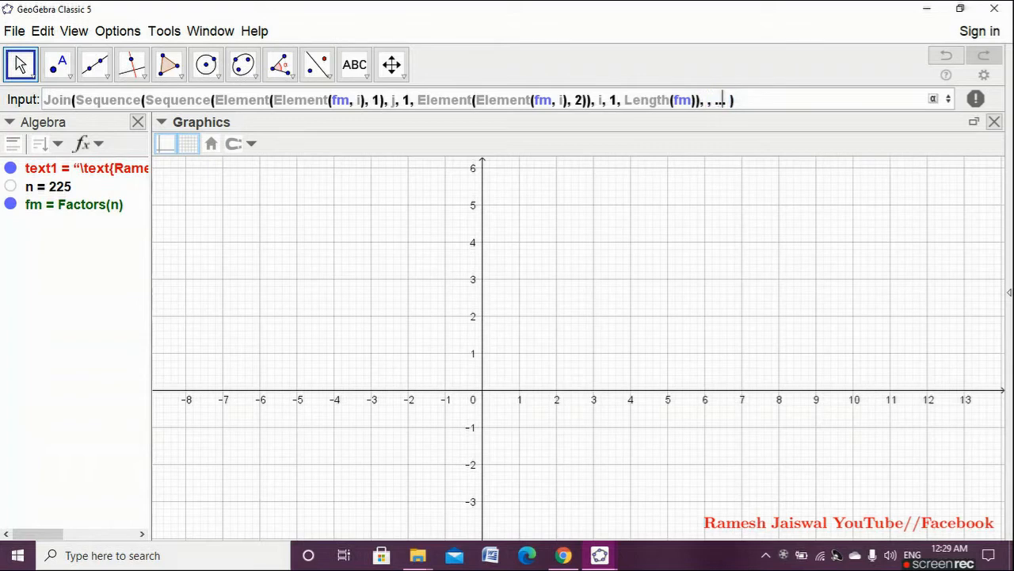
key("BackSpace")
key("BackSpace")
key("BackSpace")
key("BackSpace")
key("BackSpace")
key("BackSpace")
key("BackSpace")
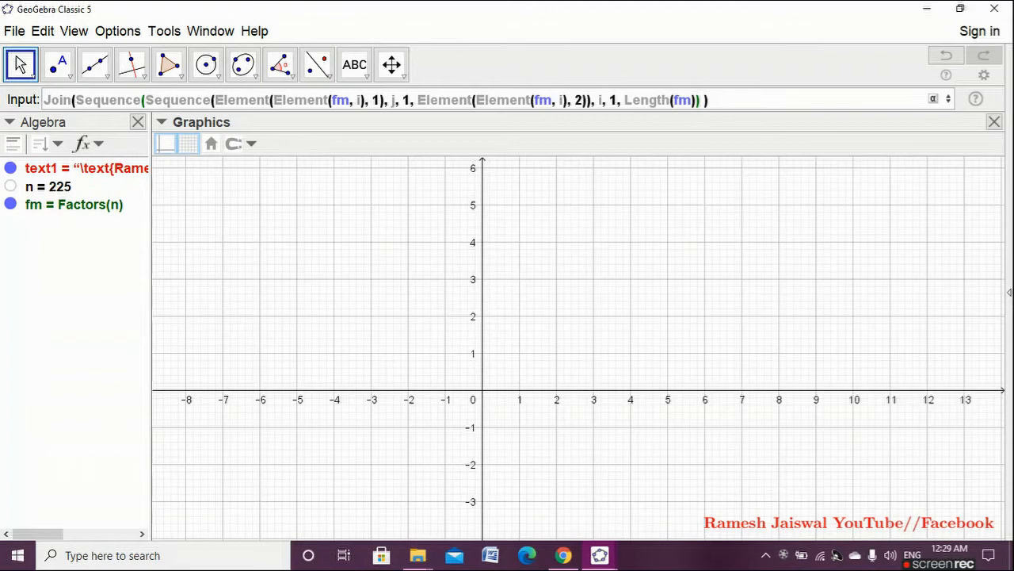
left_click(710, 100)
key("Return")
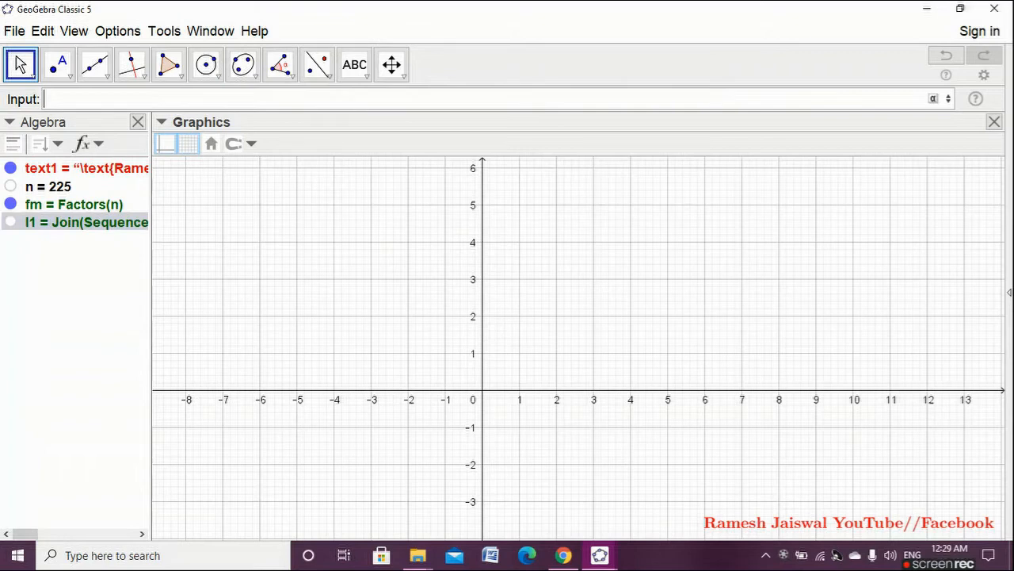
Rename the joined list as factors.
left_click_drag(151, 317, 202, 317)
right_click(141, 222)
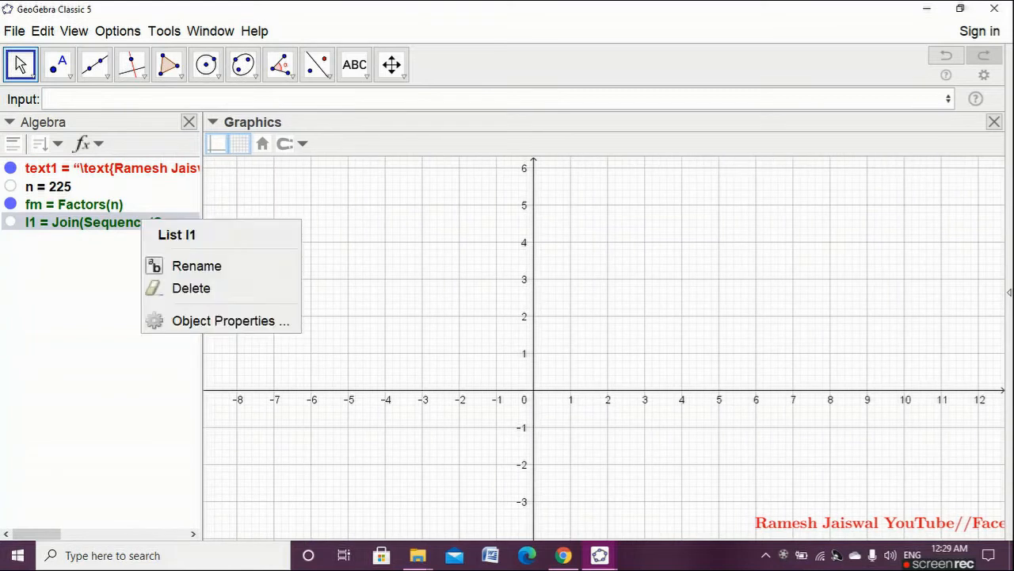
left_click(176, 264)
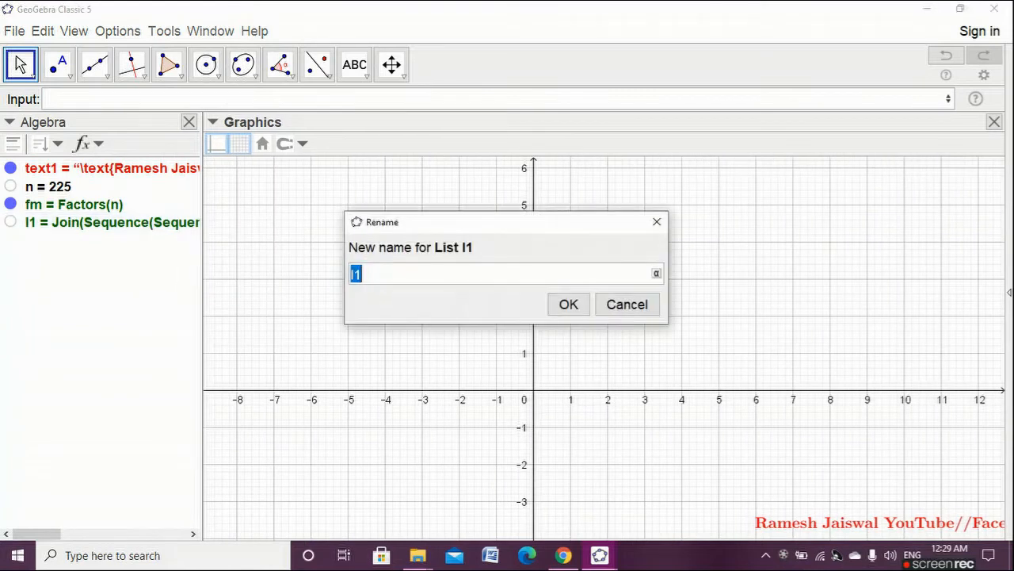
type("factors")
key("Return")
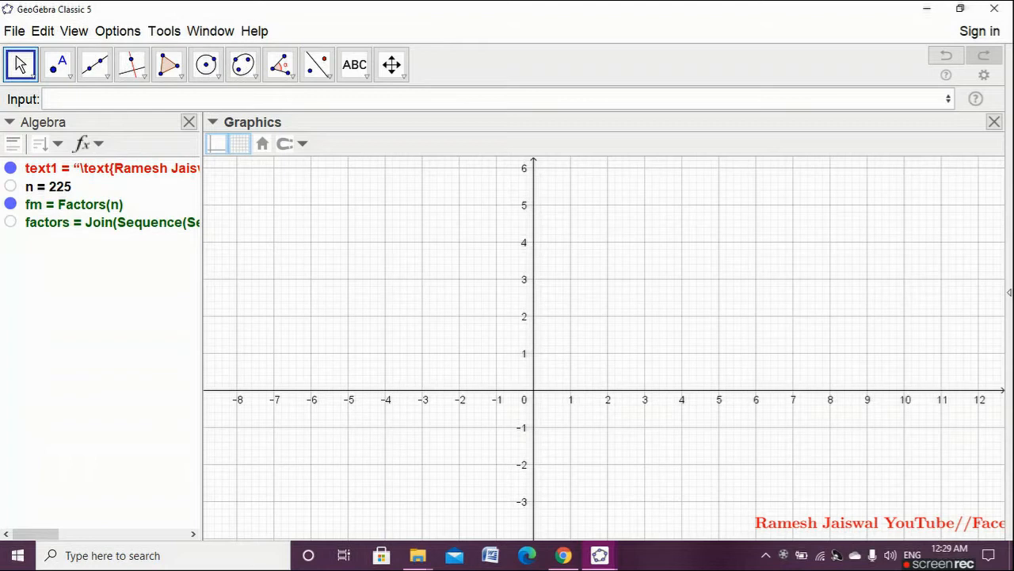
Narrow the Algebra view and show the objects as values instead of definitions.
left_click_drag(203, 317, 171, 317)
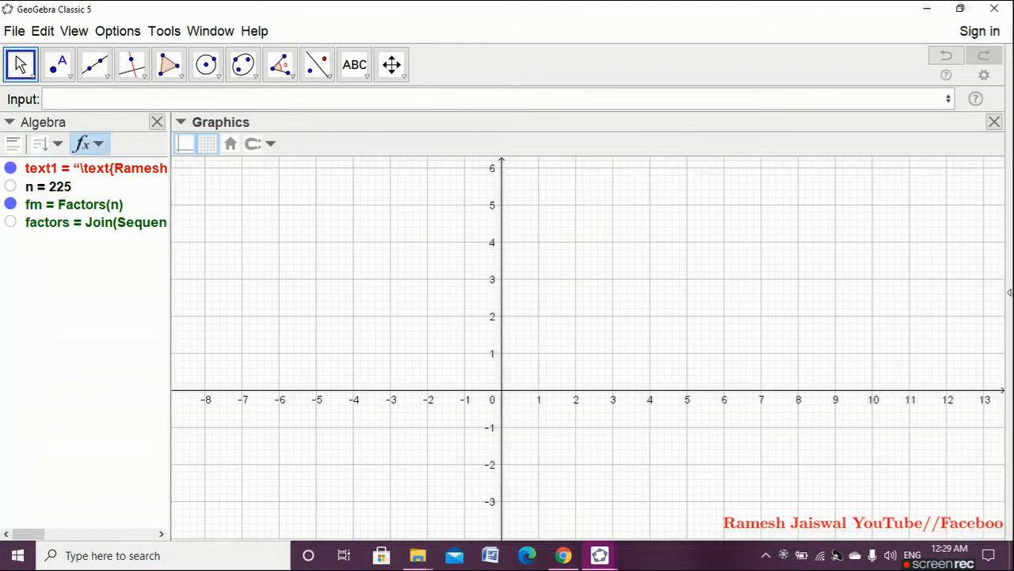
left_click(88, 143)
left_click(112, 187)
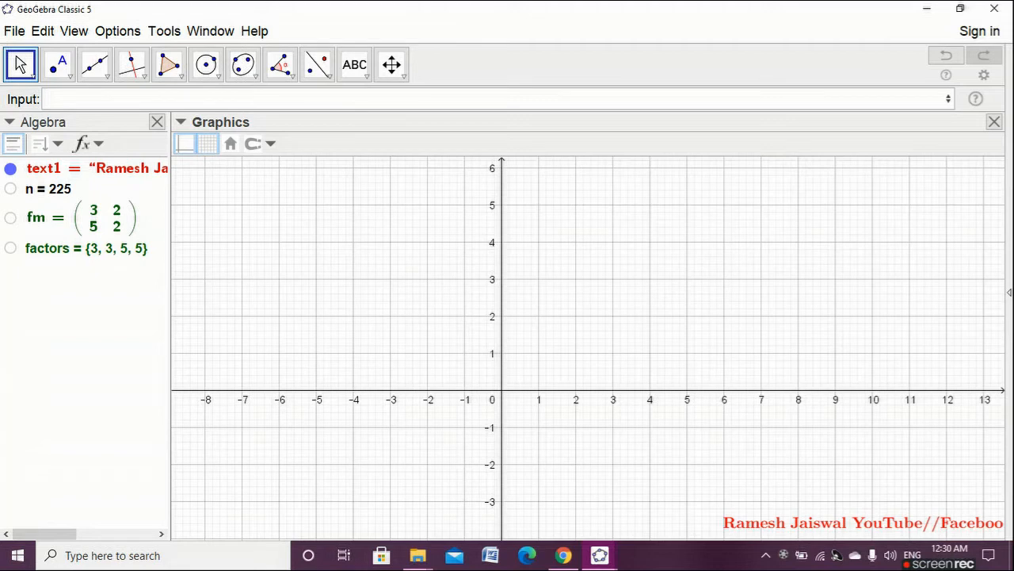
Place a free point at (2, -2) in the Graphics view.
left_click_drag(588, 349, 588, 329)
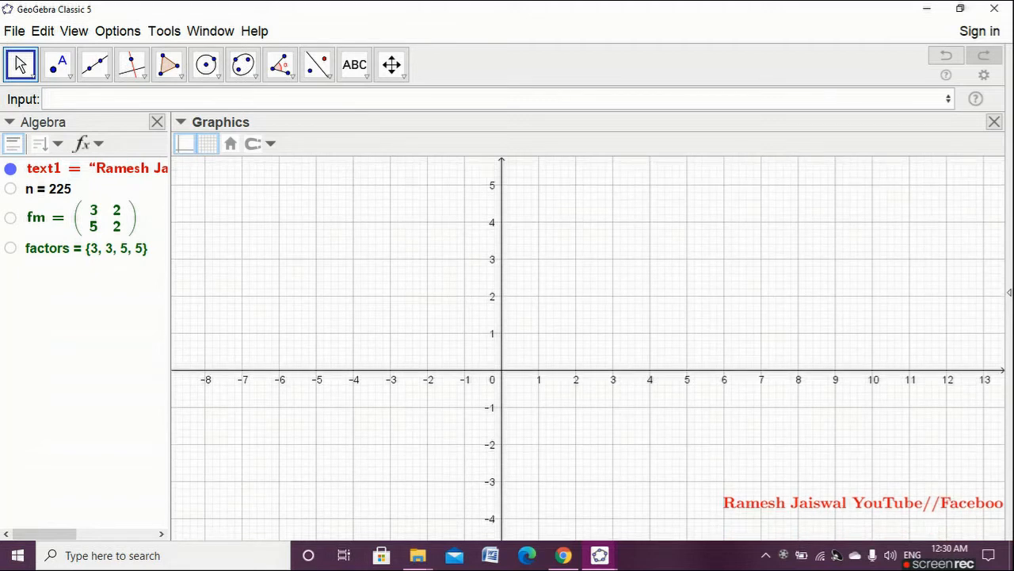
left_click(58, 64)
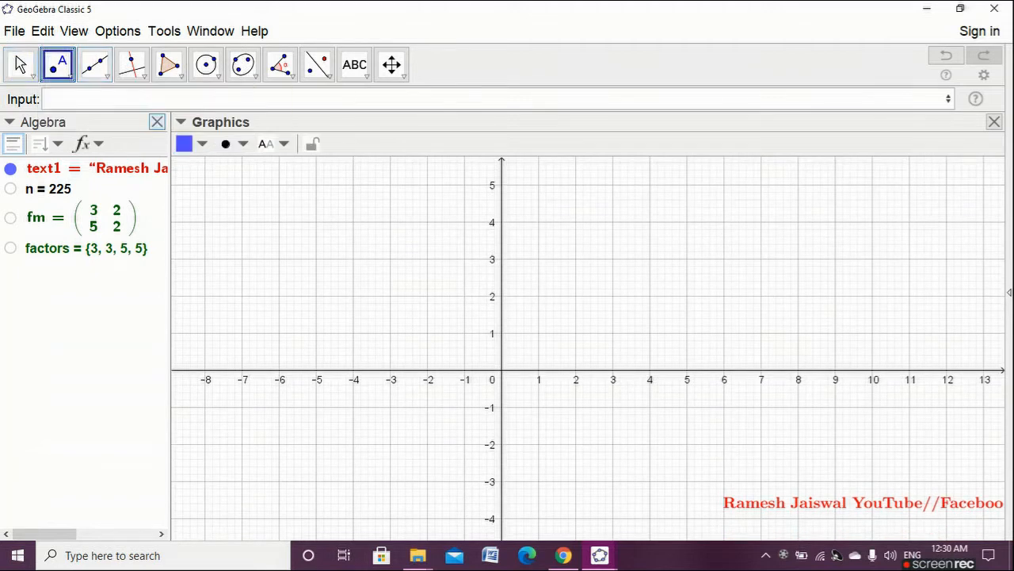
left_click(575, 444)
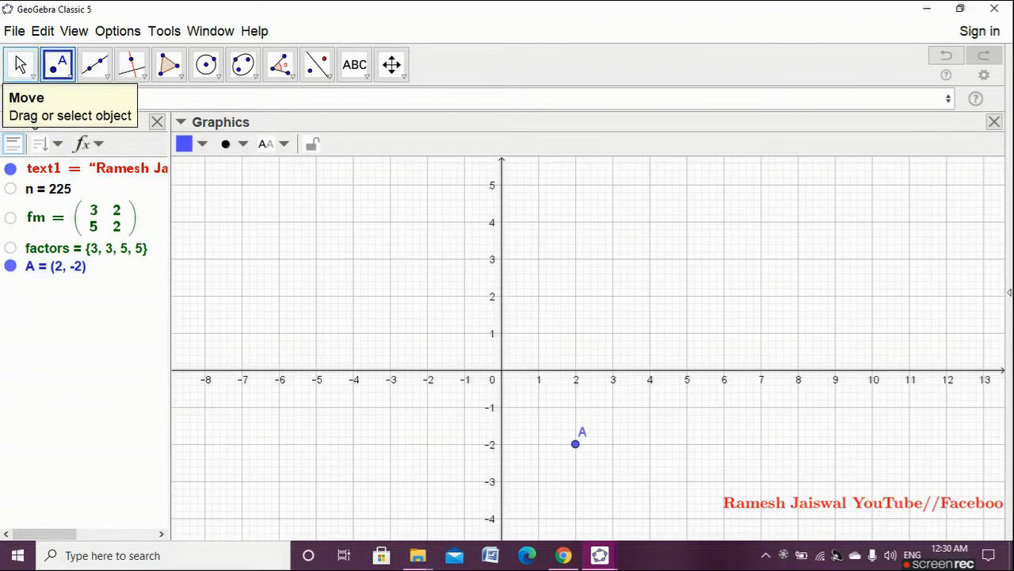
left_click(20, 64)
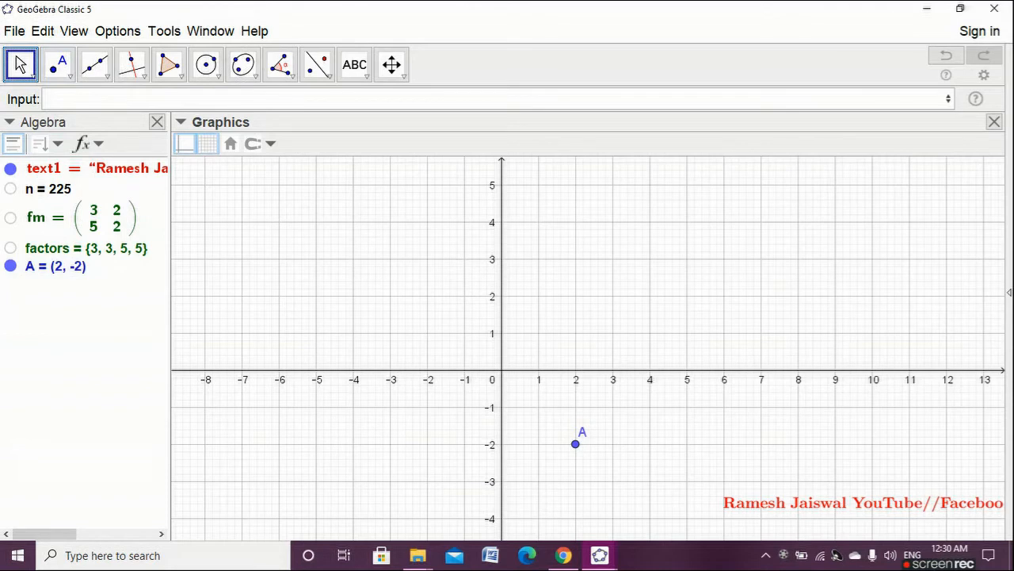
Create a dependent point with the coordinates (0, y(A)).
left_click(65, 99)
type("(0")
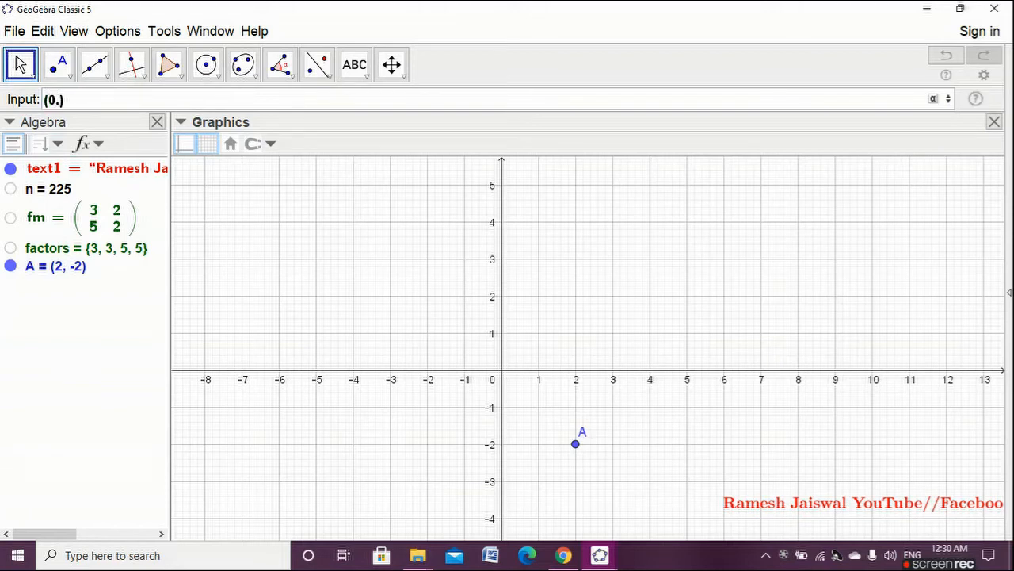
type(",y(")
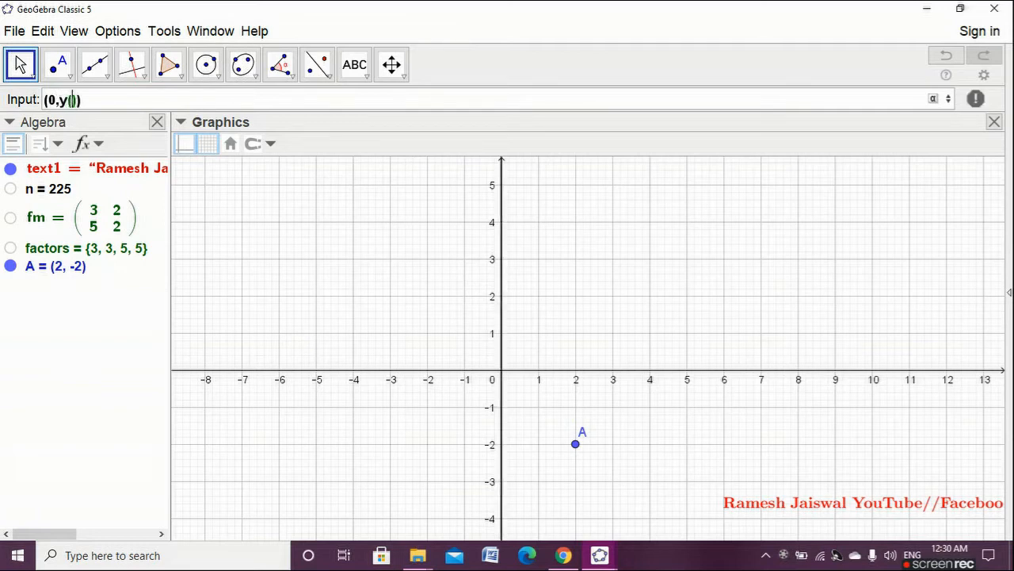
type("A")
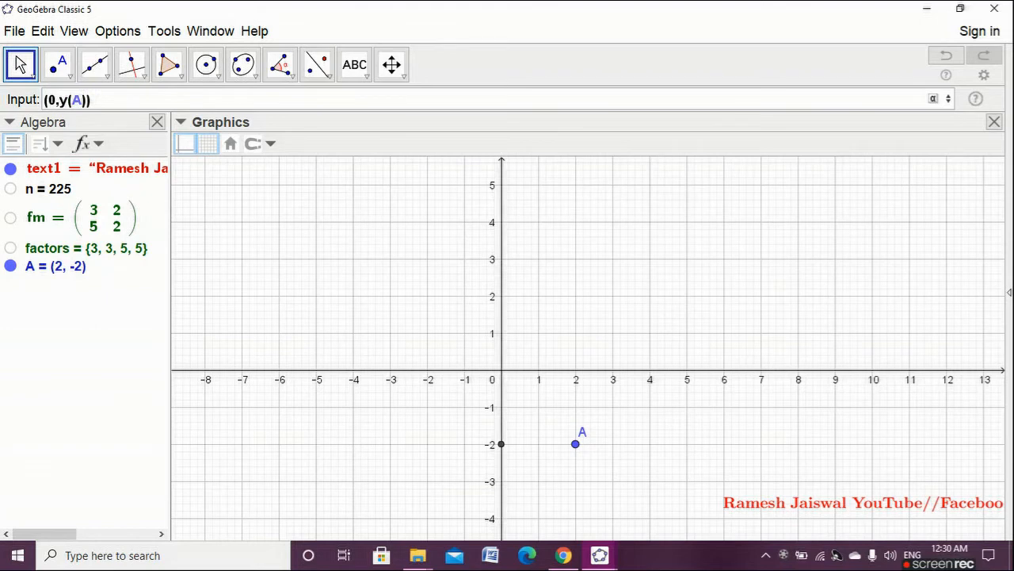
key("Return")
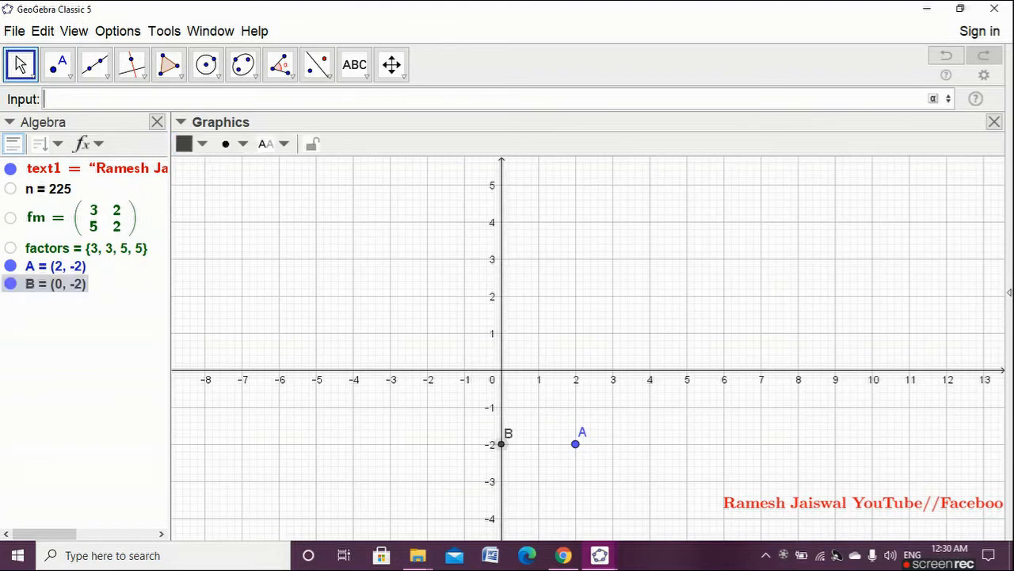
key("Escape")
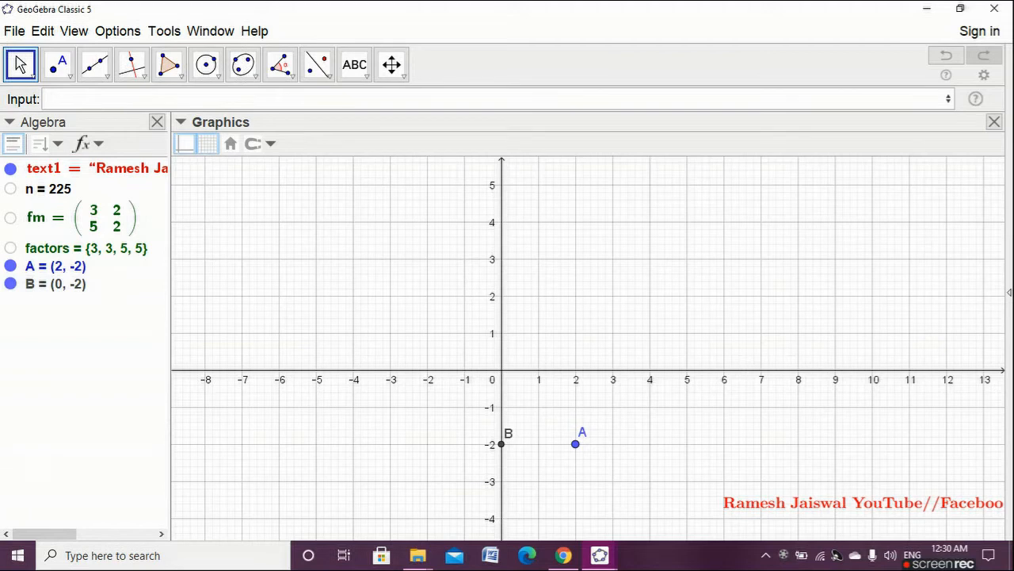
Create the position vector of point B with the Vector command.
left_click(48, 99)
type("Vec")
key("Escape")
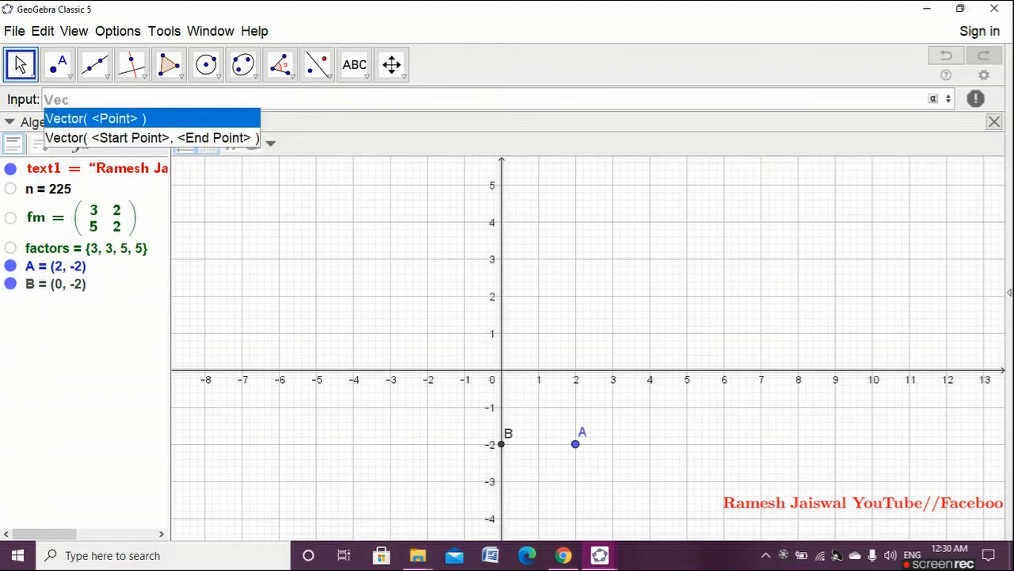
key("Return")
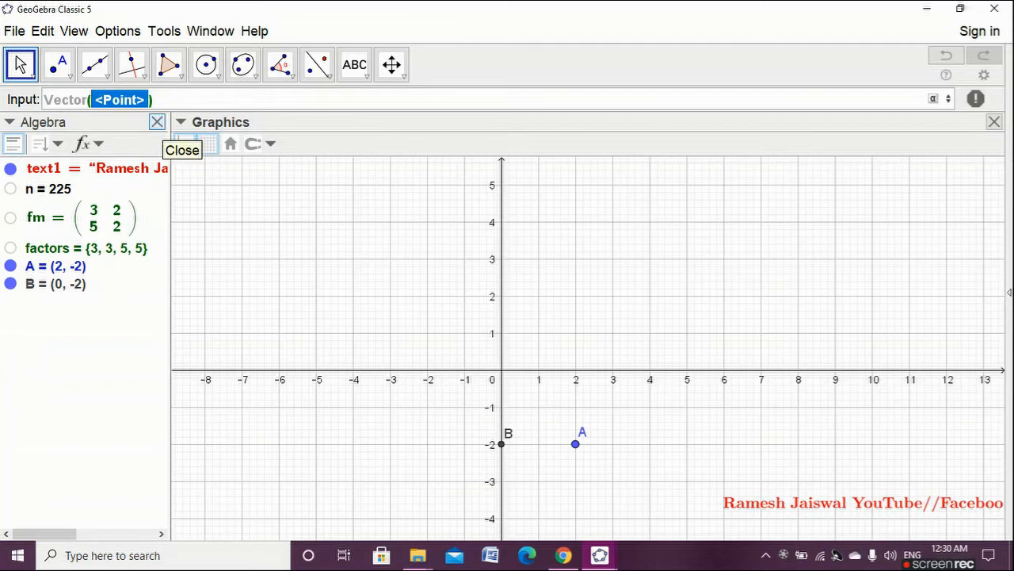
type("B")
key("Return")
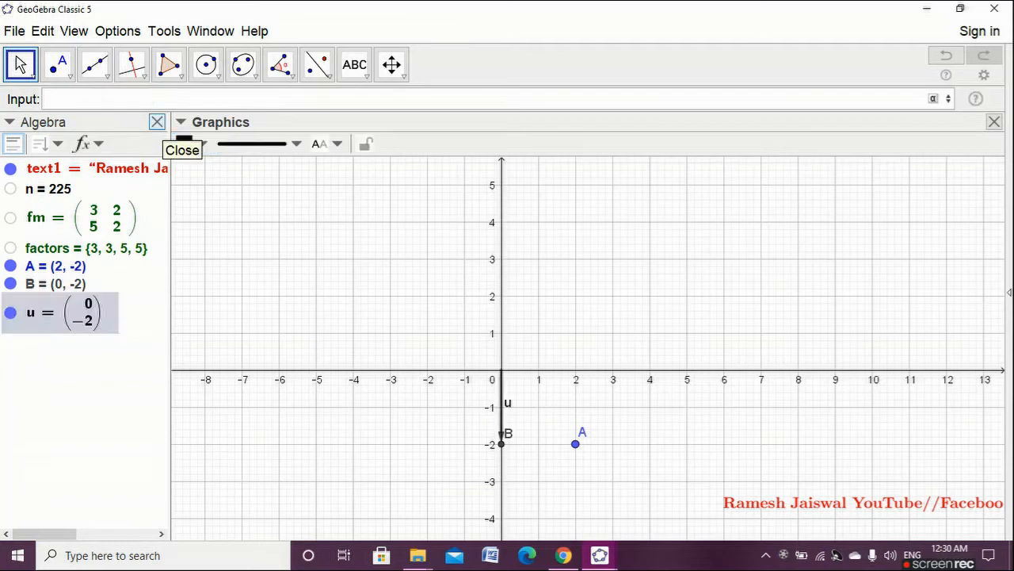
left_click(274, 218)
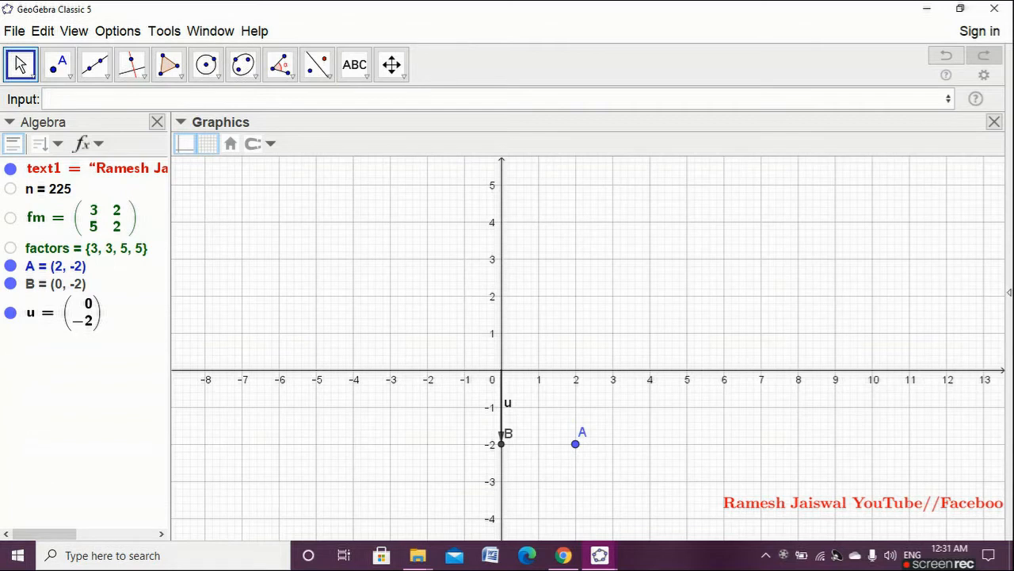
Place a third free point near the upper end of the y-axis and move it to about (-1.18, 5.02).
left_click(58, 64)
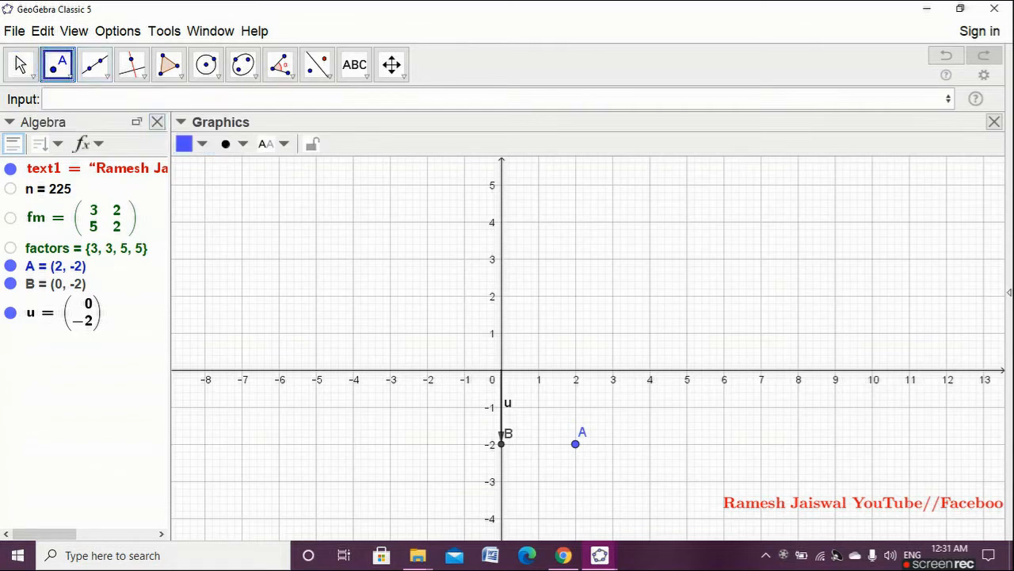
left_click(554, 189)
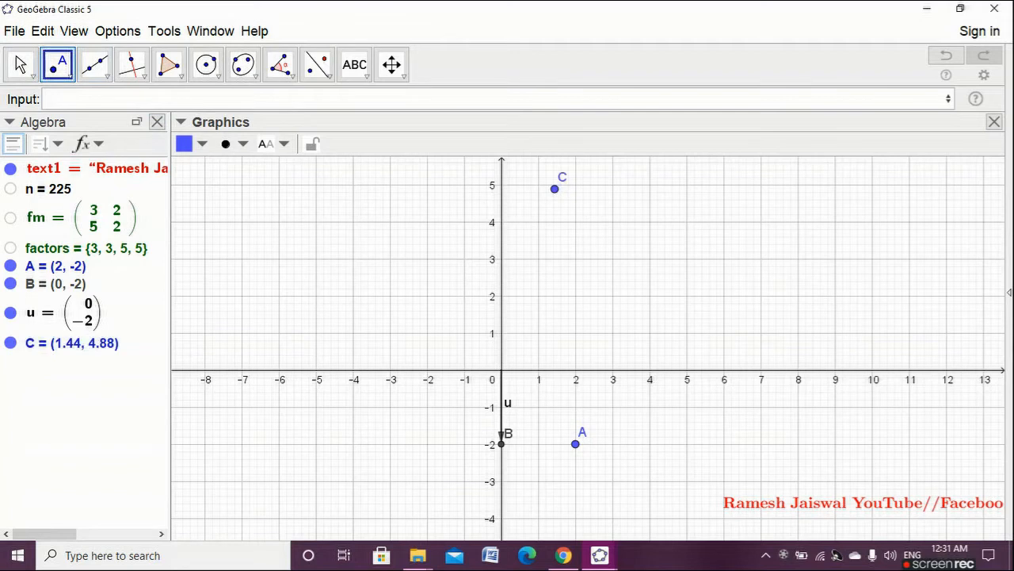
left_click(21, 64)
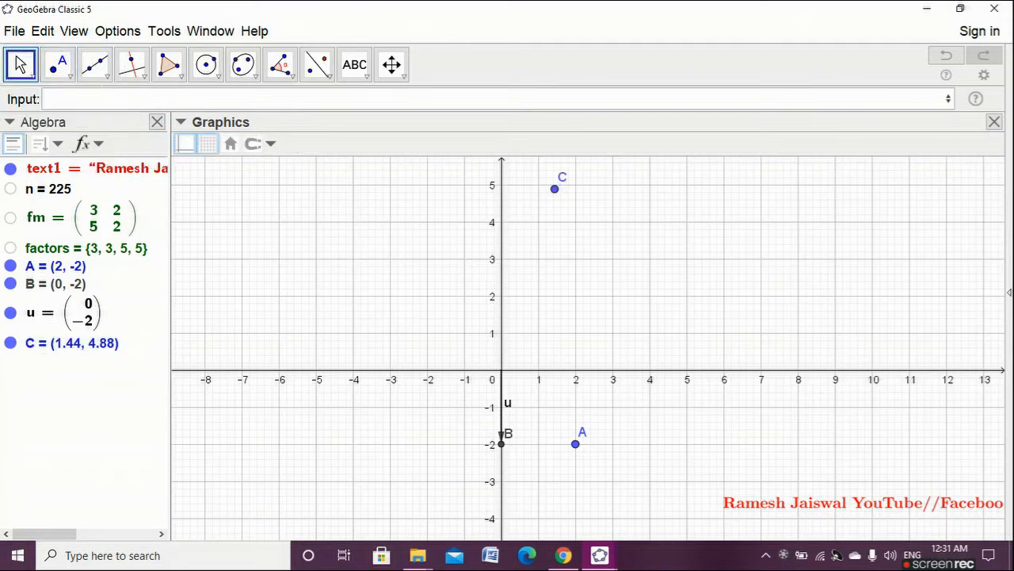
left_click_drag(555, 189, 457, 184)
key("Escape")
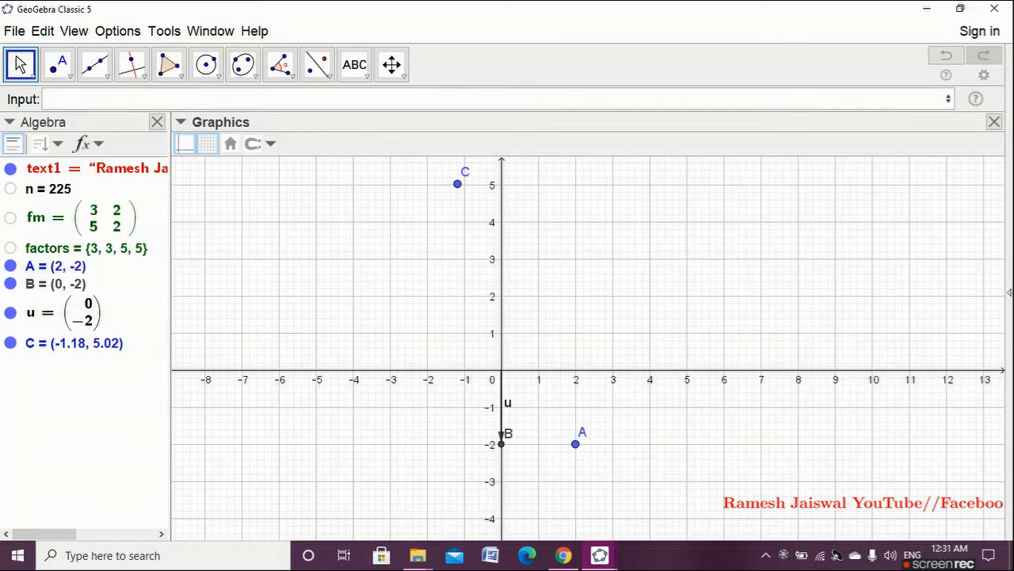
Create the position vector of point A with the Vector command.
left_click(95, 99)
type("Ve")
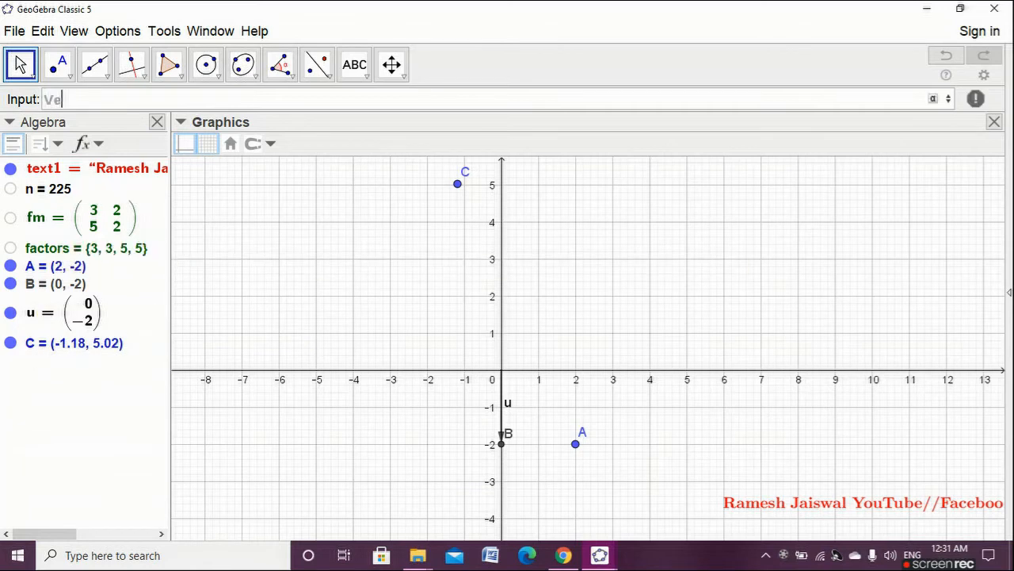
type("c")
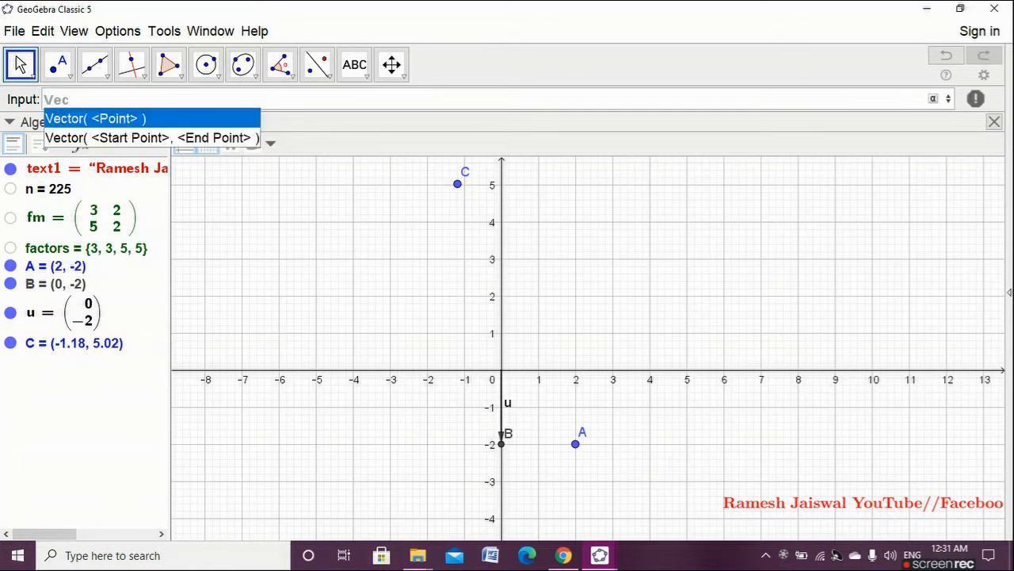
key("Return")
type("A")
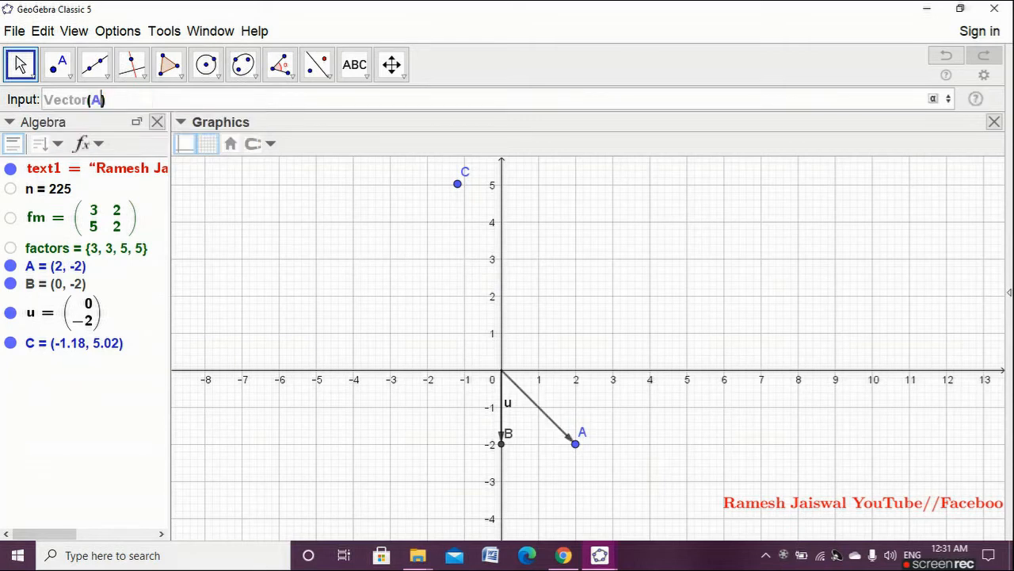
key("Return")
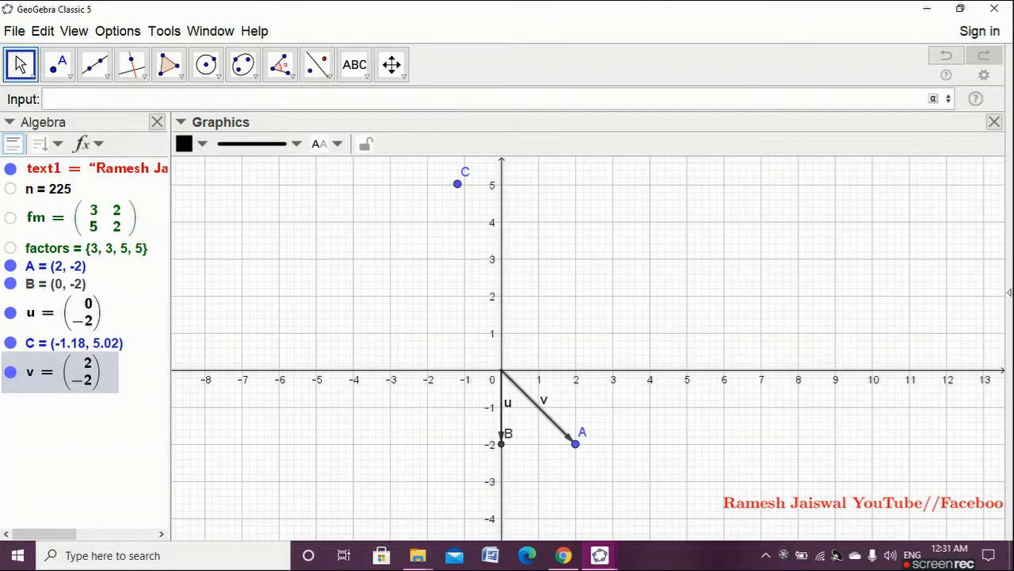
key("Escape")
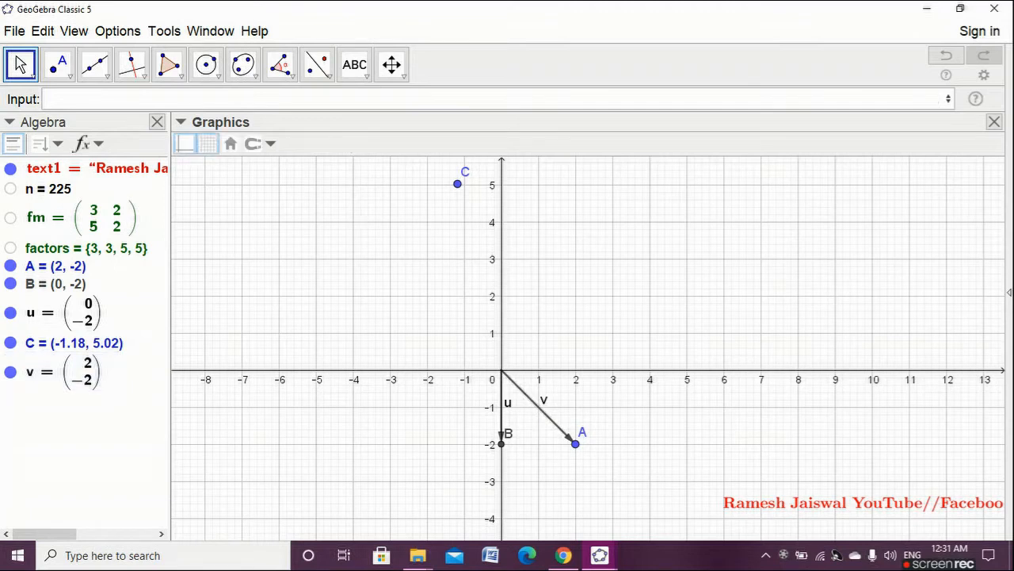
Move point C to (-2, 5).
left_click_drag(457, 184, 427, 184)
key("Escape")
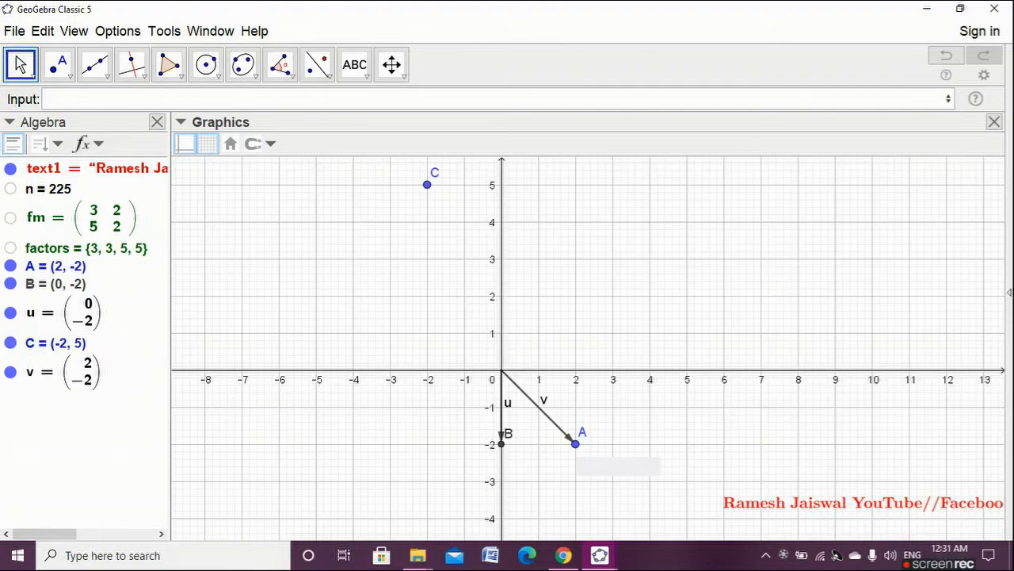
Try the number 22 in the finished Prime Factors applet, run its slider to the end, and return to the construction window.
left_click(563, 554)
mouse_move(600, 554)
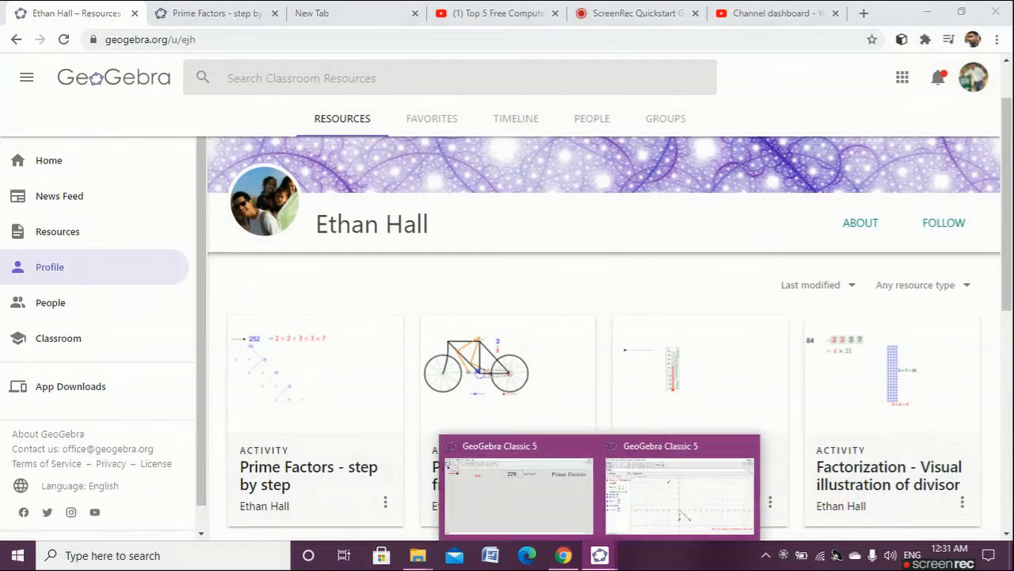
left_click(679, 496)
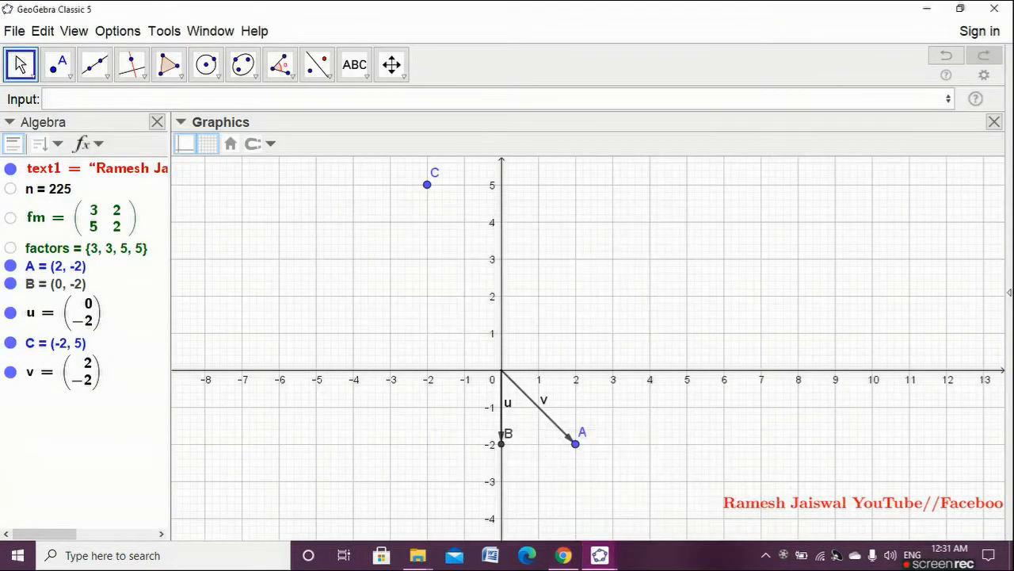
mouse_move(600, 555)
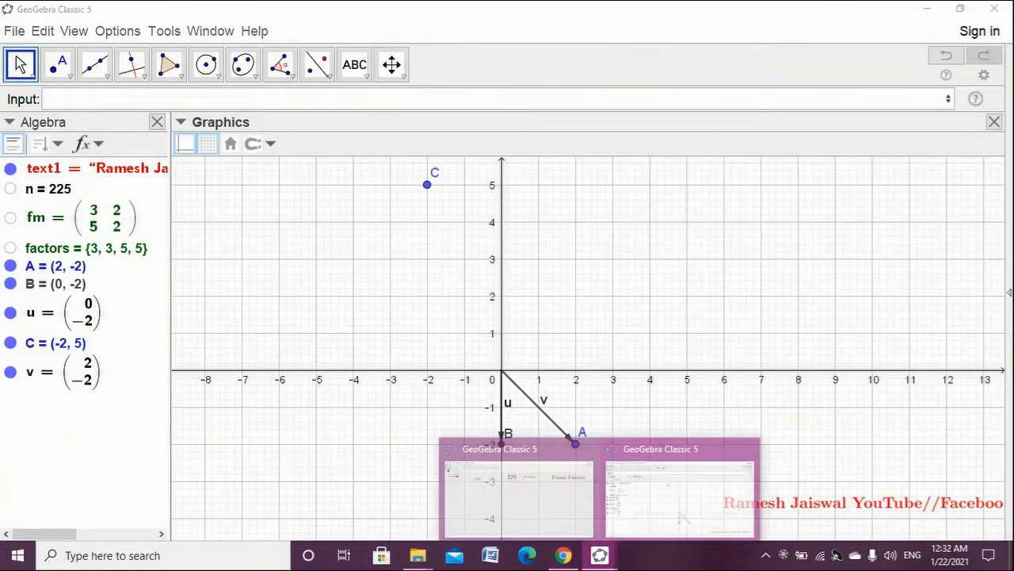
mouse_move(679, 496)
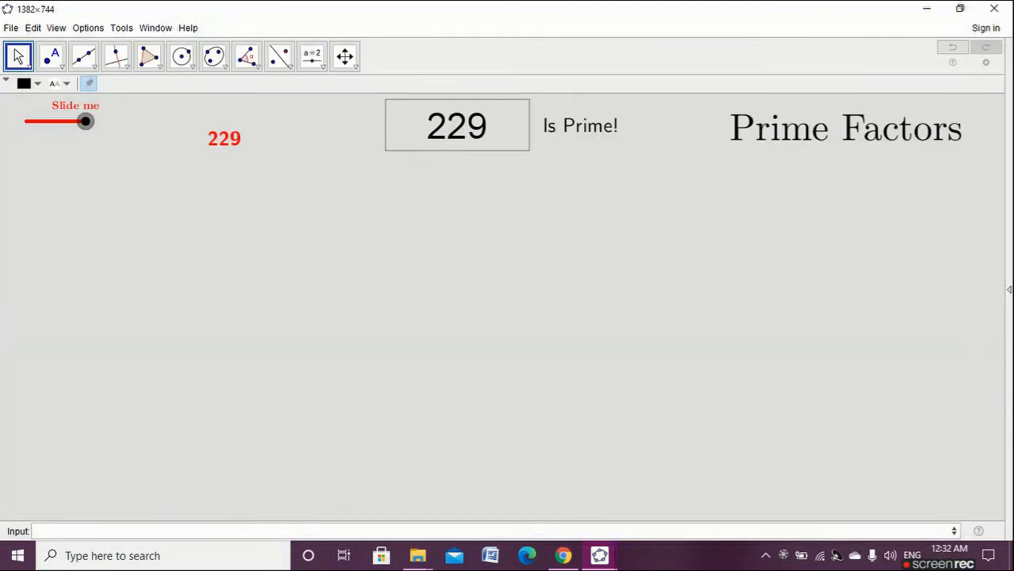
mouse_move(86, 121)
left_mouse_down()
mouse_move(34, 121)
mouse_move(86, 122)
left_mouse_up()
left_click(493, 126)
key("BackSpace")
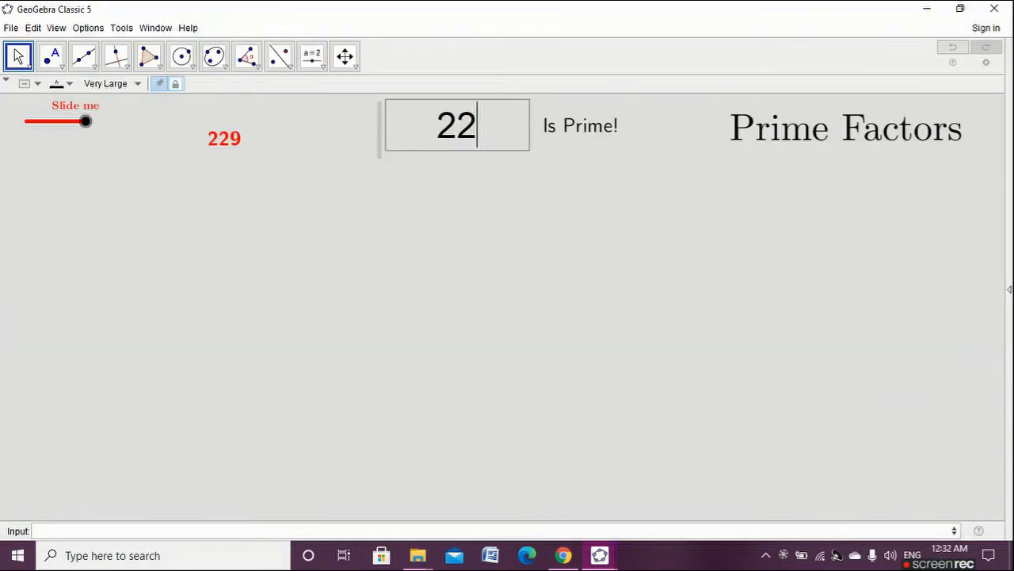
key("Return")
left_click_drag(26, 121, 86, 121)
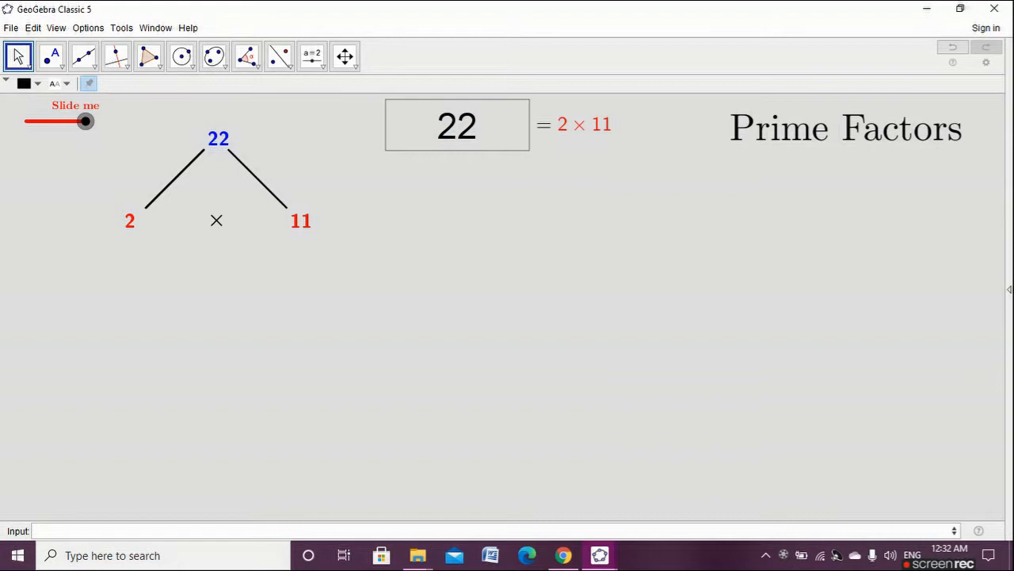
mouse_move(599, 555)
left_click(679, 483)
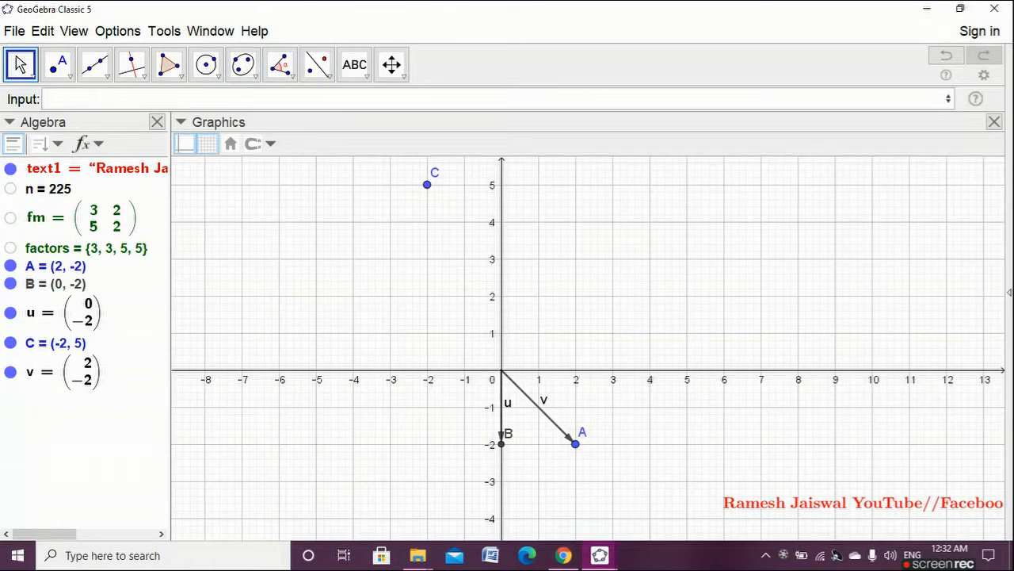
Begin a Sequence command in its expression, variable, start and end value form, entering D, i v, i and 0 as arguments.
left_click(79, 99)
type("Sequ")
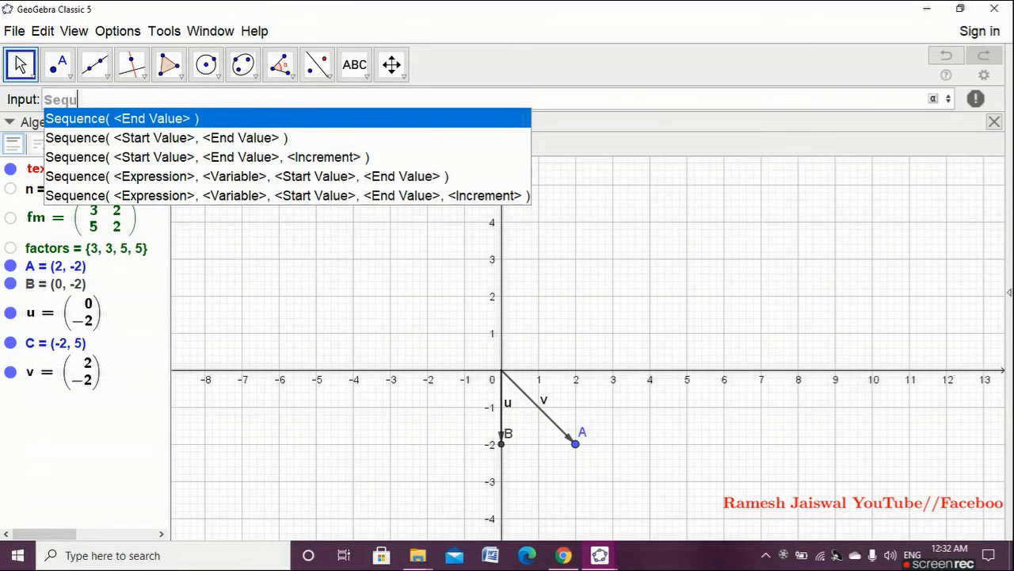
key("Down")
key("Down")
key("Down")
key("Return")
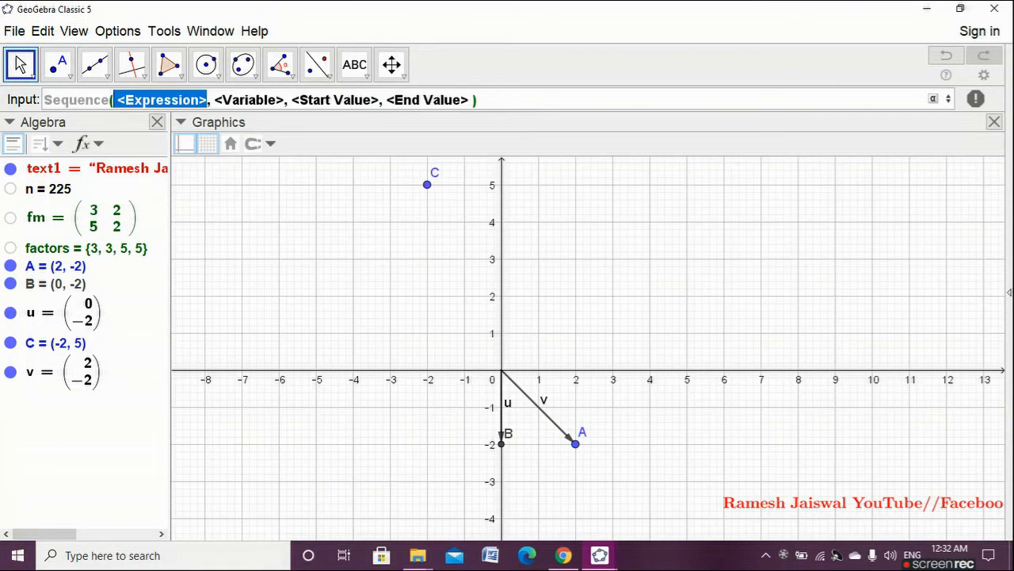
type("D")
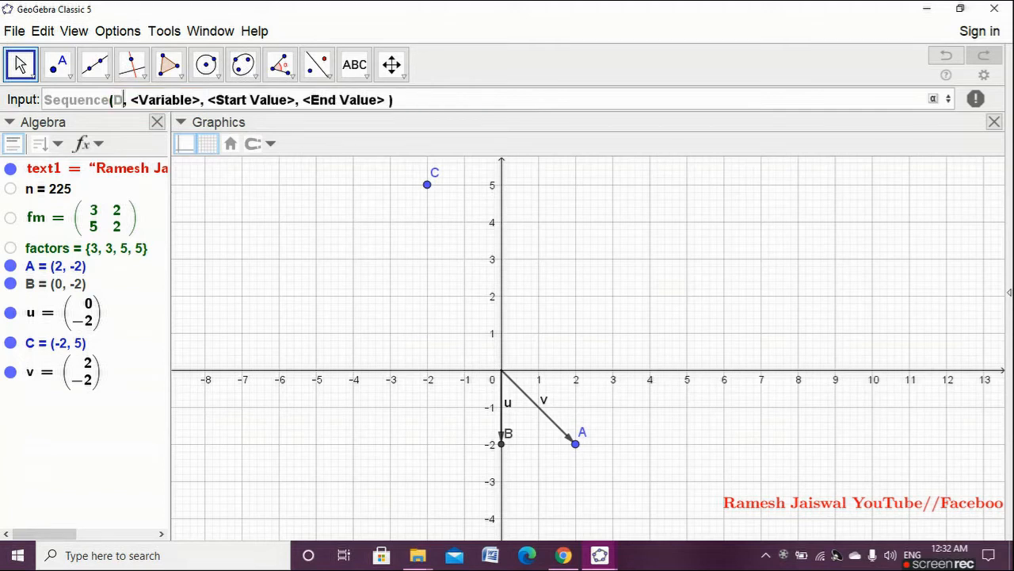
key("Tab")
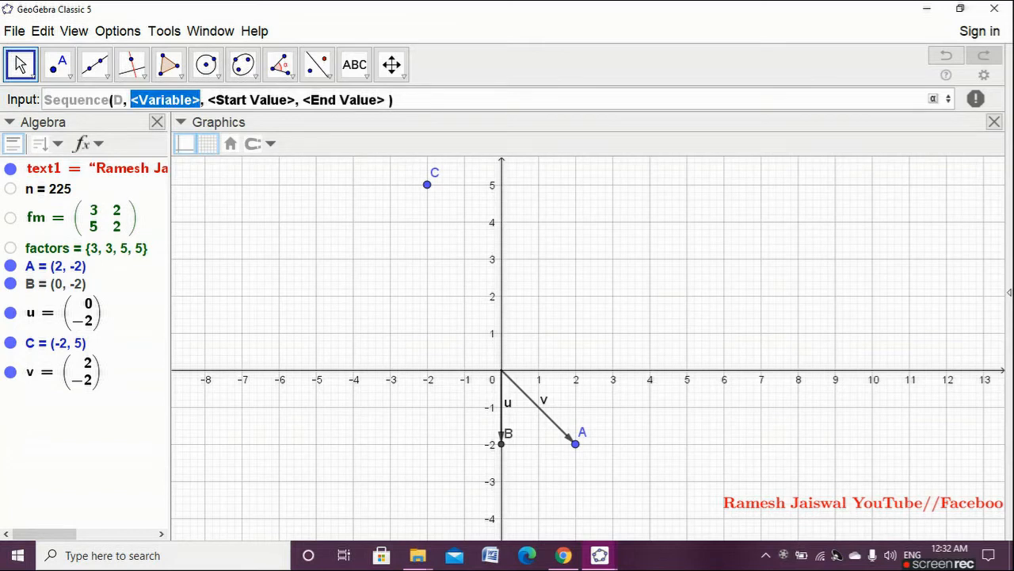
type("i")
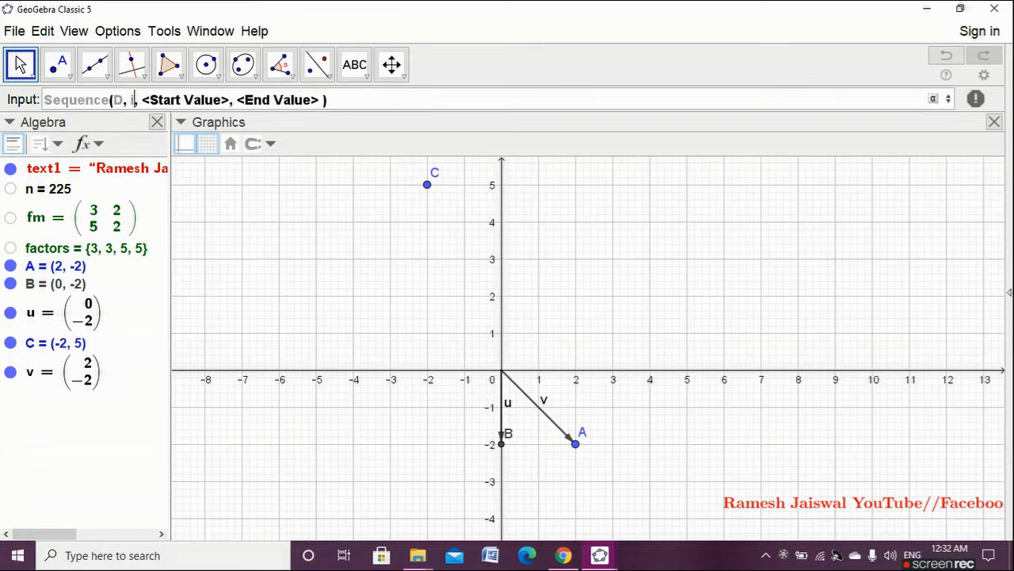
type(" v")
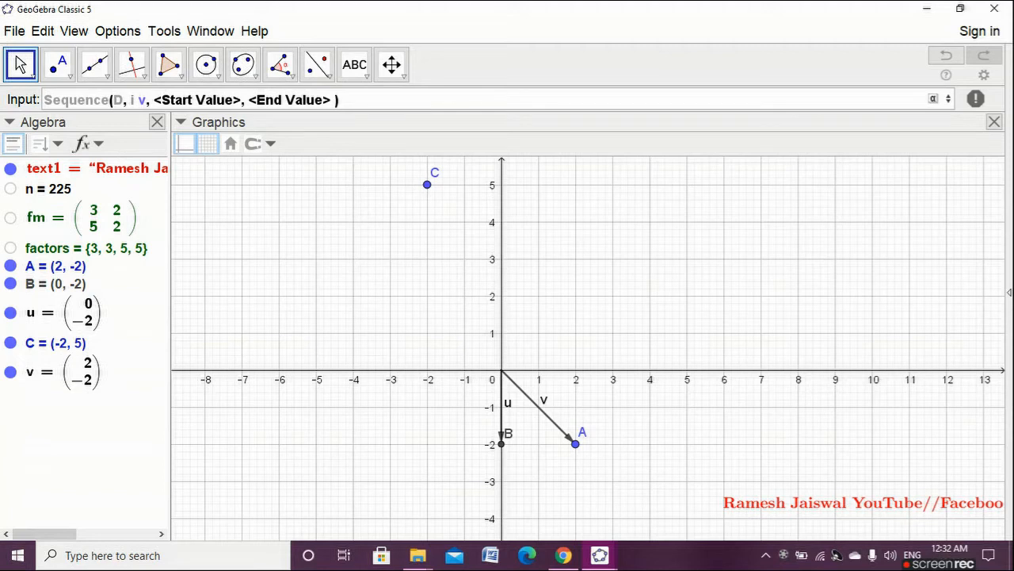
key("Tab")
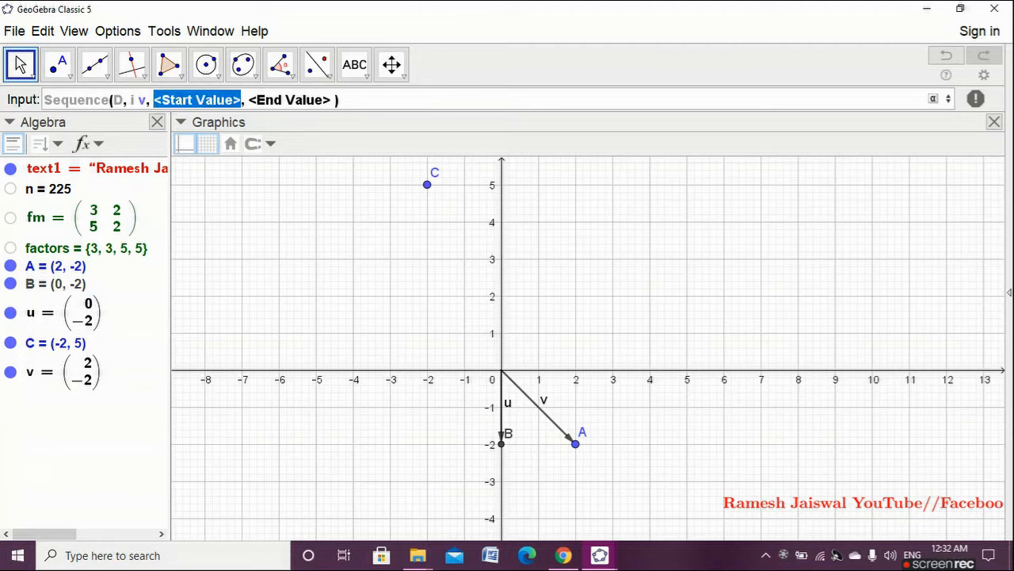
type("1")
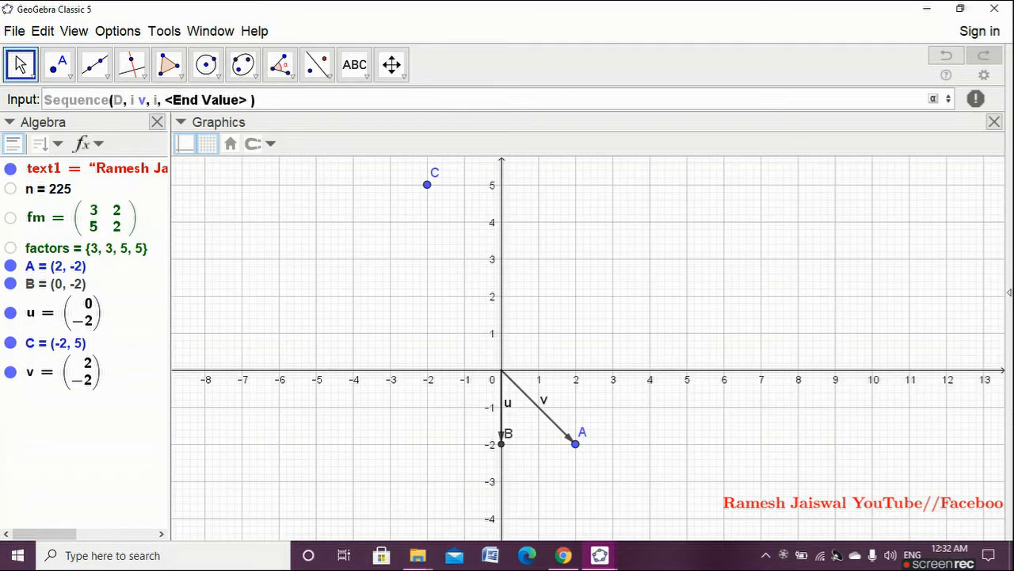
key("Tab")
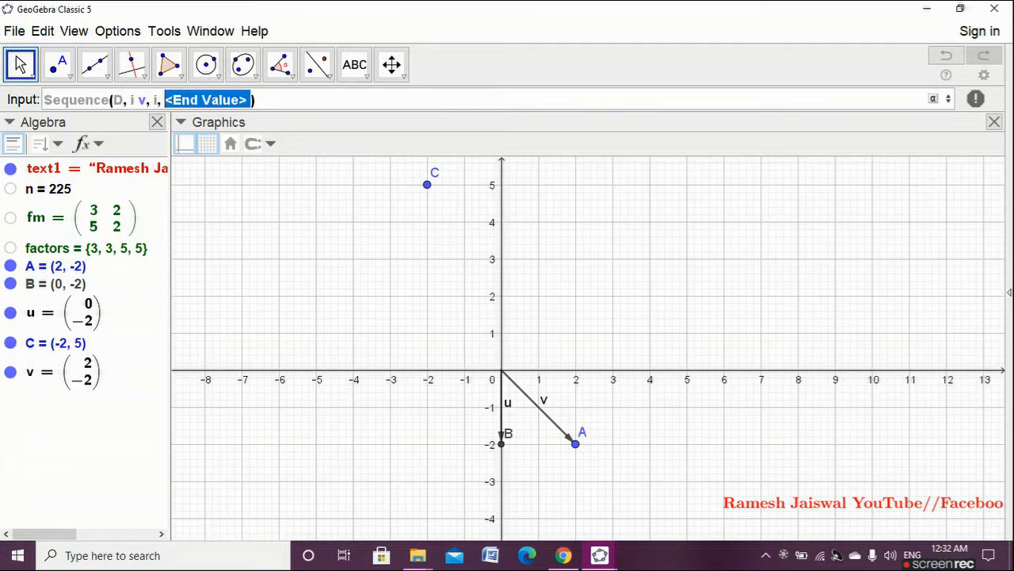
type("0")
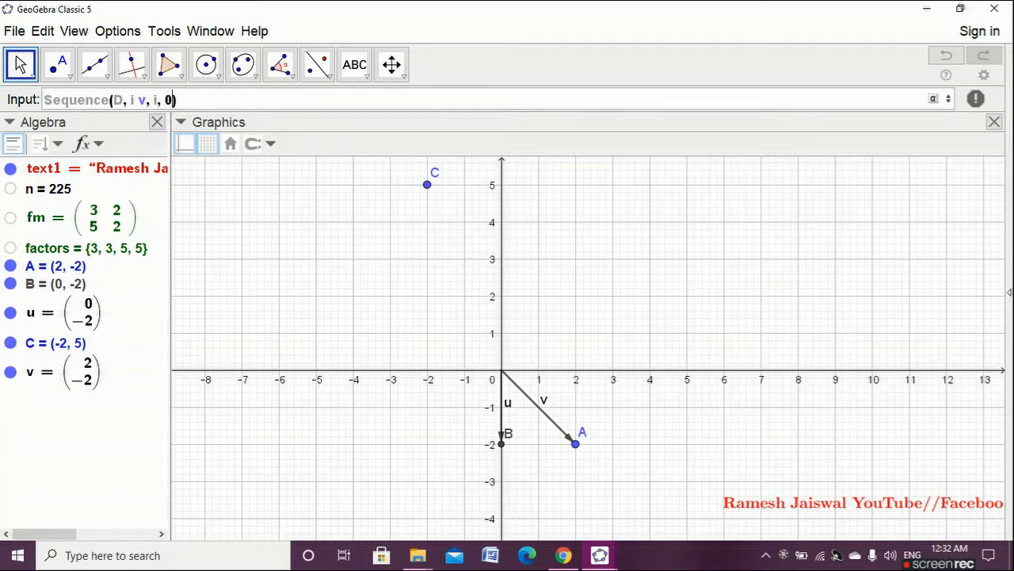
Add Length(factors)-1 as the last Sequence argument and try to run the command, declining slider creation for D.
type(",")
type("1ength")
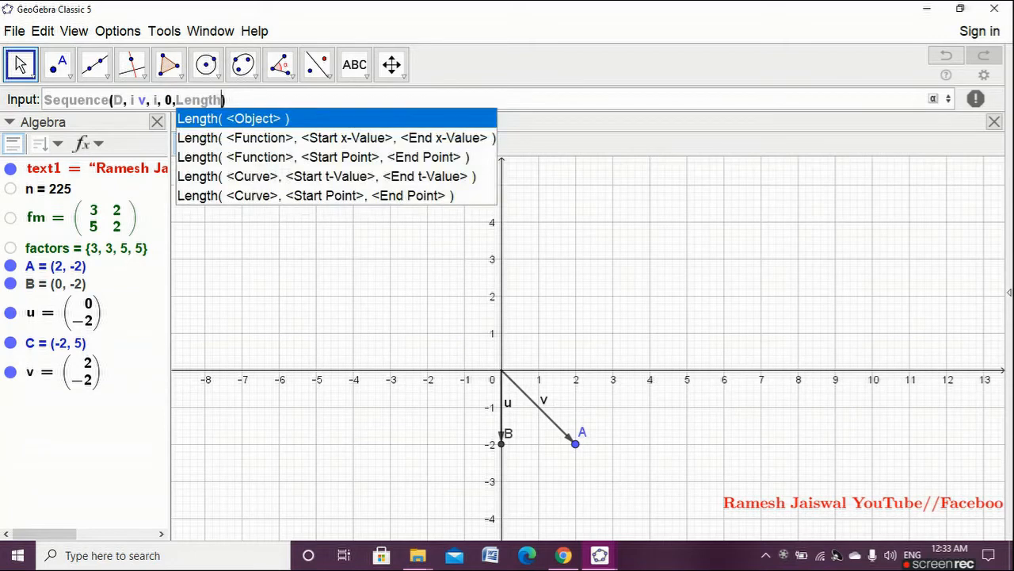
key("Return")
type("f")
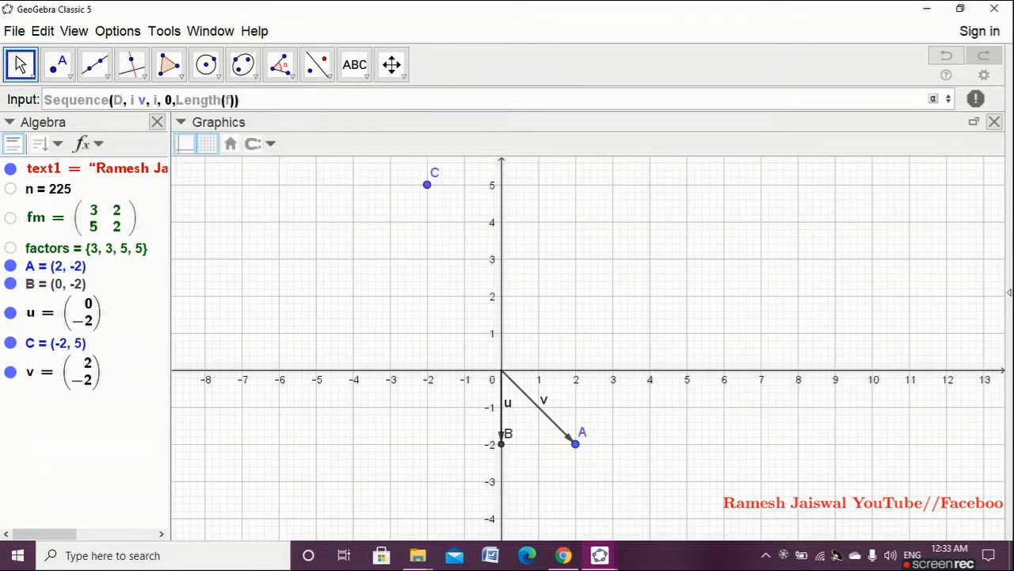
type("acto")
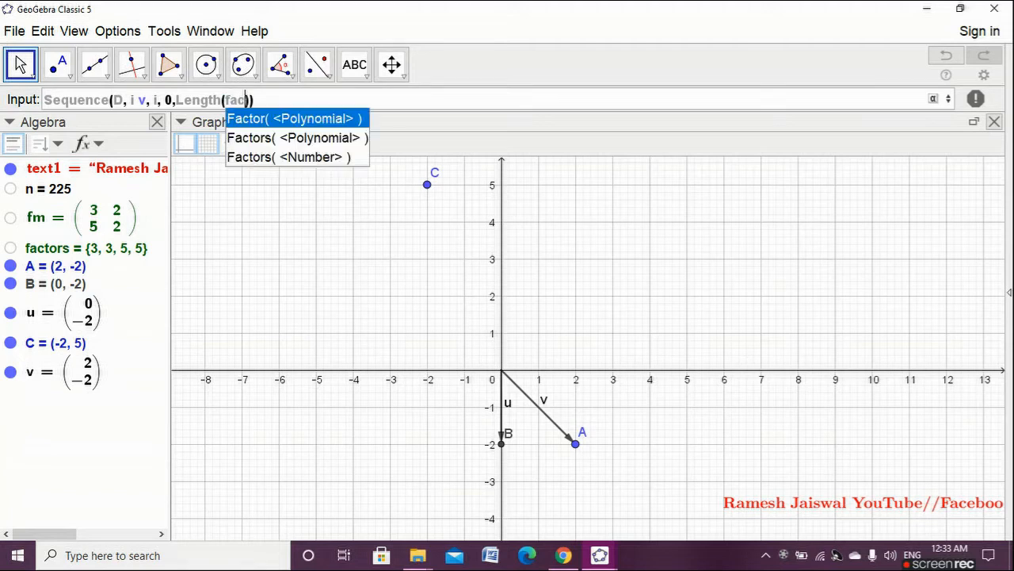
type("rs")
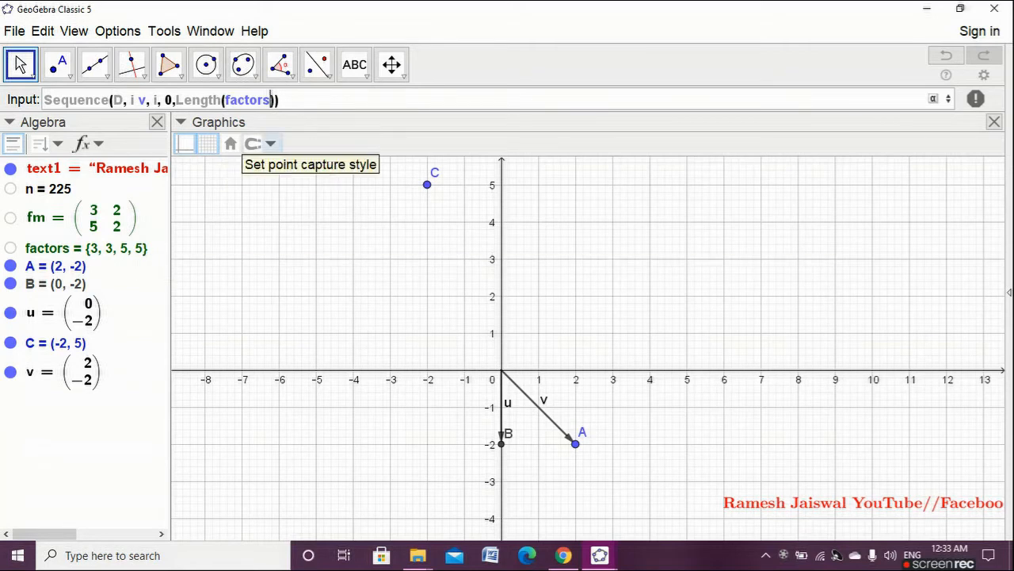
type("-1")
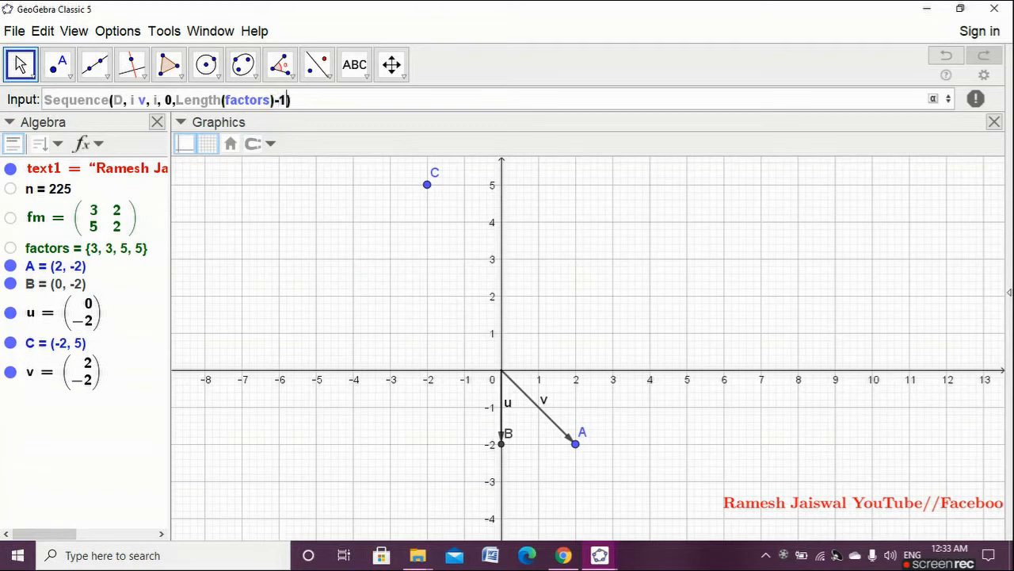
key("Return")
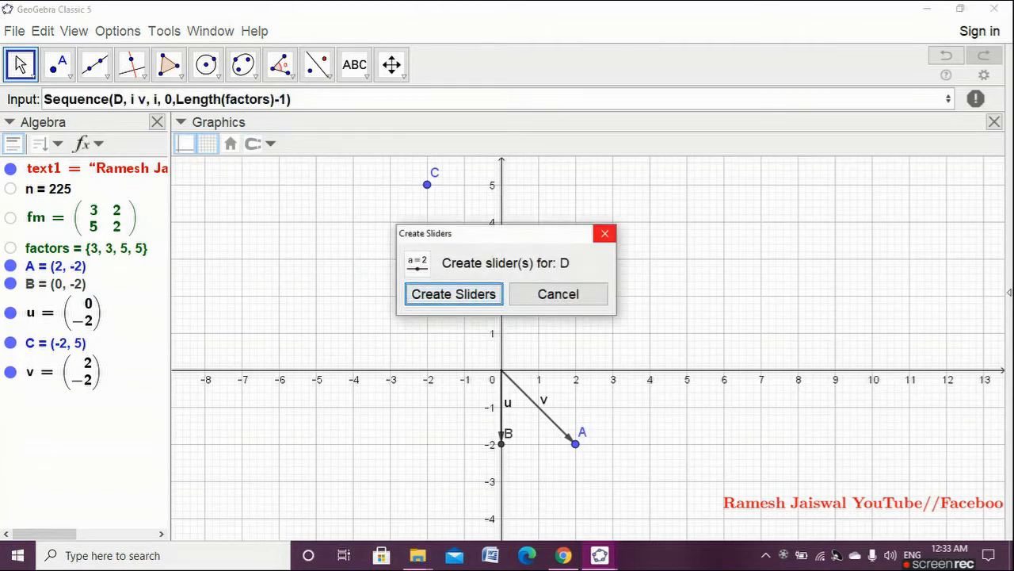
left_click(605, 233)
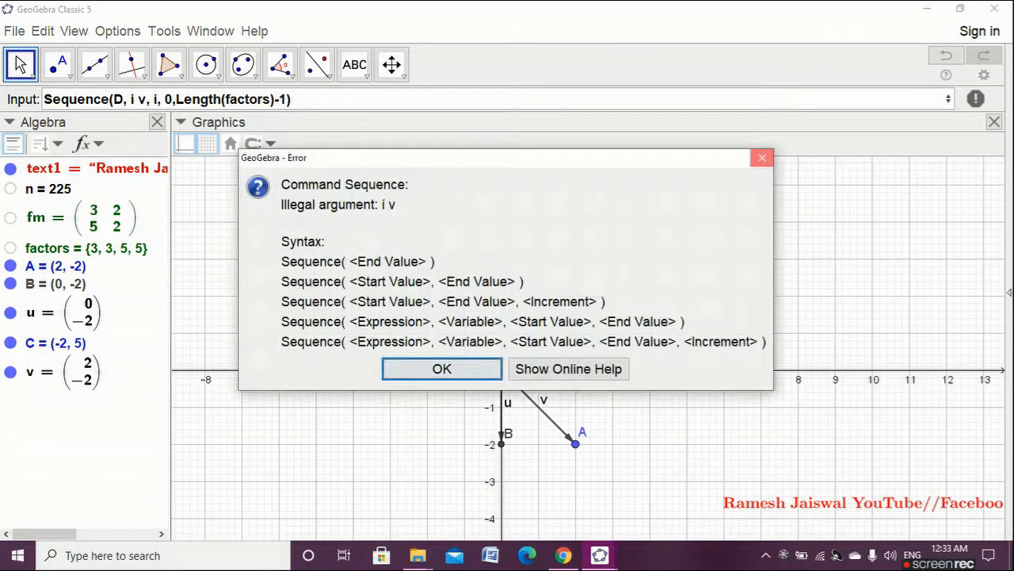
left_click(763, 157)
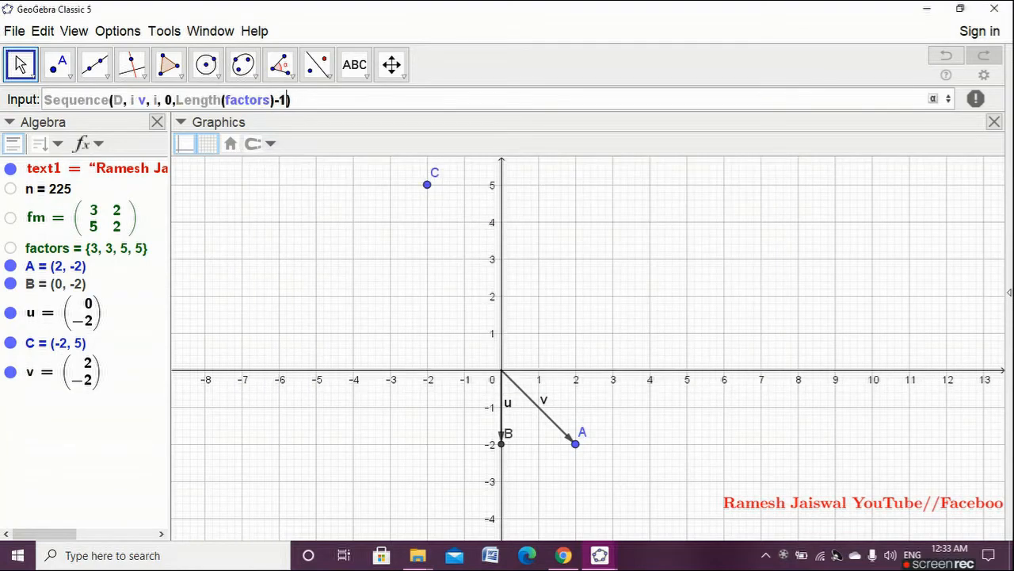
Replace D with point C in the Sequence command and try running it again.
key("BackSpace")
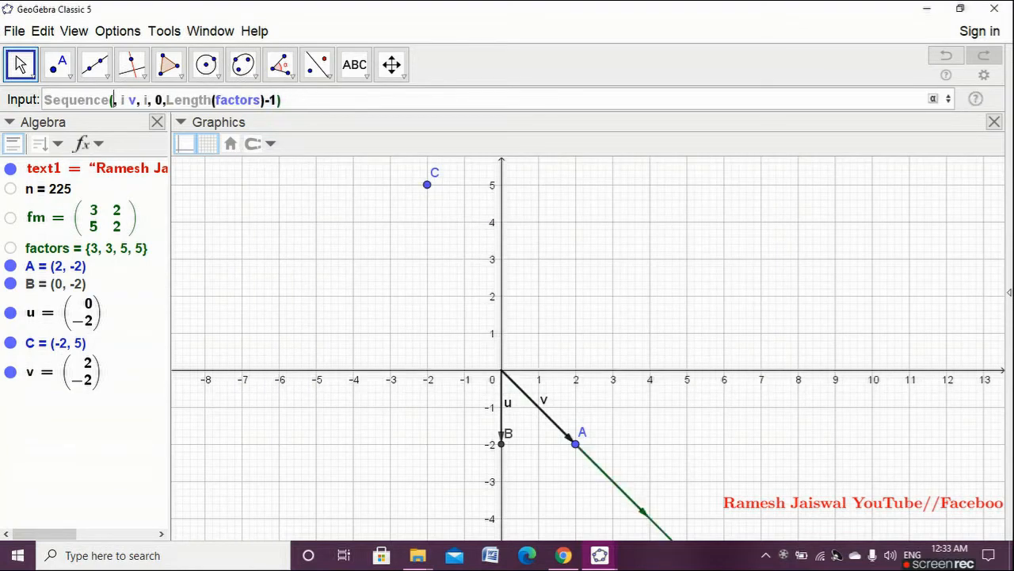
type("C")
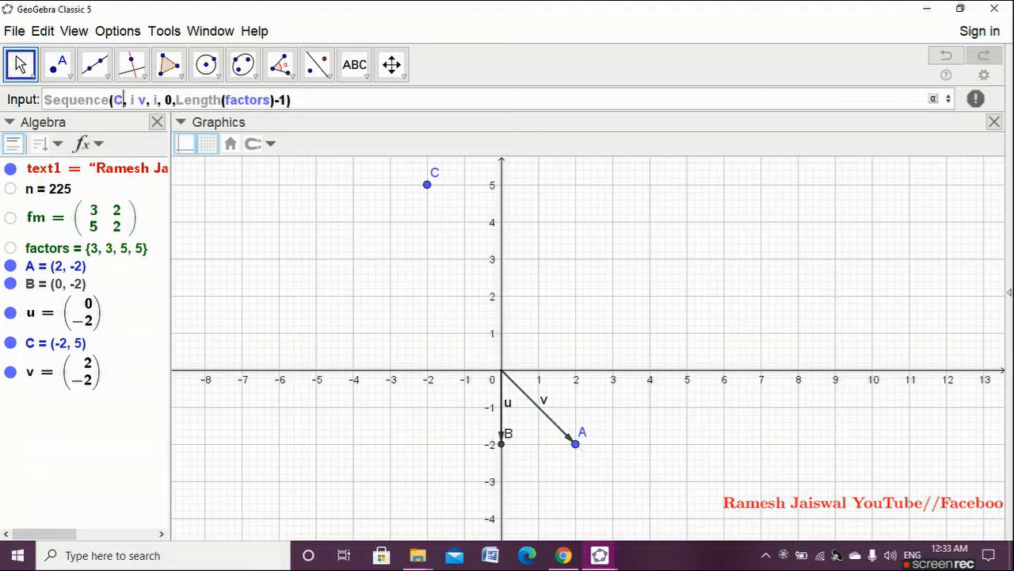
key("Return")
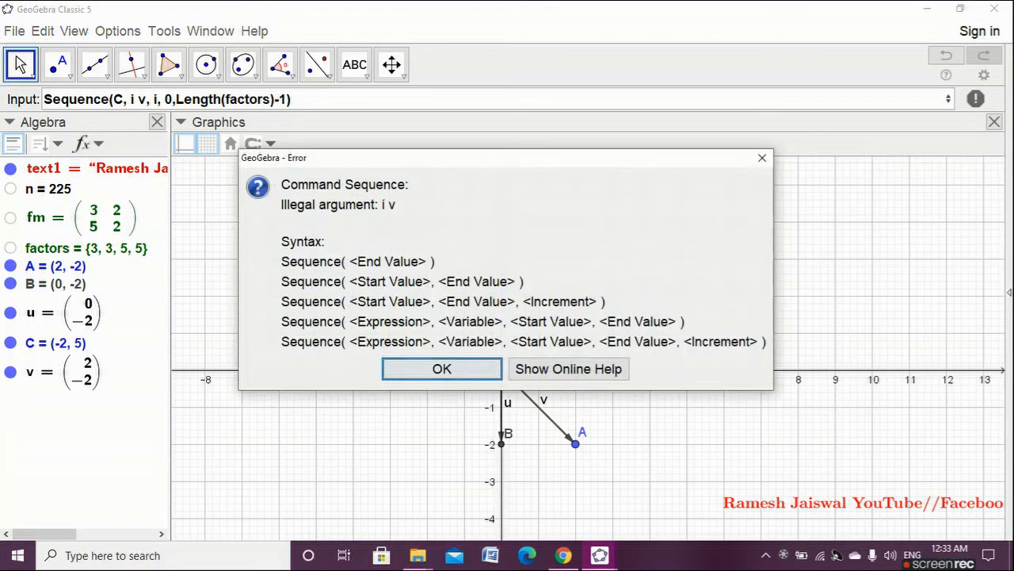
left_click(762, 158)
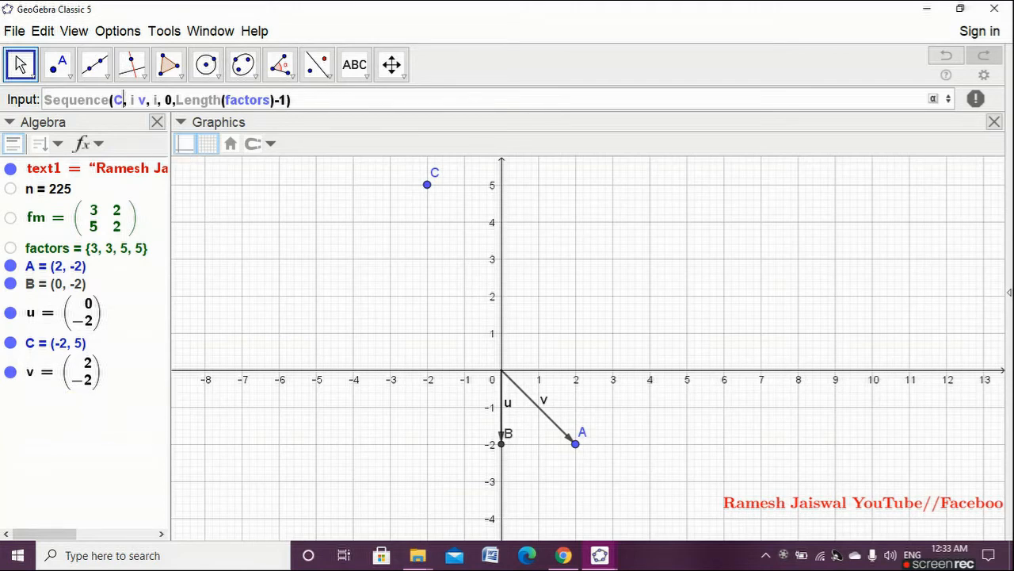
Try the Sequence command with the vector multiple written as iv, without a space.
key("BackSpace")
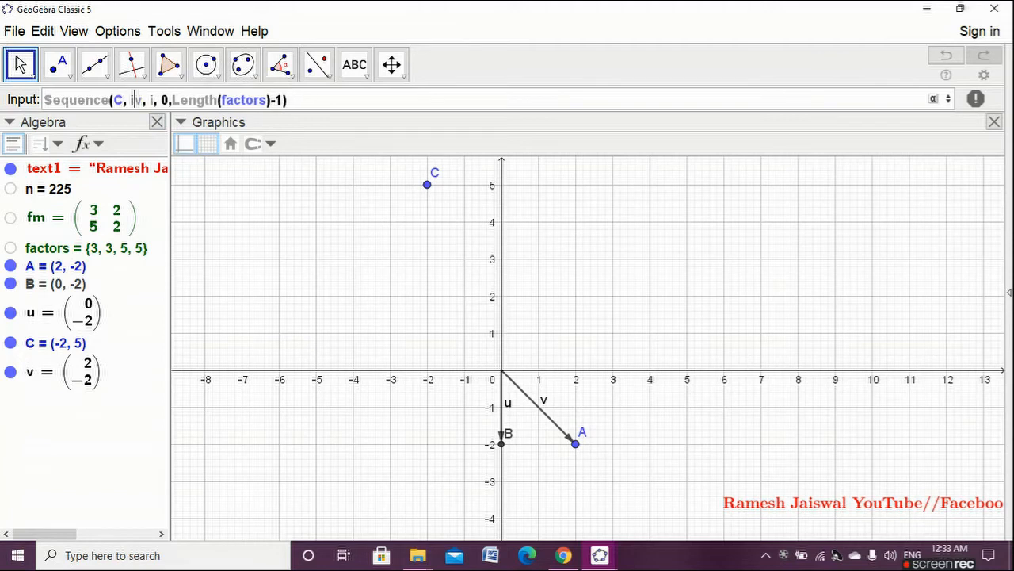
key("End")
key("Return")
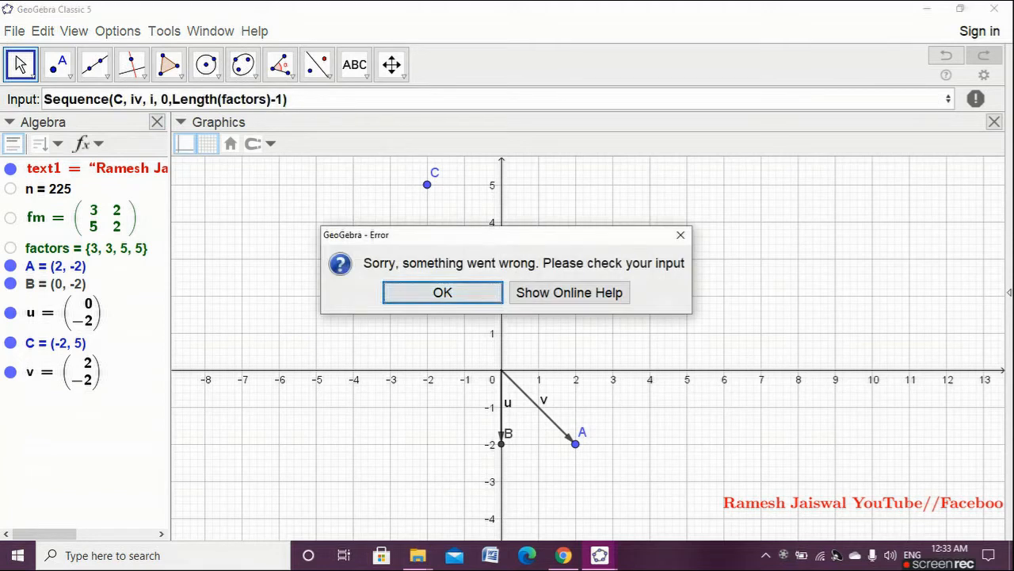
left_click(680, 234)
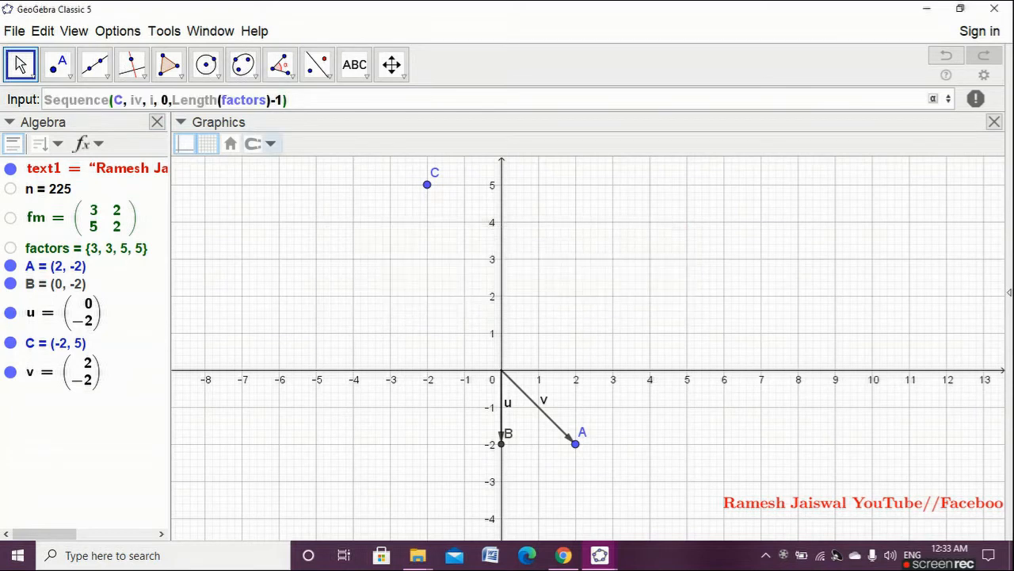
Correct the Sequence expression to C+ i v and run it with i from 0 to Length(factors)-1 to create the node points.
left_click(134, 100)
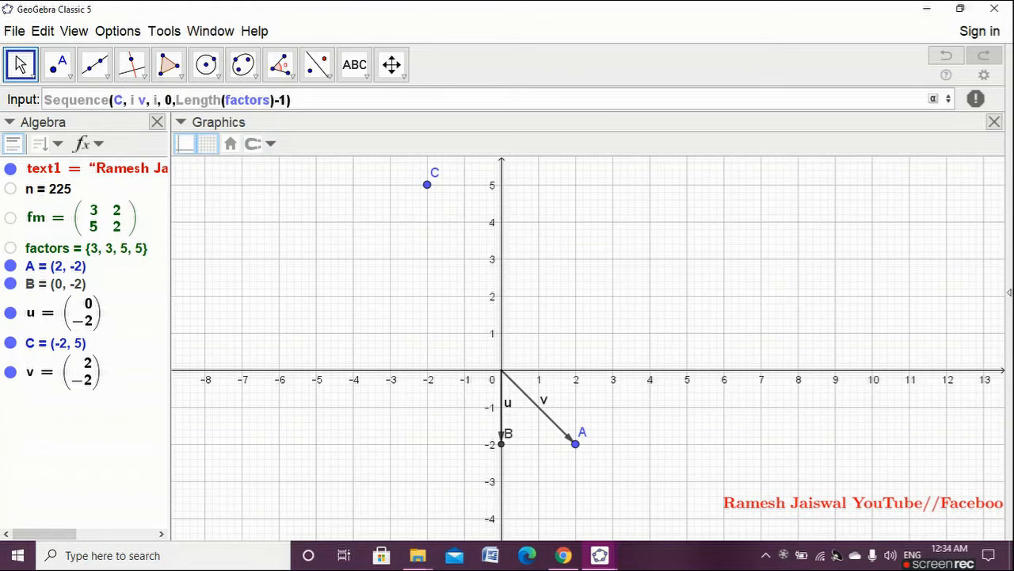
key("BackSpace")
type("+")
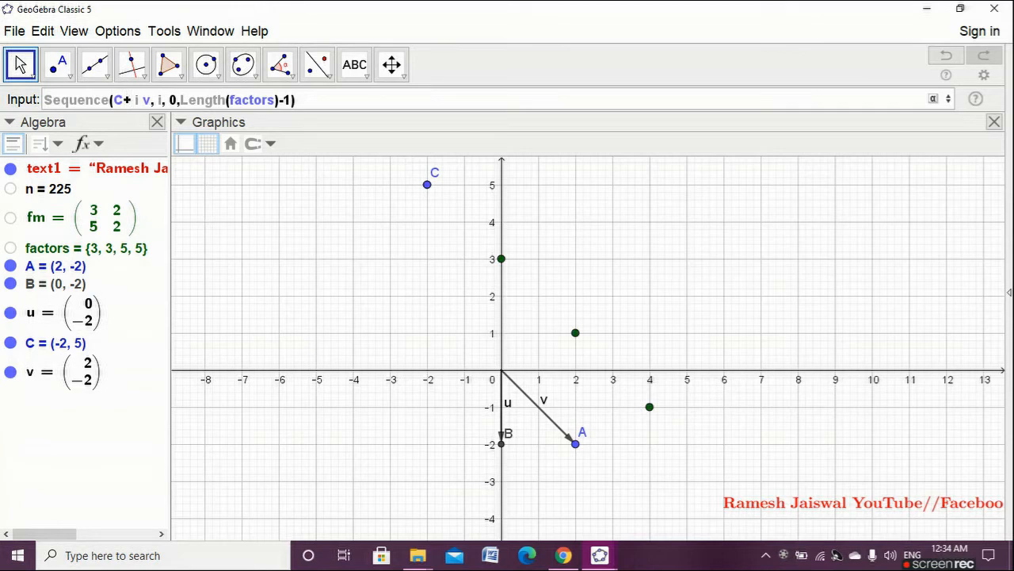
left_click(297, 99)
key("Return")
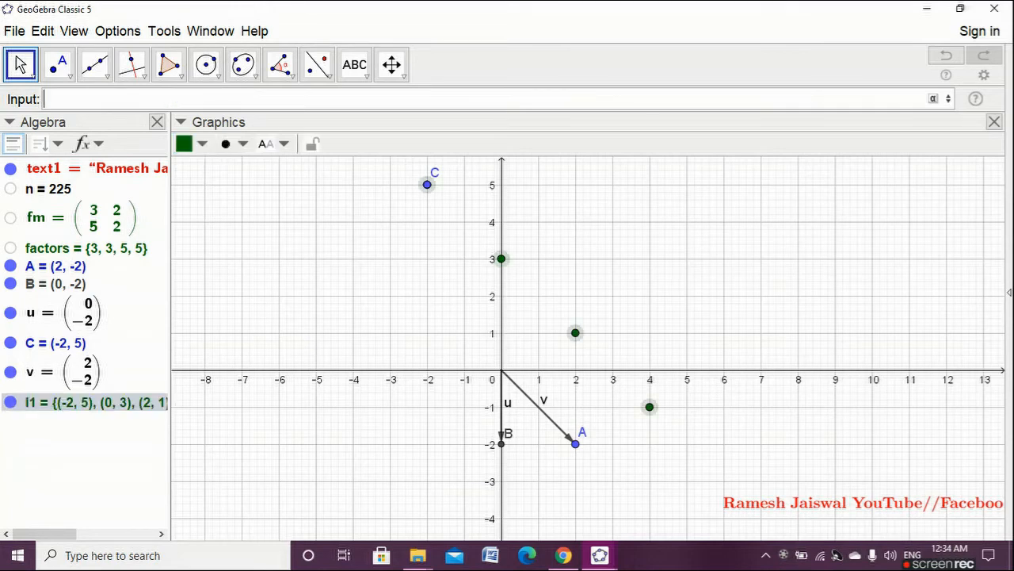
key("Escape")
left_click_drag(588, 348, 571, 352)
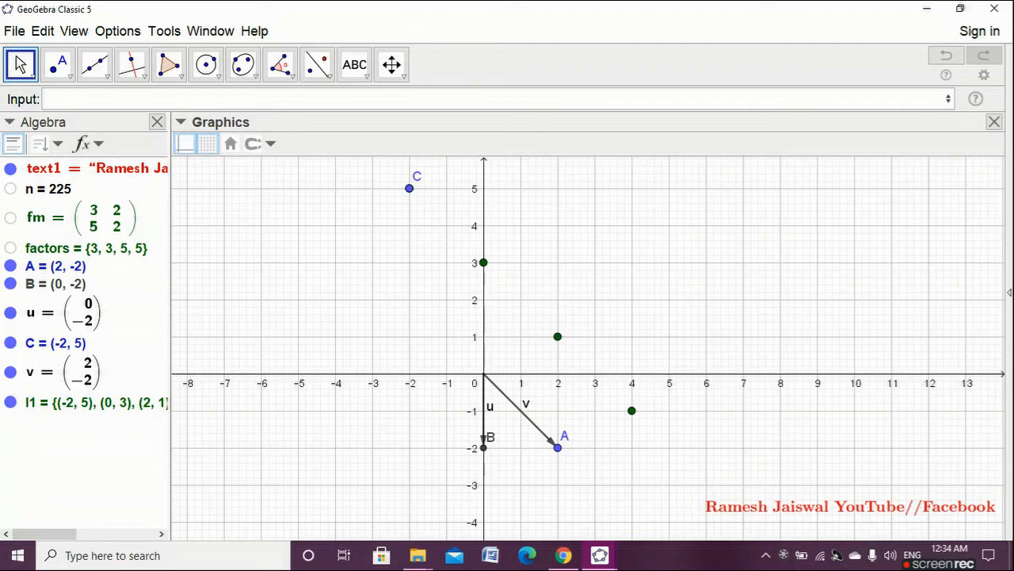
Begin another Sequence command and consult the finished Prime Factors applet in the other GeoGebra window, returning to the construction.
left_click(46, 99)
type("Sequ")
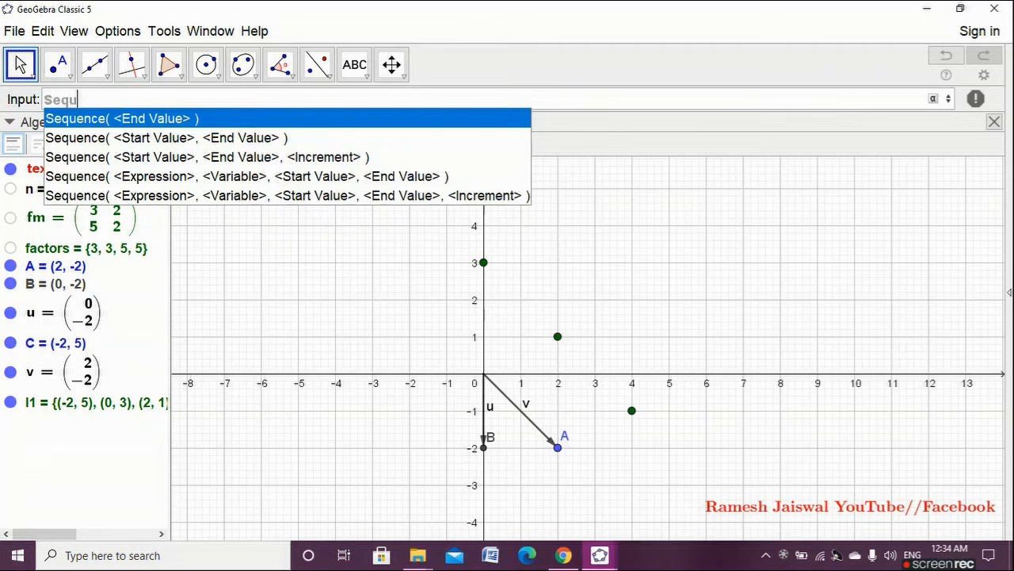
left_click(600, 556)
left_click(600, 556)
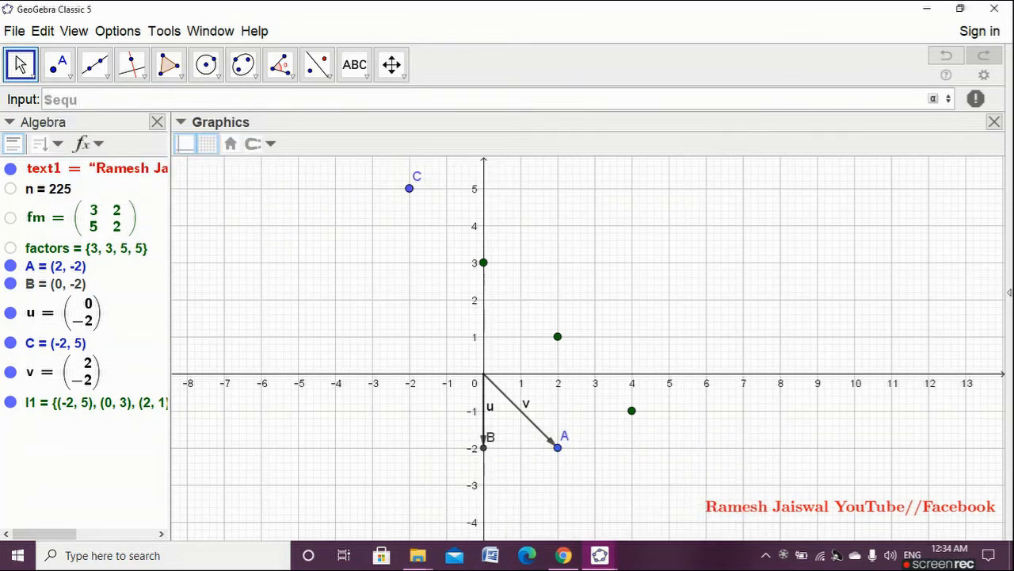
left_click(600, 556)
left_click(527, 500)
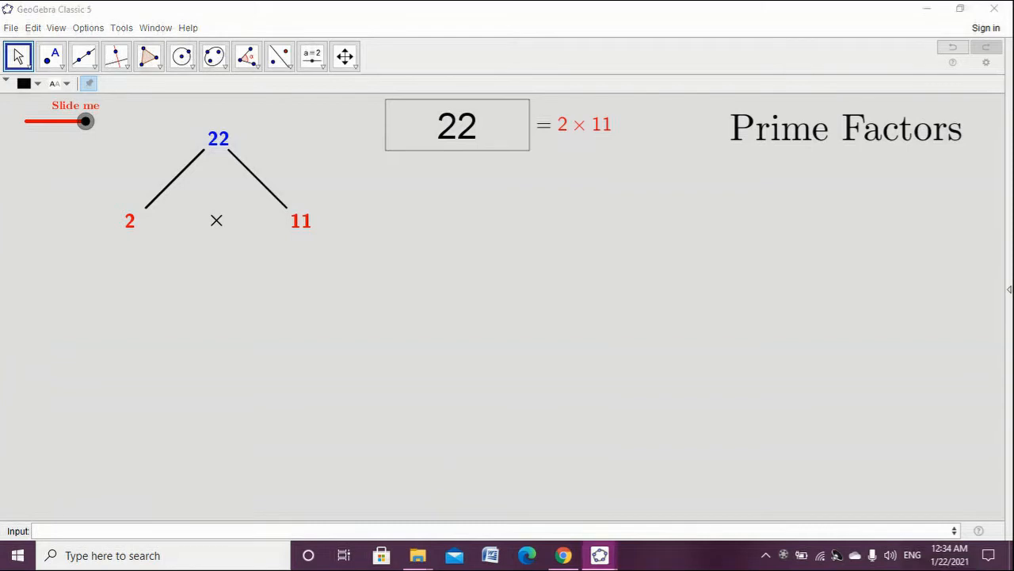
left_click(600, 555)
left_click(677, 492)
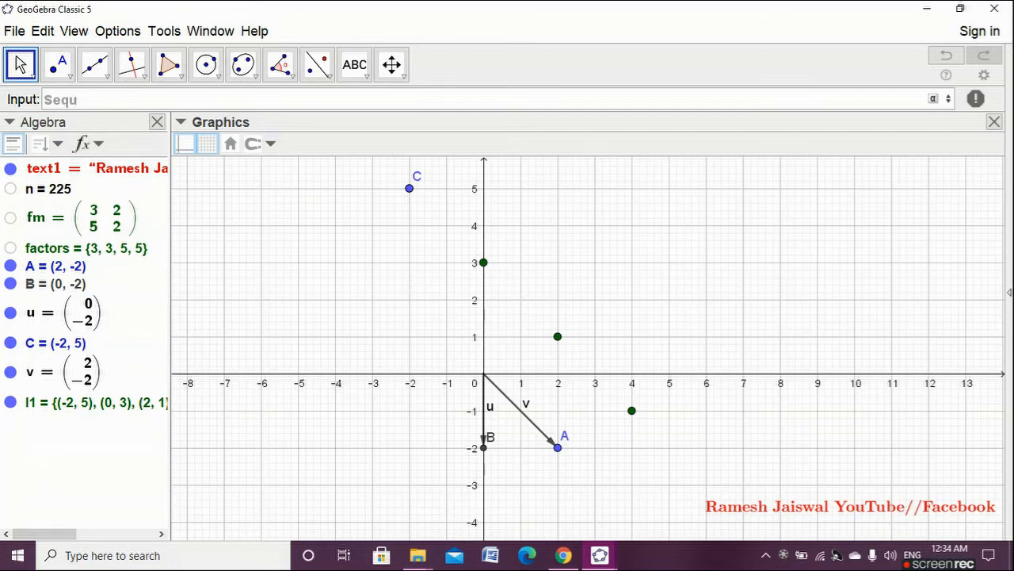
Choose the four-argument Sequence form with expression and variable, and insert Product with list of numbers and number of elements as its expression.
type("e")
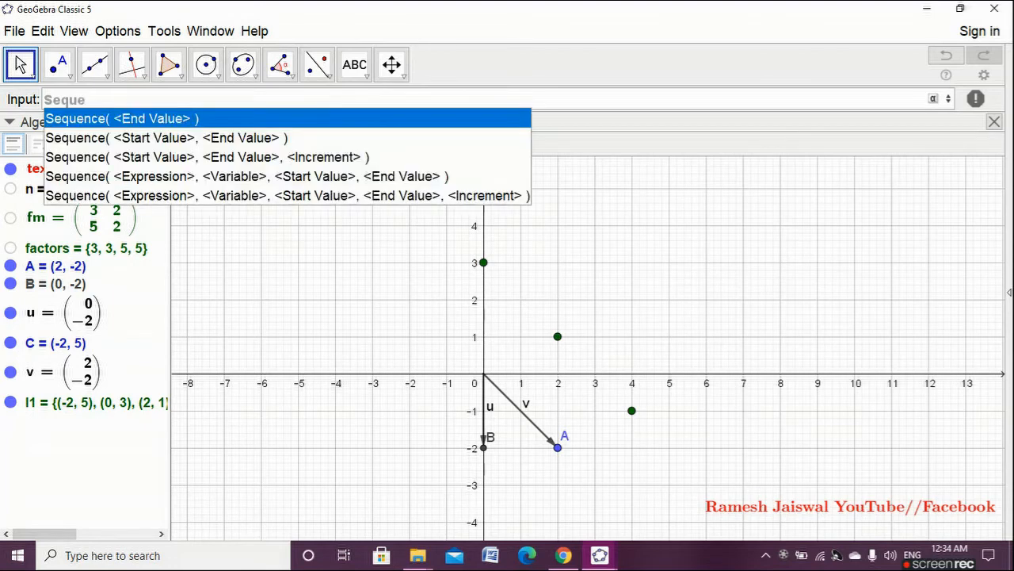
key("Down")
key("Down")
key("Down")
key("Return")
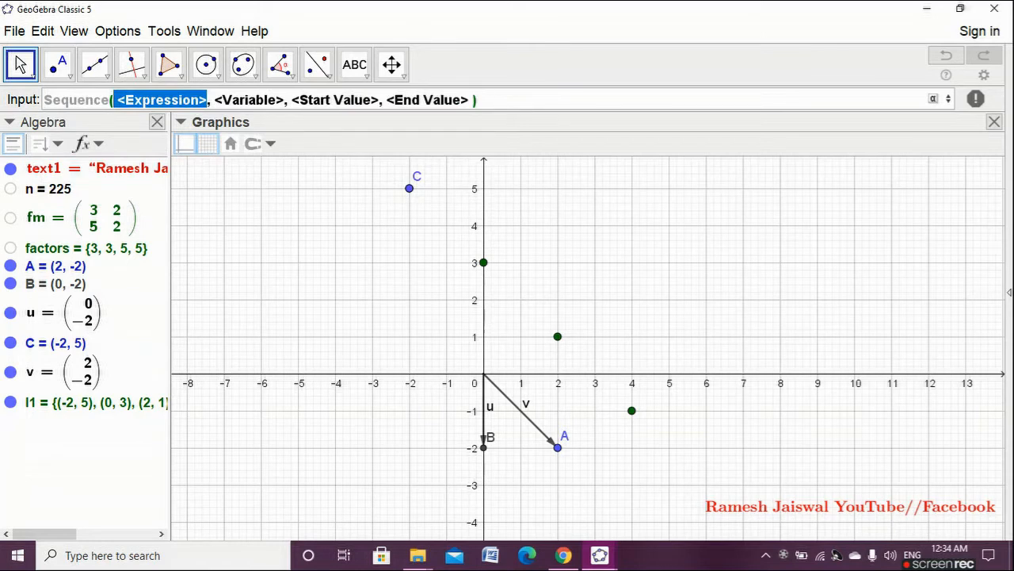
type("Prod")
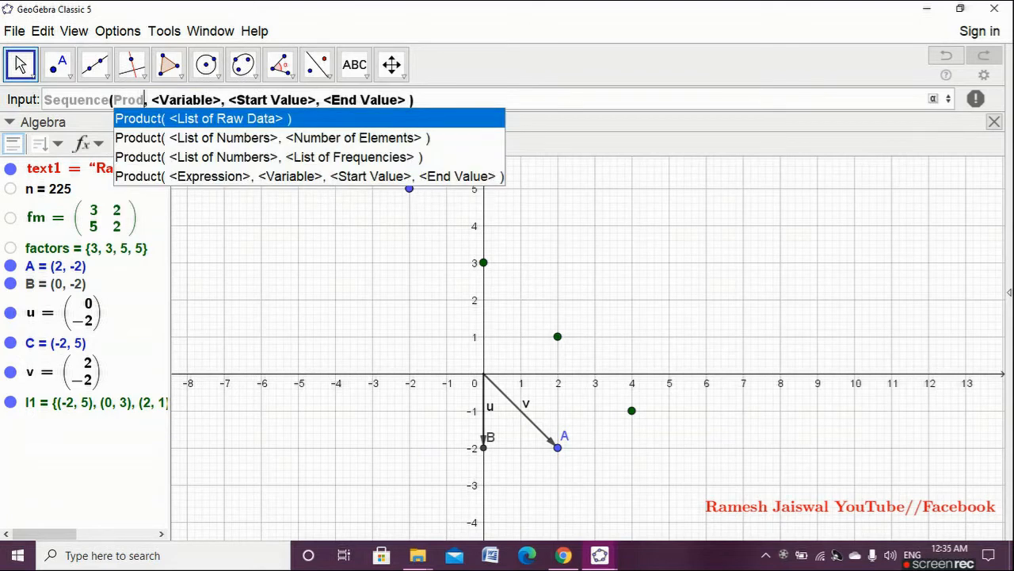
key("Down")
key("Return")
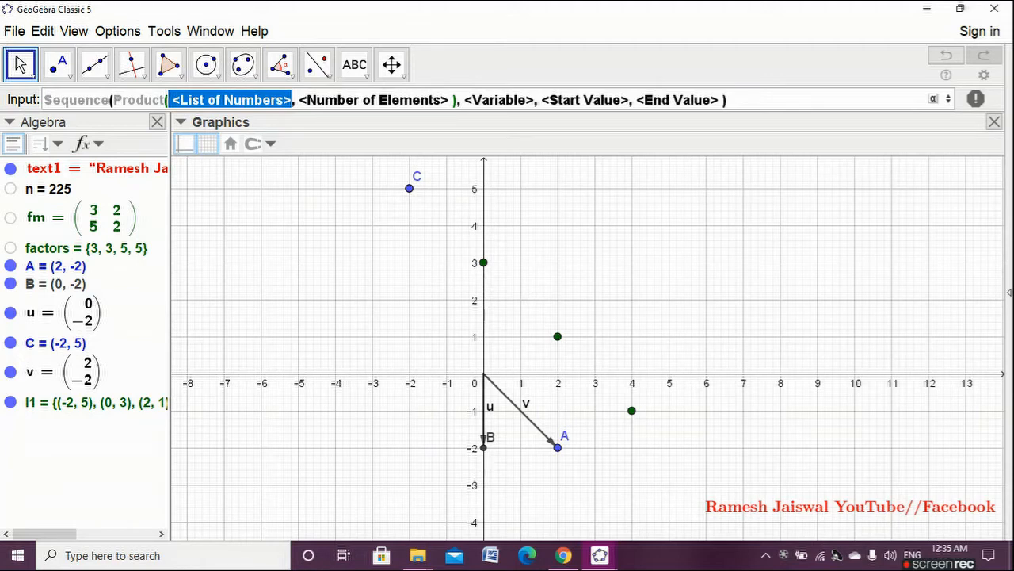
Nest a second Sequence, in its expression, variable, start and end value form, as Product's list of numbers.
type("Sequ")
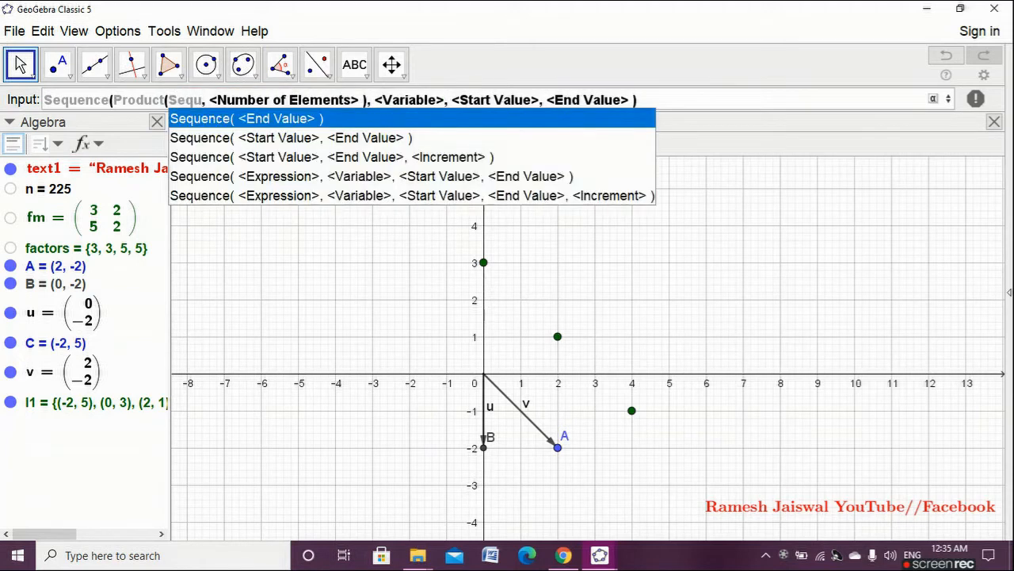
key("Down")
key("Down")
key("Down")
key("Return")
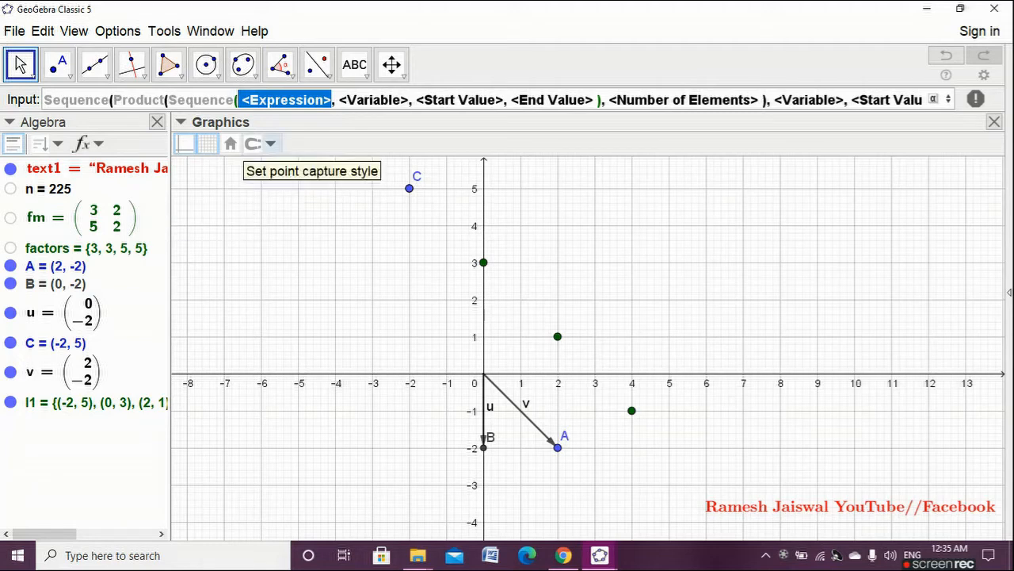
Set the inner Sequence's expression to Element(factors, j) and its variable to j.
type("Elem")
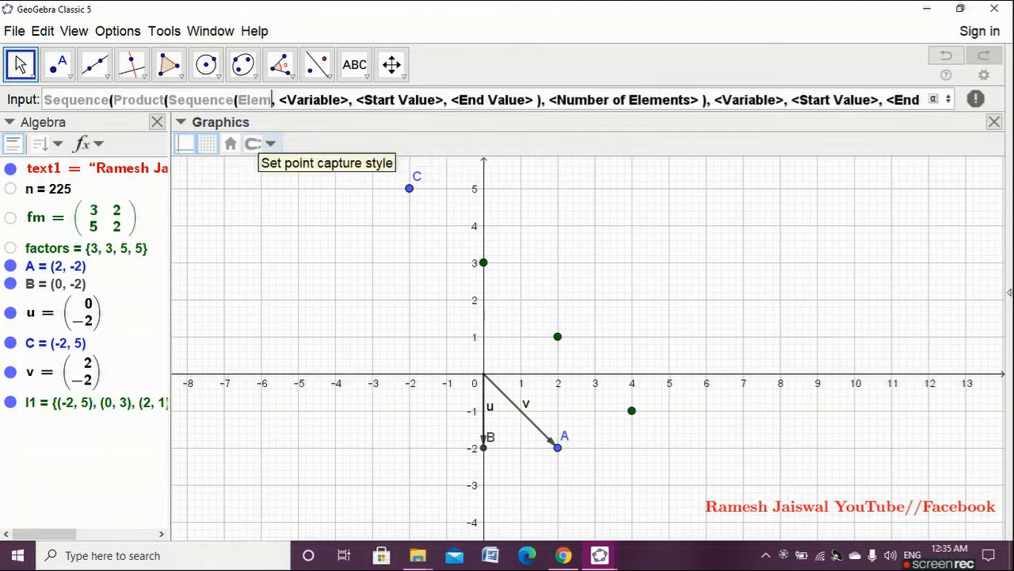
key("Return")
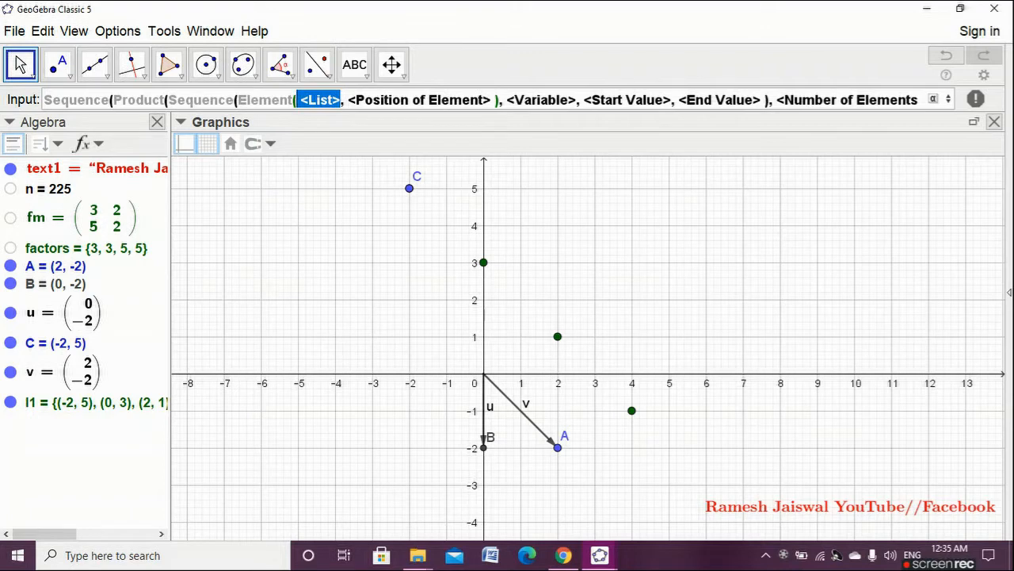
type("fact")
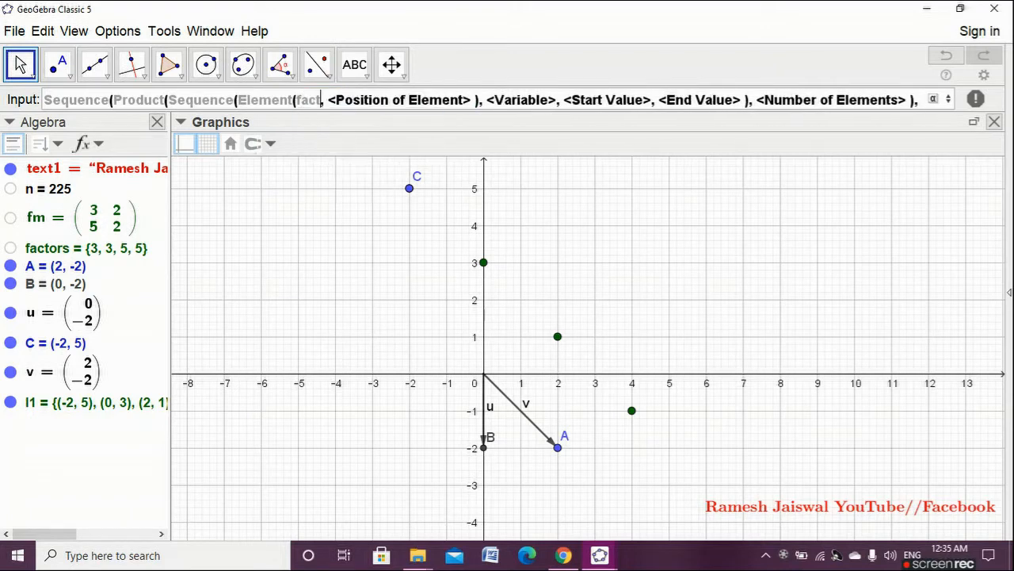
type("ors")
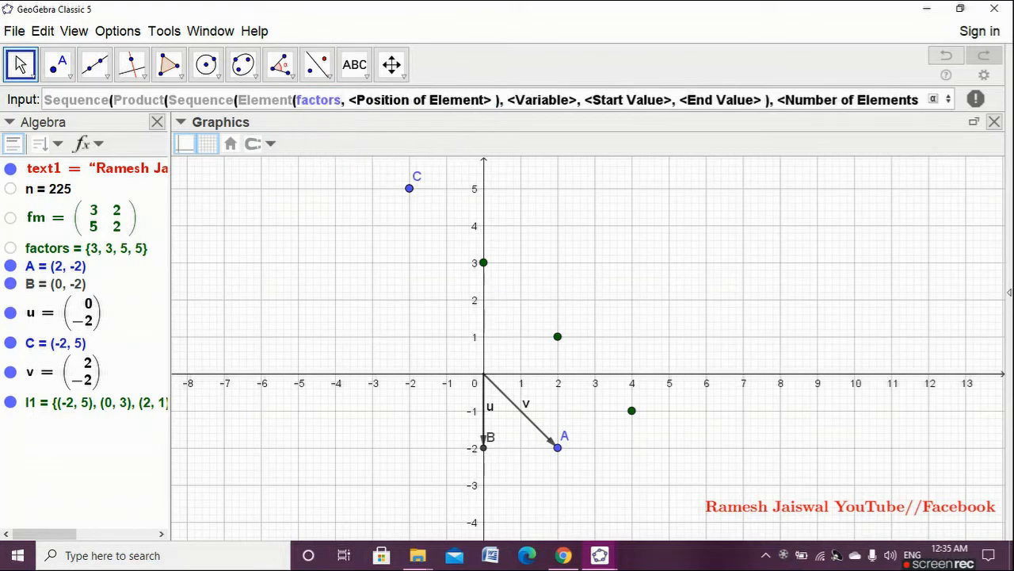
key("Tab")
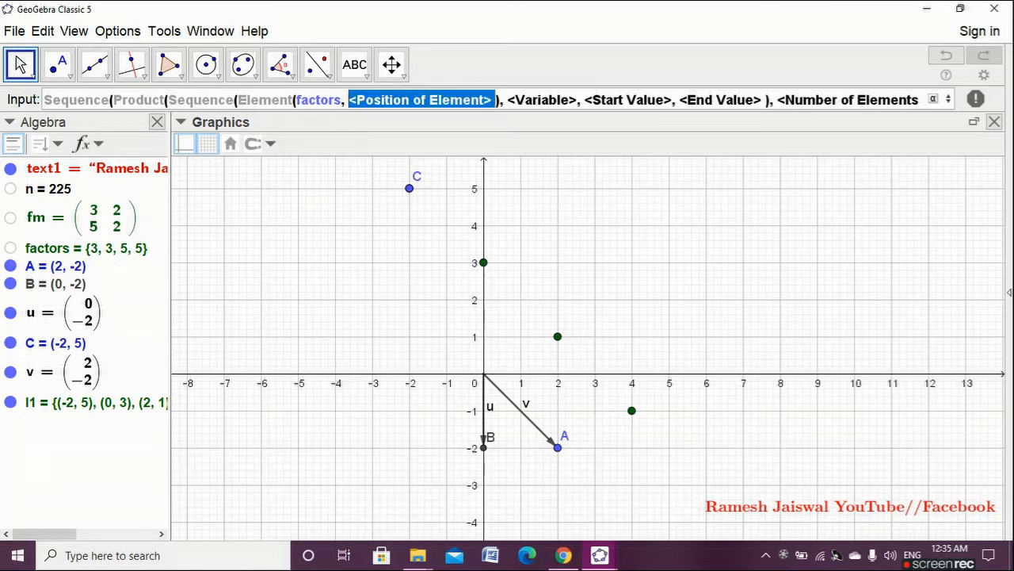
key("BackSpace")
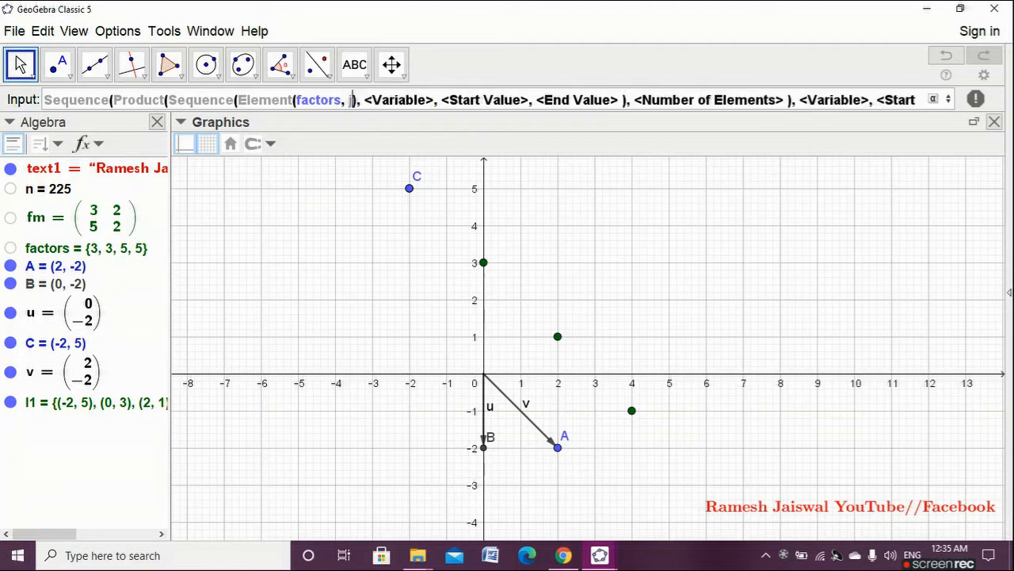
type("j")
key("Tab")
type("j")
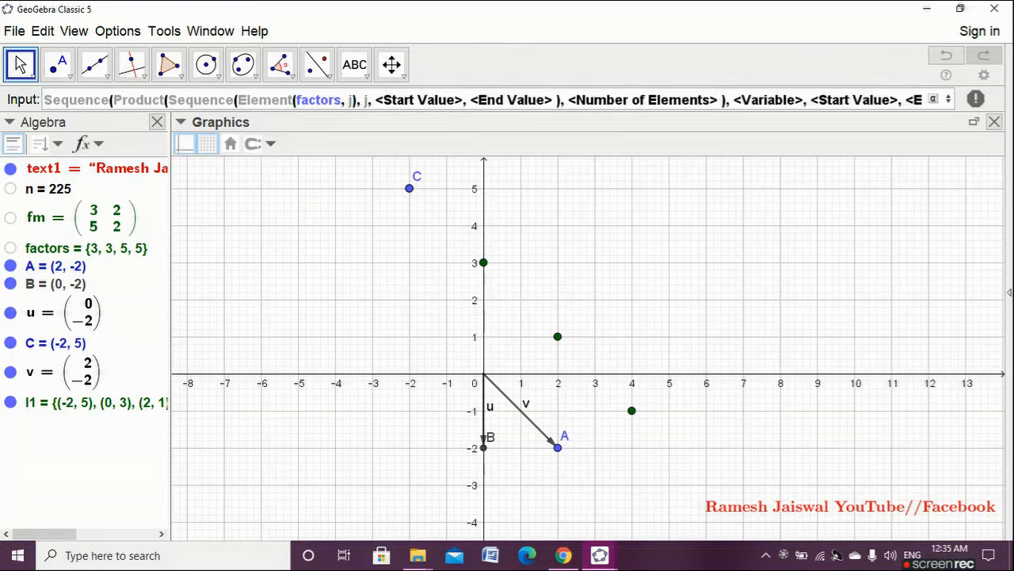
Set the inner Sequence's start value to i and its end value to Length(factors).
key("Tab")
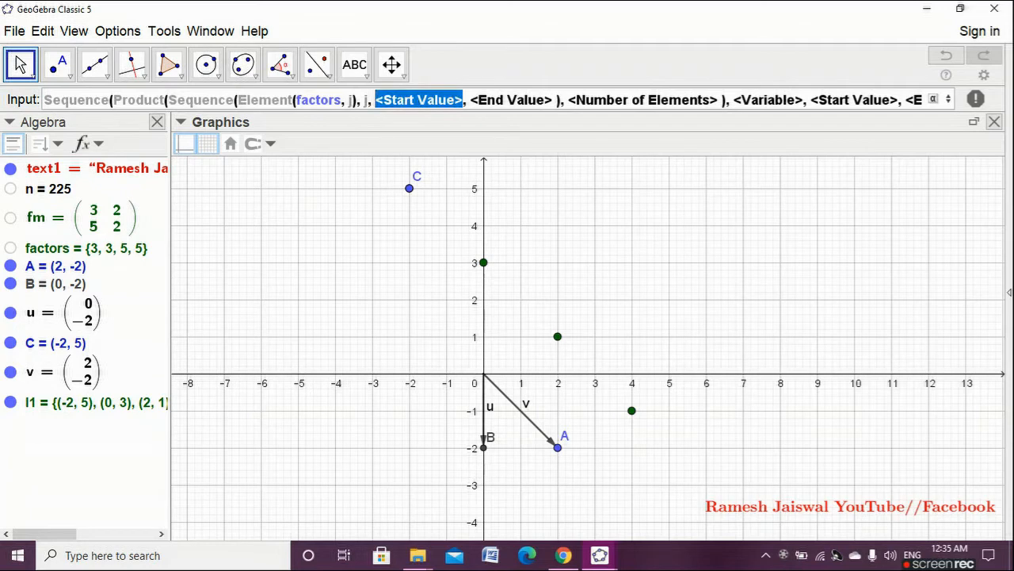
type("i")
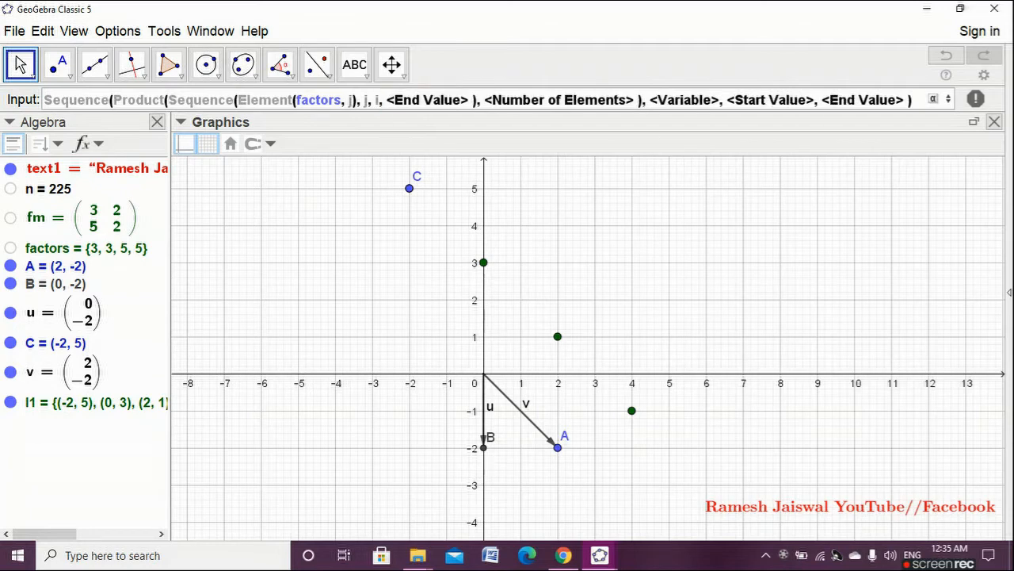
key("Tab")
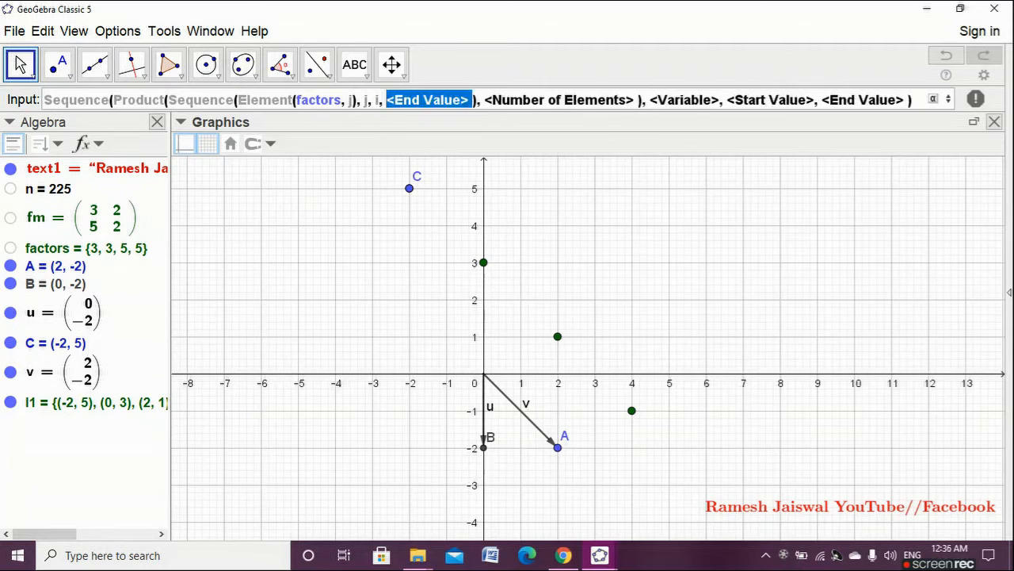
type("Length(")
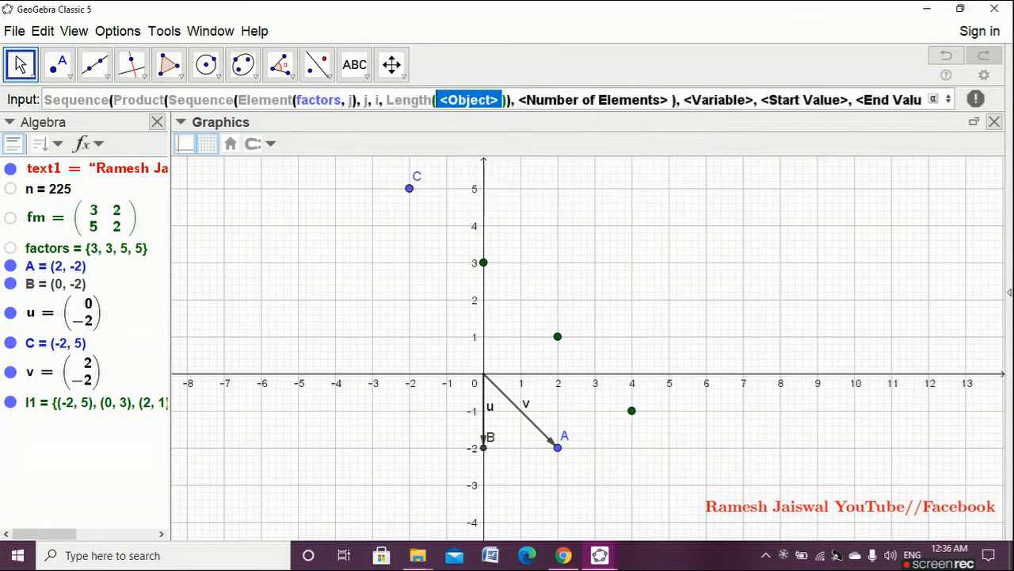
key("Return")
type("fac")
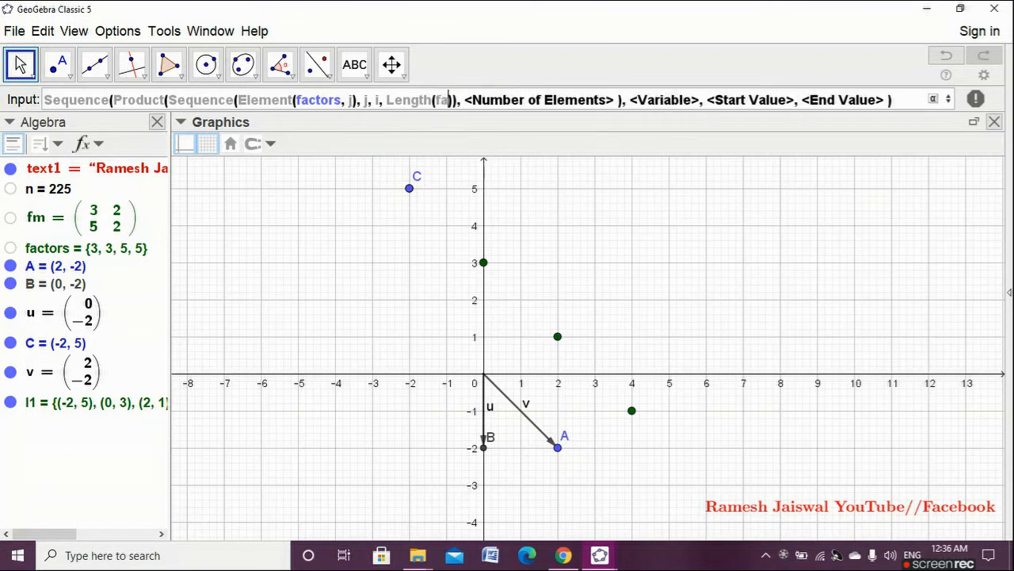
type("o")
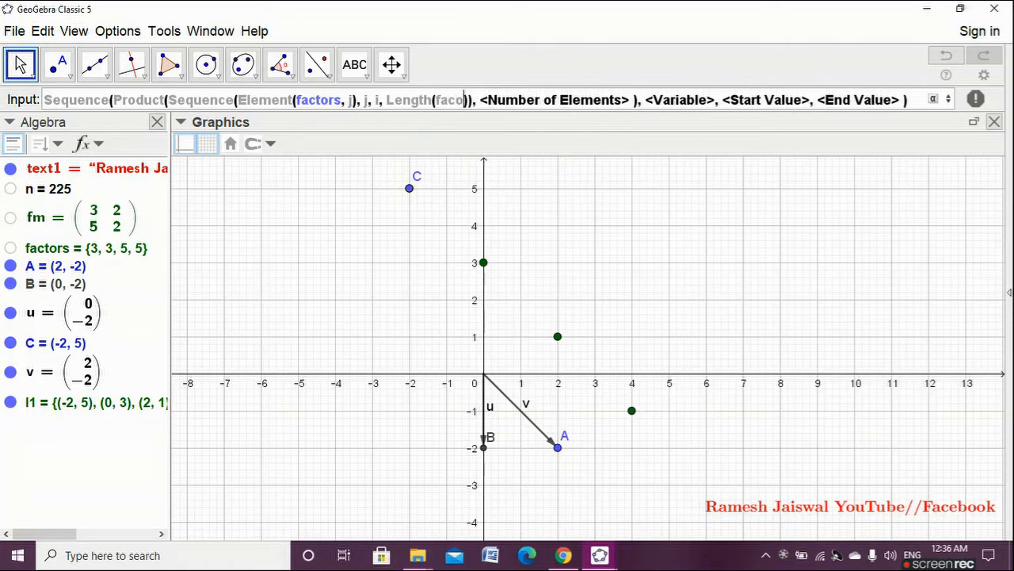
key("BackSpace")
type("tors")
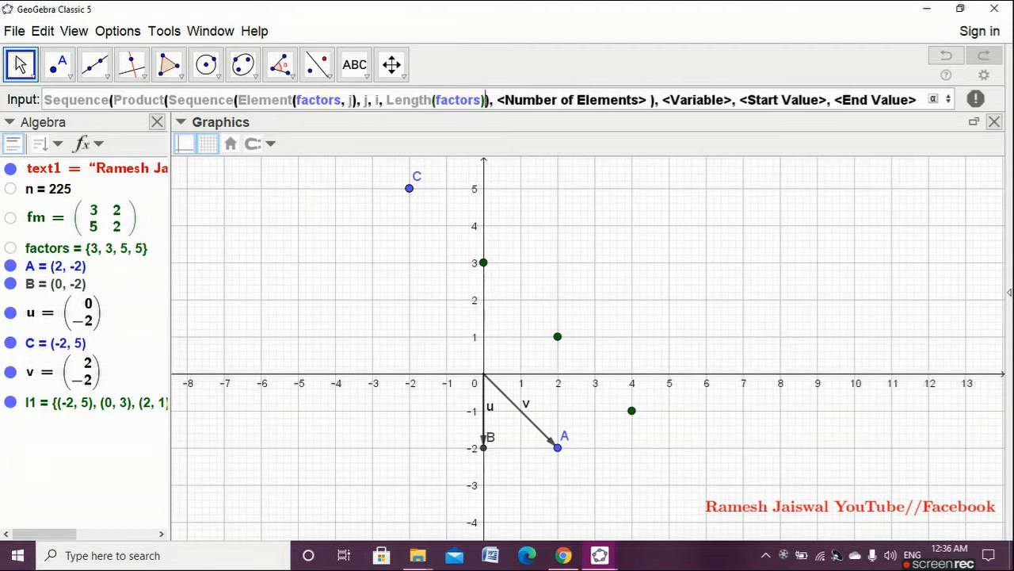
type("))")
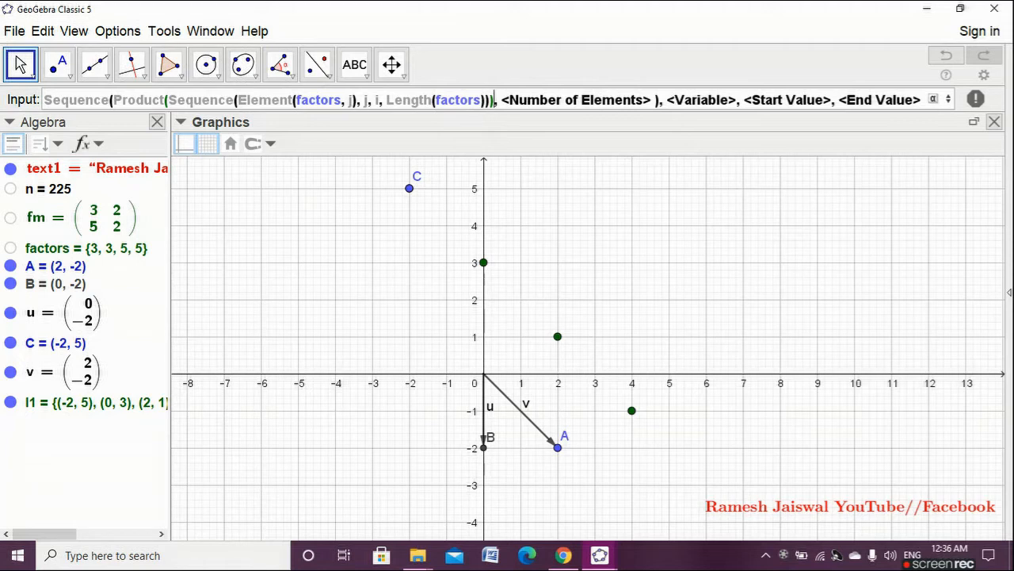
Remove the Number of Elements argument from the Product command, keeping its closing bracket.
key("Tab")
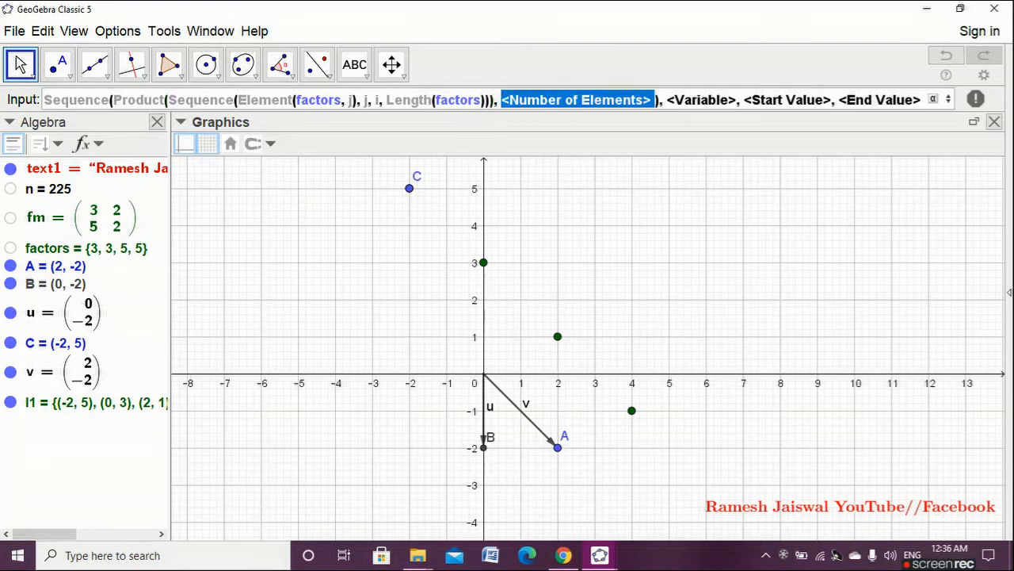
key("BackSpace")
key("BackSpace")
key("BackSpace")
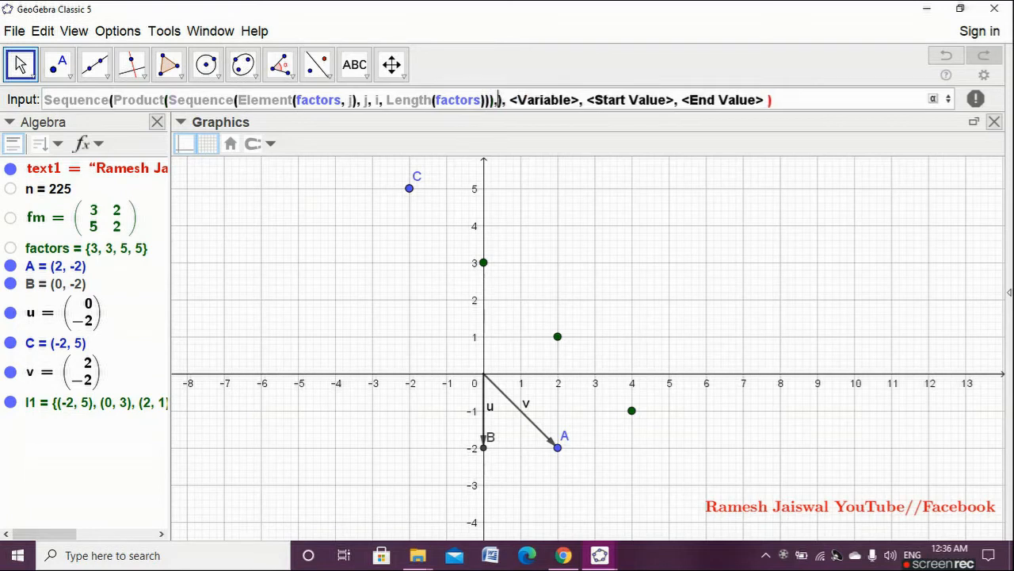
key("BackSpace")
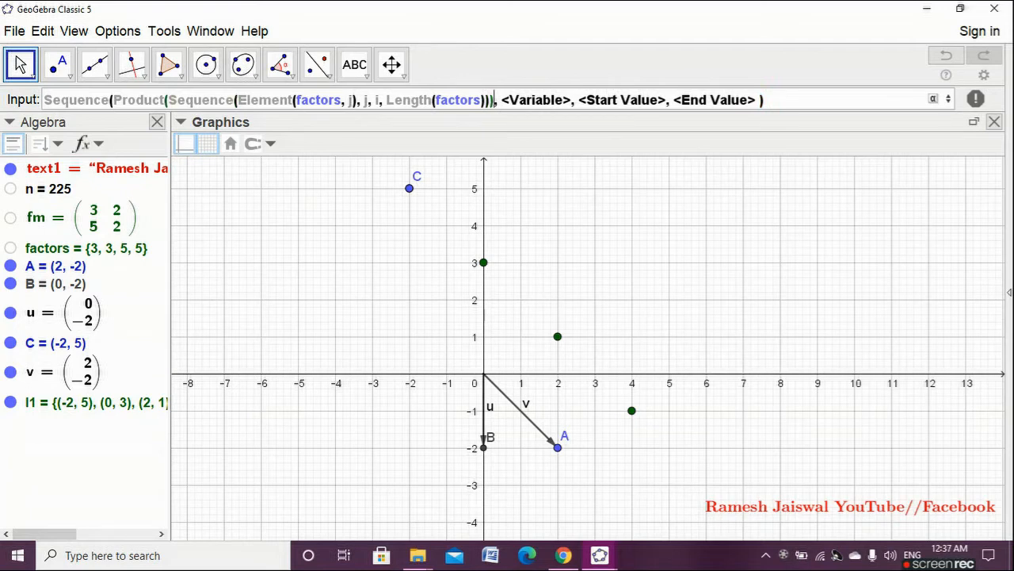
Set the outer Sequence's variable to i and its start value to 1.
key("Tab")
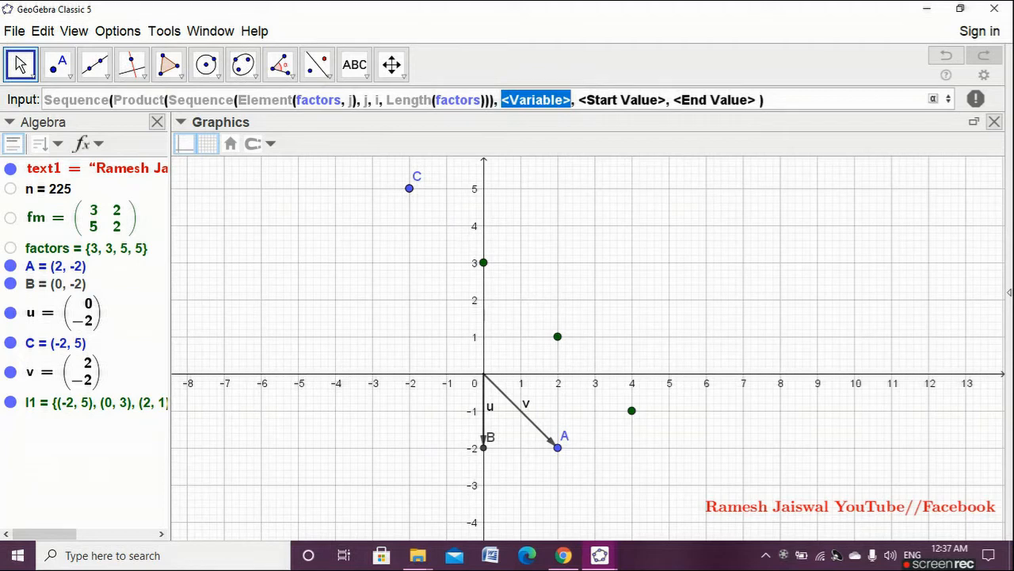
type("i")
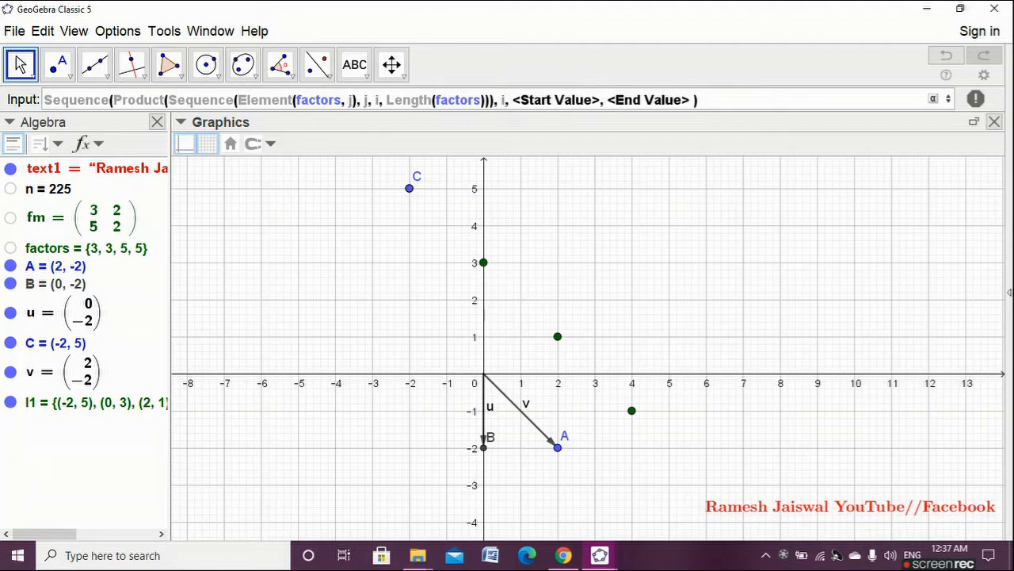
key("Tab")
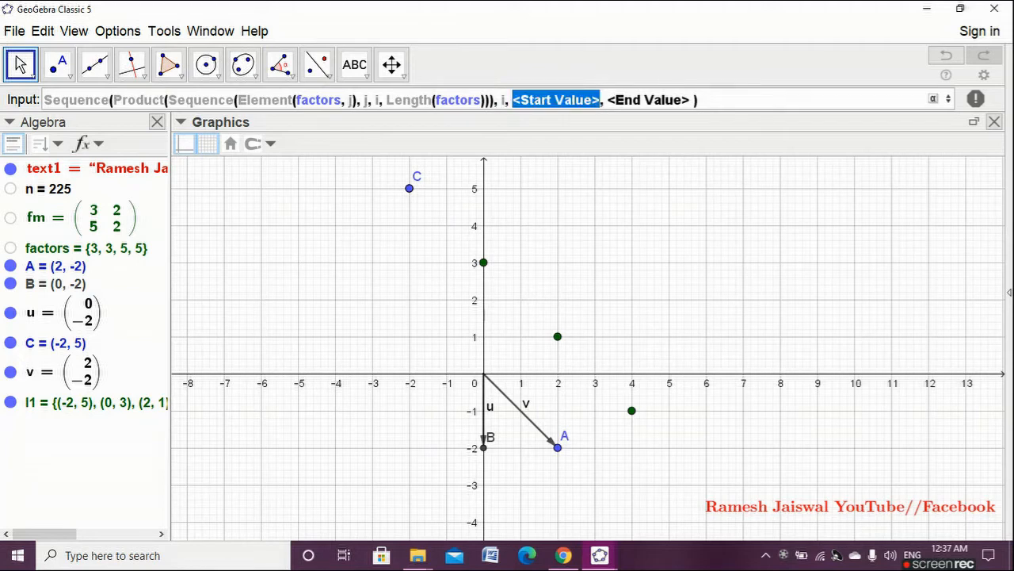
type("1")
Set the outer Sequence's end value to Length(factors) and create the list of partial products.
key("Tab")
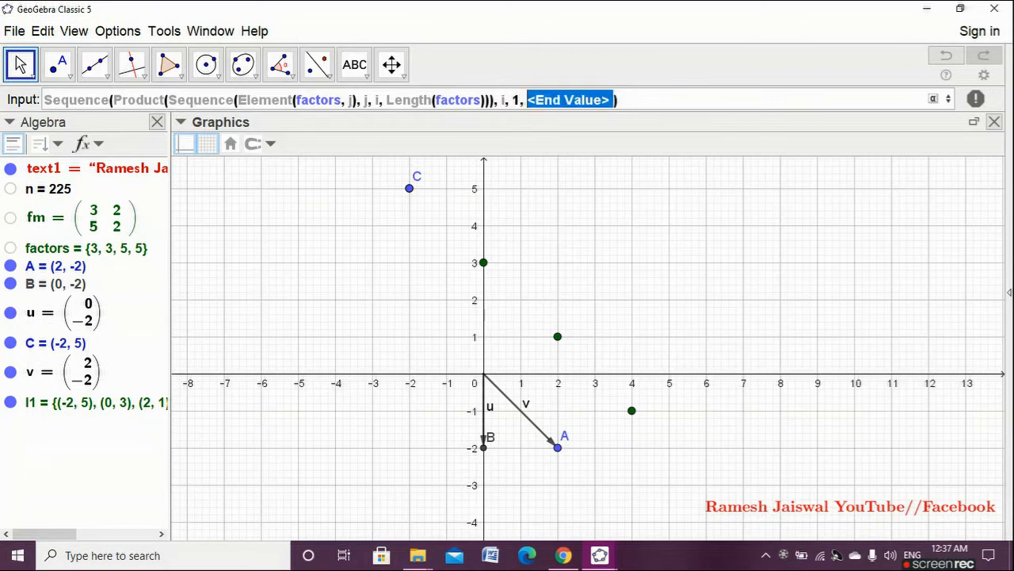
type("leng")
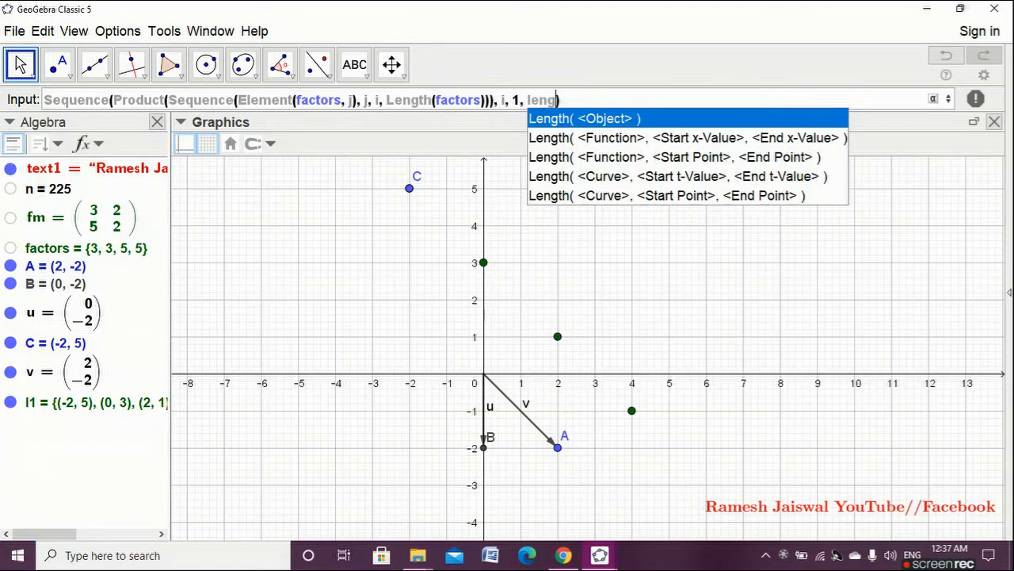
key("Return")
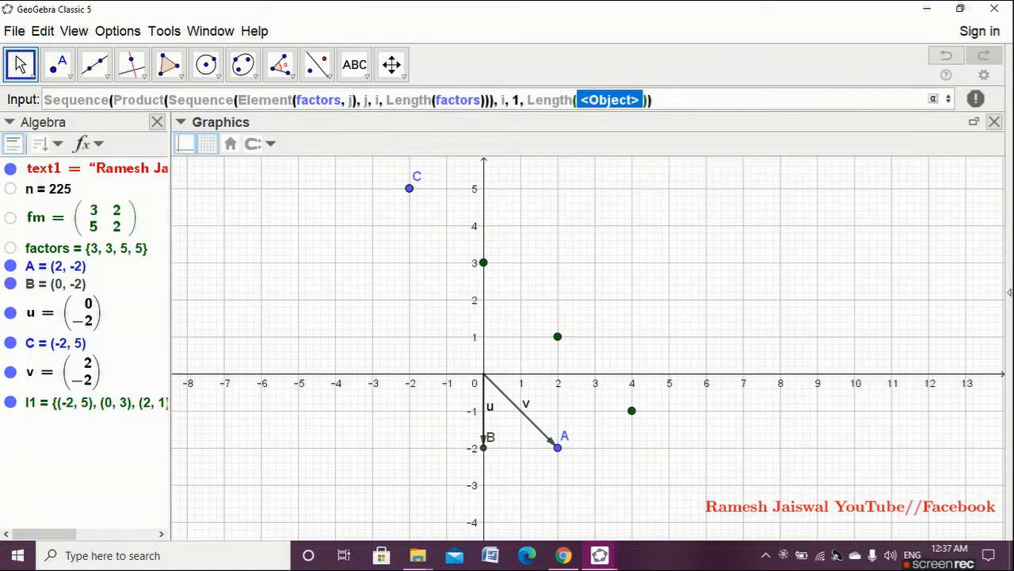
type("facto")
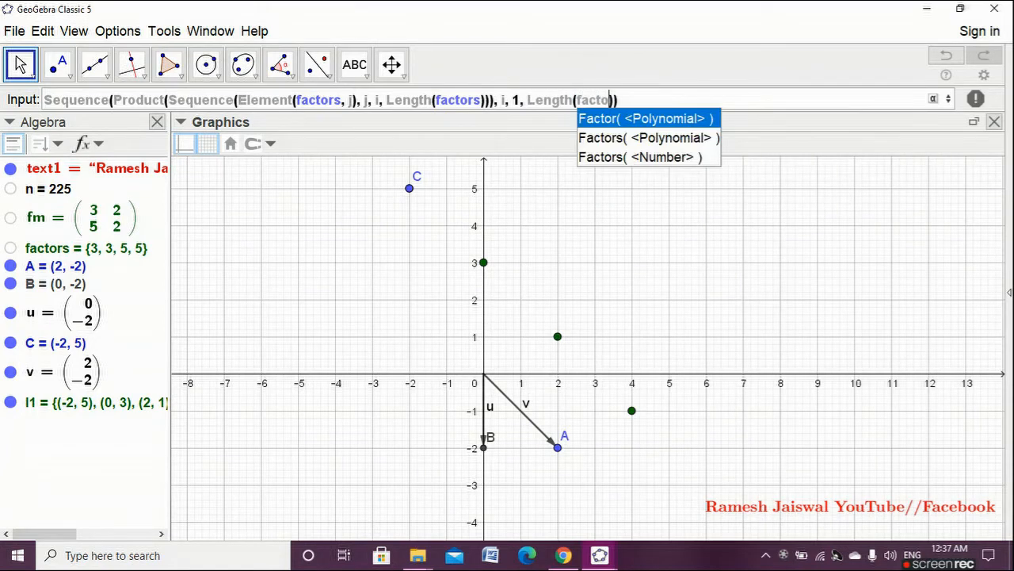
type("rs")
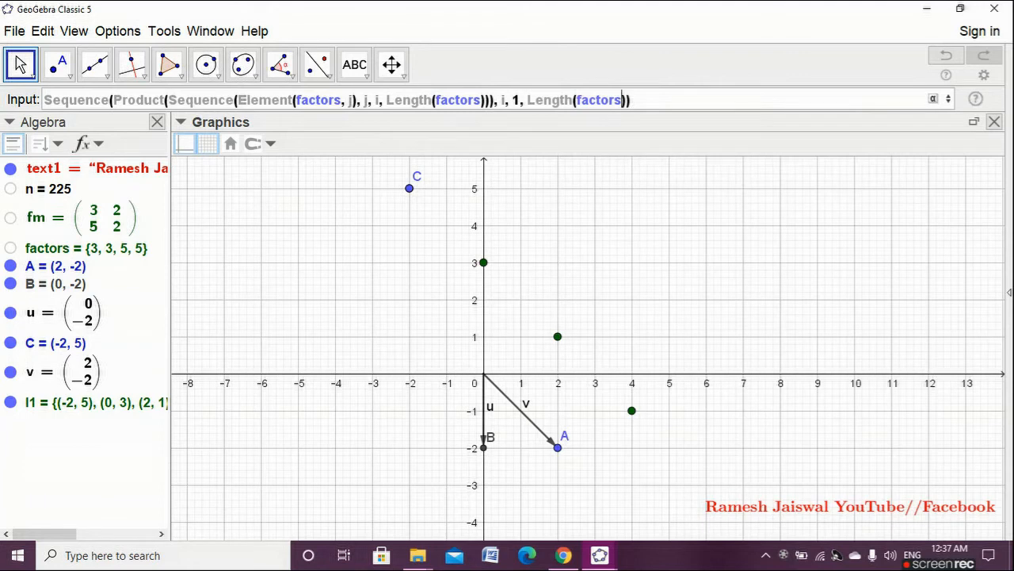
key("Right")
key("Right")
key("Return")
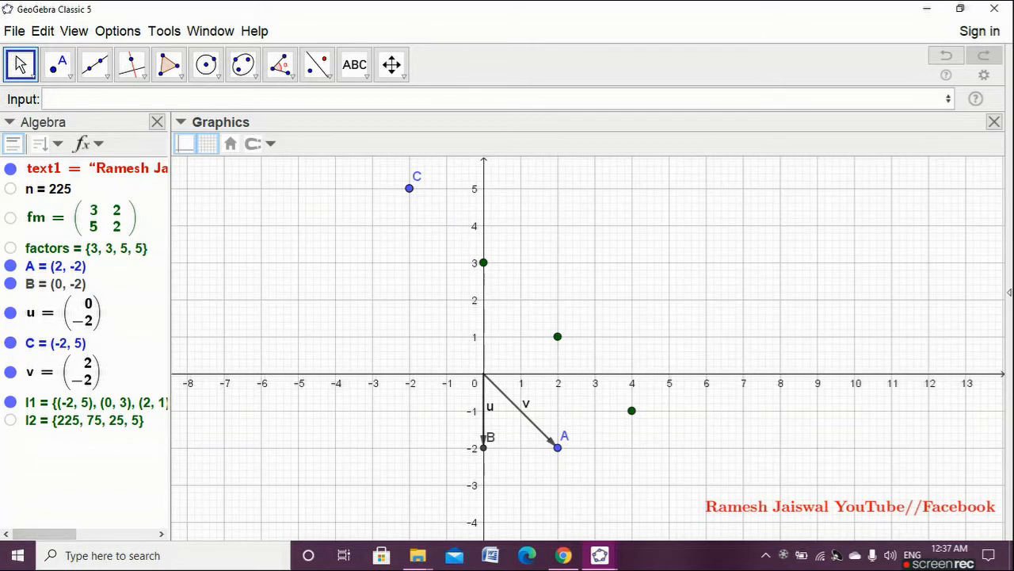
Create a number slider named t with minimum 0 and maximum 100.
left_click(354, 64)
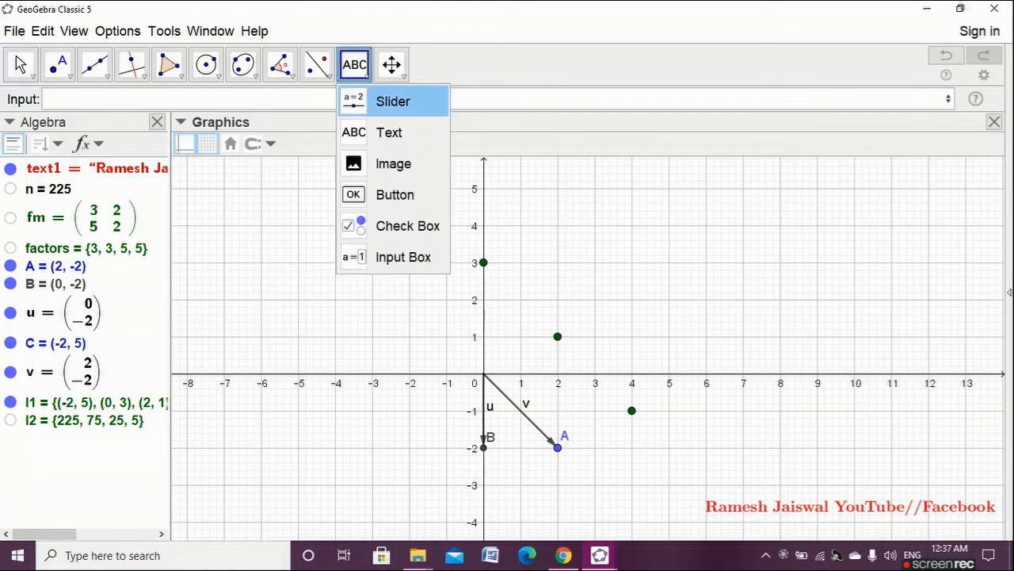
left_click(385, 100)
left_click(555, 238)
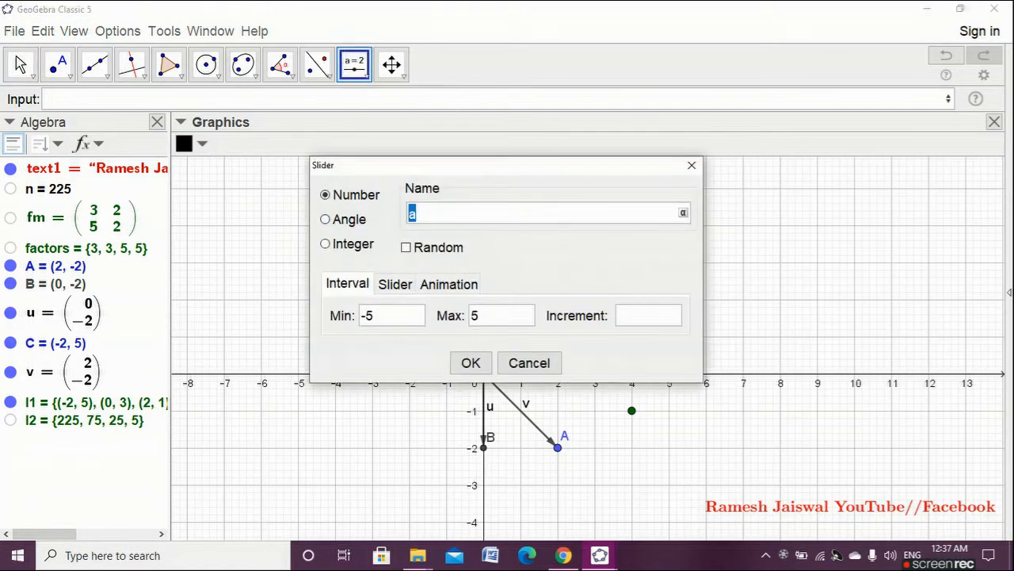
type("t")
left_click_drag(377, 316, 359, 315)
type("0")
key("Tab")
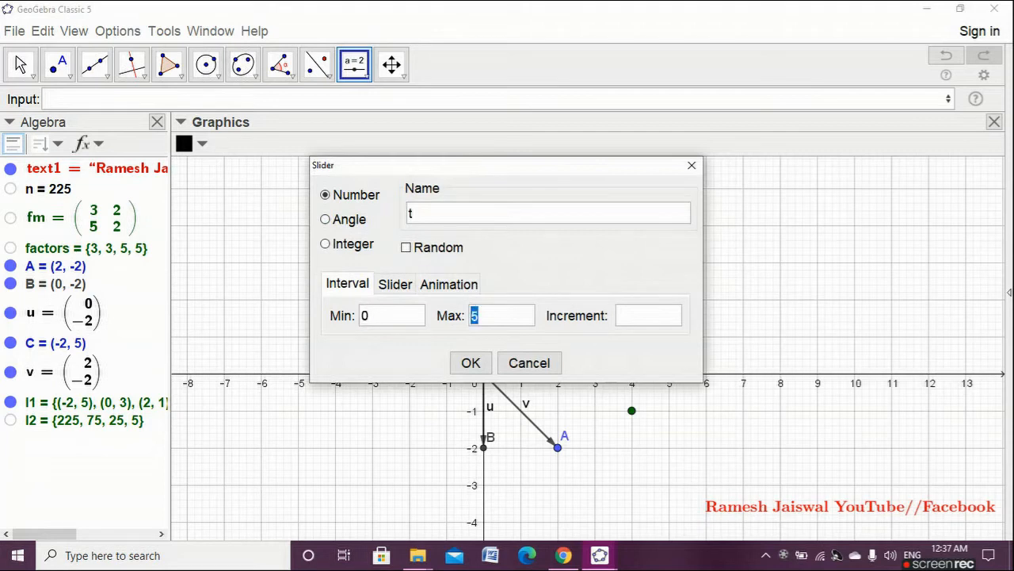
type("100")
left_click(471, 362)
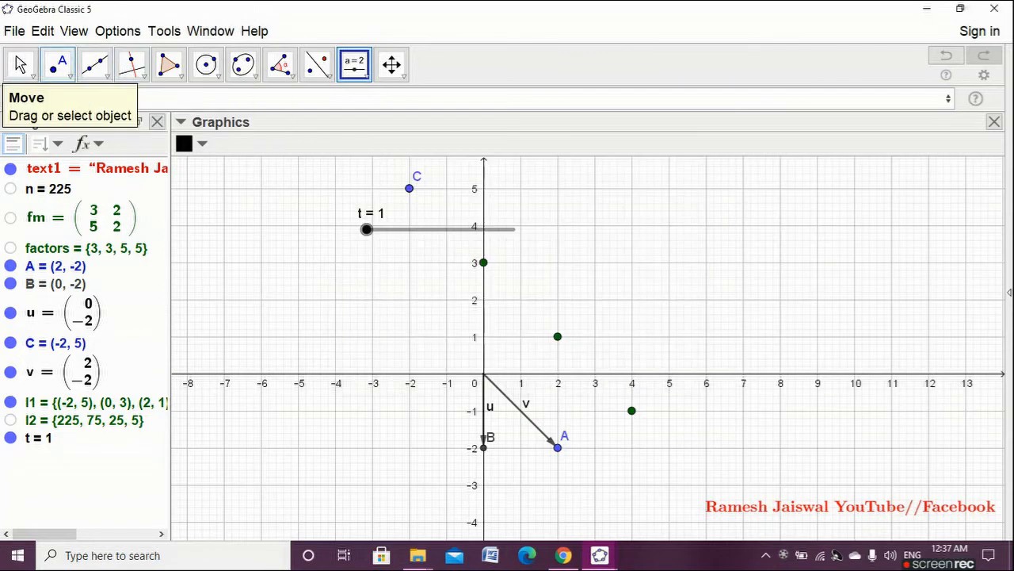
Move slider t so it starts near x = -7 at about y = 4, and set its value to 0.
left_click(21, 64)
left_click_drag(366, 229, 272, 224)
left_click(309, 273)
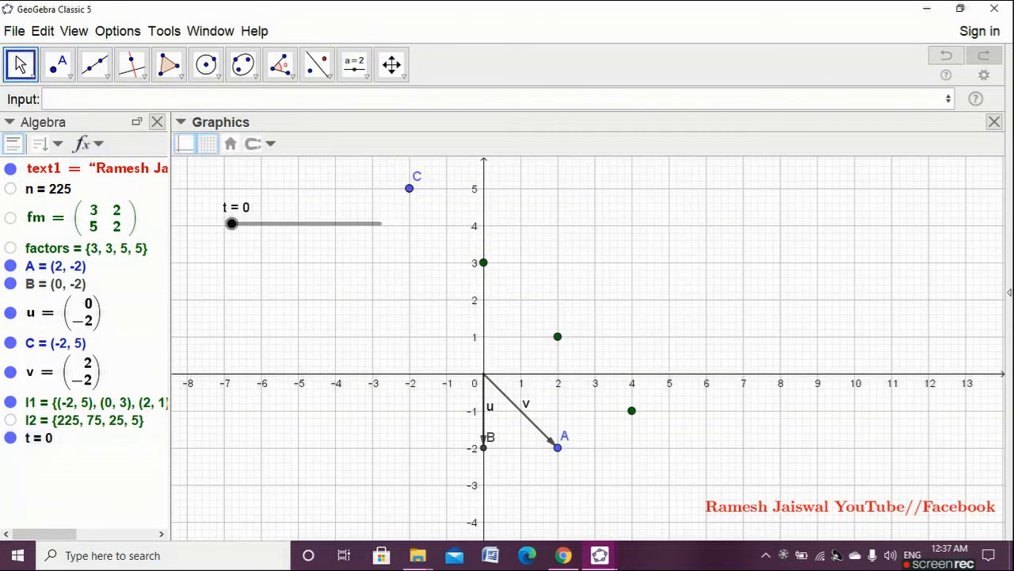
Create a point on the x-axis directly above point A with the definition (x(A), 0).
left_click(558, 447)
left_click(119, 99)
type("(x)")
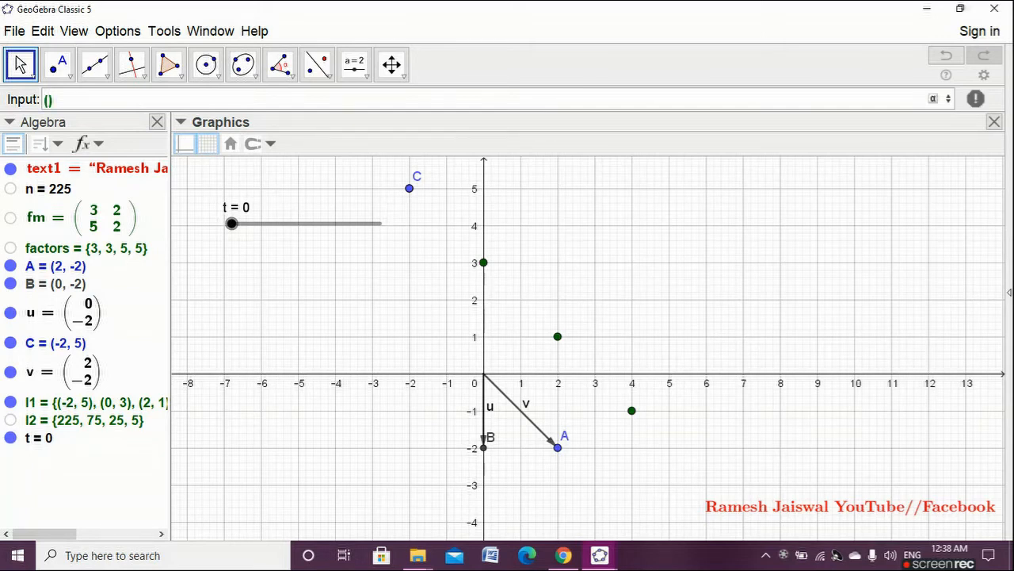
type("(A)")
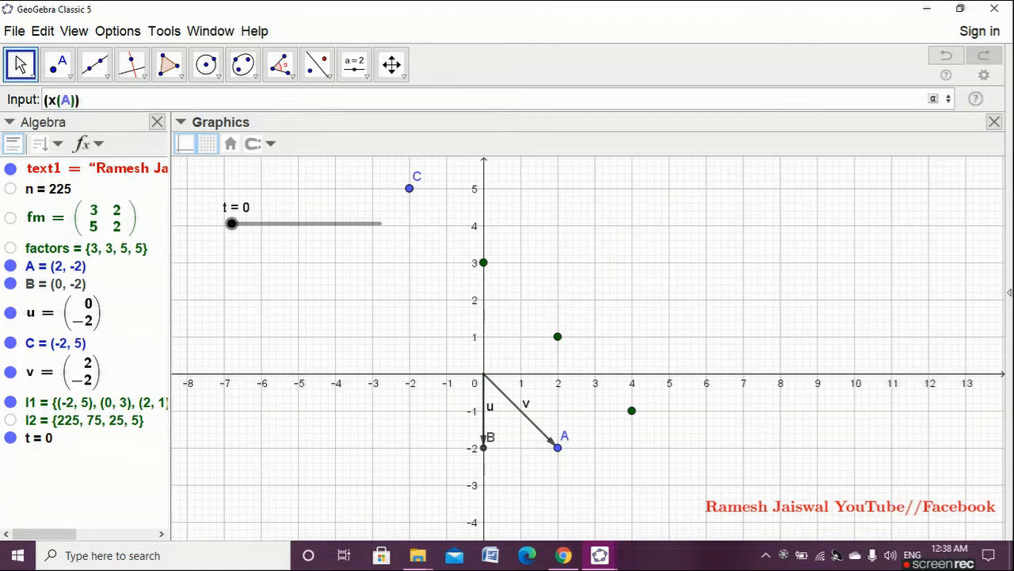
type(",0")
key("Return")
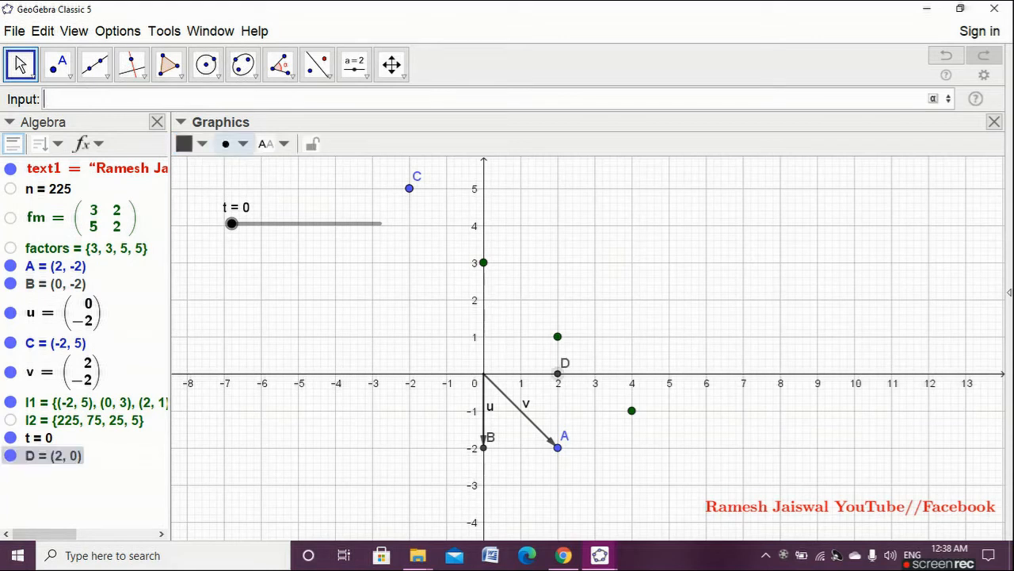
Create a vector toward point D scaled by 0.3, defined as 0.3 Vector(D).
left_click(556, 373)
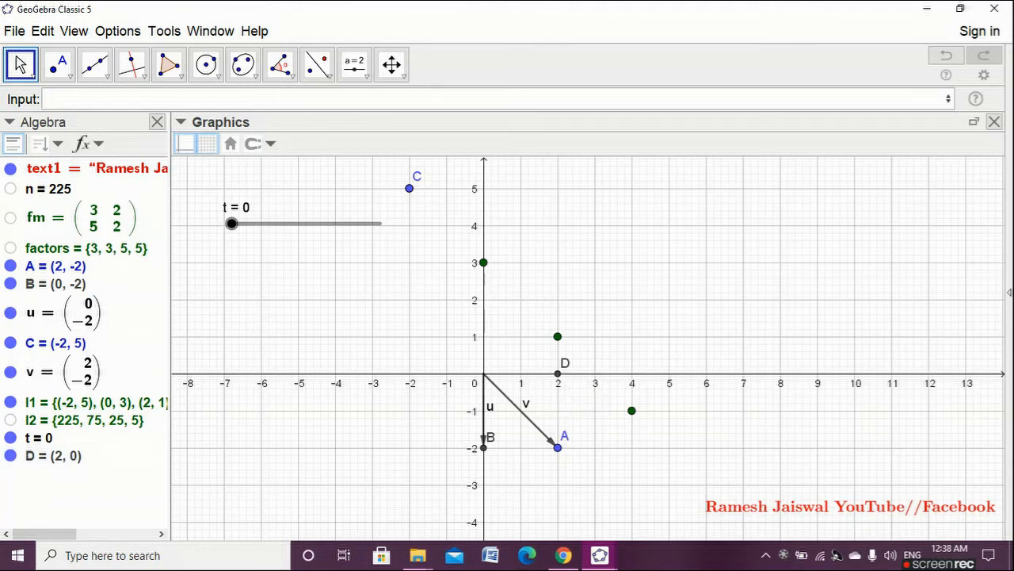
left_click(49, 99)
type("0.3 vec")
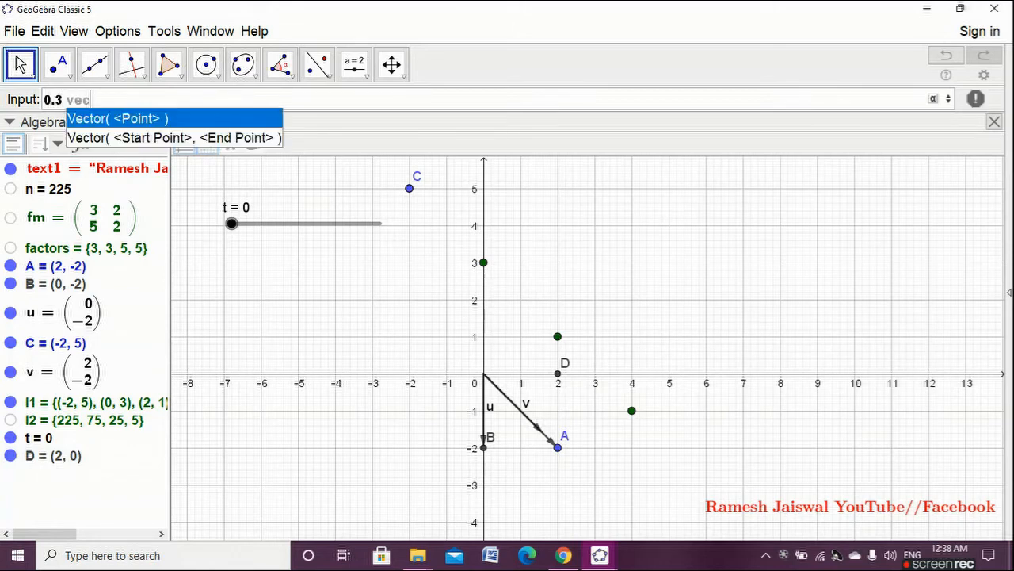
type("ot")
key("Return")
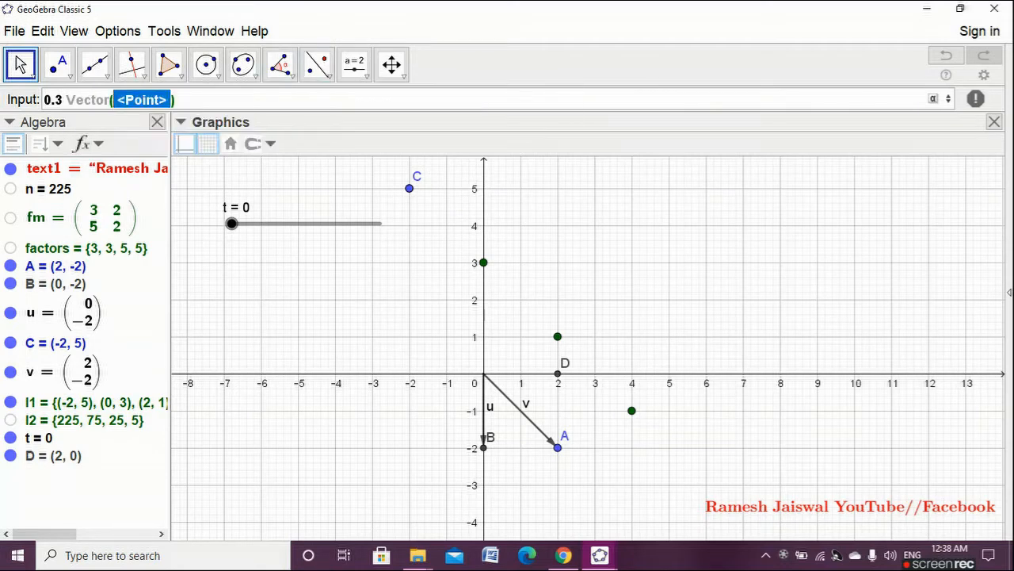
type("D")
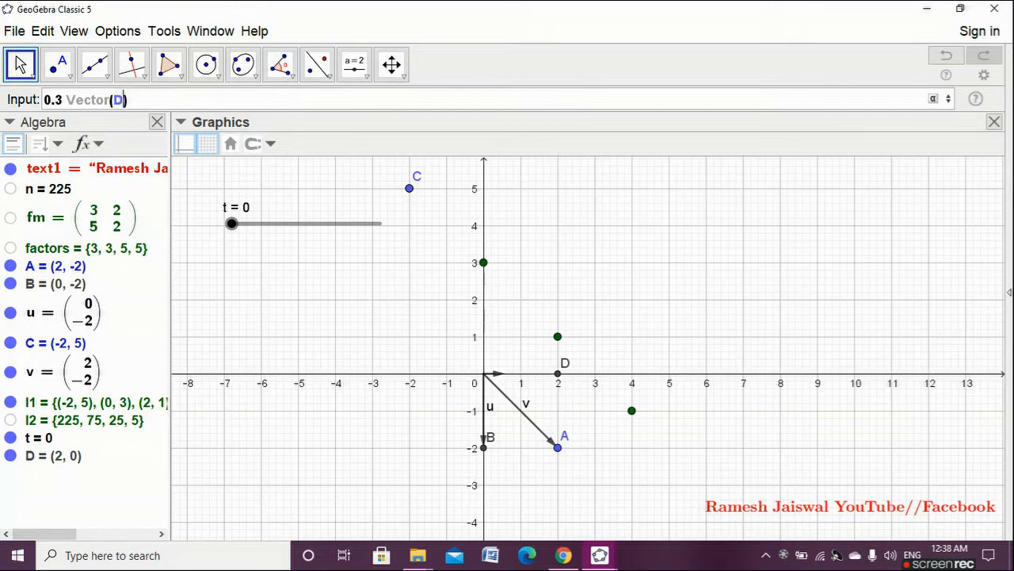
key("Return")
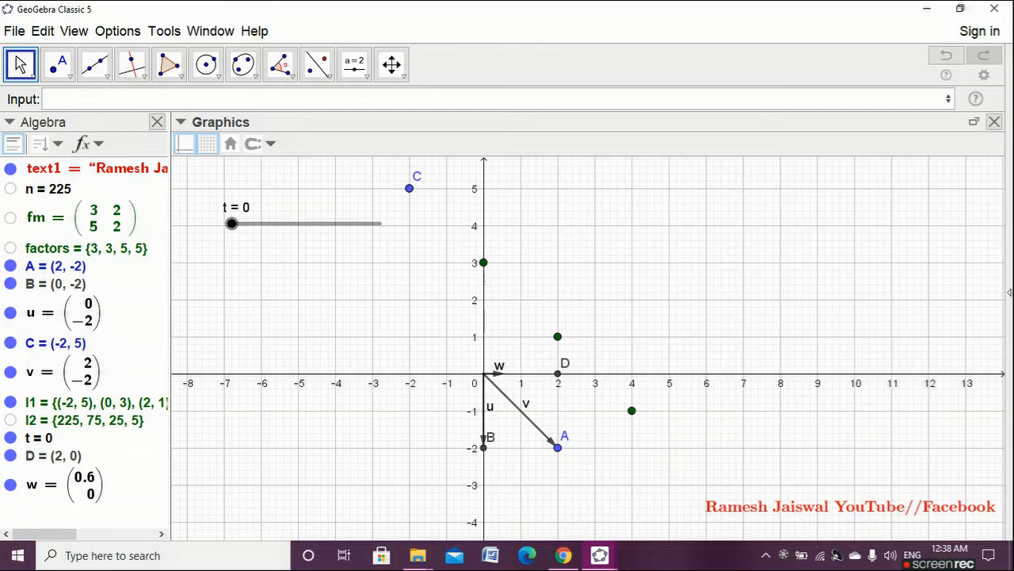
Begin a new number definition with the single-argument round function applied to t/100.
left_click(46, 99)
type("rou")
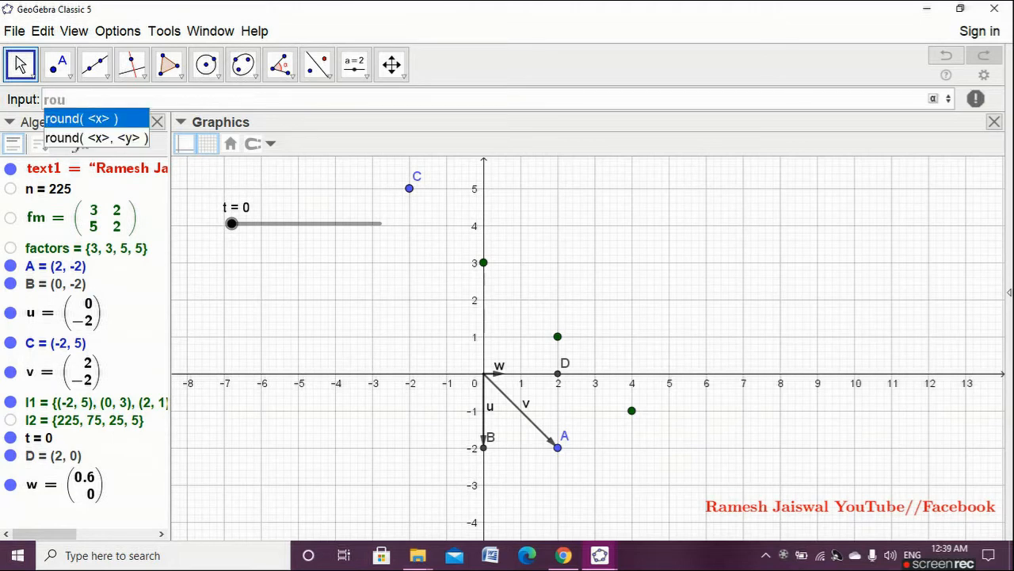
key("Return")
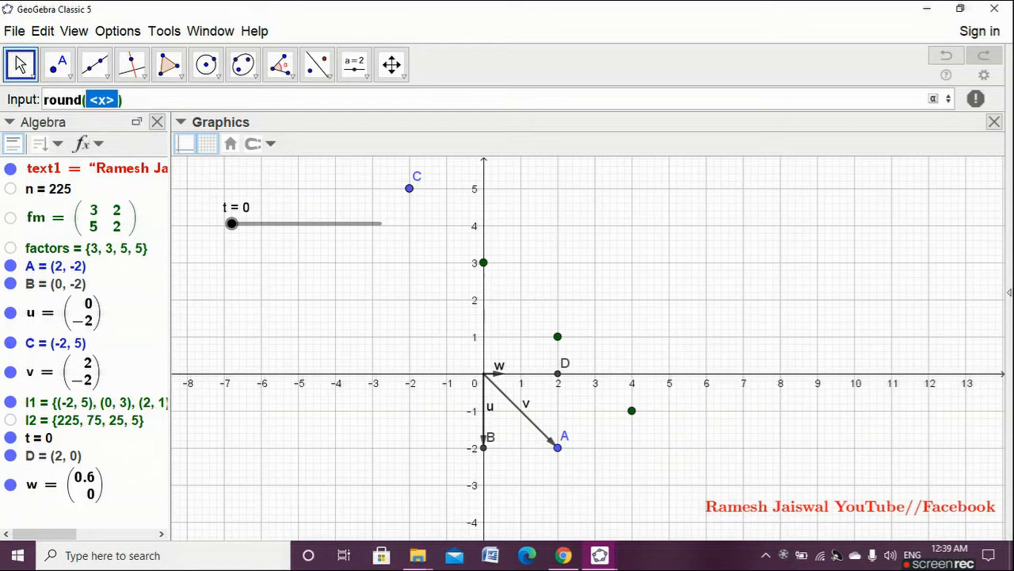
type("t")
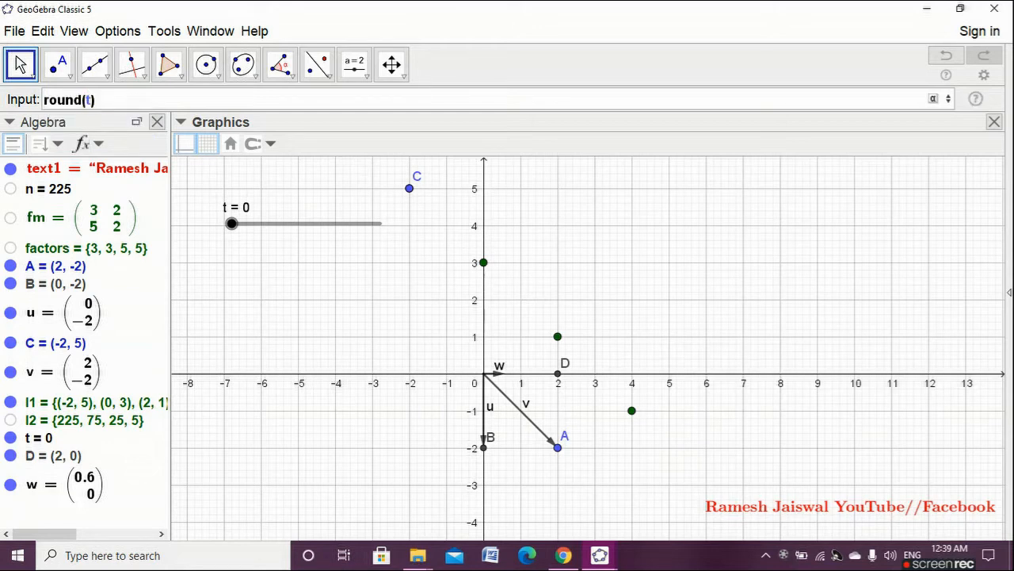
type("/")
type("100")
Multiply t/100 by Length(factors) inside the round function and create the number.
type(" L")
type("eng")
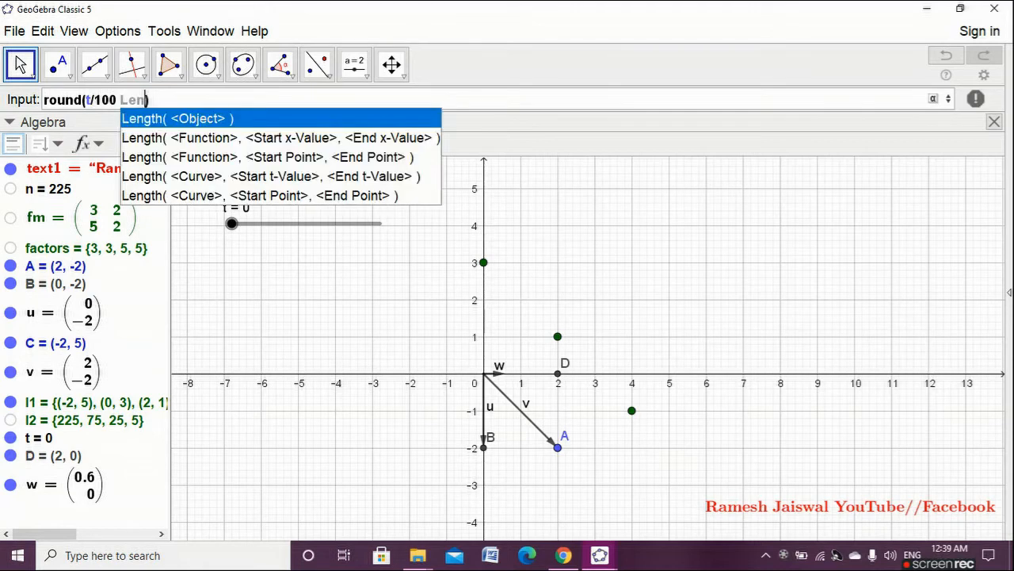
left_click(157, 121)
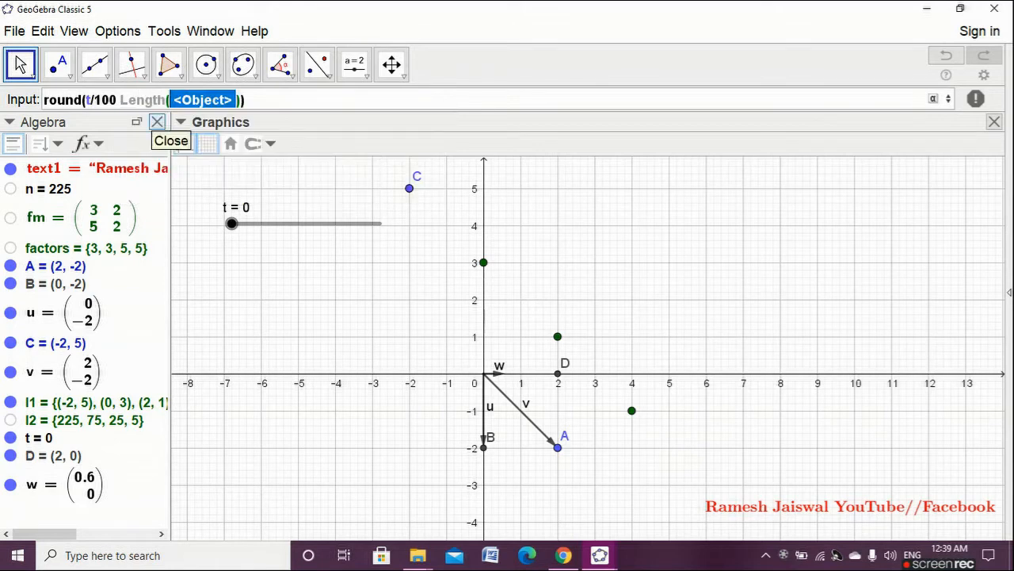
type("fact")
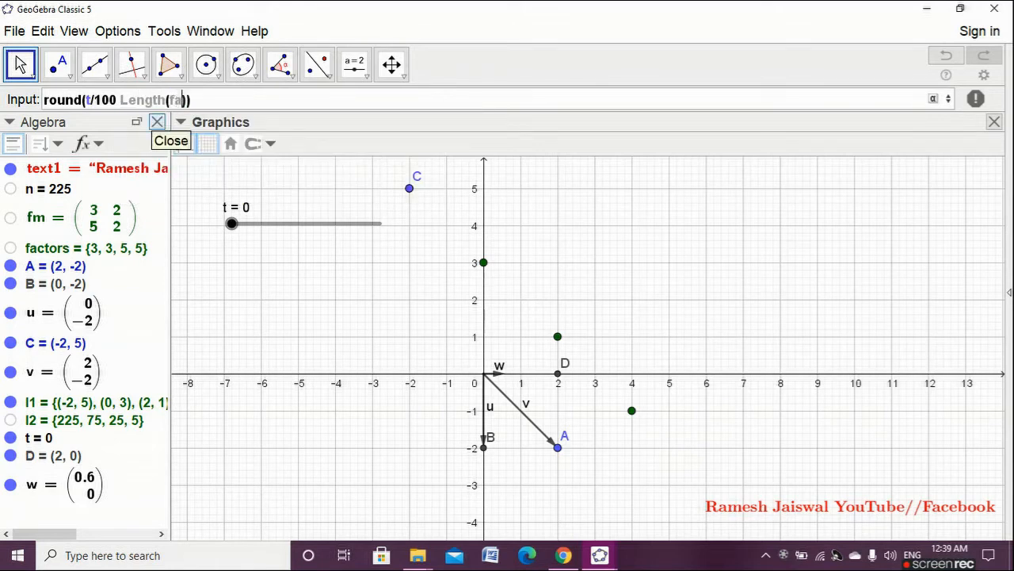
type("ors")
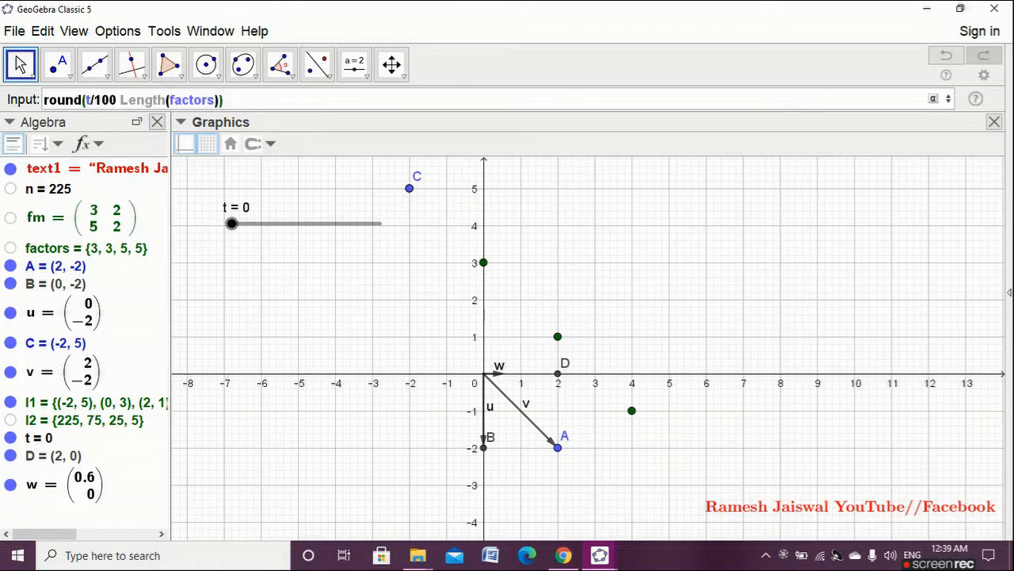
key("Return")
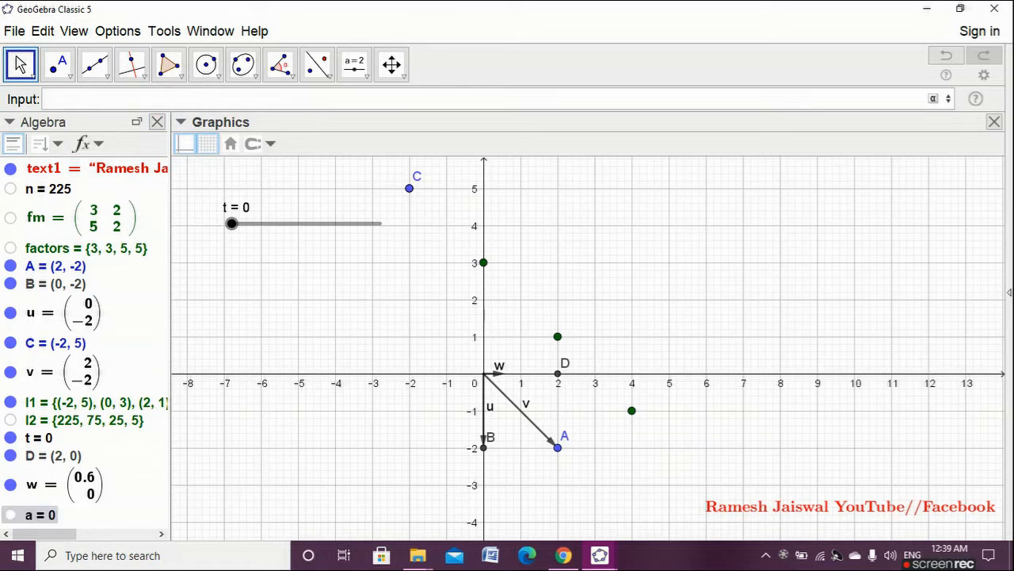
Run slider t up to 100 to check how the rounded number responds.
left_click_drag(232, 223, 380, 224)
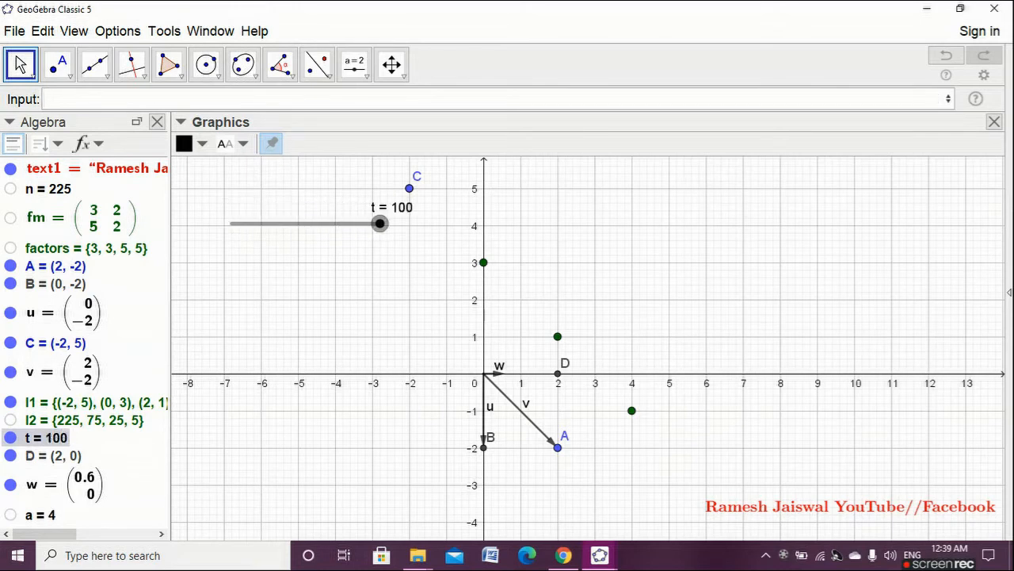
mouse_move(380, 224)
left_mouse_down()
mouse_move(279, 223)
mouse_move(379, 224)
left_mouse_up()
Rename the number a as len and return slider t to 0.
right_click(40, 514)
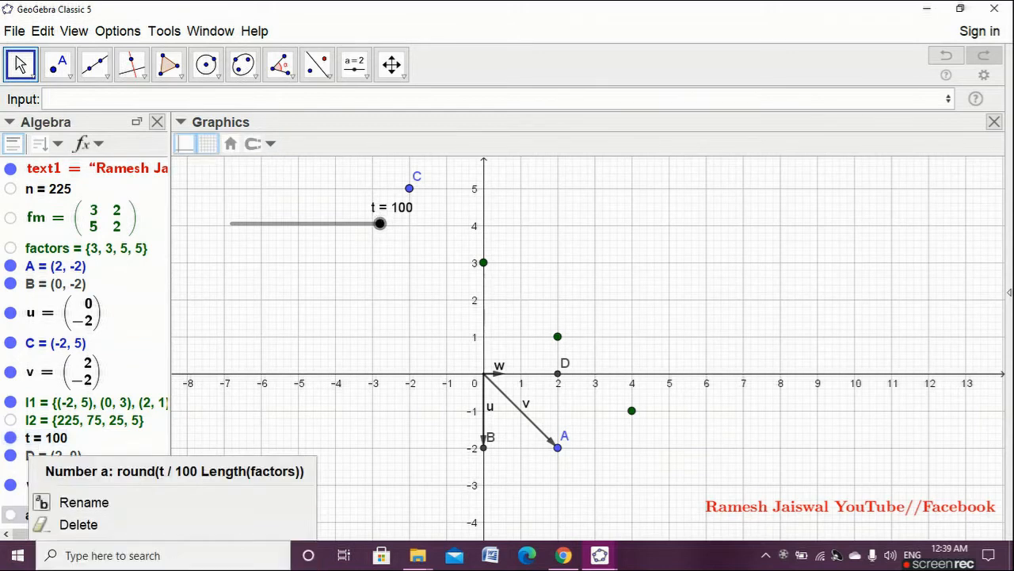
left_click(79, 498)
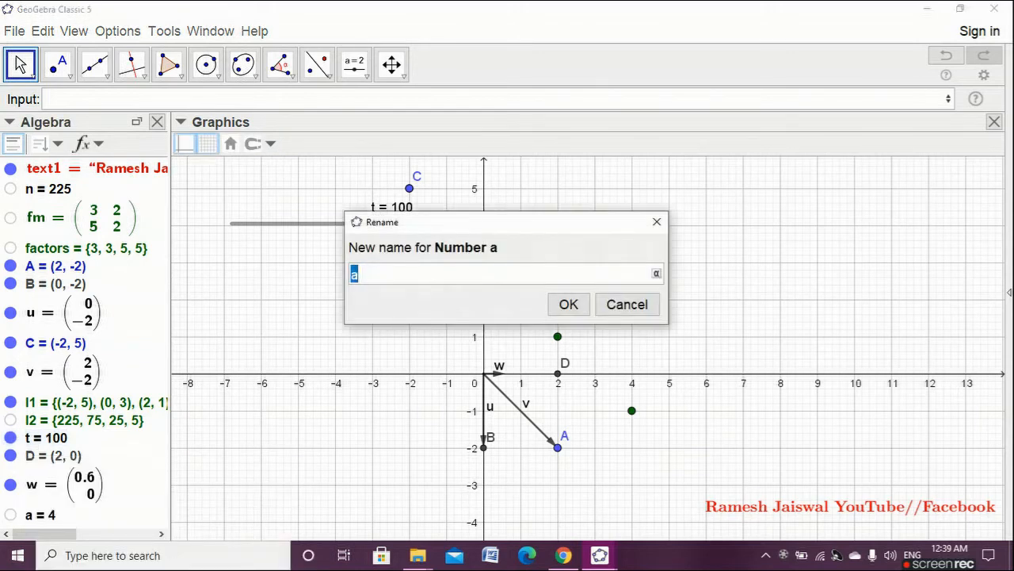
type("len")
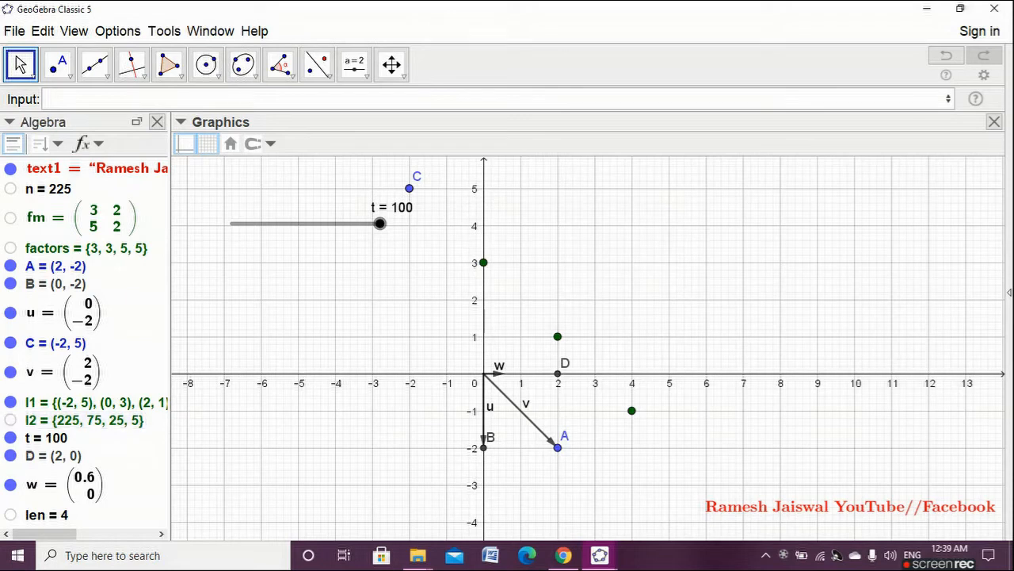
left_click_drag(379, 223, 232, 223)
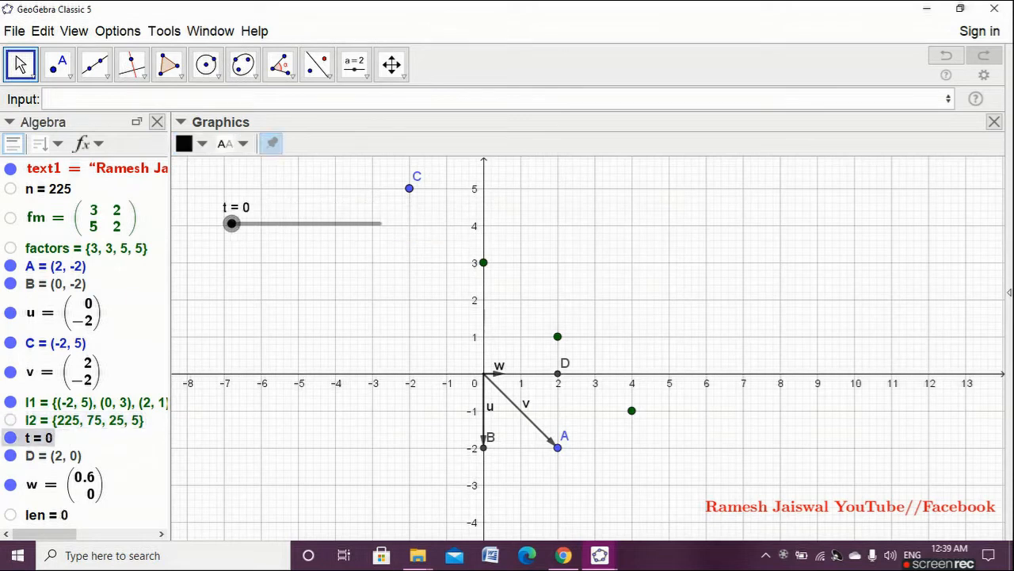
Review the definition of the number len without altering it, keeping slider t at 0.
double_click(46, 515)
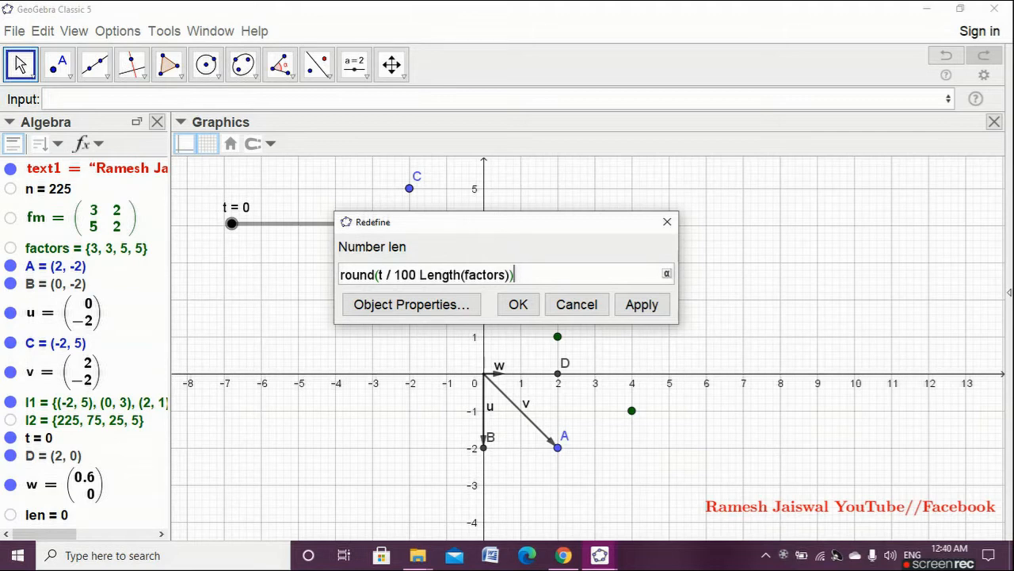
left_click(518, 304)
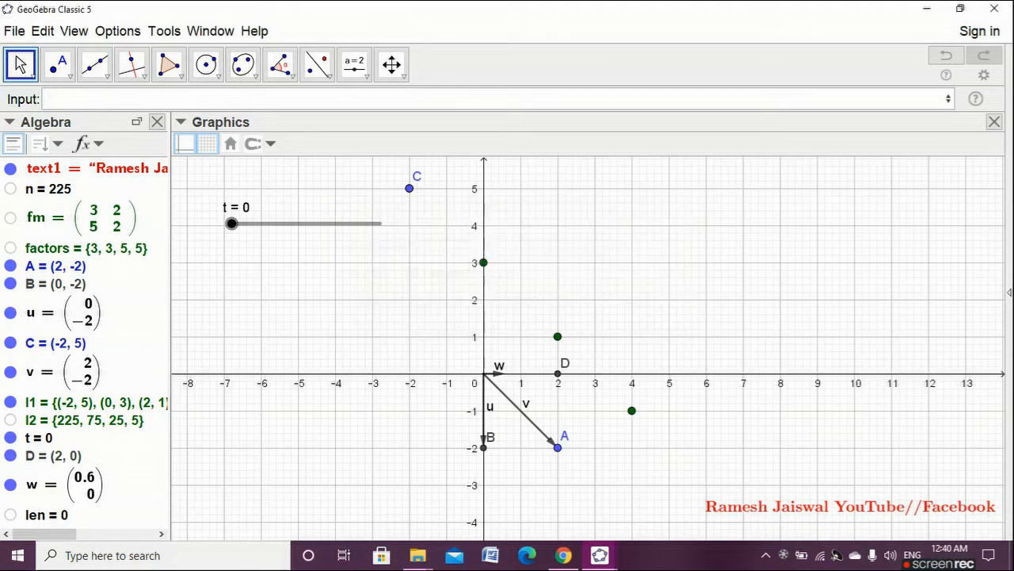
mouse_move(231, 224)
left_mouse_down()
mouse_move(365, 224)
mouse_move(231, 224)
left_mouse_up()
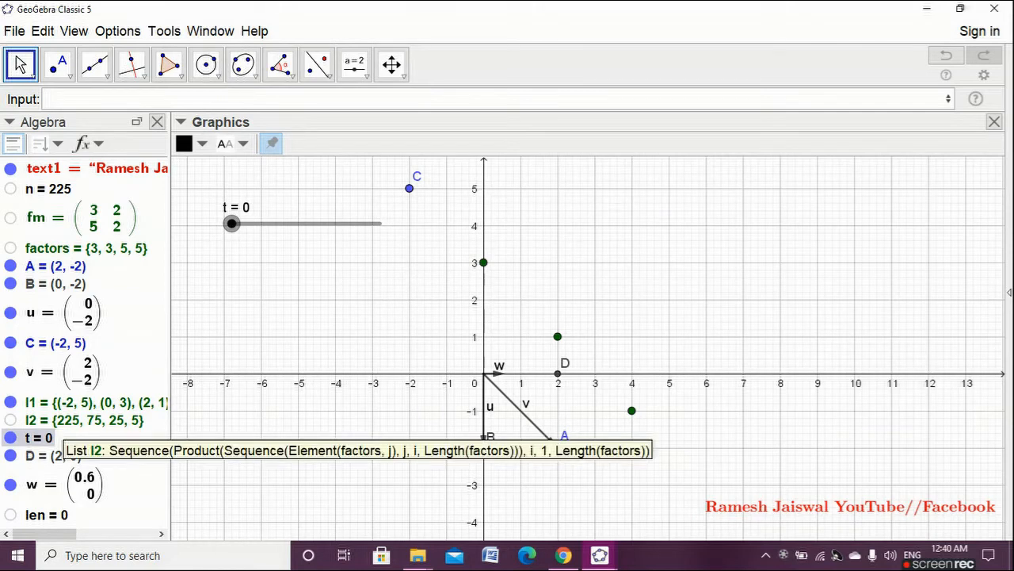
key("Escape")
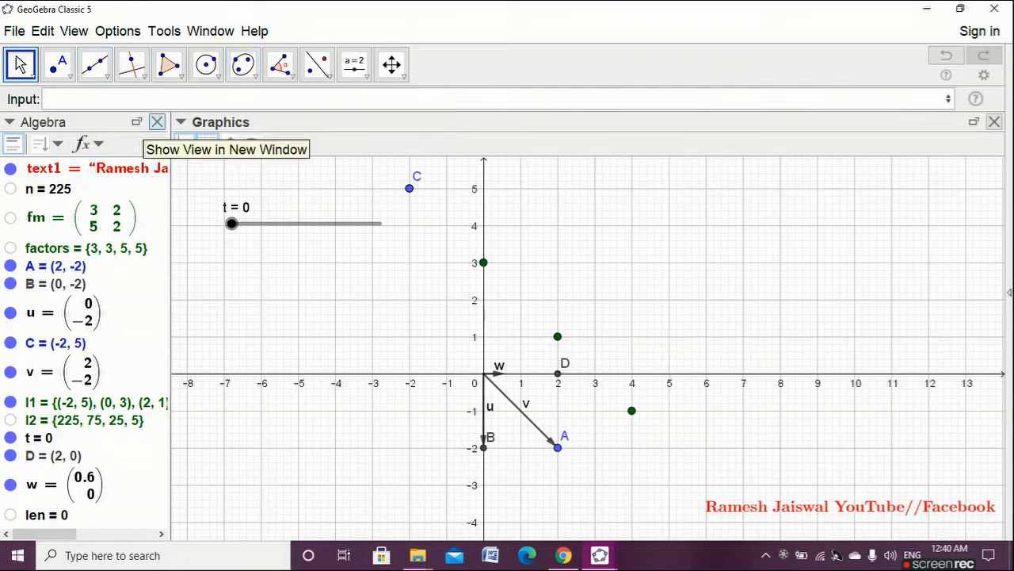
left_click(111, 100)
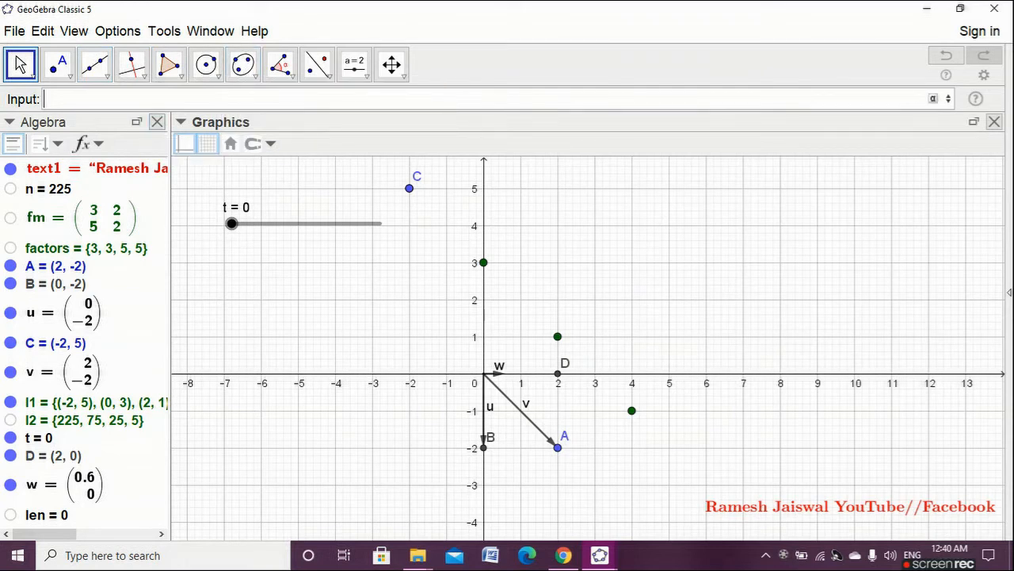
type("Sequ")
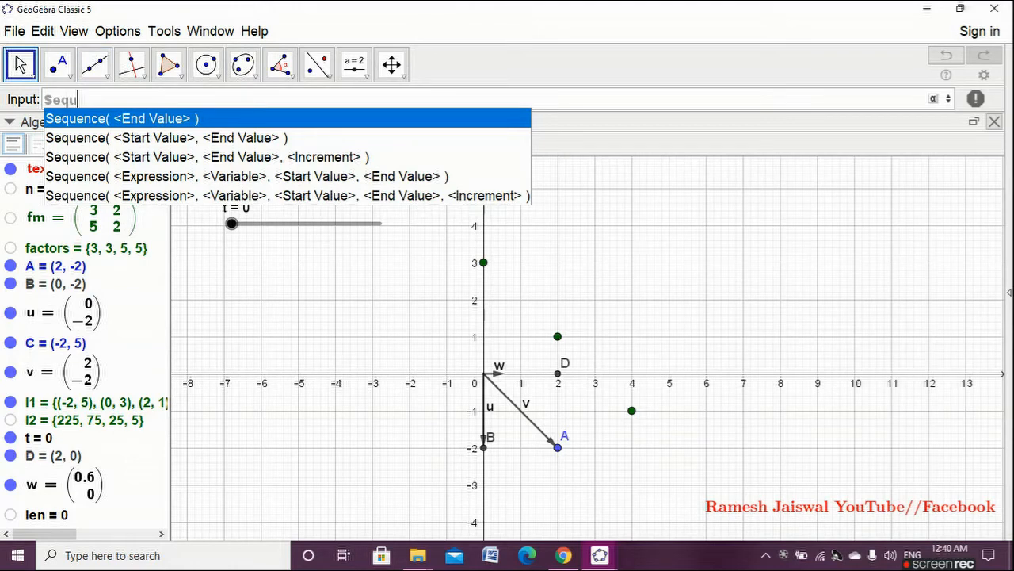
key("BackSpace")
key("BackSpace")
key("BackSpace")
key("BackSpace")
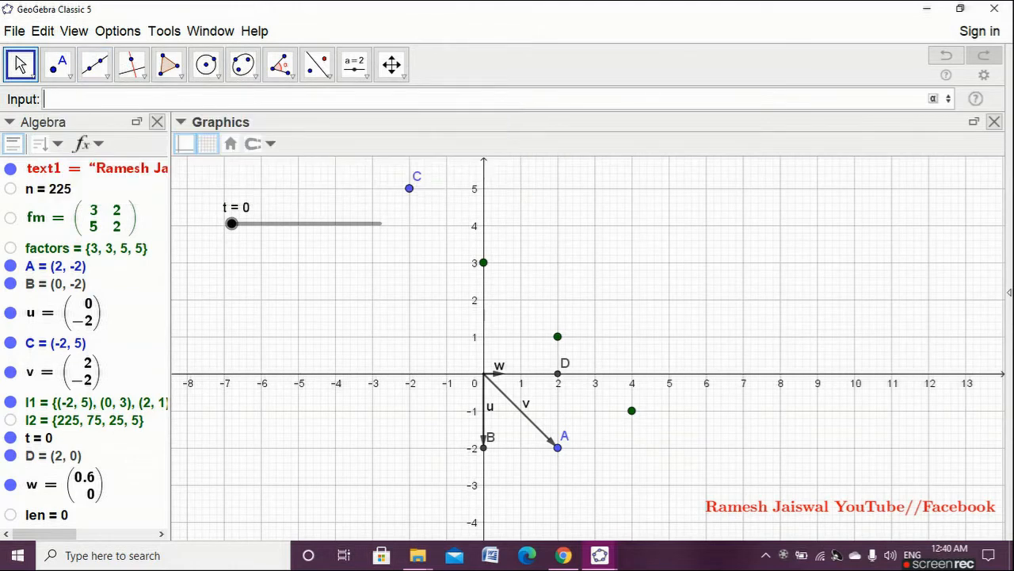
key("Escape")
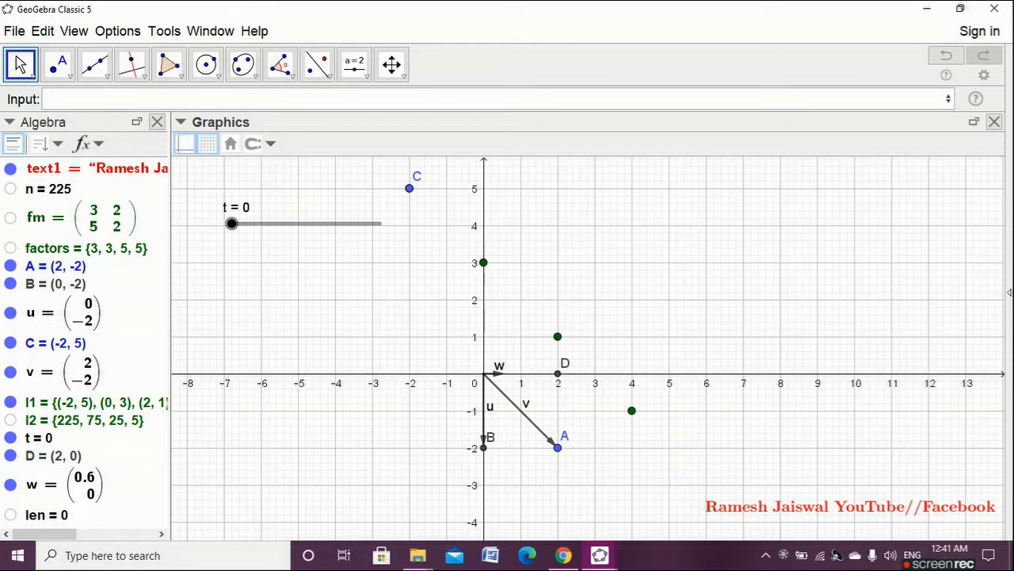
List the algebra objects by their definitions and reflect vector v in the line x=0.
left_click(87, 143)
left_click(119, 222)
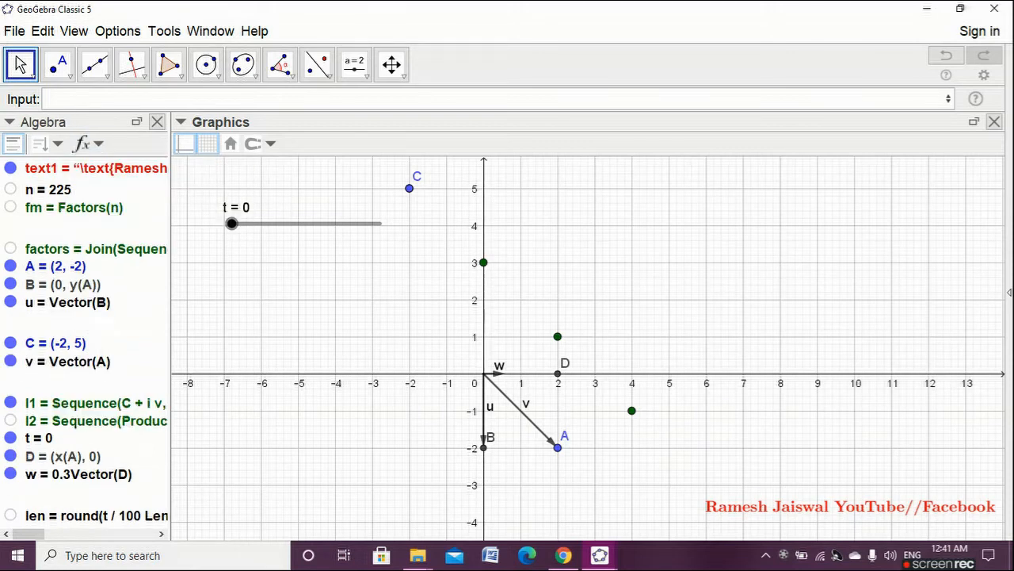
left_click(162, 99)
type("ref")
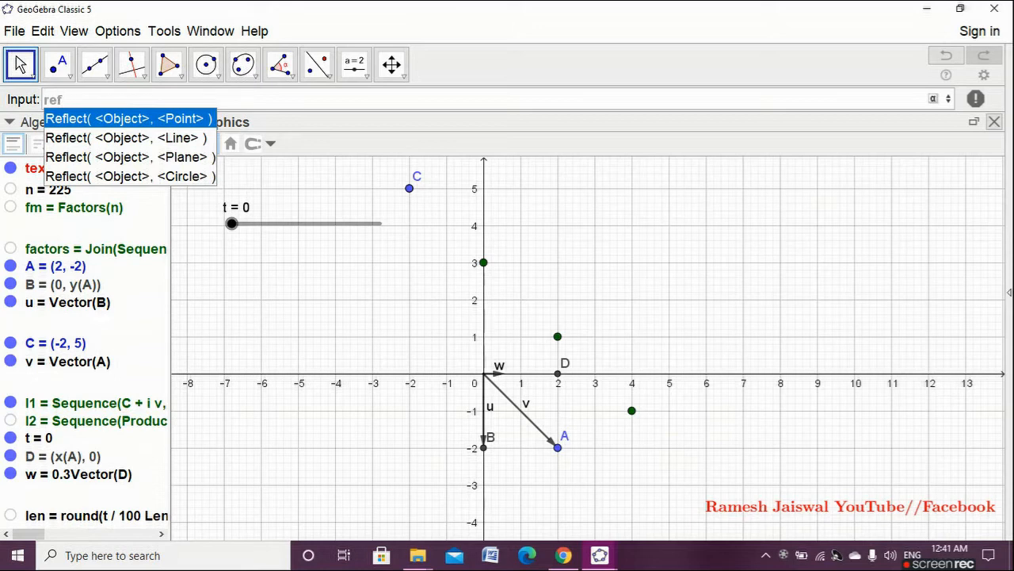
key("Return")
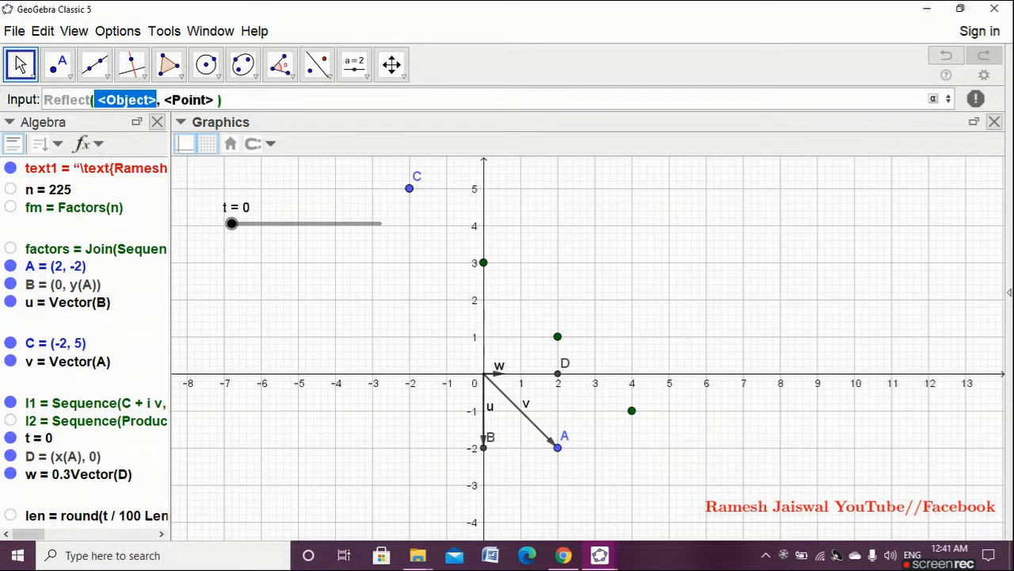
type("v")
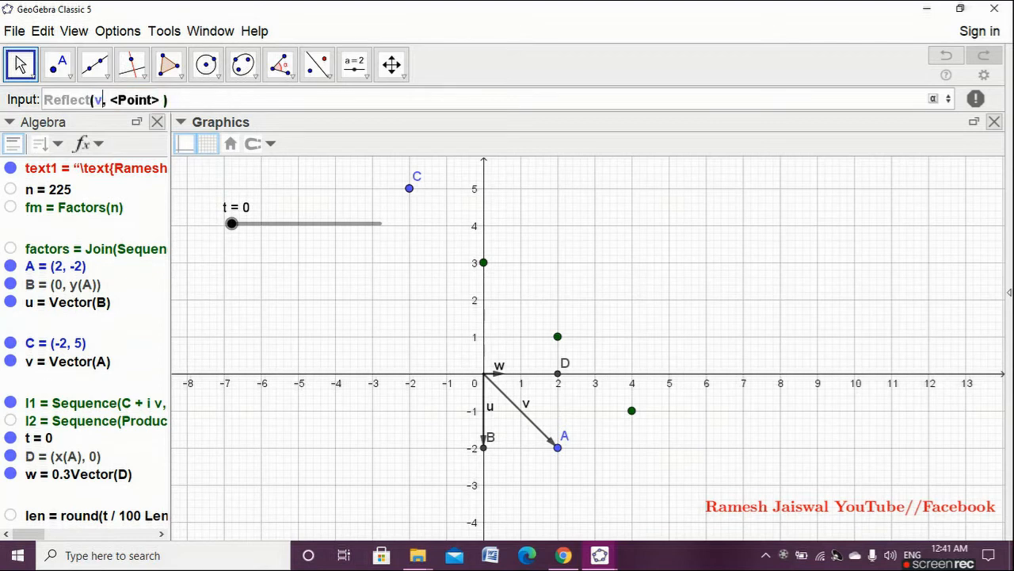
key("Tab")
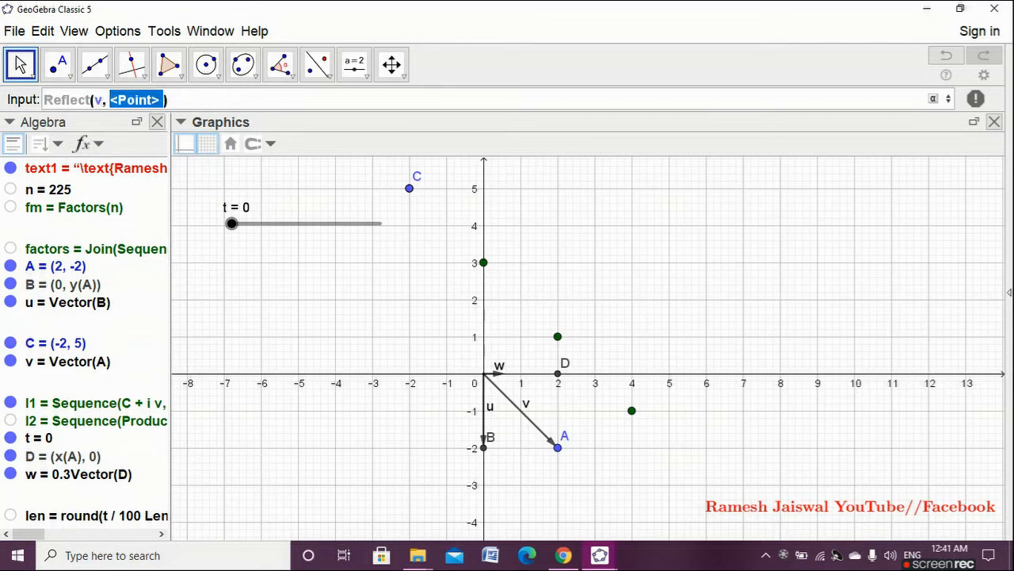
type("x=0")
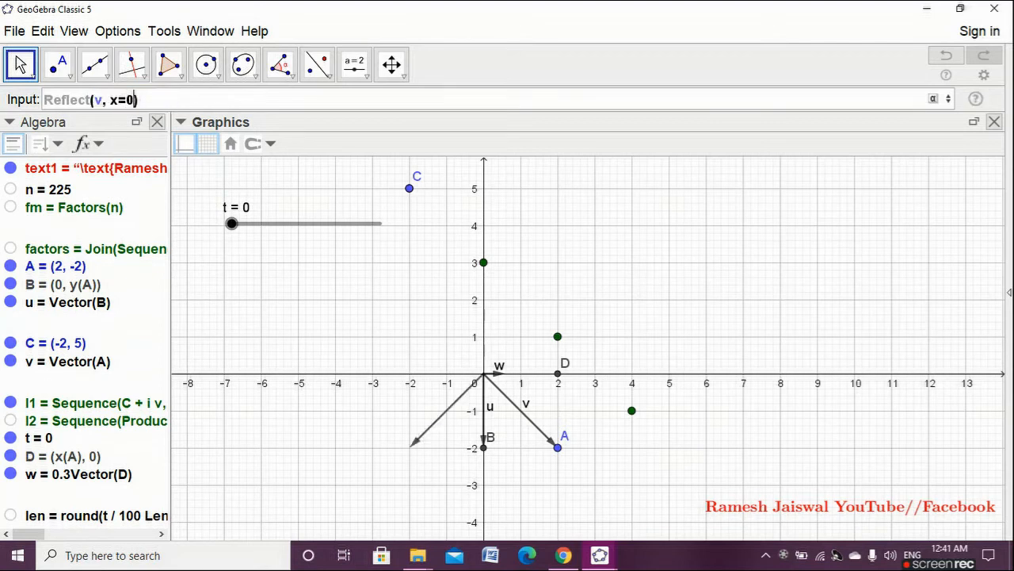
key("Return")
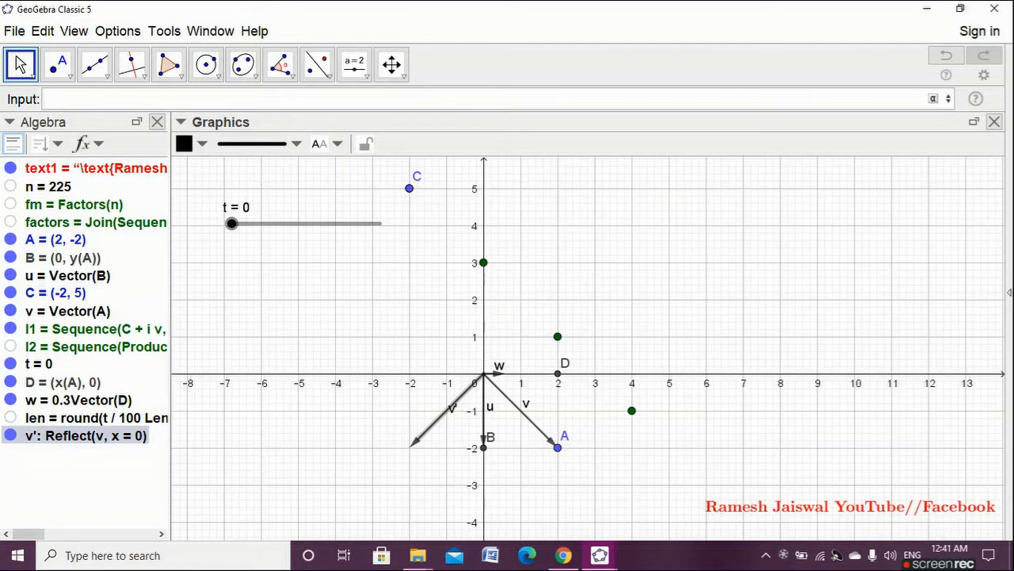
Begin a four-argument Sequence whose expression is Element(l1, i)+v'.
type("sequ")
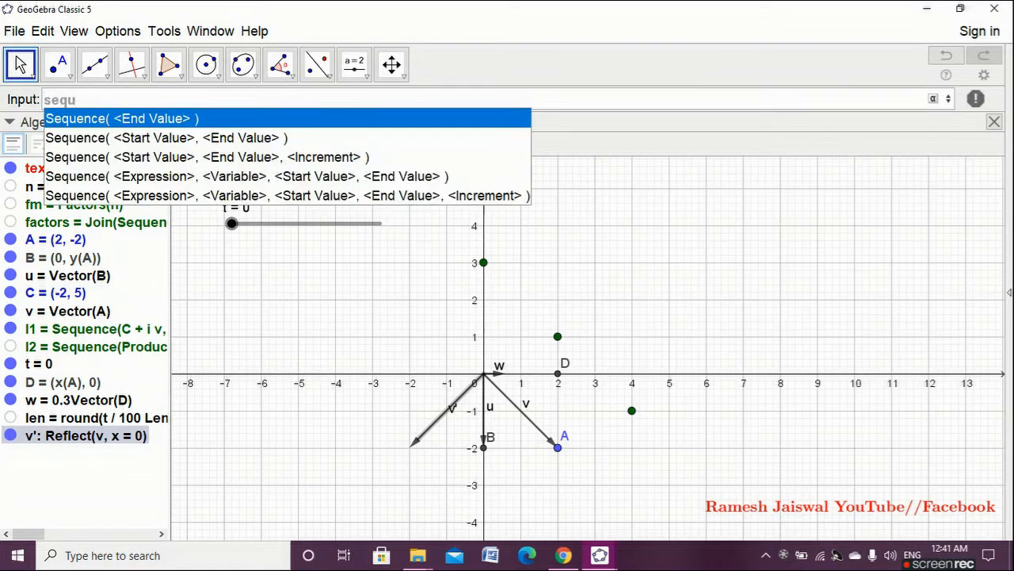
left_click(154, 175)
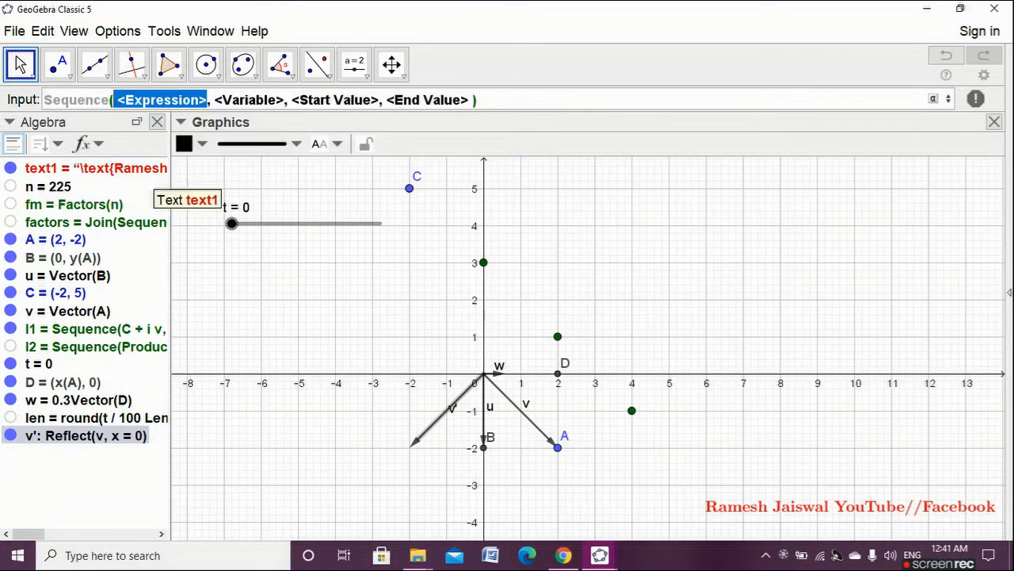
type("Elem")
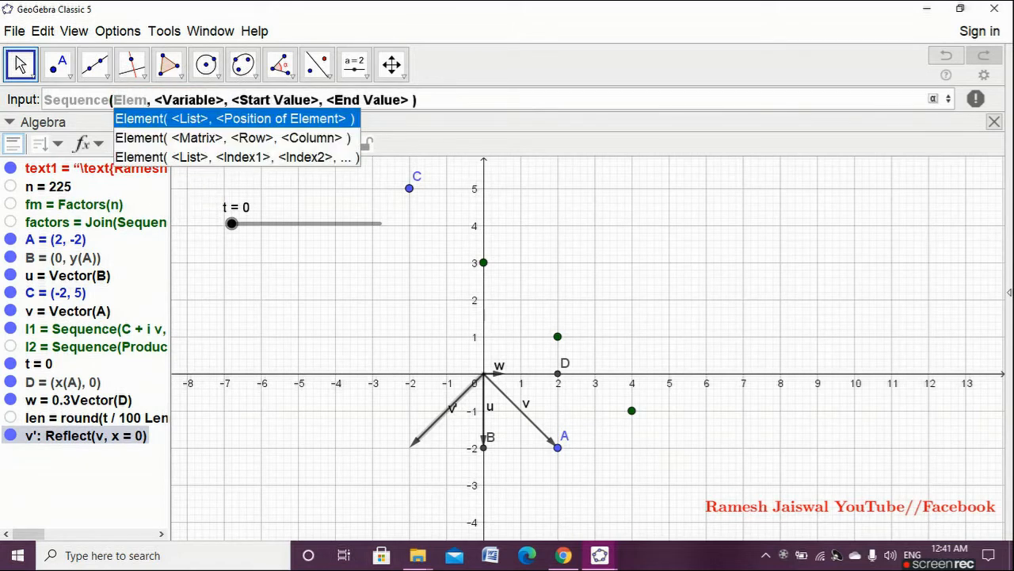
key("Return")
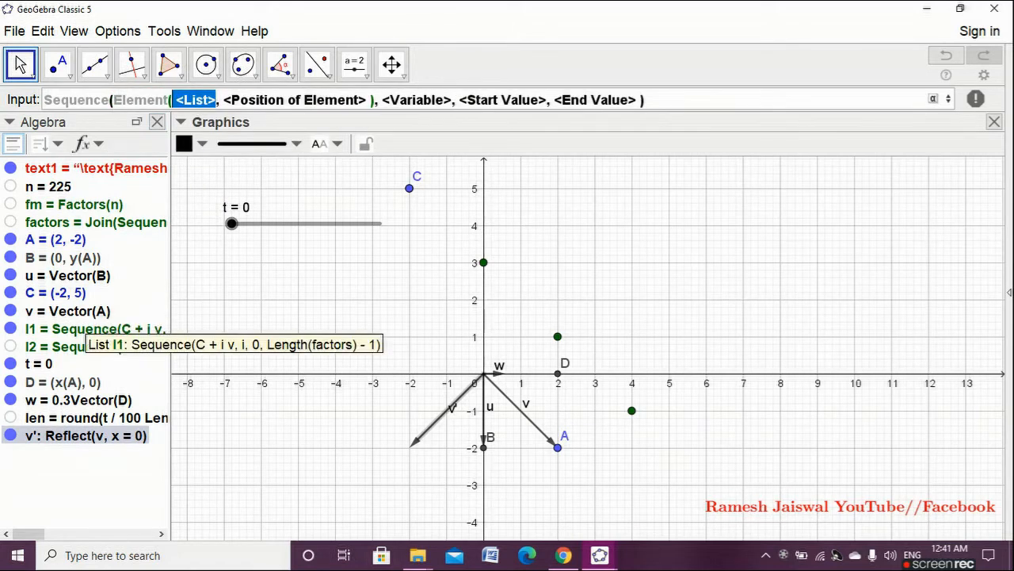
type("l1")
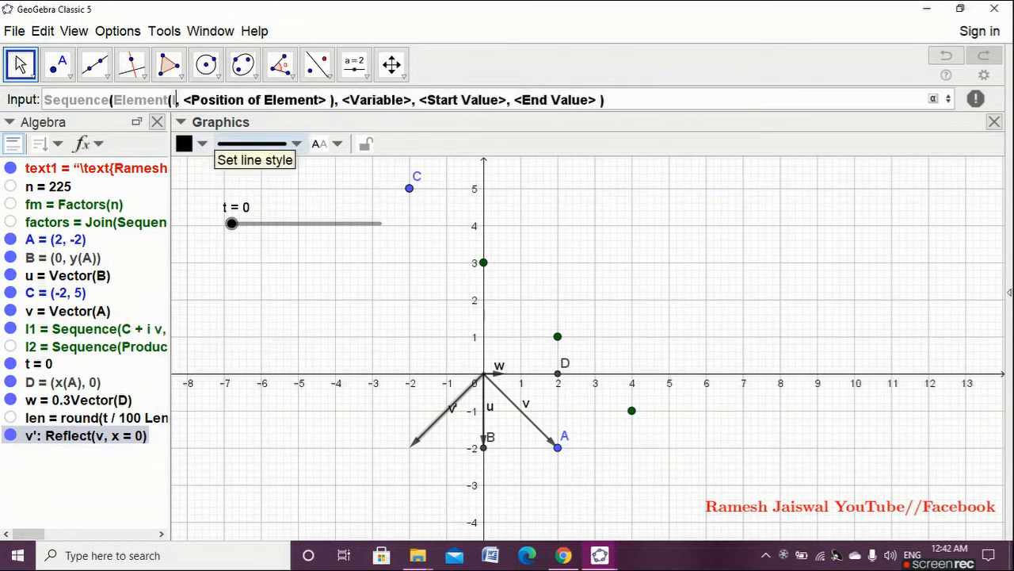
key("Tab")
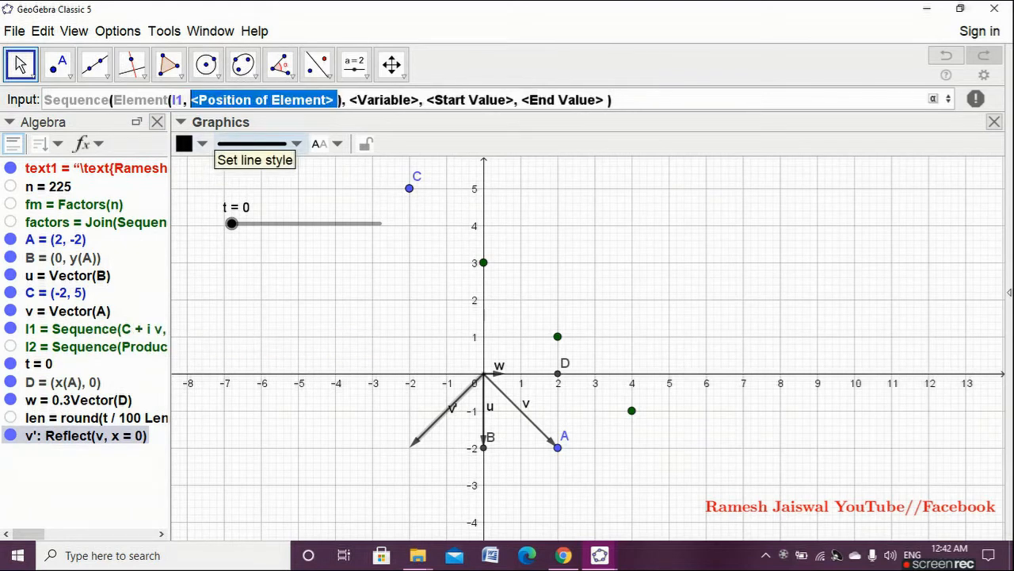
type("i")
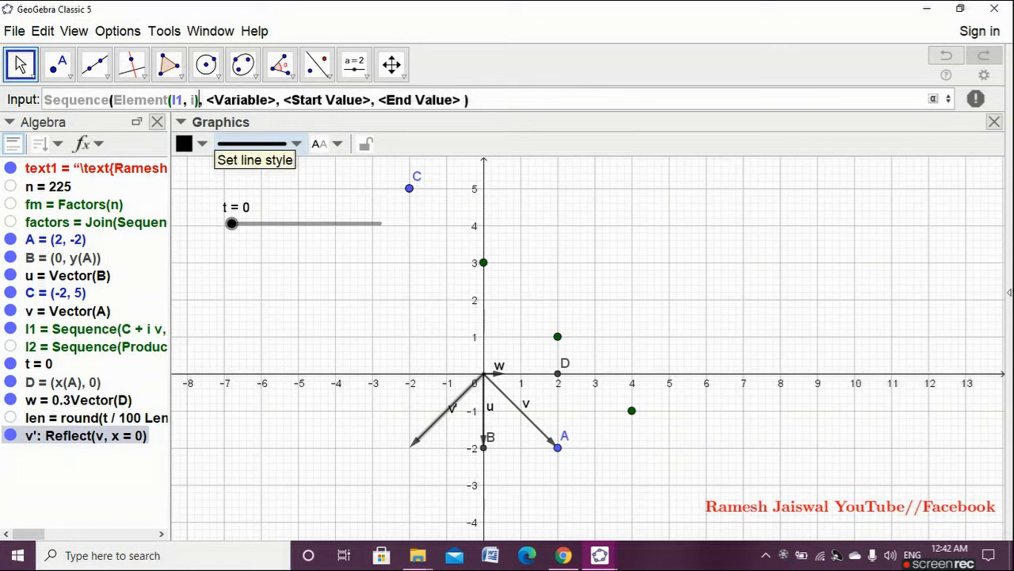
type(")+")
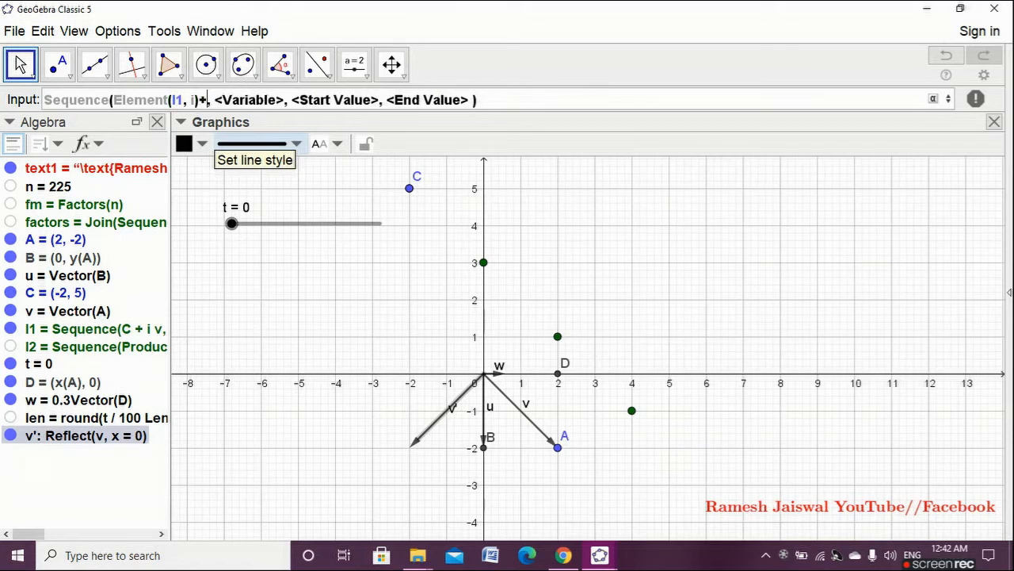
type("v'")
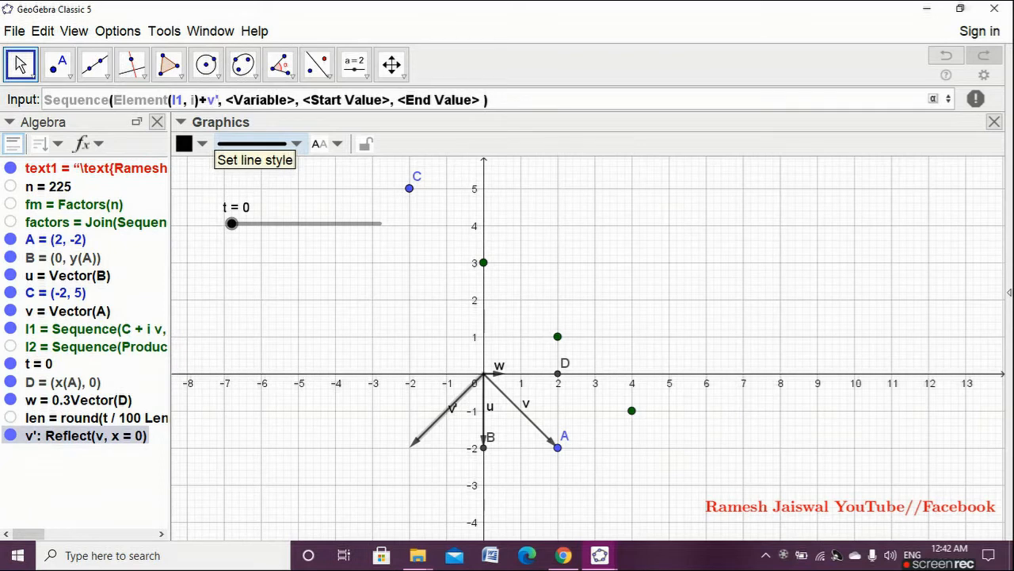
Complete the sequence with variable i running from 1 to Length(l1)-1 and create the list of points.
key("Tab")
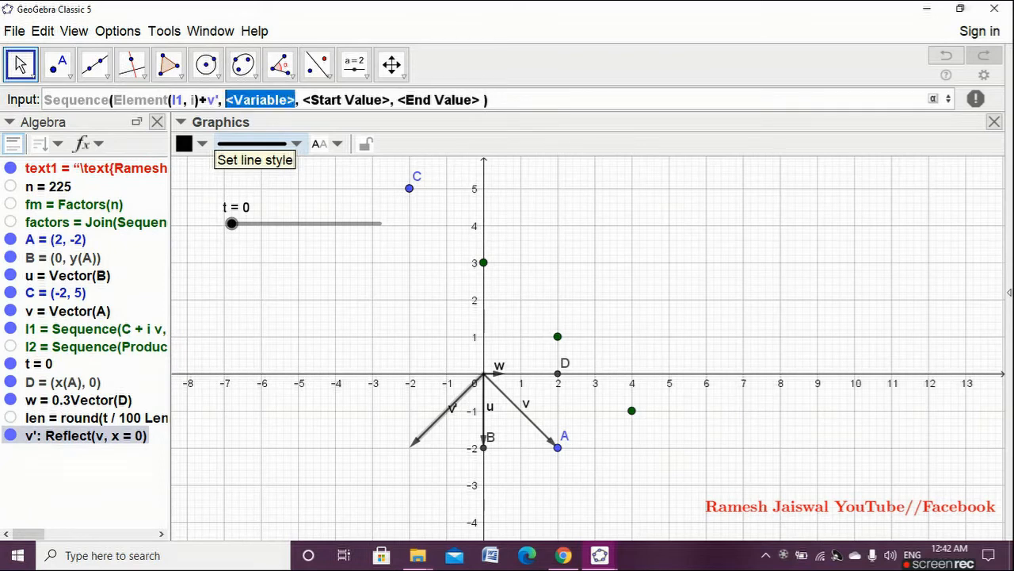
key("BackSpace")
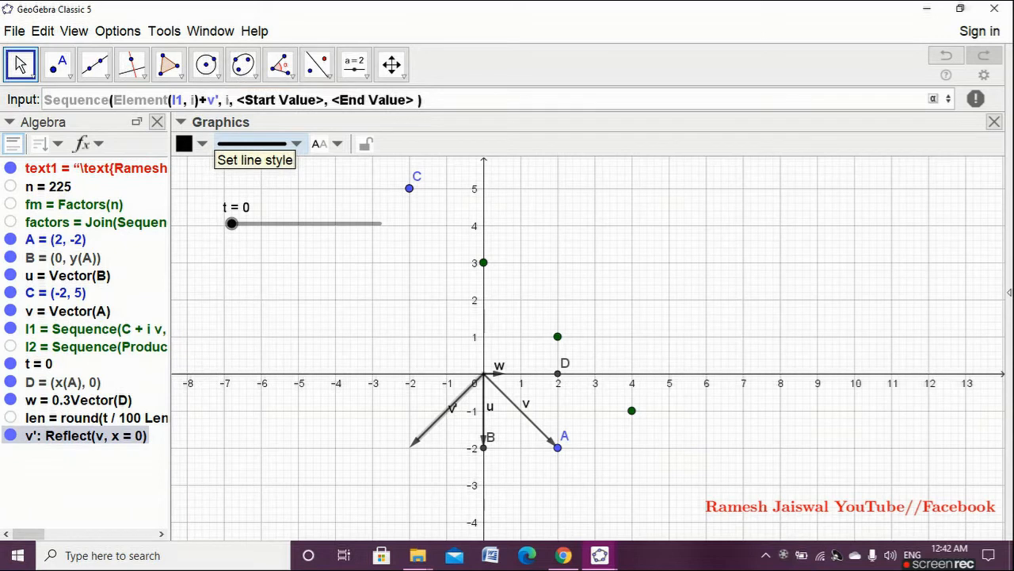
type("i")
key("Tab")
type("1")
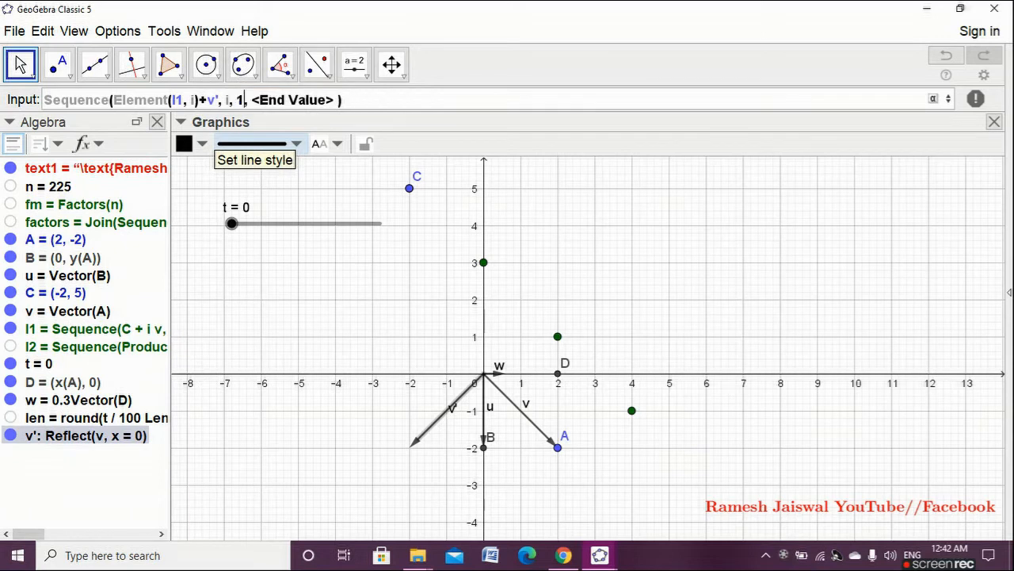
key("Tab")
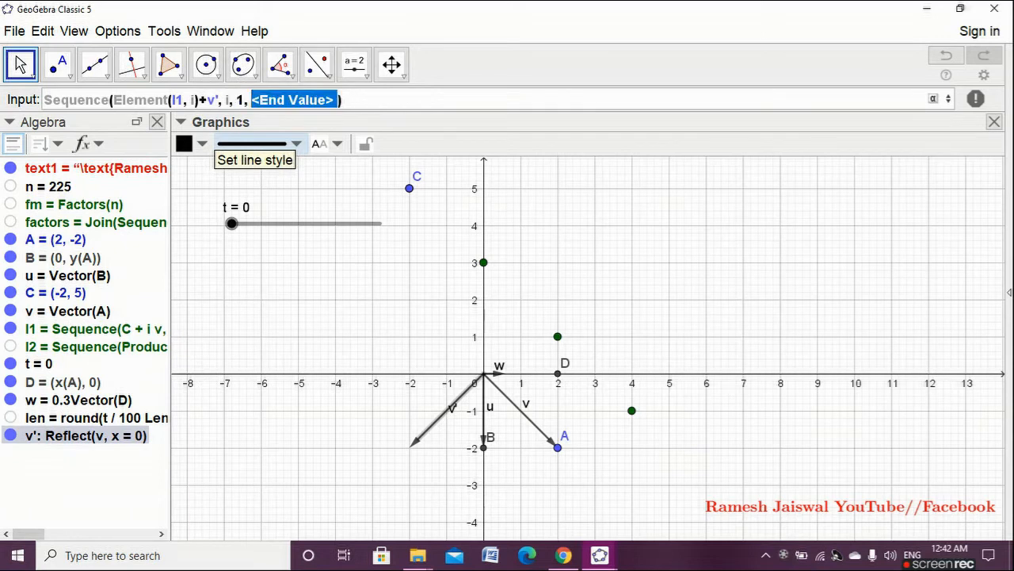
type("Leng")
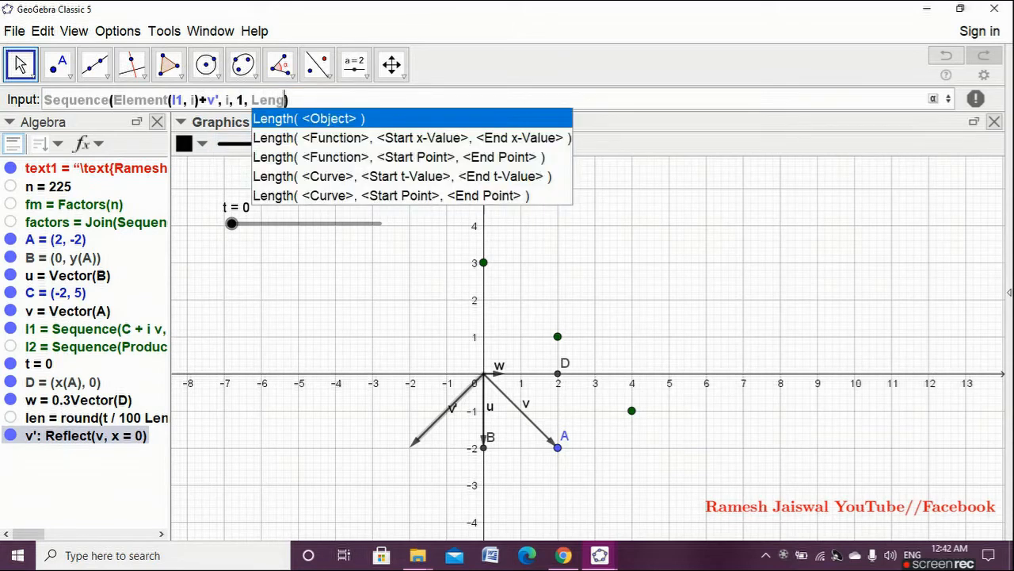
key("Return")
type("l1")
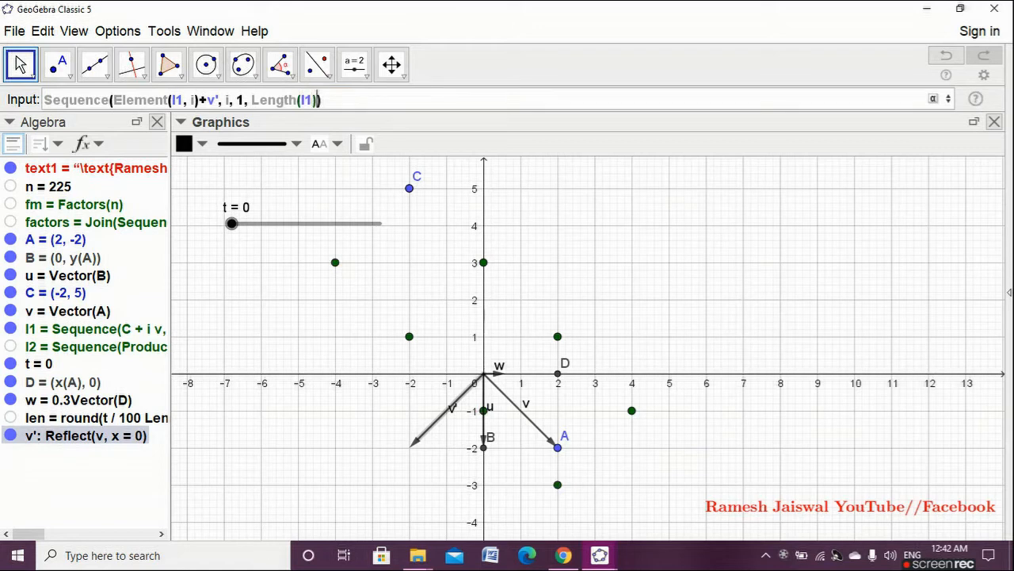
key("Right")
type("-1")
key("Return")
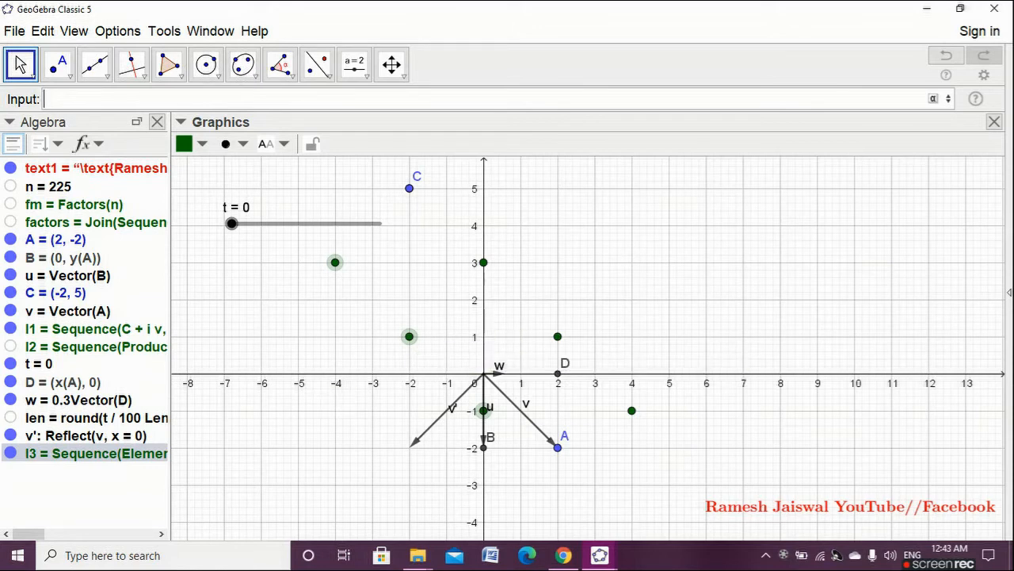
key("Escape")
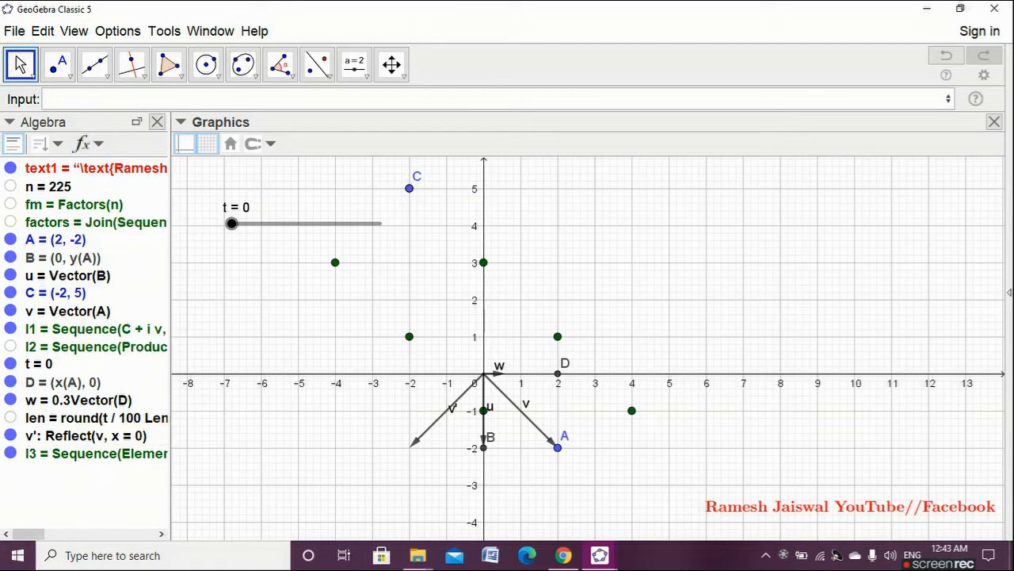
Create a vector named hu equal to 0.3 u.
left_click(103, 99)
type("0.3 u")
key("Left")
key("Left")
key("Left")
key("Left")
key("Left")
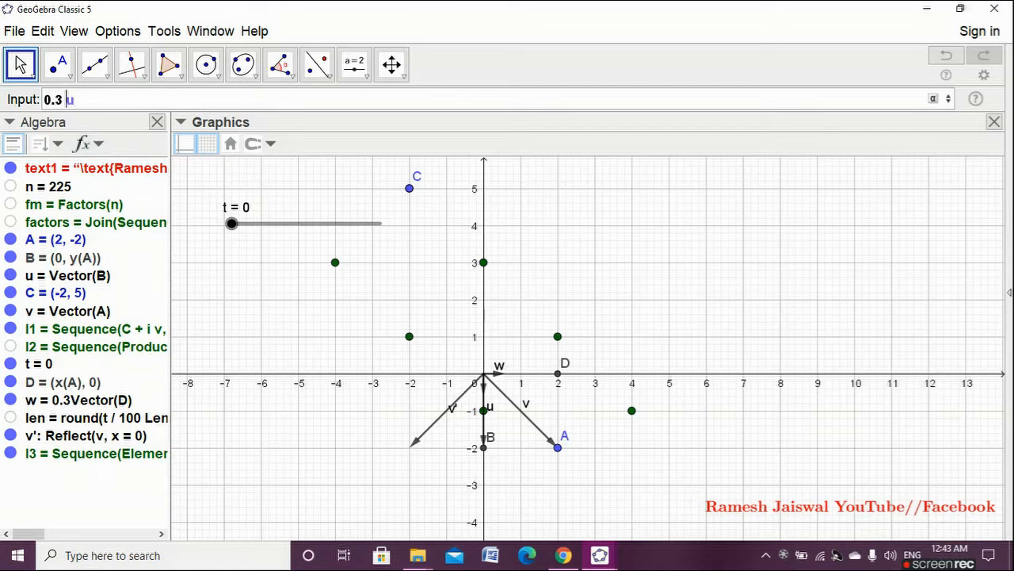
type("hu:")
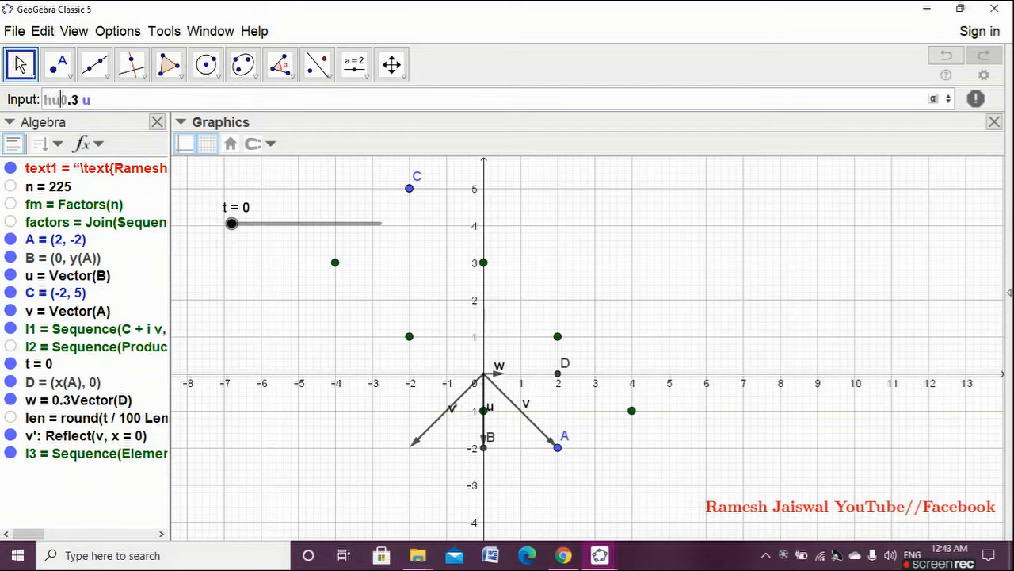
key("Return")
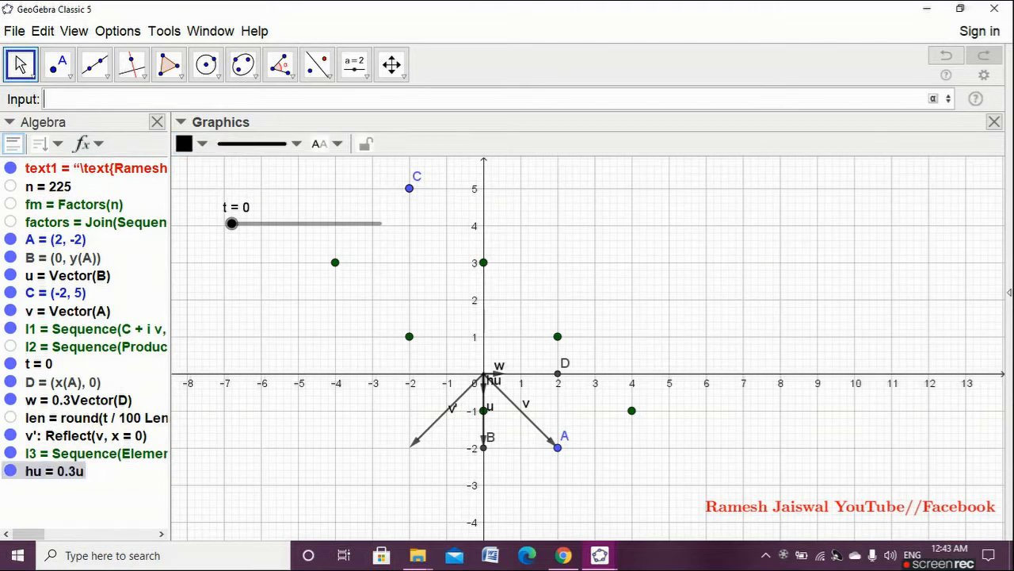
Create a vector named hv equal to 0.3 v and move the overlapping hu and hv labels apart.
type("hv:0.3 v")
key("Return")
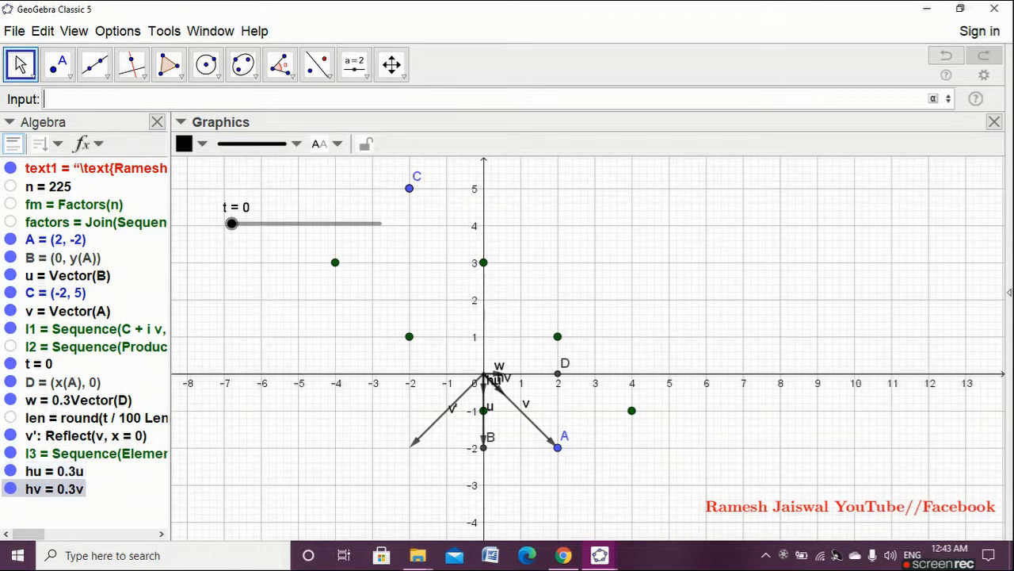
left_click(273, 301)
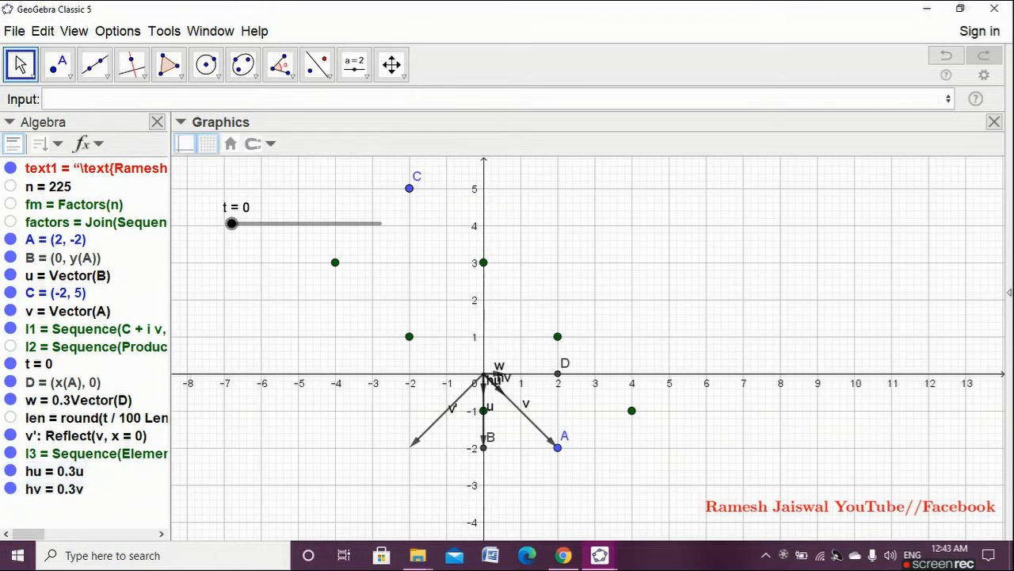
left_click_drag(494, 381, 506, 415)
left_click_drag(504, 377, 489, 435)
Begin a four-argument Sequence with a single-object Text command as its expression.
left_click(444, 100)
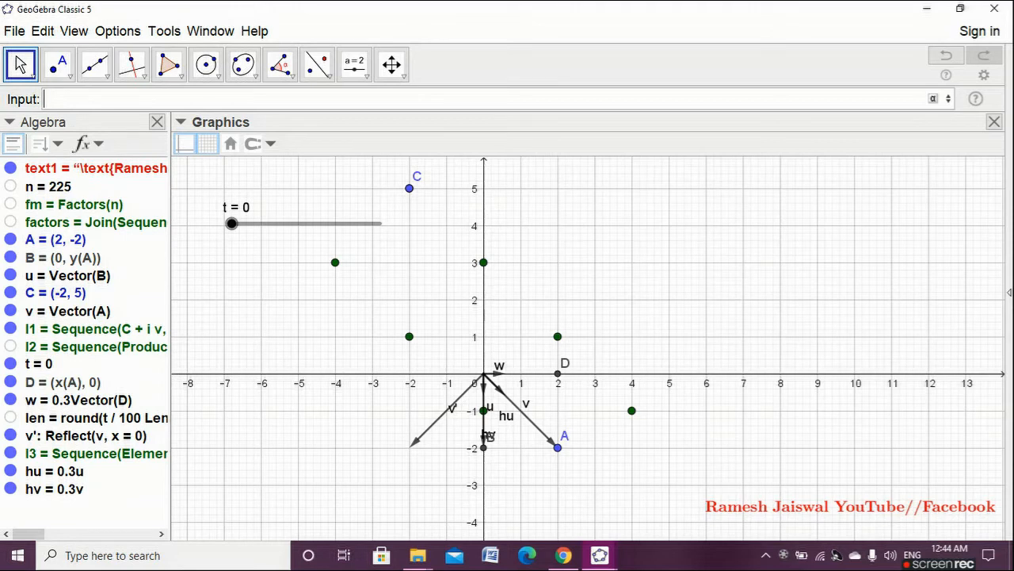
type("Sequ")
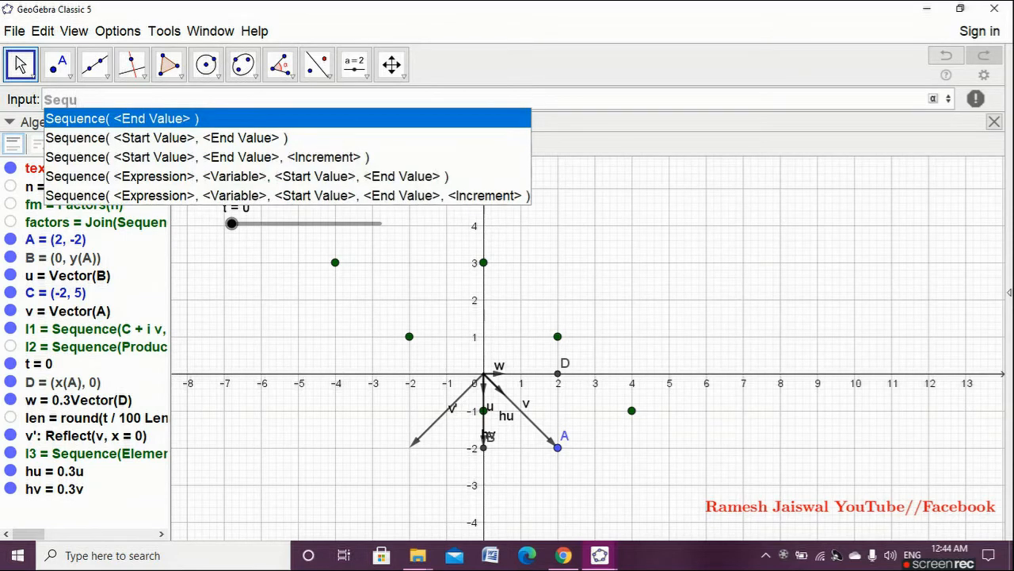
key("Down")
key("Down")
key("Down")
key("Return")
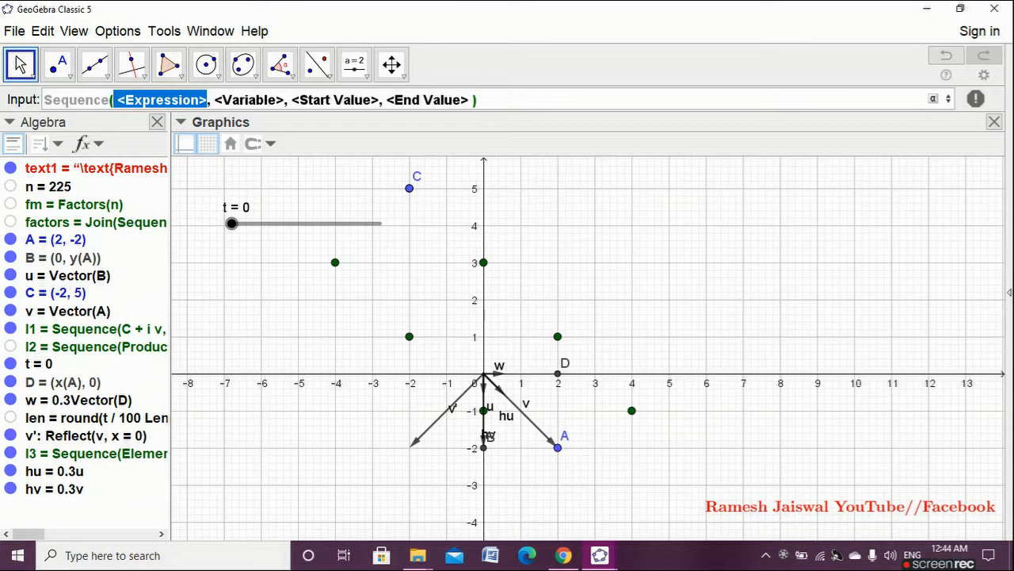
type("text")
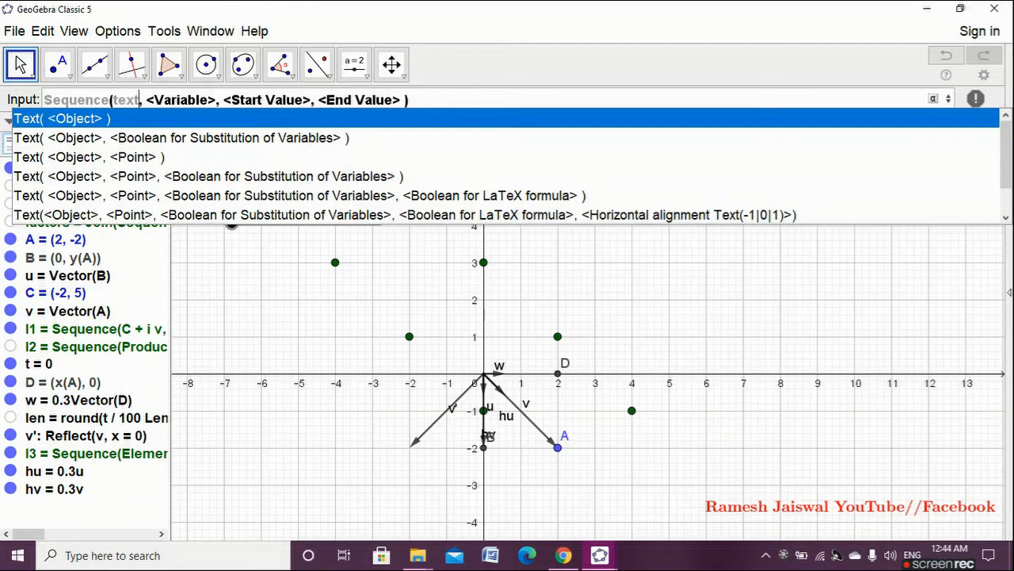
key("Return")
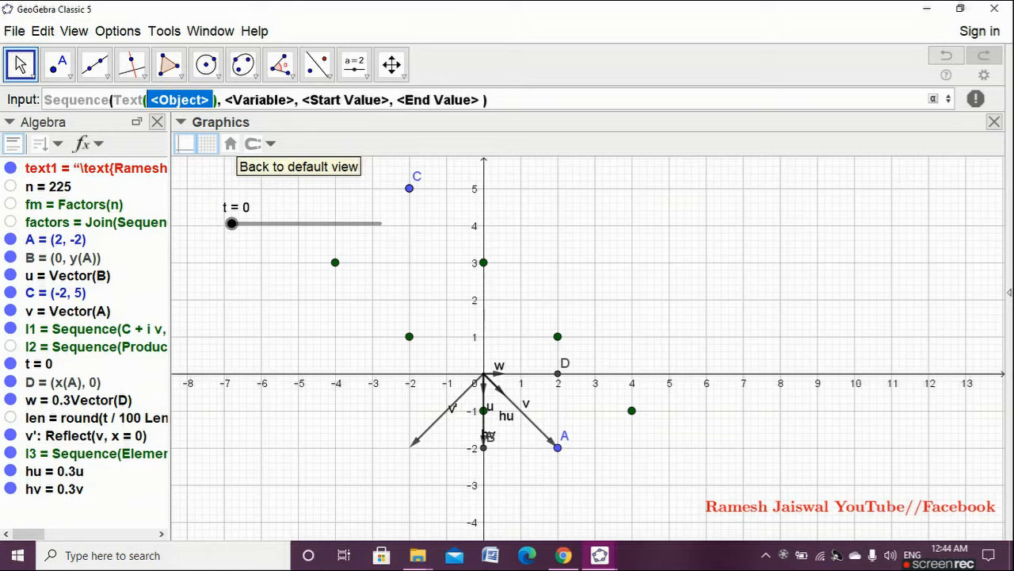
Use a three-argument If inside the Text command, with the condition i=Length(l2).
type("if")
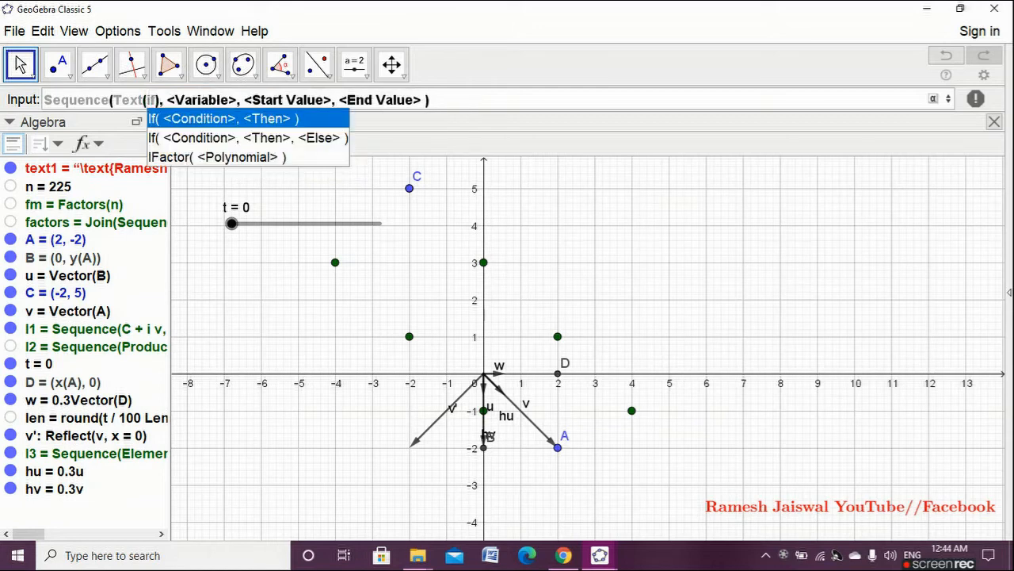
left_click(268, 137)
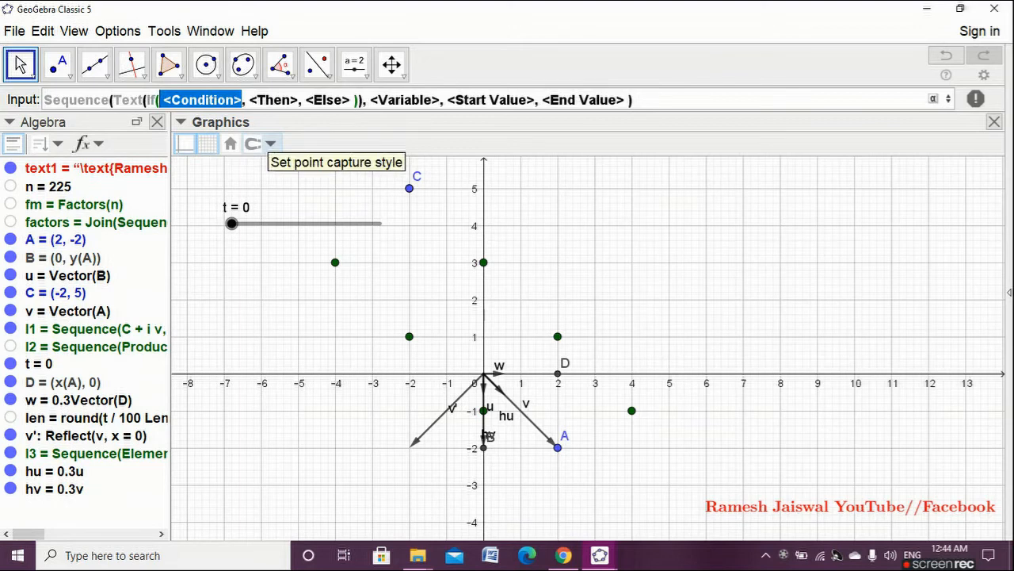
type("i==")
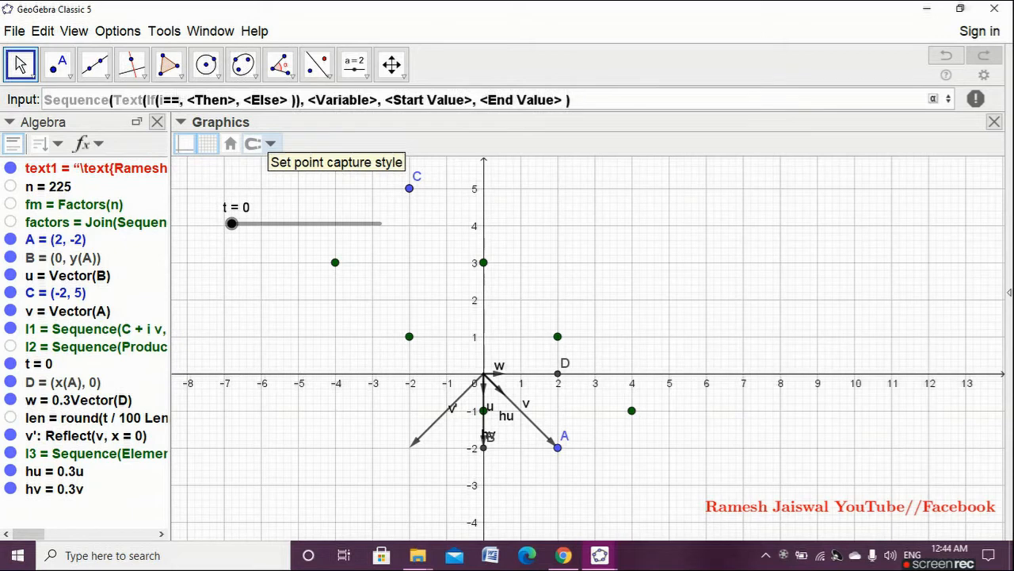
key("BackSpace")
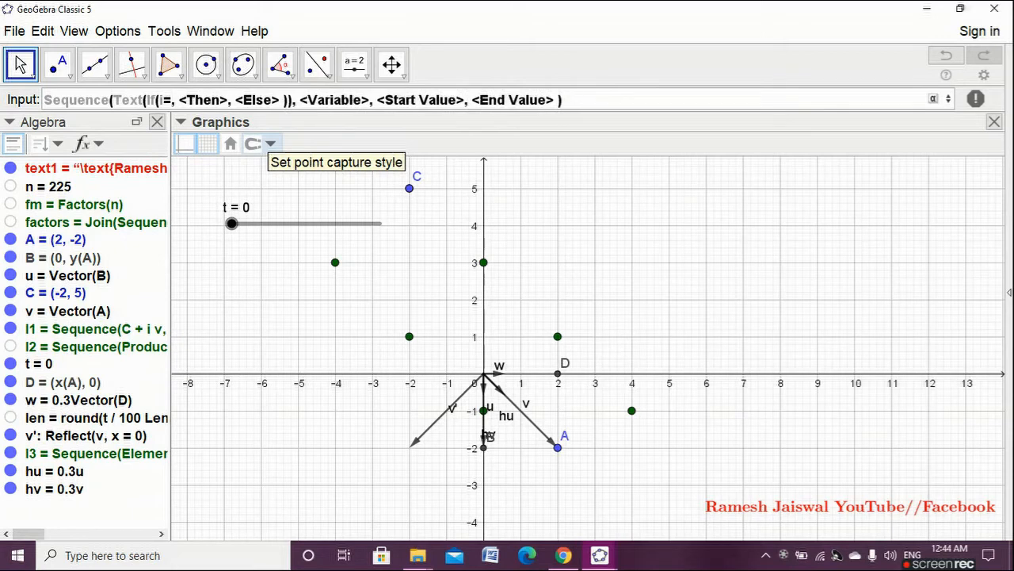
type("len")
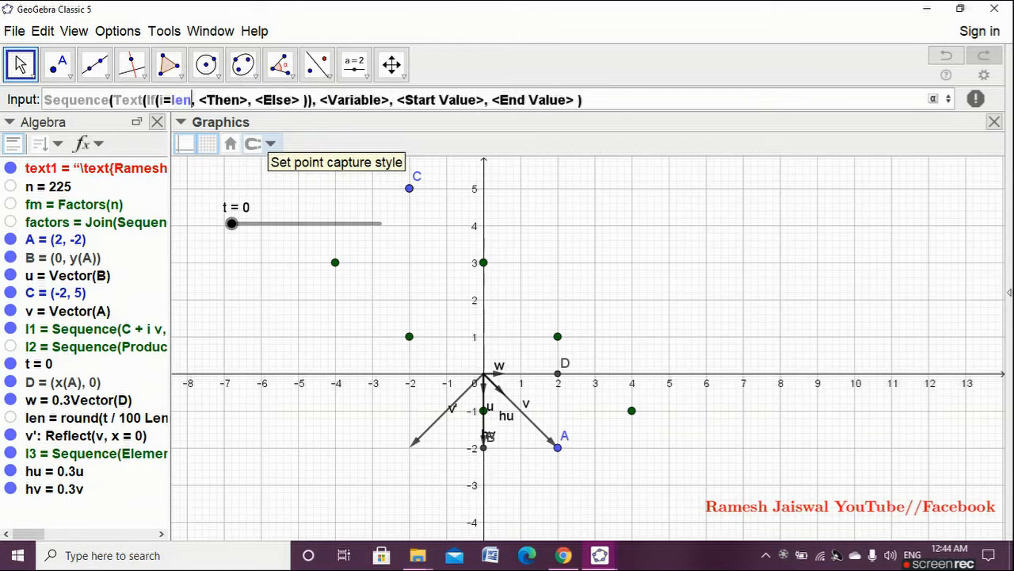
type("gh")
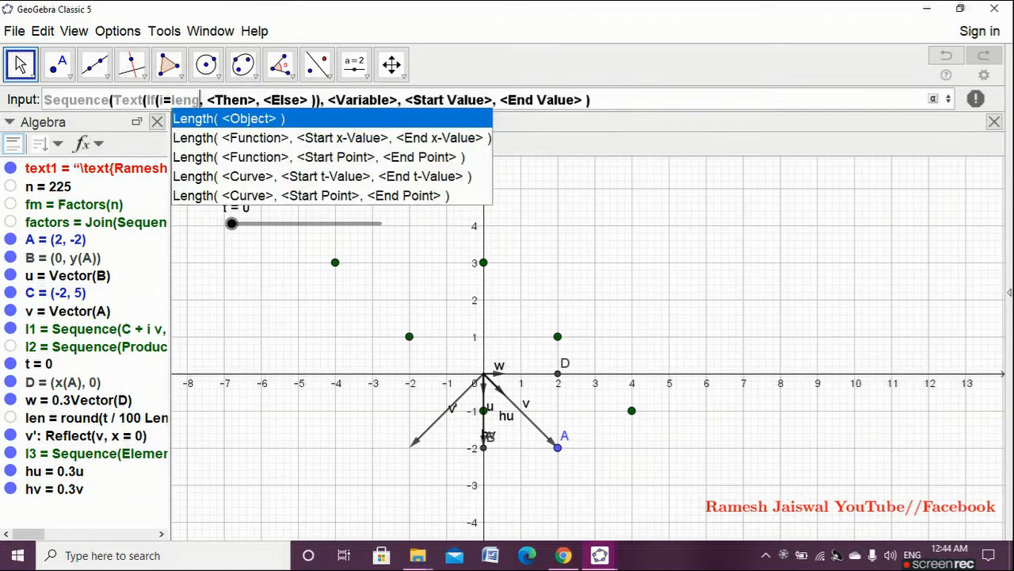
key("Return")
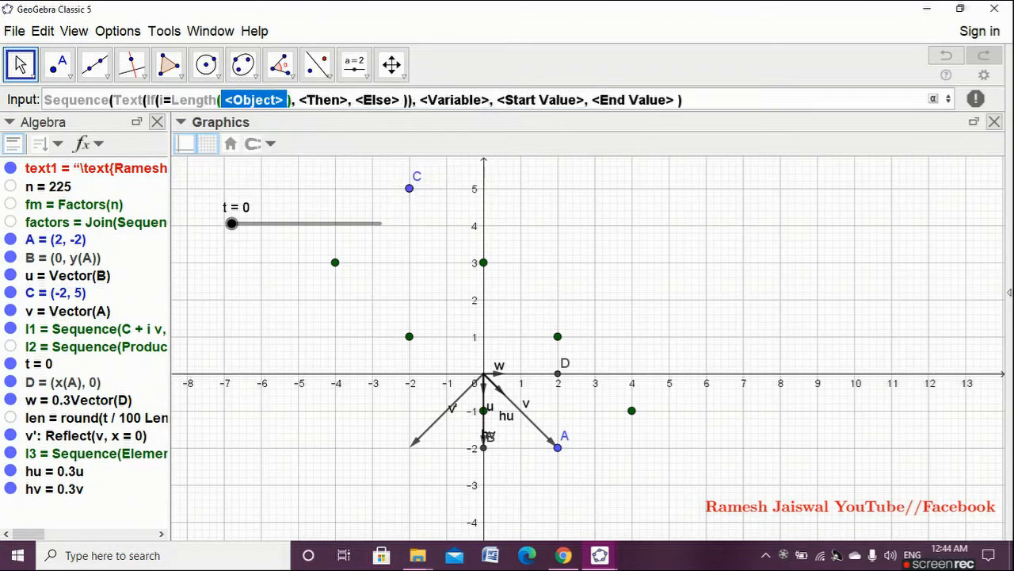
type("l2")
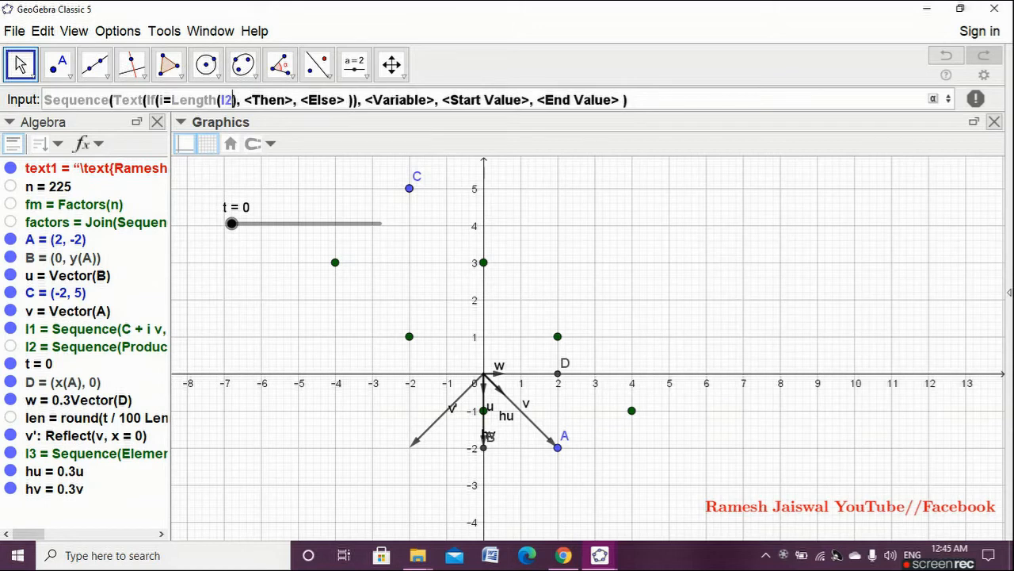
key("Right")
key("Tab")
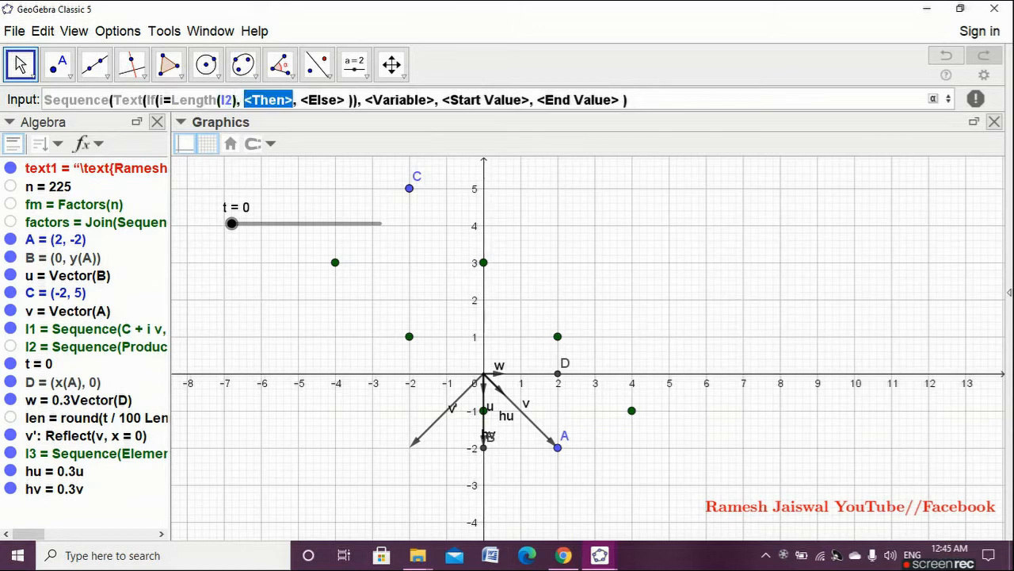
Set the If results to "red" when the condition holds and "blue" otherwise.
type("\"r")
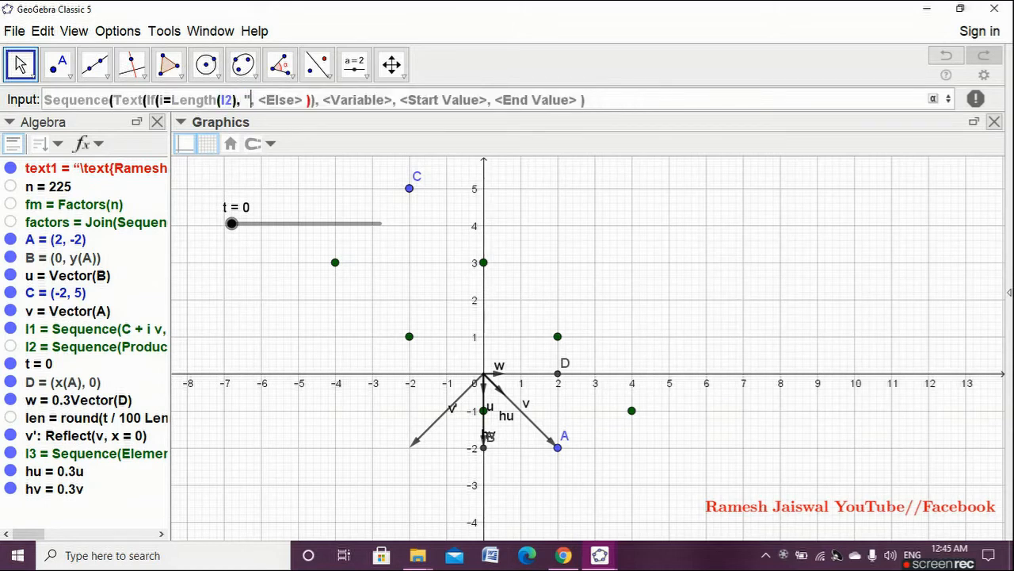
type("ed\"")
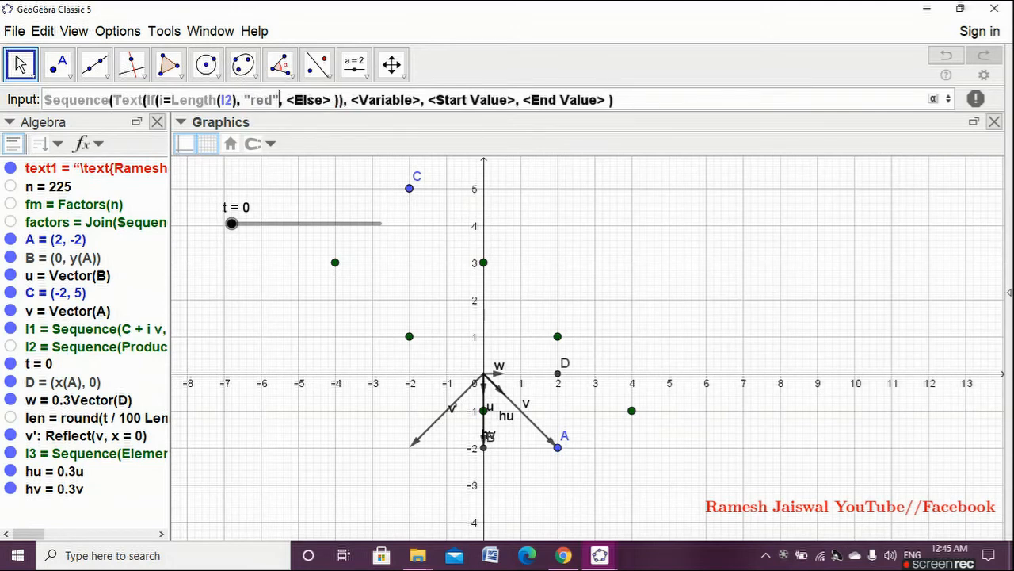
key("Tab")
type("\"bl")
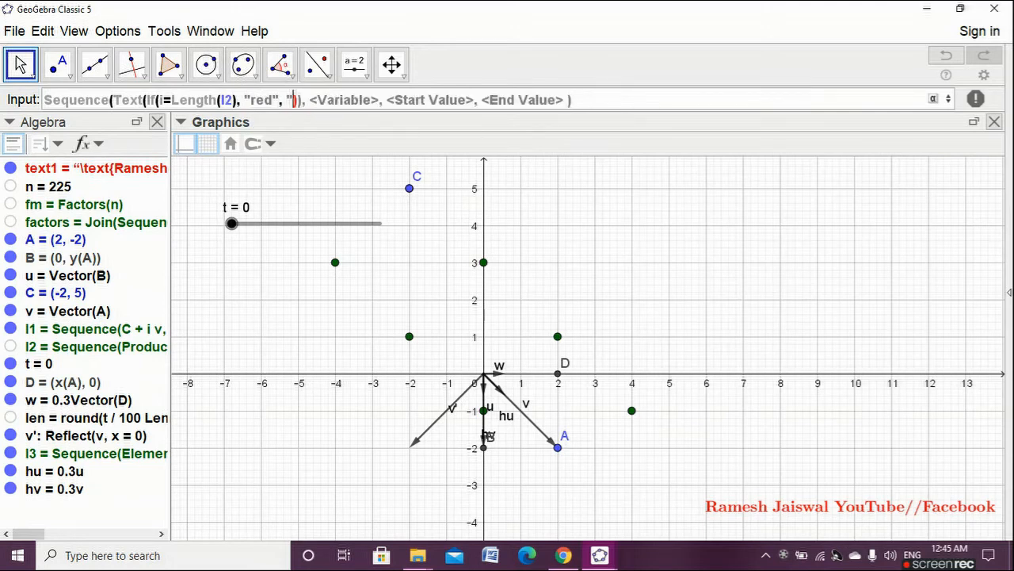
type("ue")
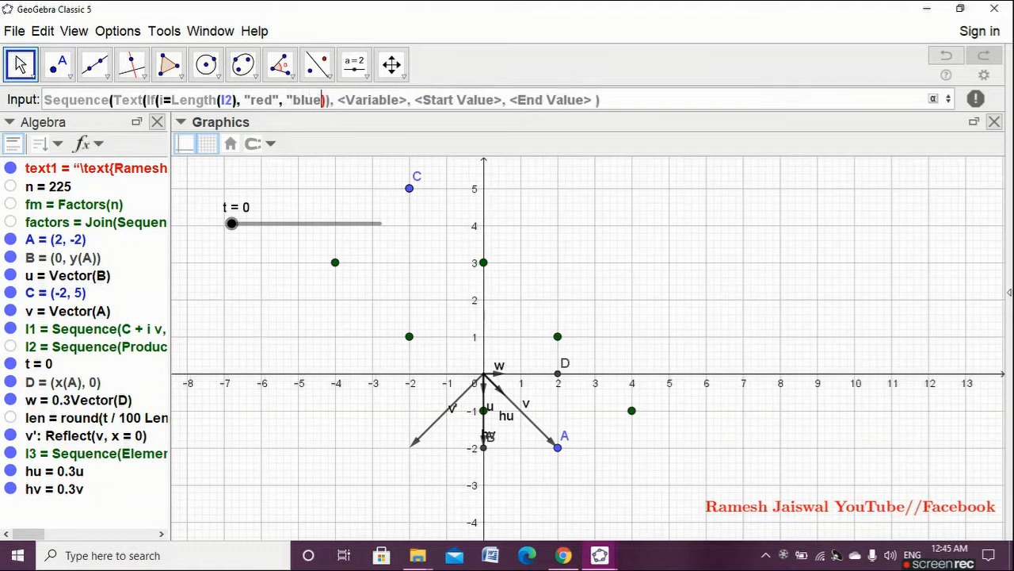
type("\"")
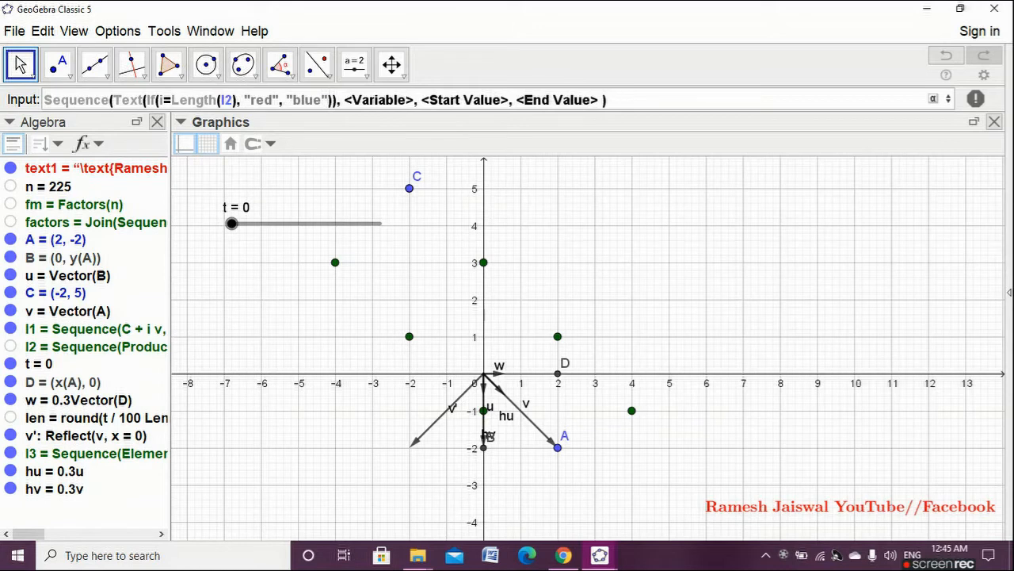
type("))")
key("Tab")
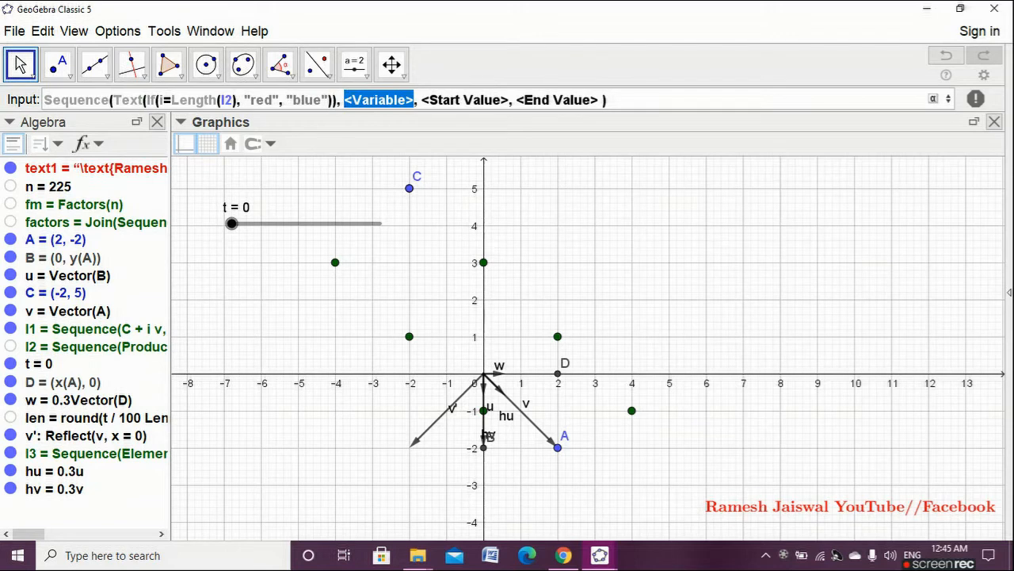
Insert Element(l2, i) after the Text command's closing bracket and remove the comma before it.
type("Elem")
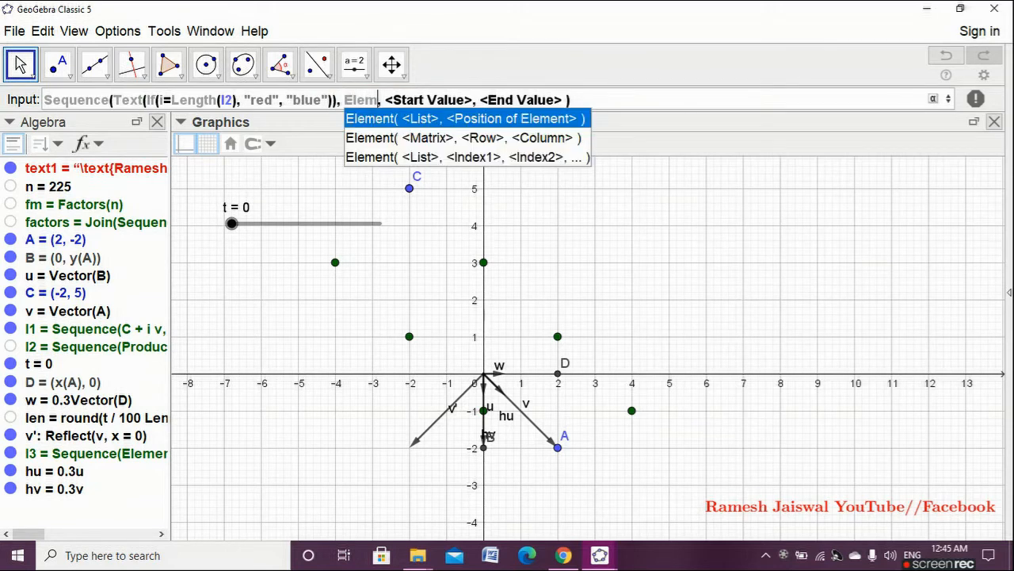
key("Return")
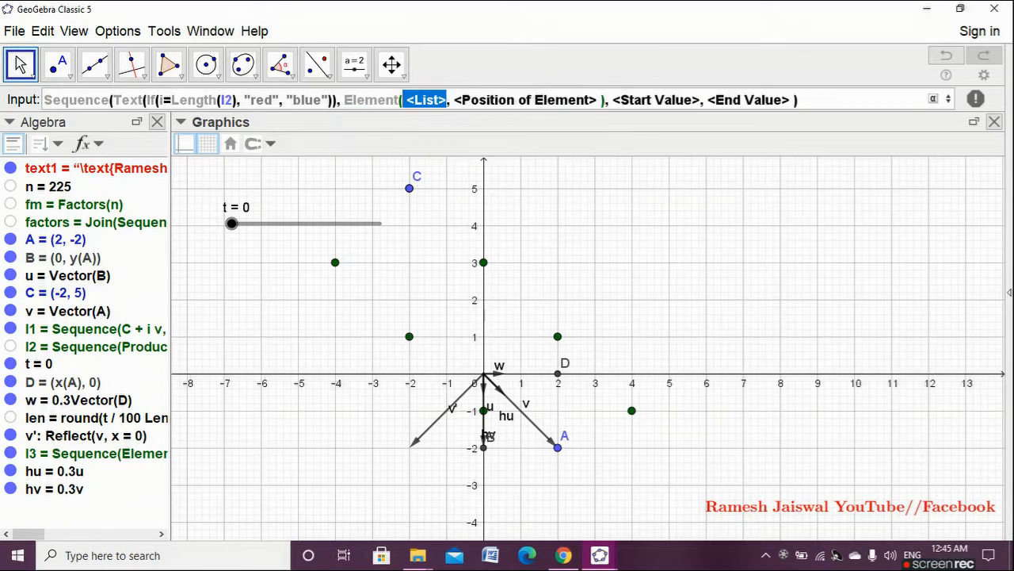
type("l2")
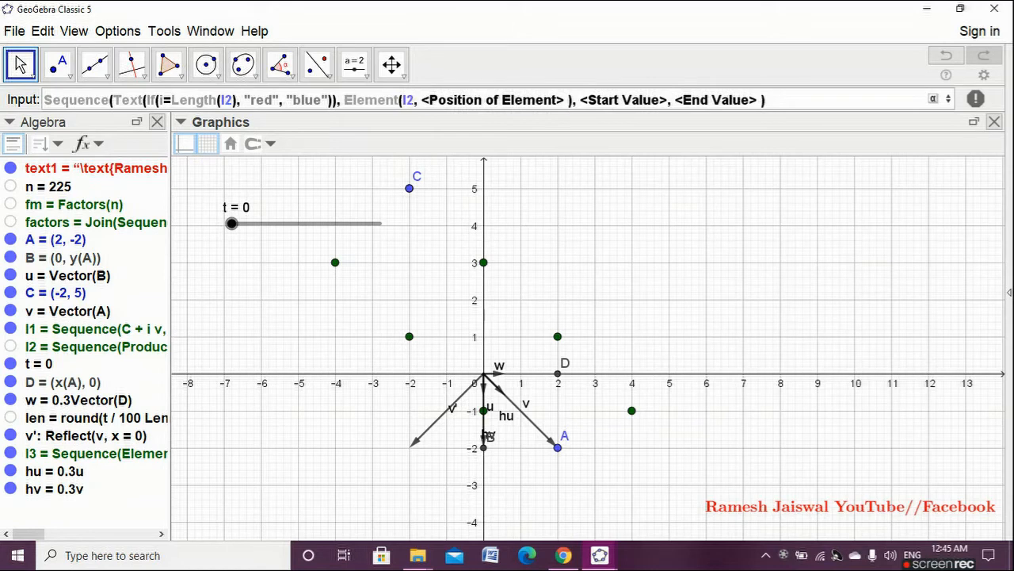
key("Tab")
type("i")
key("Tab")
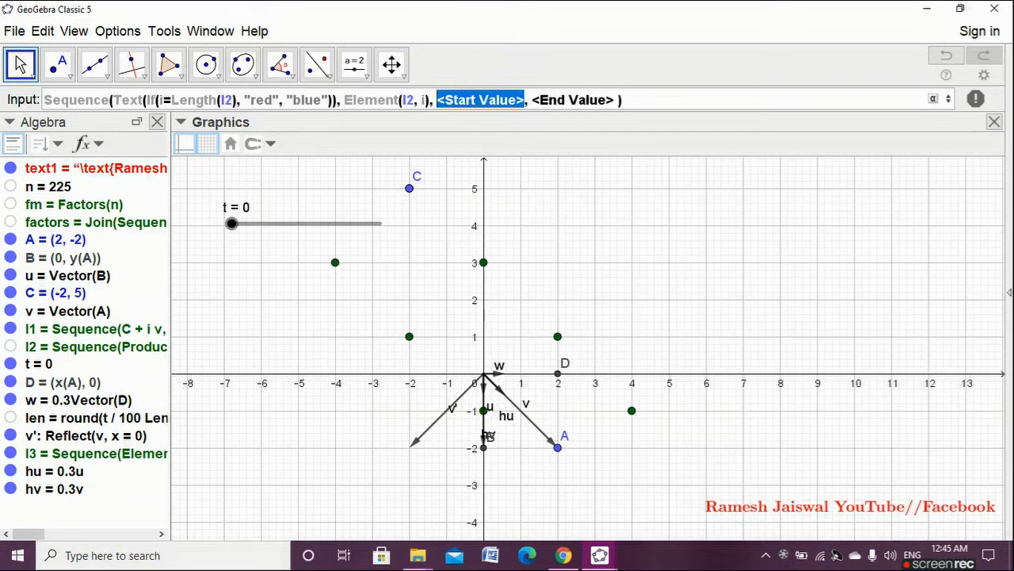
left_click(339, 100)
key("BackSpace")
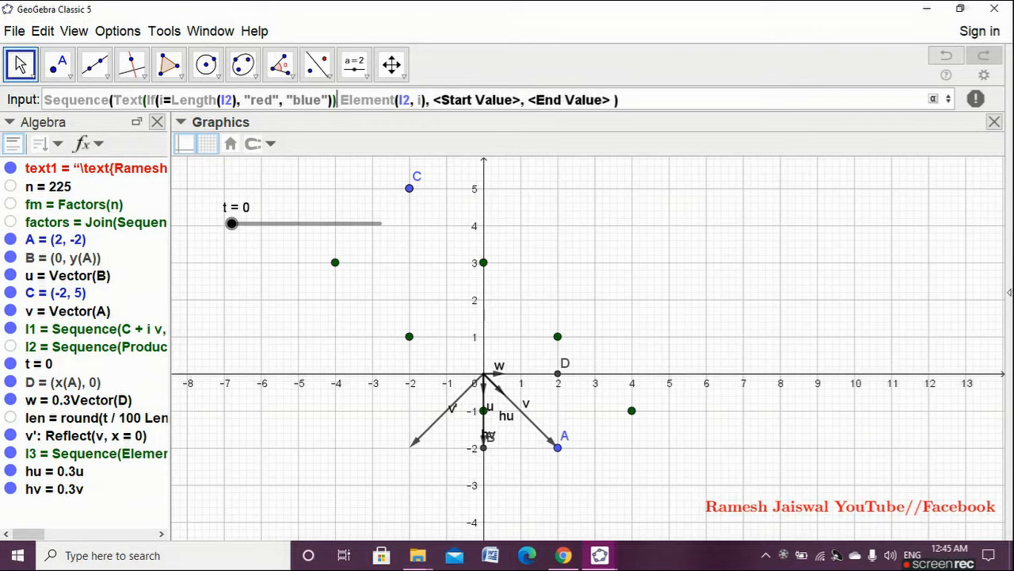
Replace the start value placeholder with Element(l1, i) as the text's position.
left_click(433, 100)
key("Left")
key("Left")
key("Left")
key("Right")
key("Right")
key("Right")
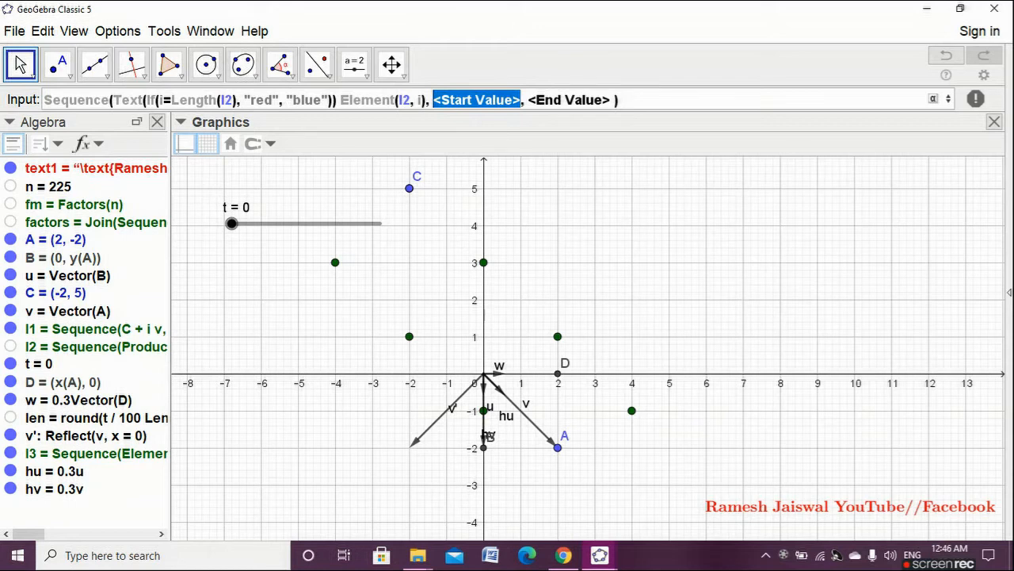
type("L")
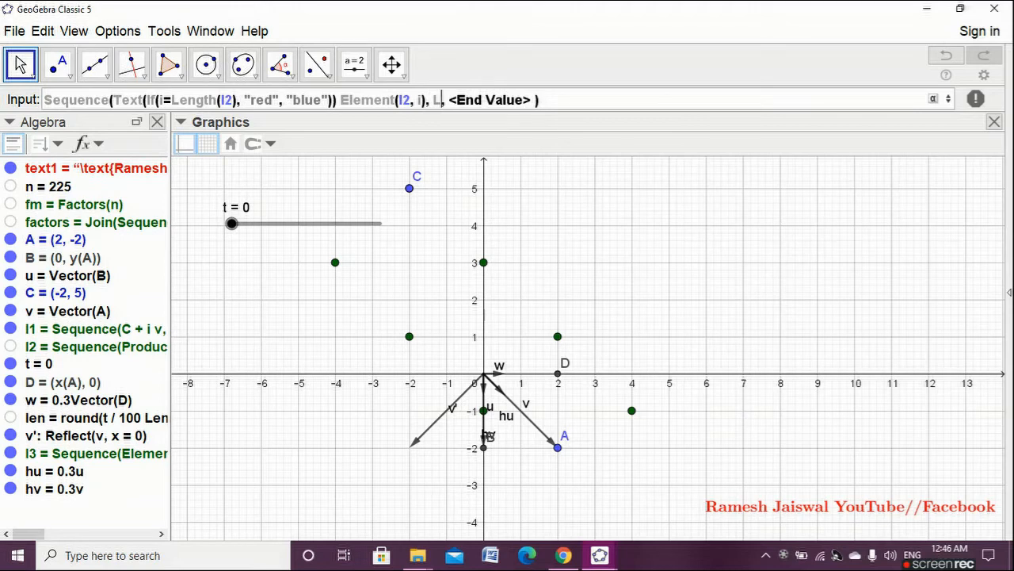
key("BackSpace")
type("Elem")
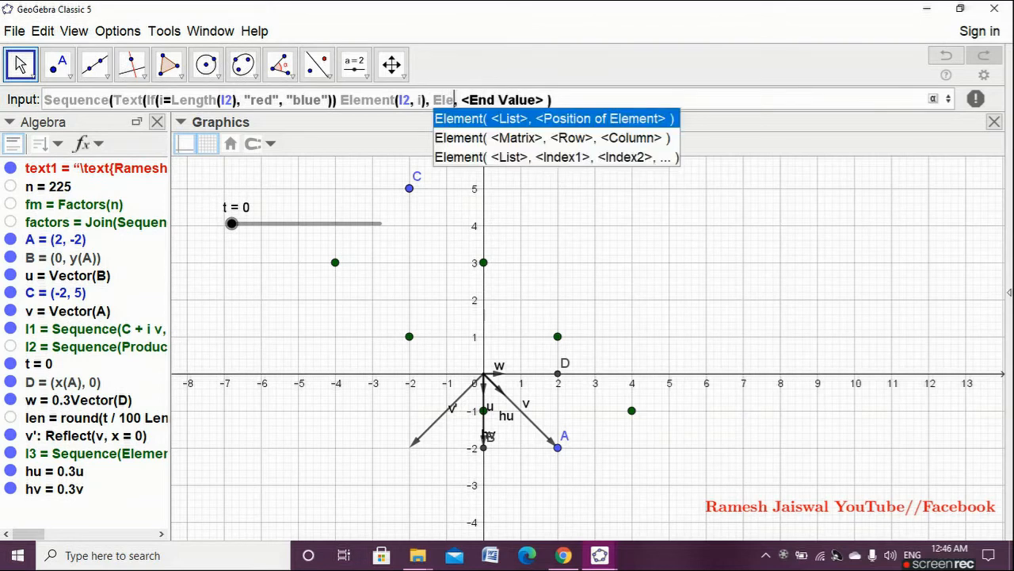
key("Return")
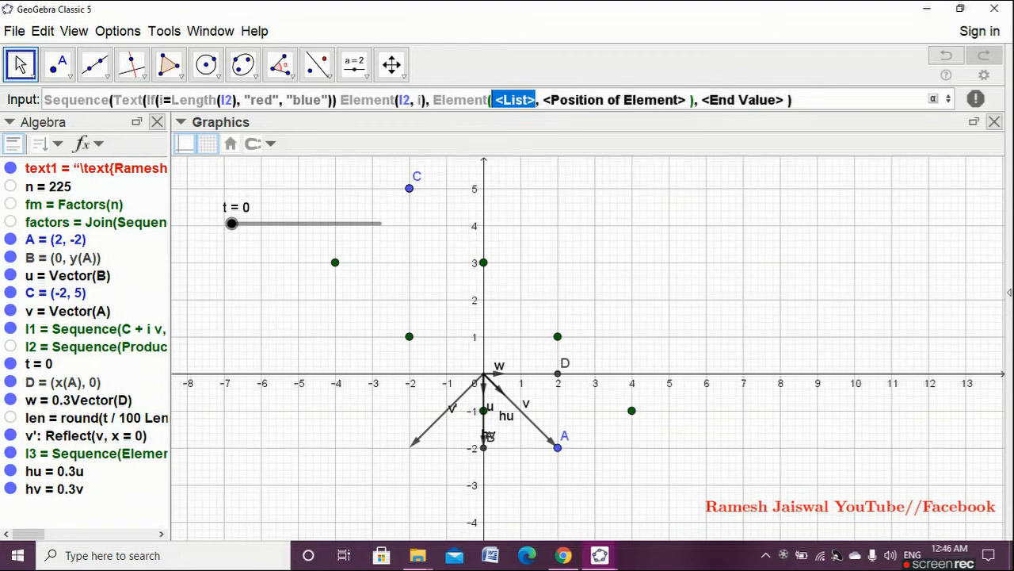
type("l1")
key("Tab")
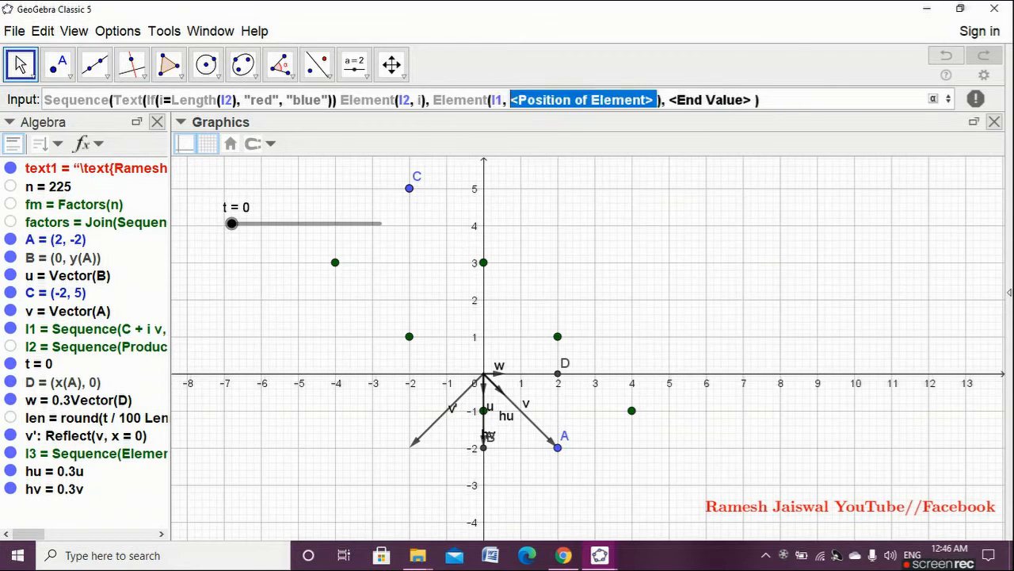
type("i")
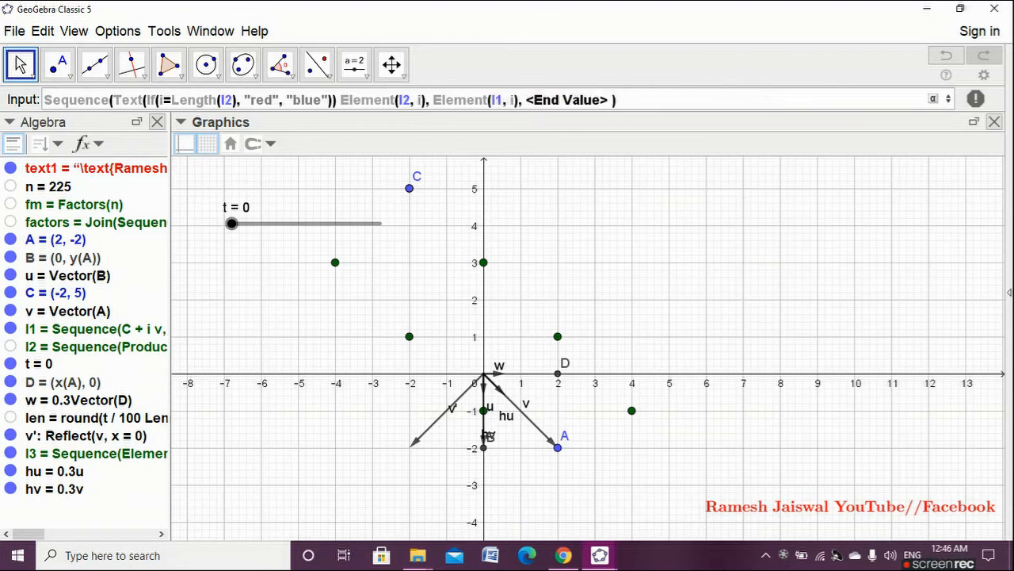
Finish the Text arguments with false and true, and run the Sequence over i from 1 to len.
key("Tab")
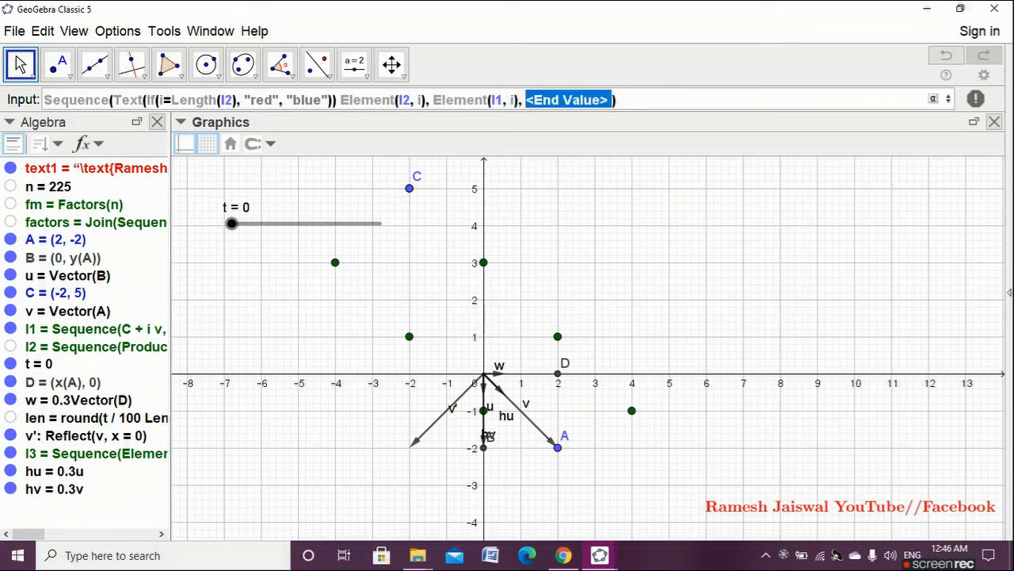
type("false")
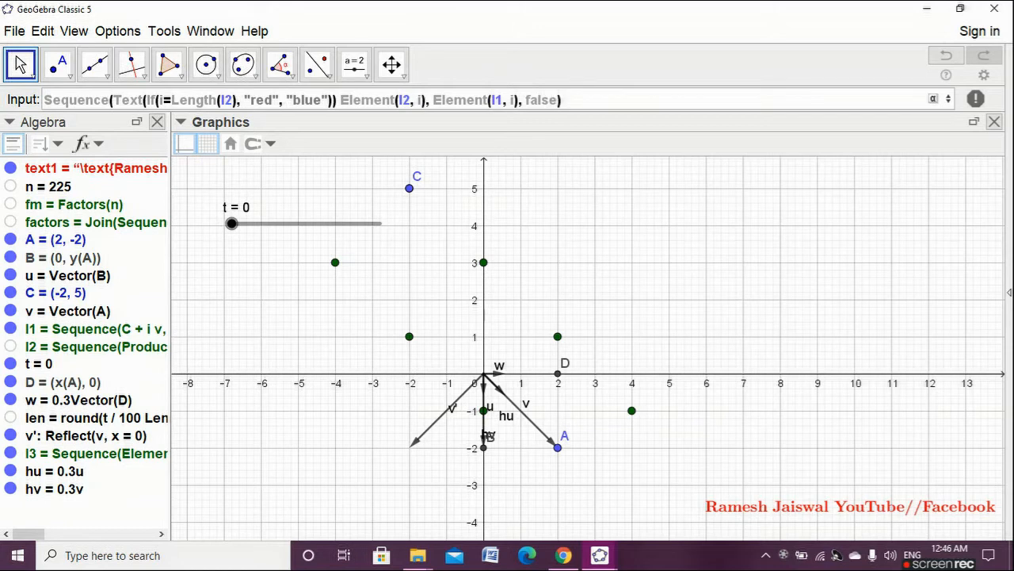
type(",true")
type(",i,1,")
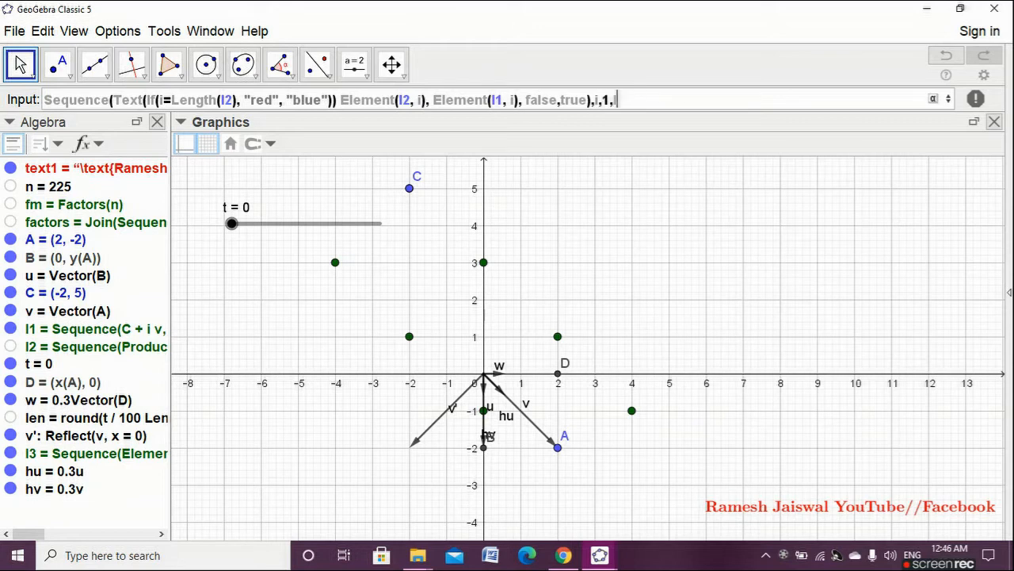
type("len)")
Enclose Element(l2, i) in its own parentheses directly after the If command and remove the extra closing bracket and space before it.
type(")")
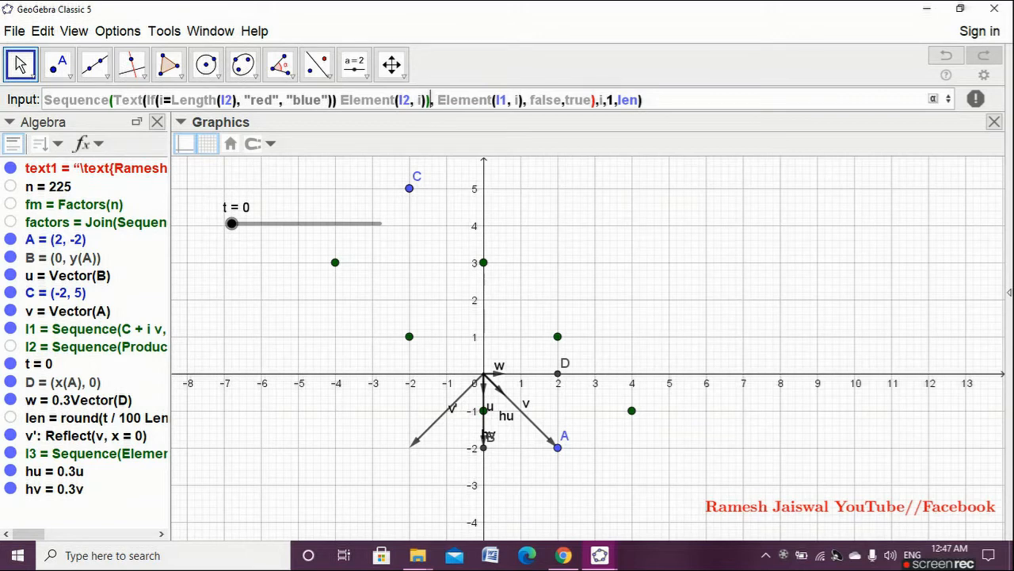
left_click(338, 99)
key("BackSpace")
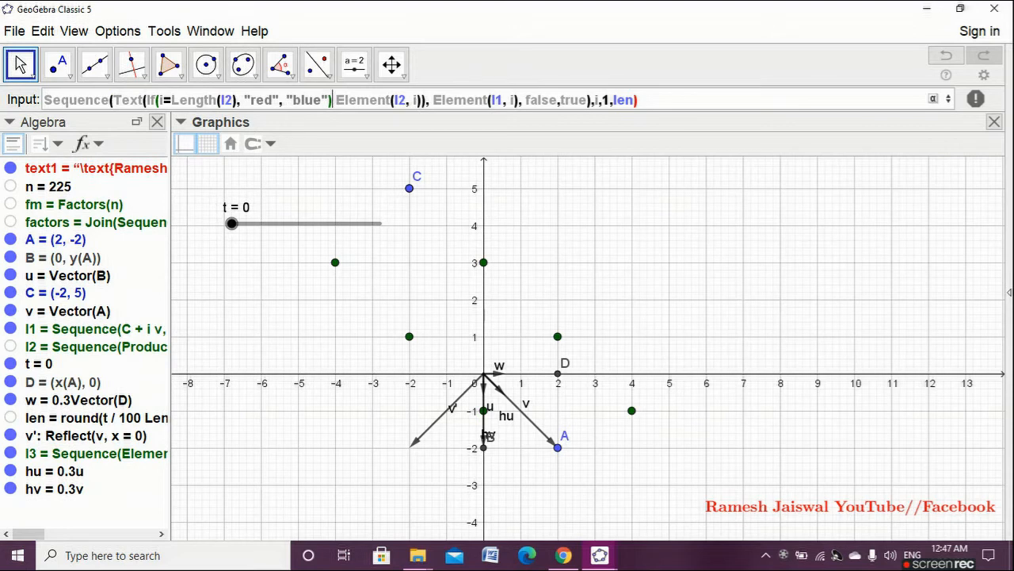
type("(")
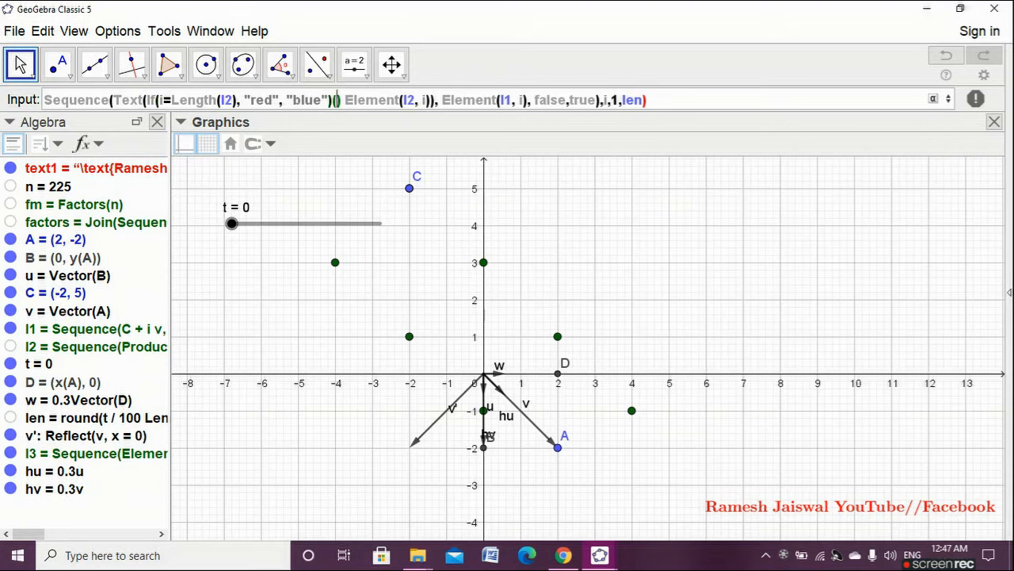
key("Delete")
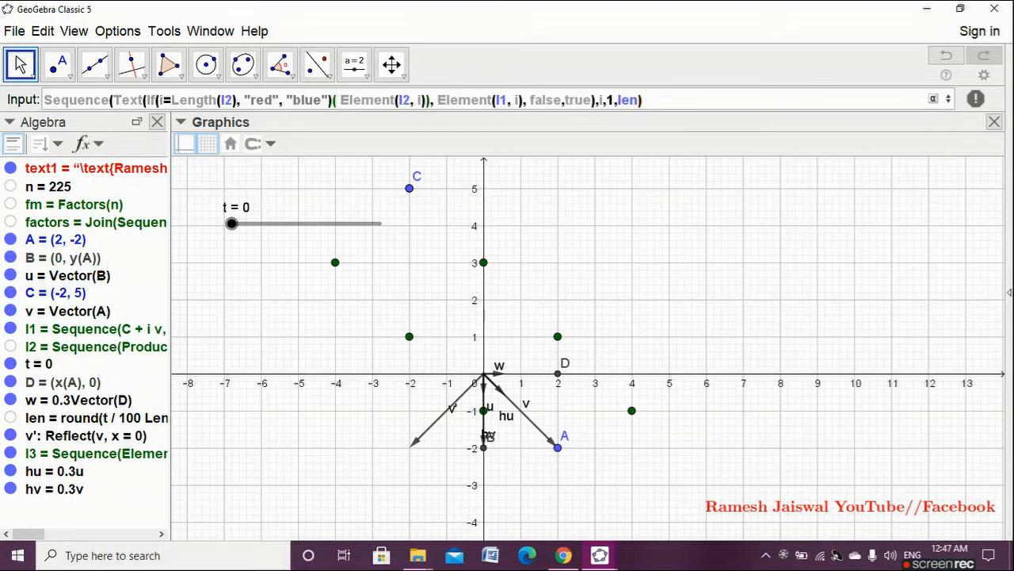
key("Right")
key("BackSpace")
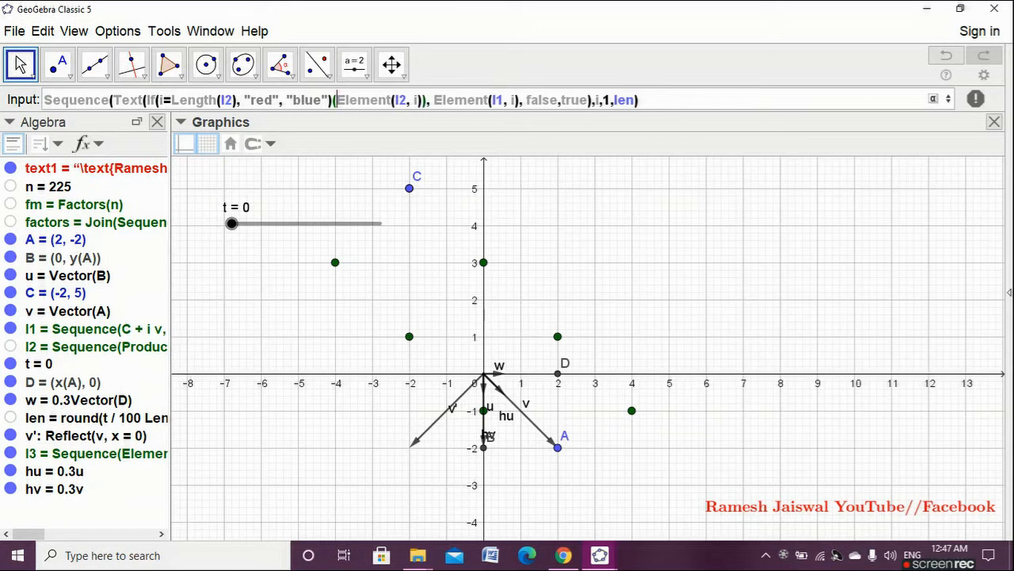
Correct the If condition to i==Length(l2) and create the text sequence.
key("Return")
key("Return")
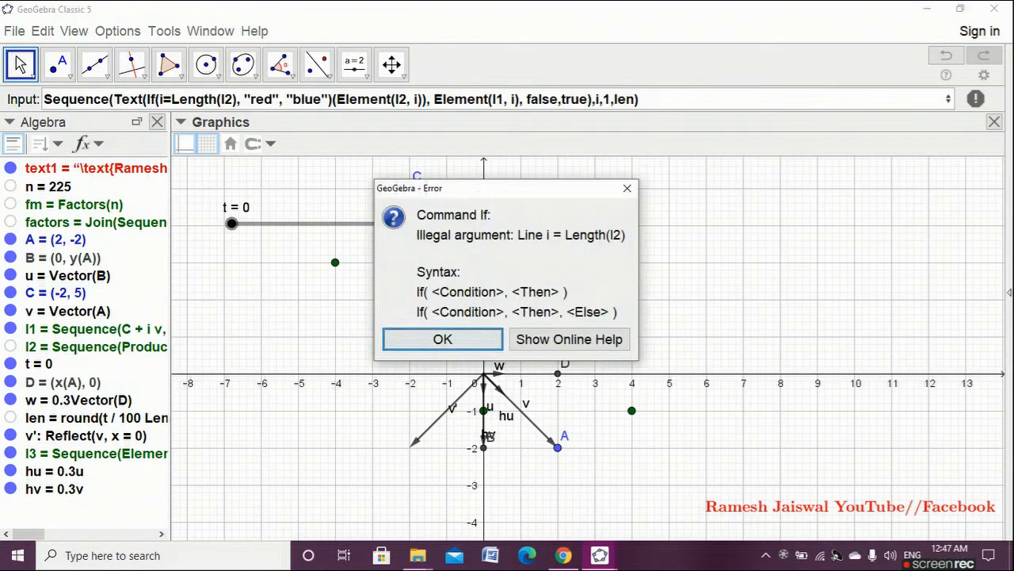
left_click(626, 188)
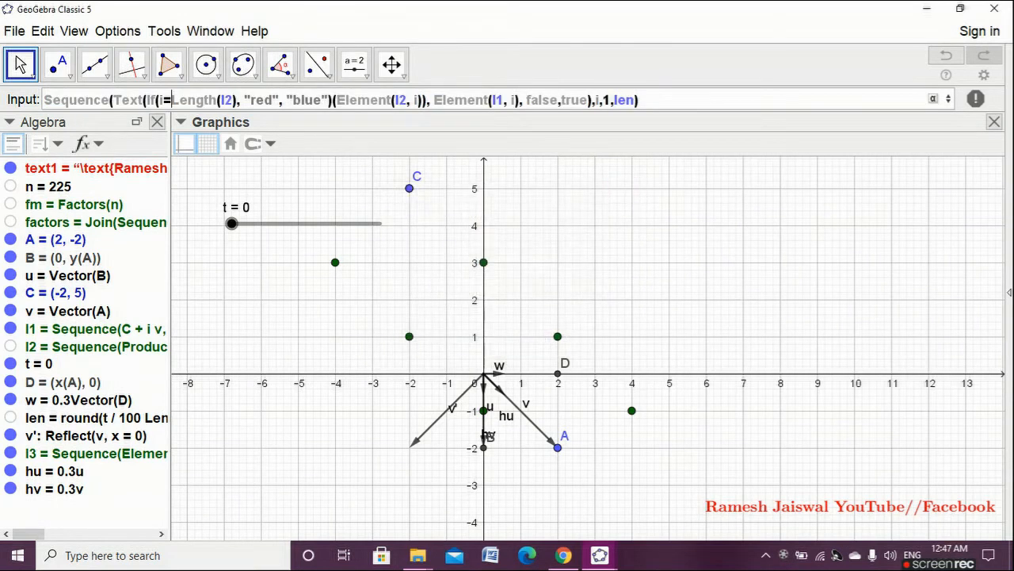
type("=")
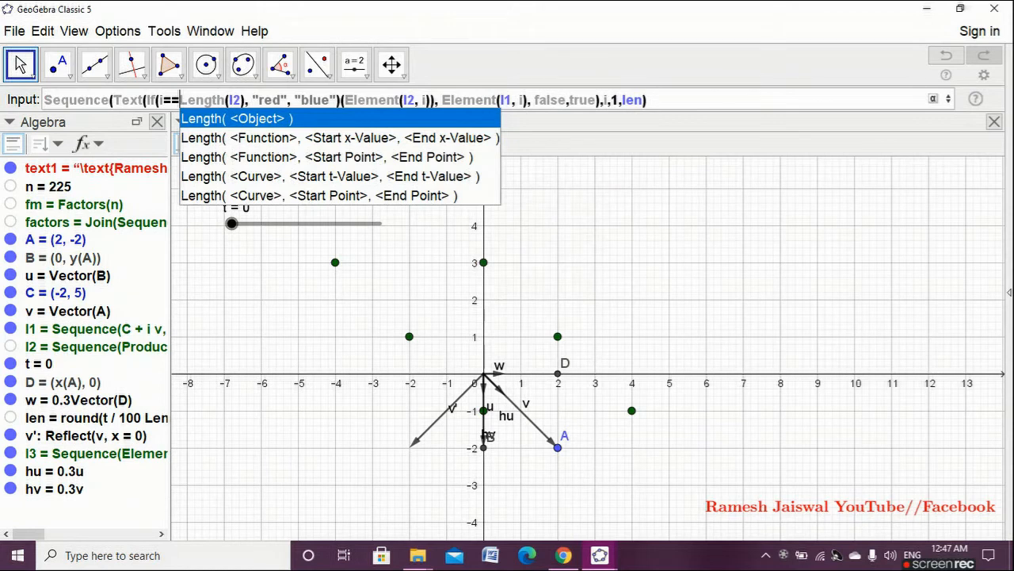
key("Escape")
key("Return")
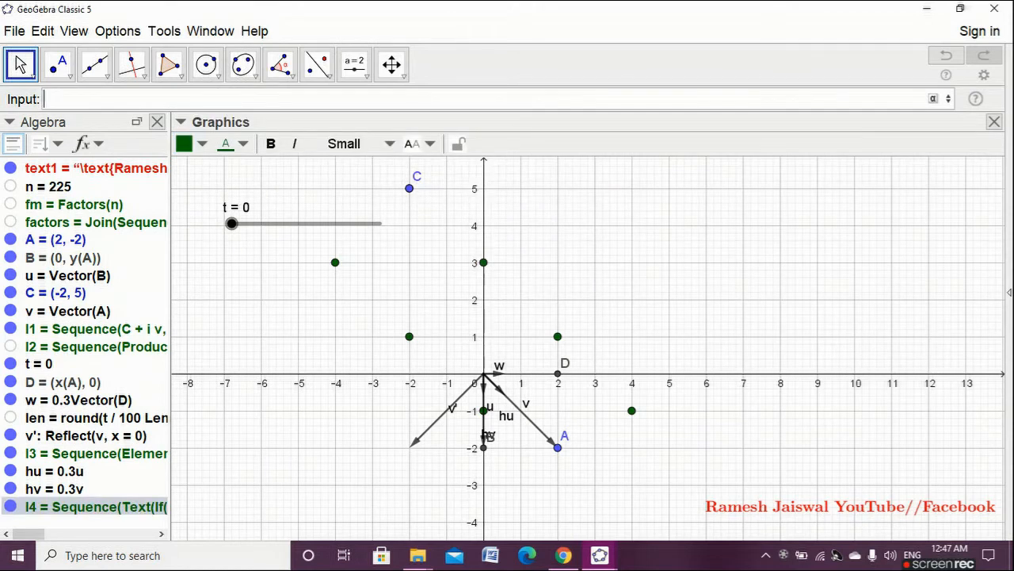
Set slider t to 100 and check the texts placed at the tree's points.
left_click_drag(232, 222, 380, 222)
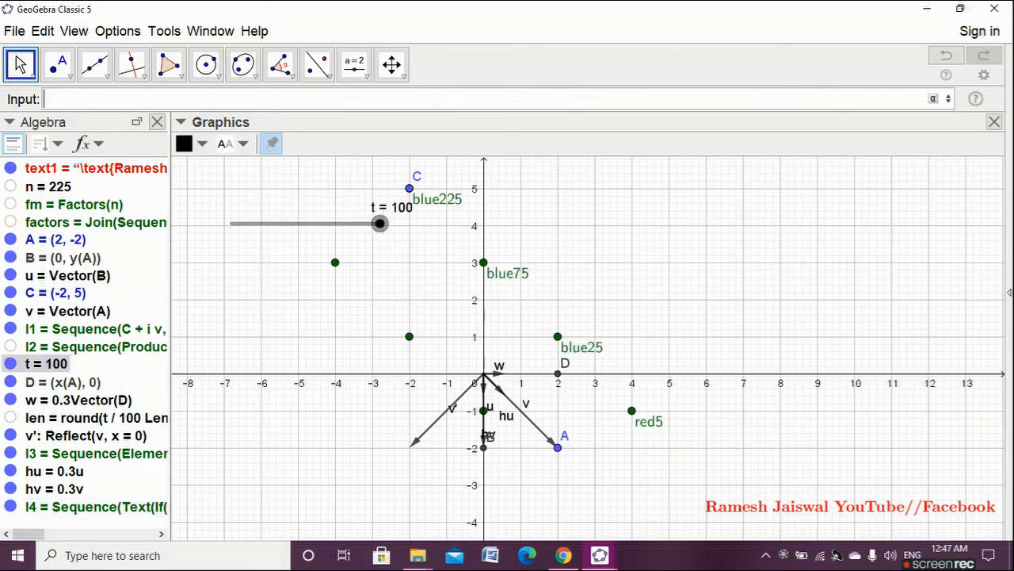
key("Escape")
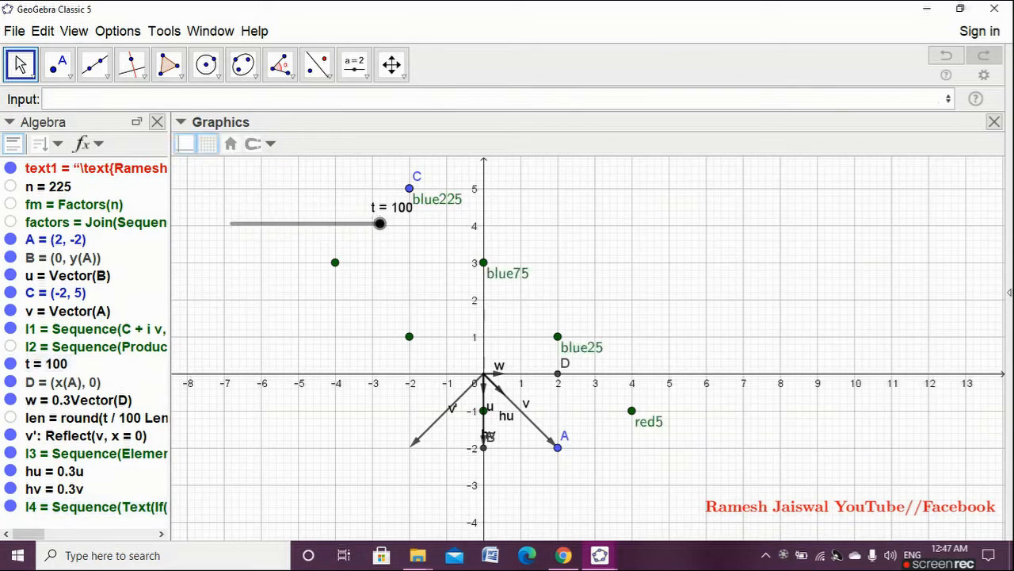
mouse_move(379, 223)
left_mouse_down()
mouse_move(234, 223)
mouse_move(381, 224)
left_mouse_up()
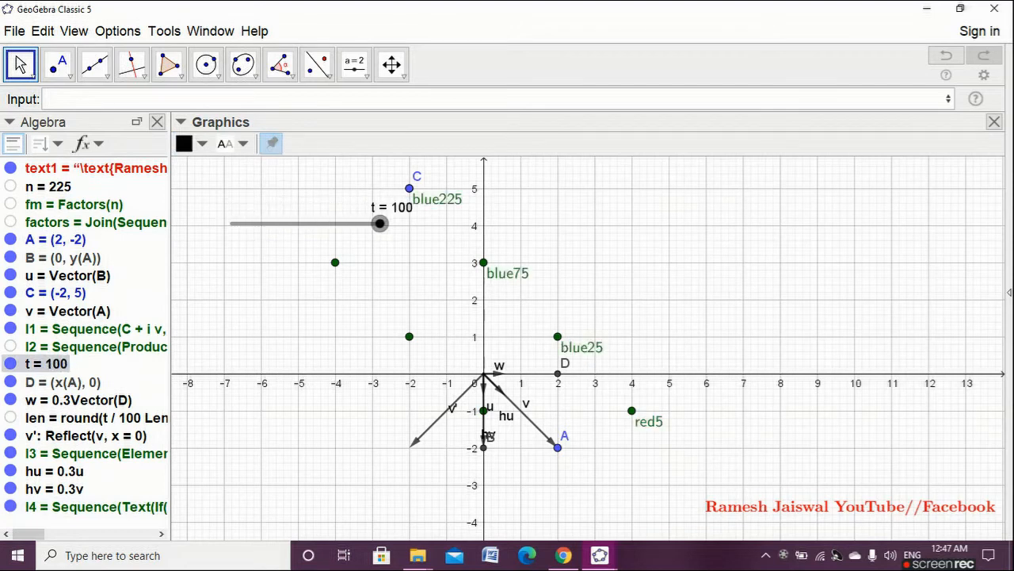
left_click(507, 270)
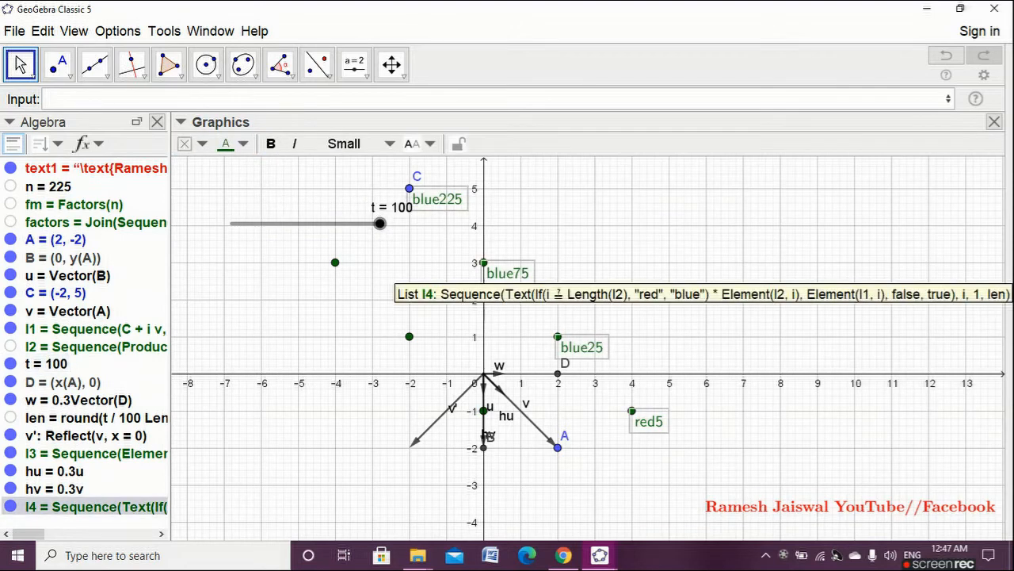
key("Escape")
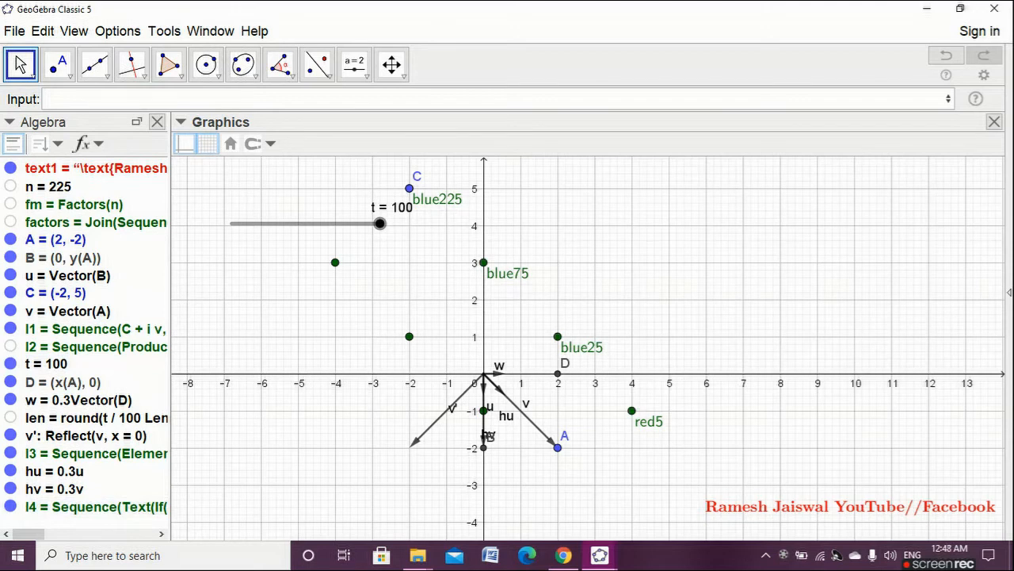
Copy the complete definition of list l4 without changing it.
double_click(96, 507)
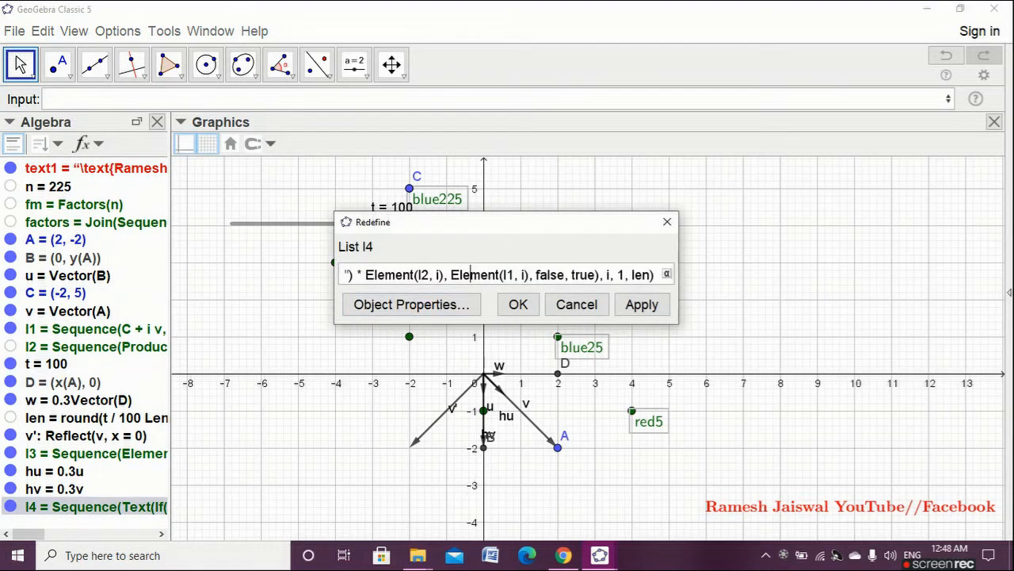
key("ctrl+a")
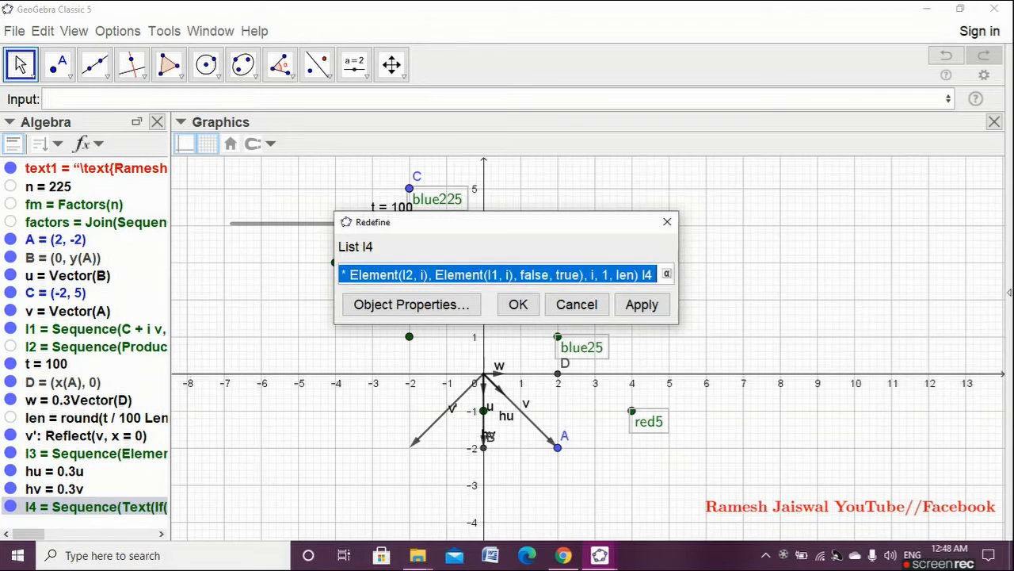
left_click(577, 304)
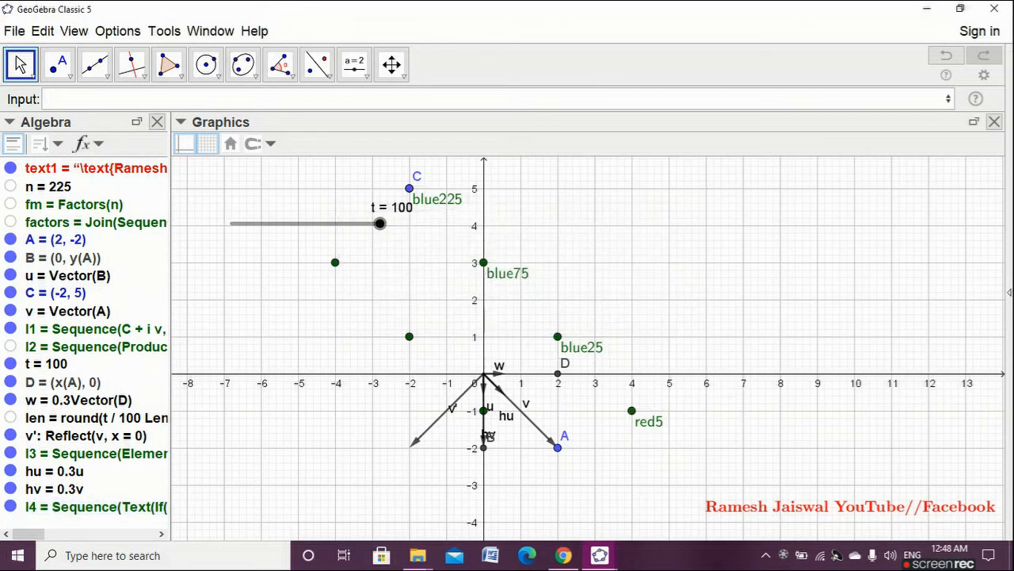
Create a second text sequence from the copied definition, without the multiplication sign and trailing l4, and with Element(l2, i) in parentheses.
left_click(254, 99)
type("Sequence(Text(If(i ≟ Length(l2), \"red\", \"blue\") * Element(l2, i), Element(l1, i), false, true), i, 1, len) l4")
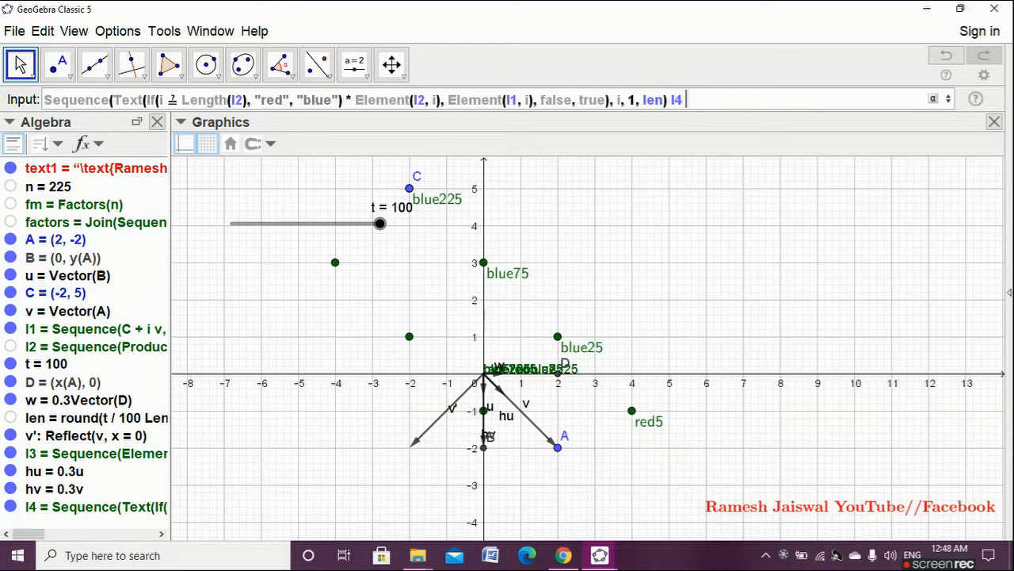
left_click(352, 100)
key("BackSpace")
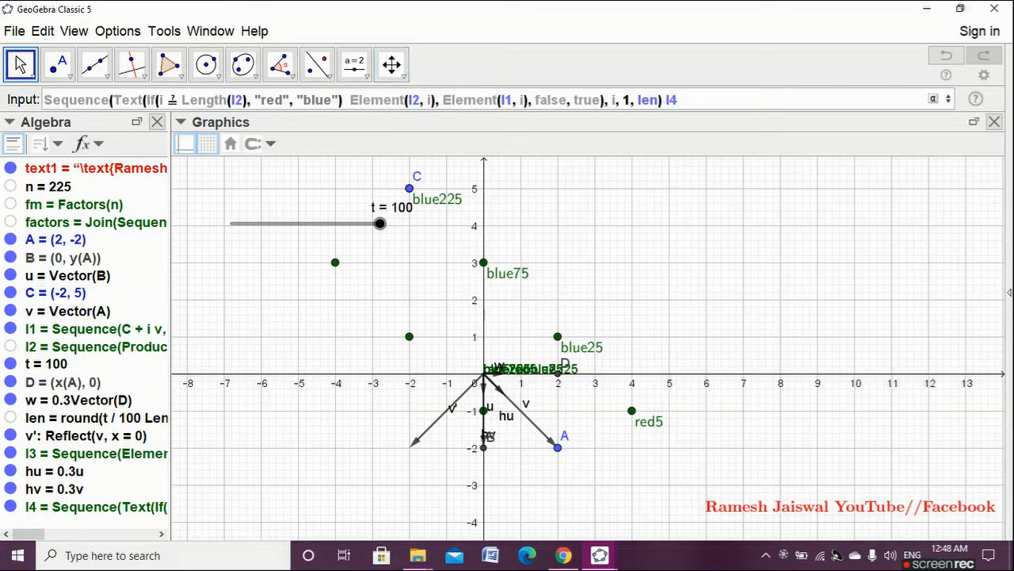
key("BackSpace")
key("BackSpace")
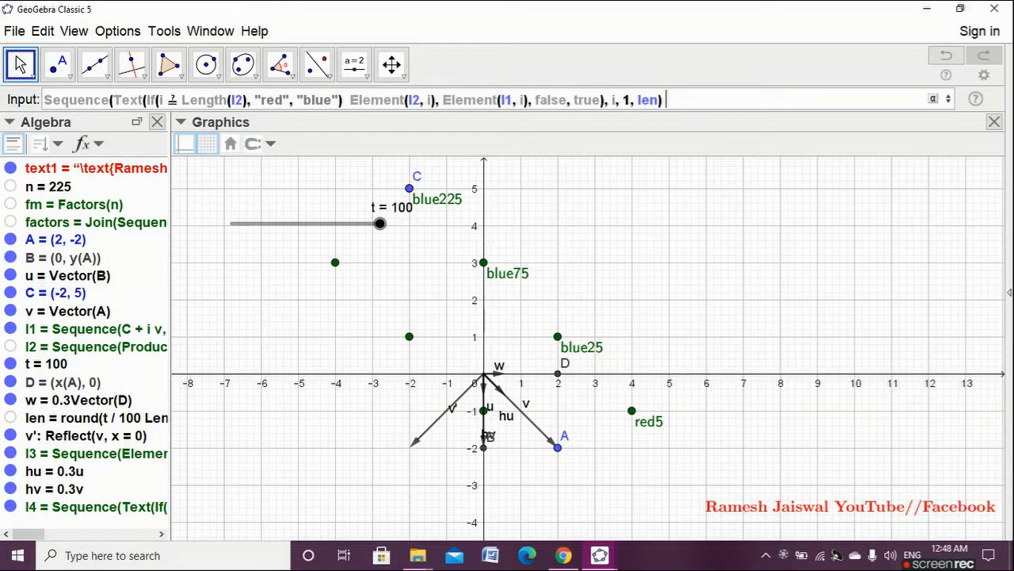
type("(")
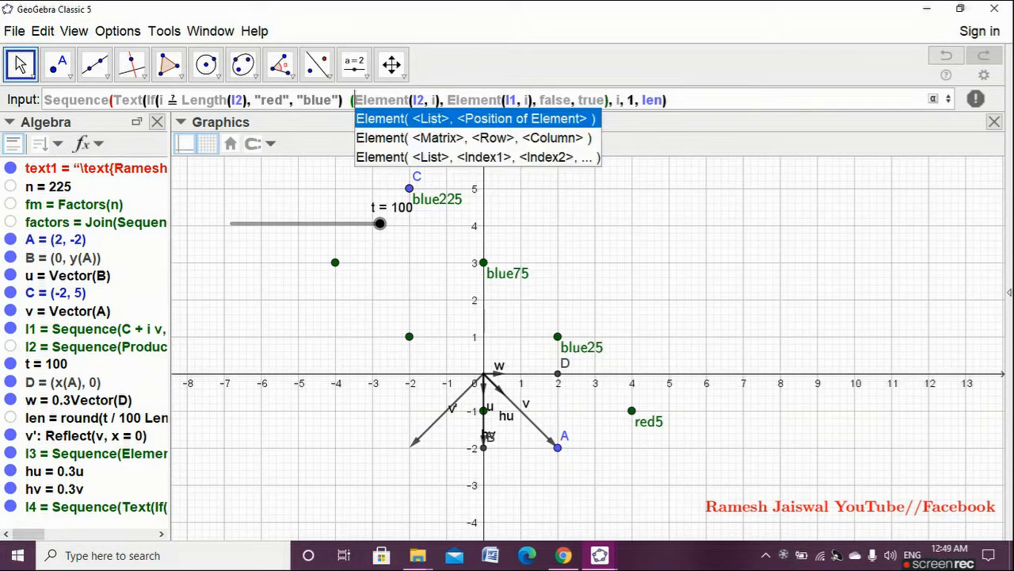
left_click(440, 101)
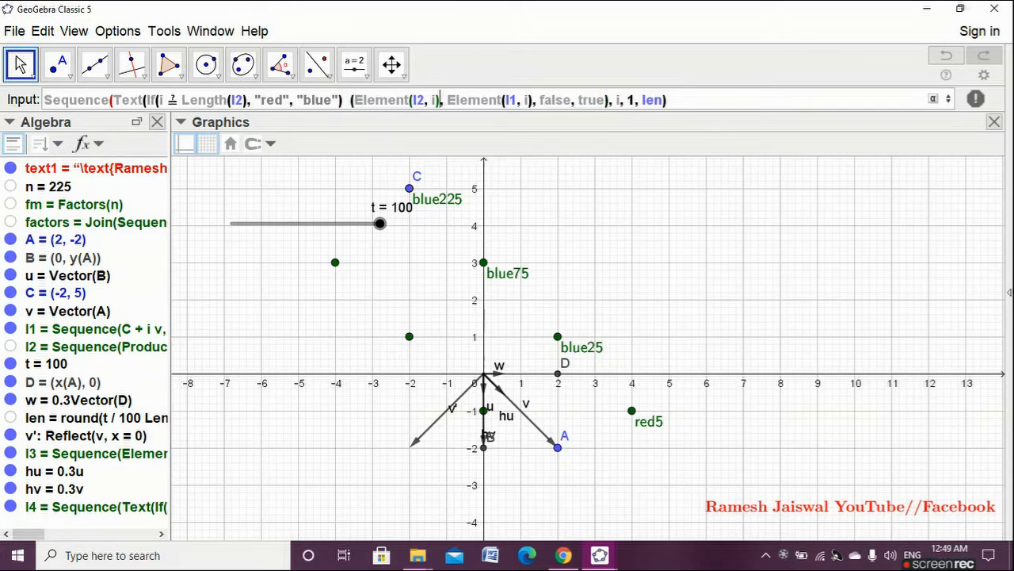
type(")")
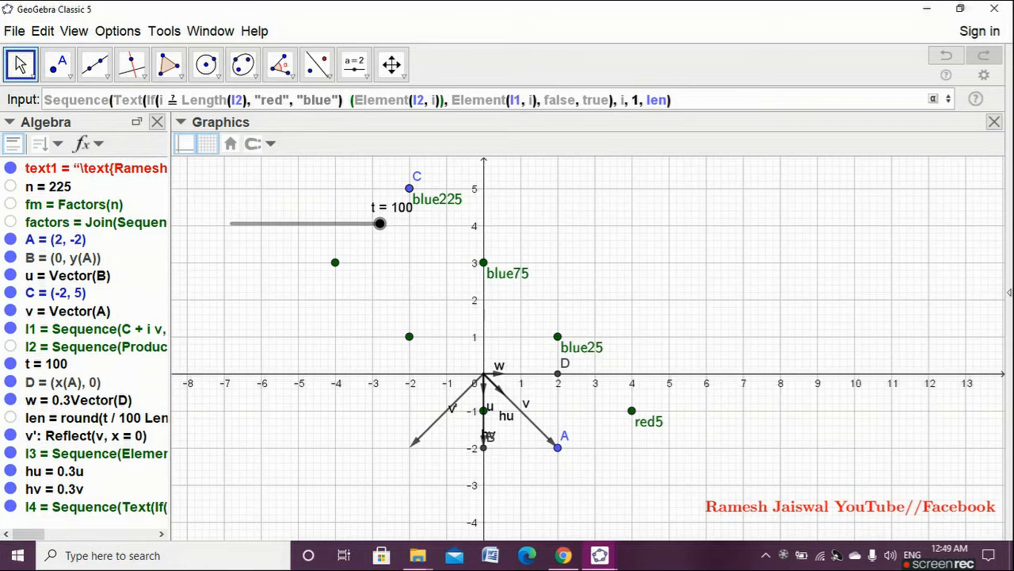
key("Return")
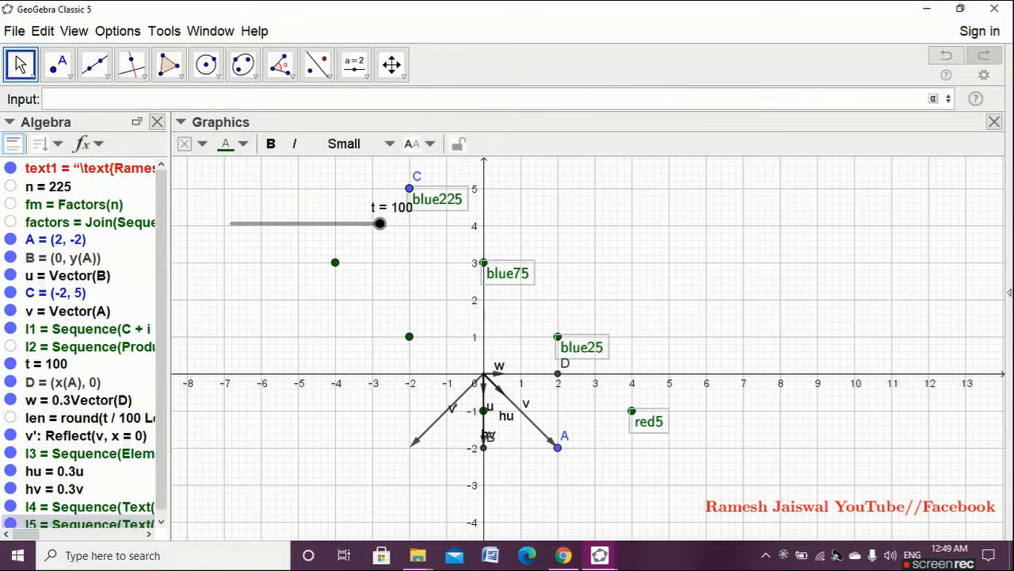
Delete the duplicate text sequence l5.
left_click(262, 396)
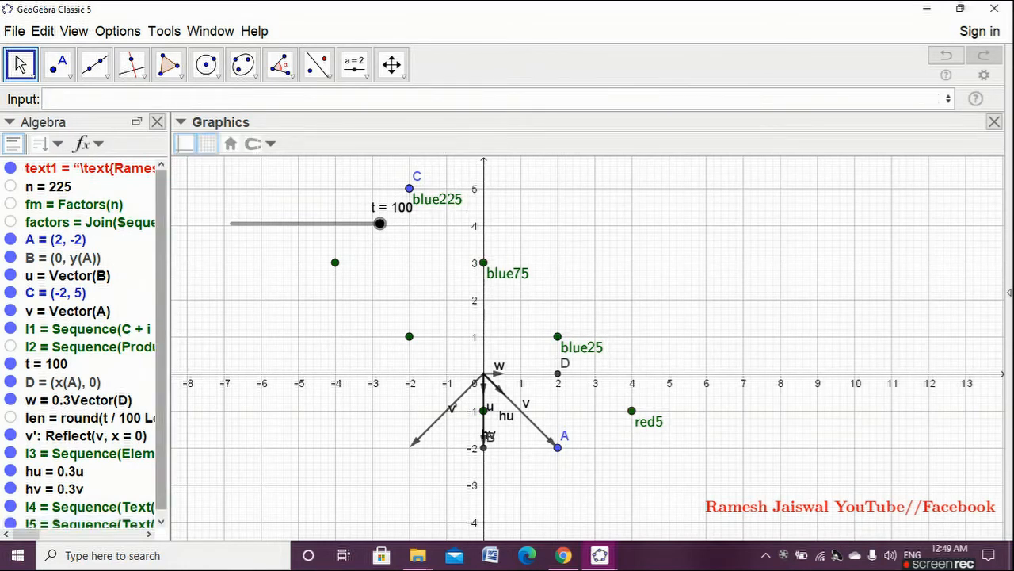
left_click_drag(162, 380, 162, 390)
left_click(93, 519)
right_click(93, 518)
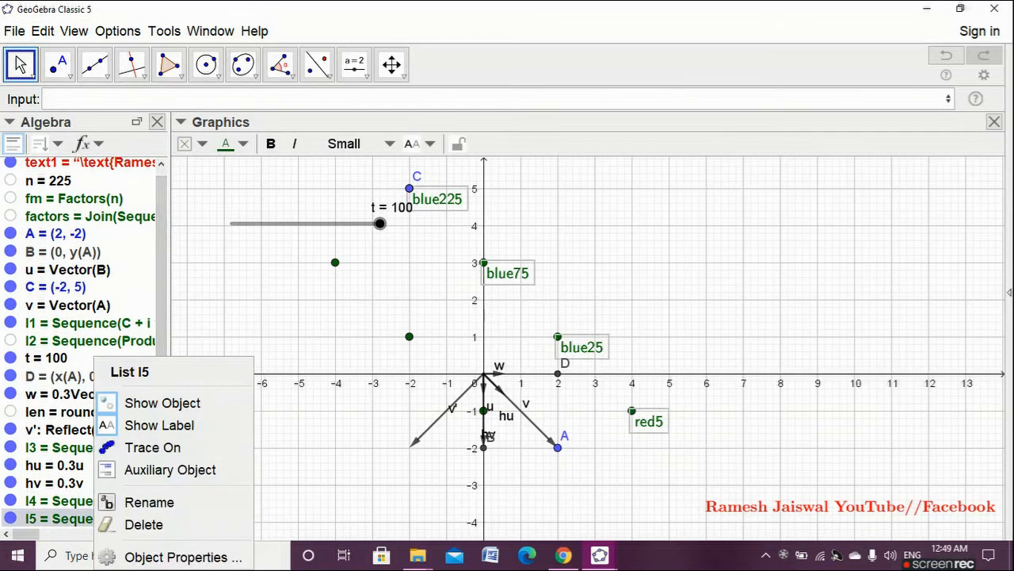
left_click(143, 524)
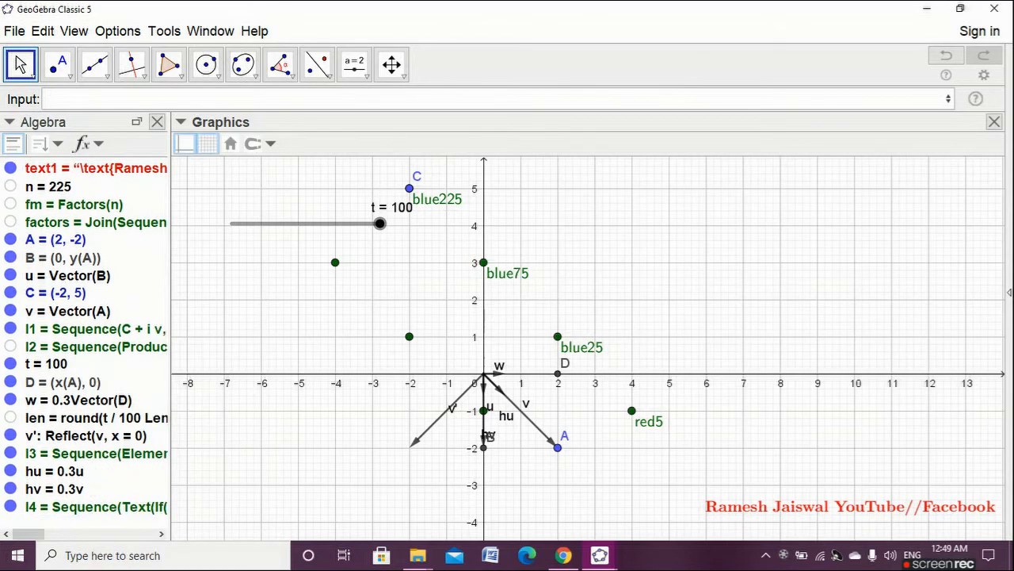
Delete the text sequence l4.
double_click(96, 506)
left_click(130, 504)
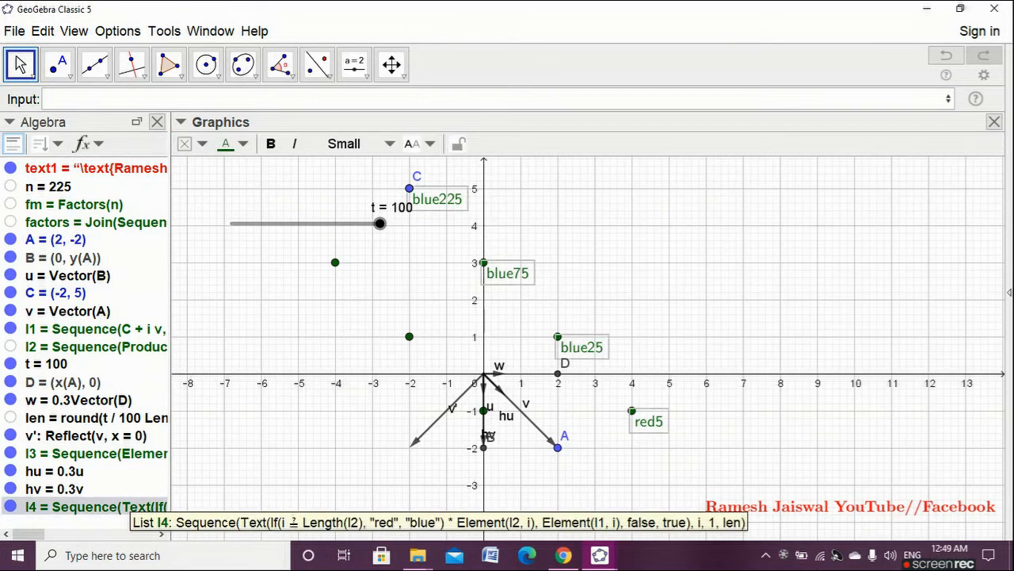
right_click(130, 507)
left_click(163, 523)
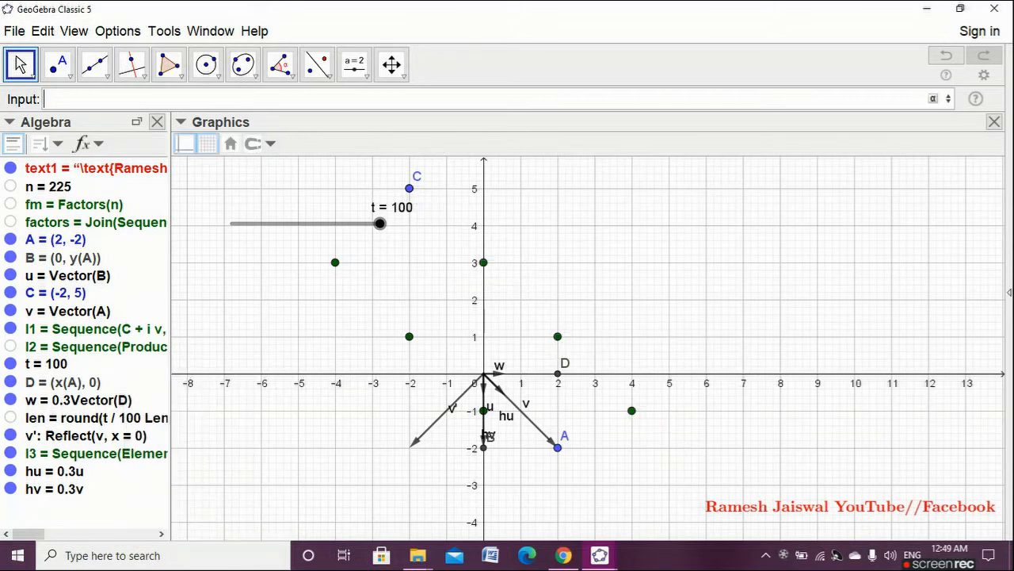
Re-enter the copied text sequence definition with its "red"/"blue" If condition and put "\"+ directly in front of If.
type("Sequence(Text(If(i ≟ Length(l2), \"red\", \"blue\") * Element(l2, i), Element(l1, i), false, true), i, 1, len) l4")
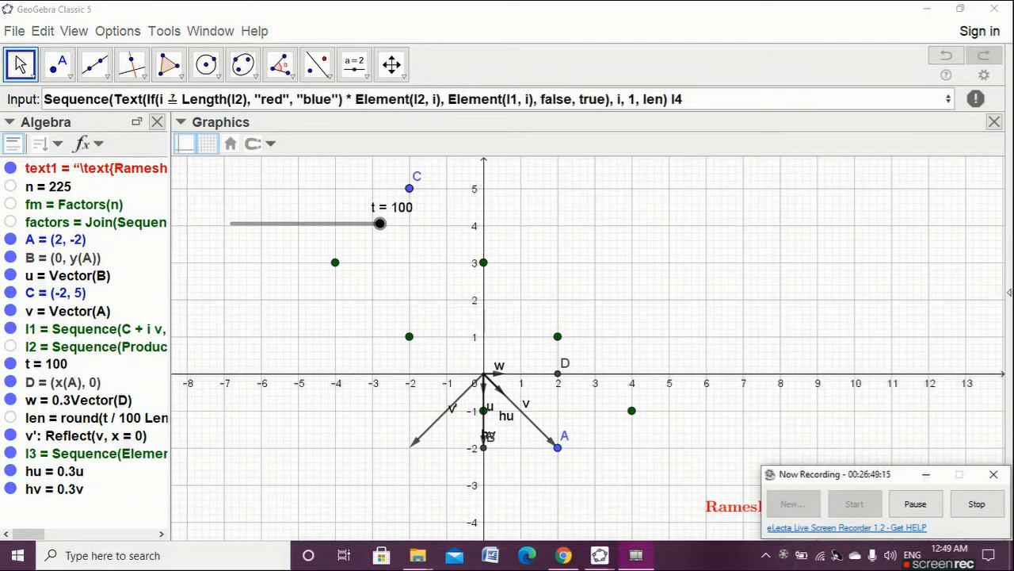
left_click(915, 504)
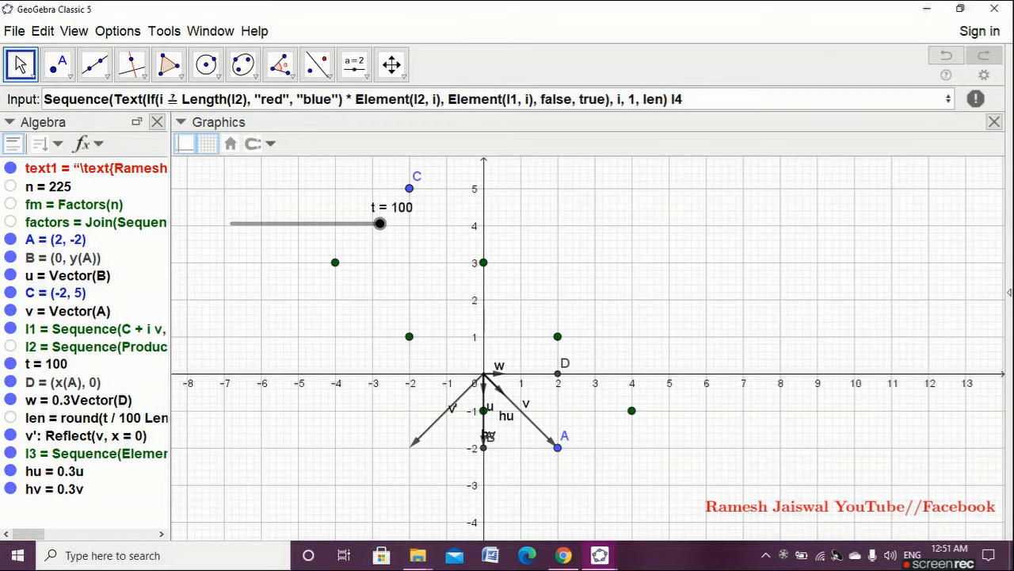
left_click(143, 100)
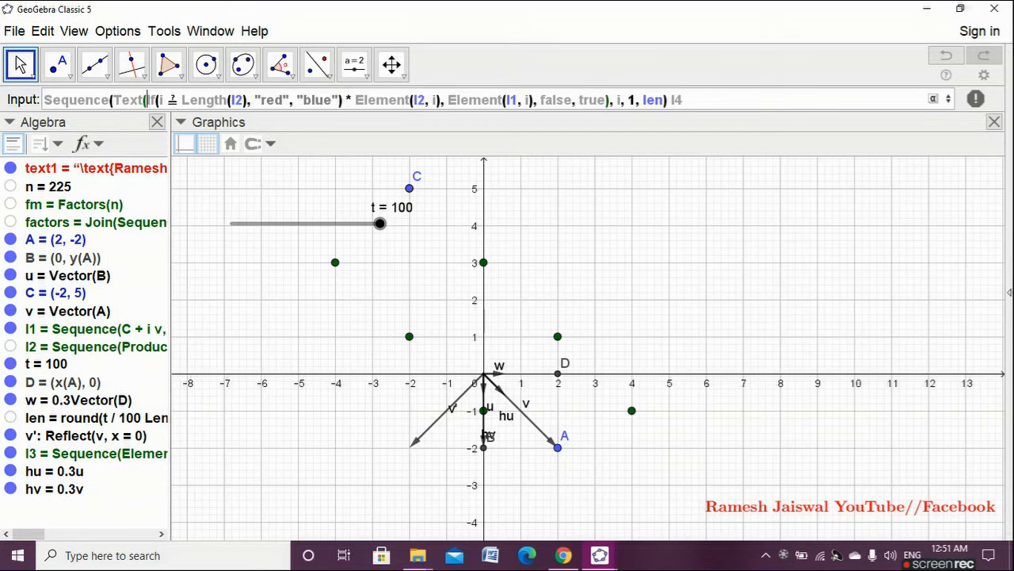
type("\"")
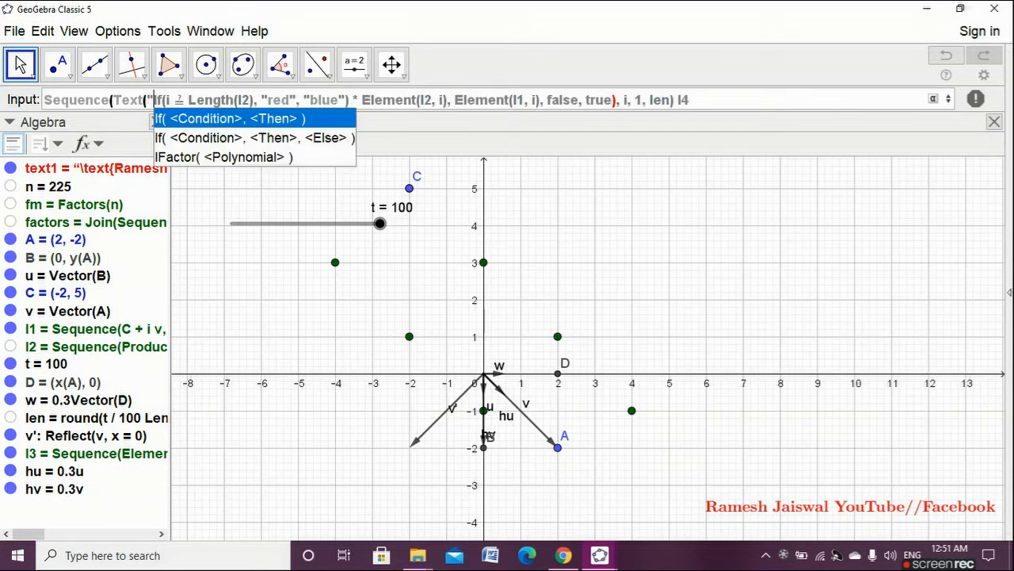
type("\\")
key("BackSpace")
type("\\")
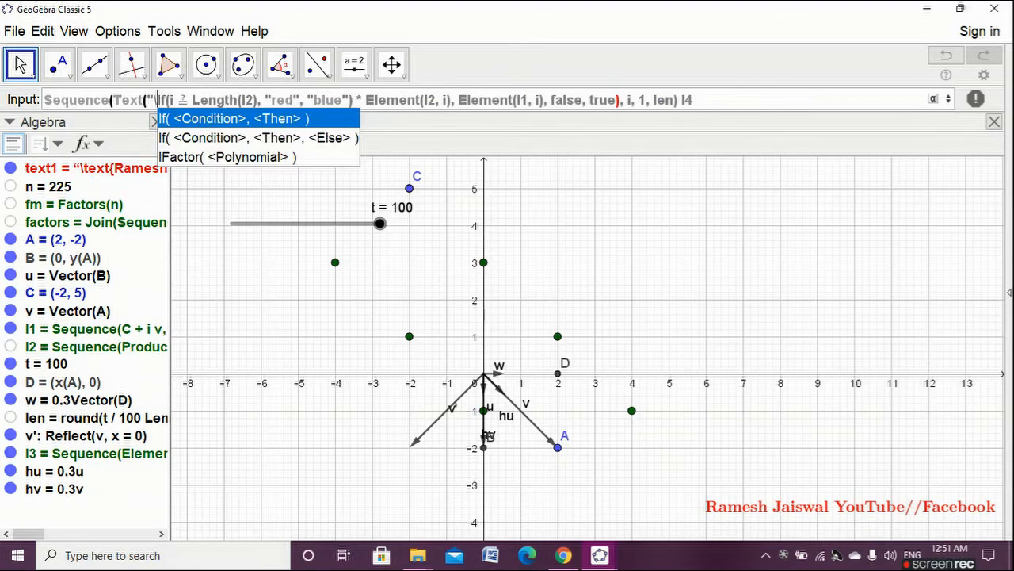
type("\"")
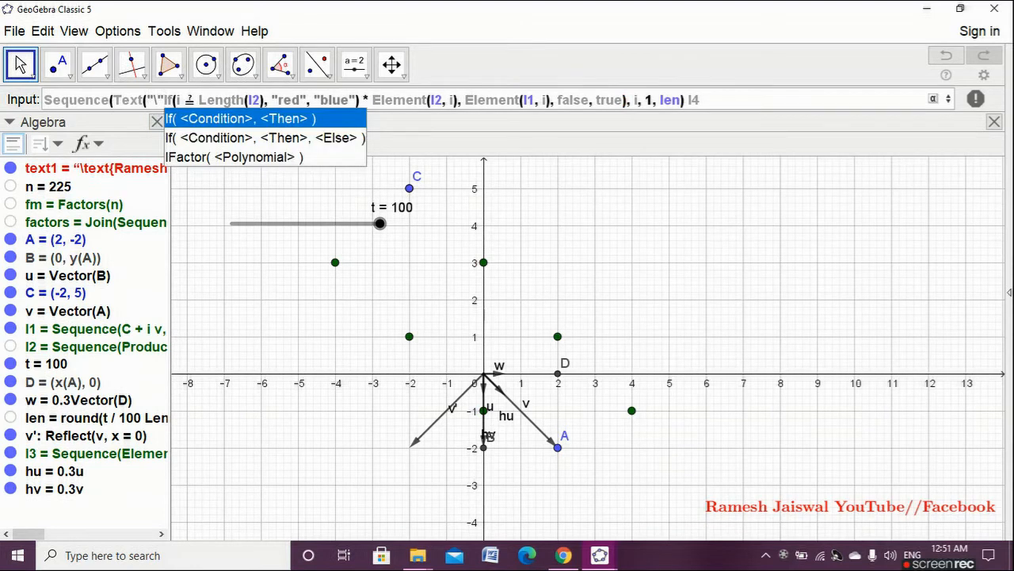
type("+")
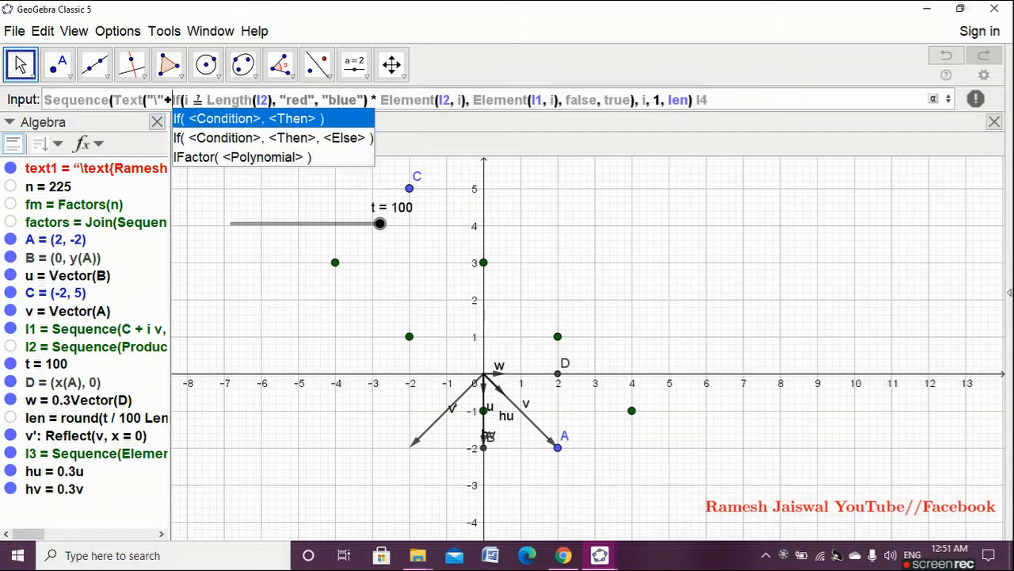
Remove the trailing l4 from the definition and create the coloured number text sequence.
left_click(712, 100)
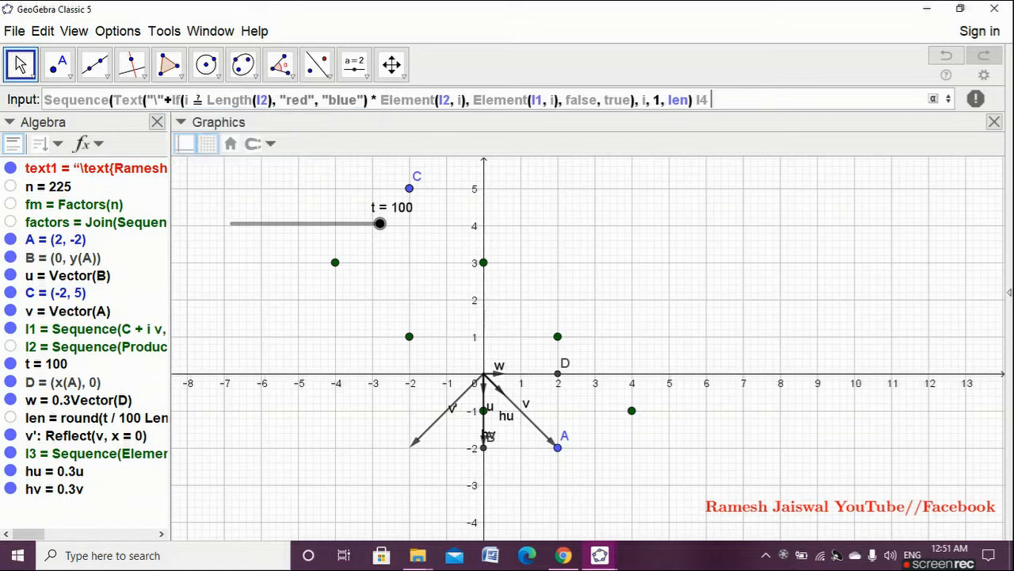
key("BackSpace")
key("BackSpace")
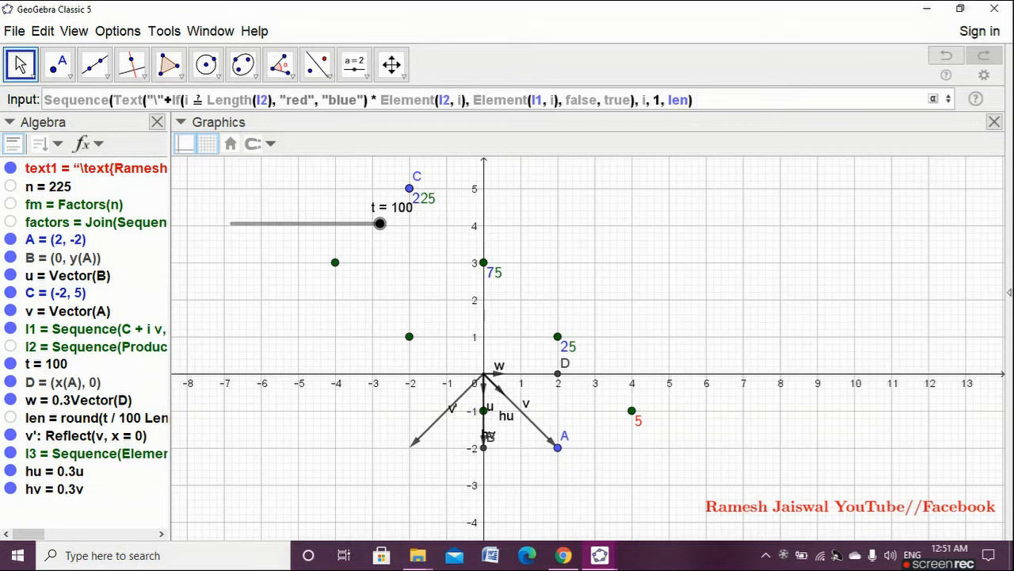
key("Return")
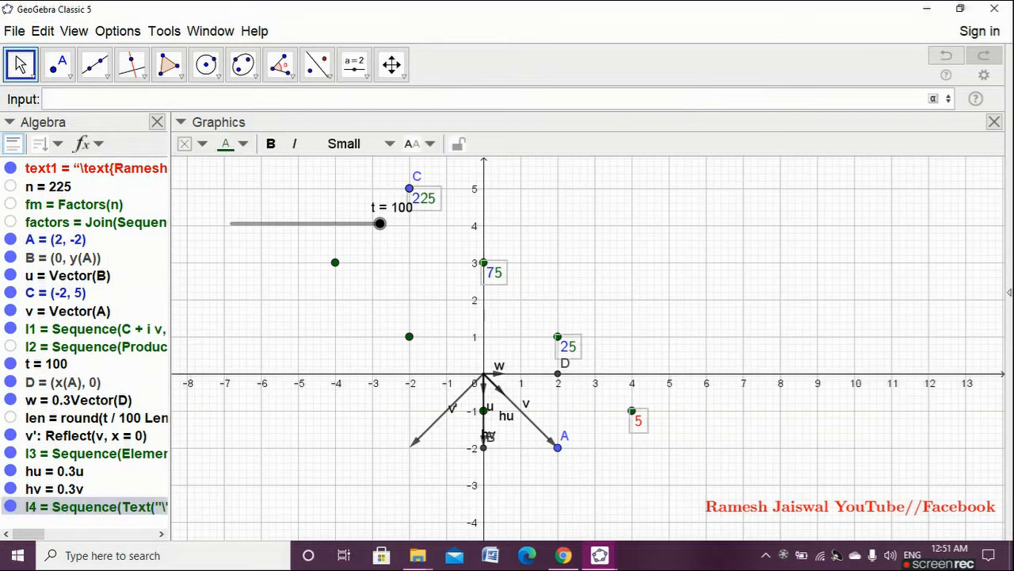
Make the number texts of sequence l4 bold.
left_click(682, 301)
mouse_move(681, 301)
left_mouse_down()
mouse_move(700, 301)
mouse_move(686, 301)
left_mouse_up()
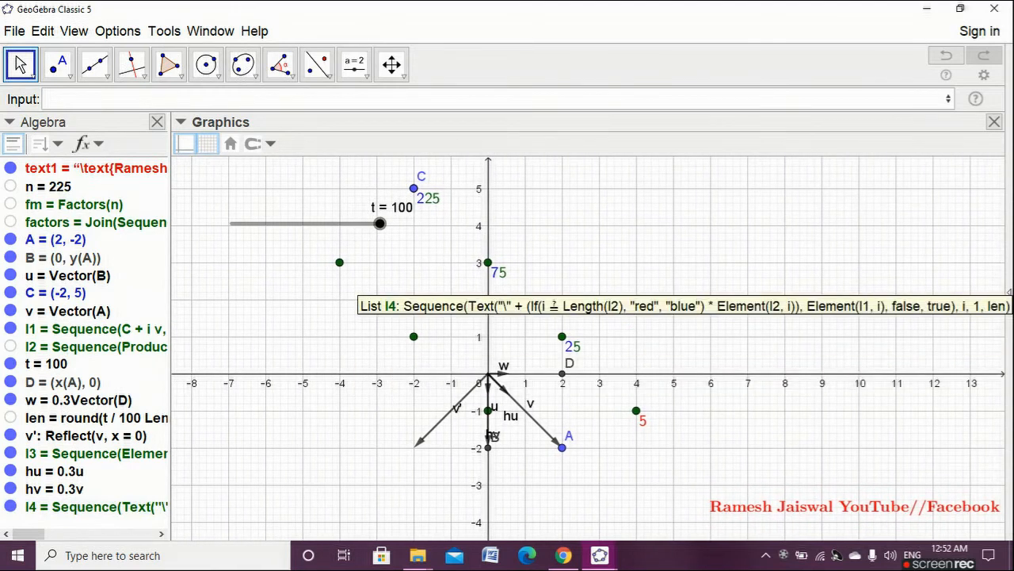
left_click(429, 203)
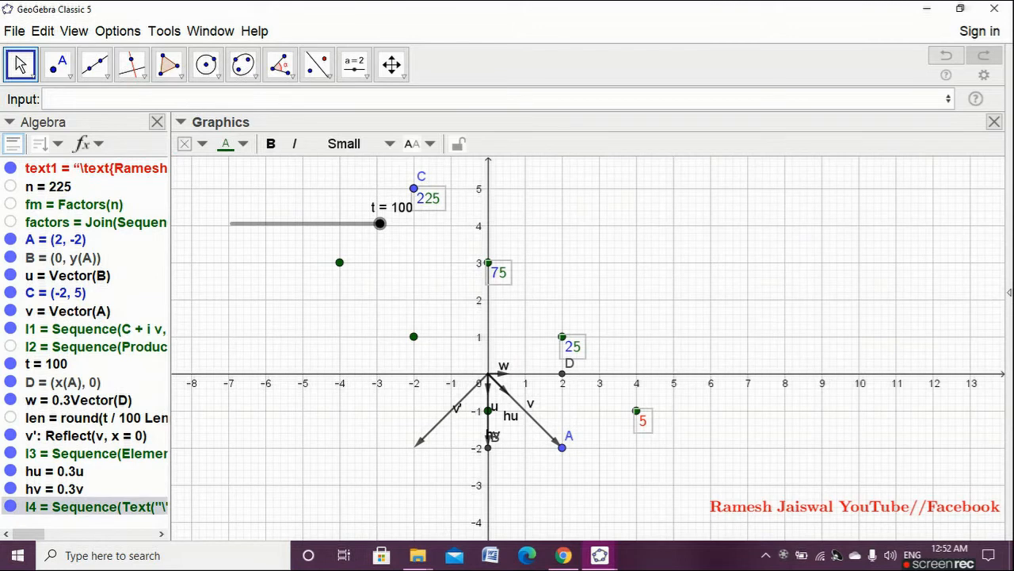
left_click(270, 144)
left_click(270, 143)
left_click(270, 144)
left_click(317, 186)
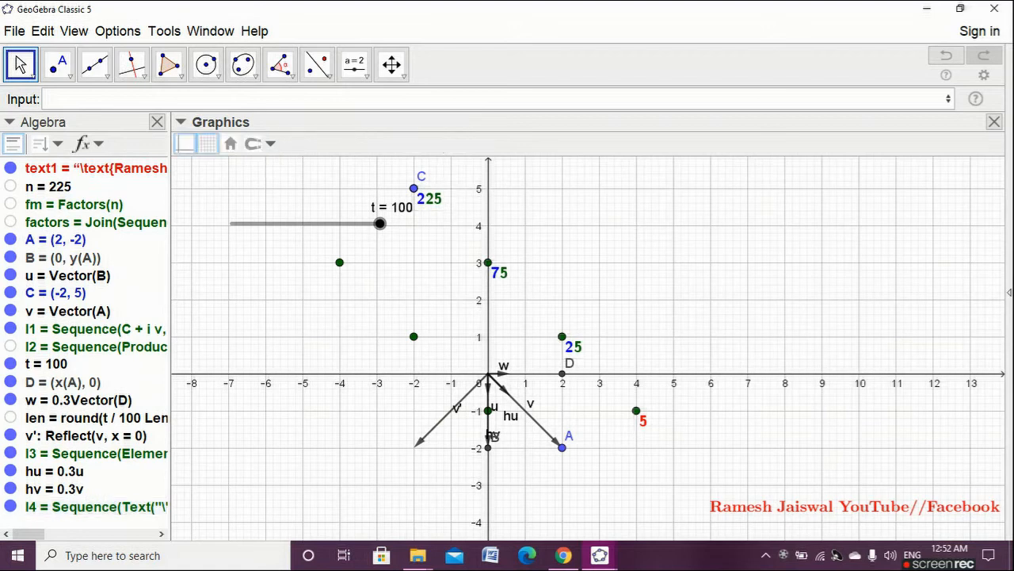
Set the colour of the number texts in l4 to blue.
left_click(429, 200)
left_click(226, 143)
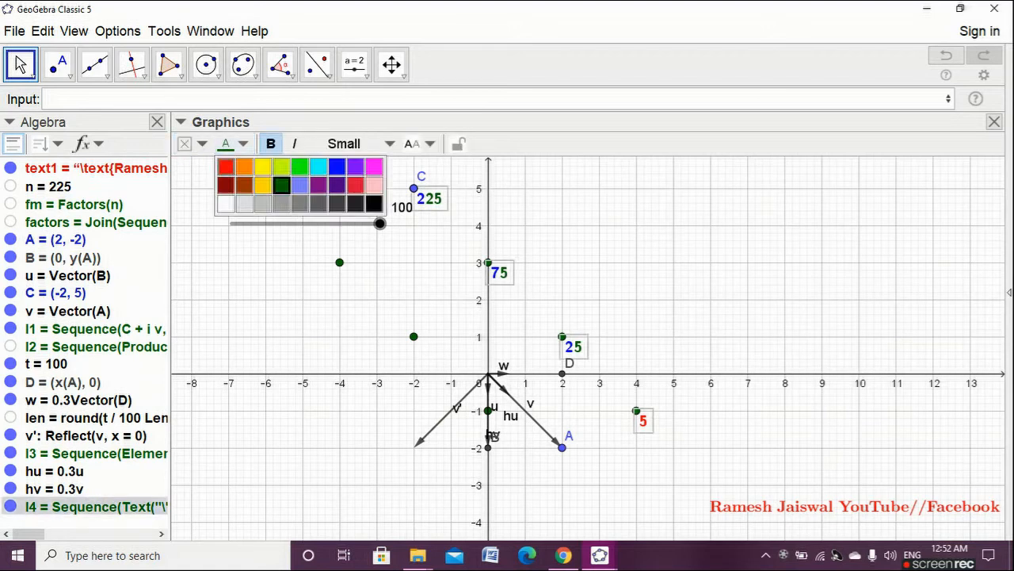
left_click(225, 166)
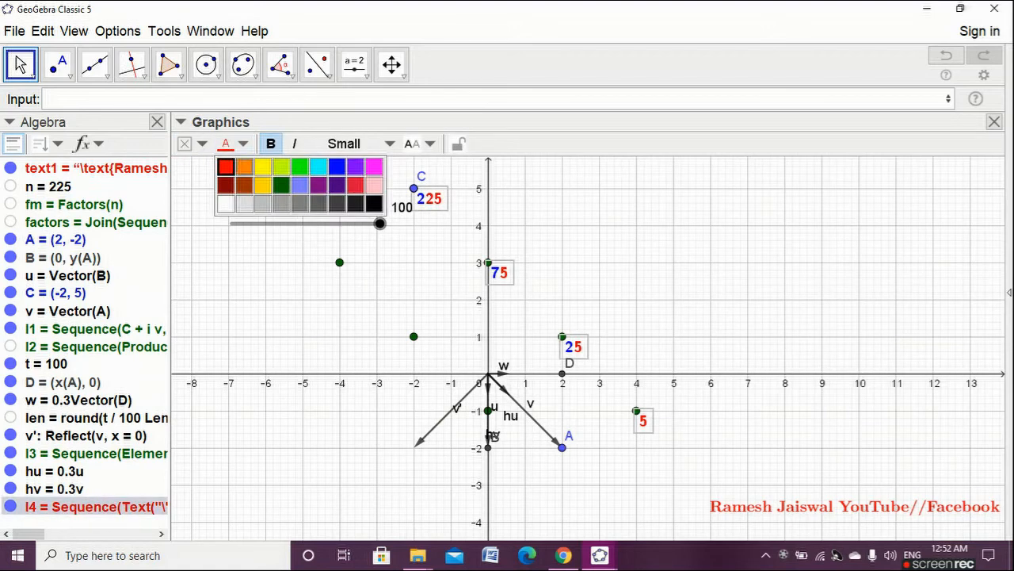
left_click(337, 165)
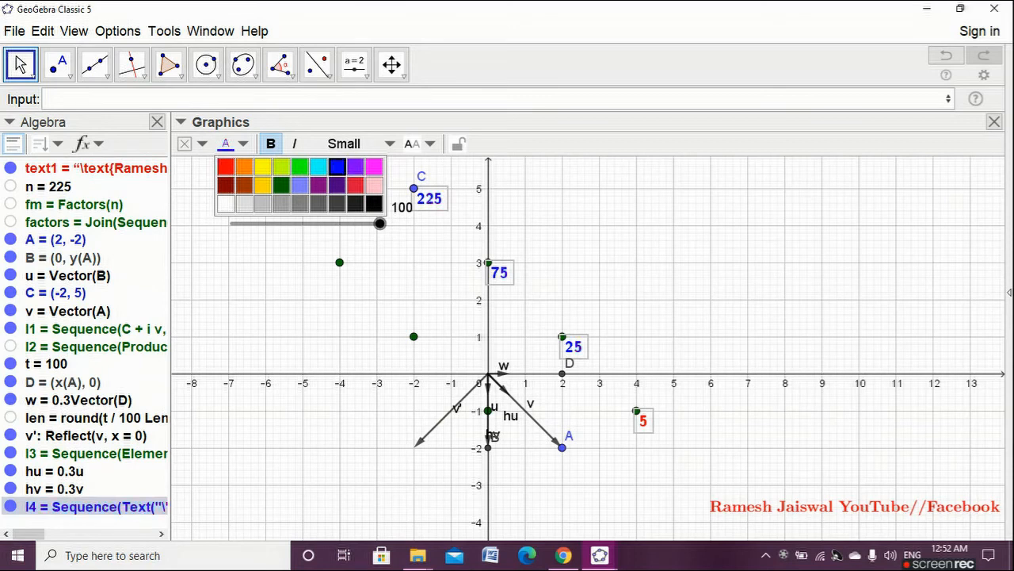
key("Escape")
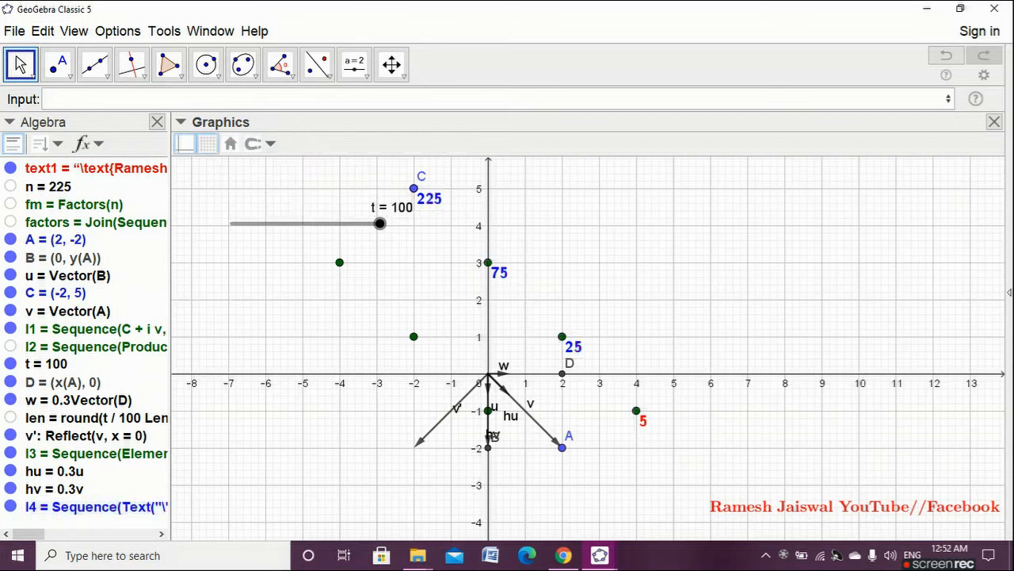
mouse_move(379, 223)
left_mouse_down()
mouse_move(254, 222)
mouse_move(380, 223)
left_mouse_up()
key("Escape")
Begin a new Sequence with expression, variable, start and end values, using a Text whose object starts with "\red(.
left_click(79, 99)
type("seq")
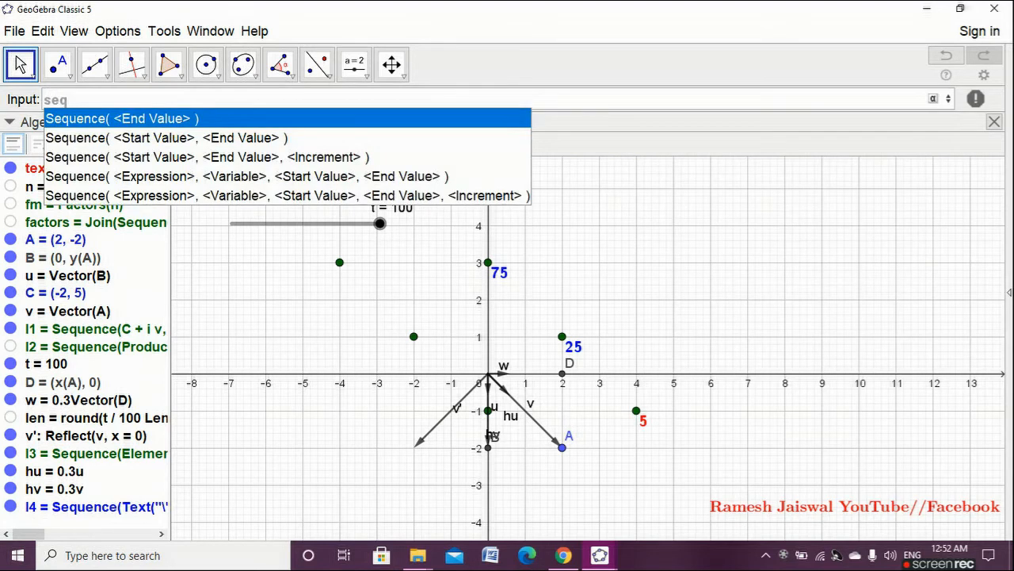
left_click(247, 177)
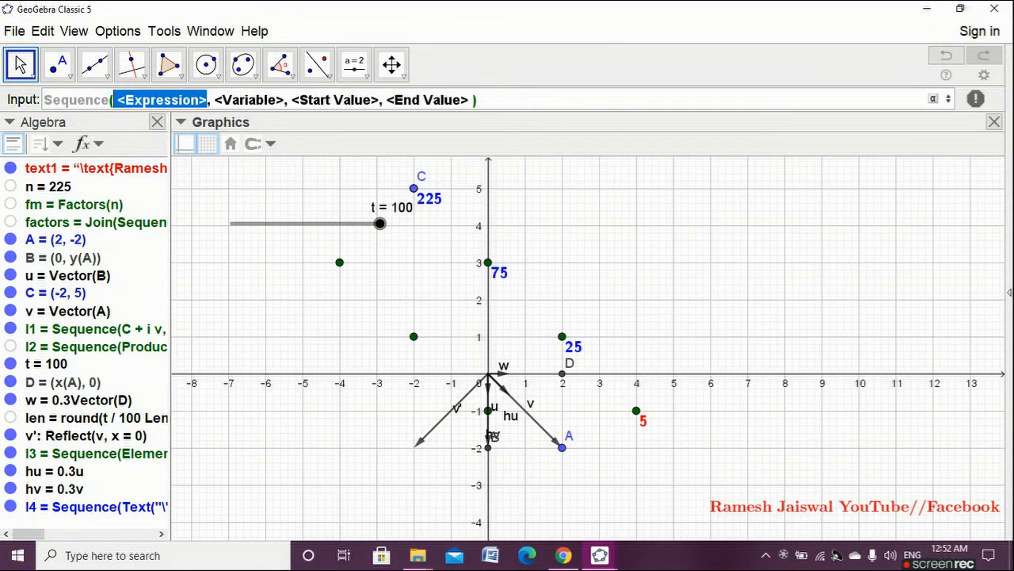
type("text")
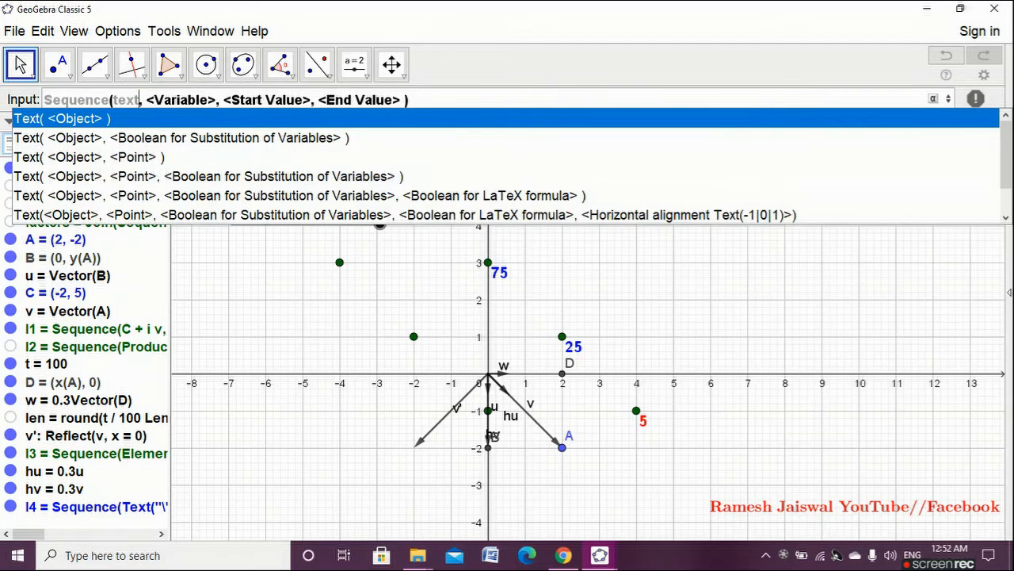
key("Return")
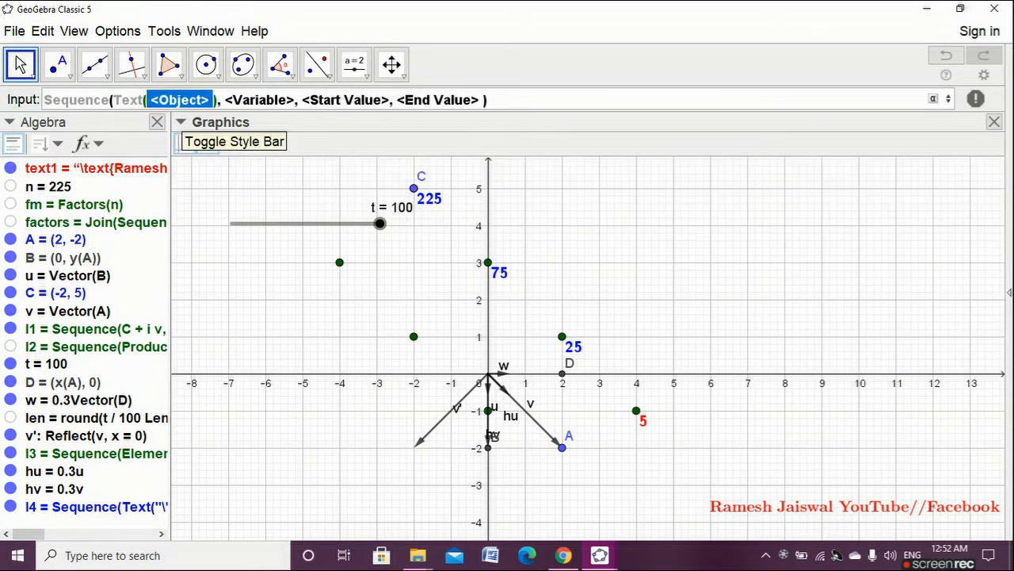
type("\"")
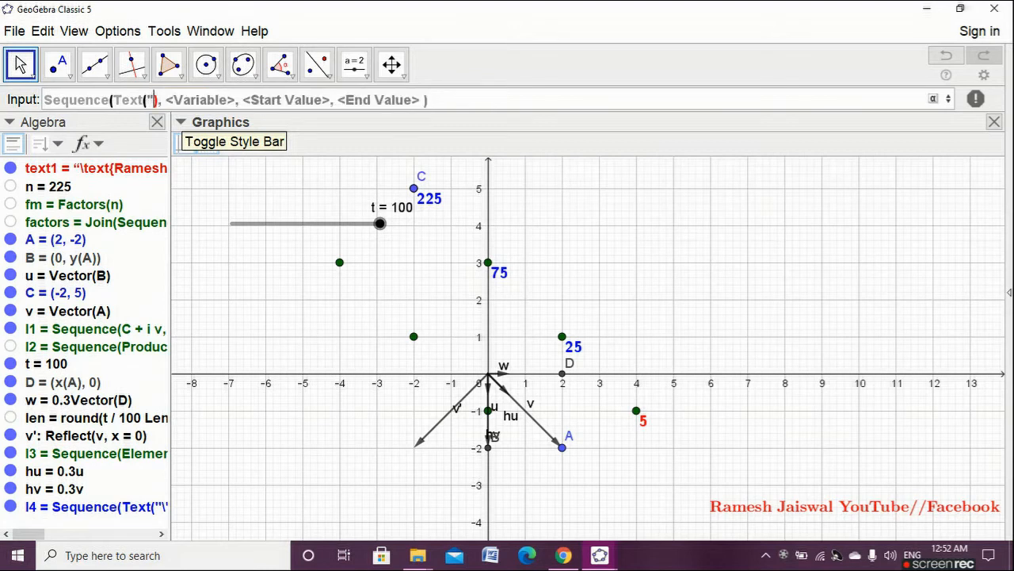
type("\\red")
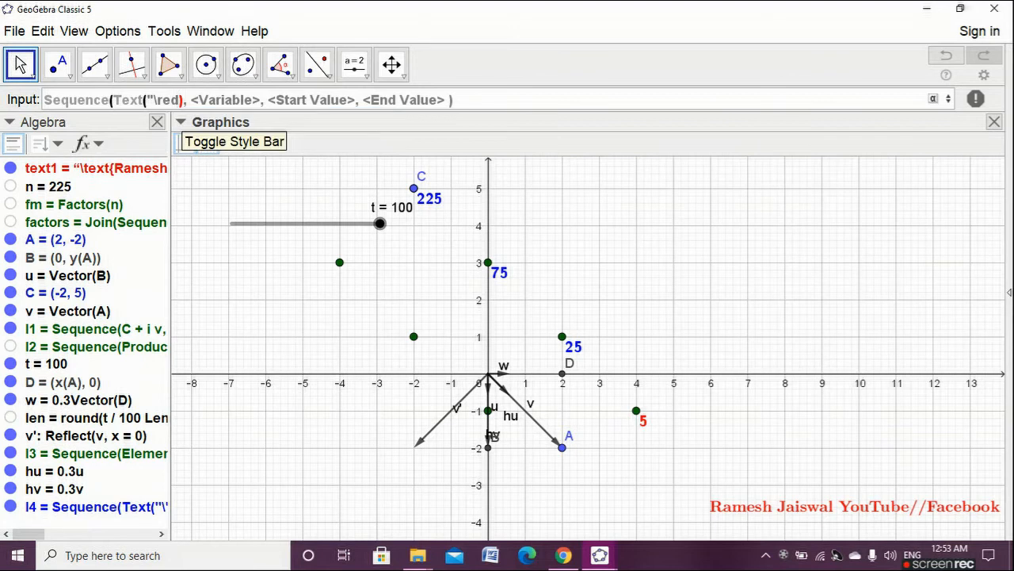
type("(")
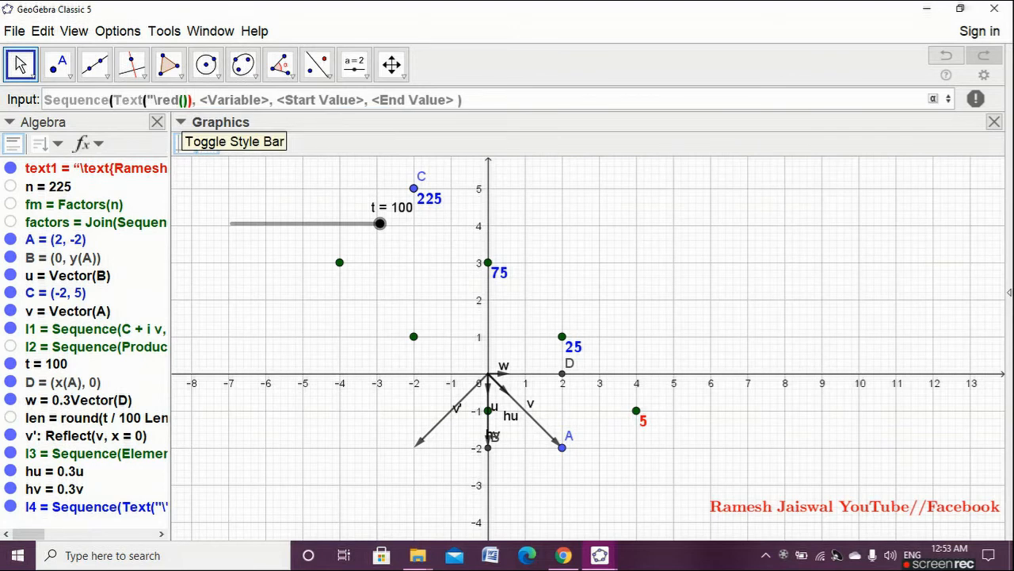
Insert Element(factors, i) inside the \red parentheses as the text content of the new sequence.
type("Elem")
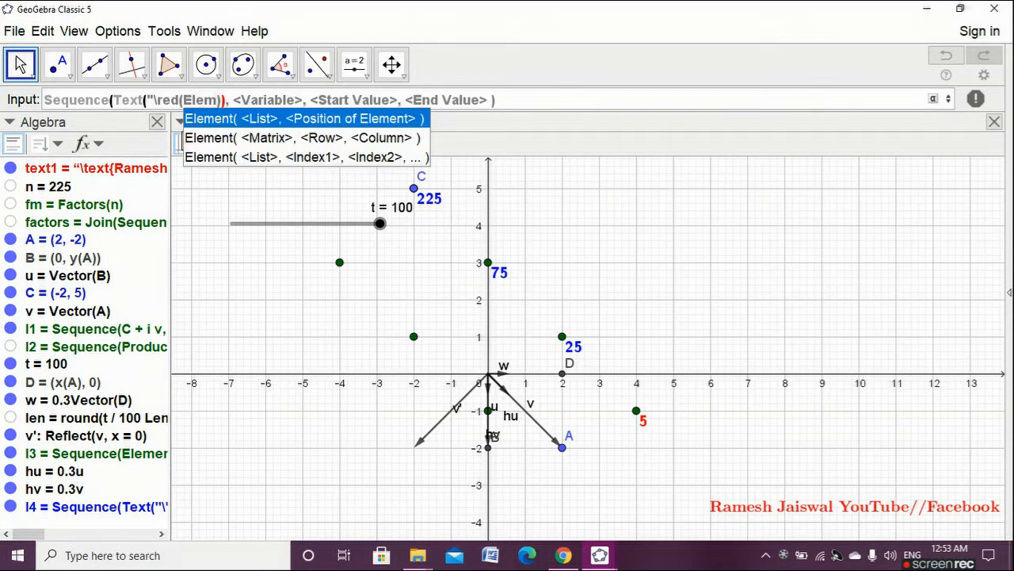
key("Return")
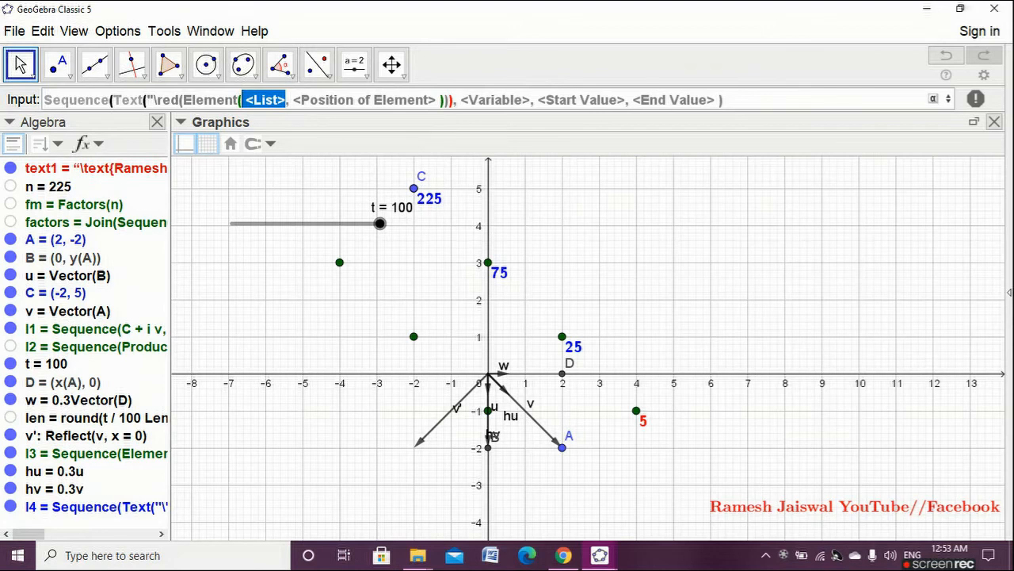
type("facto")
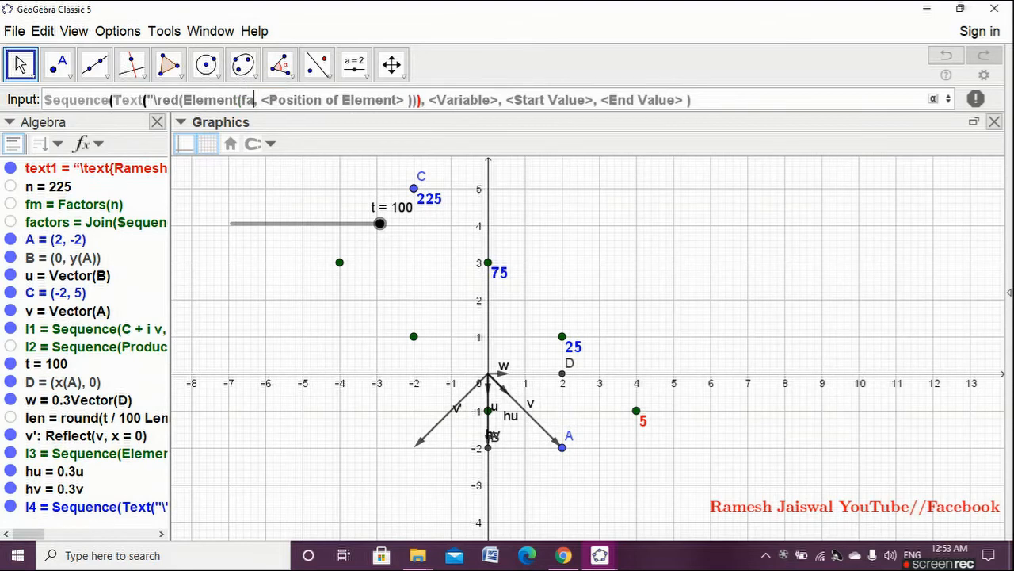
type("rs")
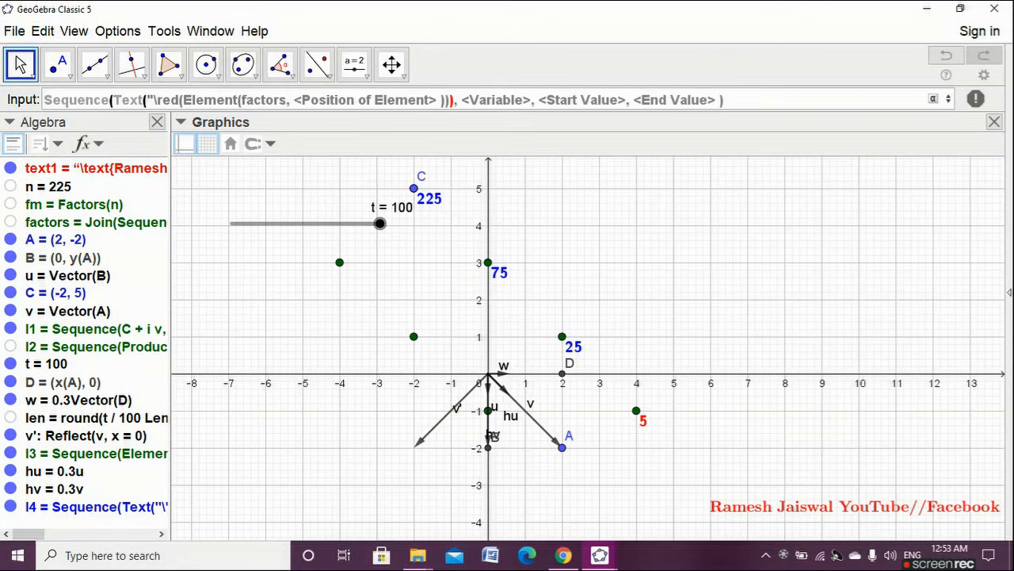
left_click(280, 100)
key("Right")
key("Right")
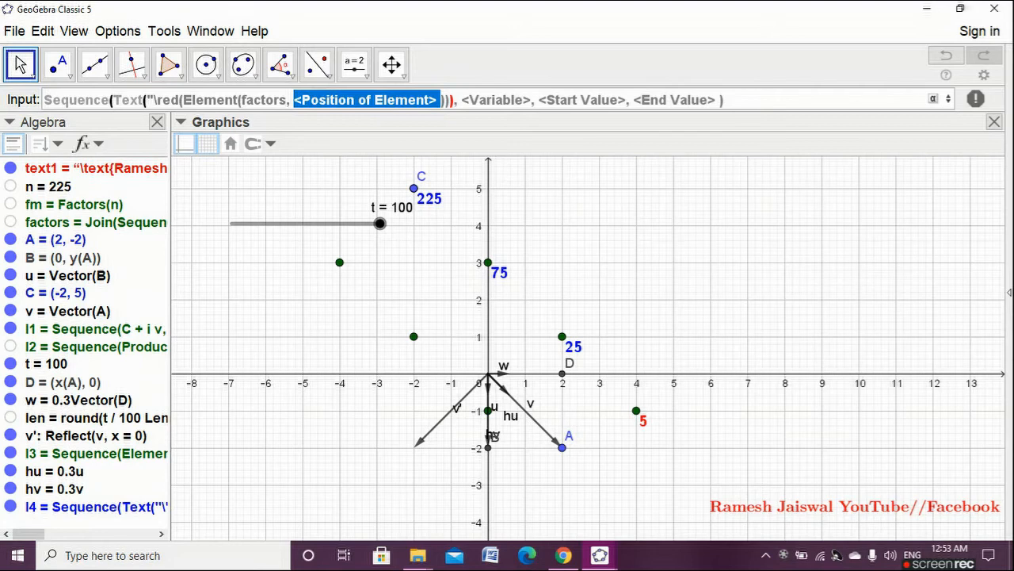
type("i")
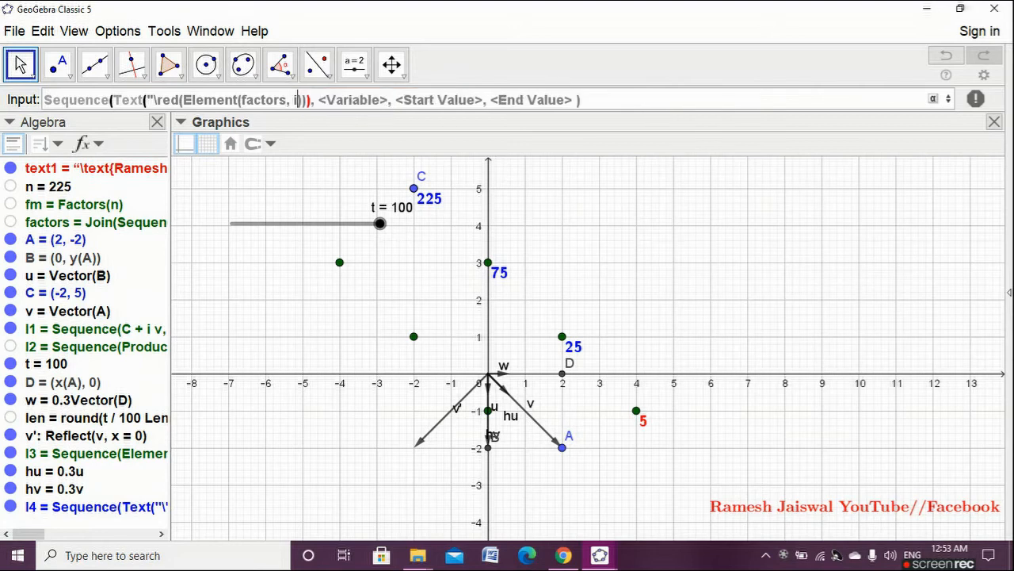
type(")")
key("BackSpace")
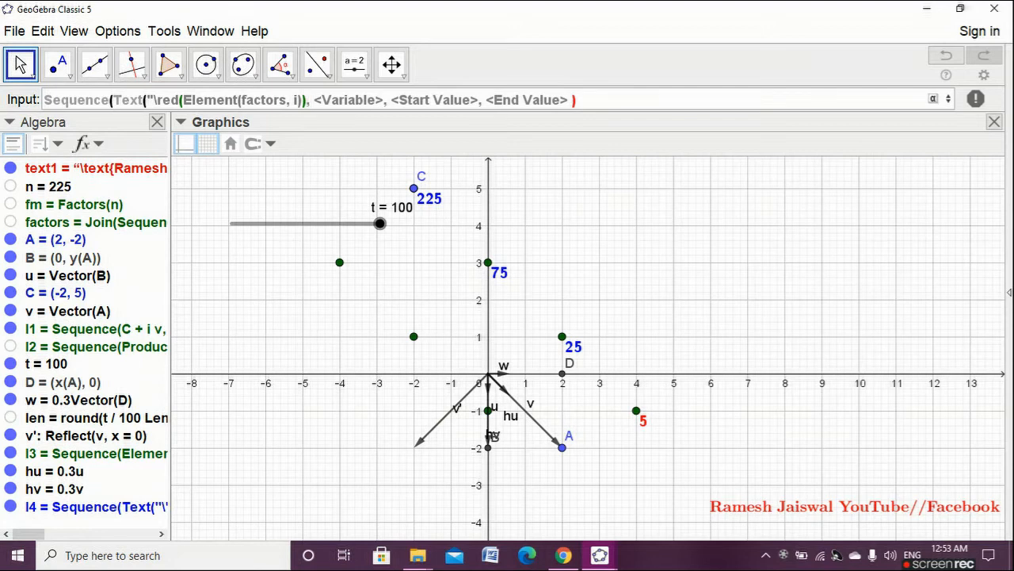
Give Element(l3, i) as the position argument of the red factor text in the new sequence.
key("Tab")
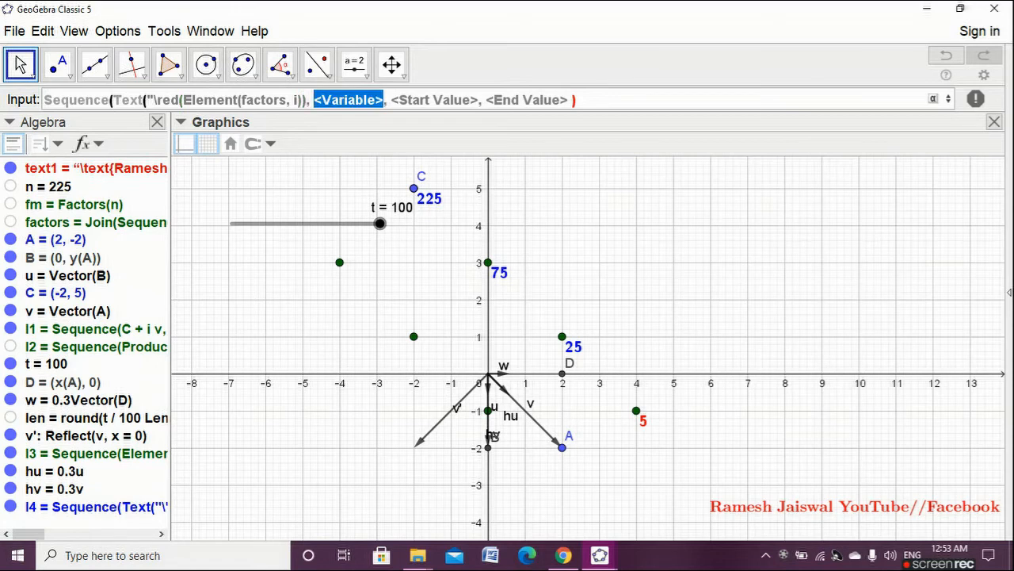
type("Elem")
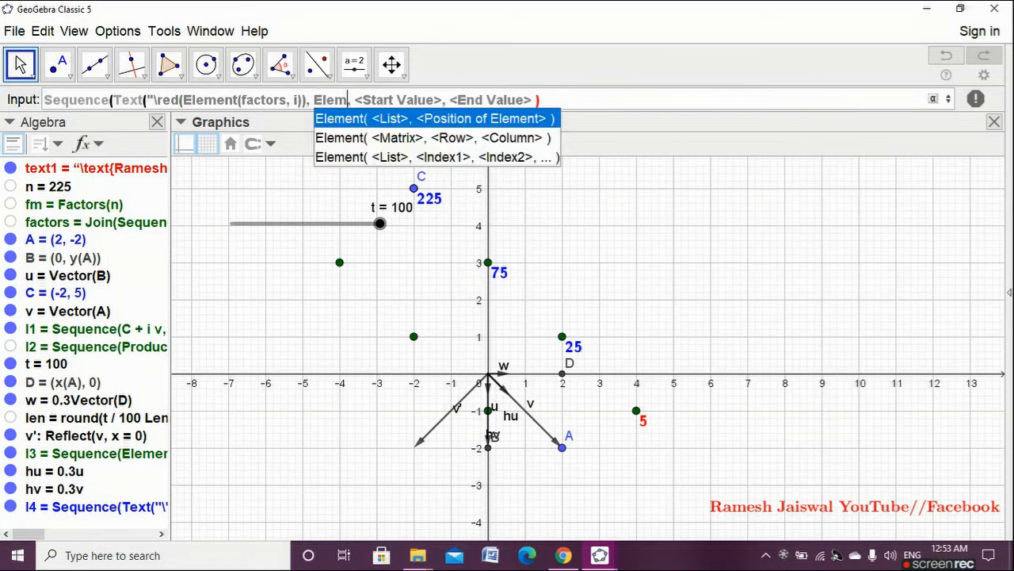
key("Return")
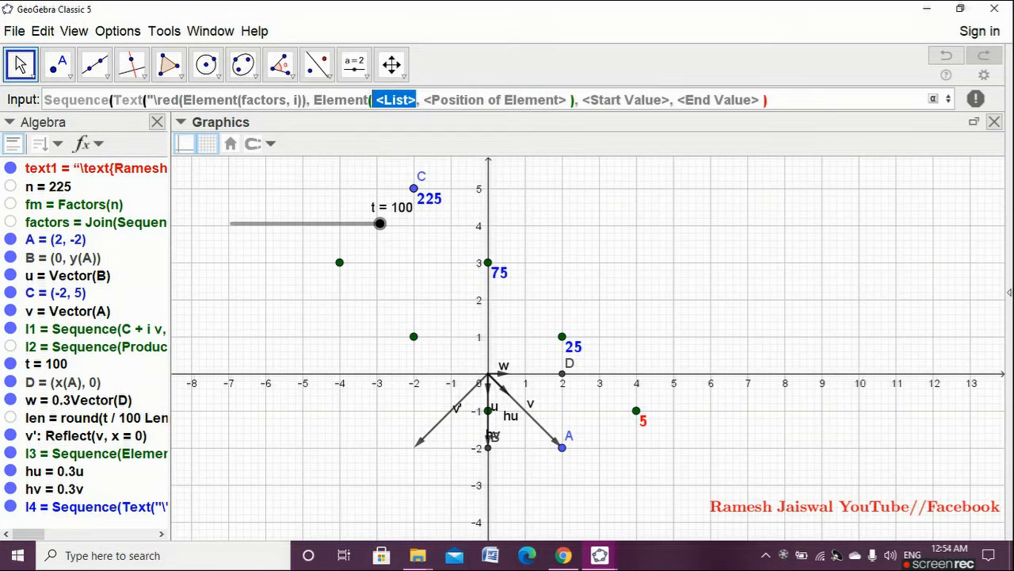
type("l3")
key("Tab")
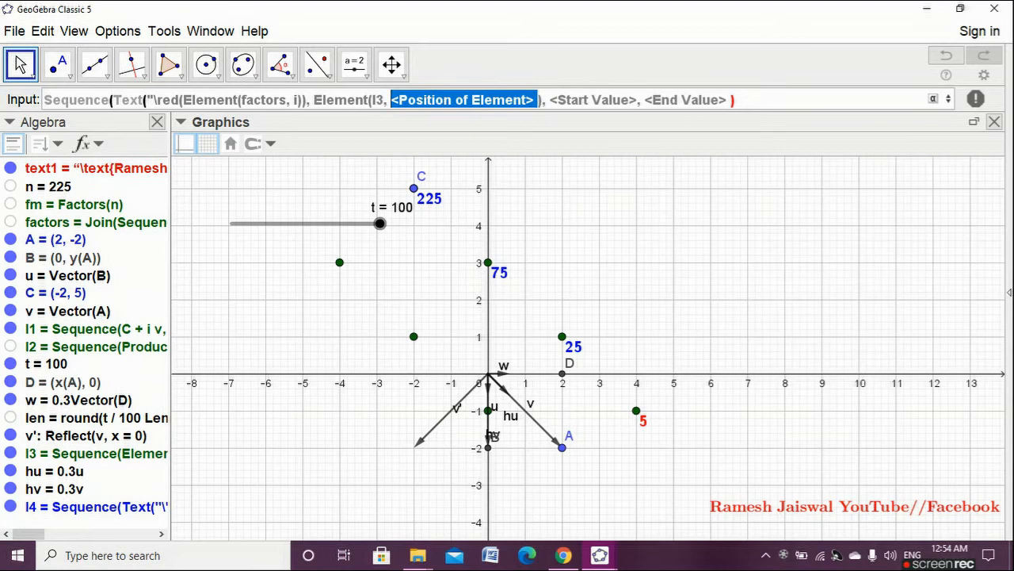
type("i")
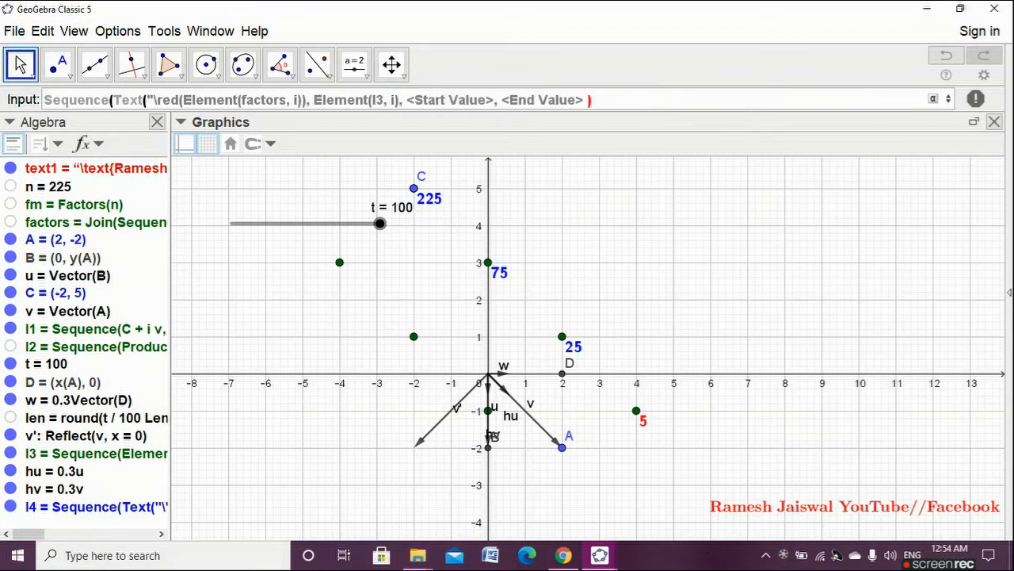
Complete the formula with the Text options false and true, and the Sequence variable i running from 1 to len-1.
key("Tab")
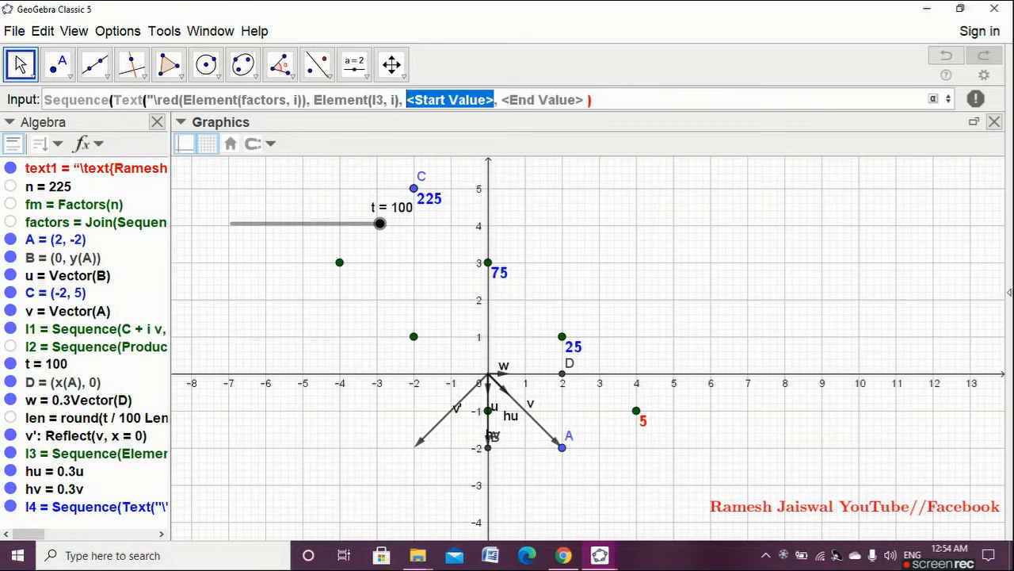
type("false")
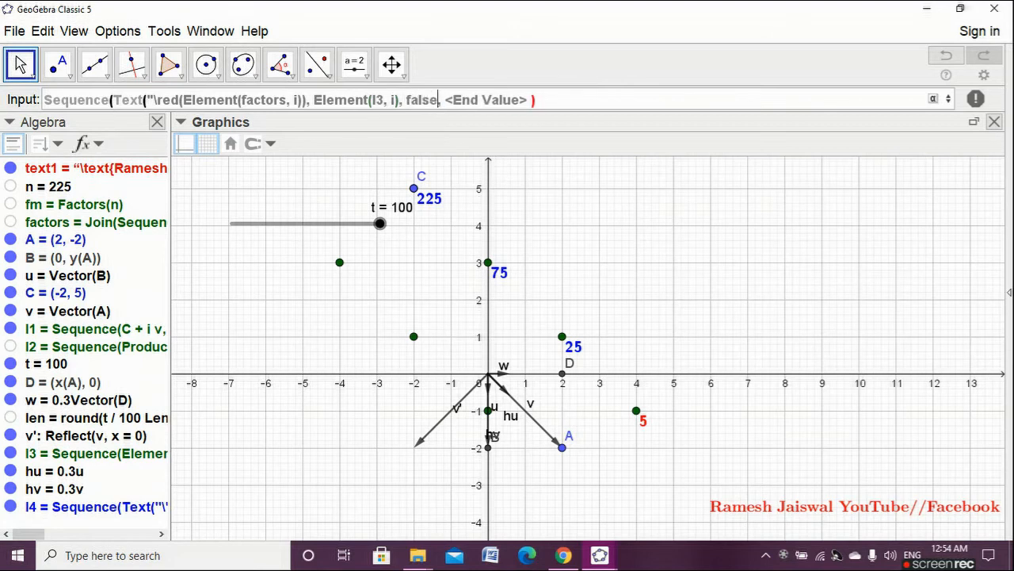
key("Tab")
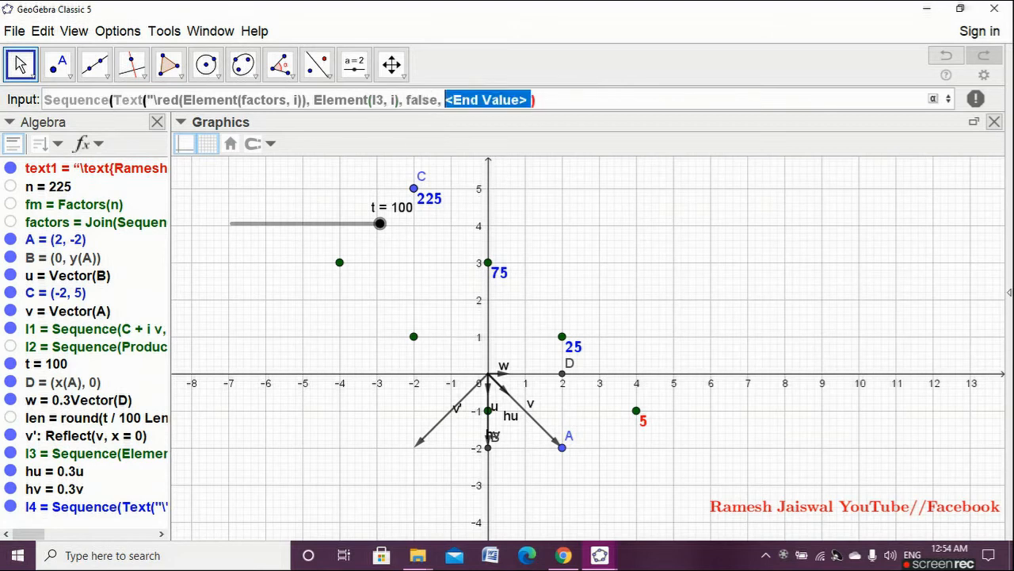
type("true")
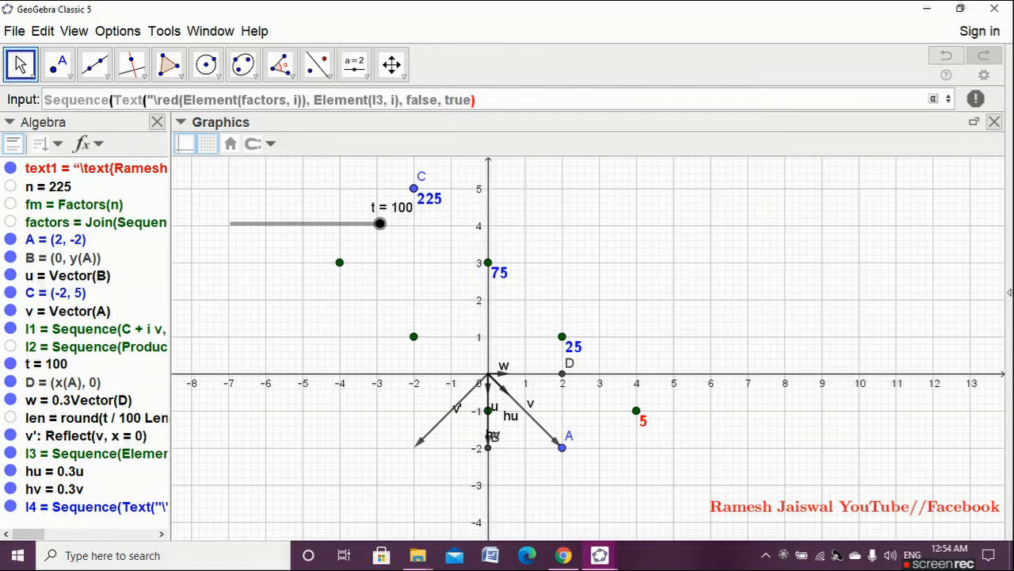
type(",i,1,len-1)")
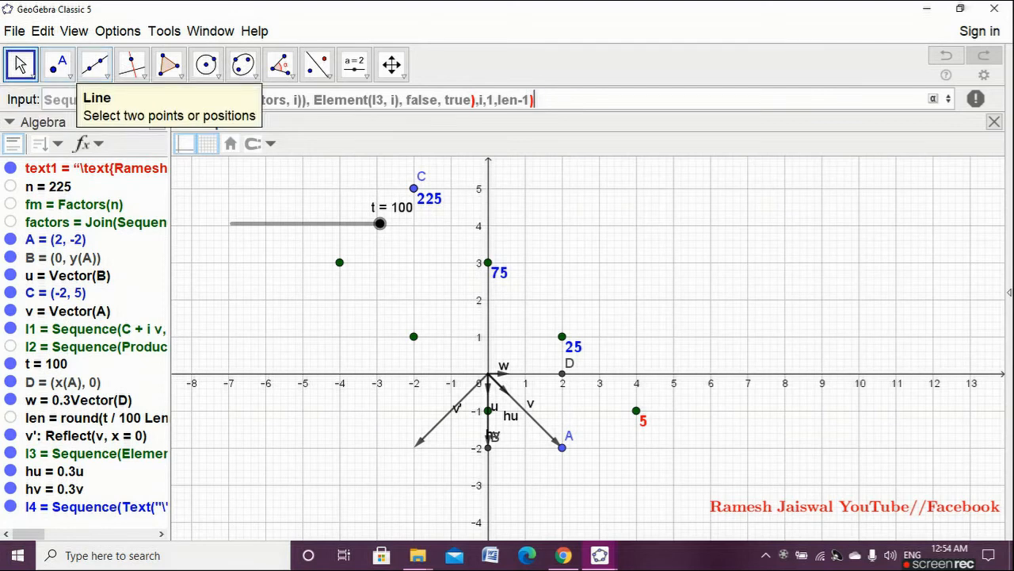
Correct the red label expression to Text("\red"(Element(factors, i)), Element(l3, i), false, true) and create the label sequence.
left_click(184, 99)
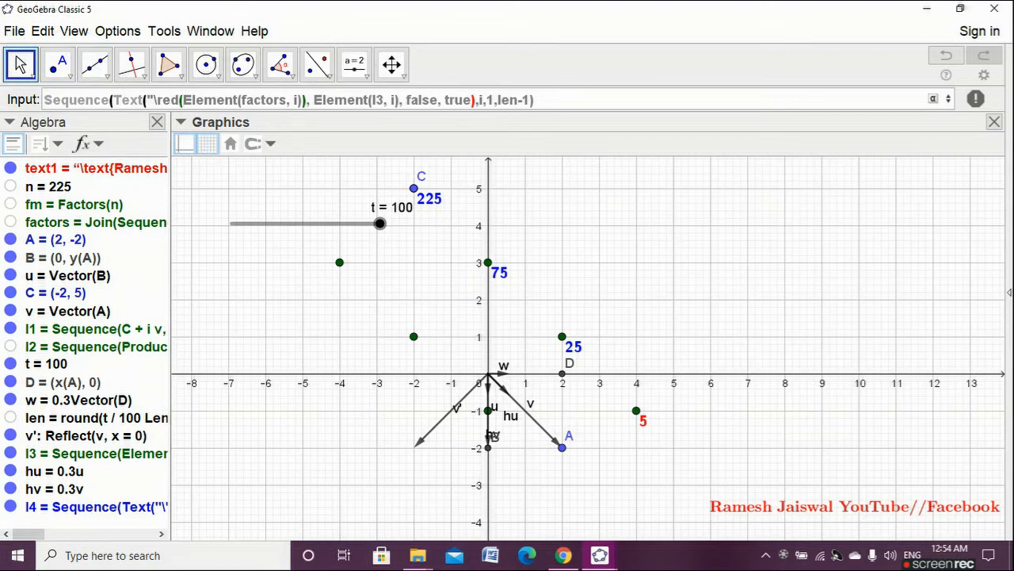
key("BackSpace")
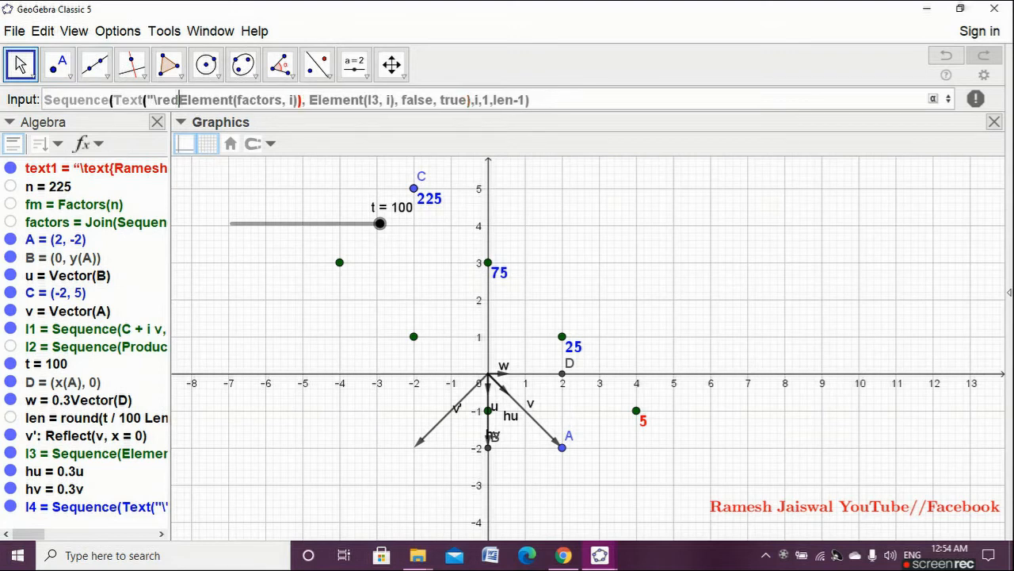
type("\"")
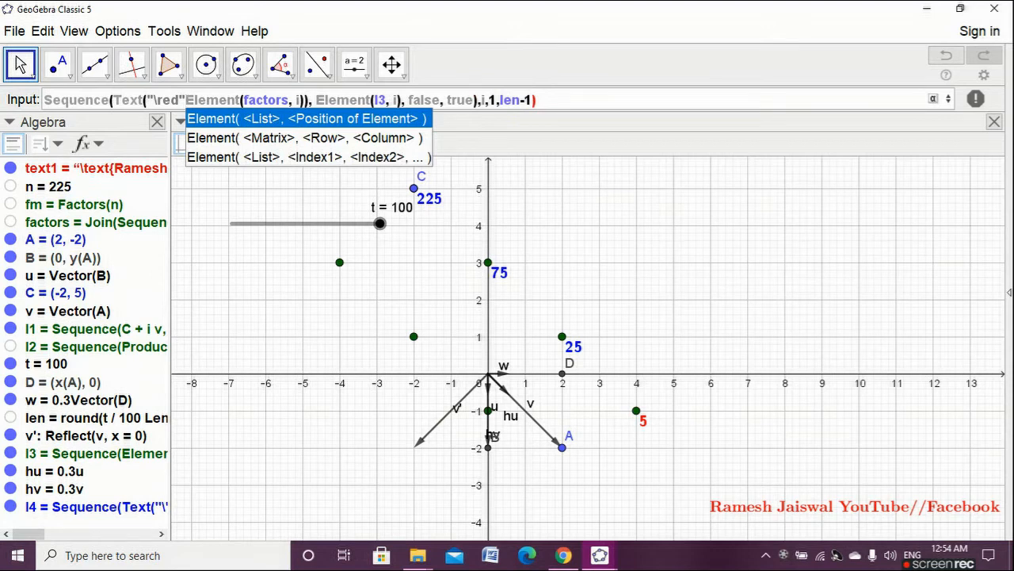
type("(")
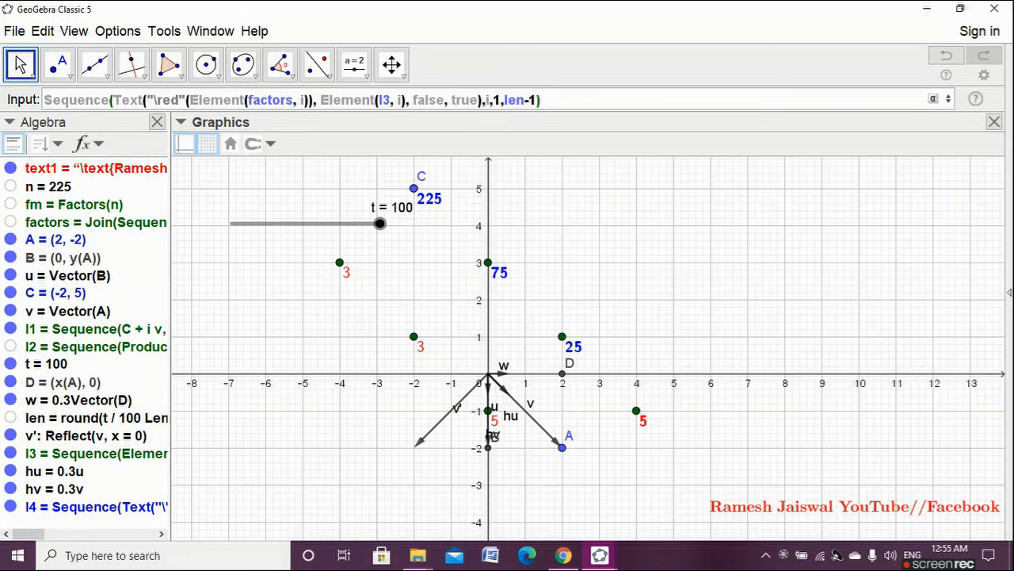
key("Return")
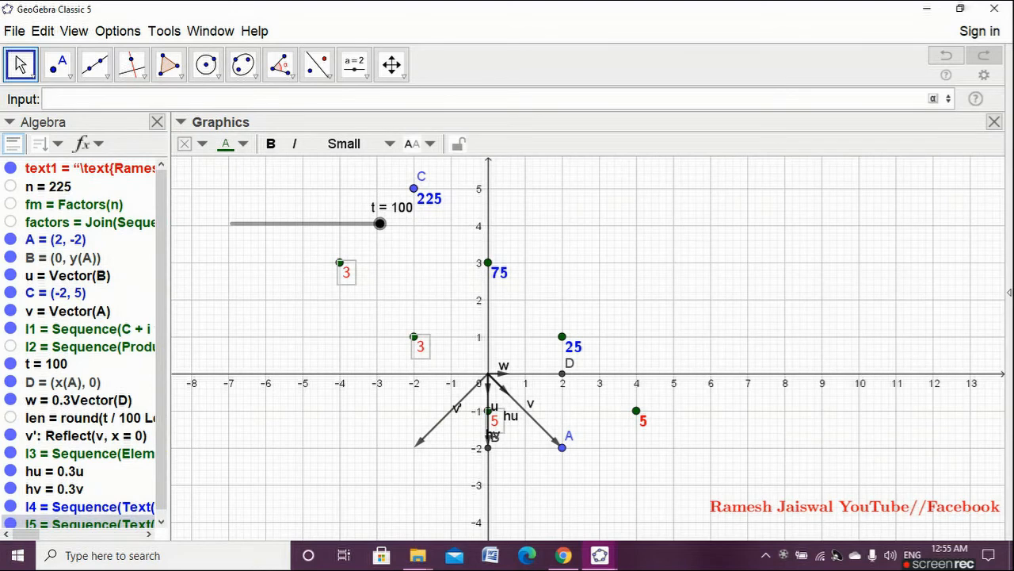
Set the text size of label lists l4 and l5 to Medium.
left_click(89, 507)
left_click(356, 144)
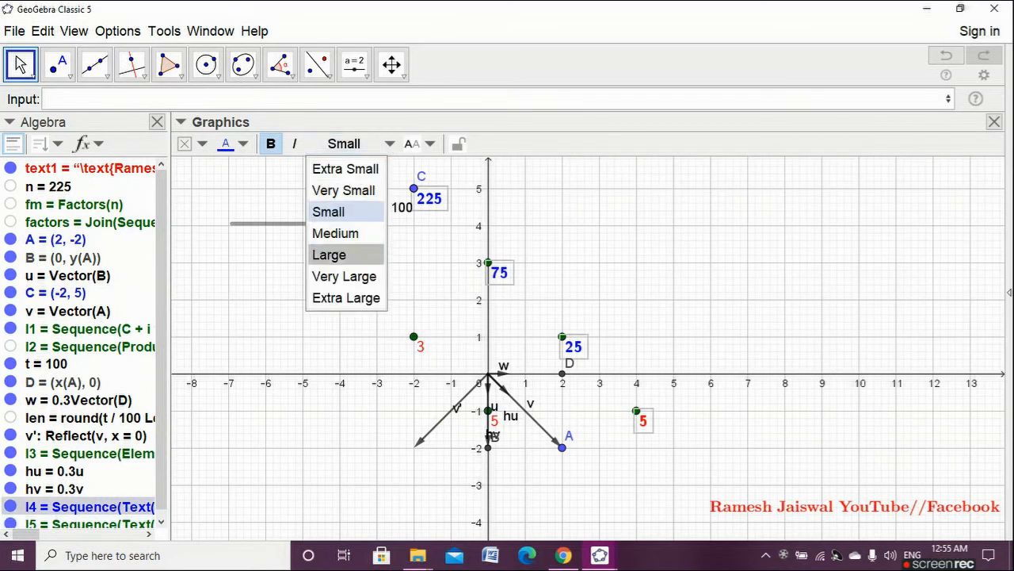
left_click(346, 233)
left_click(89, 523)
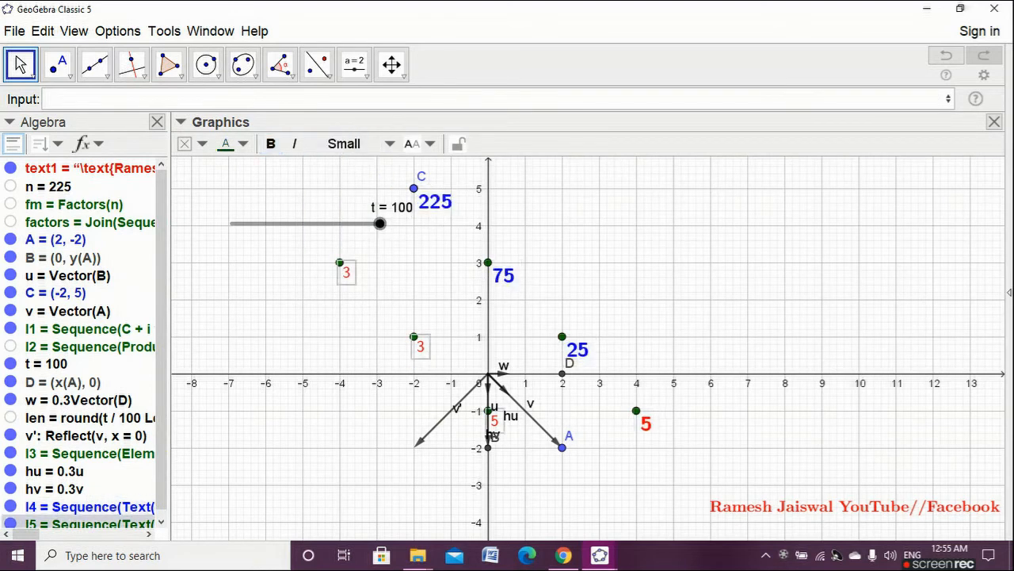
left_click(357, 143)
left_click(341, 233)
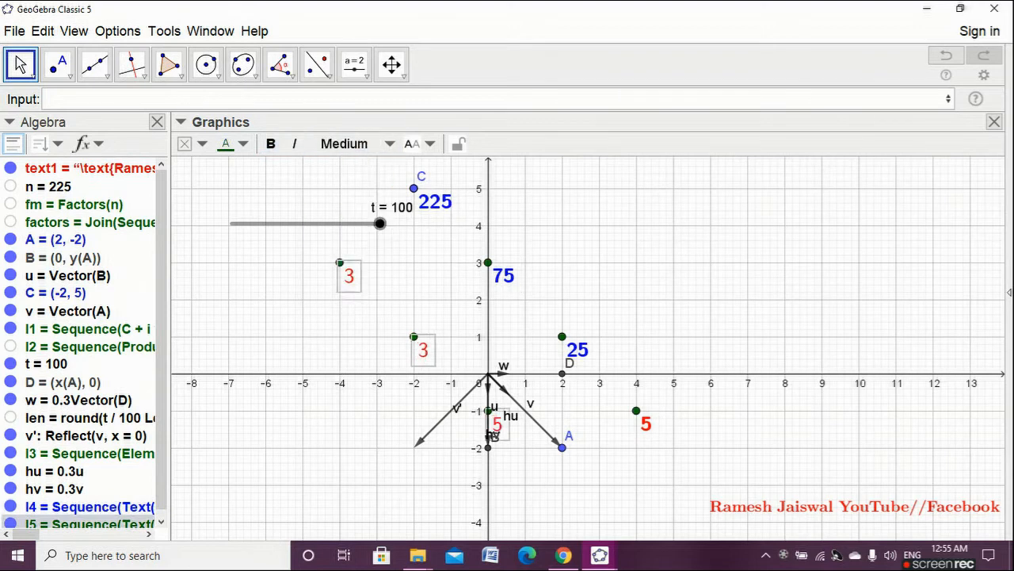
left_click(406, 255)
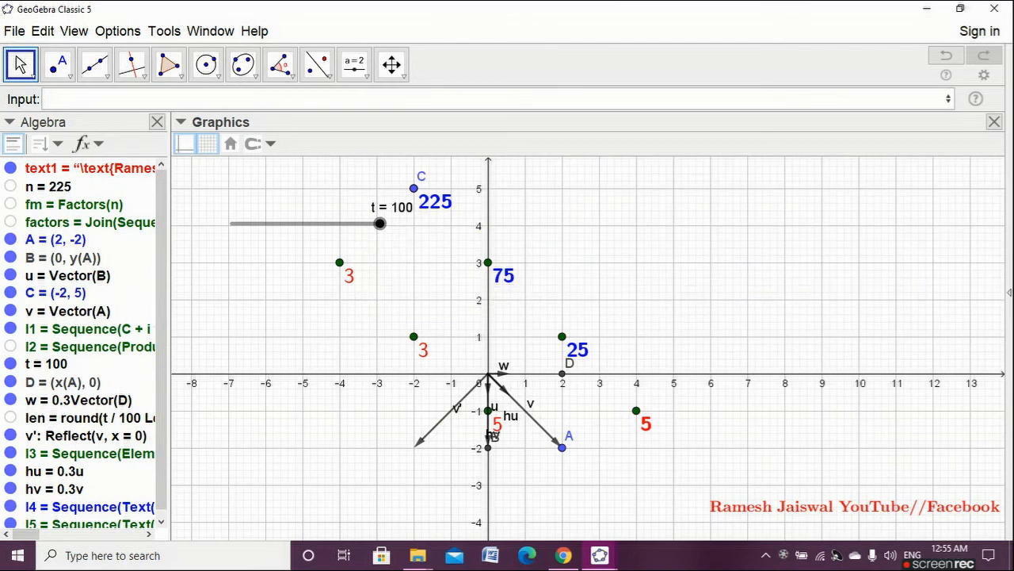
Begin a Sequence command with expression, variable, start and end values, using a two-point Segment as its expression.
left_click(444, 99)
type("Sequ")
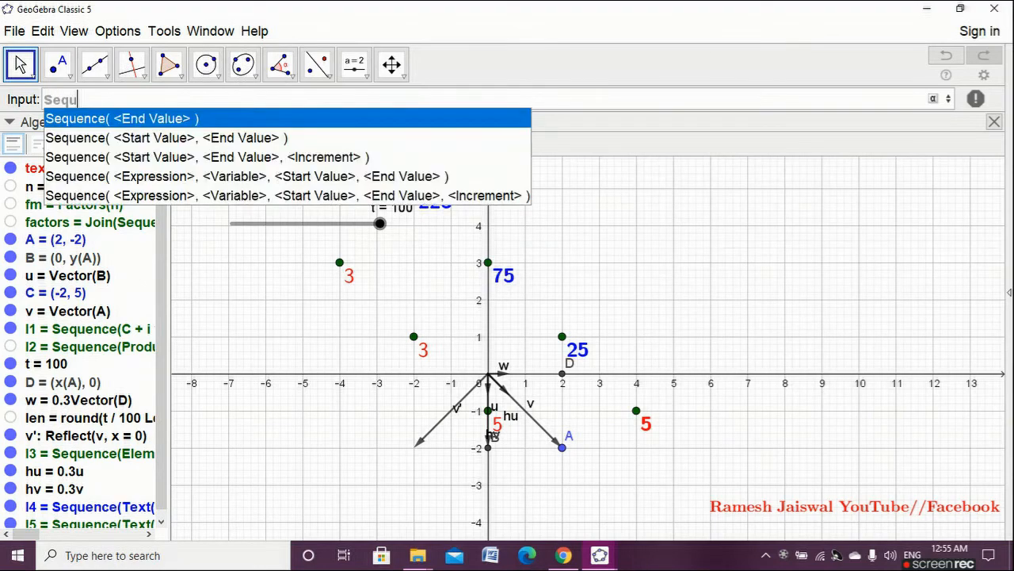
key("Down")
key("Down")
key("Down")
key("Return")
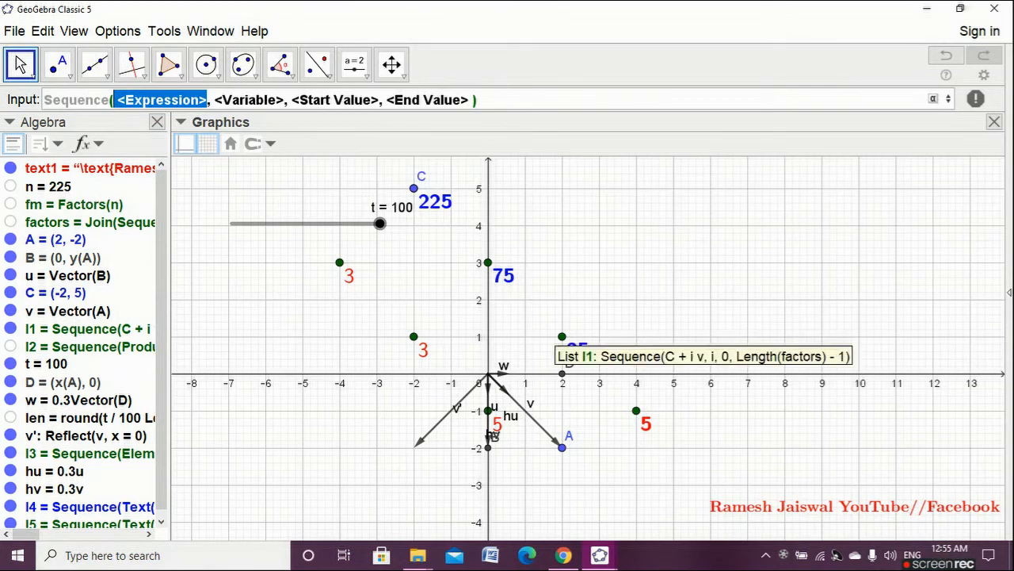
type("segm")
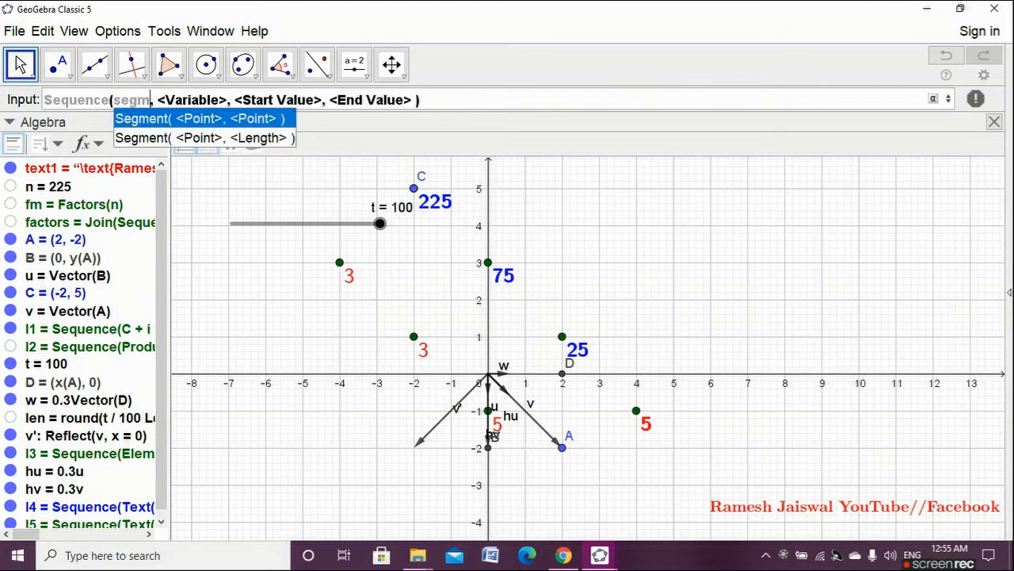
key("Return")
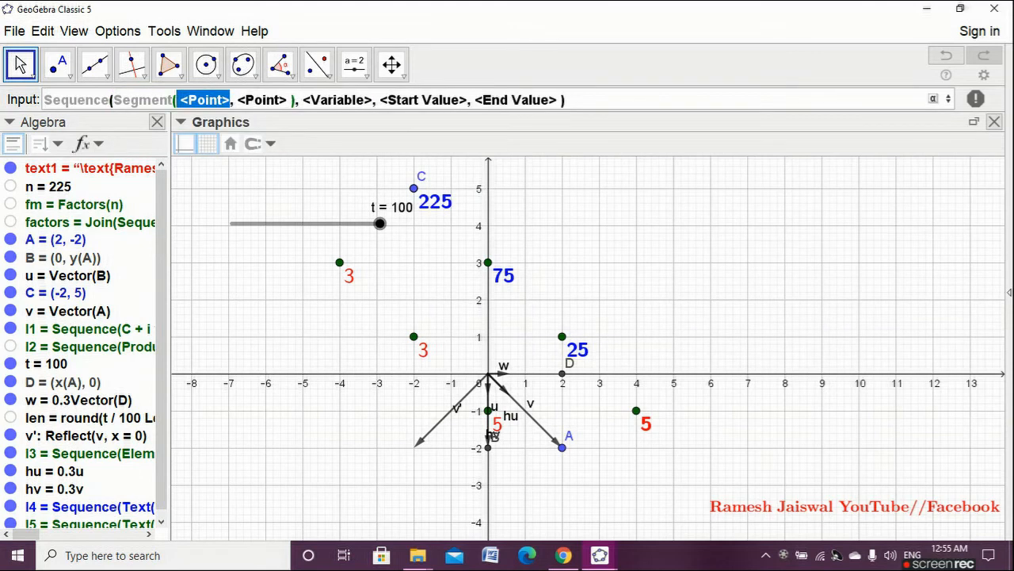
Define the segment's endpoints as Element(l1, i) and Element(l1, i+1).
type("elem")
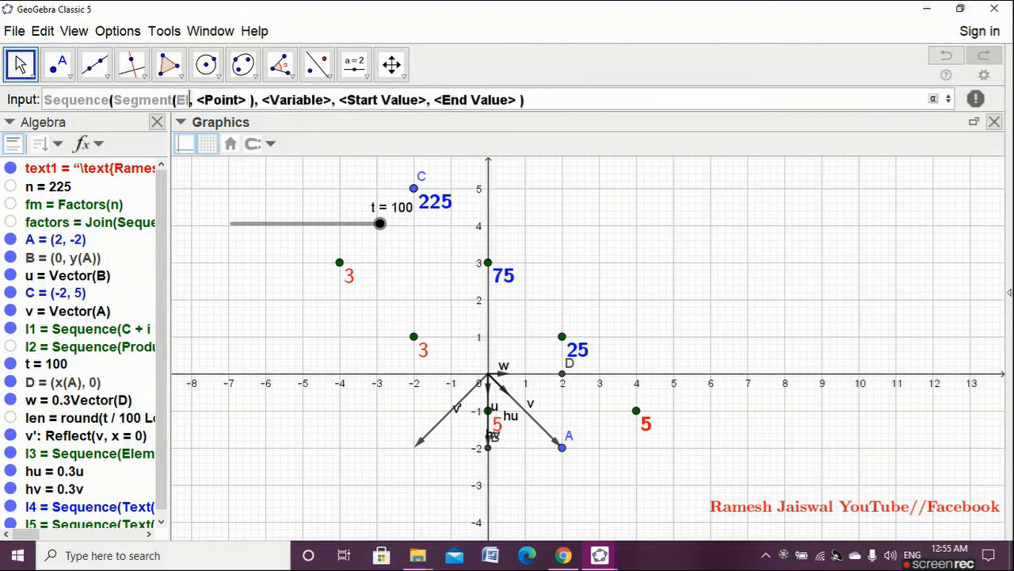
key("Return")
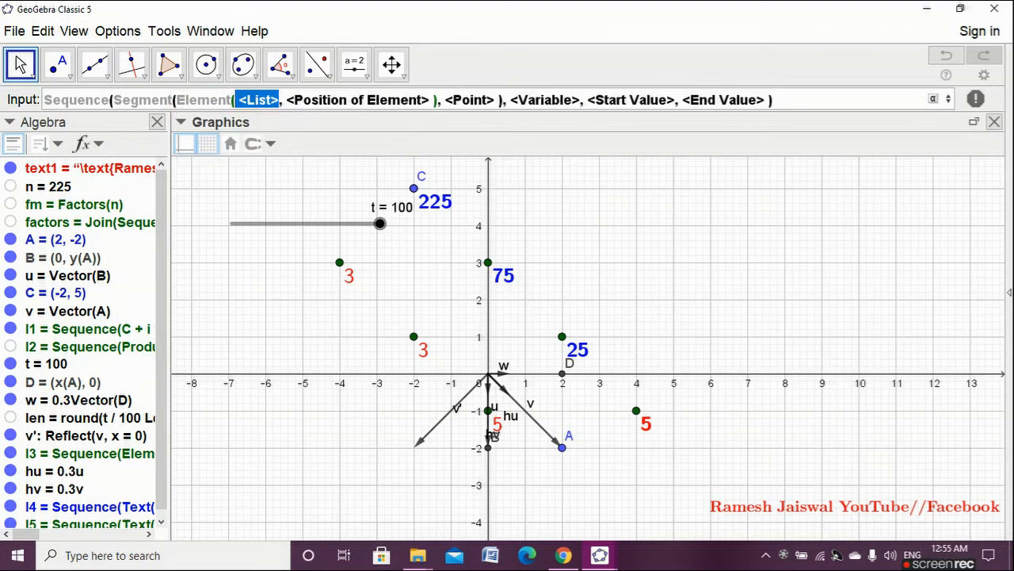
type("l1")
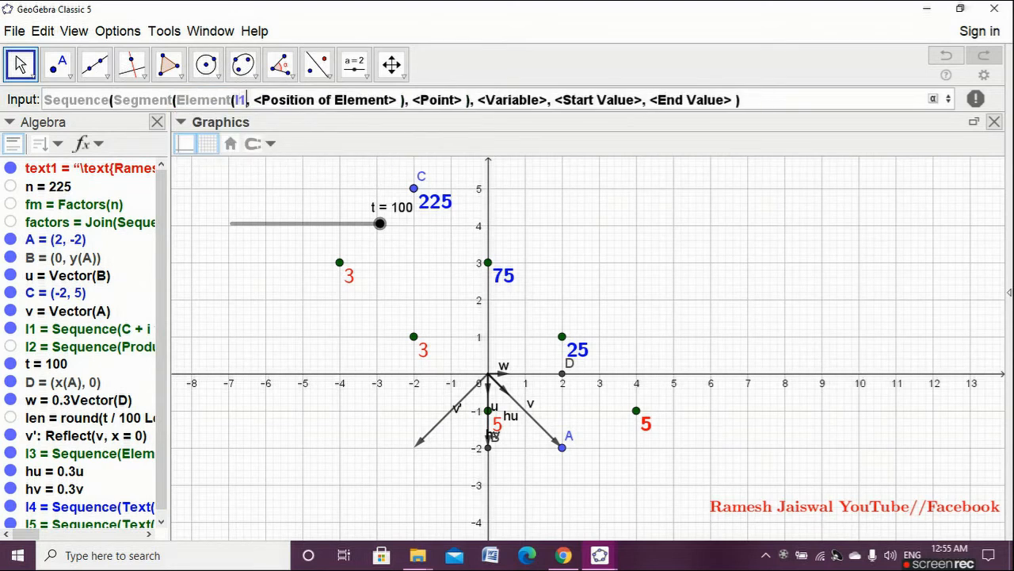
key("Tab")
type("i")
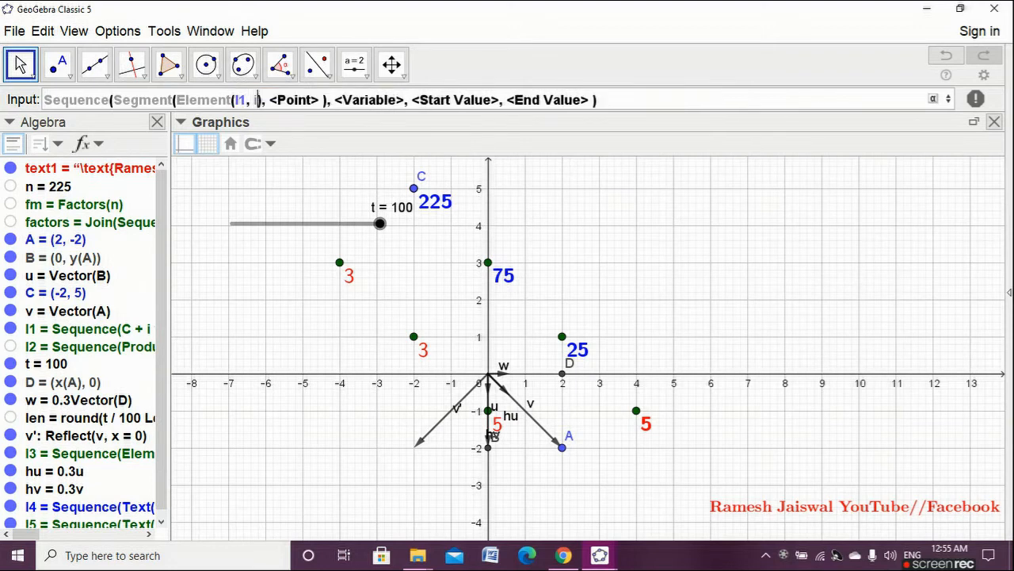
key("Tab")
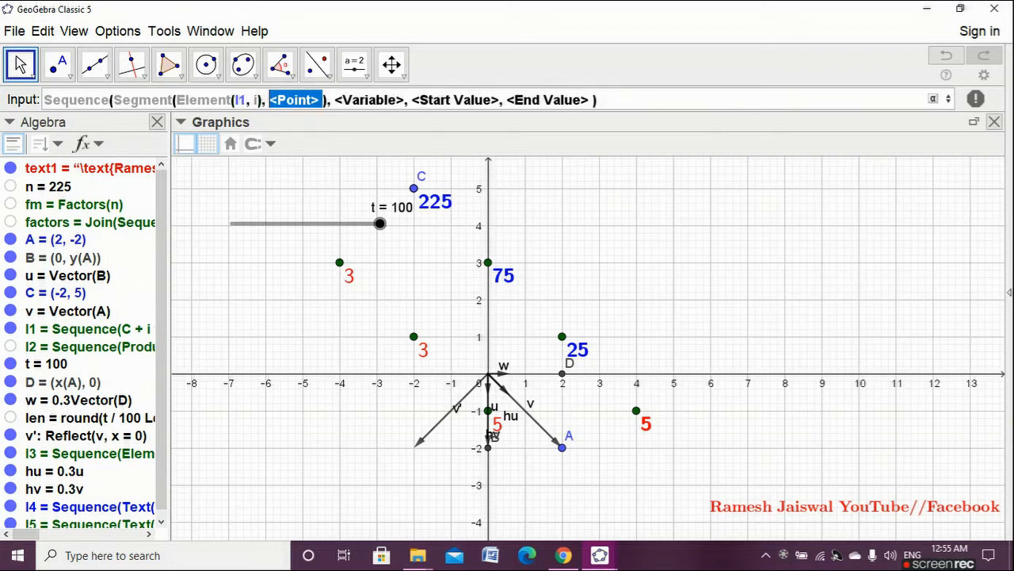
type("Elem")
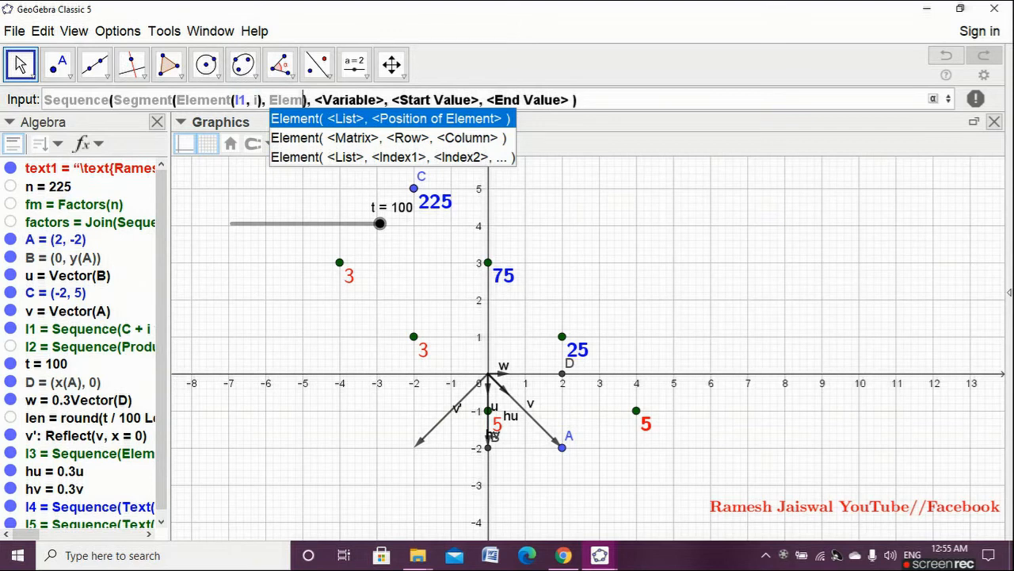
key("Return")
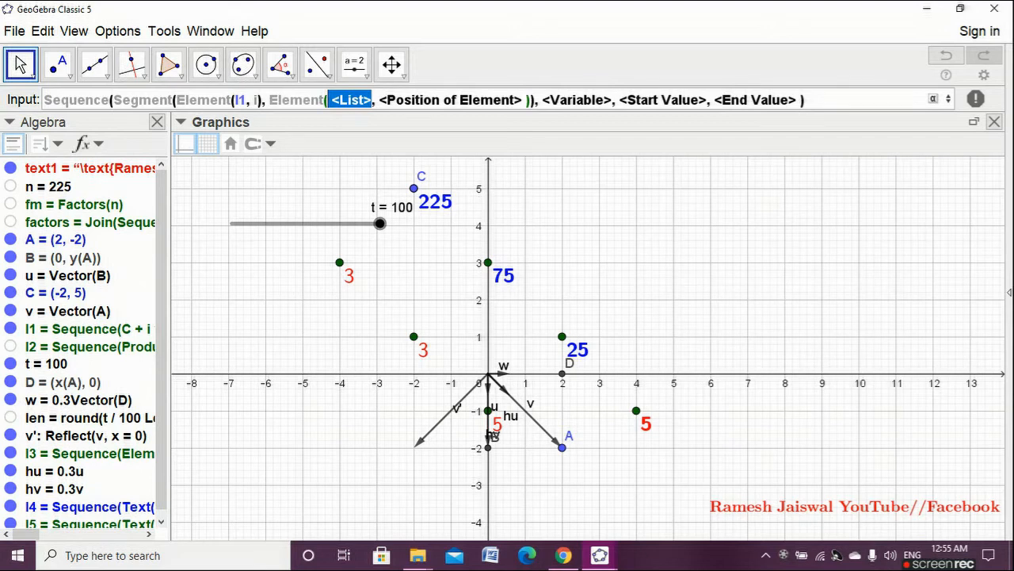
type("l1")
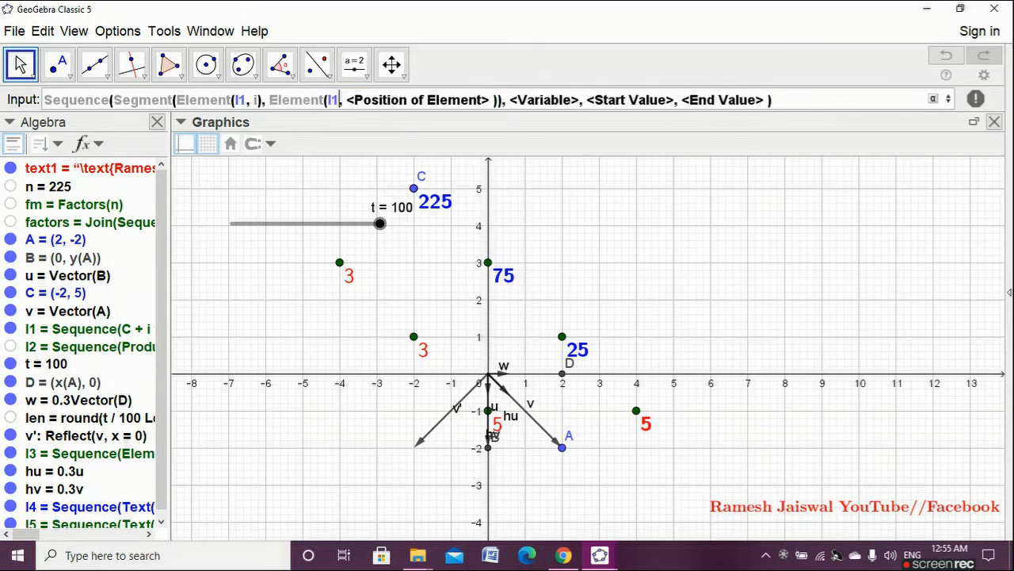
key("Tab")
type("i+1")
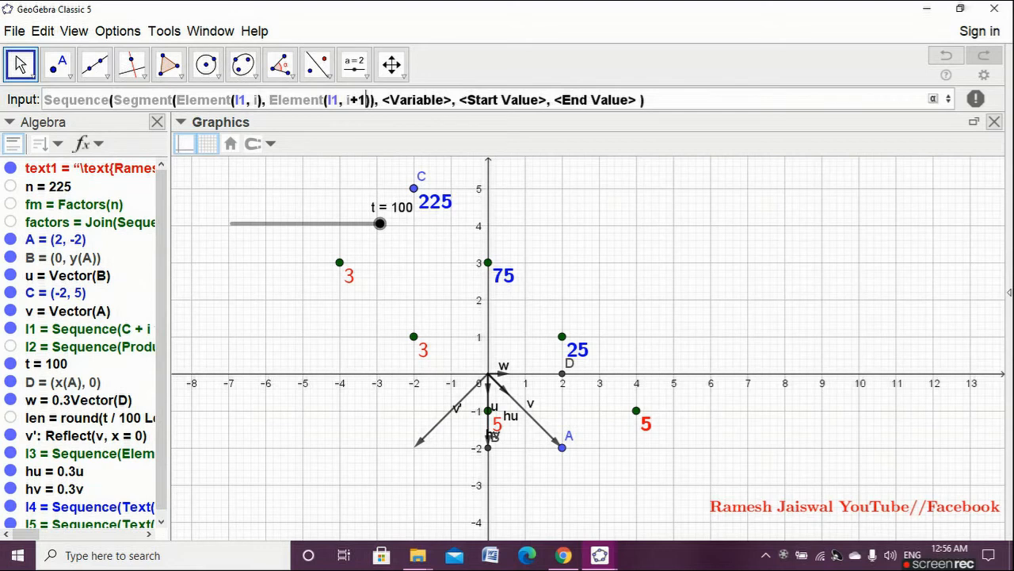
Set the sequence variable to i, running from 1 to len-1.
key("Right")
key("Right")
key("Right")
type("i")
key("Tab")
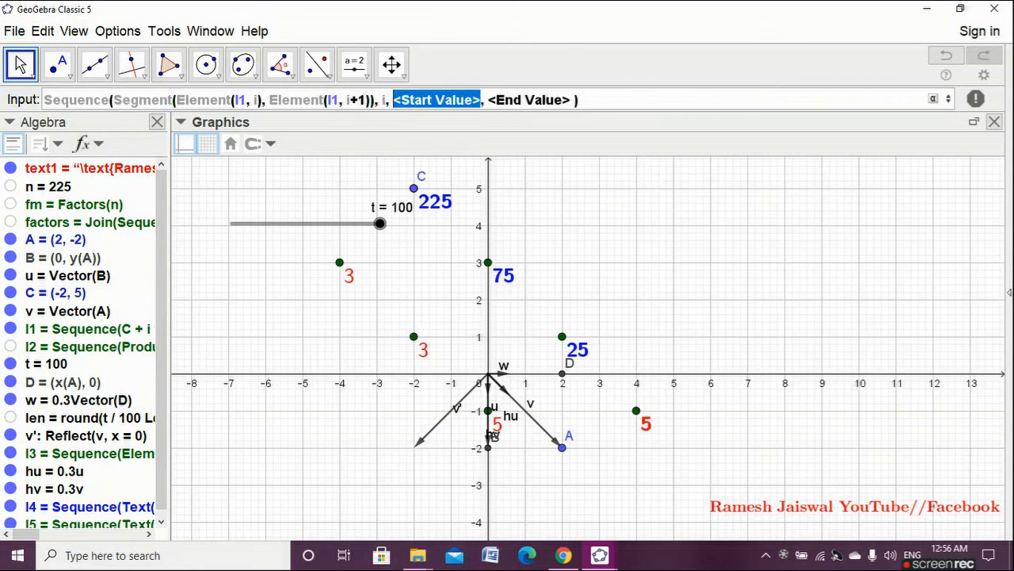
type("1")
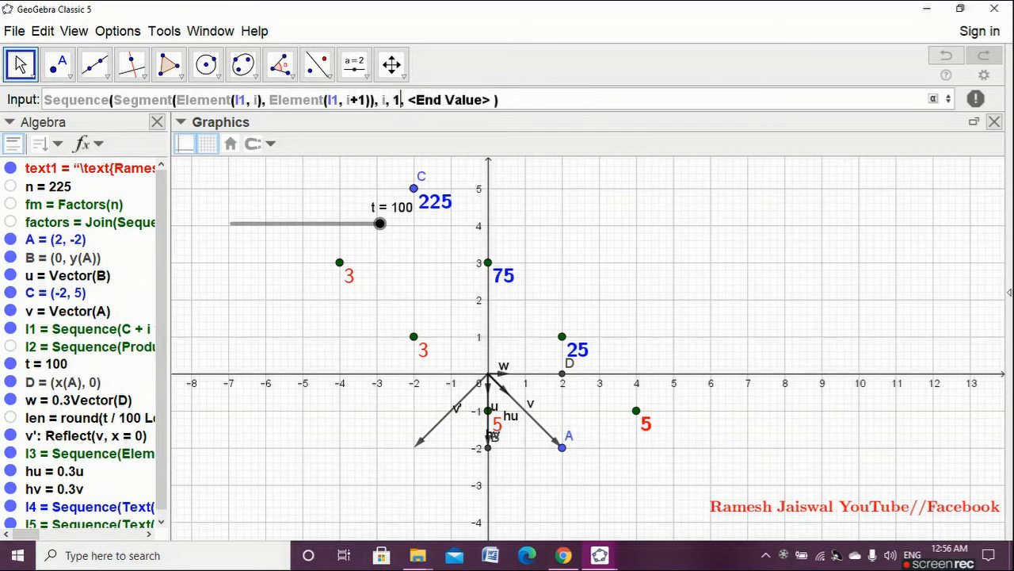
key("Tab")
type("l")
type("en-")
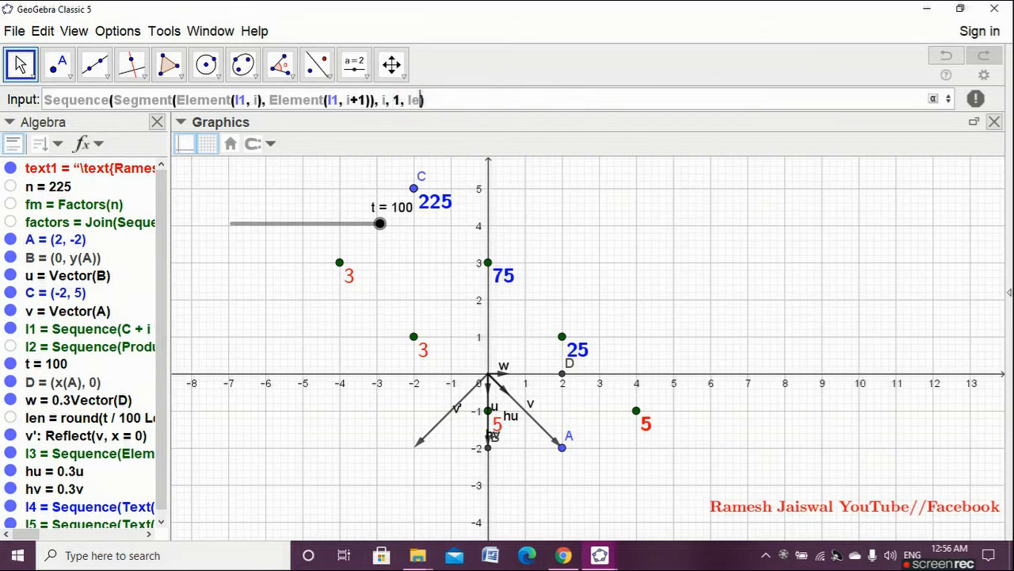
type("1")
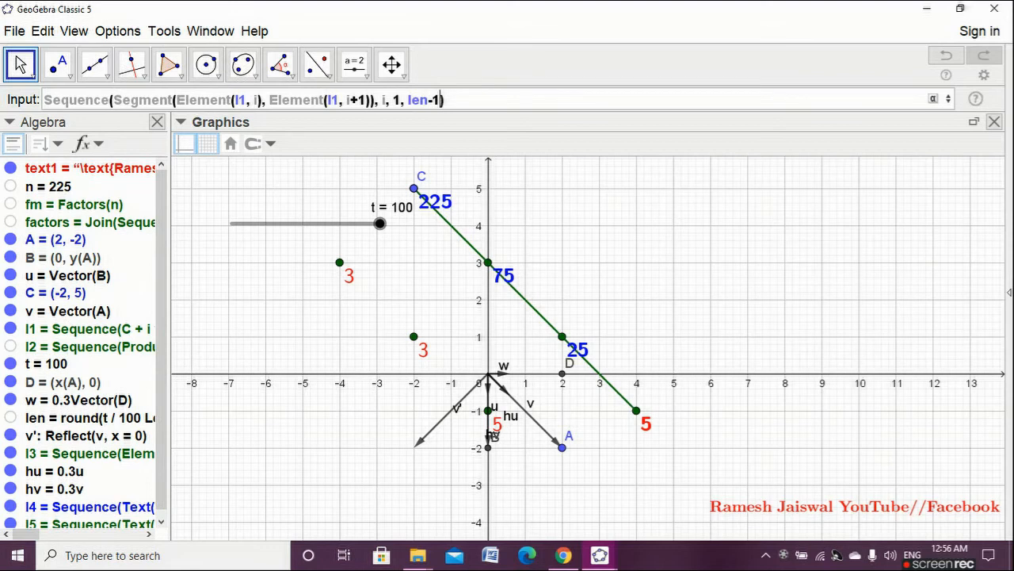
Offset the segment's first endpoint to Element(l1, i)+hv and create the segment sequence.
left_click(262, 100)
type("+")
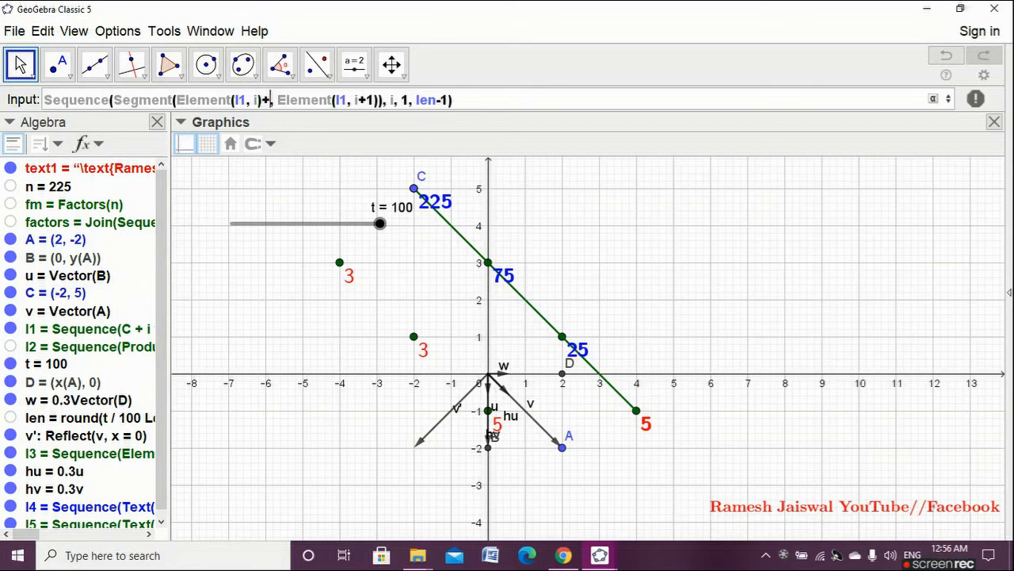
type("h")
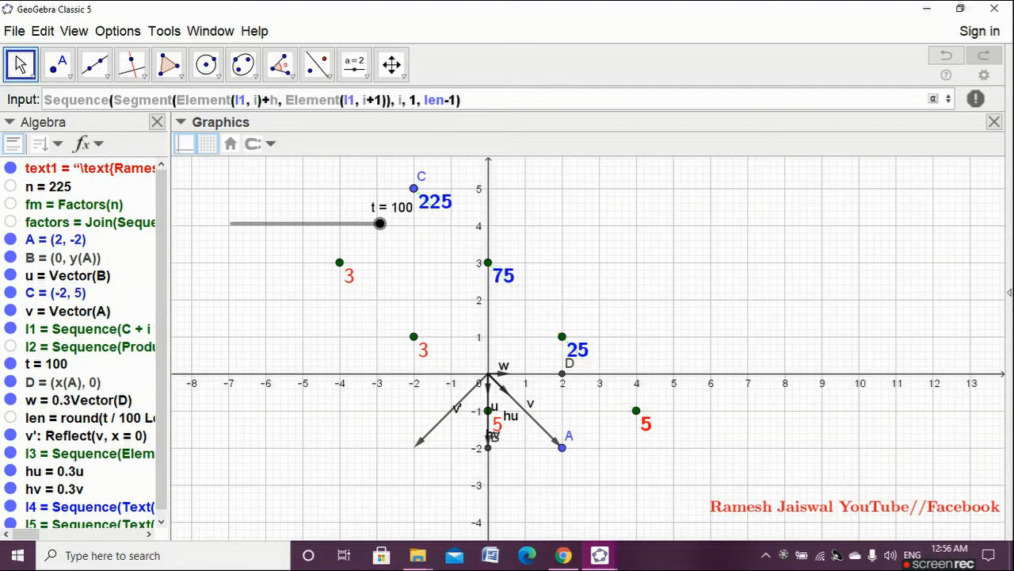
type("v")
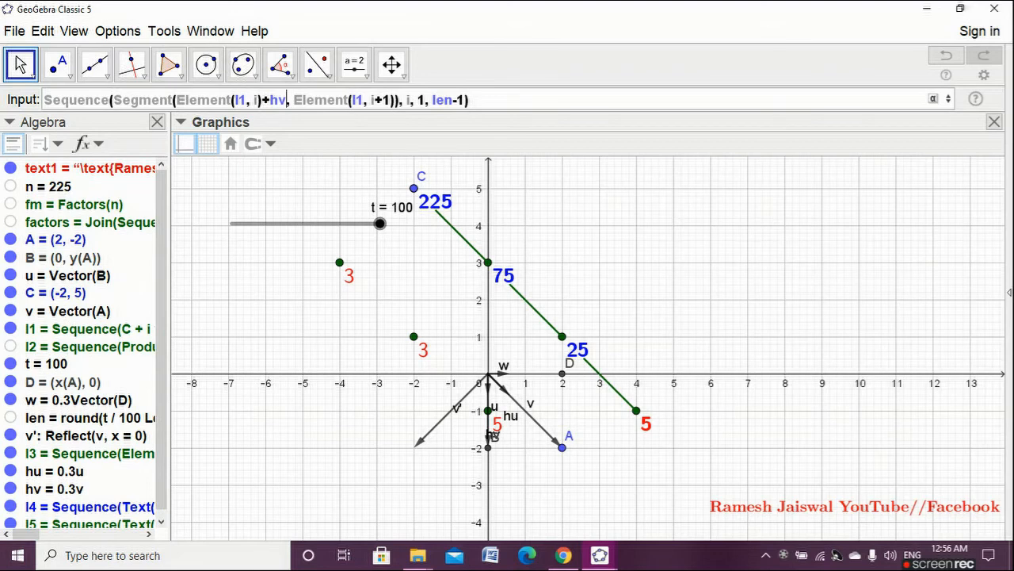
key("Return")
key("Escape")
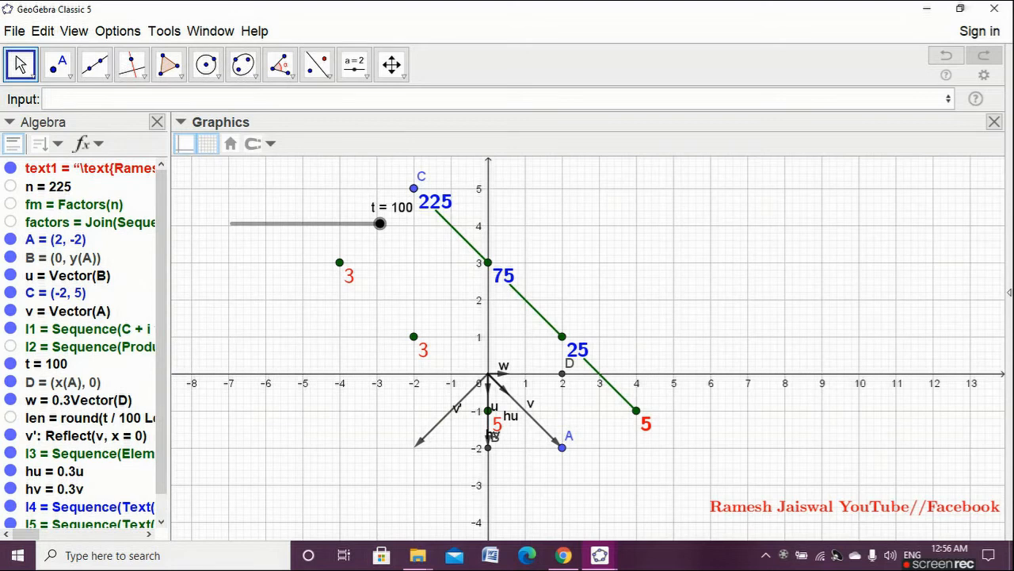
Change the colour of the diagonal segment list to black.
left_click(462, 236)
left_click(202, 143)
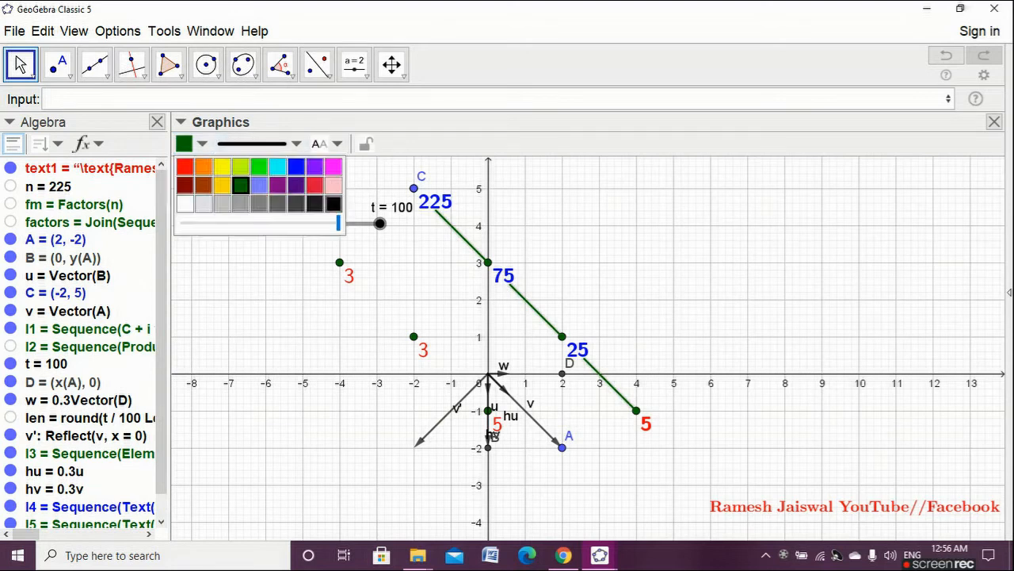
left_click(333, 204)
left_click(381, 301)
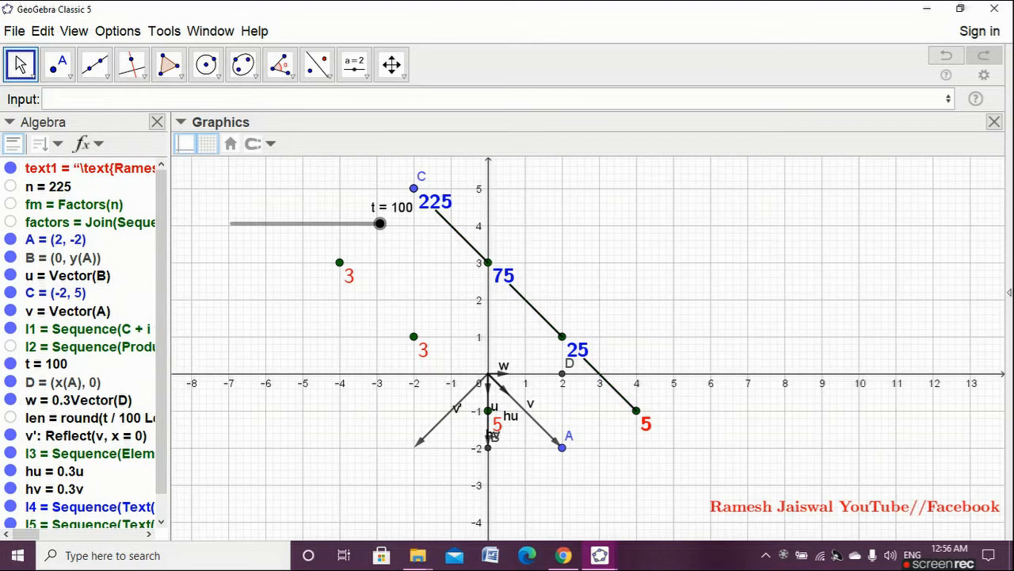
Open the definition of segment list l6, select its entire expression, and close the definition.
left_click_drag(161, 341, 161, 366)
double_click(89, 518)
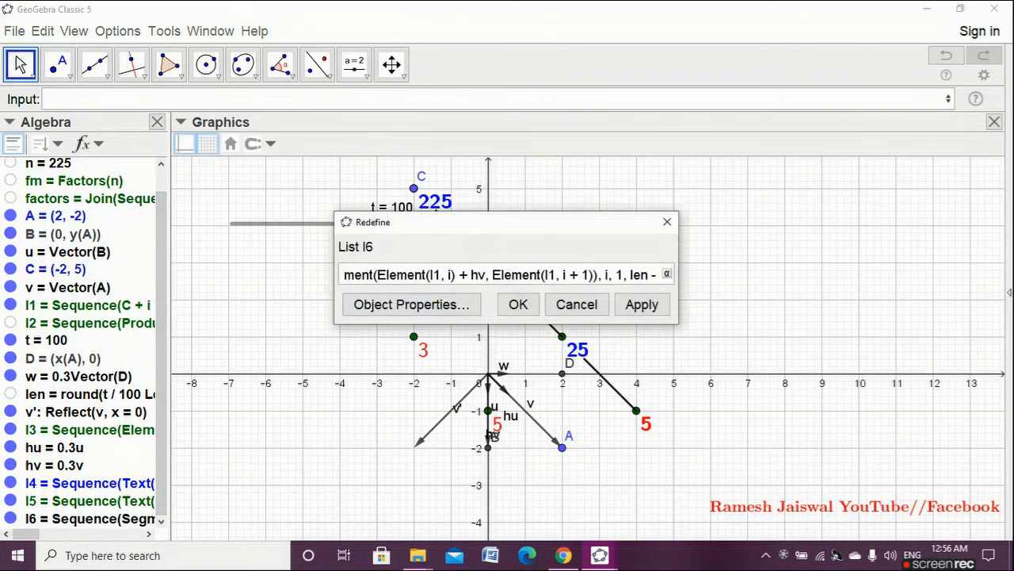
key("ctrl+a")
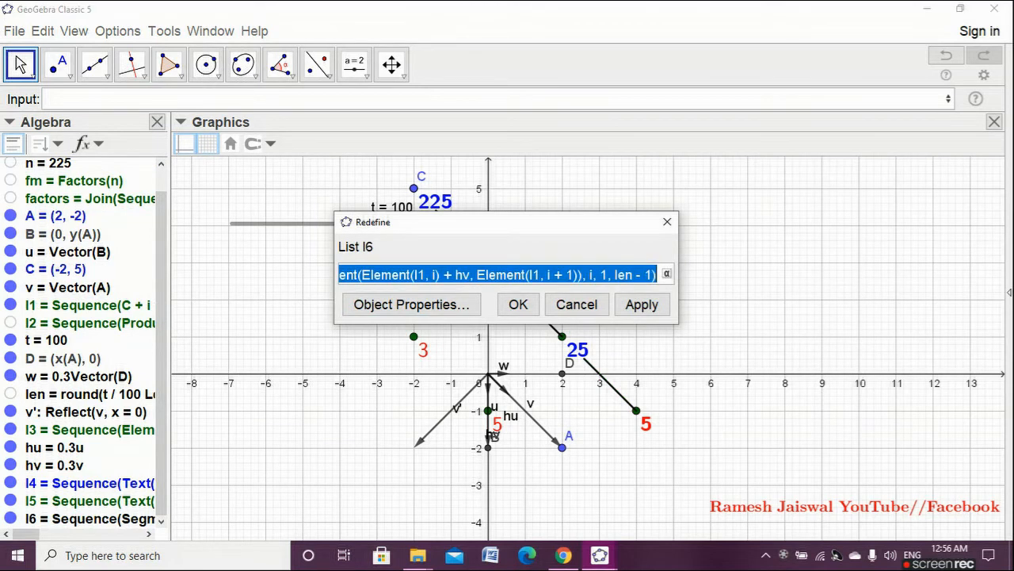
key("Return")
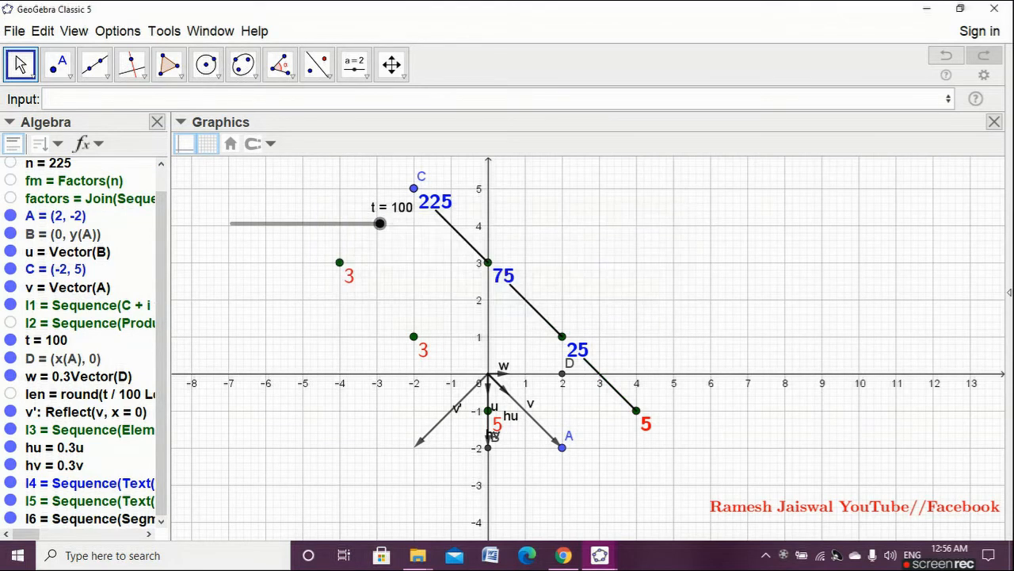
Enter a copy of the diagonal segment sequence as a new command, with the first endpoint changed to Element(l1, i) + hu.
type("Sequence(Segment(Element(l1, i) + hv, Element(l1, i + 1)), i, 1, len - 1)")
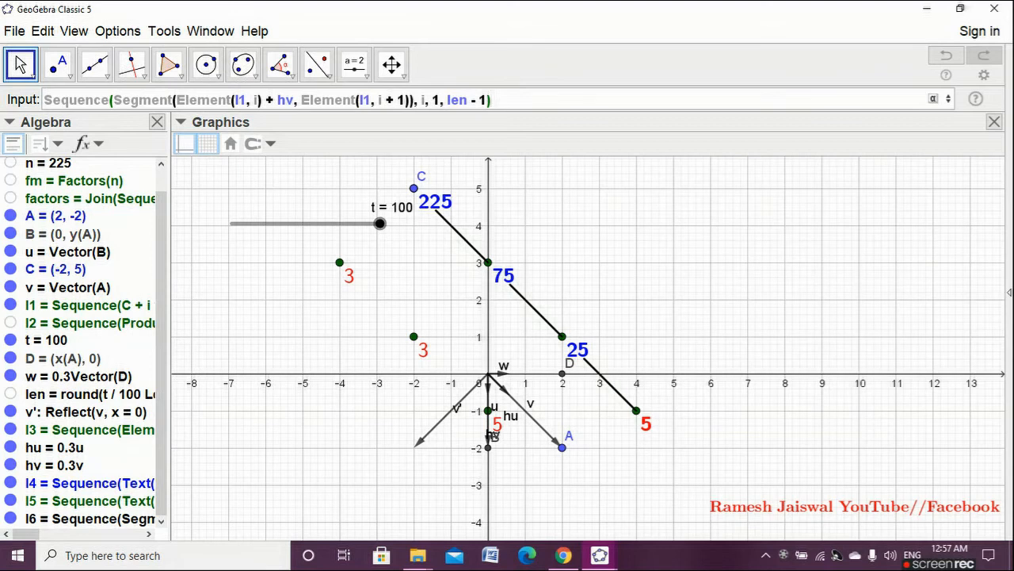
left_click(294, 100)
key("BackSpace")
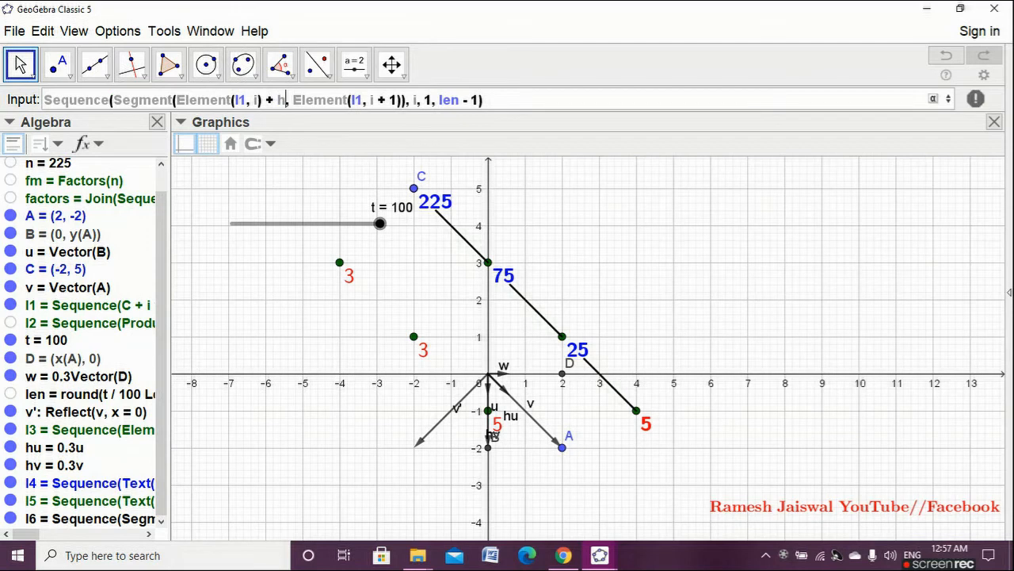
type("u")
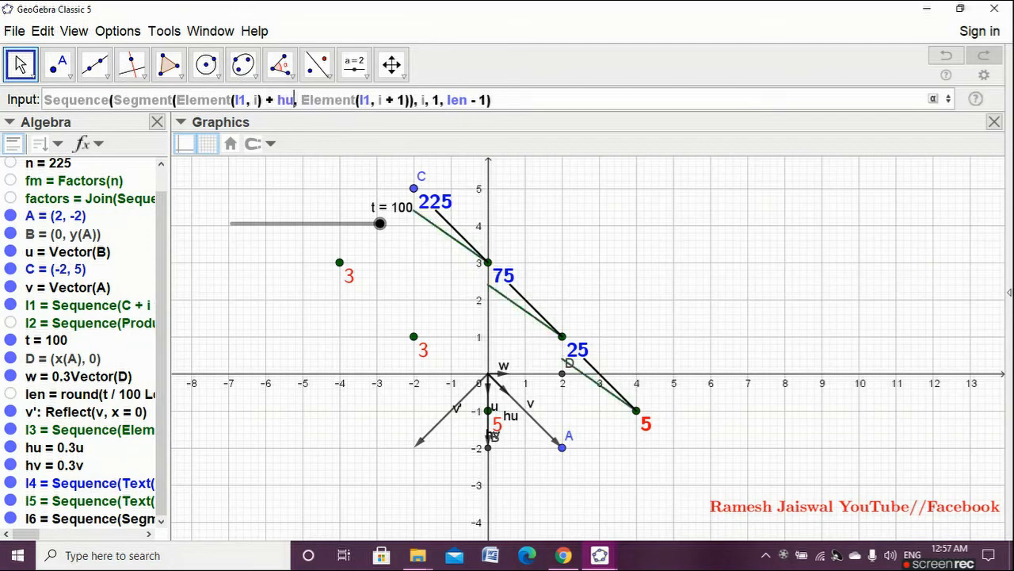
Change the segment's second endpoint in the new sequence to Element(l3, i).
left_click(371, 100)
key("BackSpace")
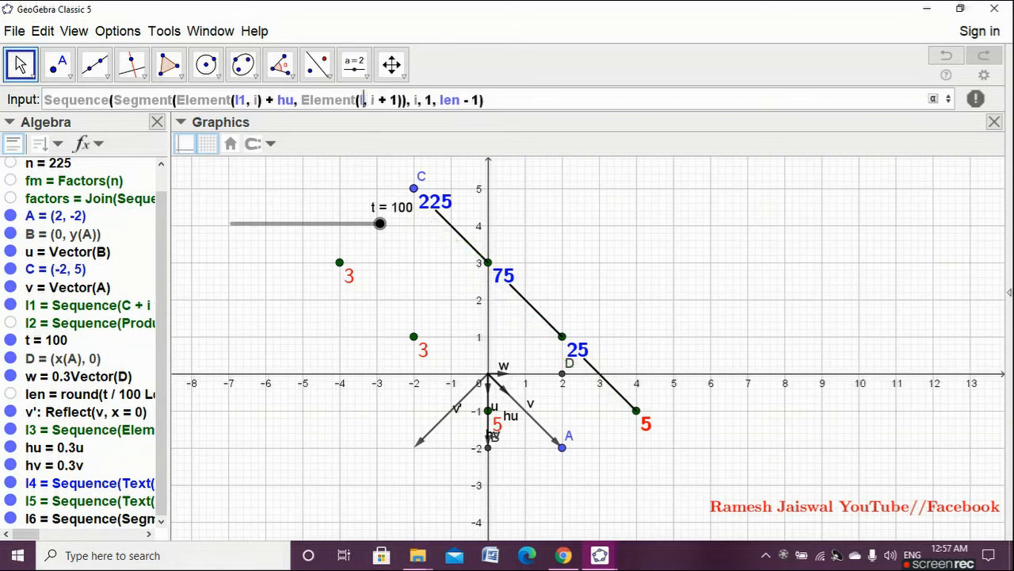
type("3")
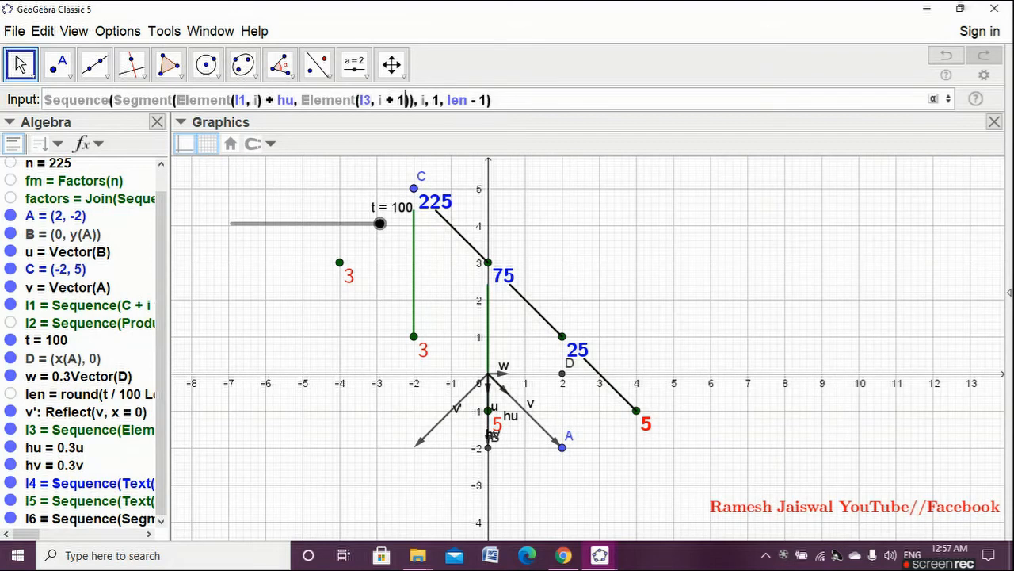
key("BackSpace")
key("BackSpace")
key("BackSpace")
key("BackSpace")
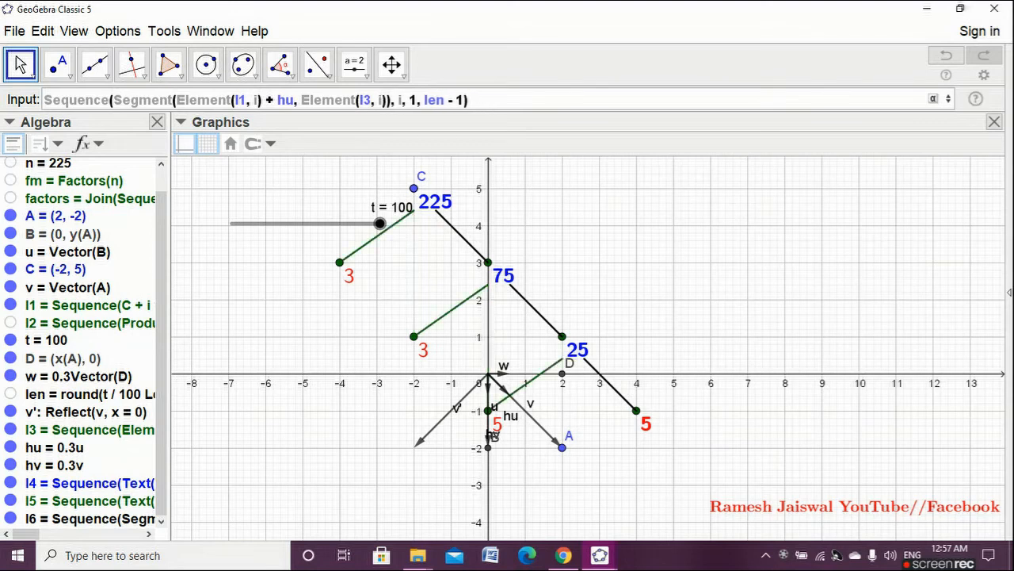
Offset the second endpoint to Element(l3, i)+w and create the segment sequence.
key("Right")
type("+")
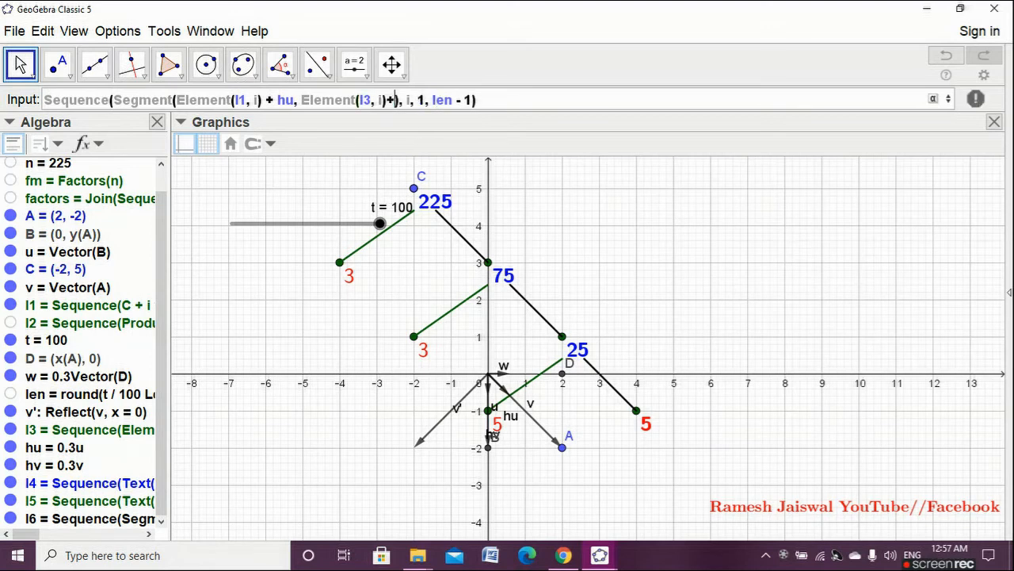
type("v")
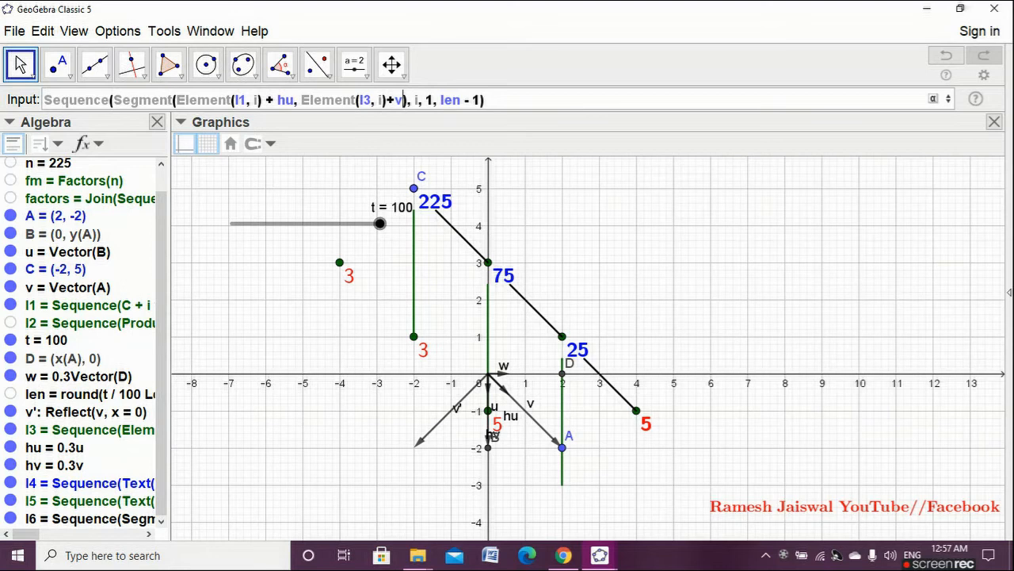
key("BackSpace")
type("w")
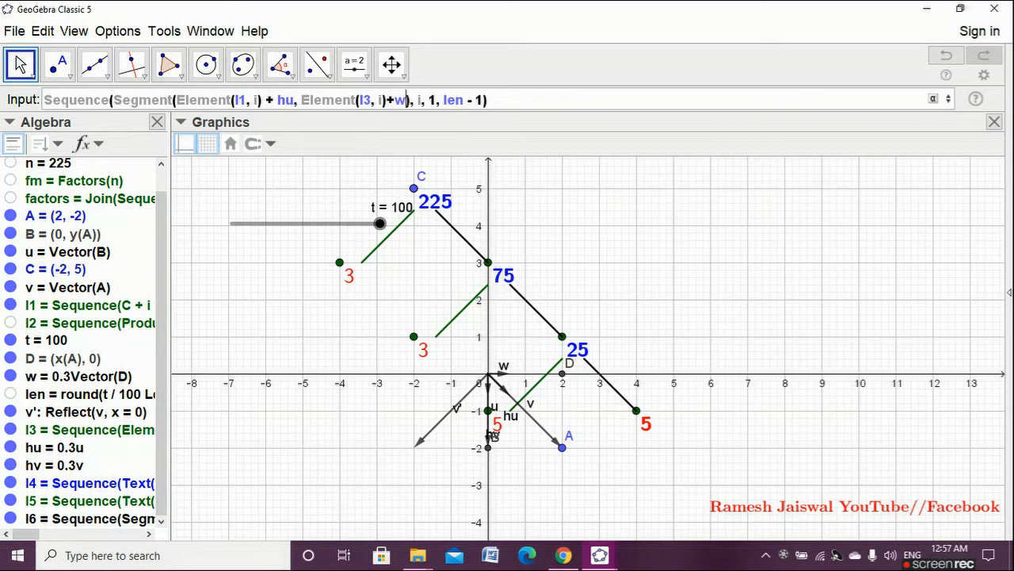
key("Return")
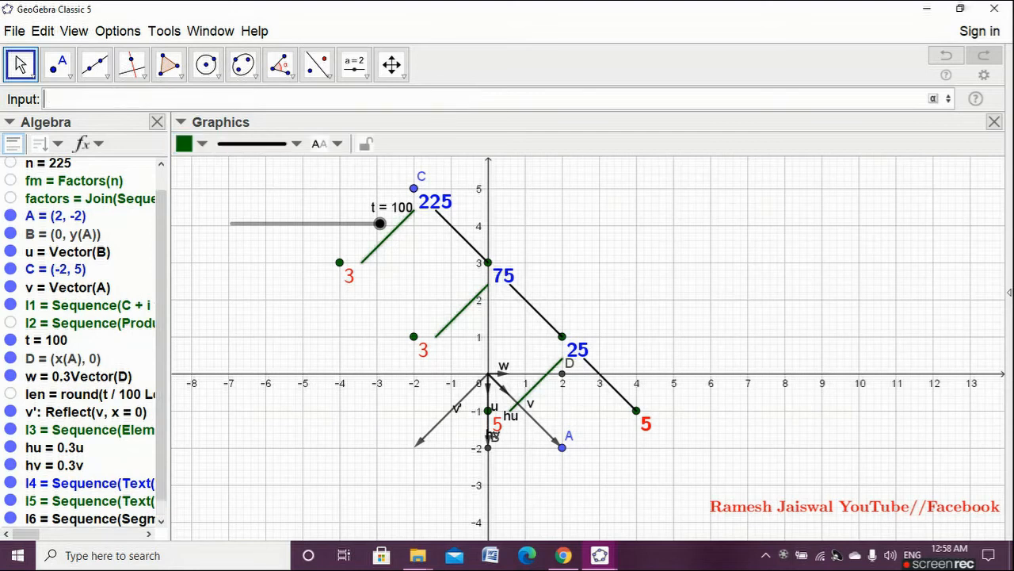
key("Escape")
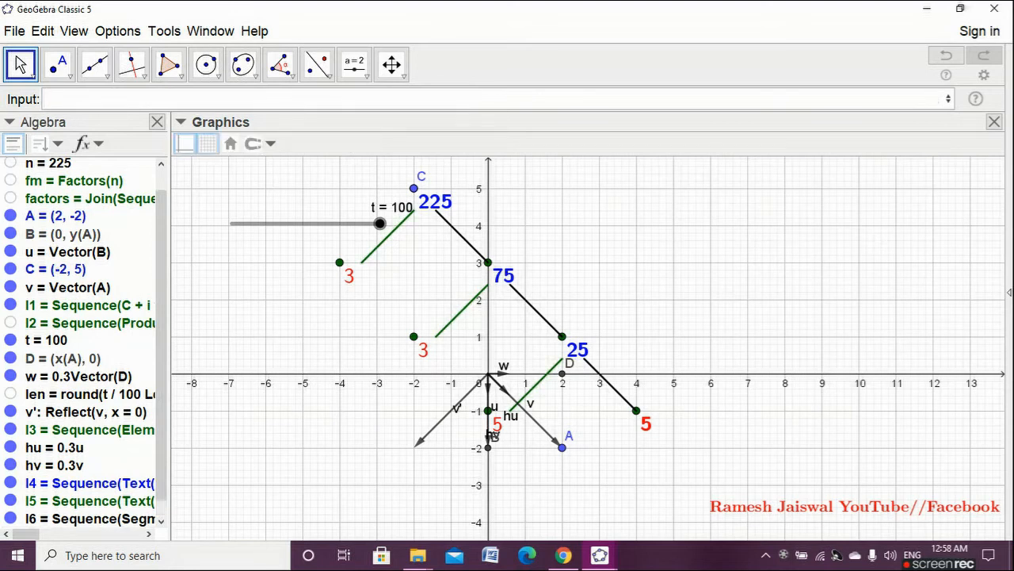
Increase the line thickness of the new green segments leading to the prime factors.
left_click(464, 309)
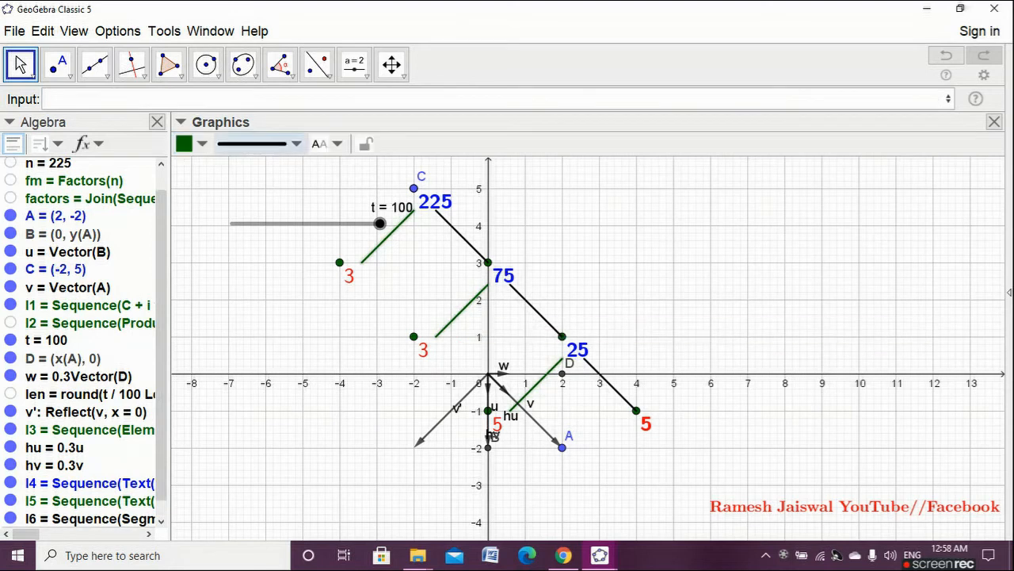
left_click(297, 143)
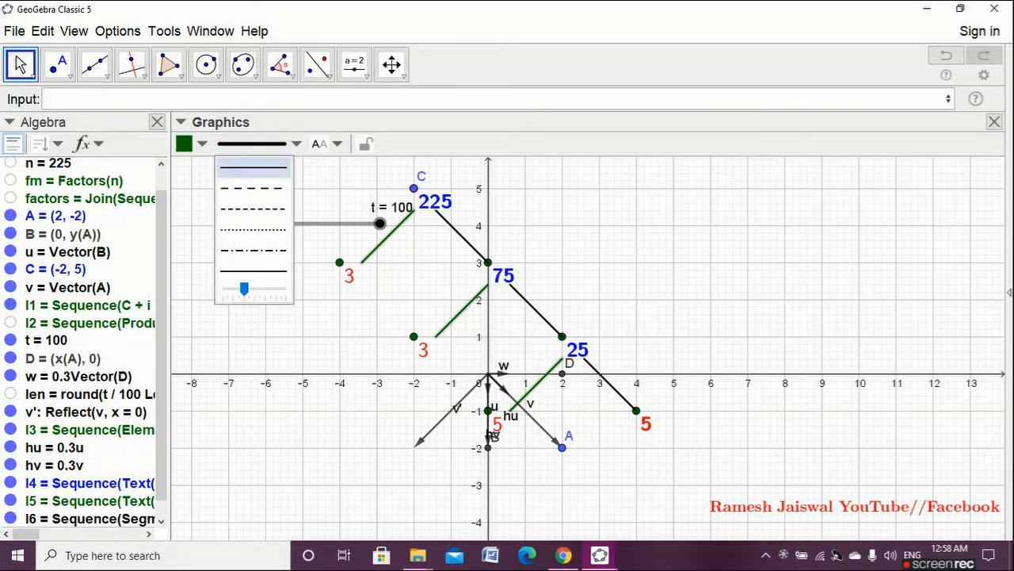
left_click_drag(245, 288, 256, 289)
left_click(305, 309)
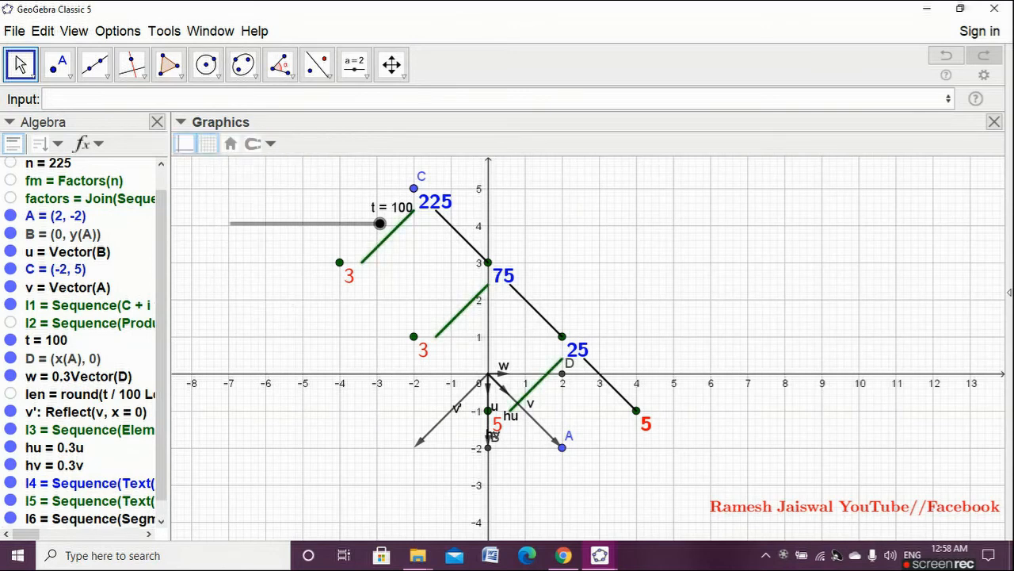
Change the colour of the green segment list to black.
left_click(463, 309)
left_click(202, 143)
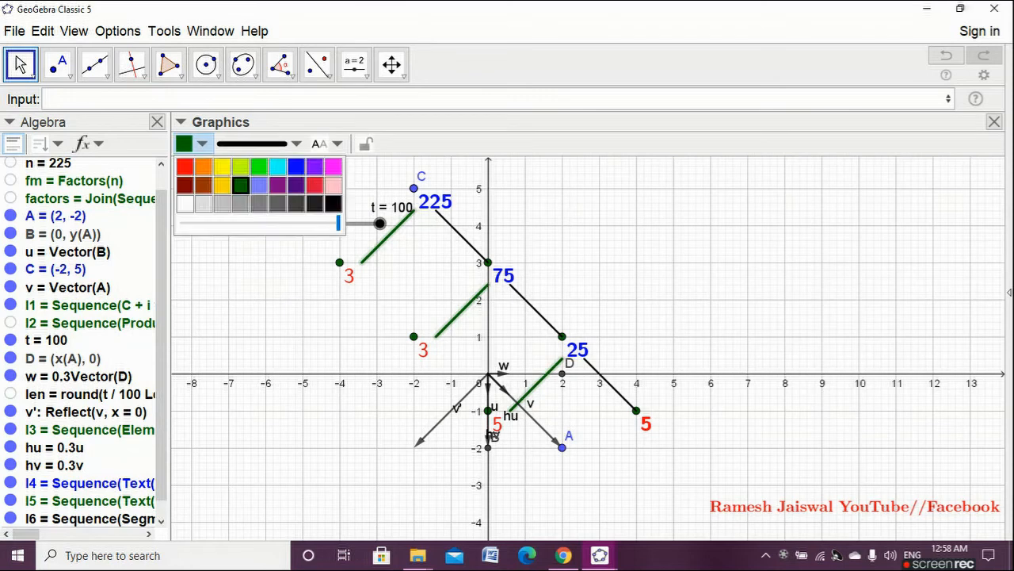
left_click(332, 205)
left_click(317, 301)
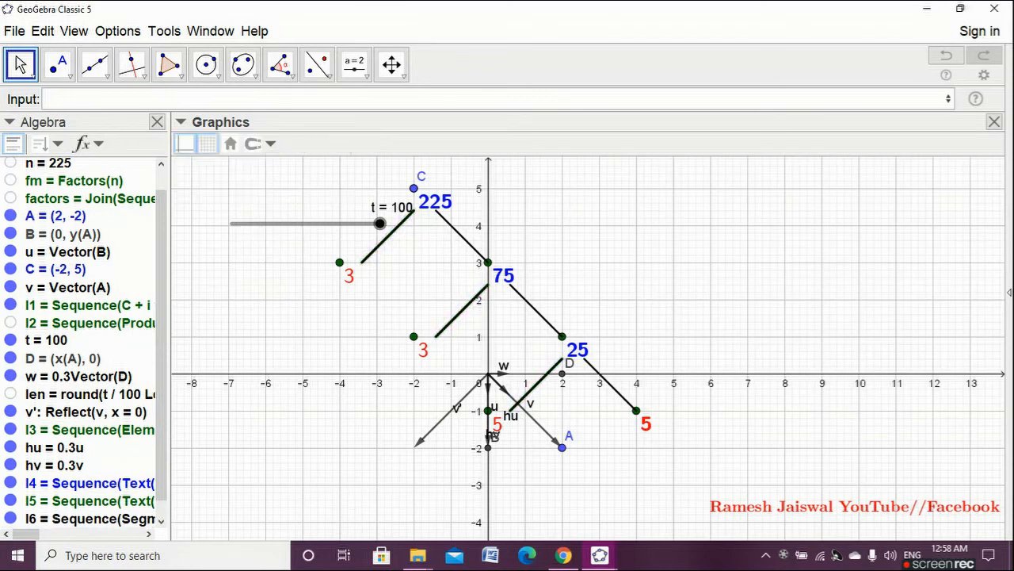
mouse_move(379, 223)
left_mouse_down()
mouse_move(257, 224)
mouse_move(380, 223)
left_mouse_up()
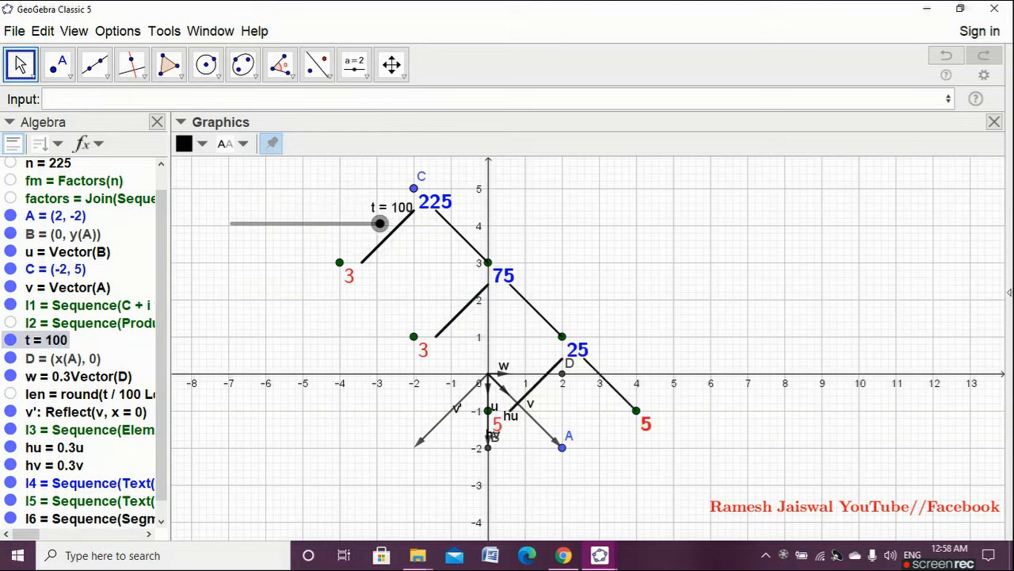
key("Escape")
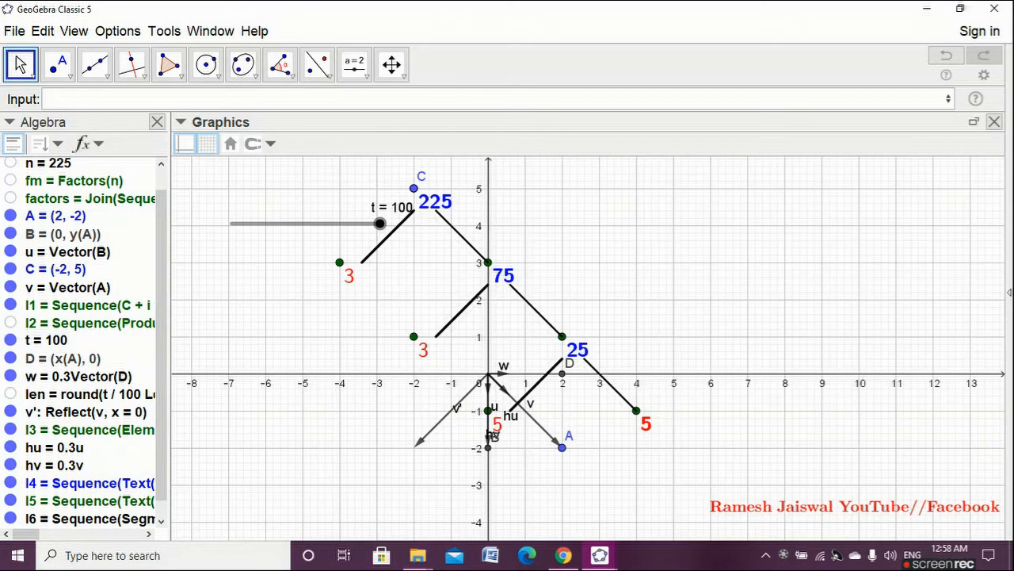
Start a new Sequence command using the form with expression, variable, start value and end value.
left_click(47, 99)
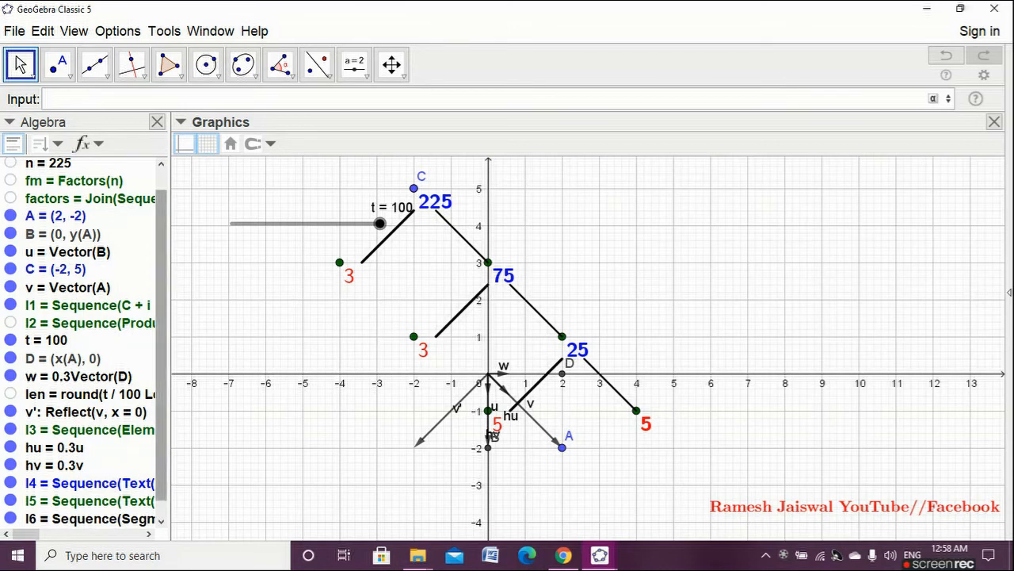
left_click_drag(162, 345, 161, 361)
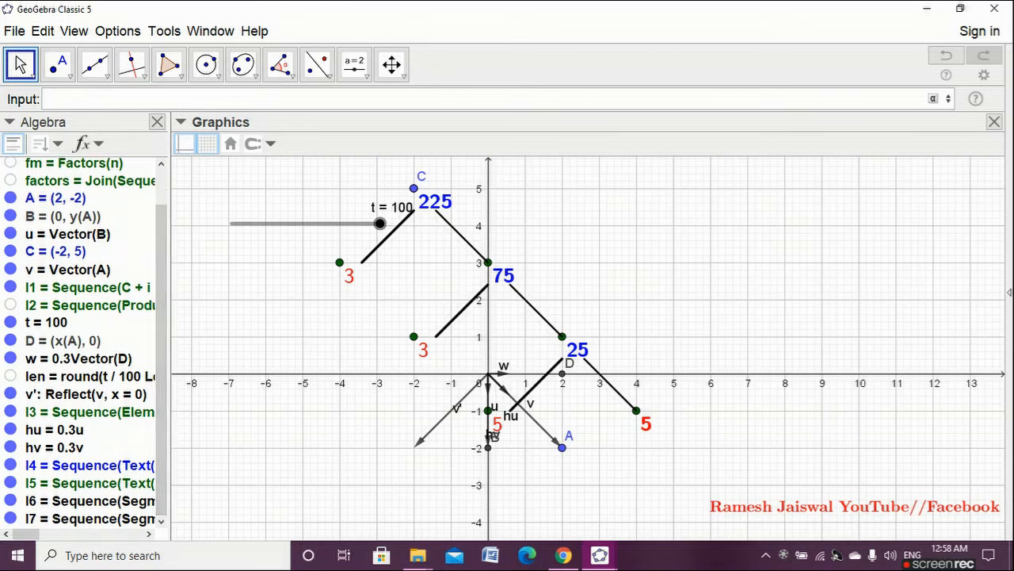
type("seq")
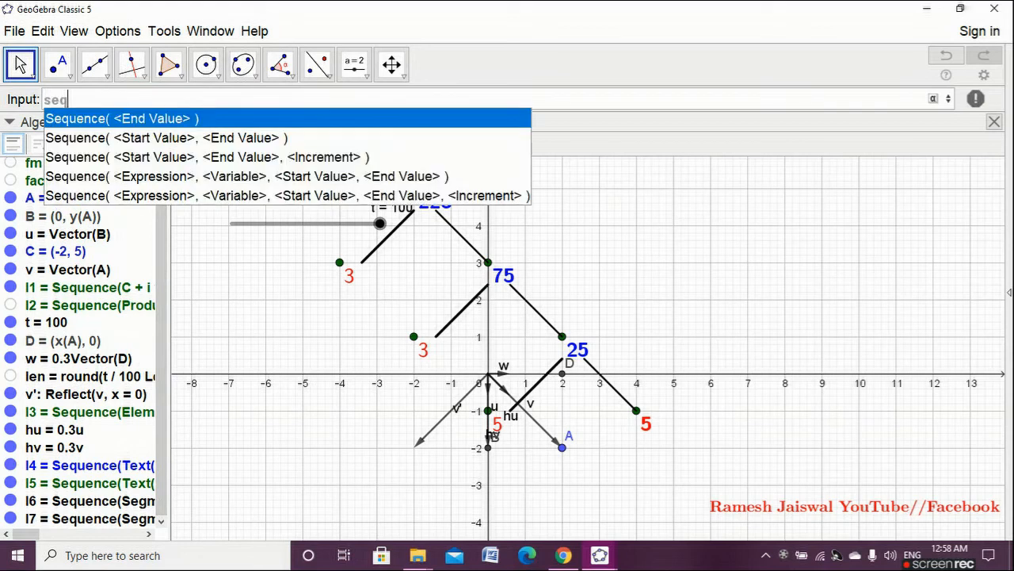
key("Down")
key("Down")
key("Down")
key("Return")
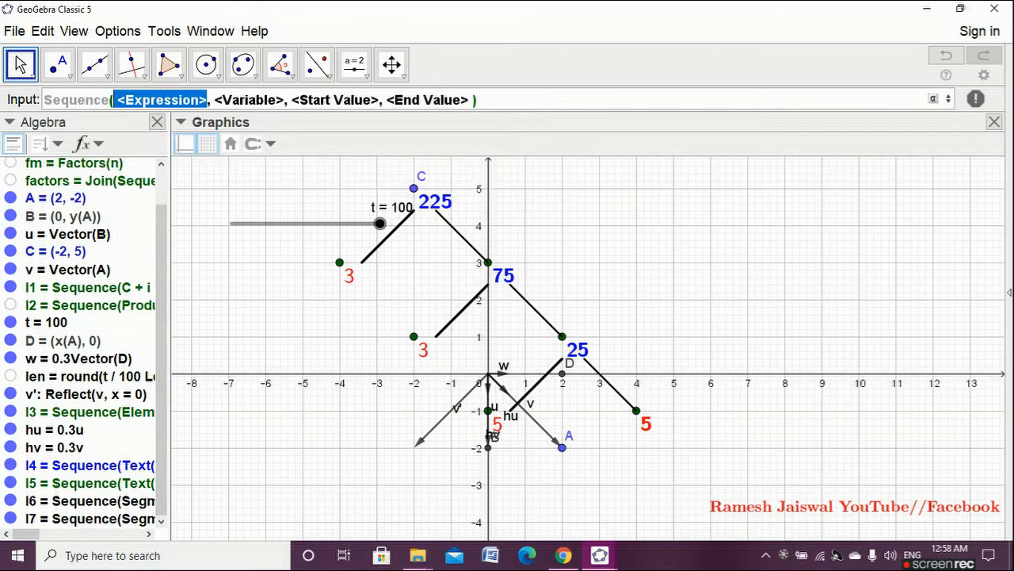
Use a Text command as the sequence expression, with "\time" as its object.
type("text")
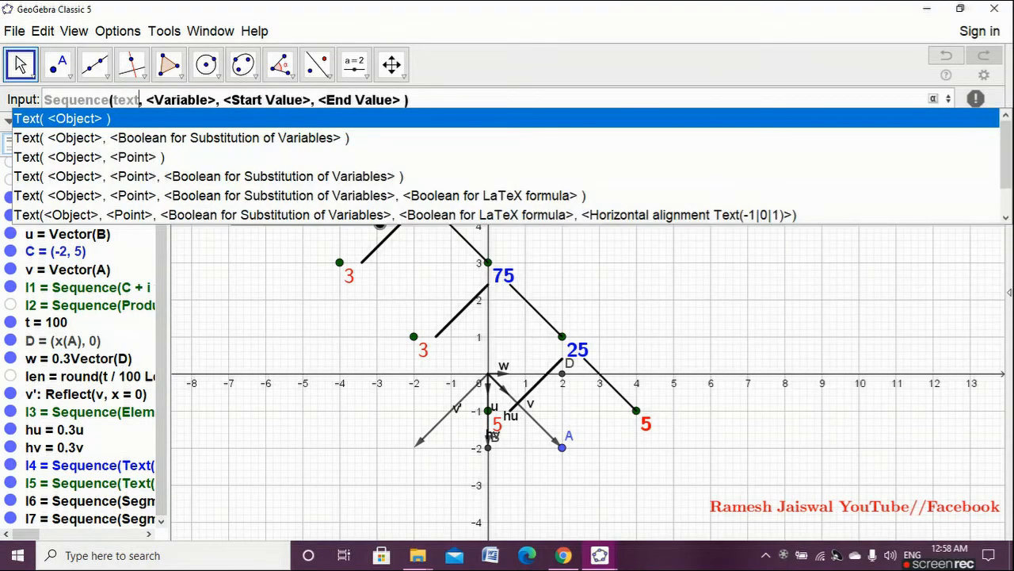
key("Return")
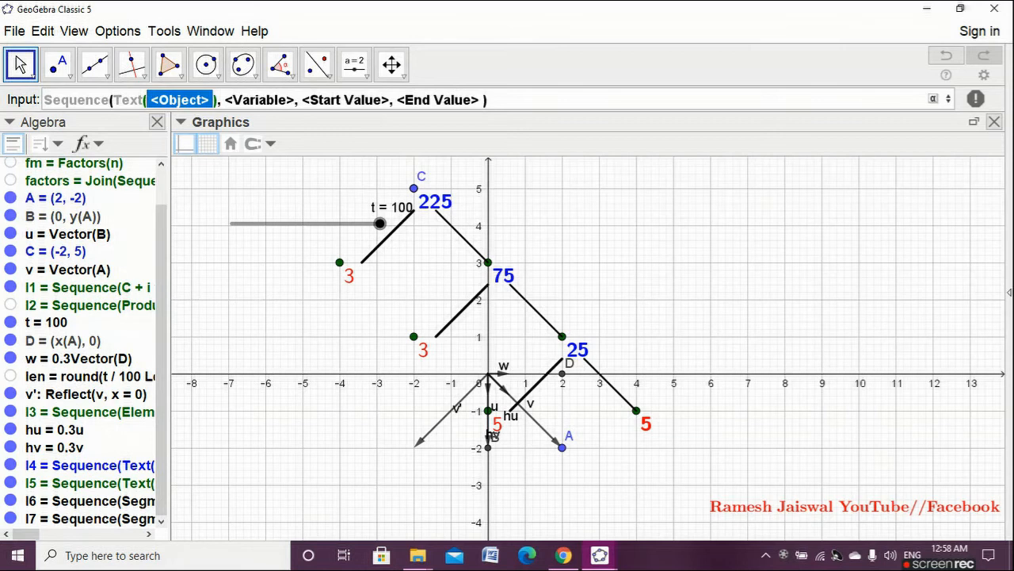
type("\"\\")
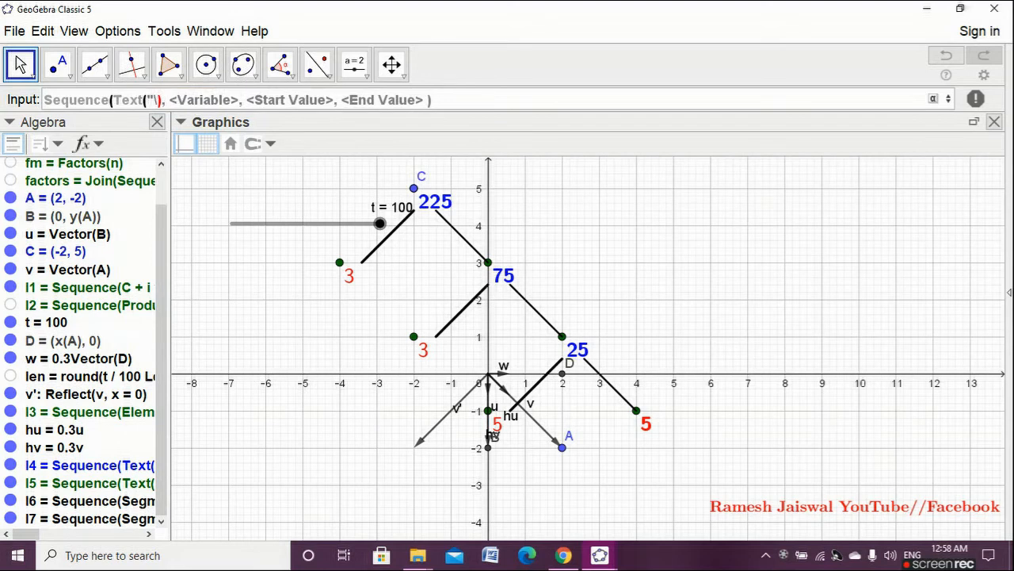
type("tim")
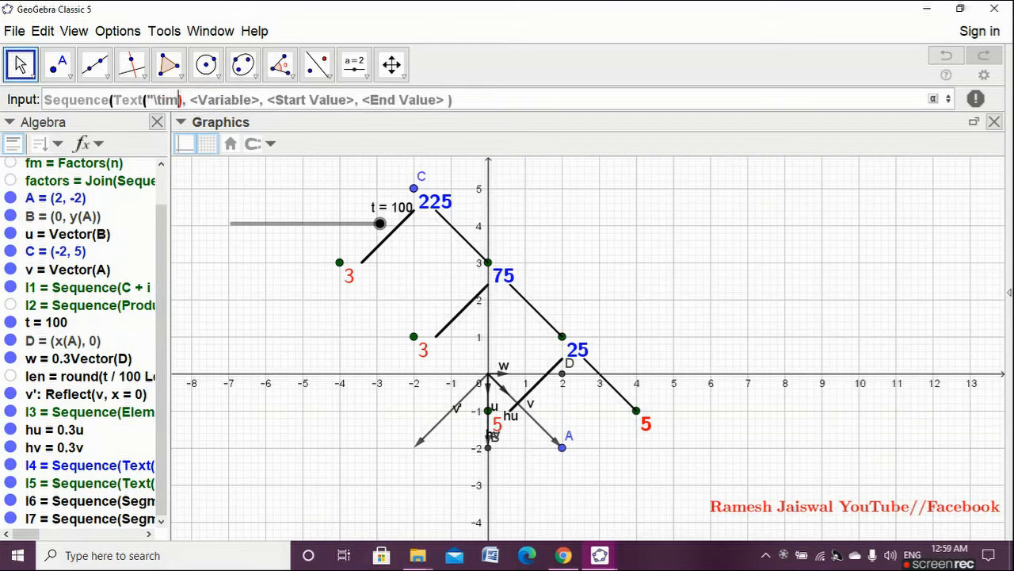
type("e")
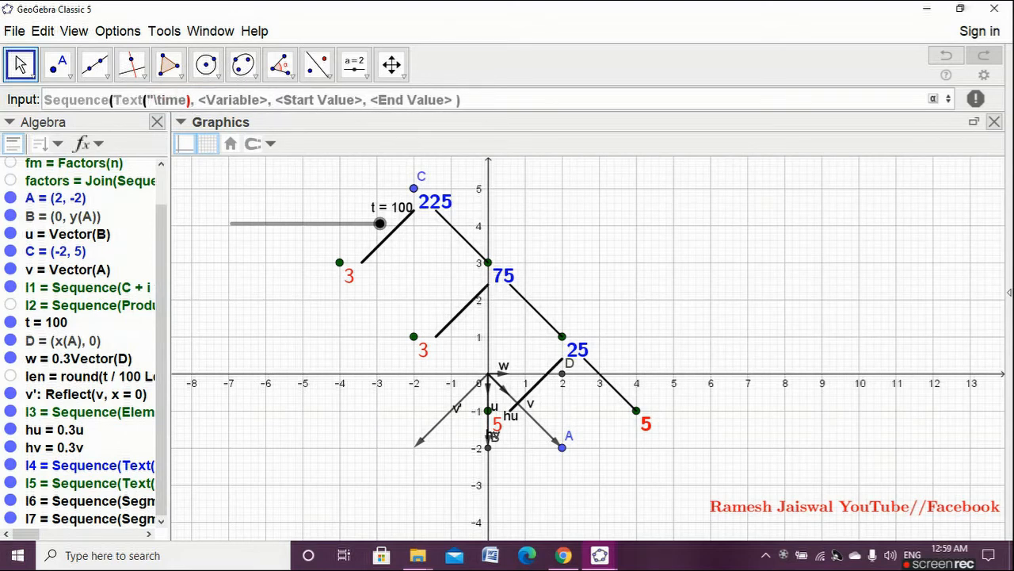
type("\"")
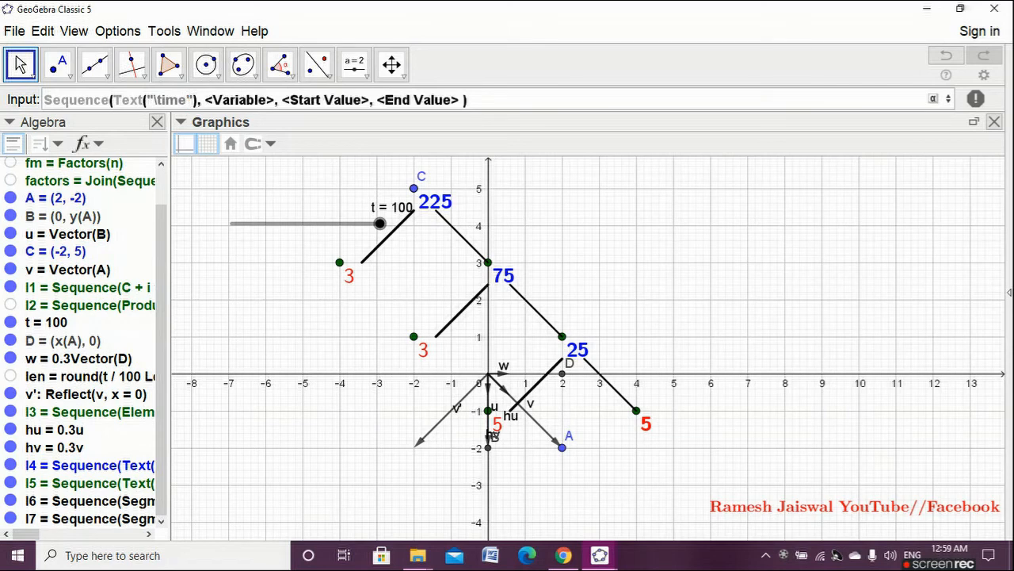
type(",")
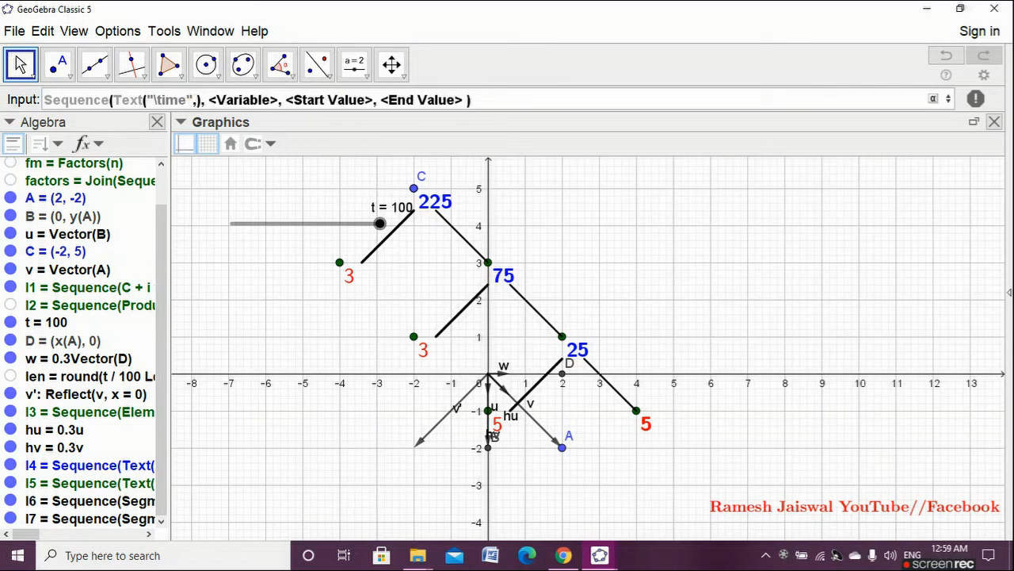
Set the text's position argument to Element(l1, i)+u.
type("Ele")
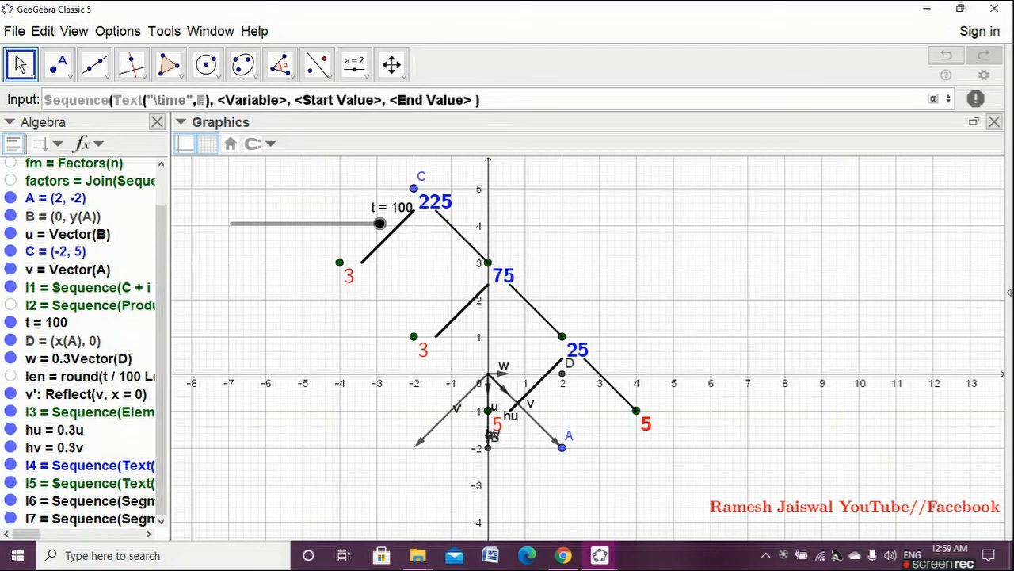
type("m")
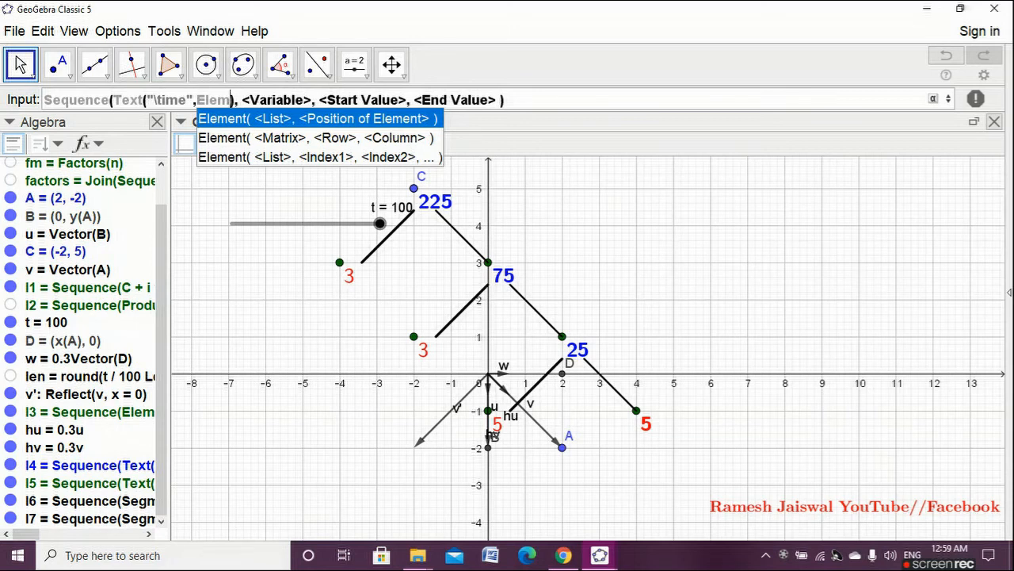
key("Return")
type("l1")
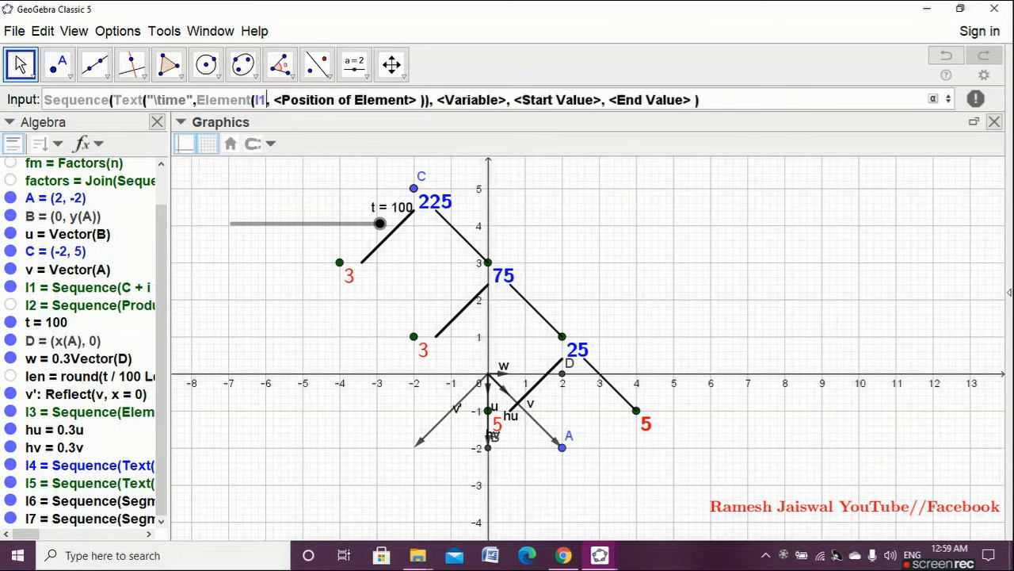
key("Tab")
type("i")
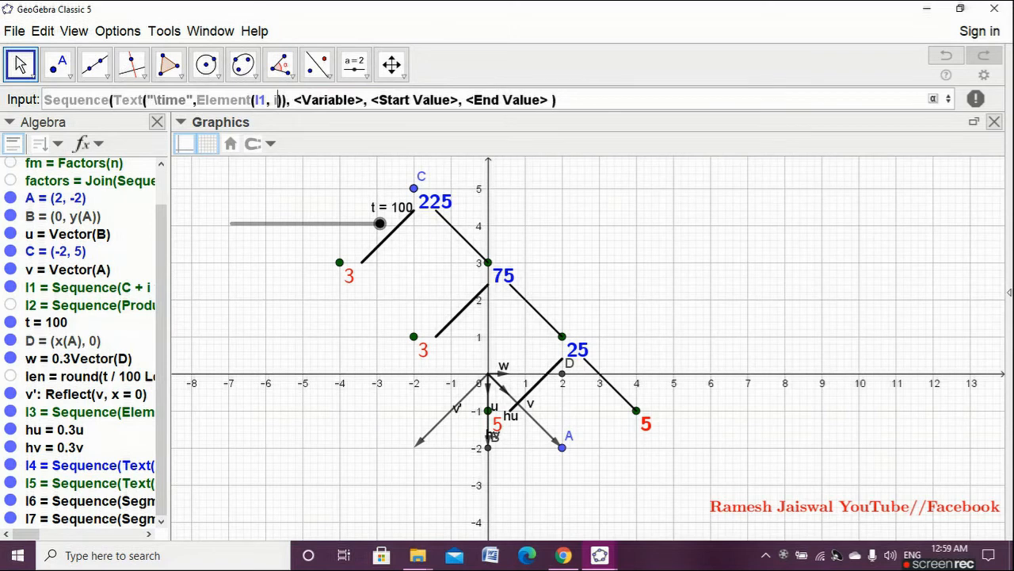
type("+")
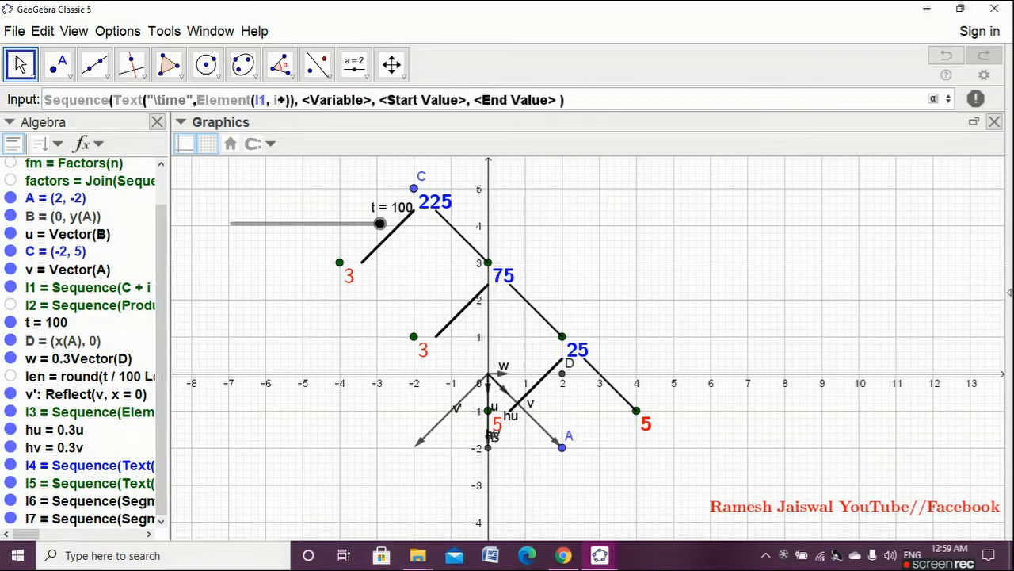
key("BackSpace")
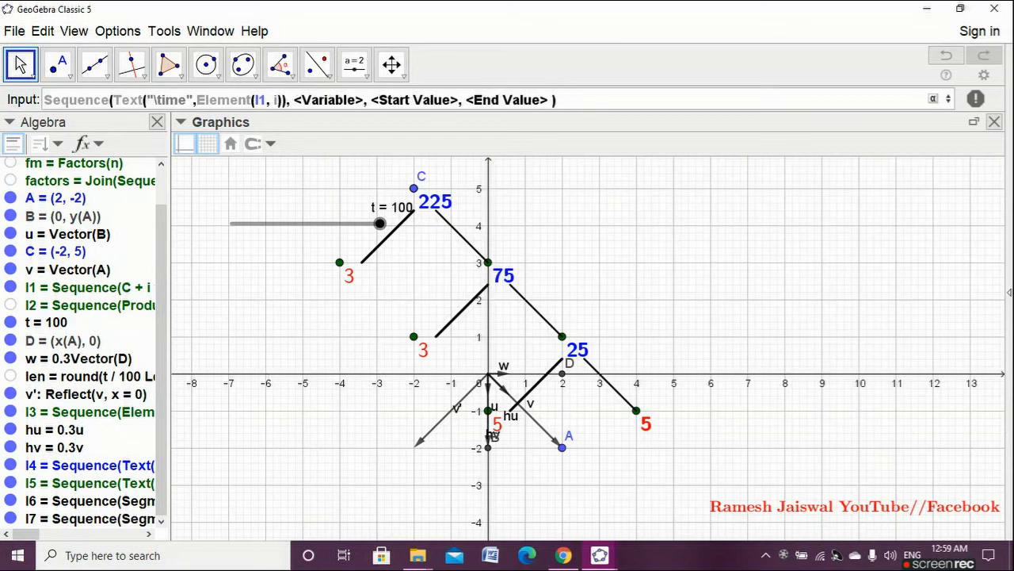
key("Right")
type("+u")
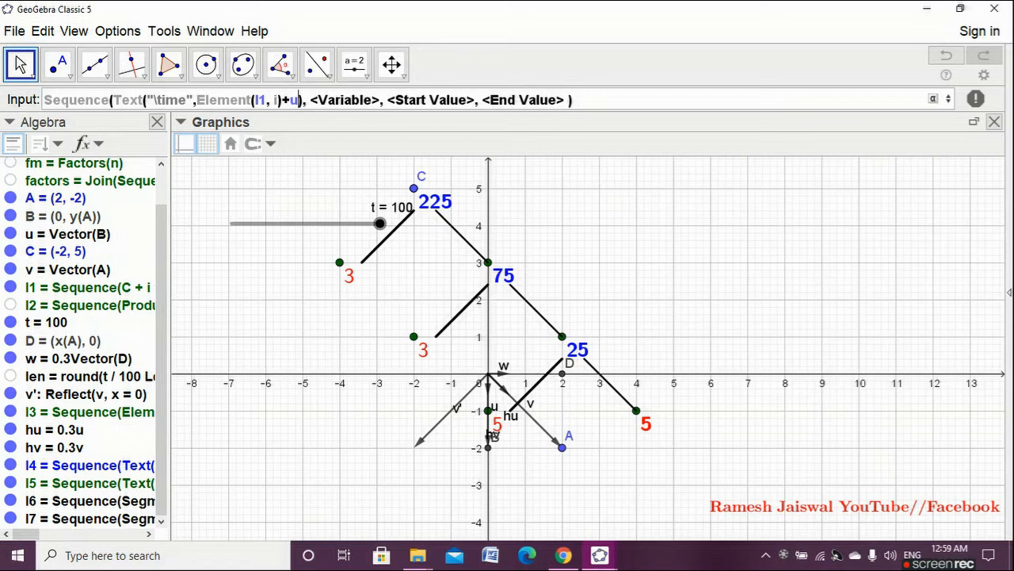
Set the Text command's variable substitution argument to false and its LaTeX formula argument to true.
type(",")
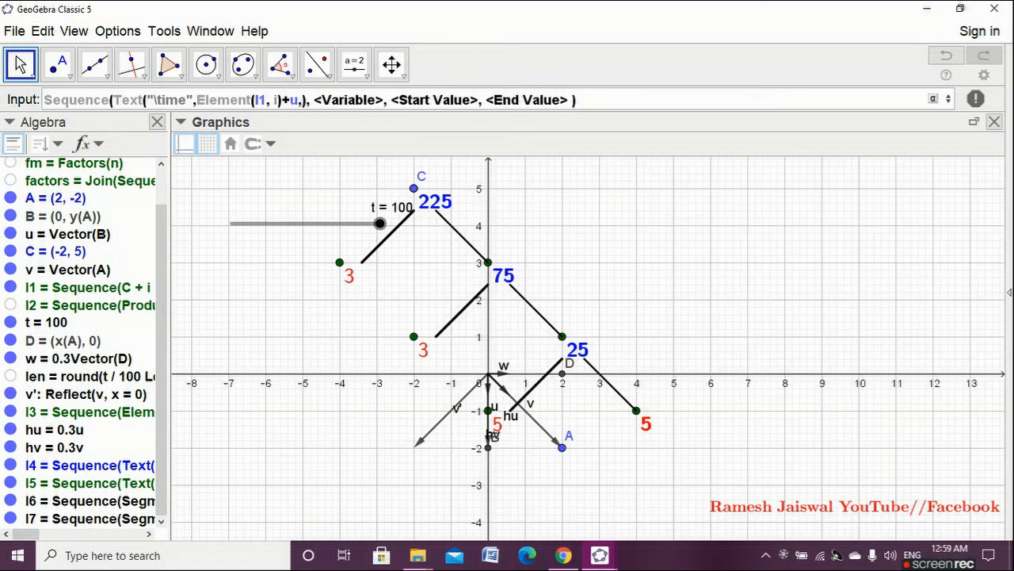
type("t")
type("alse")
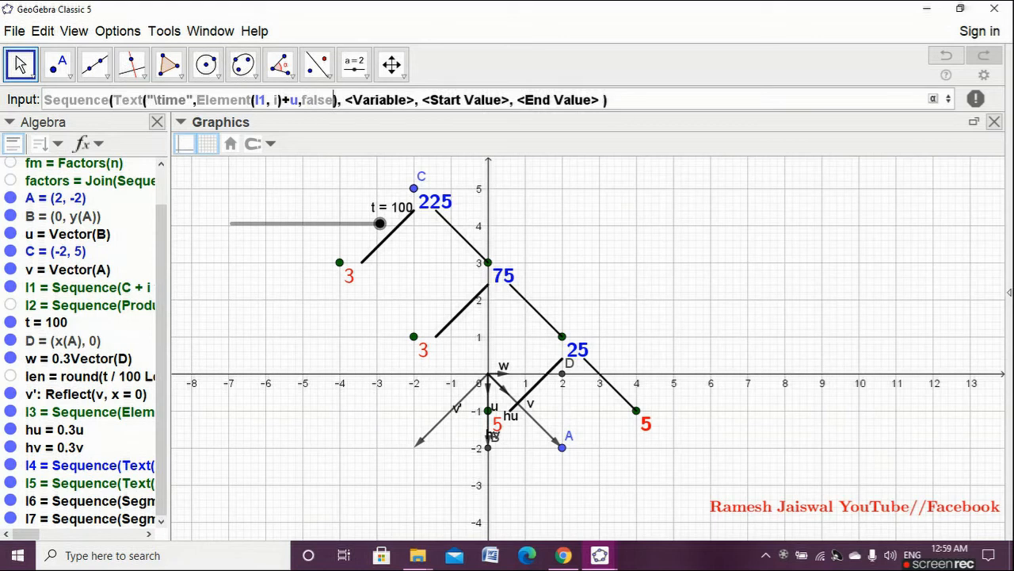
type(",true")
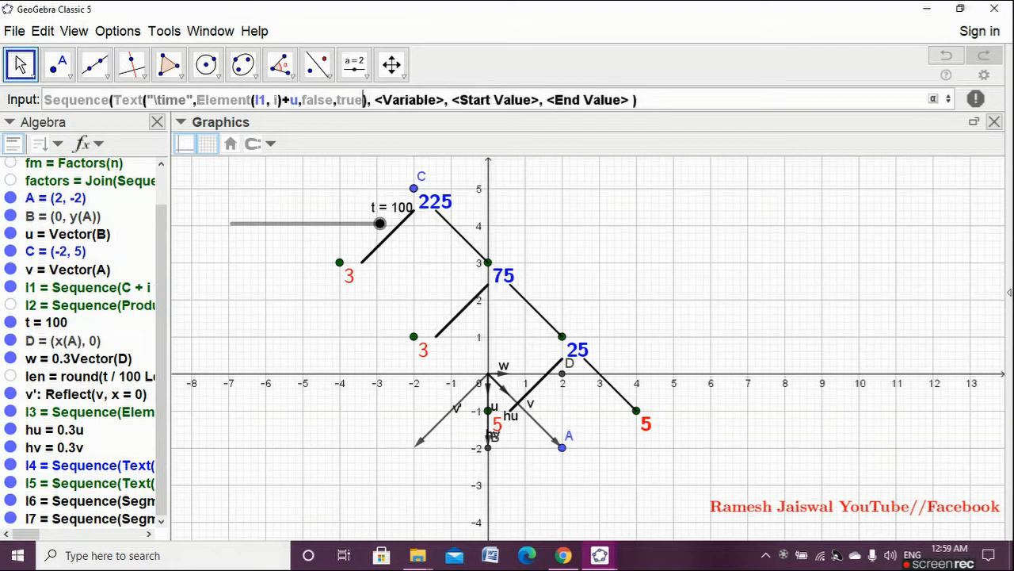
Run the sequence over variable i from 1 to len-1, correct its text to "\times", and create the list.
key("Tab")
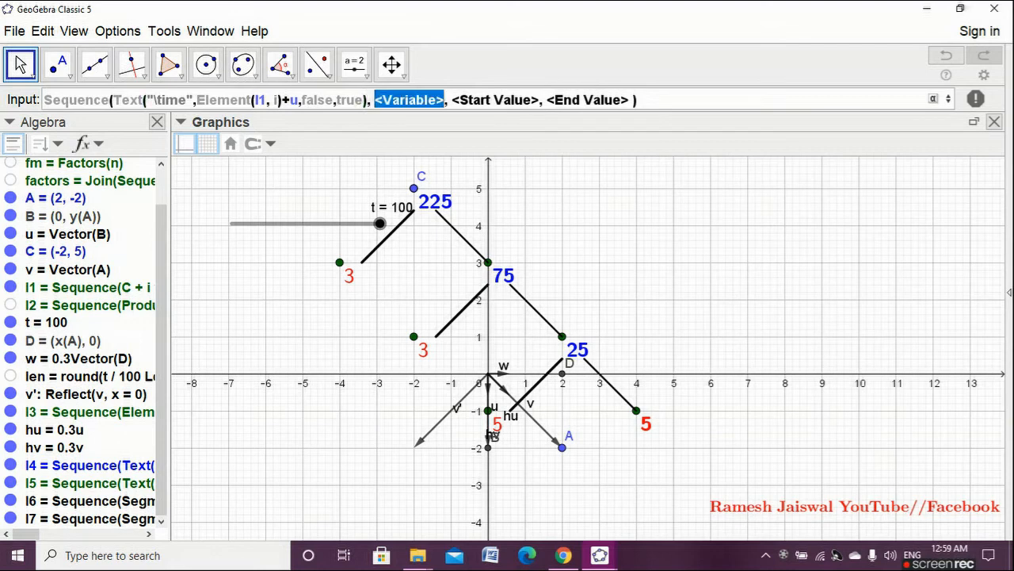
type("i")
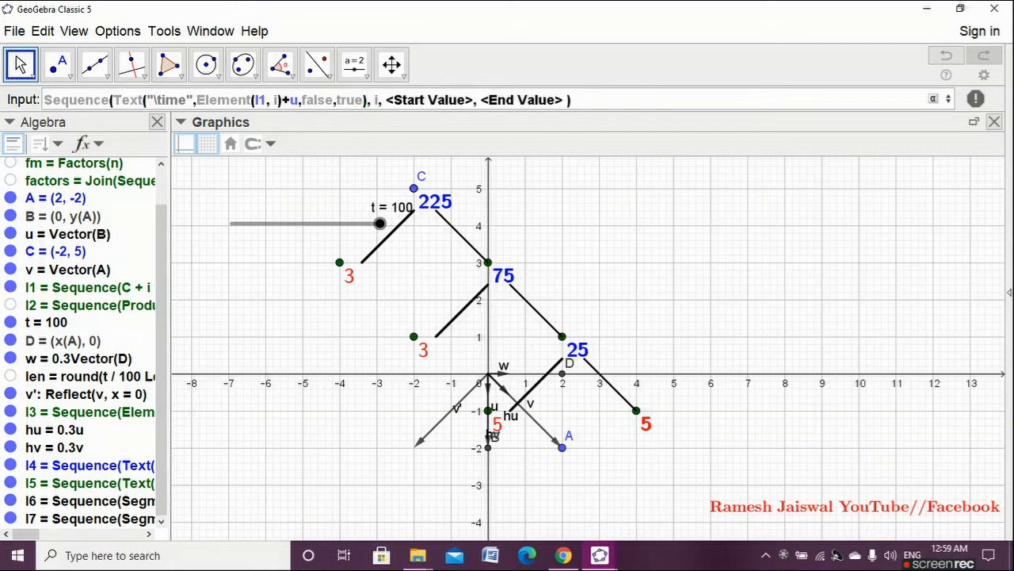
key("Tab")
type("1")
key("Tab")
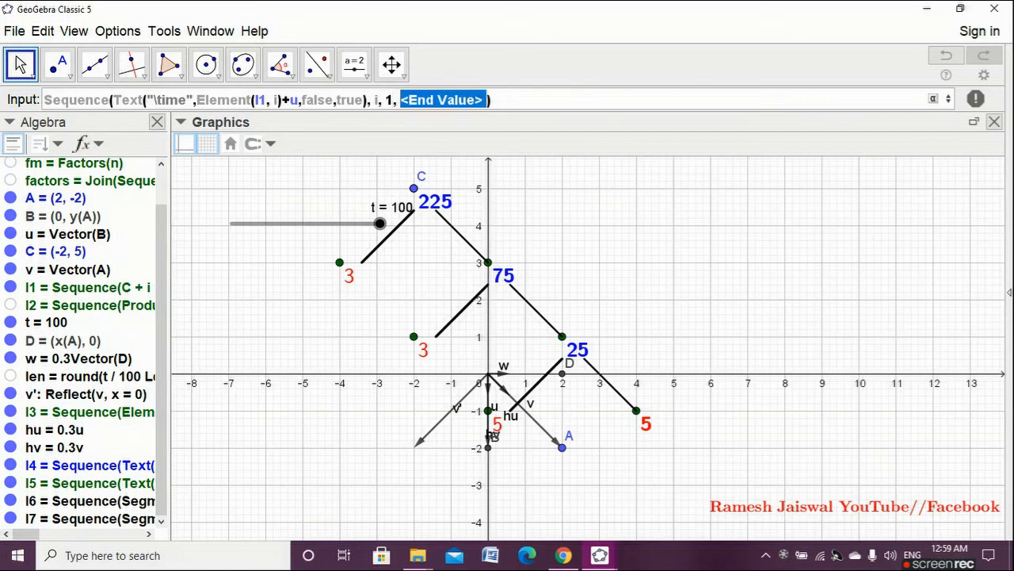
type("len-")
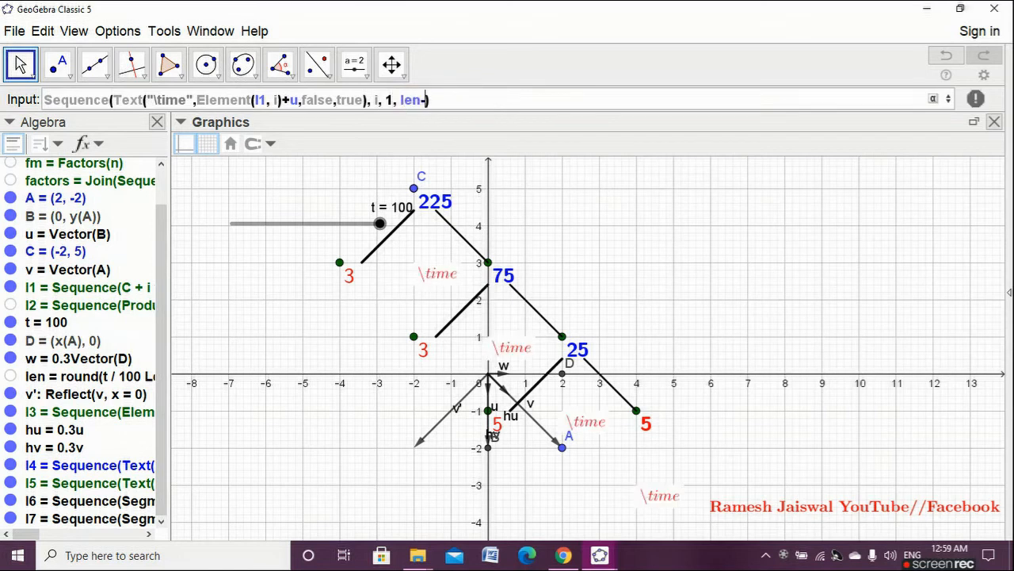
type("1")
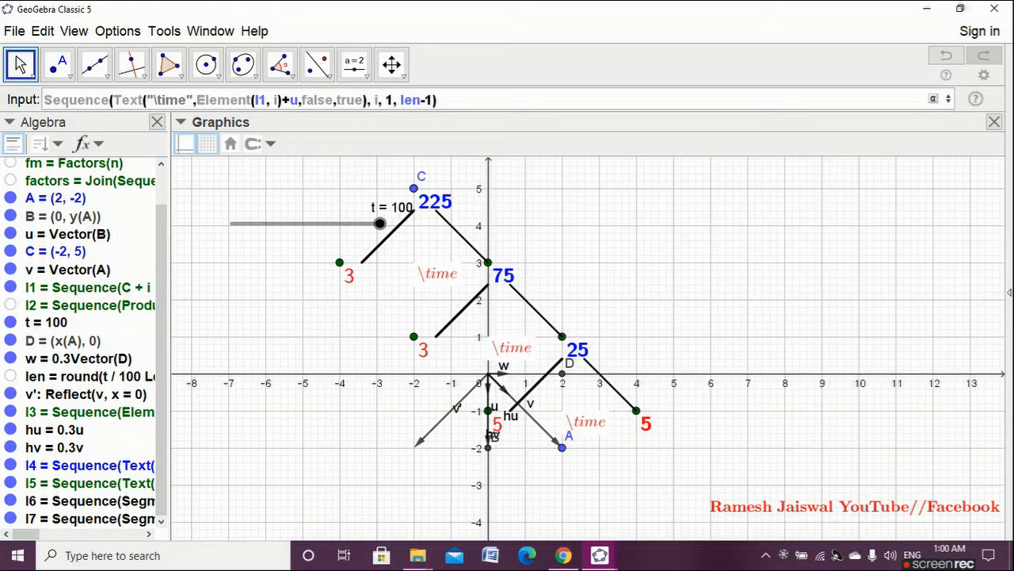
type("s")
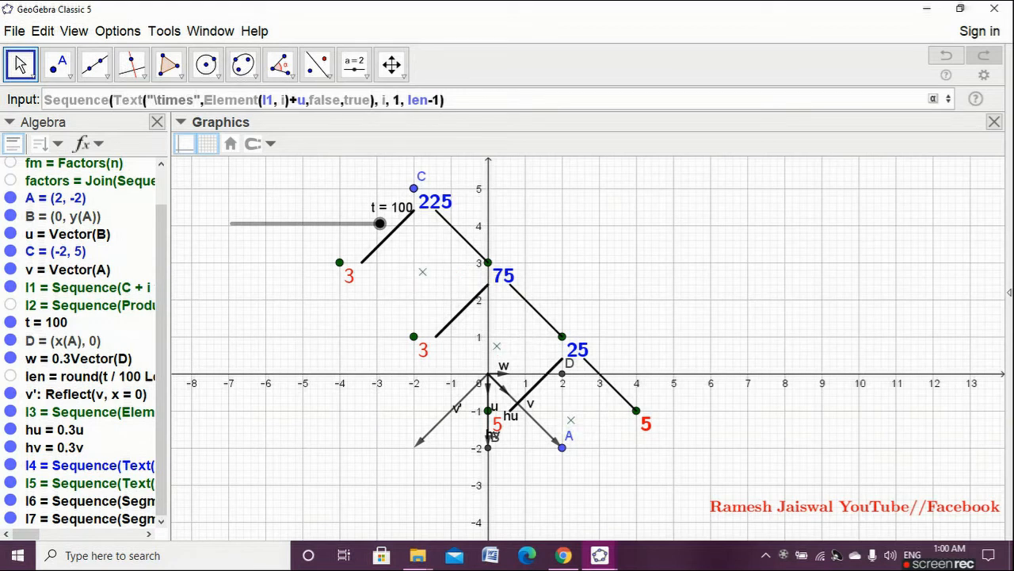
key("Return")
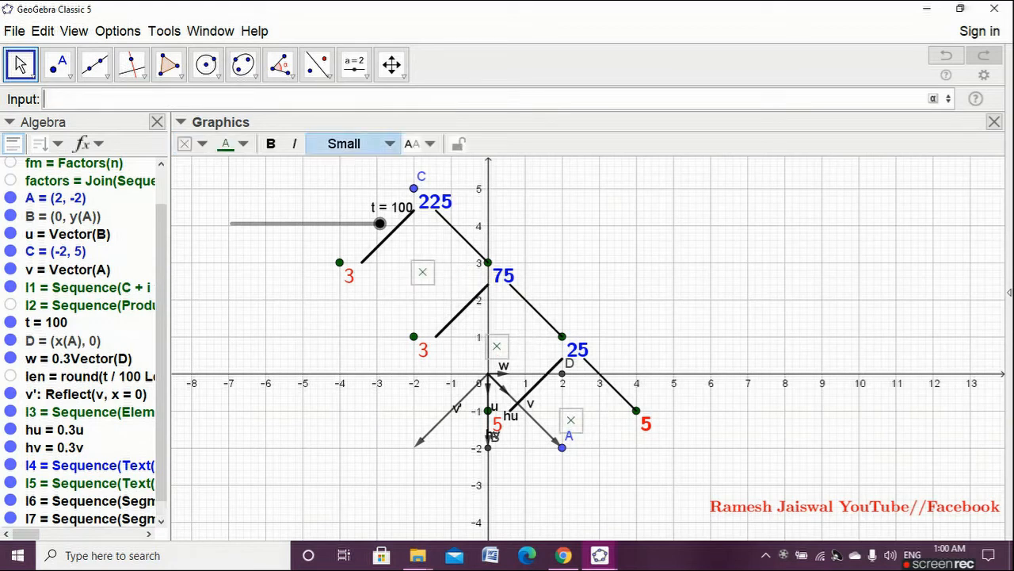
Format the multiplication signs between the factors as large, bold, black text.
left_click(357, 143)
left_click(329, 255)
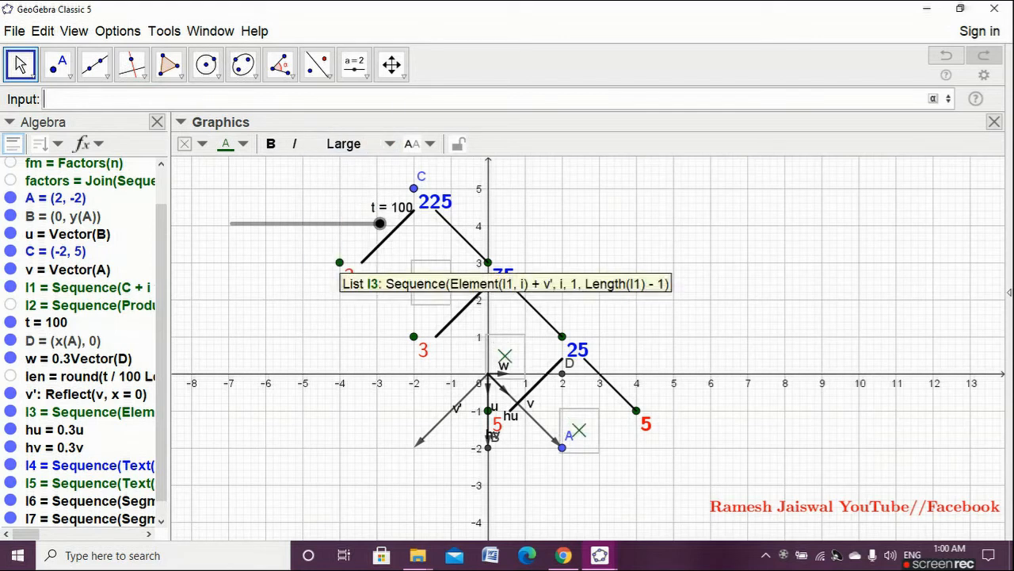
key("Escape")
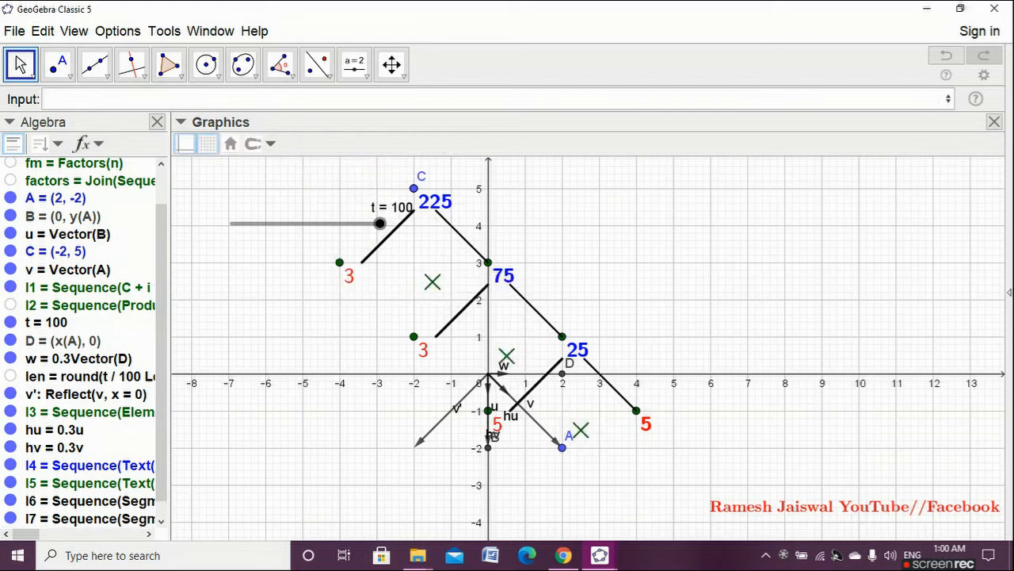
left_click(433, 282)
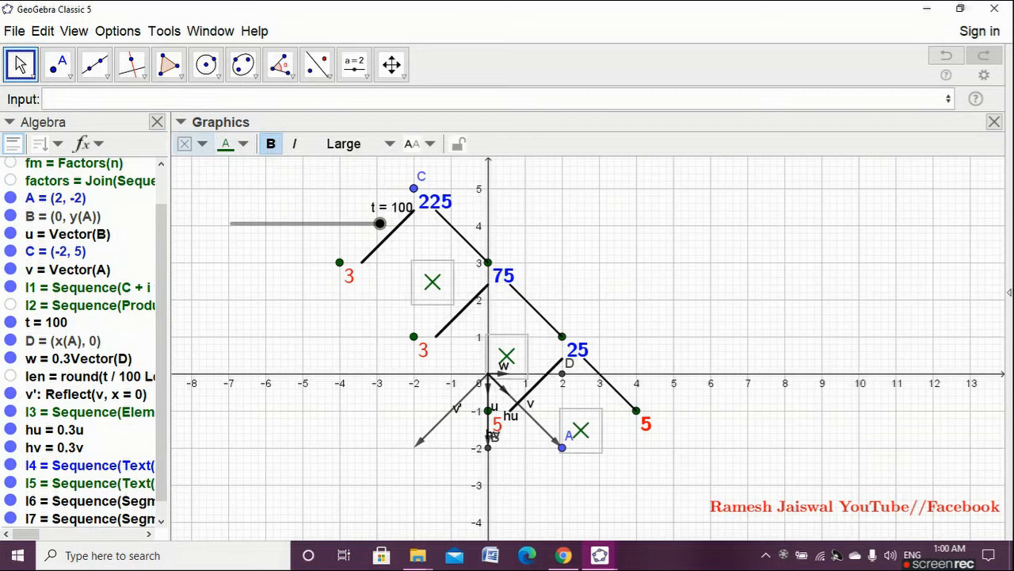
left_click(234, 144)
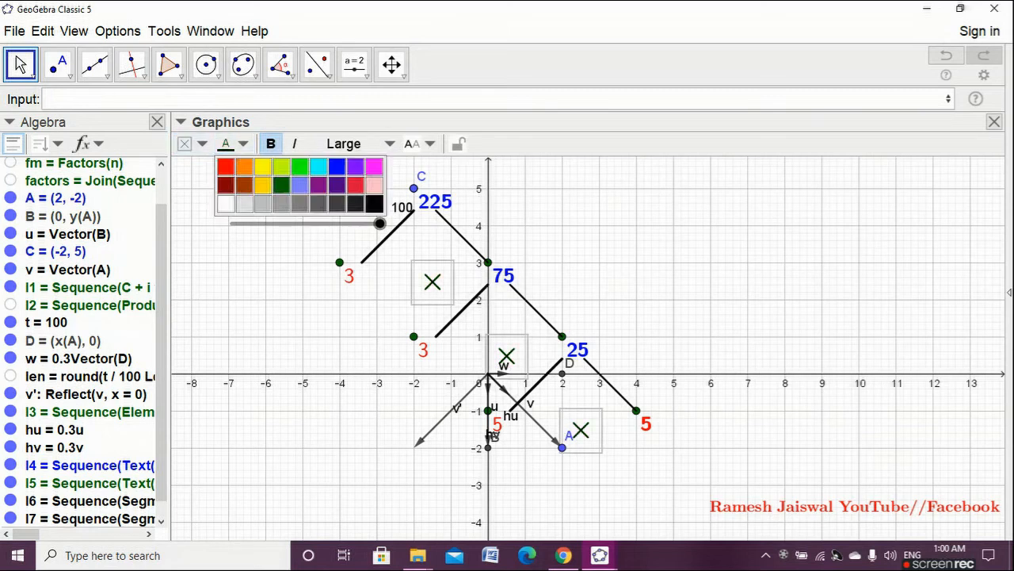
key("Escape")
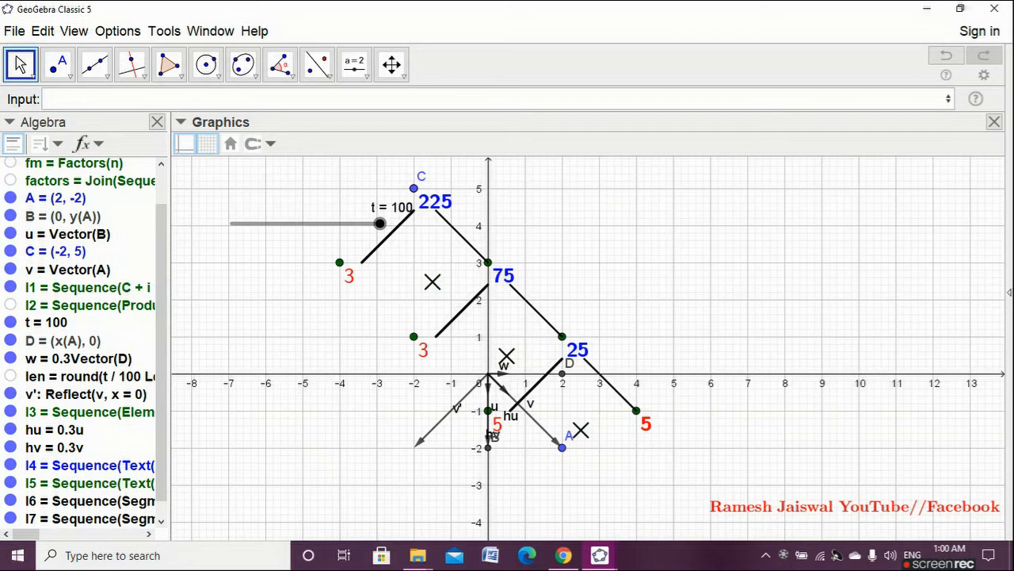
Create a Boolean value with IsPrime(n) and rename it ip.
type("isp")
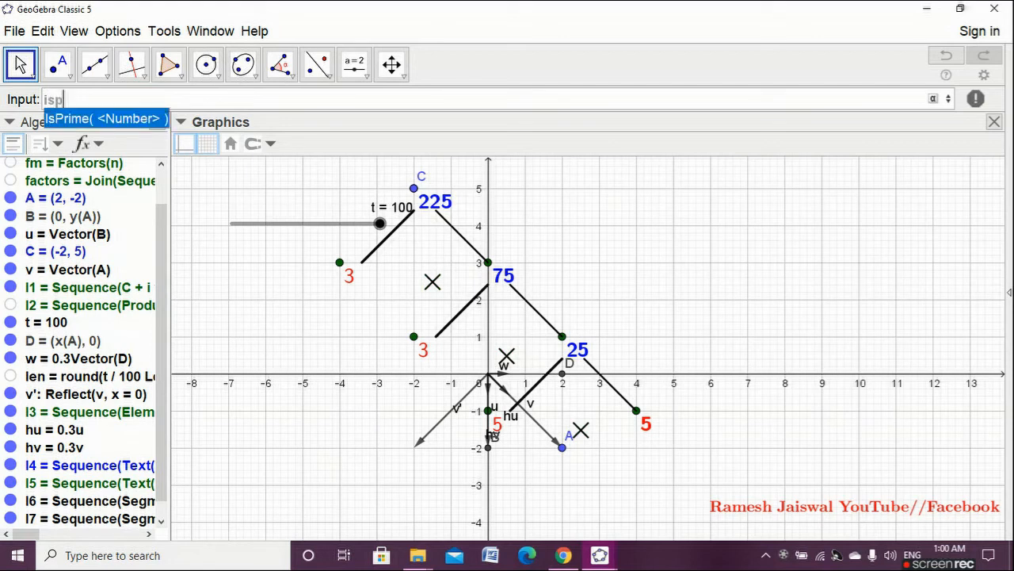
key("Return")
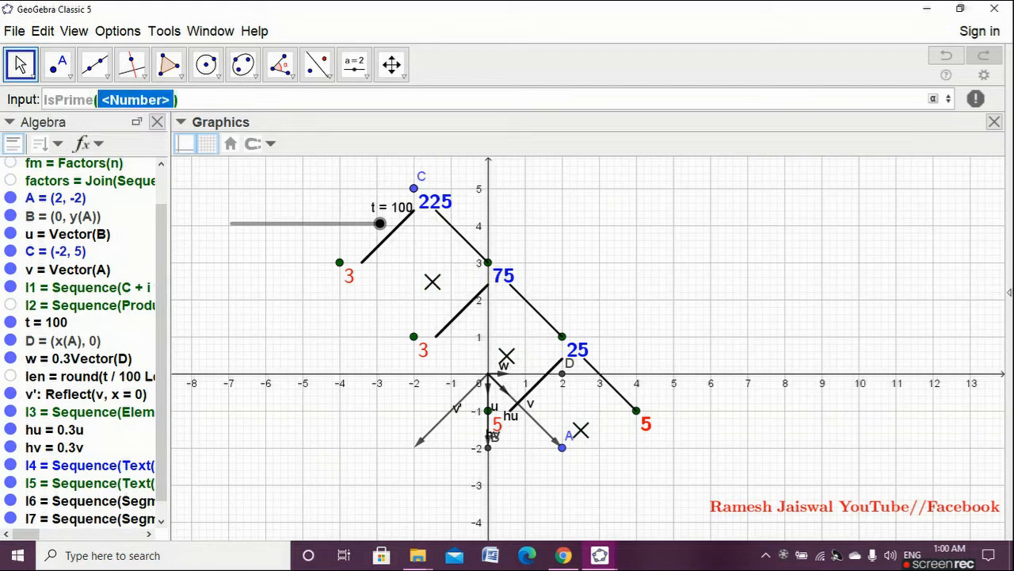
type("n")
key("Return")
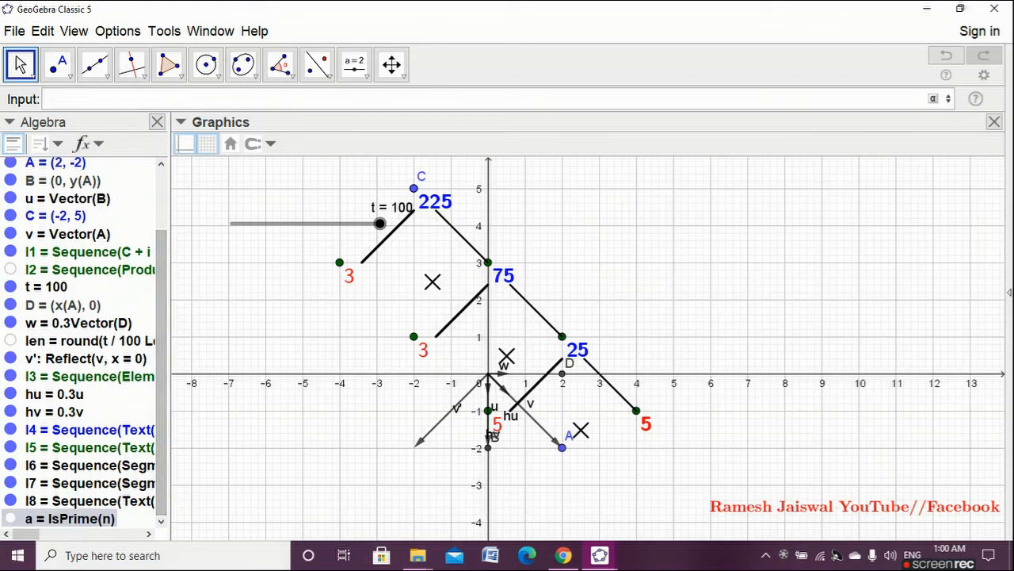
right_click(71, 519)
left_click(119, 500)
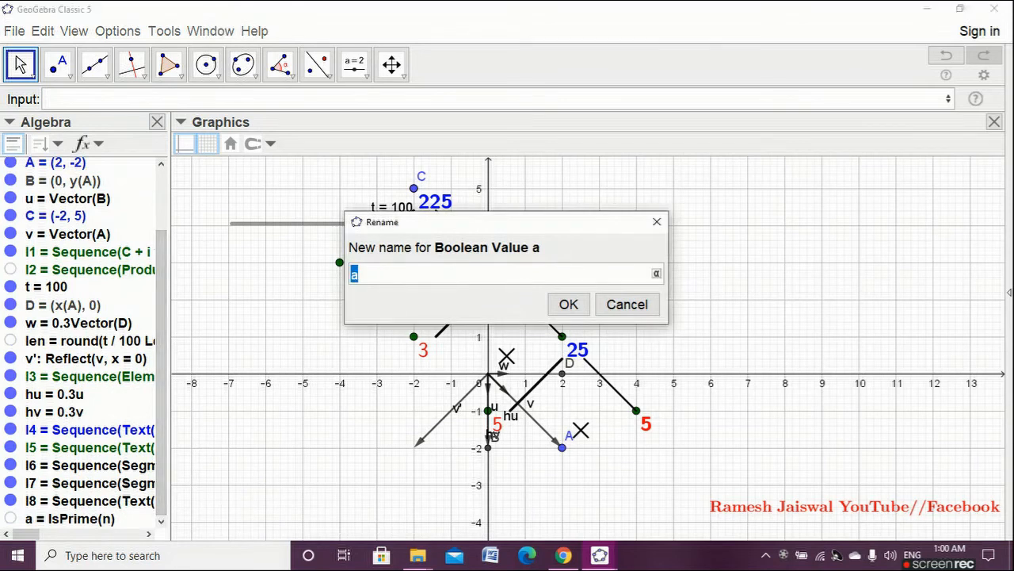
type("ip")
key("Return")
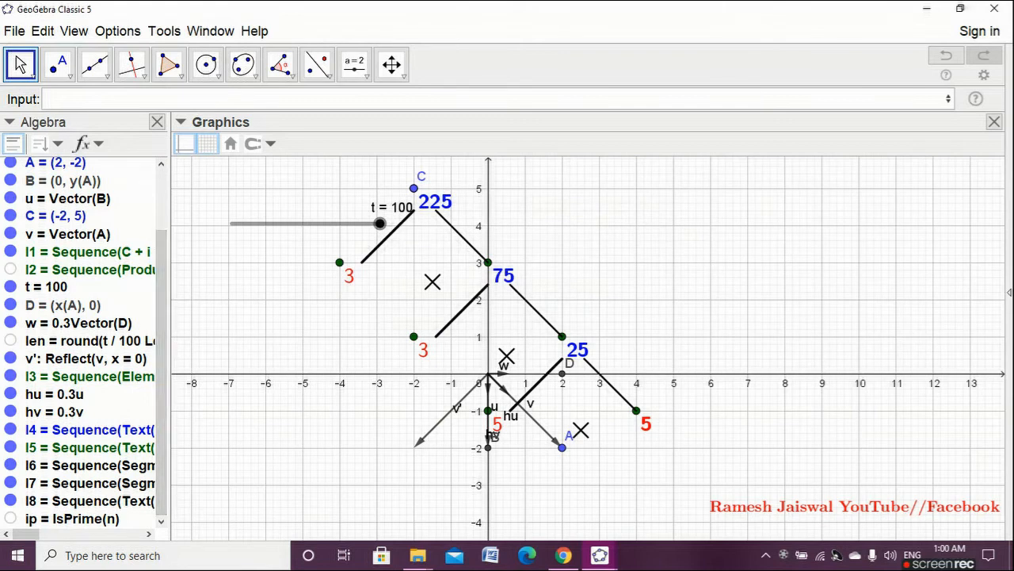
Look at the finished Prime Factors applet in the other GeoGebra window, then return to the factor tree construction.
left_click(47, 99)
mouse_move(713, 302)
left_mouse_down()
mouse_move(713, 344)
mouse_move(713, 310)
left_mouse_up()
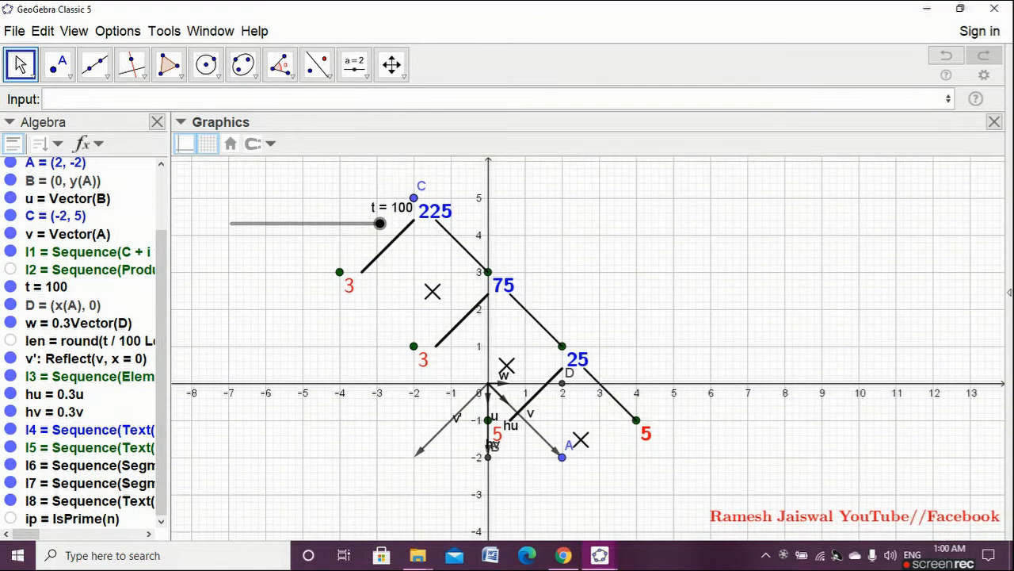
left_click(599, 555)
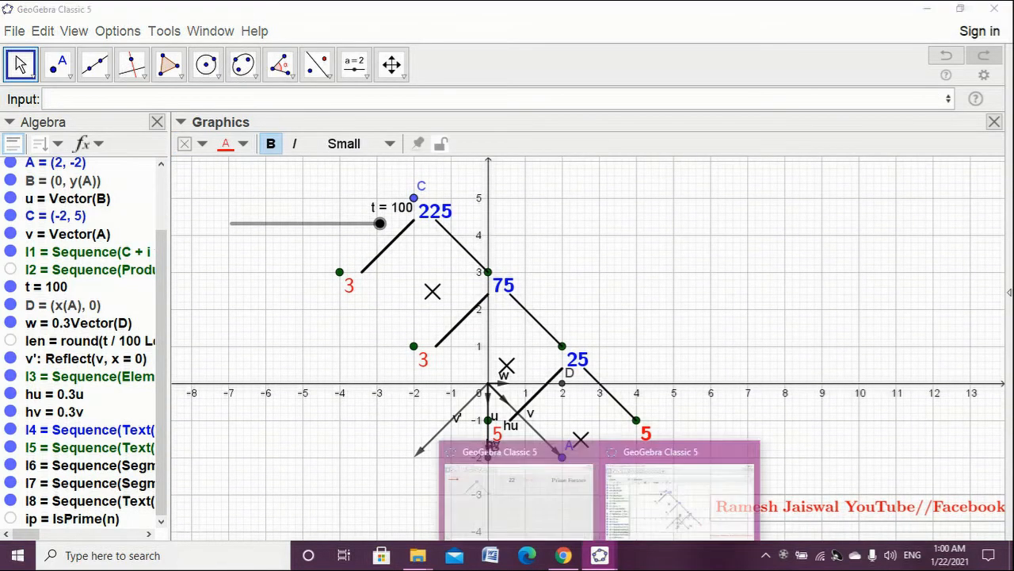
left_click(679, 501)
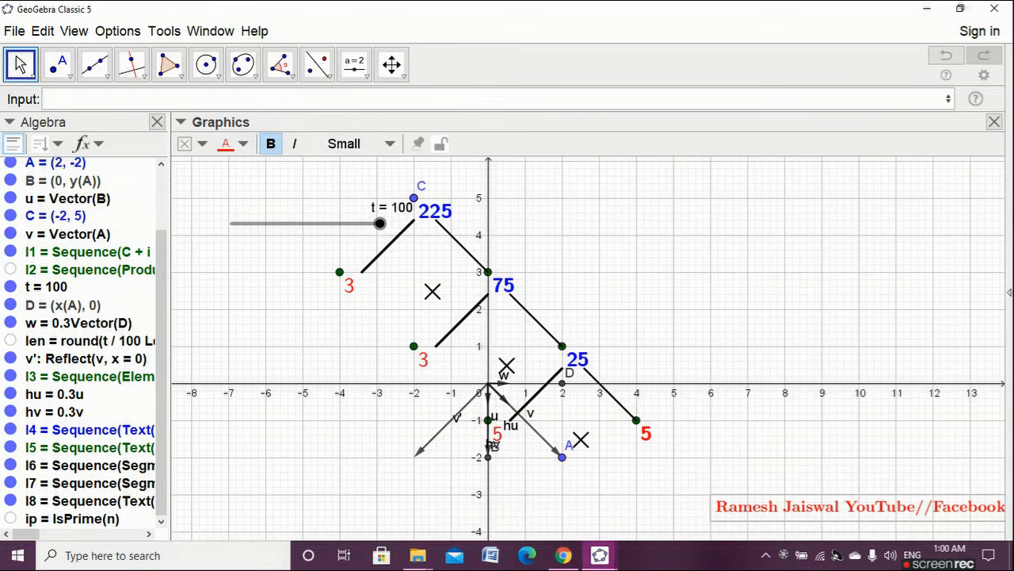
mouse_move(600, 554)
left_click(521, 487)
left_click(585, 125)
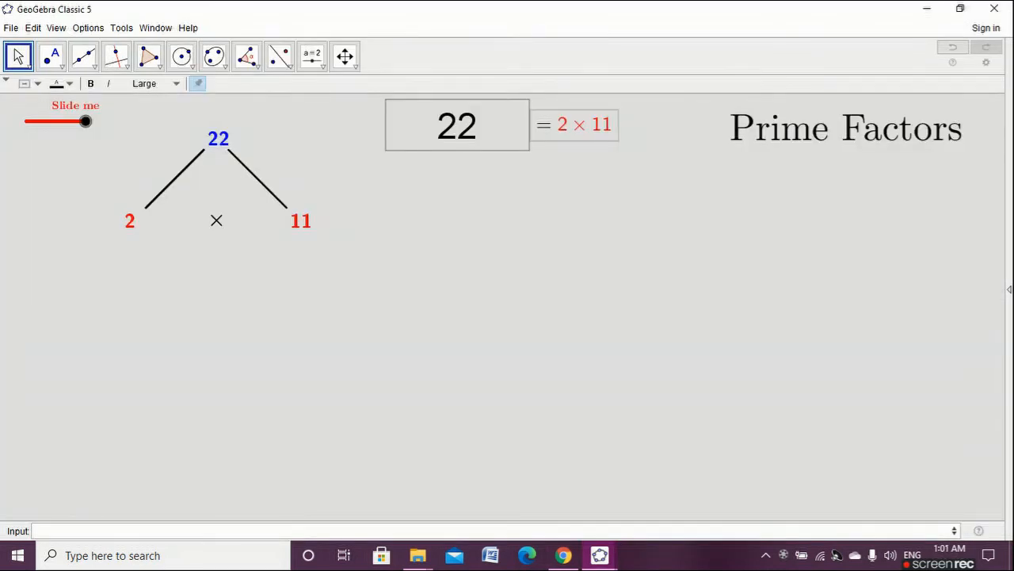
mouse_move(600, 554)
left_click(679, 492)
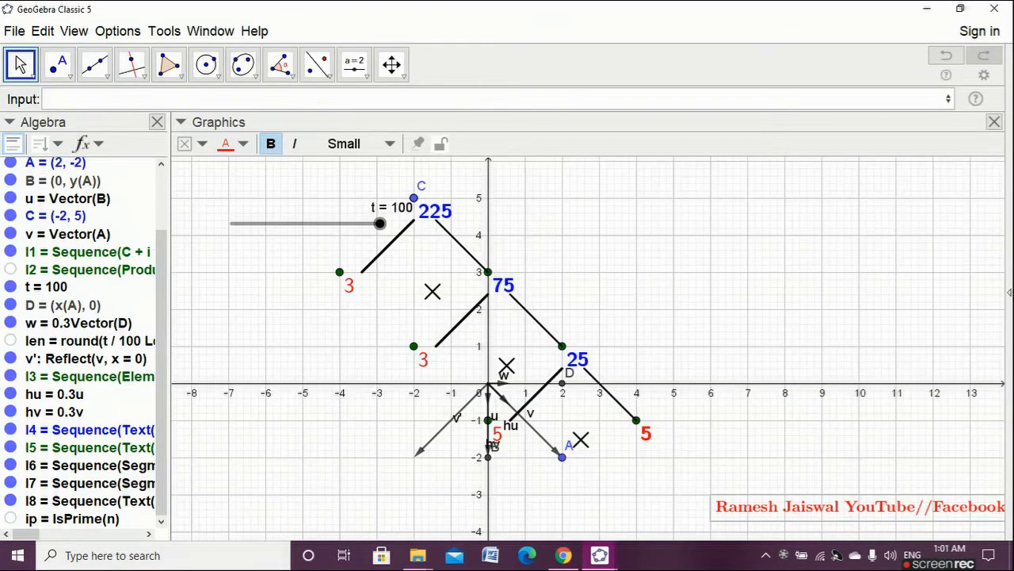
Insert an input box linked to the number n in the graphics view, without a caption.
left_click(354, 64)
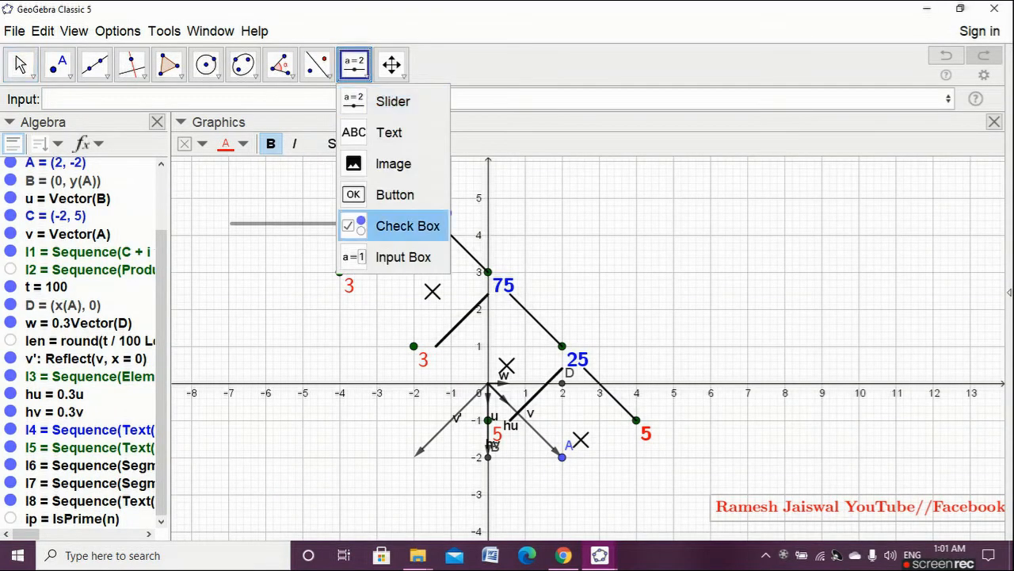
left_click(403, 257)
left_click(341, 207)
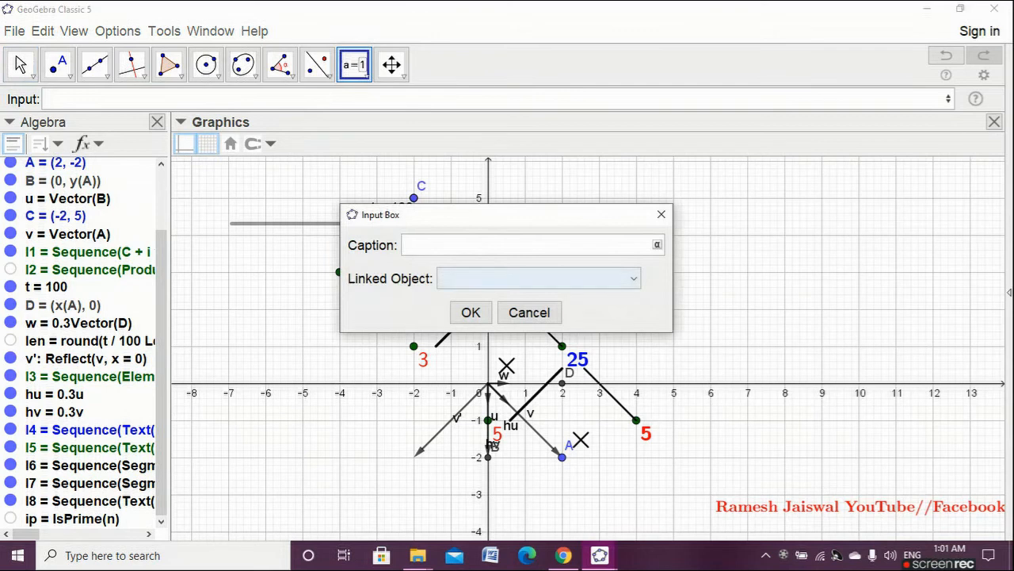
left_click(559, 278)
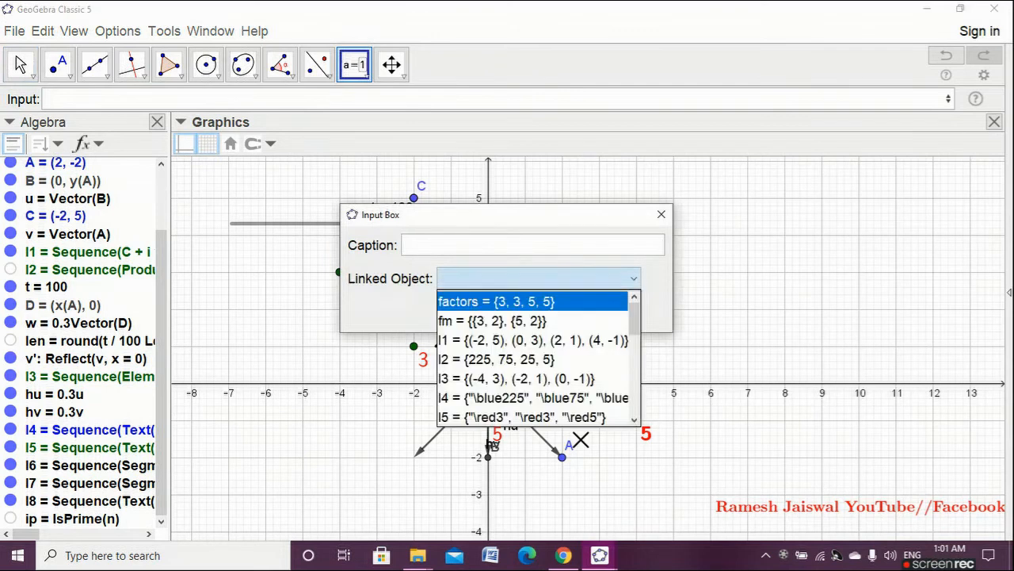
scroll(555, 396, "down", 7)
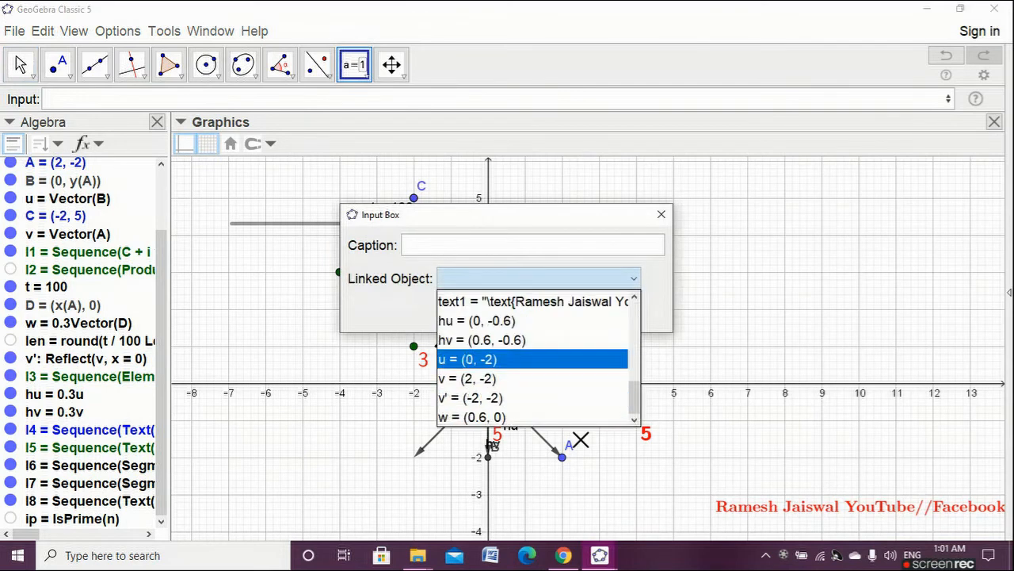
scroll(491, 358, "up", 3)
left_click(467, 357)
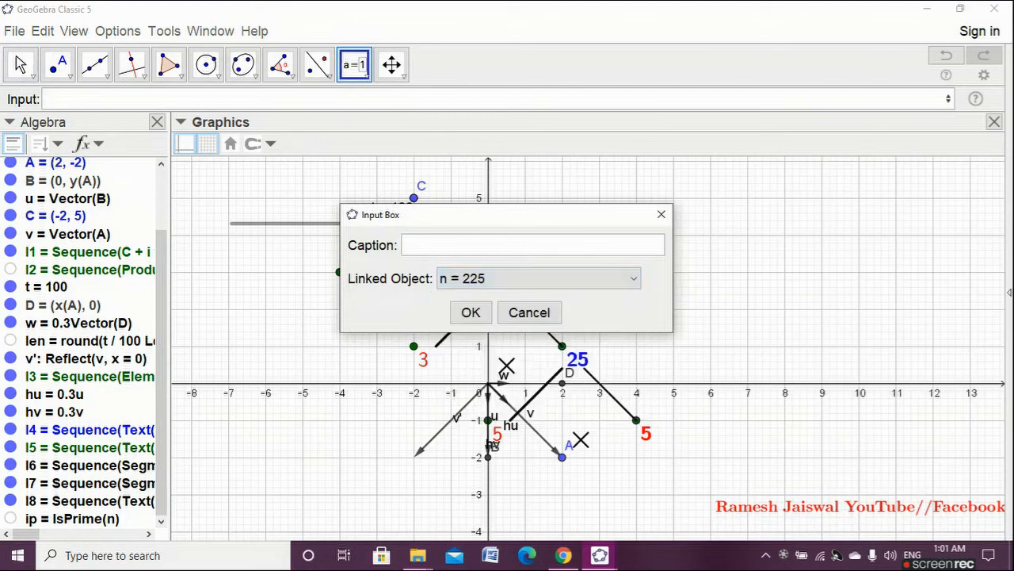
left_click(471, 312)
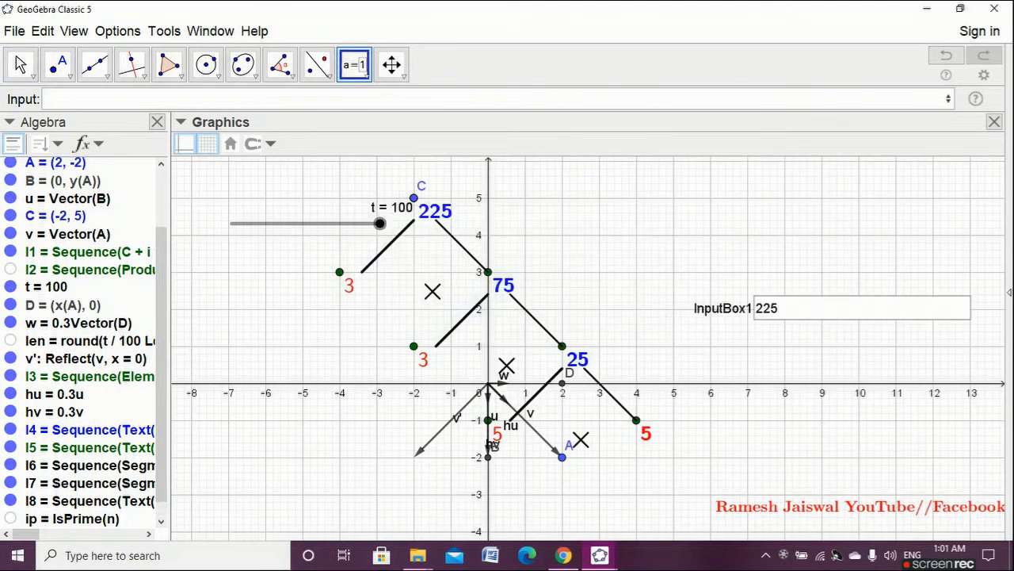
Set the input box's length to 5 and its horizontal alignment to Center.
left_click(21, 65)
right_click(729, 312)
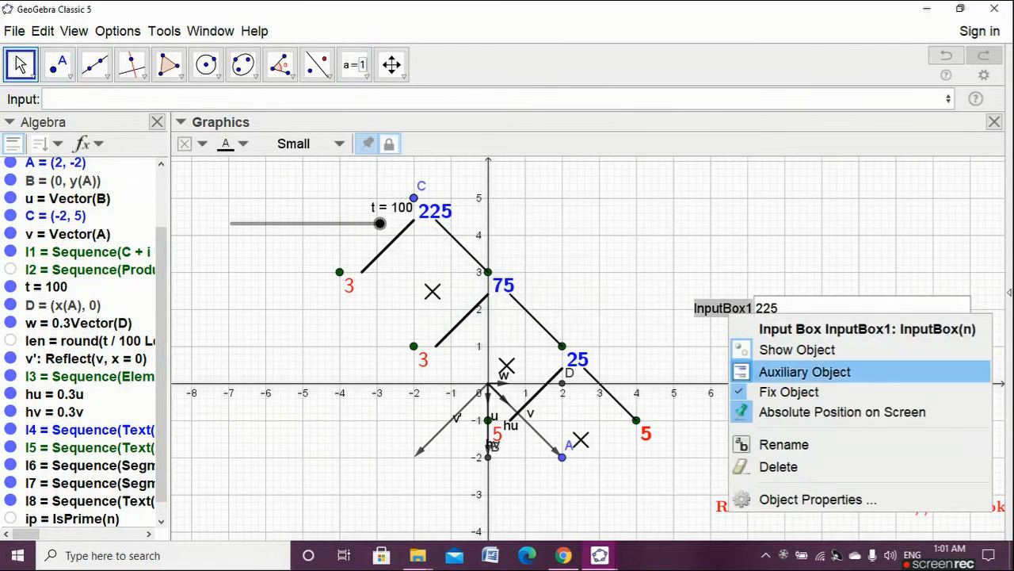
left_click(817, 498)
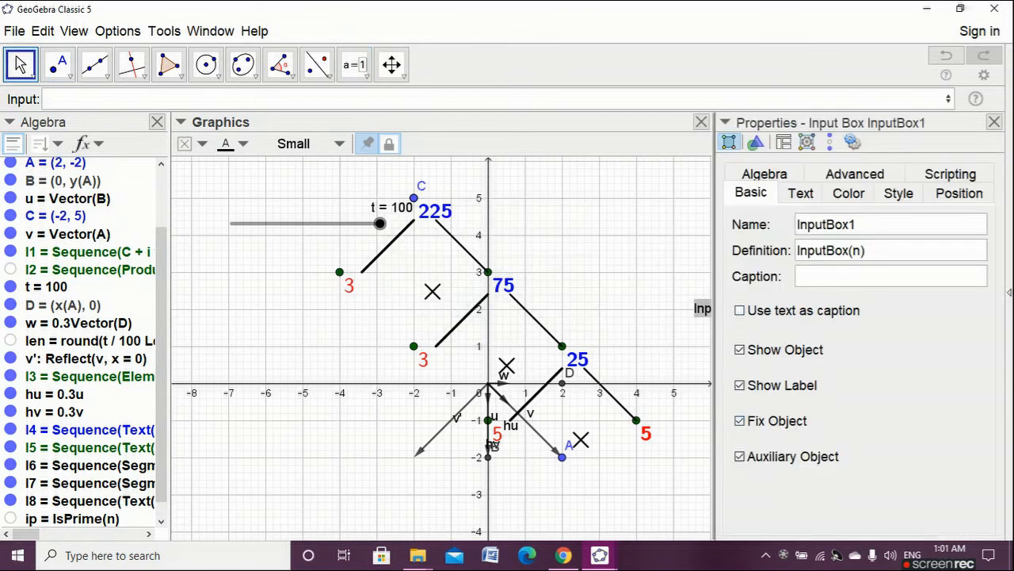
left_click(764, 172)
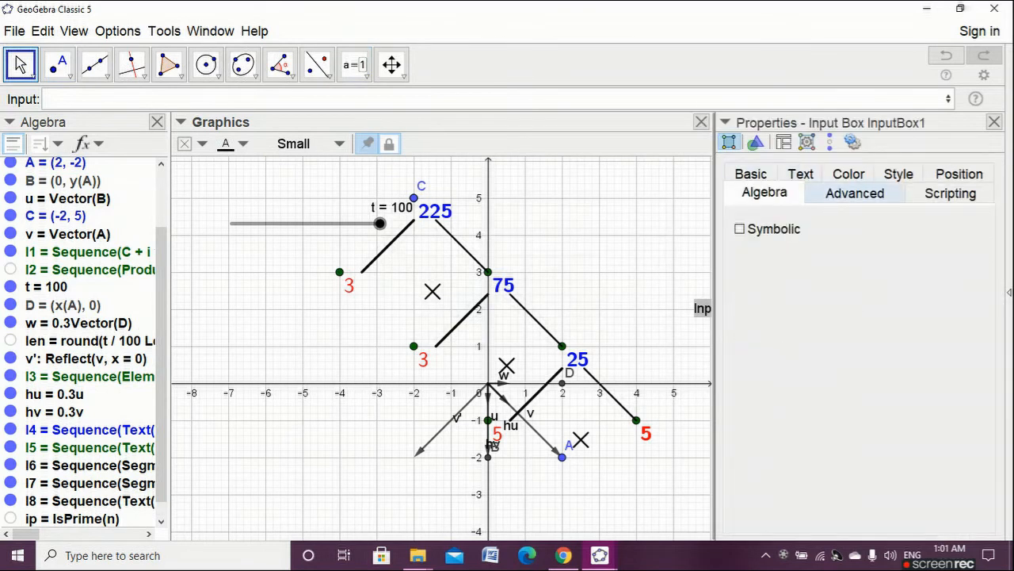
left_click(899, 174)
double_click(853, 228)
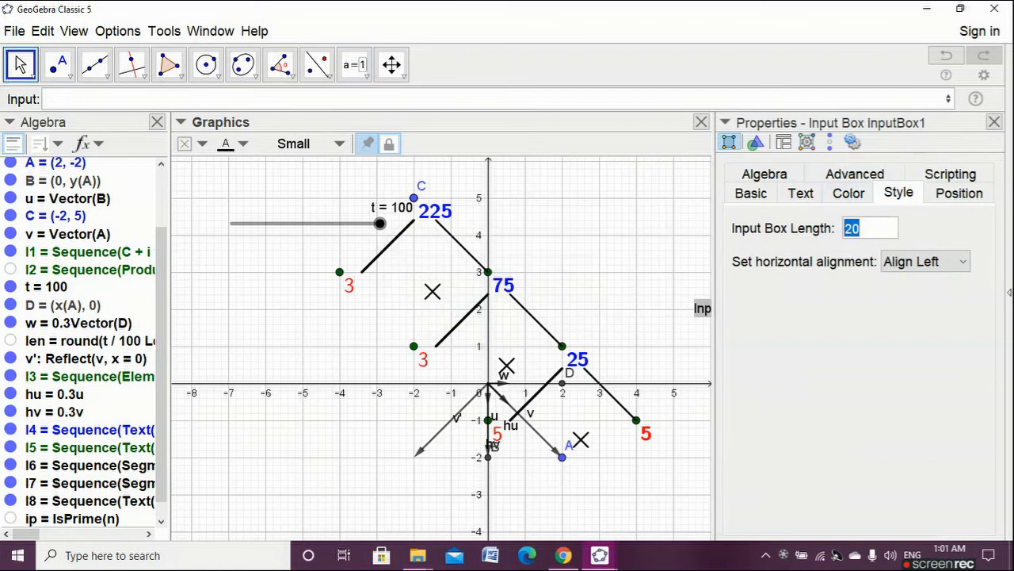
type("5")
left_click(925, 262)
left_click(907, 299)
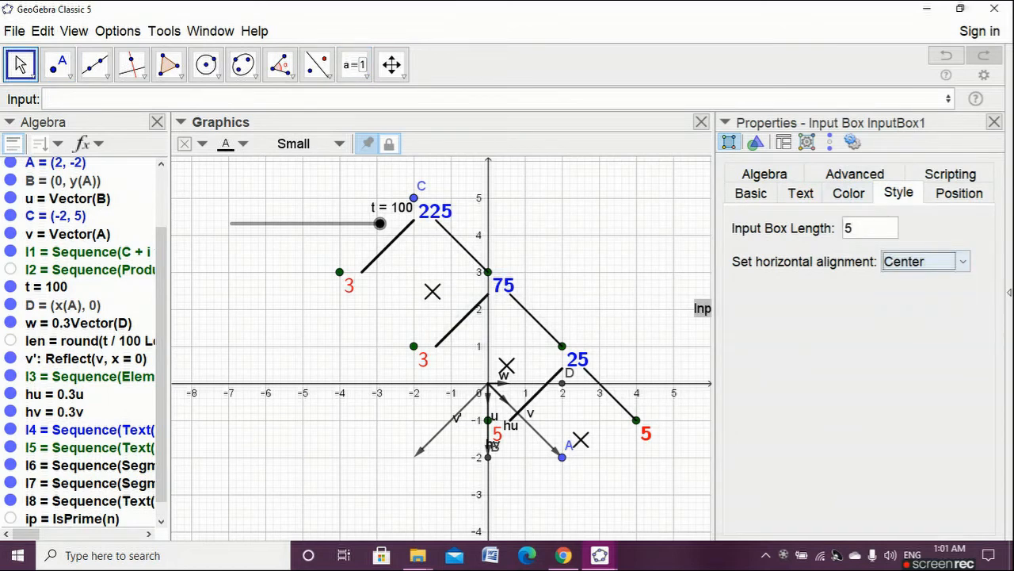
Set the input box's text size to Large and enable using text as its caption, with the caption left empty.
left_click(801, 193)
left_click(870, 220)
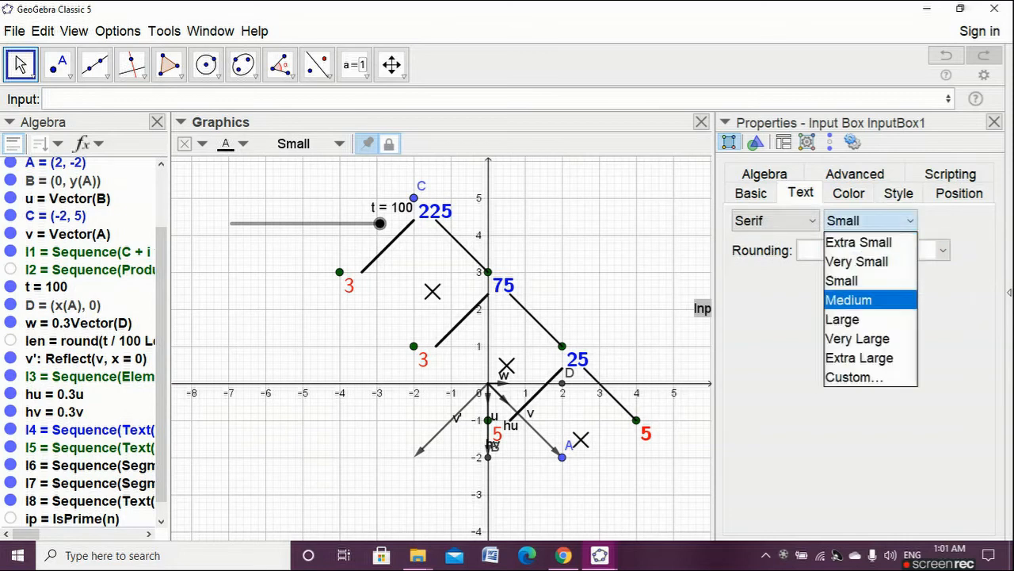
left_click(842, 319)
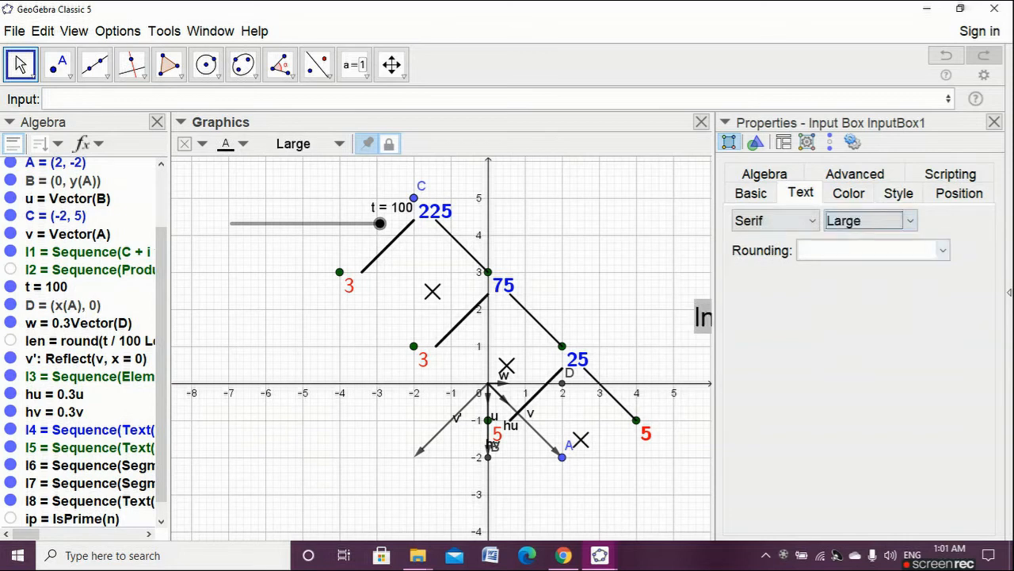
left_click(750, 193)
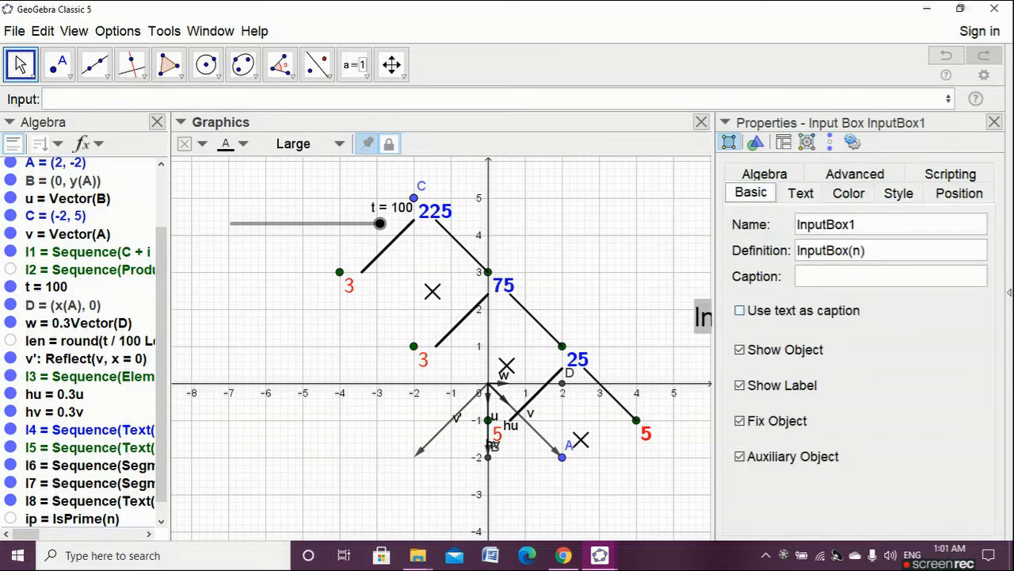
left_click(739, 310)
left_click(994, 122)
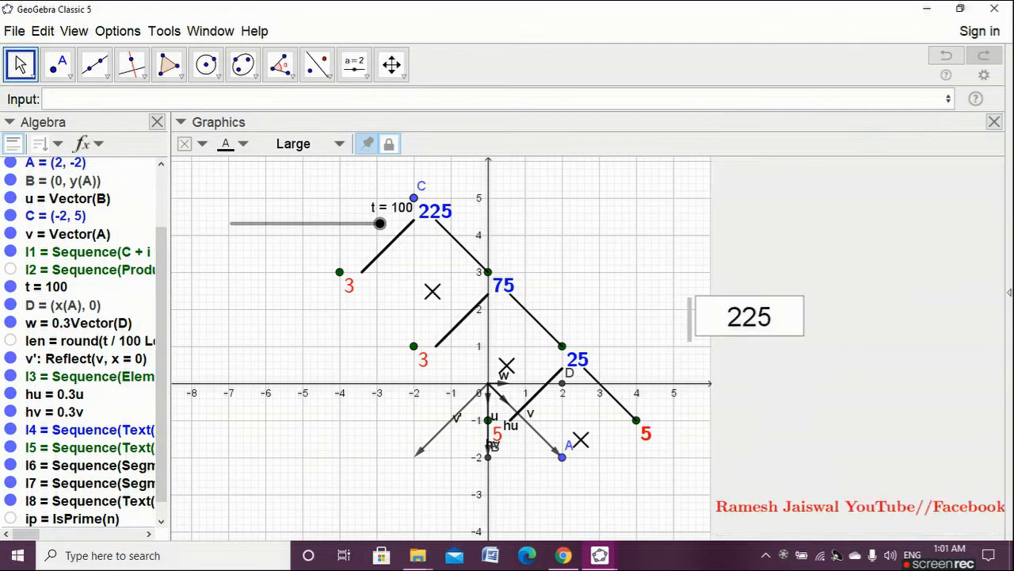
Unfix the input box and move it up beside the tree, level with about y = 4.
left_click(692, 318)
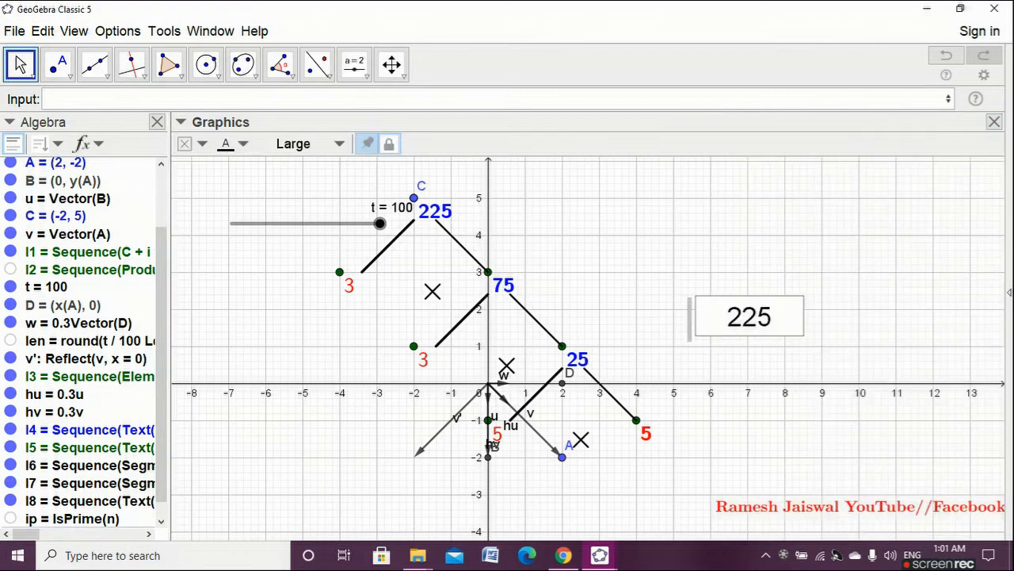
right_click(702, 316)
left_click(781, 394)
left_click_drag(689, 317, 646, 238)
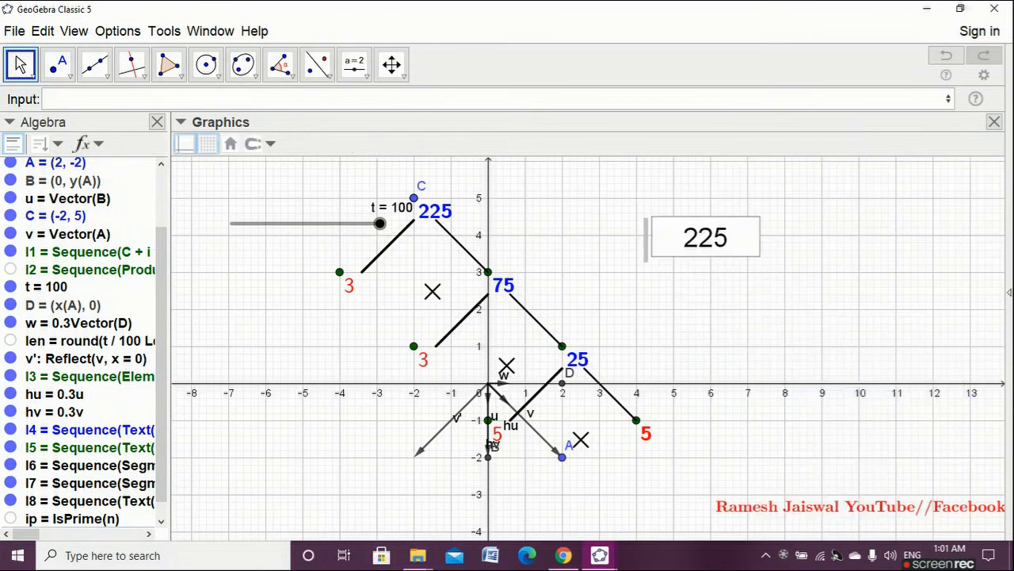
Place a free point just beyond the input box's upper right corner, at about (7.6, 4.4).
left_click(58, 64)
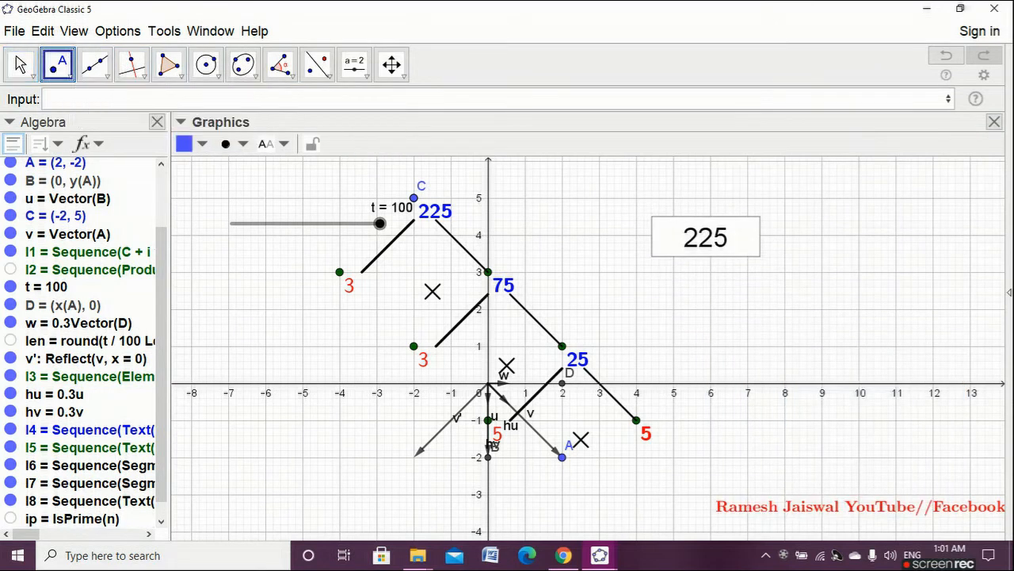
left_click(770, 218)
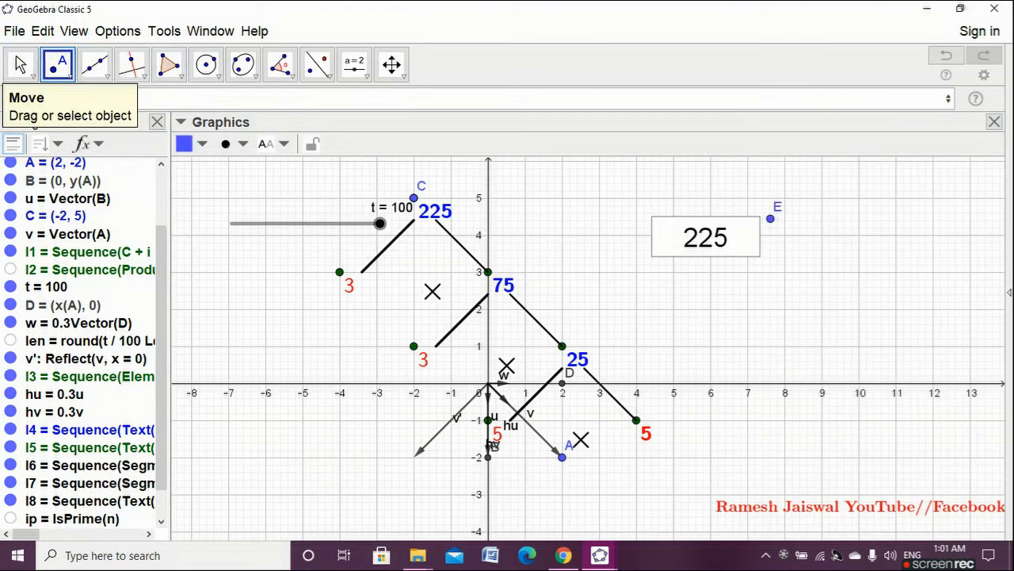
left_click(21, 65)
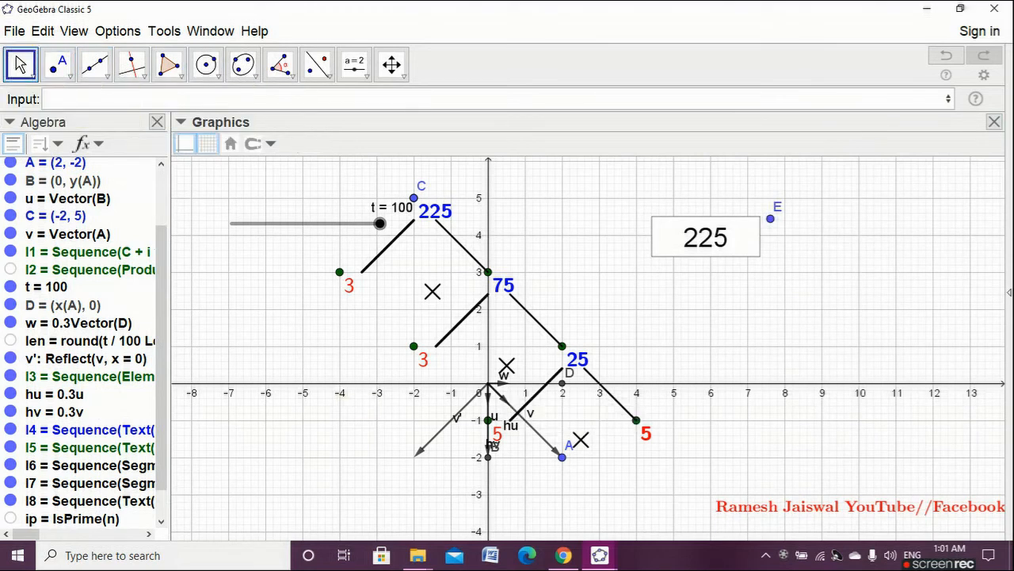
Begin a Text command whose object is an If condition-then-else expression, with ip as the condition.
left_click(46, 99)
type("Text")
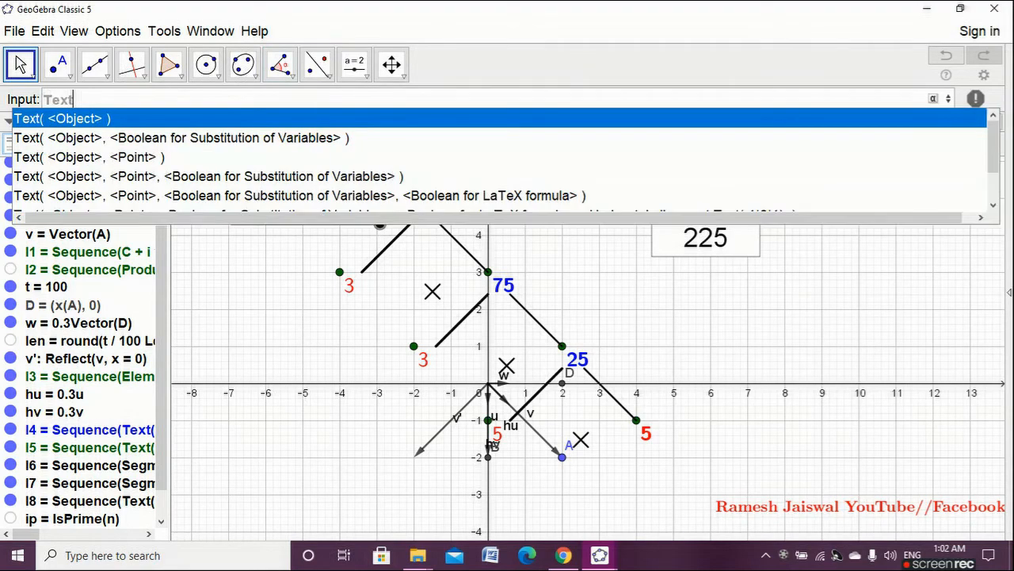
scroll(499, 160, "down", 1)
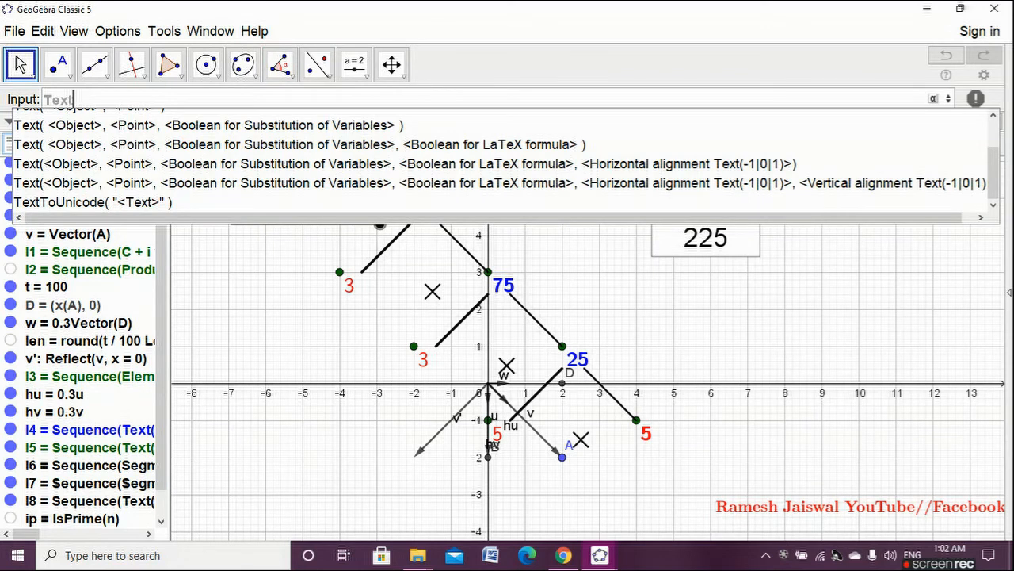
scroll(500, 159, "up", 1)
key("Return")
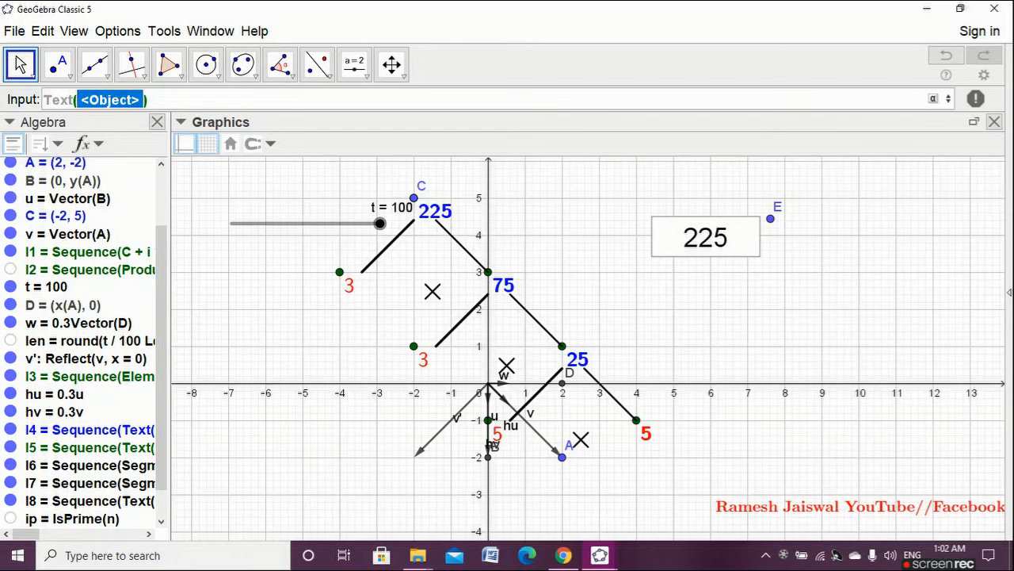
type("if")
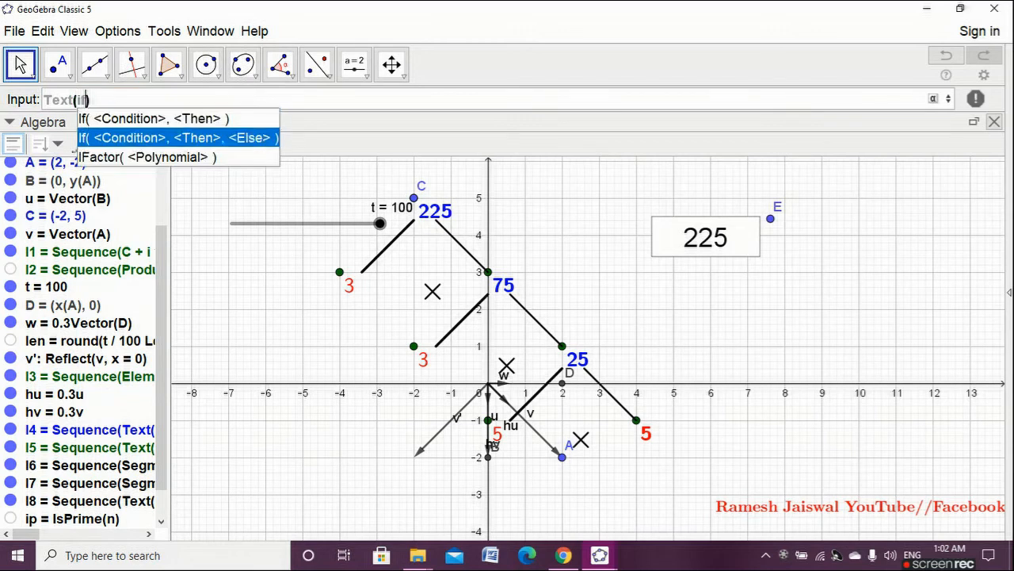
left_click(258, 141)
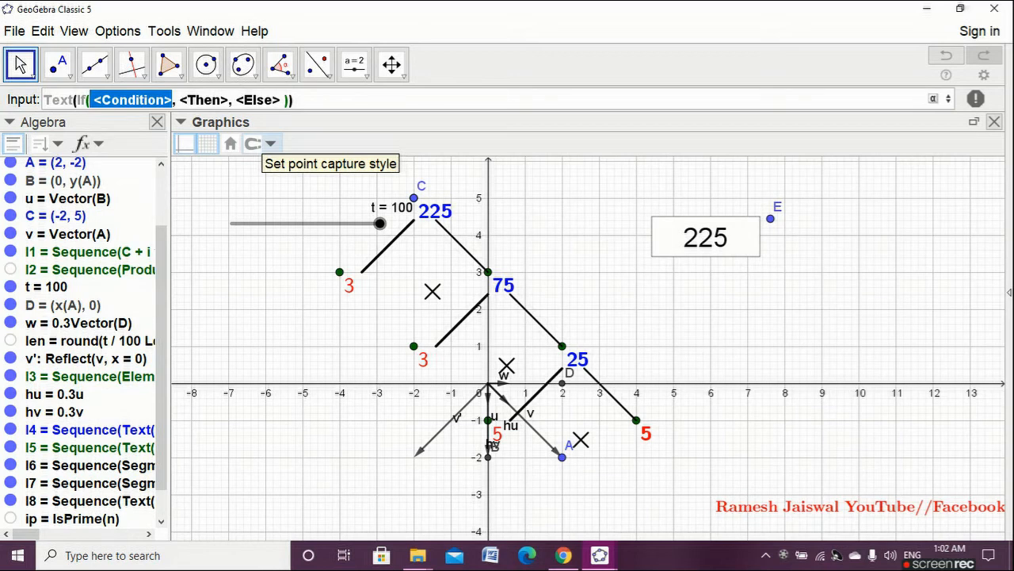
type("ip")
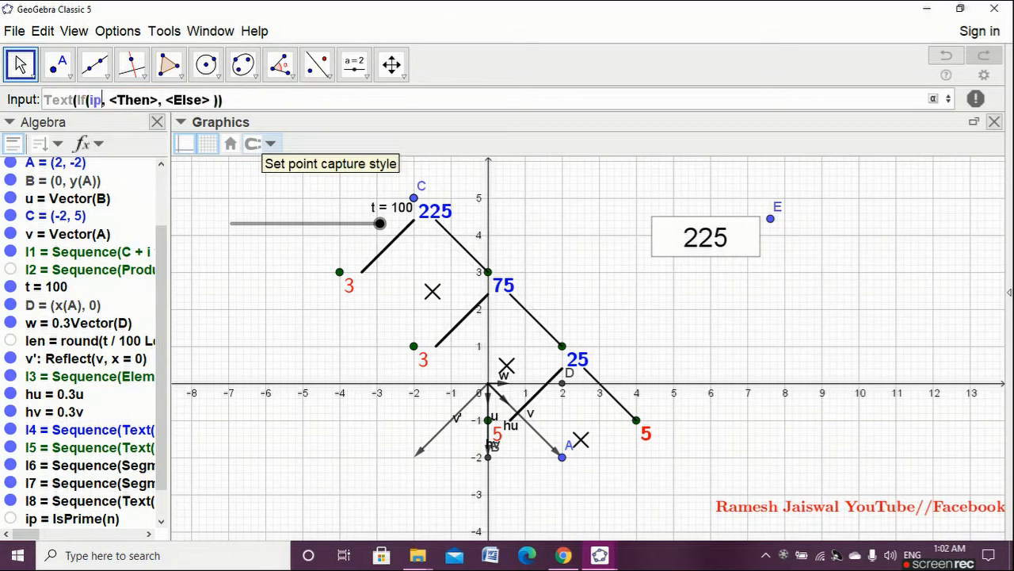
key("Tab")
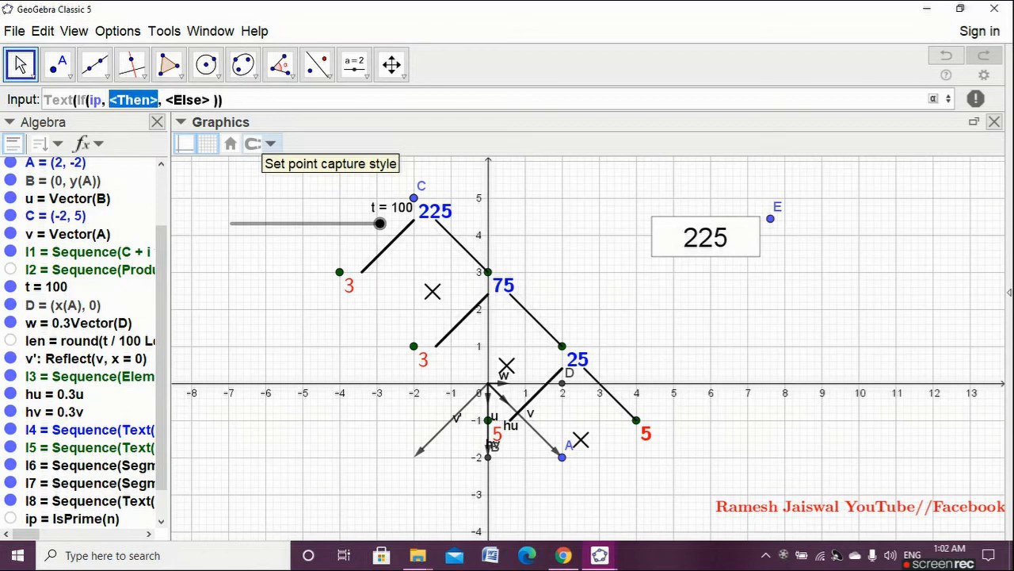
Enter "\is\Prime!" as the Then text of the If expression and advance to its Else argument.
type("\"")
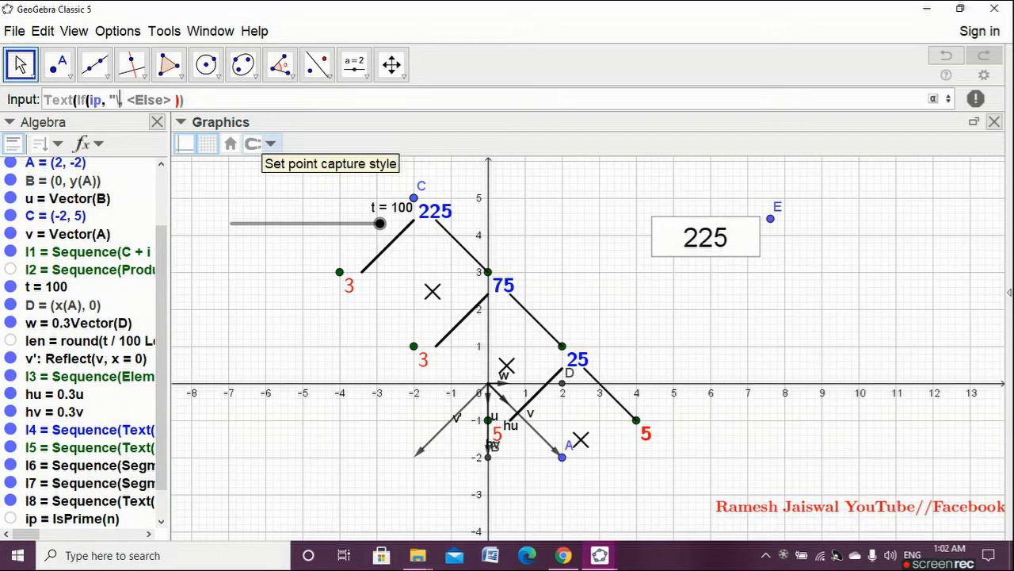
type("\\is")
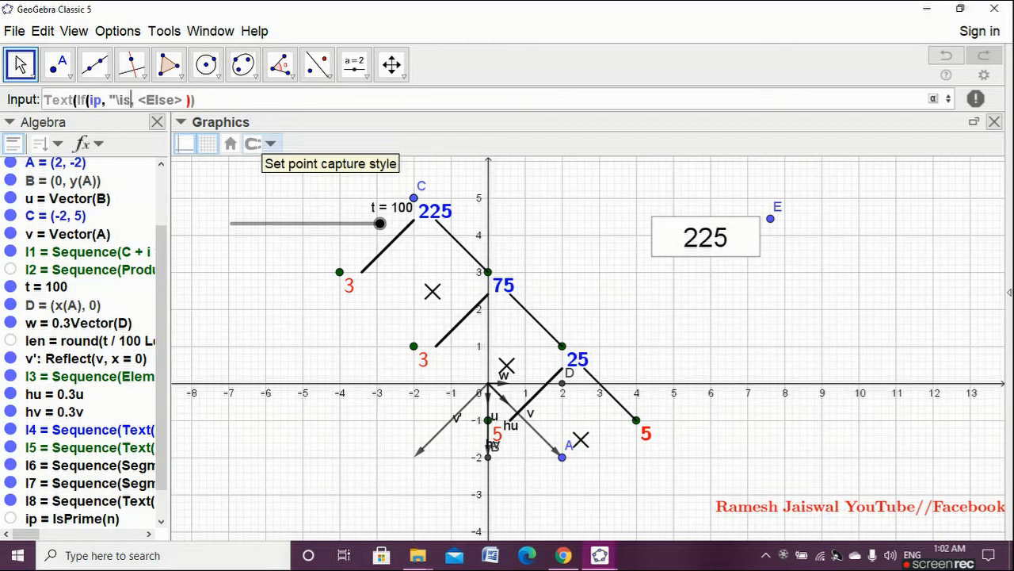
type("\\")
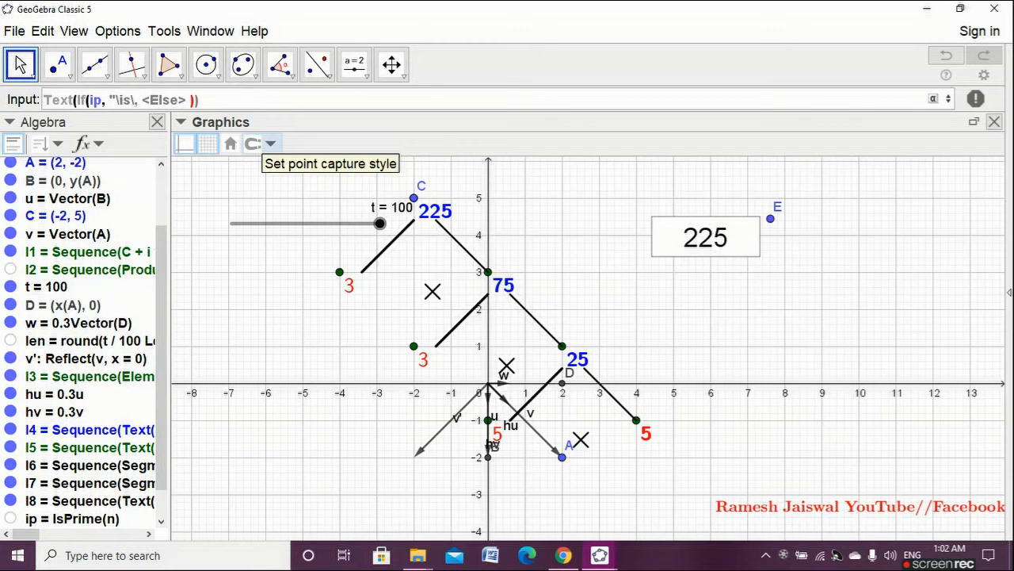
type("Pri")
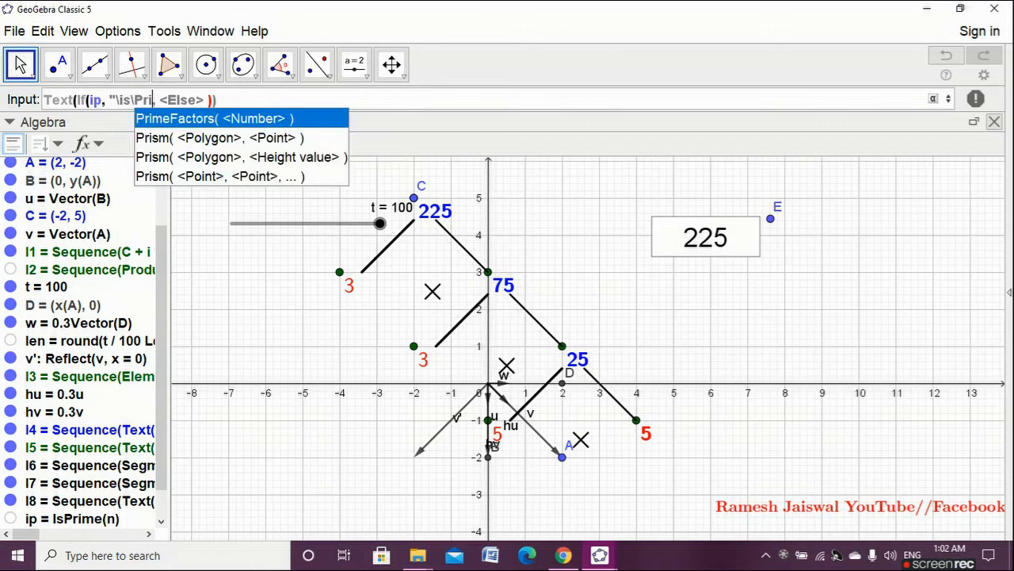
type("me")
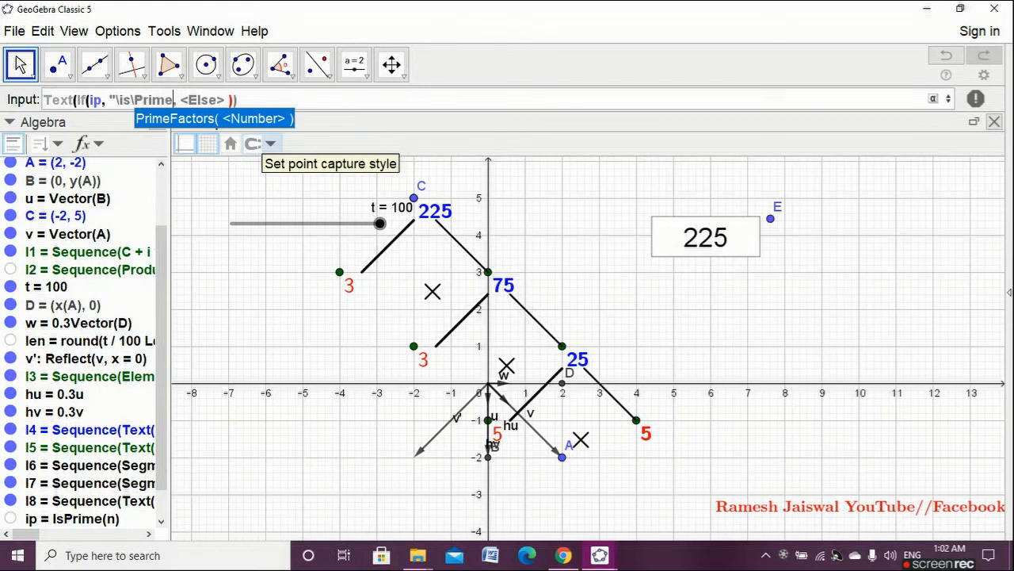
type("!")
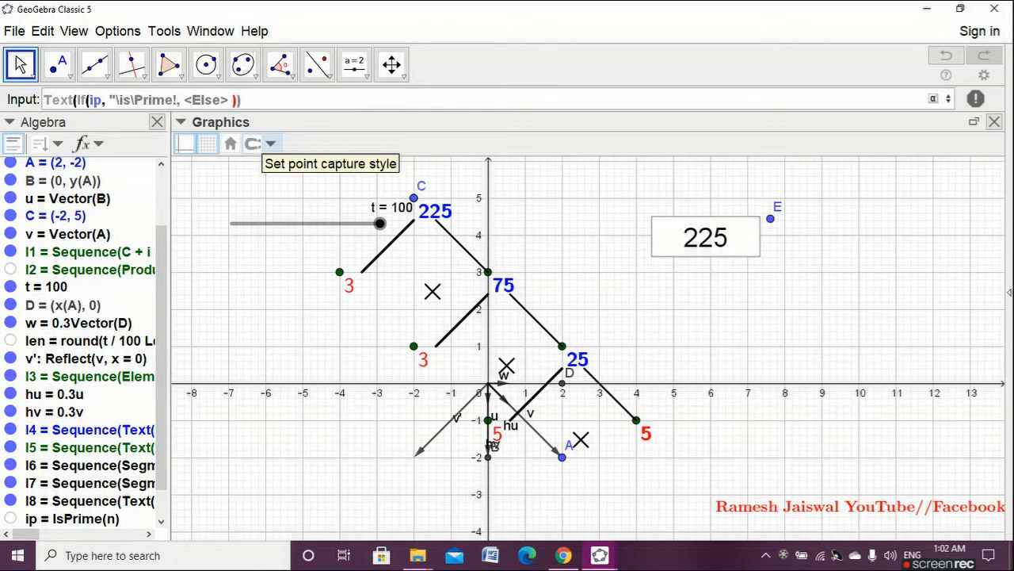
type("\"")
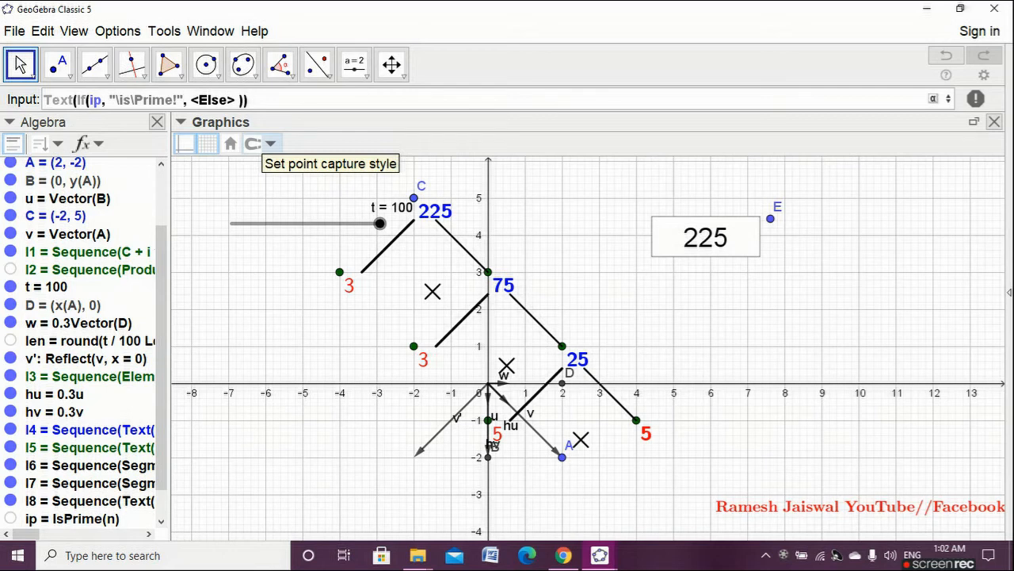
key("Tab")
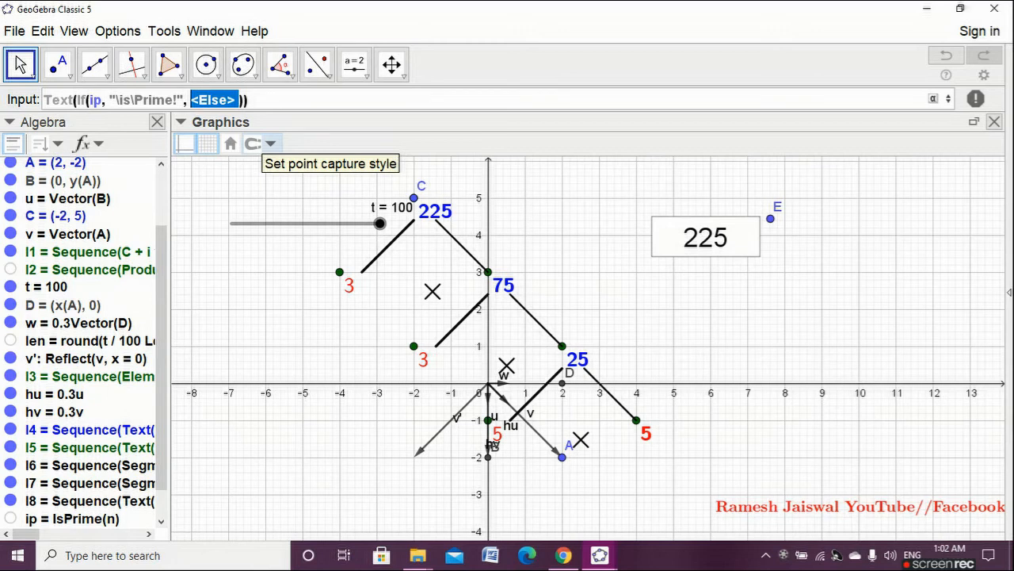
Begin the Else argument with the text "=\red( and keep a pair of parentheses open for its content.
type("\"=")
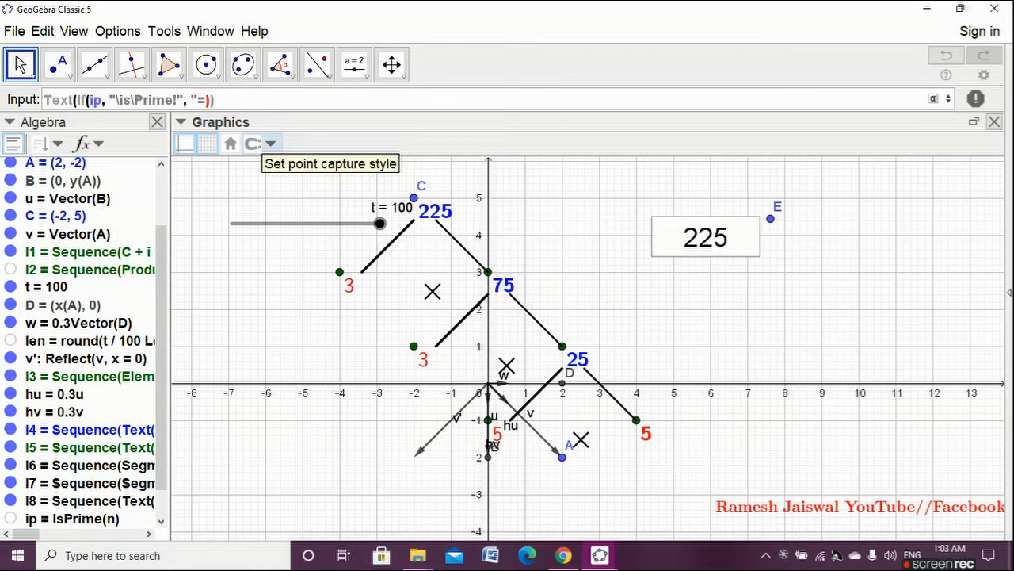
type("\\red")
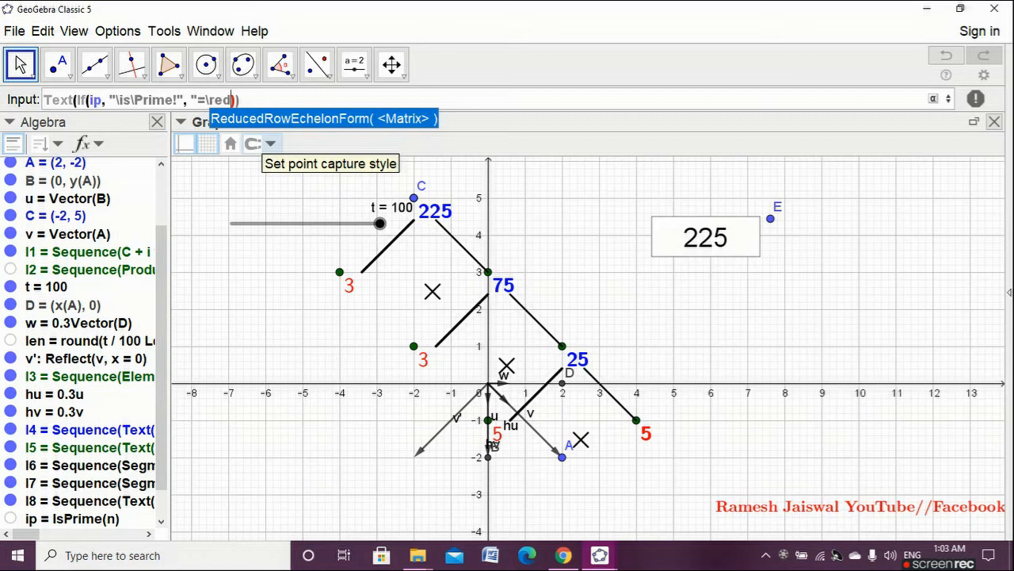
key("Escape")
type("(")
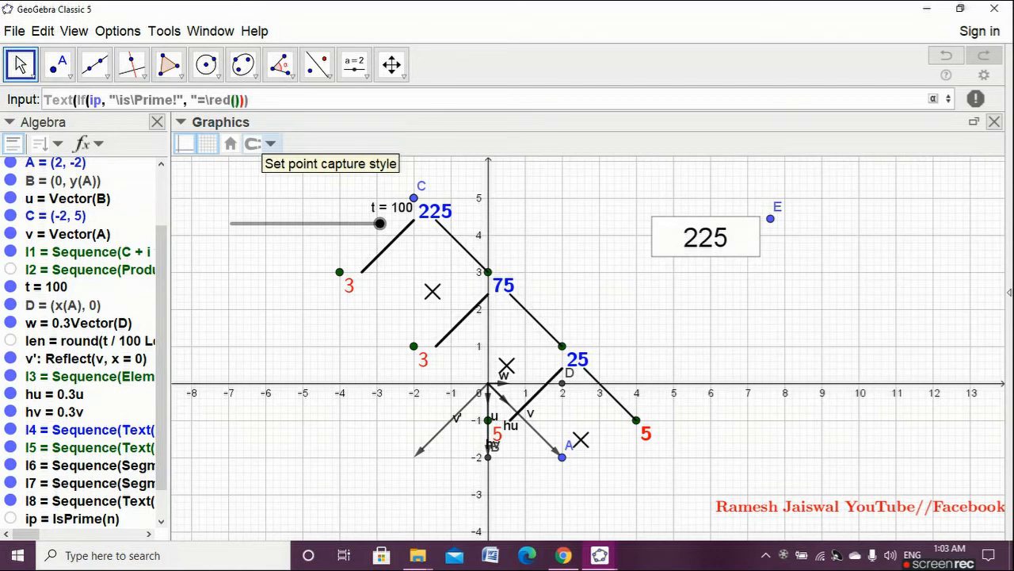
Insert a Sum command in its expression, variable, start value and end value form inside the \red parentheses.
type("Sum")
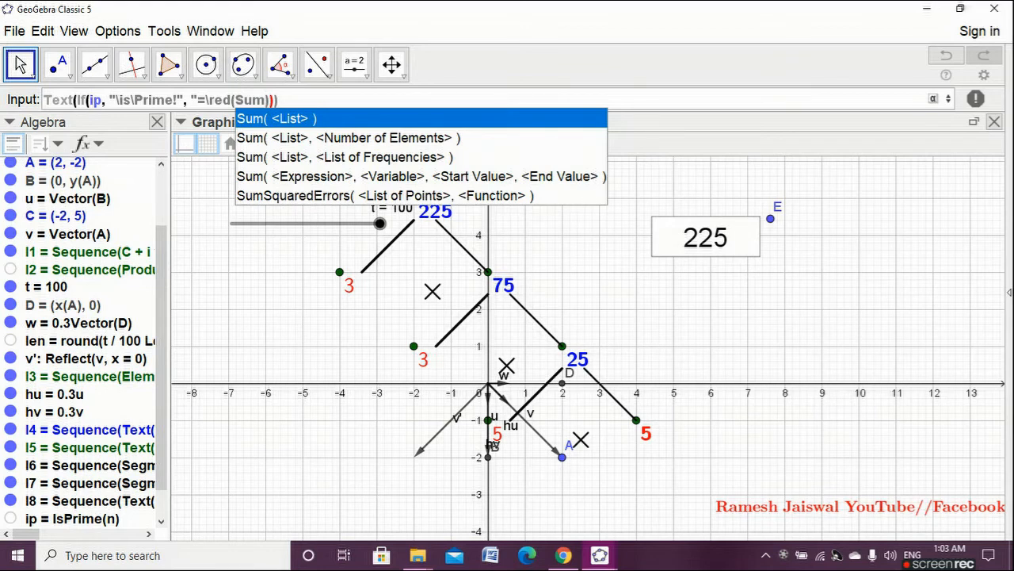
key("Down")
key("Down")
key("Down")
key("Return")
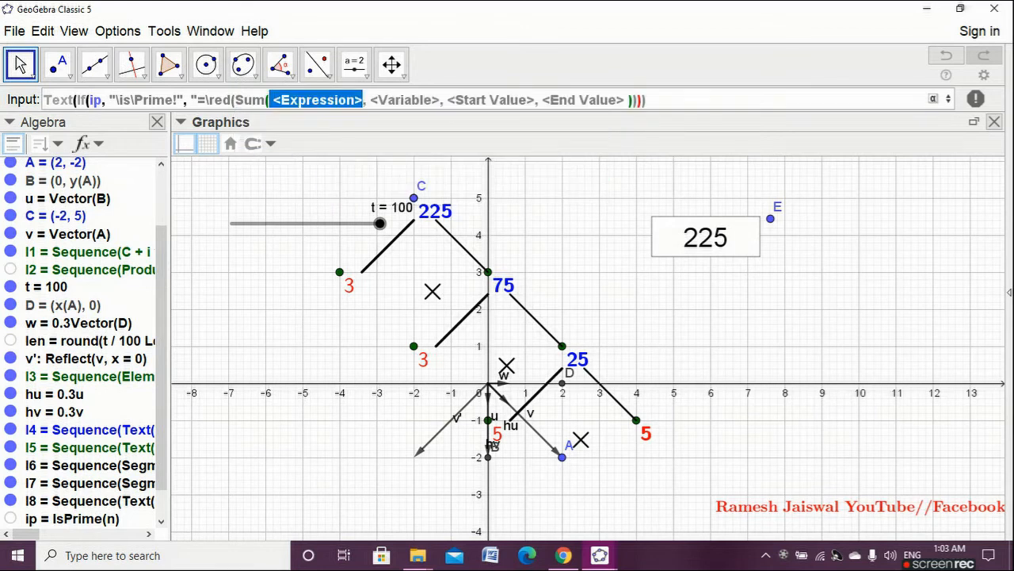
Nest a Sequence command in its expression, variable, start value and end value form as the Sum's expression.
type("seq")
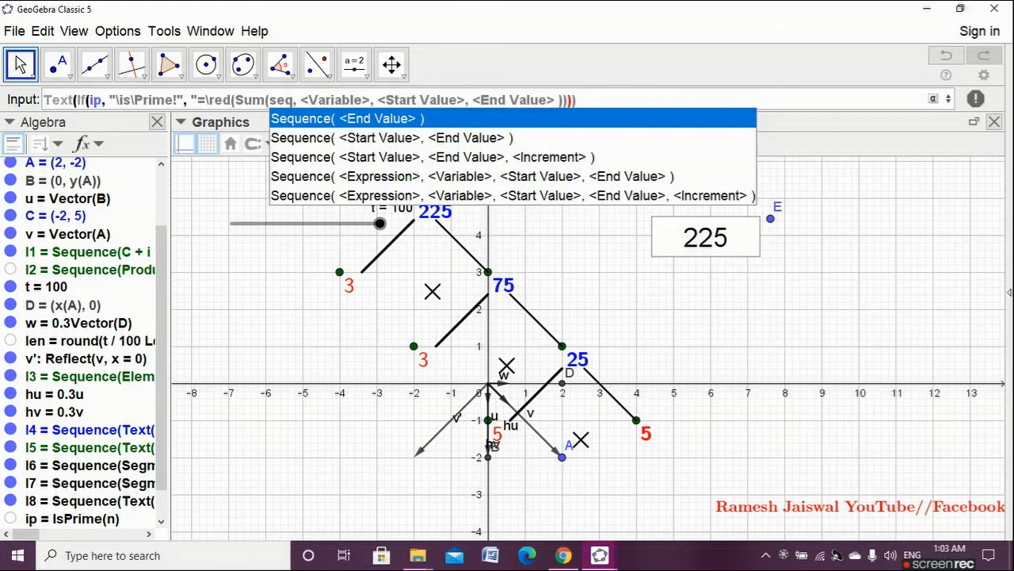
key("Down")
key("Down")
key("Down")
key("Return")
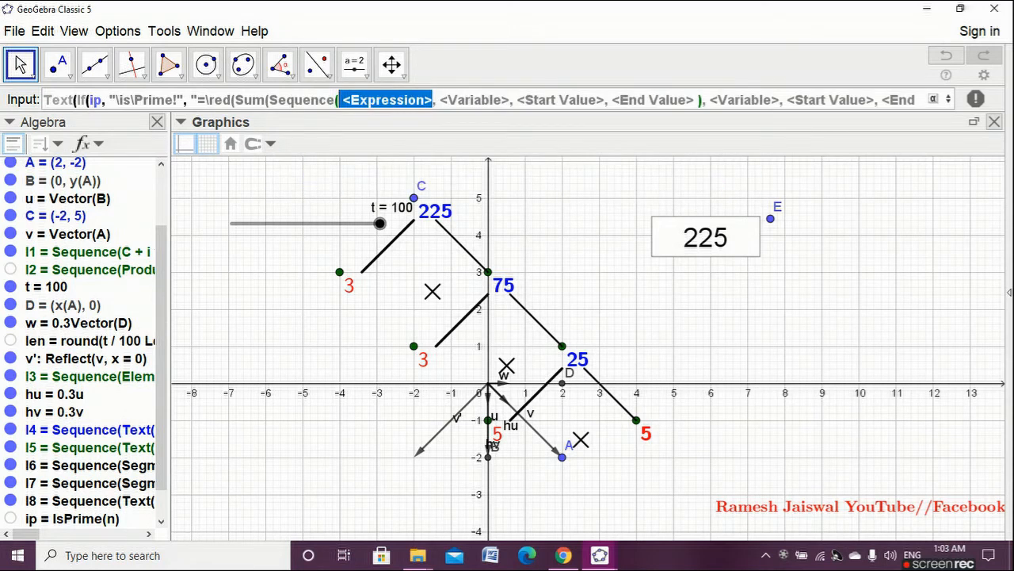
Make the Sequence expression an If condition-then-else with condition i==1 and an empty string "" as its Then value.
type("if")
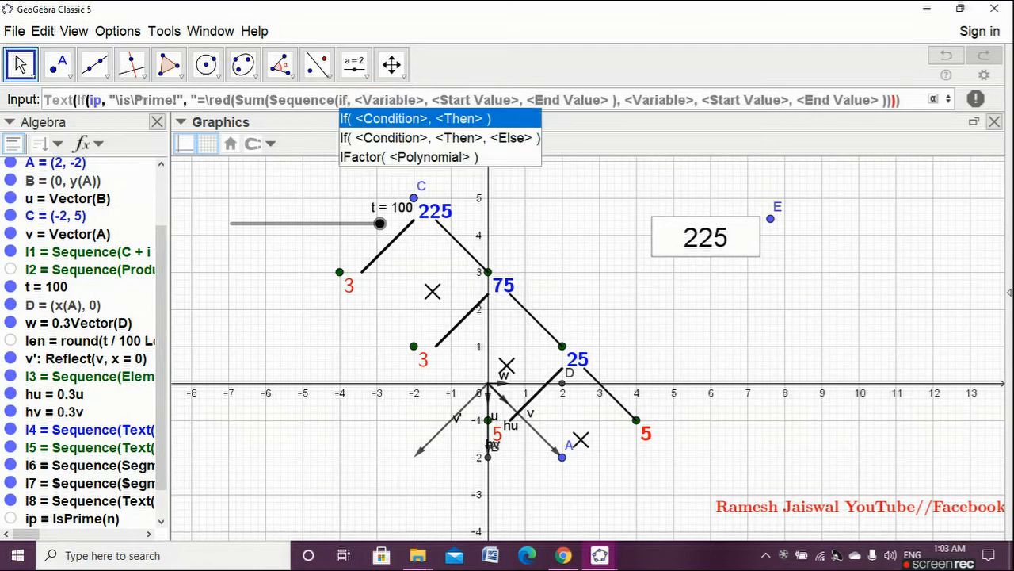
key("Down")
key("Return")
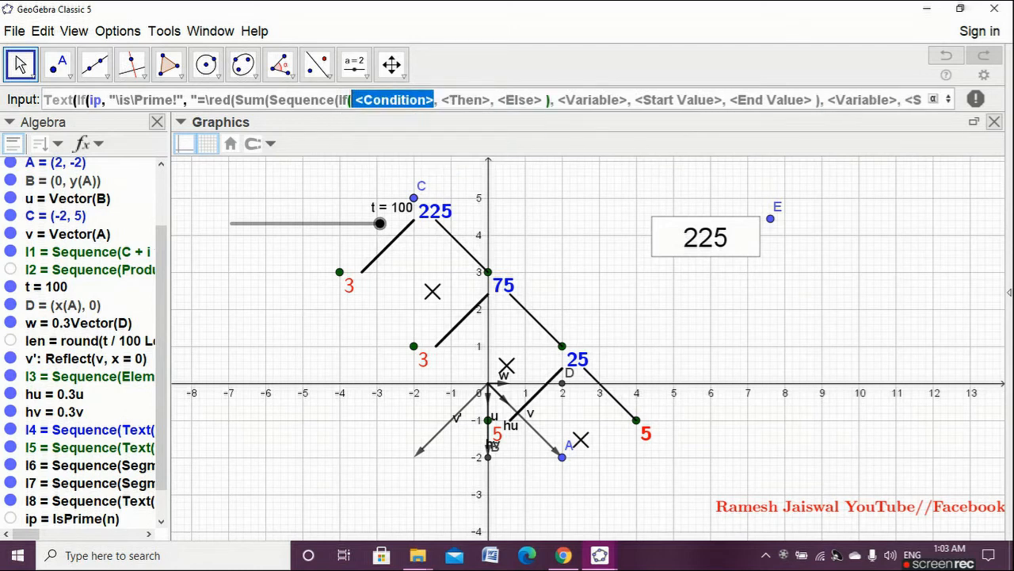
type("i==")
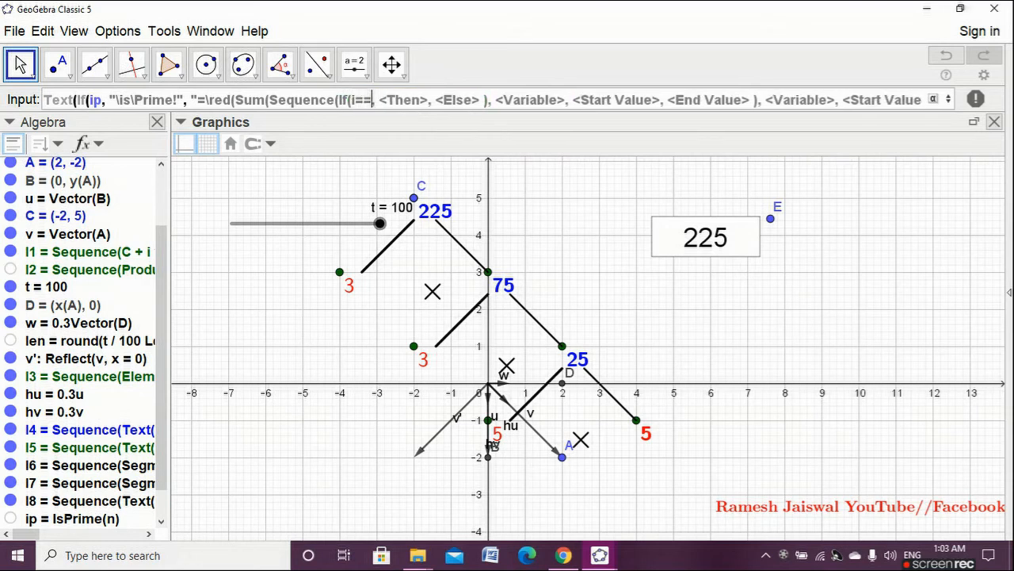
type("1")
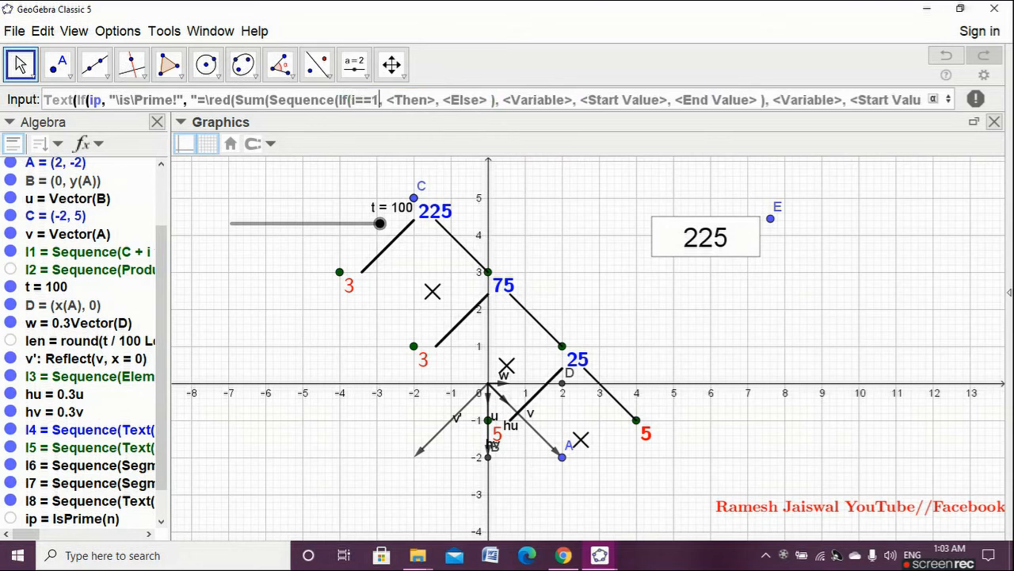
key("Tab")
type("\"\"")
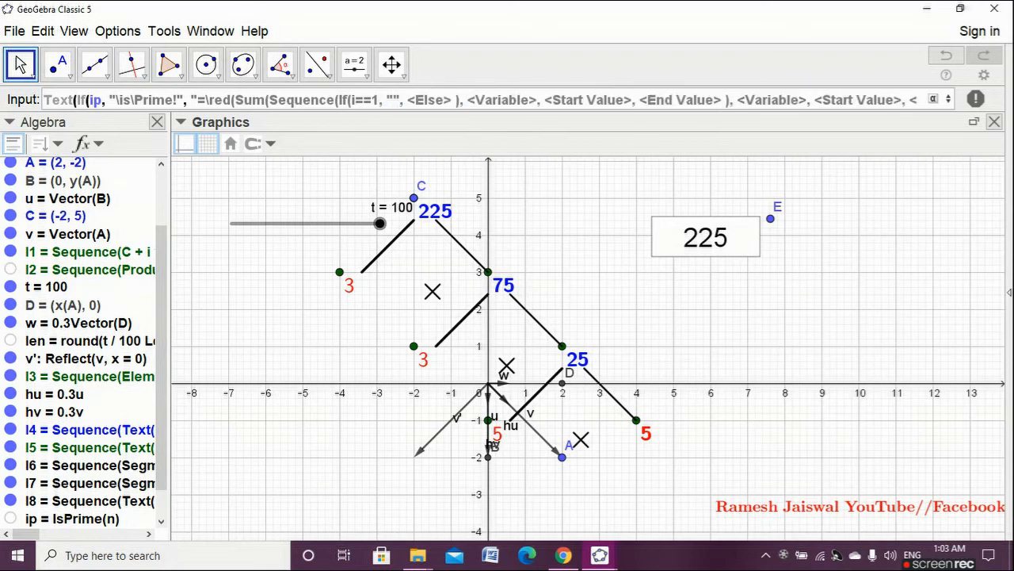
key("Tab")
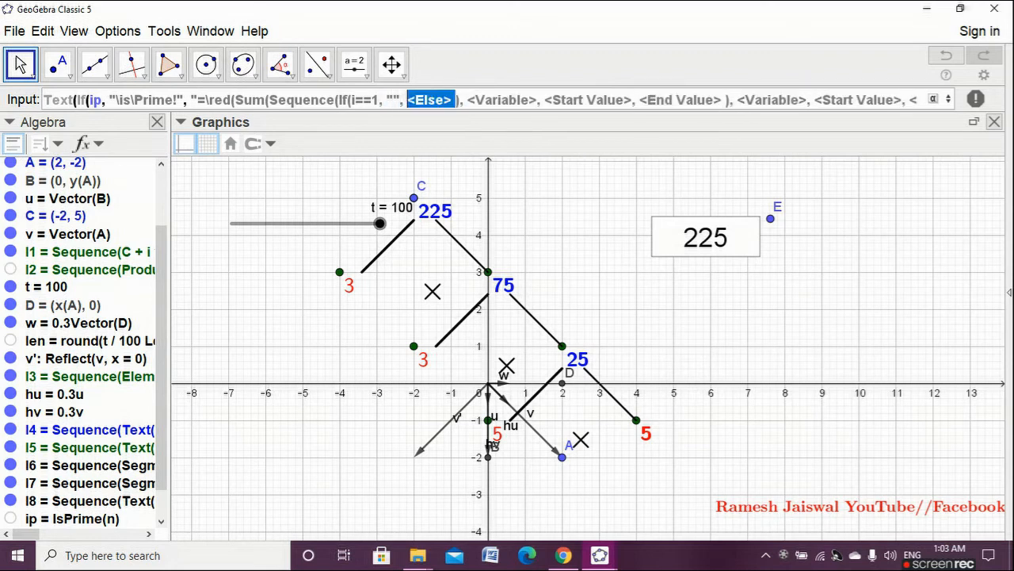
Enter "\time" as the inner If's Else text and append a plus sign after the If expression.
type("\"")
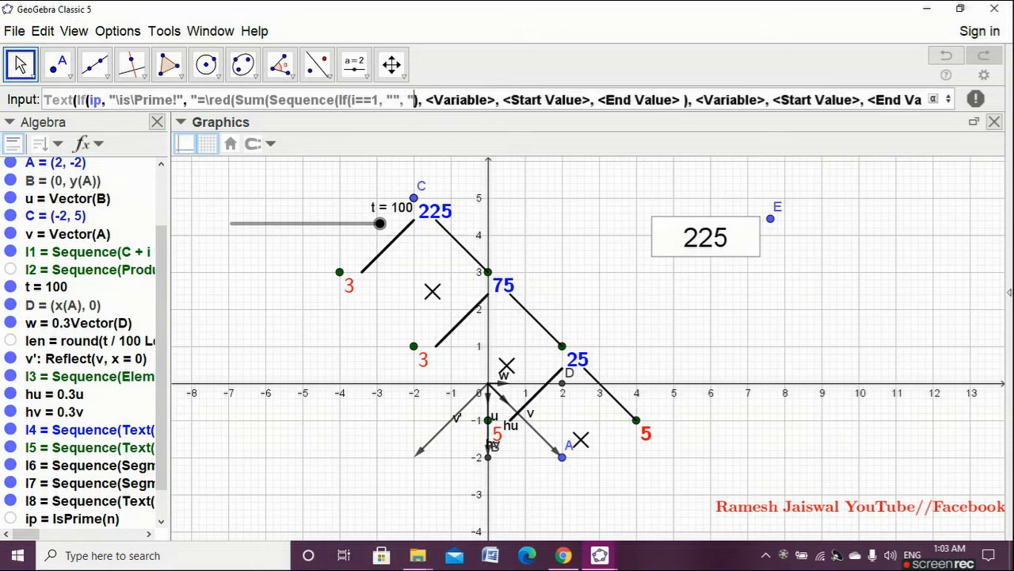
type("\\ti")
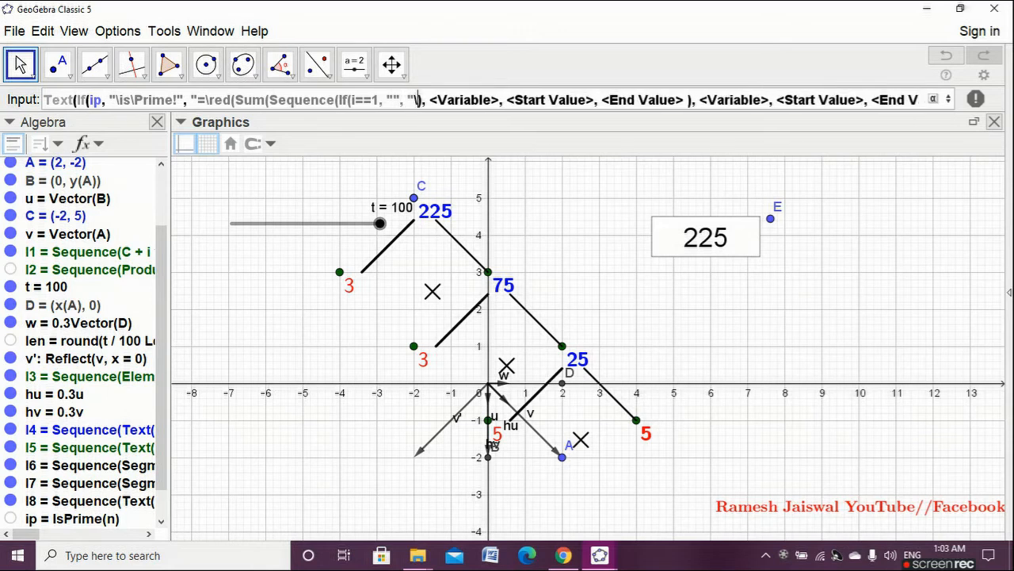
type("me")
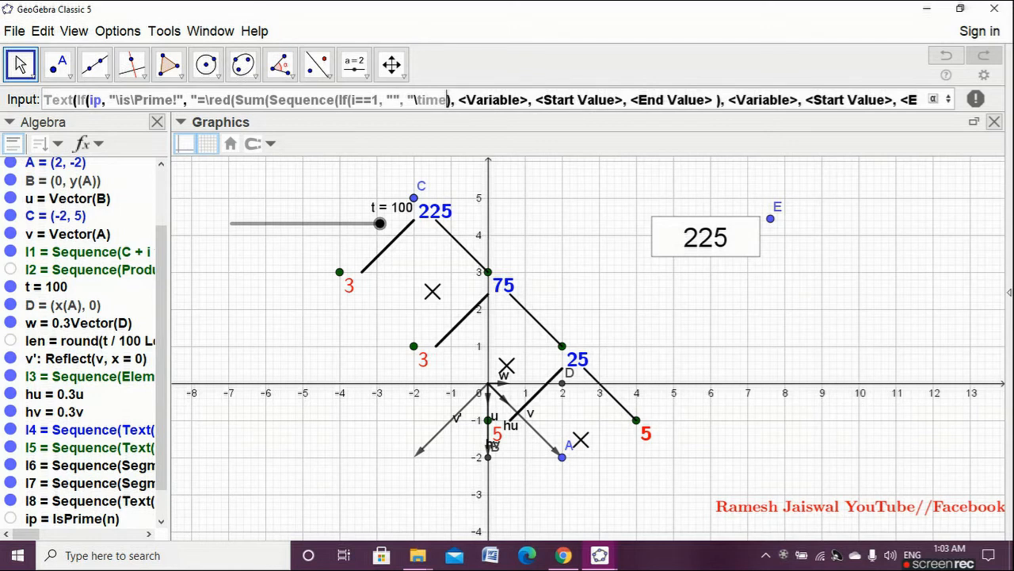
type("\"")
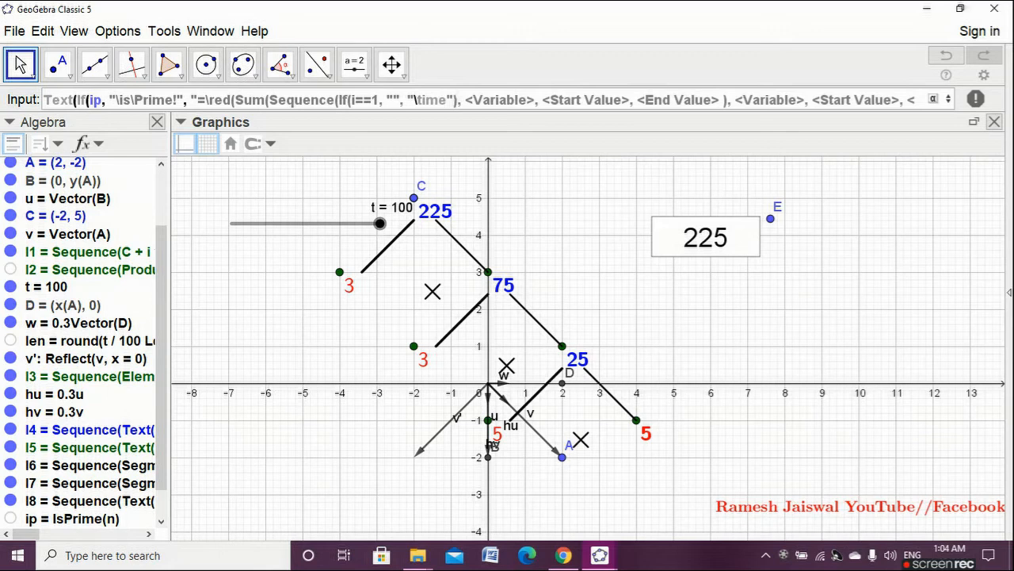
key("Right")
type("+")
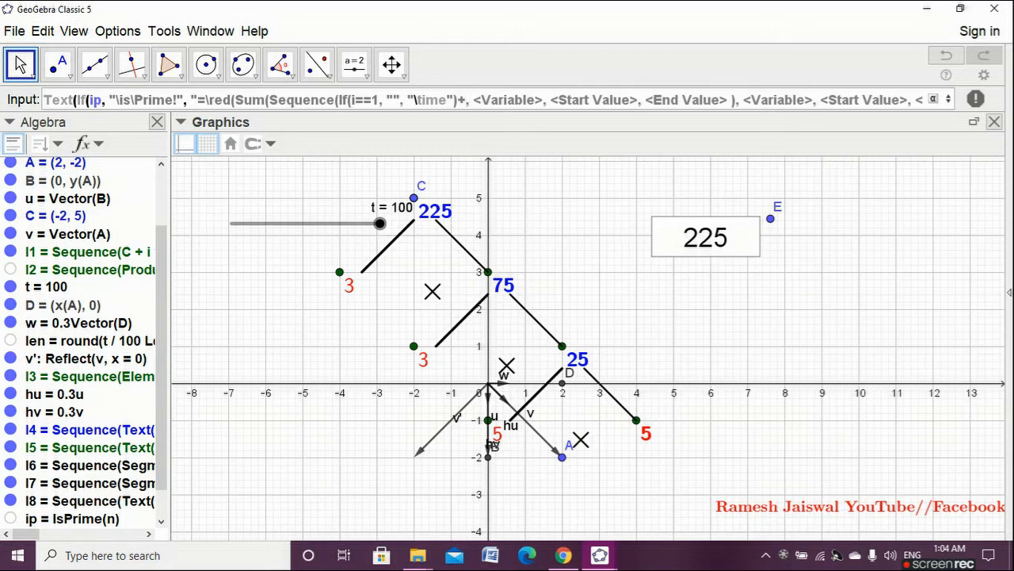
Add (Element(factors, i)) after the plus sign, using the list and position form of Element.
type("(")
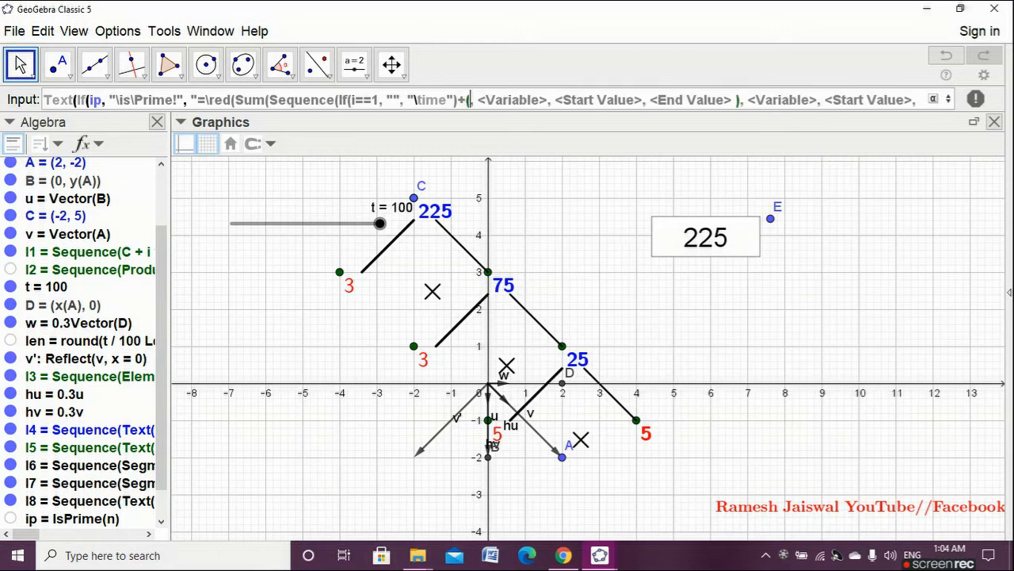
type("Ele")
key("Tab")
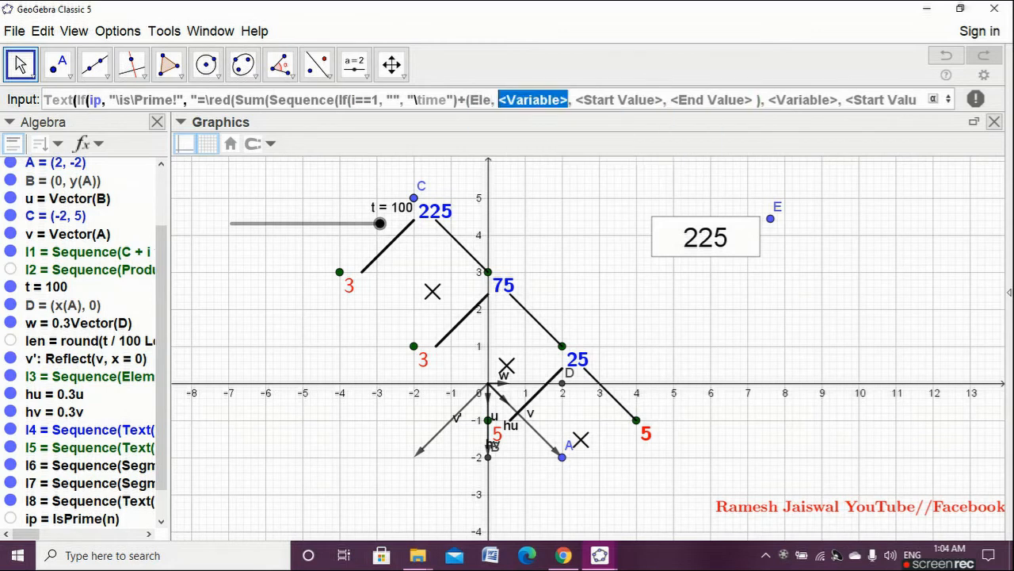
key("BackSpace")
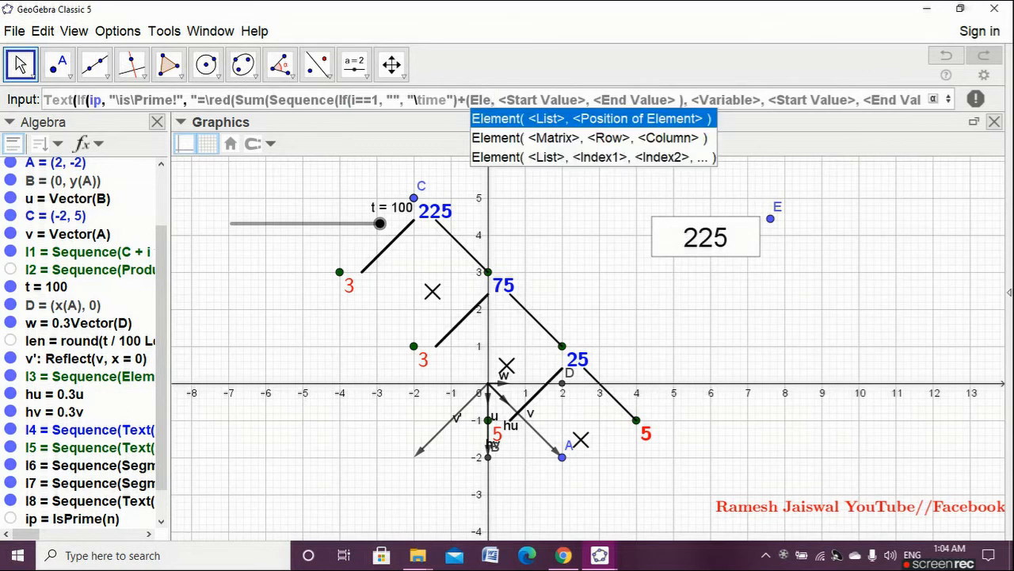
key("Return")
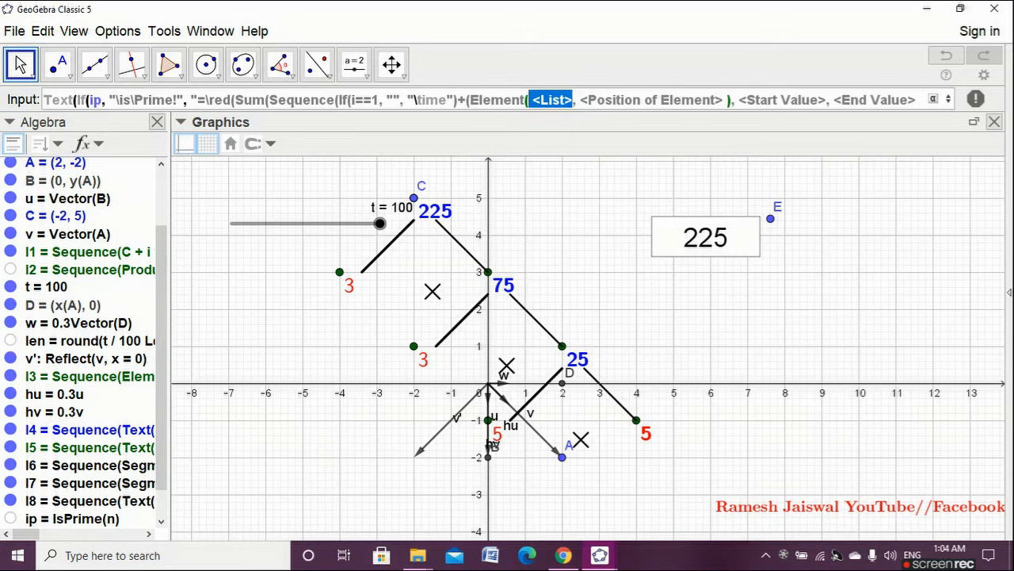
type("facto")
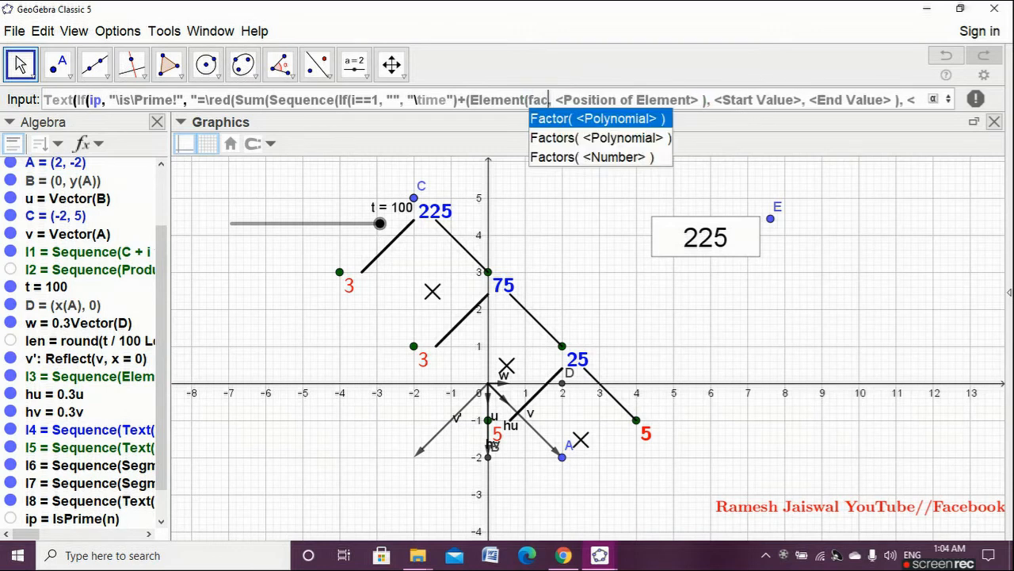
type("rs")
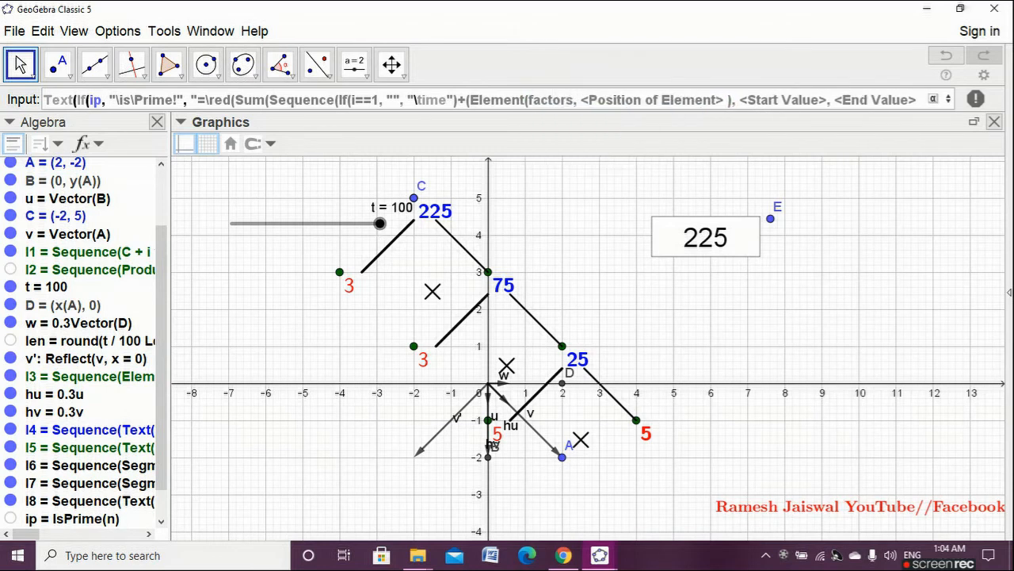
key("Tab")
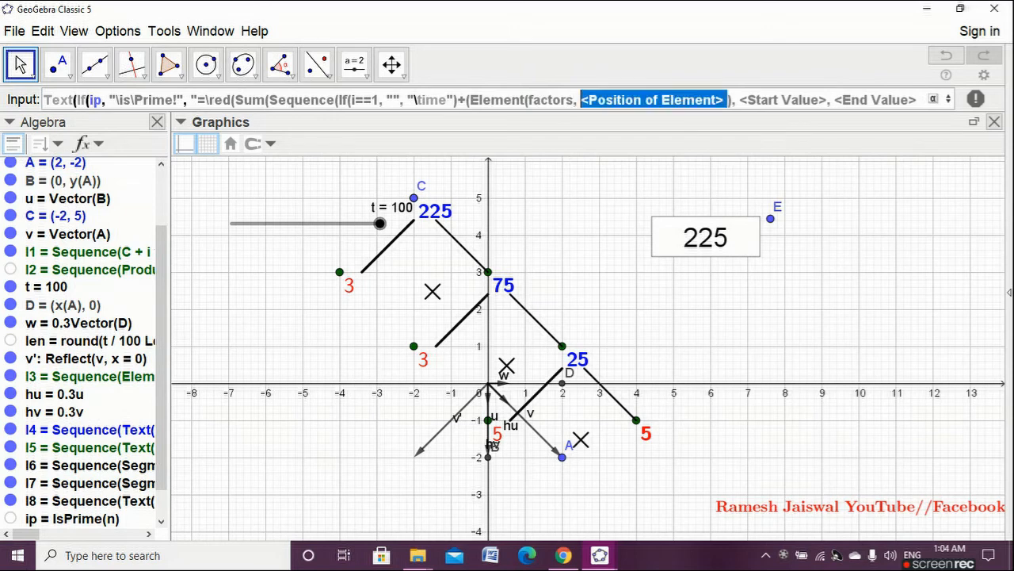
type("iable>, <Start V")
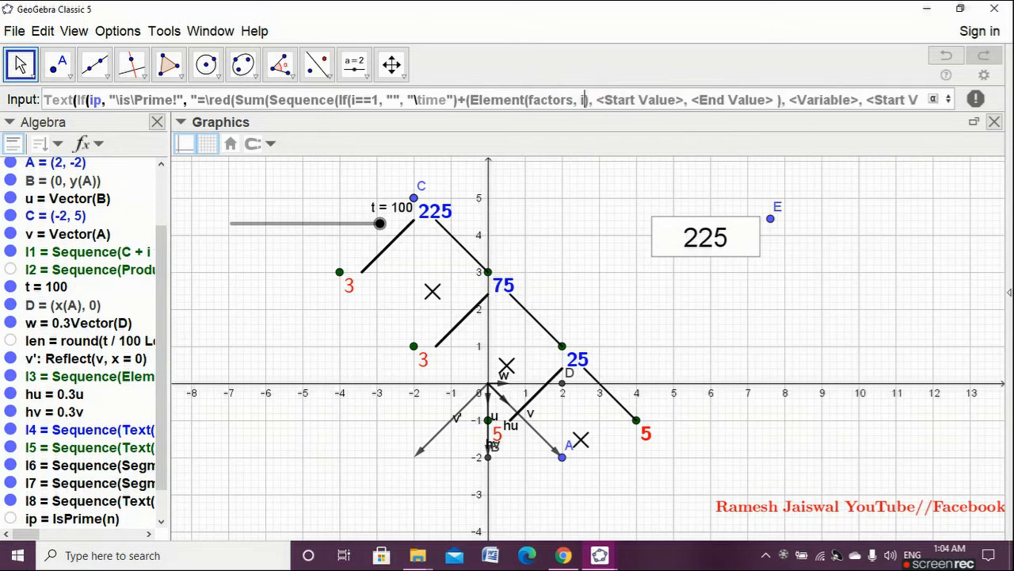
type(")")
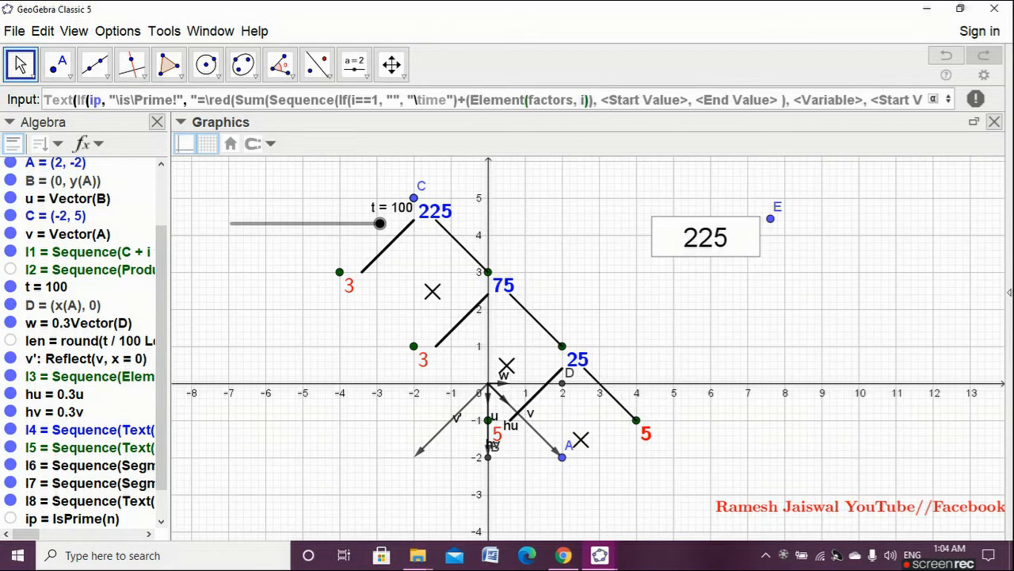
type(")")
Set the Sequence's variable to i and its start value to 1, leaving no closing parenthesis after the 1.
key("Tab")
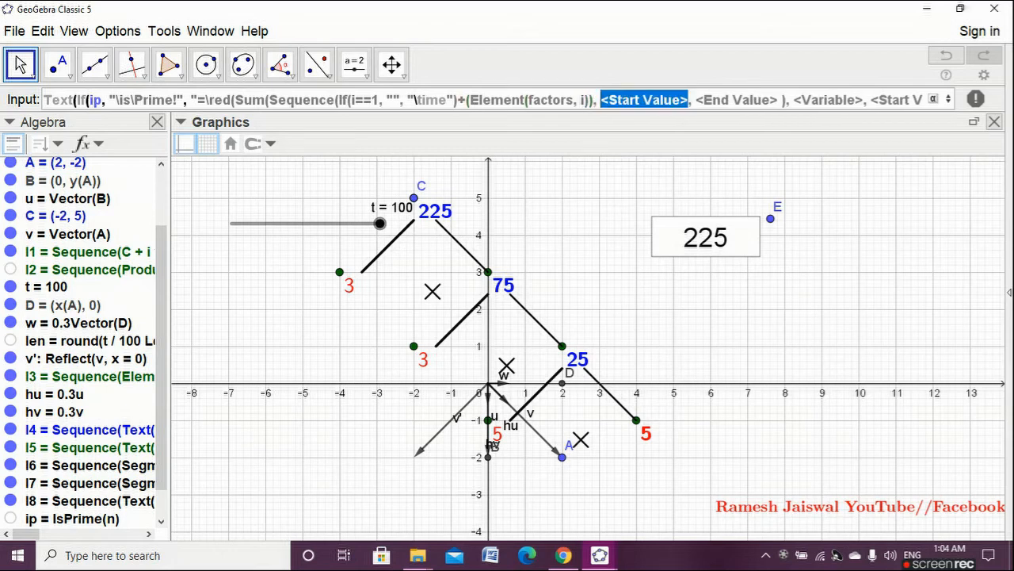
type("i")
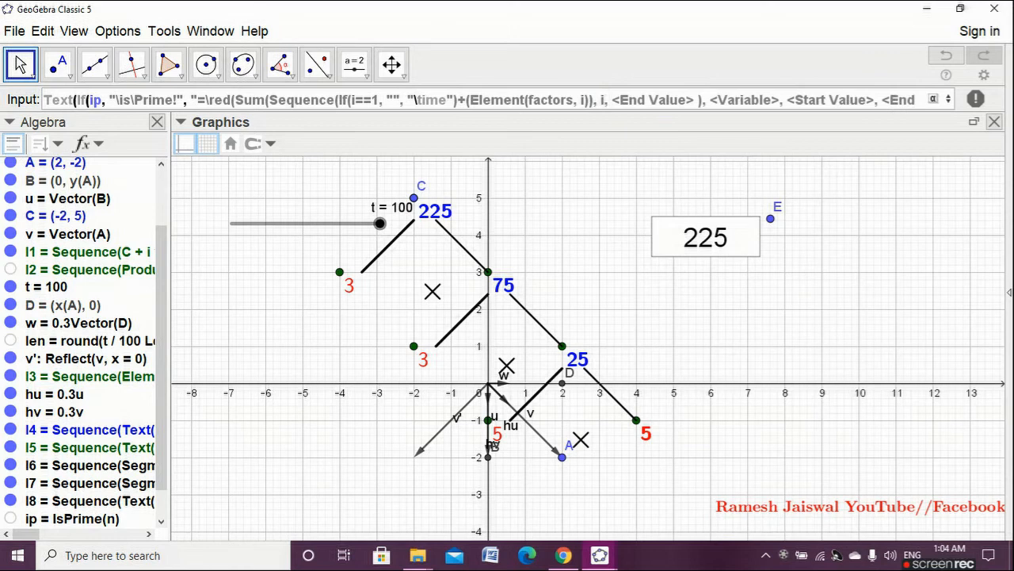
key("Tab")
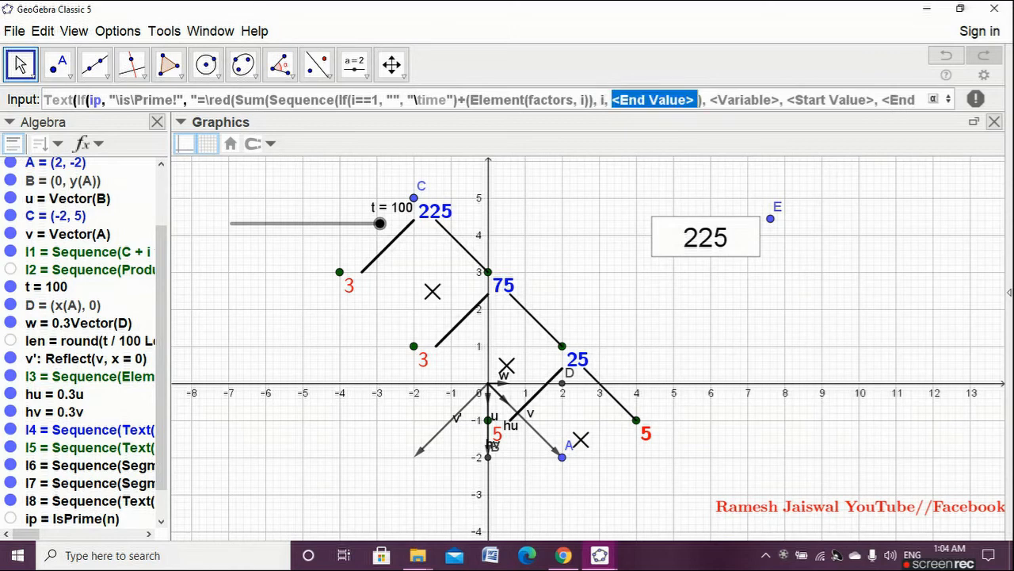
type("1")
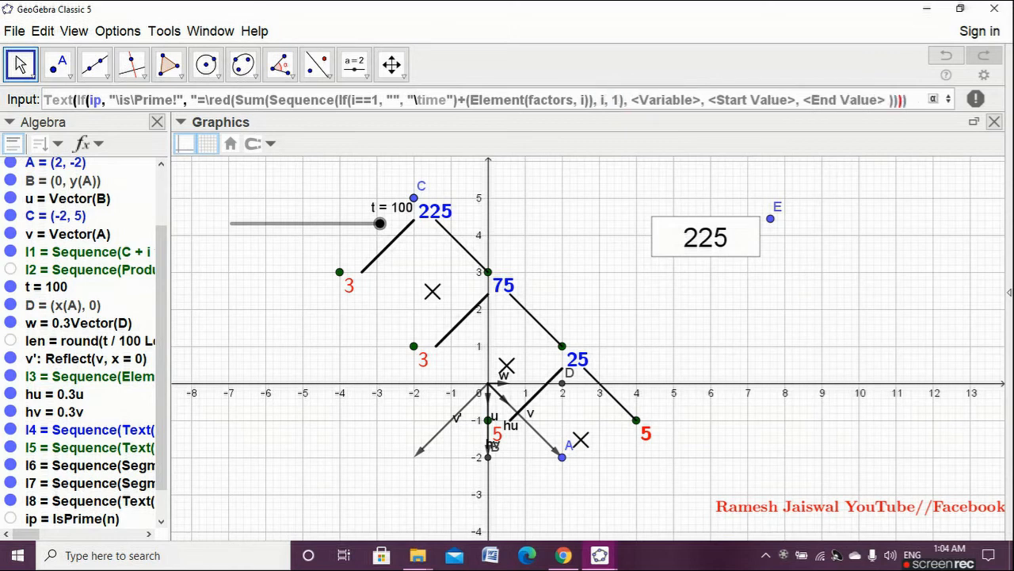
key("Right")
key("Tab")
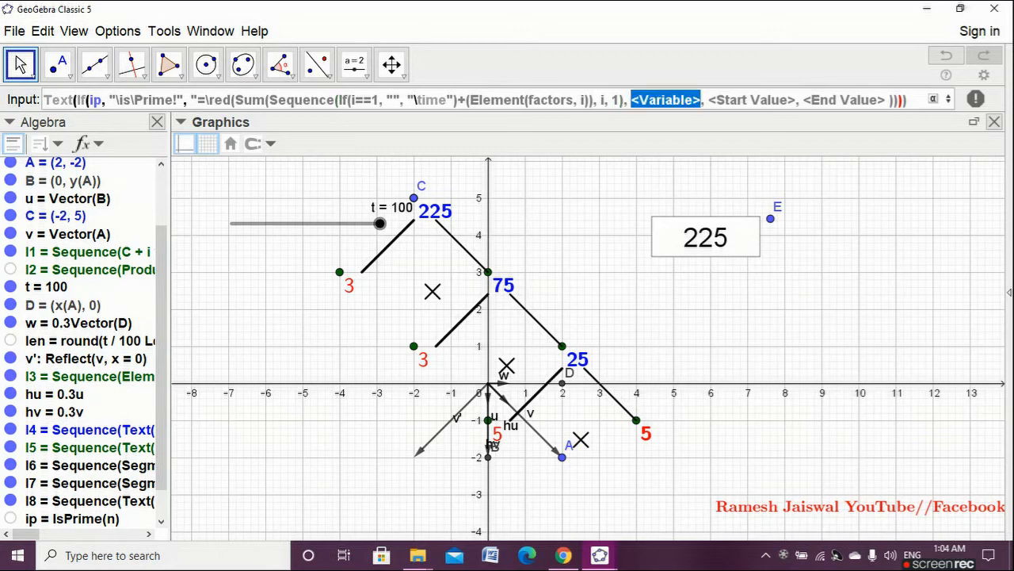
key("Left")
key("Left")
key("BackSpace")
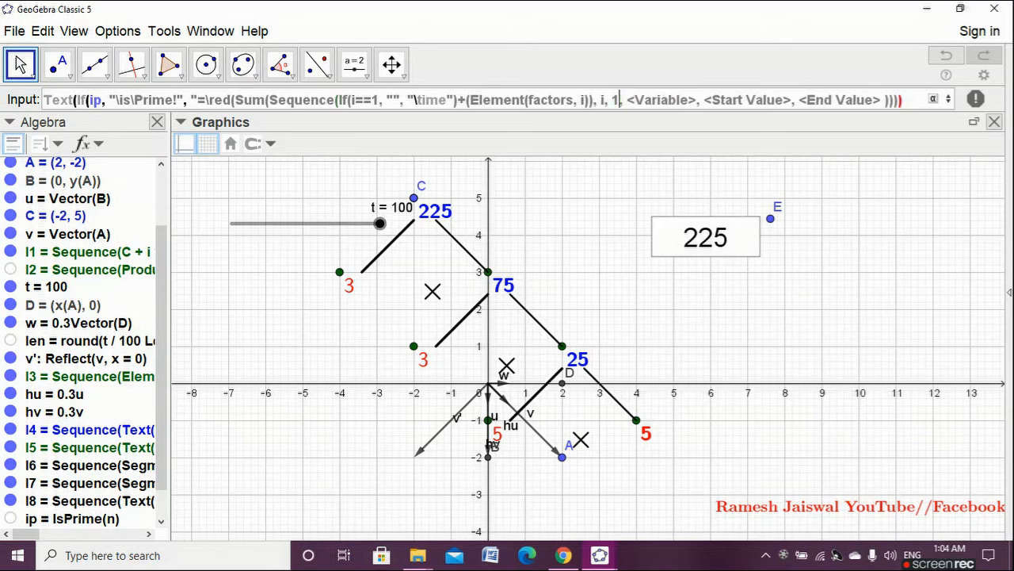
Enter Length(Factors) as the Sequence's end value, using the object form of Length.
key("Tab")
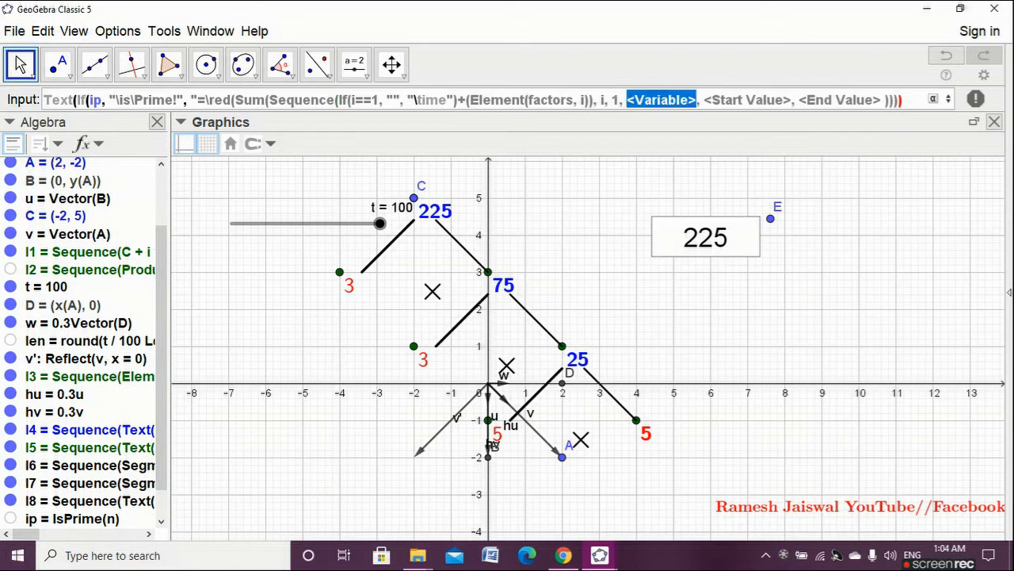
type("Le")
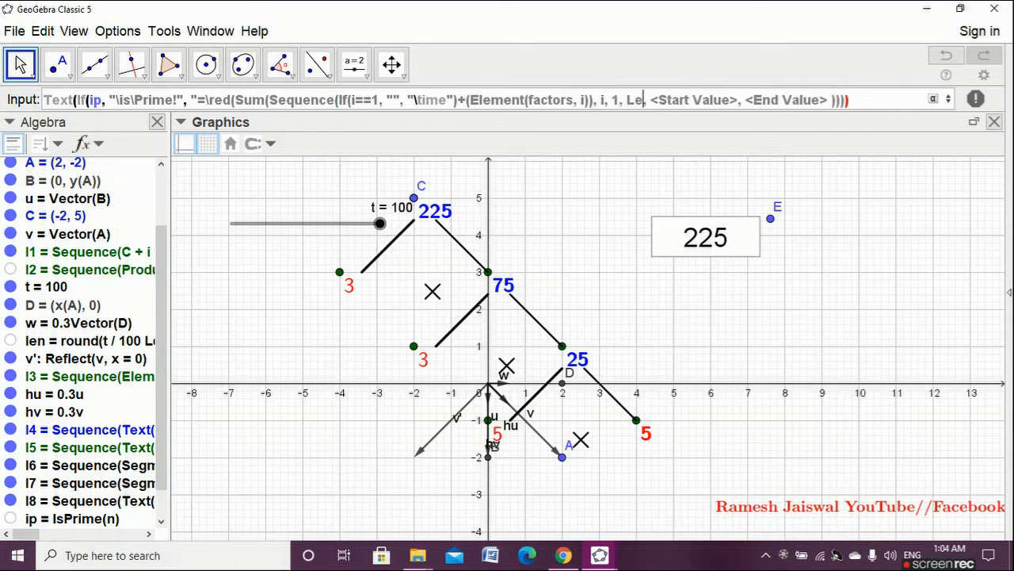
type("ng")
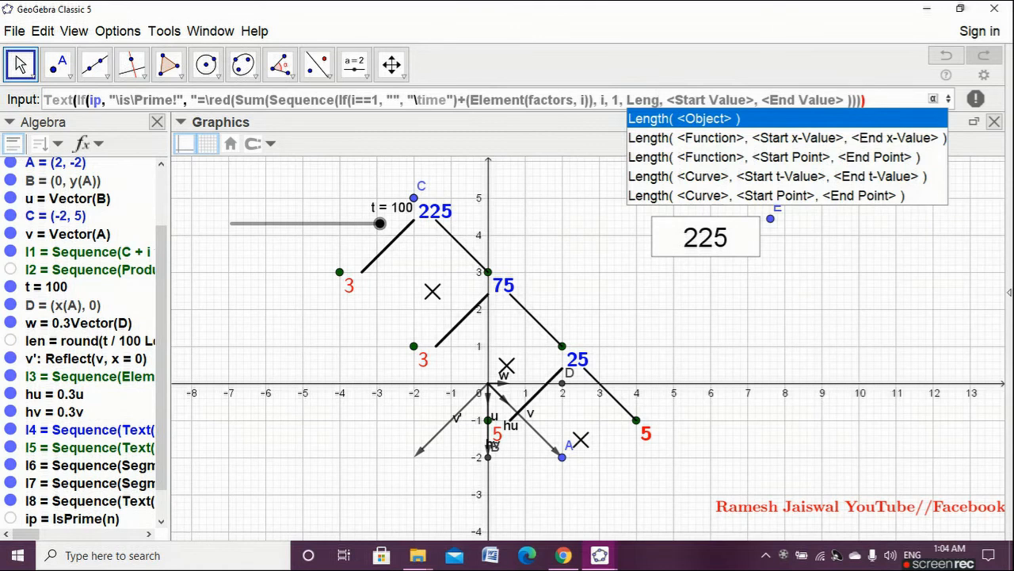
key("Return")
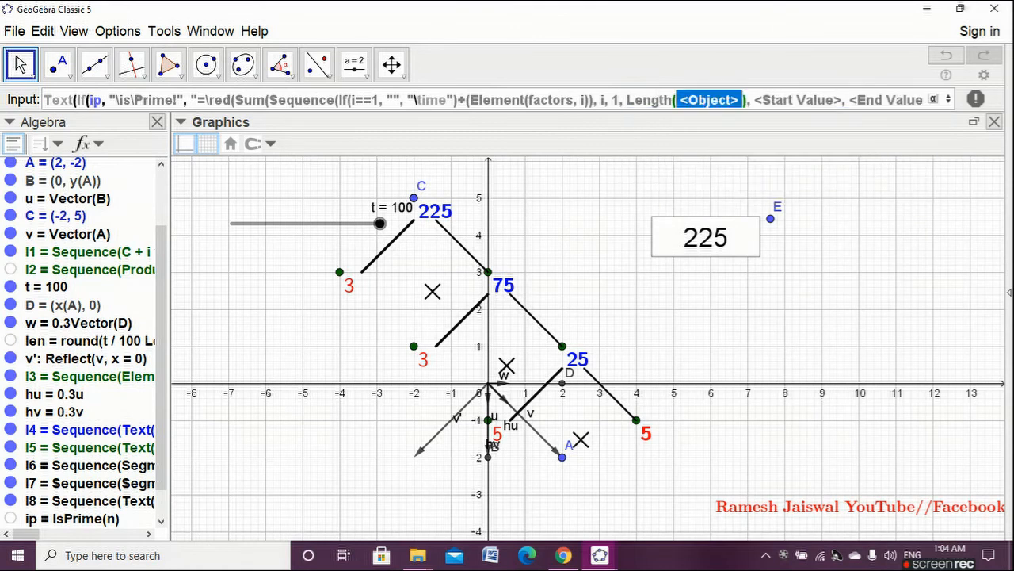
type("fact")
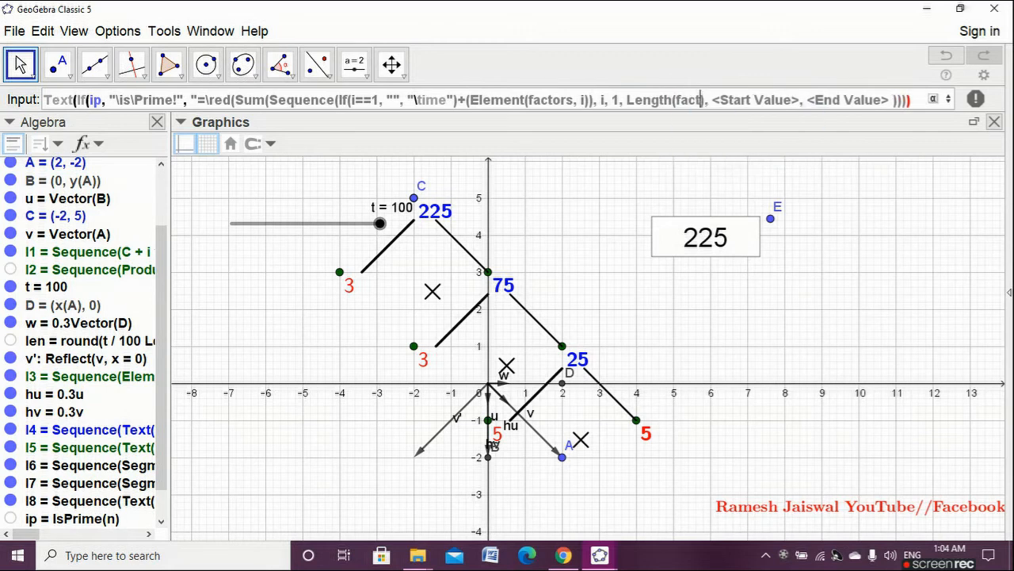
type("o")
key("Return")
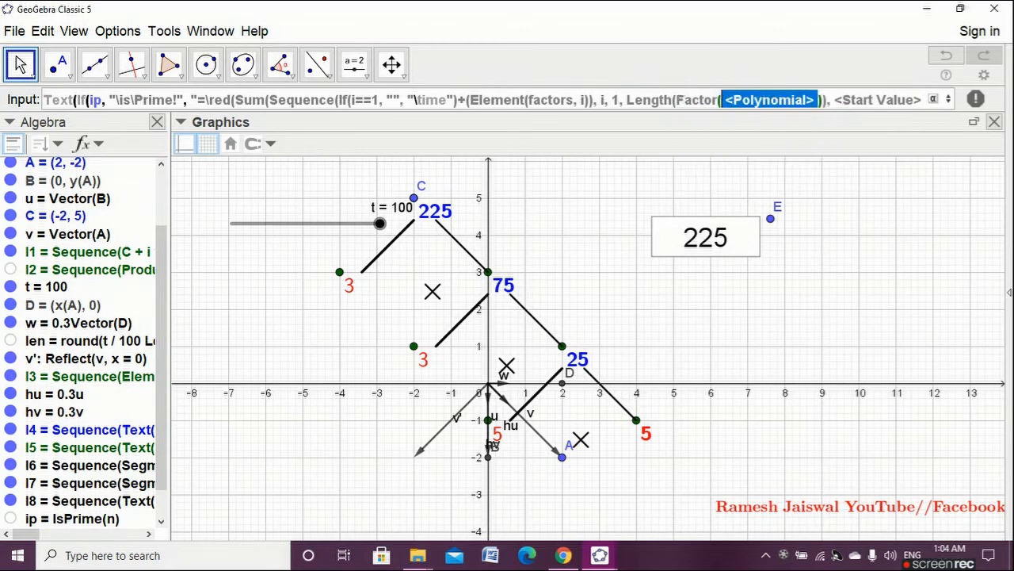
key("BackSpace")
key("BackSpace")
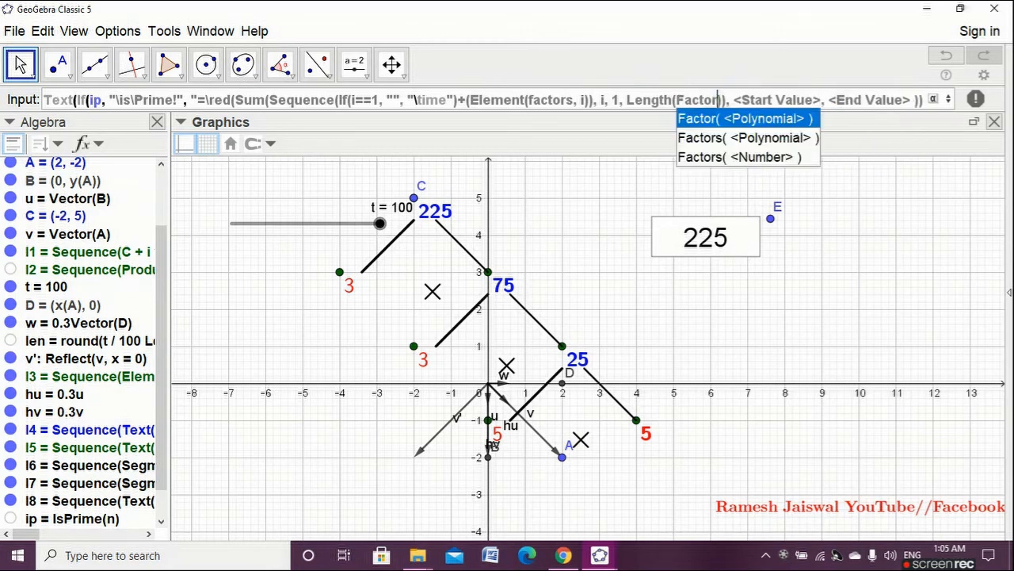
type("s")
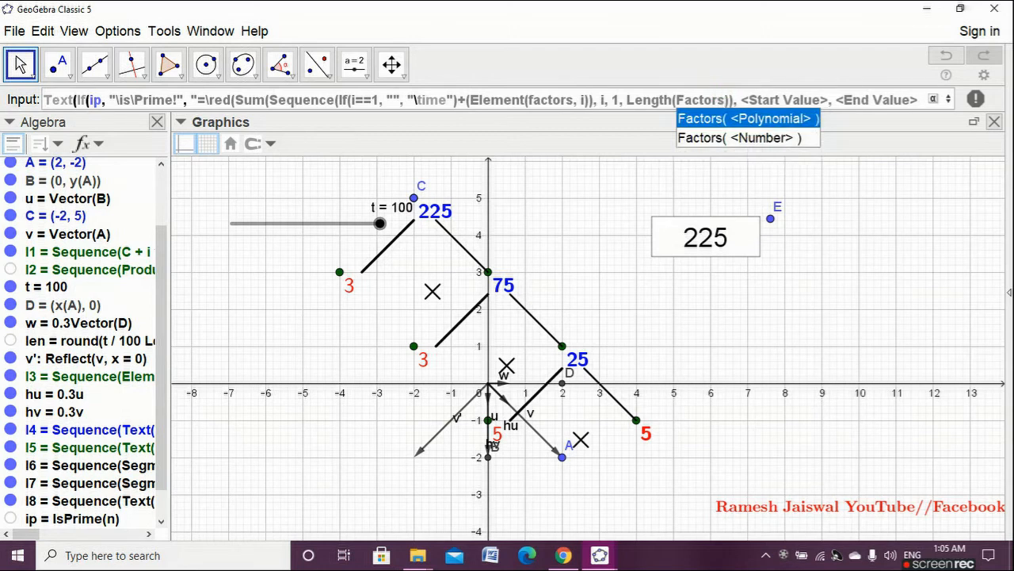
key("Right")
key("Right")
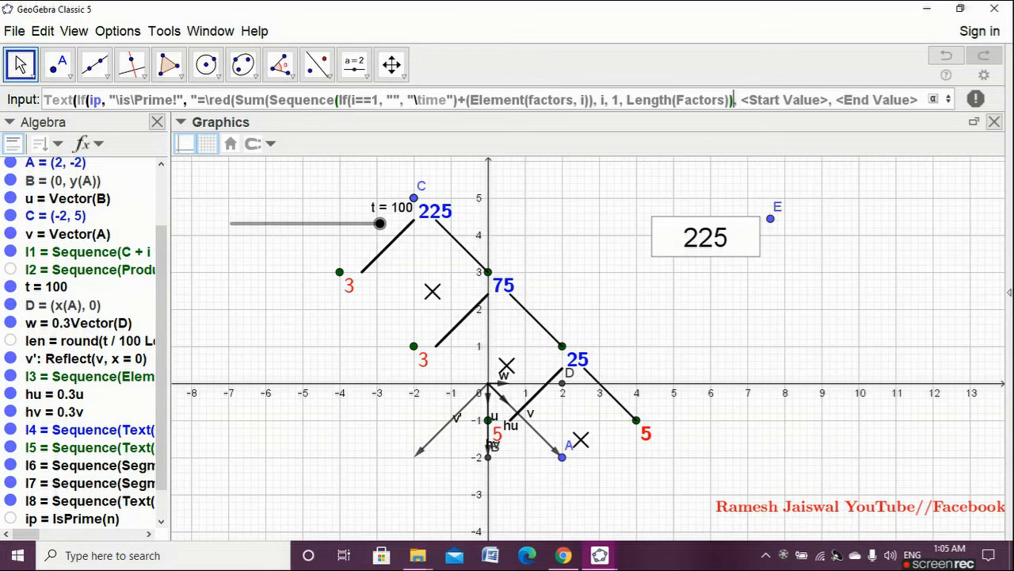
Close the nested expressions after Length(Factors) and add E, false and true as the Text command's remaining arguments.
type("))")
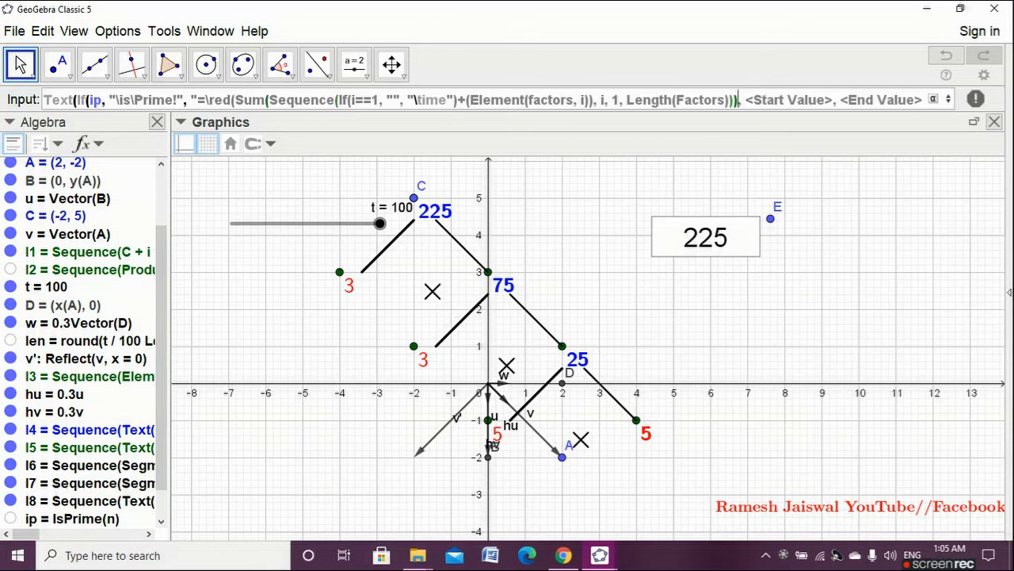
key("Tab")
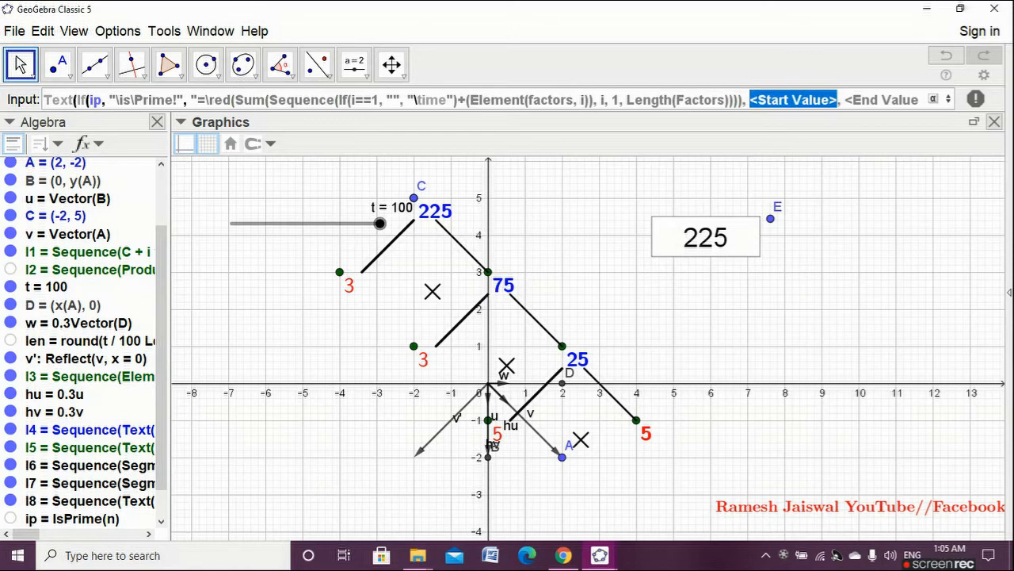
type("E")
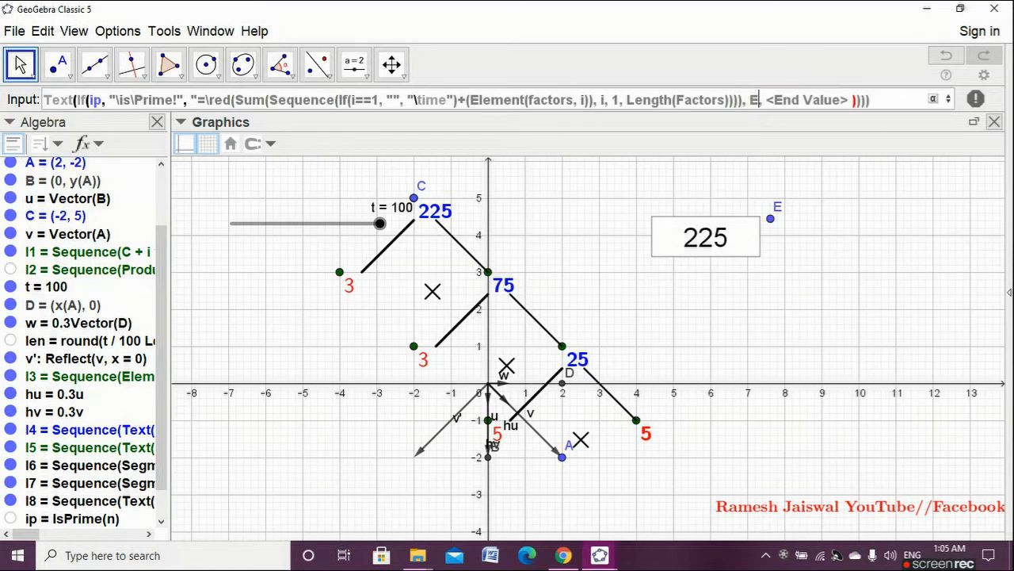
key("Tab")
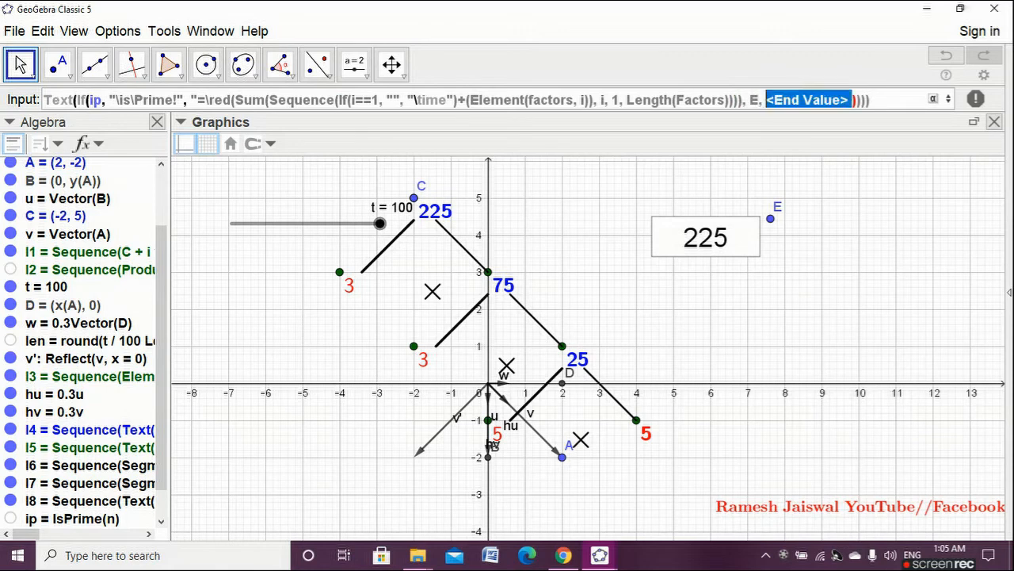
type("nalse")
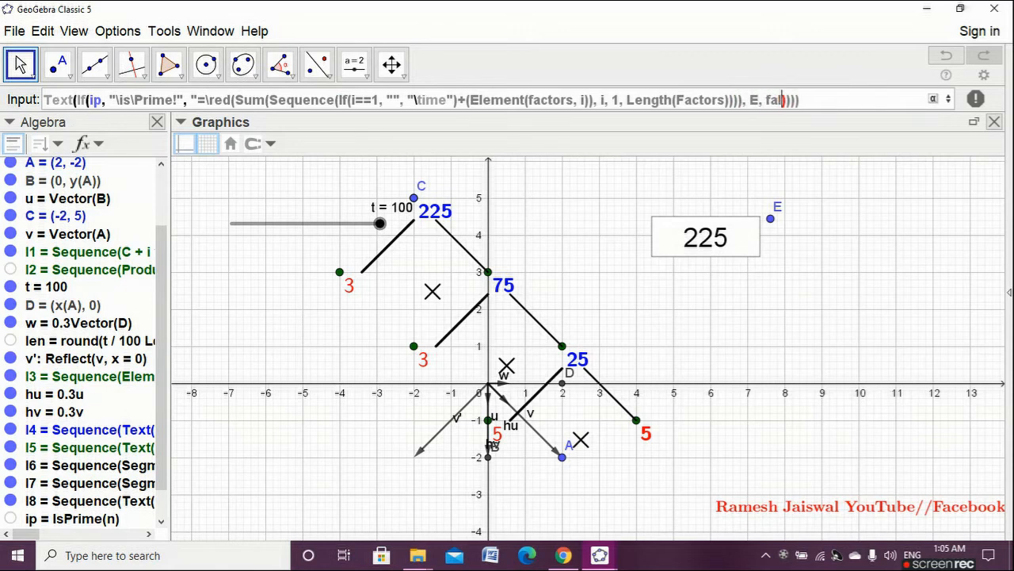
type(",true")
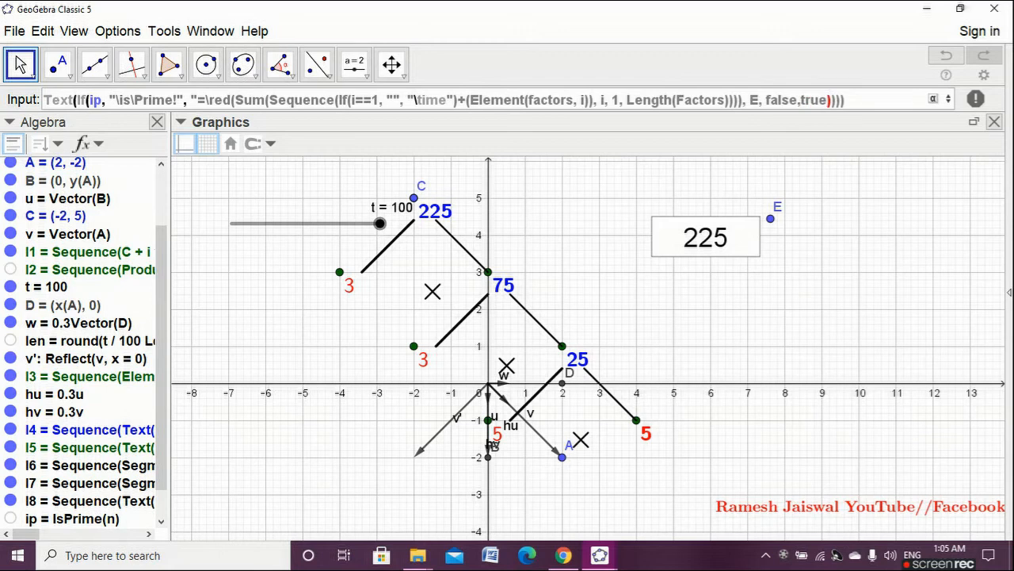
Remove the surplus closing parentheses after true and after Length(Factors), and try to create the text.
key("Right")
key("Delete")
key("Delete")
left_click(750, 100)
left_click(832, 99)
left_click(738, 100)
key("BackSpace")
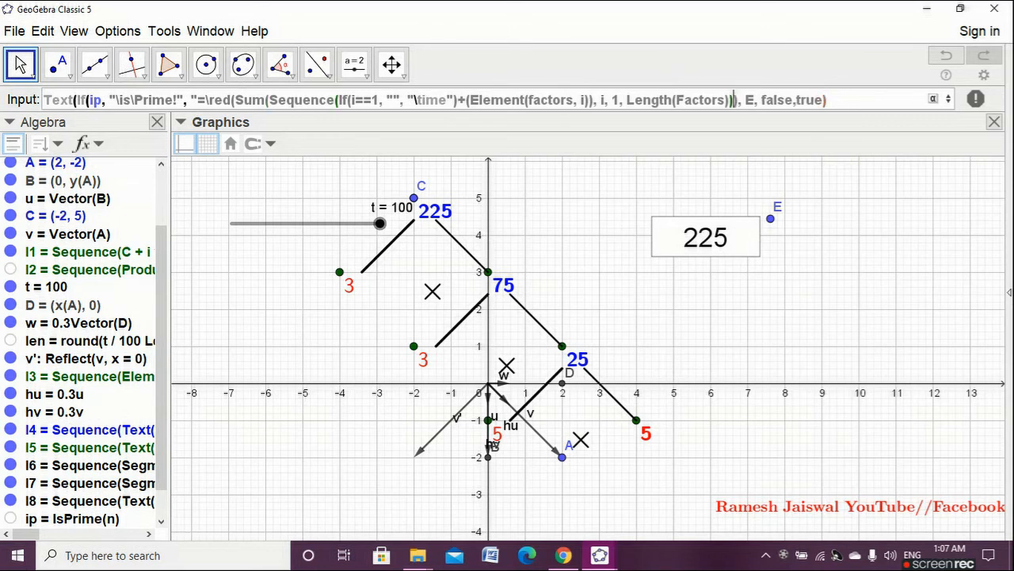
left_click(828, 100)
key("Return")
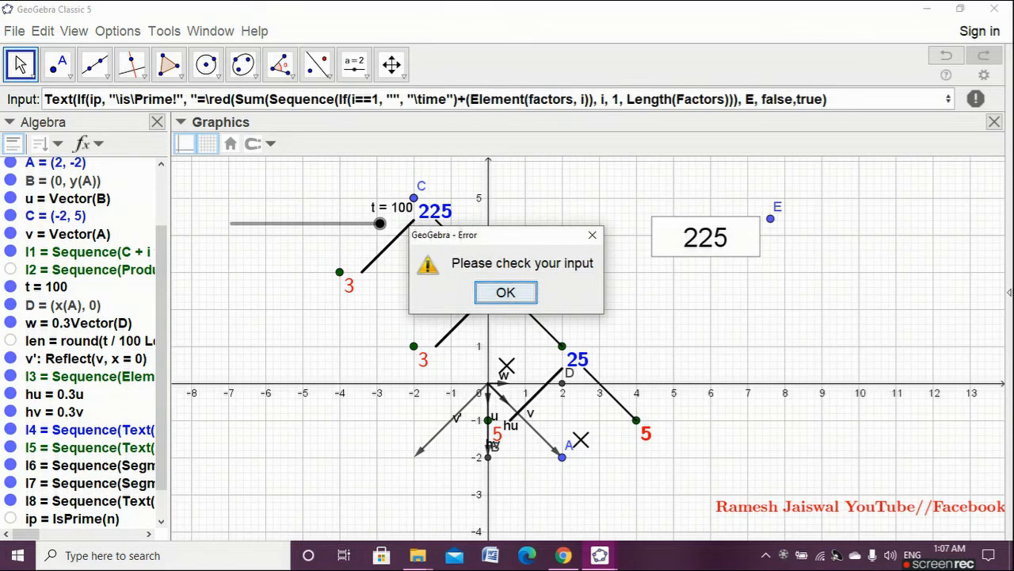
key("Return")
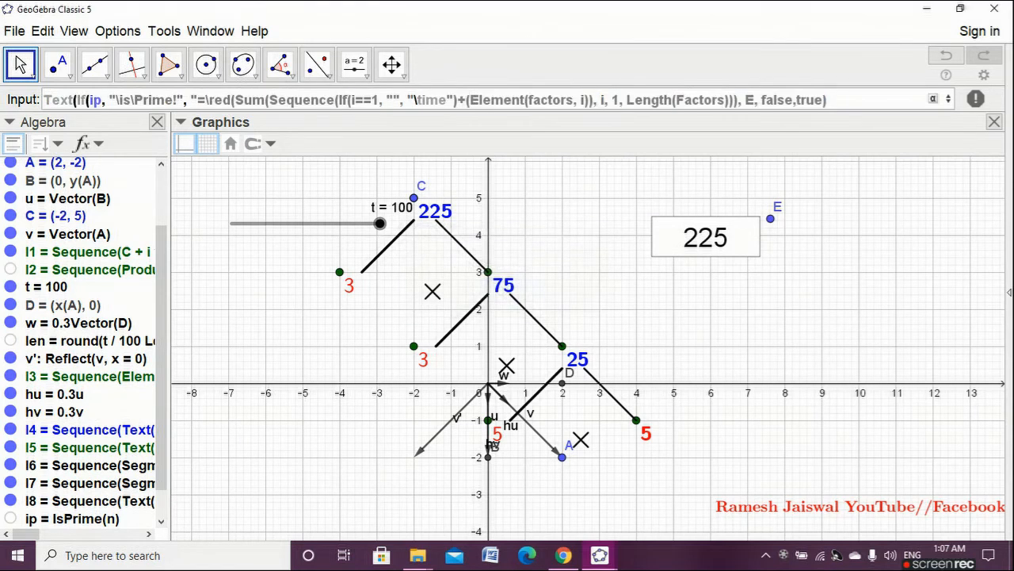
Try to create the text without the plus sign before (Element(factors, i)), and put the sign back.
key("BackSpace")
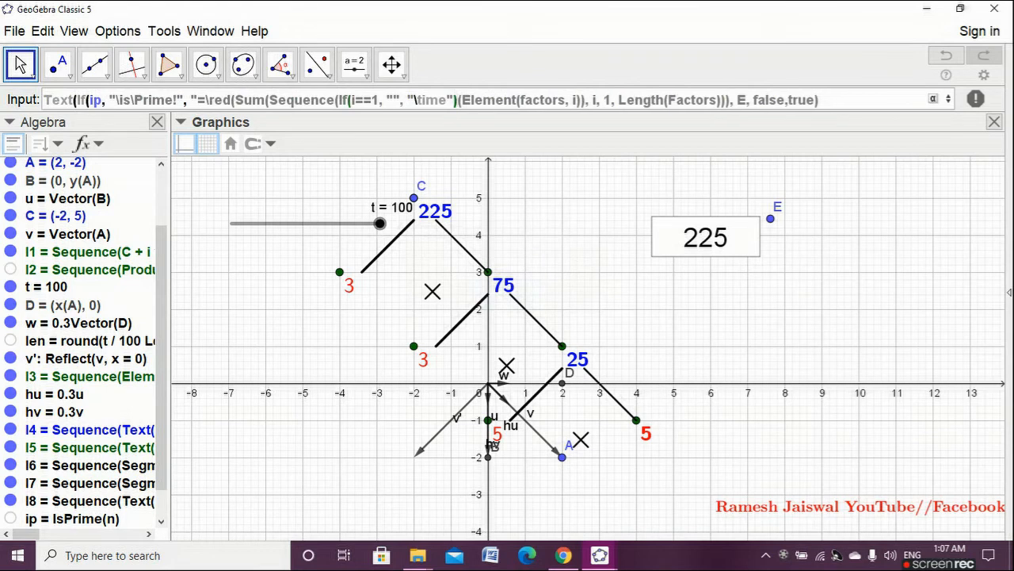
left_click(819, 100)
key("Return")
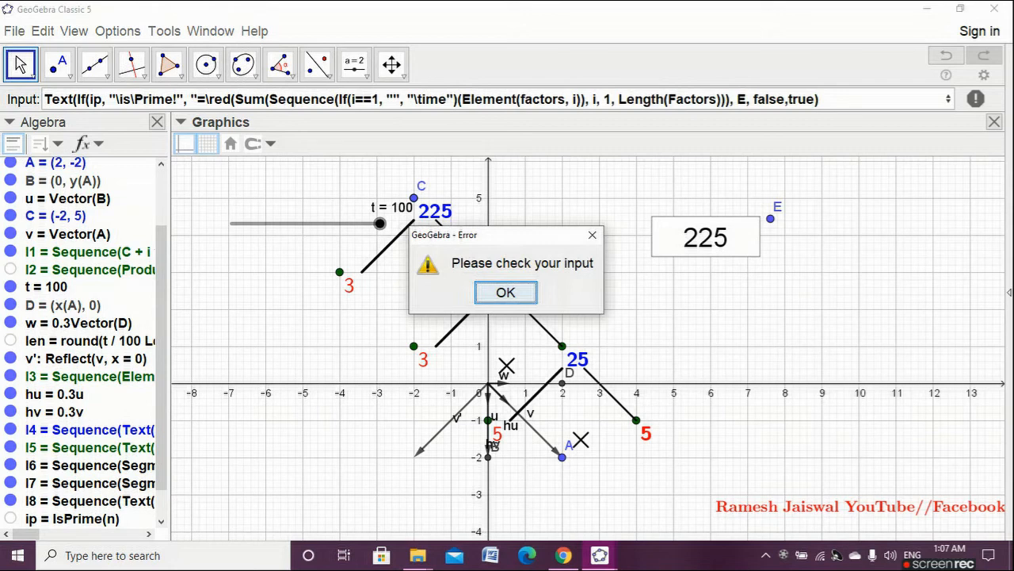
key("Return")
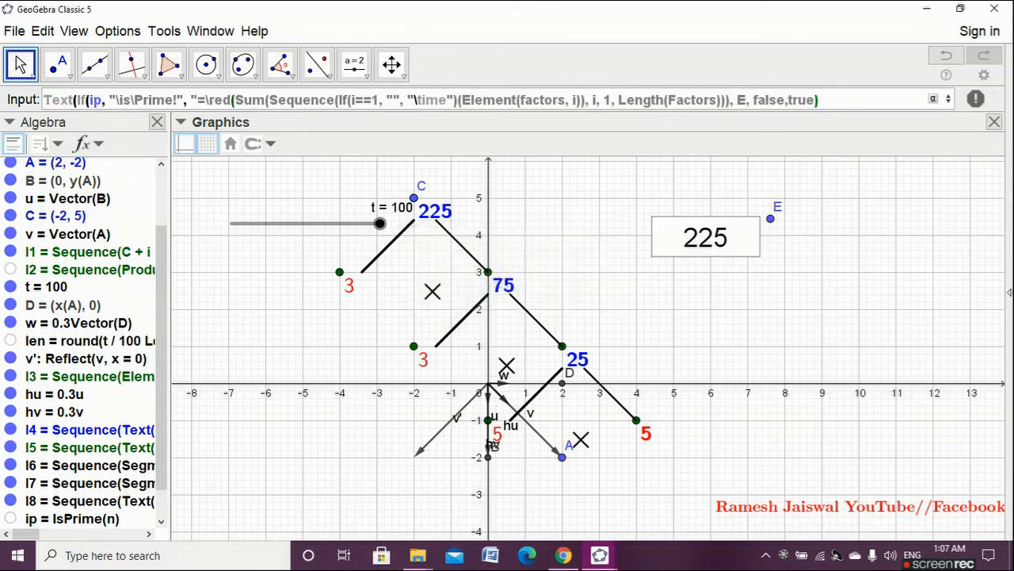
left_click(458, 100)
type("+")
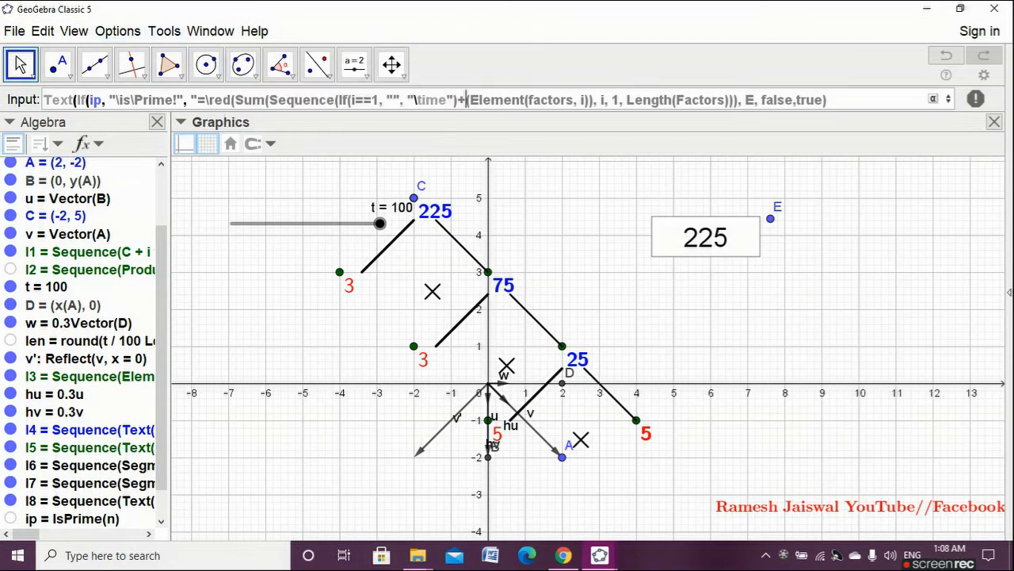
End the Else string as "=\red" and join it with a plus sign to the Sum expression enclosed in its own parentheses.
left_click(231, 99)
type("(")
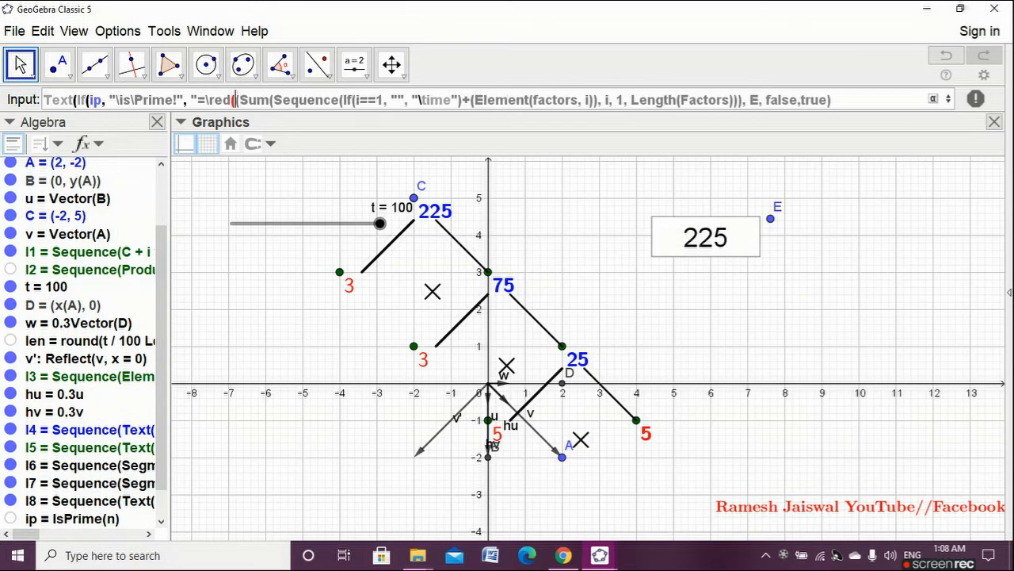
type("\"+ (")
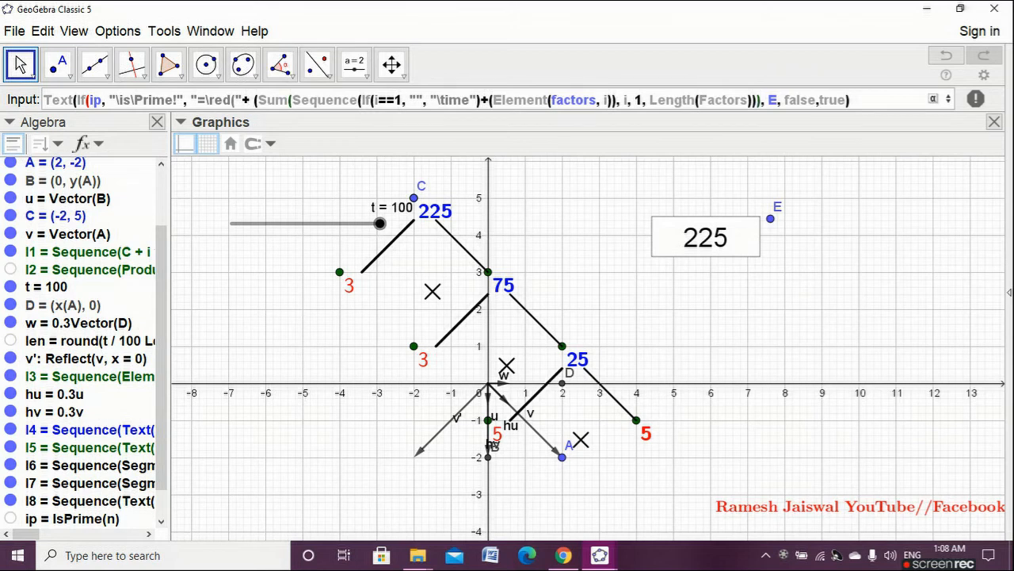
type(" )")
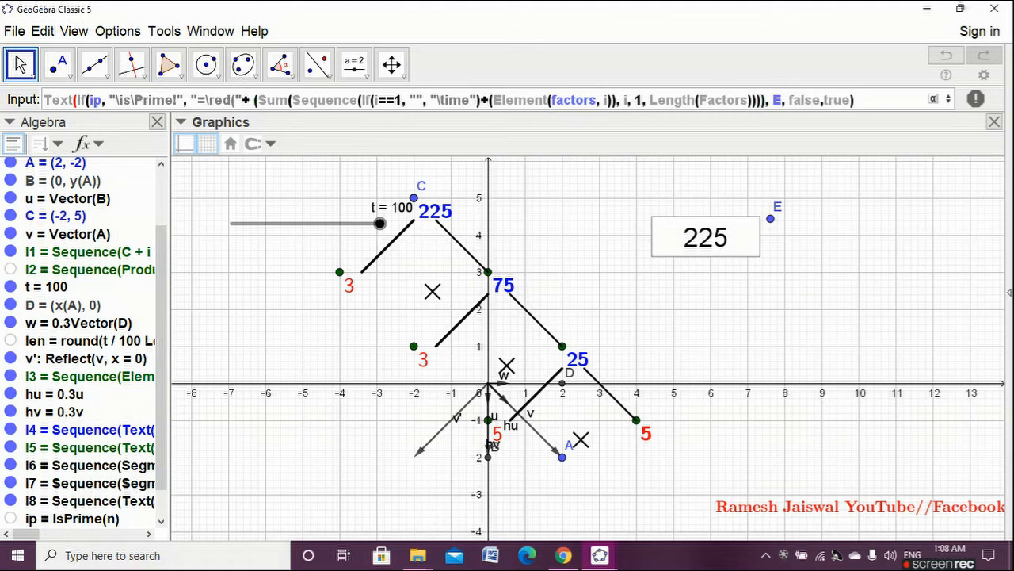
left_click(243, 100)
key("Left")
key("BackSpace")
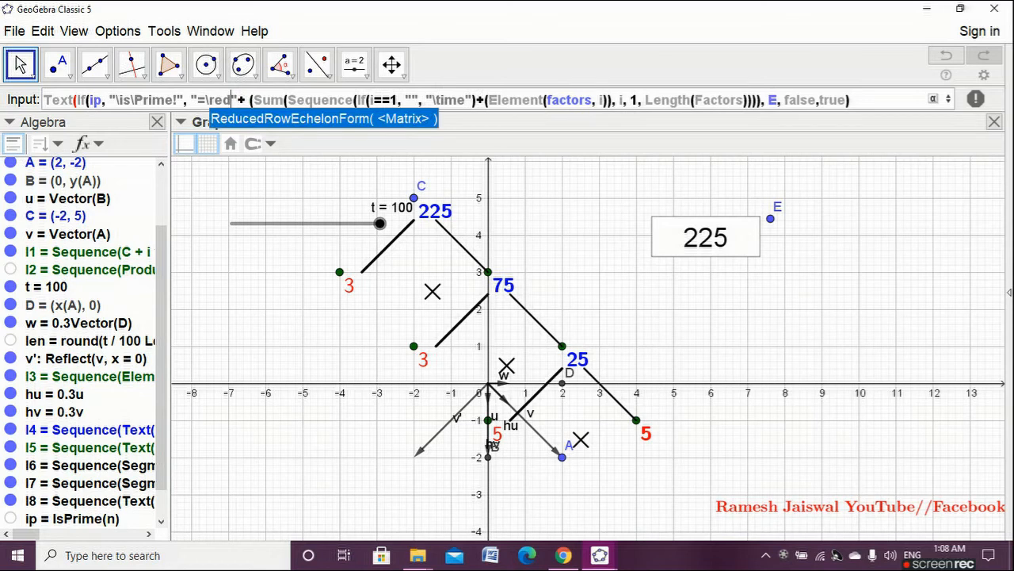
key("Escape")
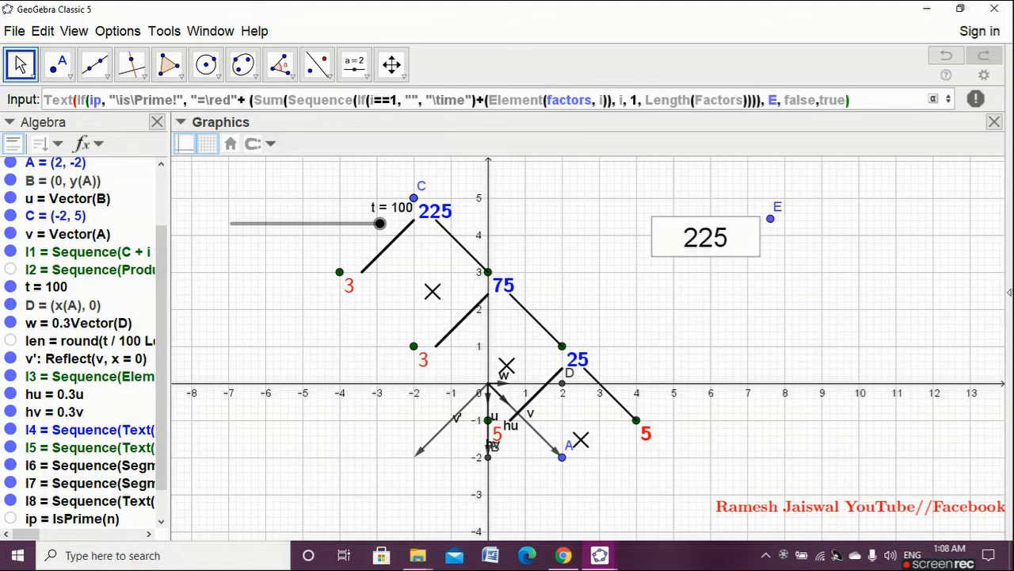
left_click(765, 555)
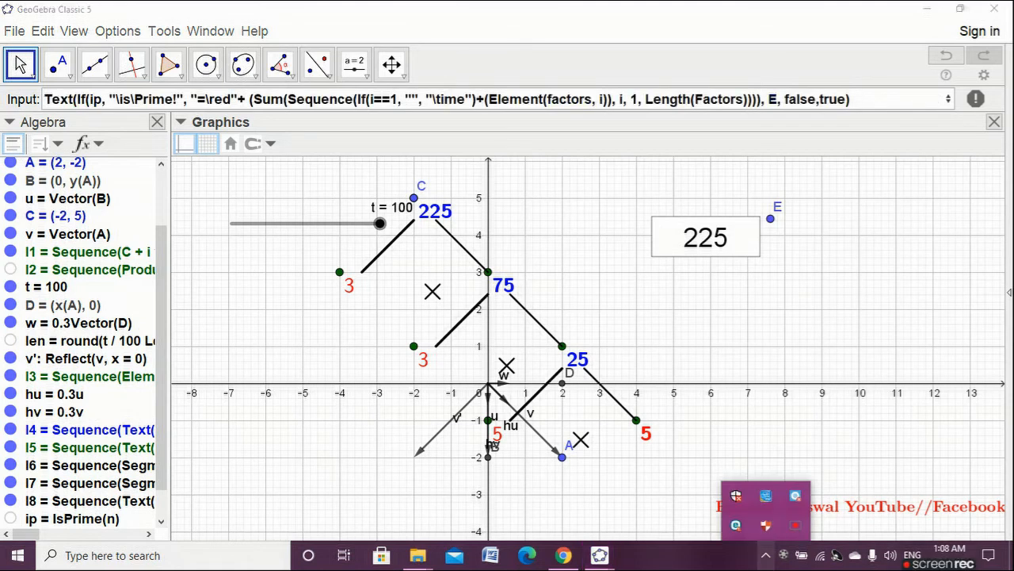
left_click(796, 525)
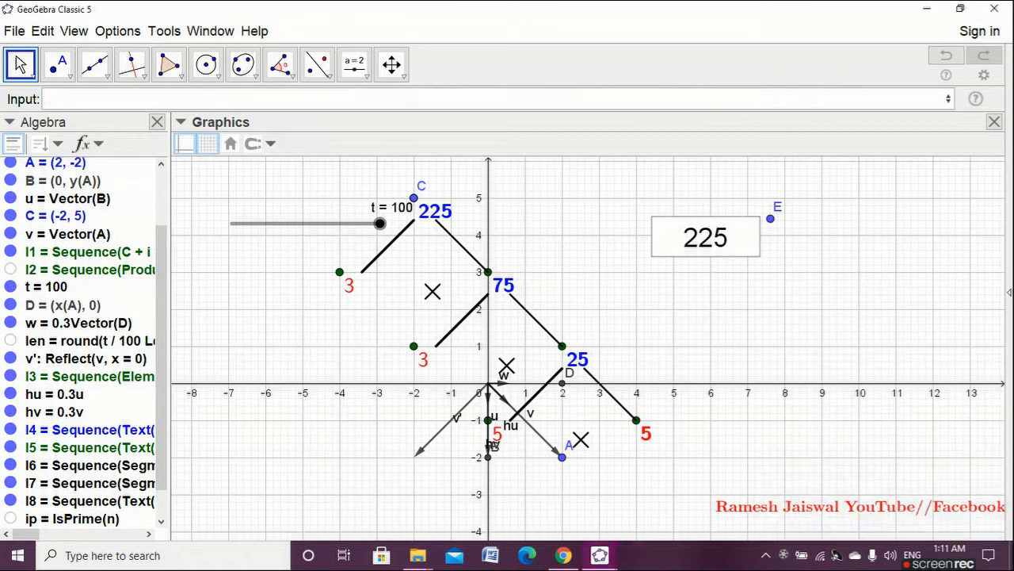
Start a Text command containing an If with condition, then and else arguments, and enter ip as the condition.
scroll(84, 341, "down", 1)
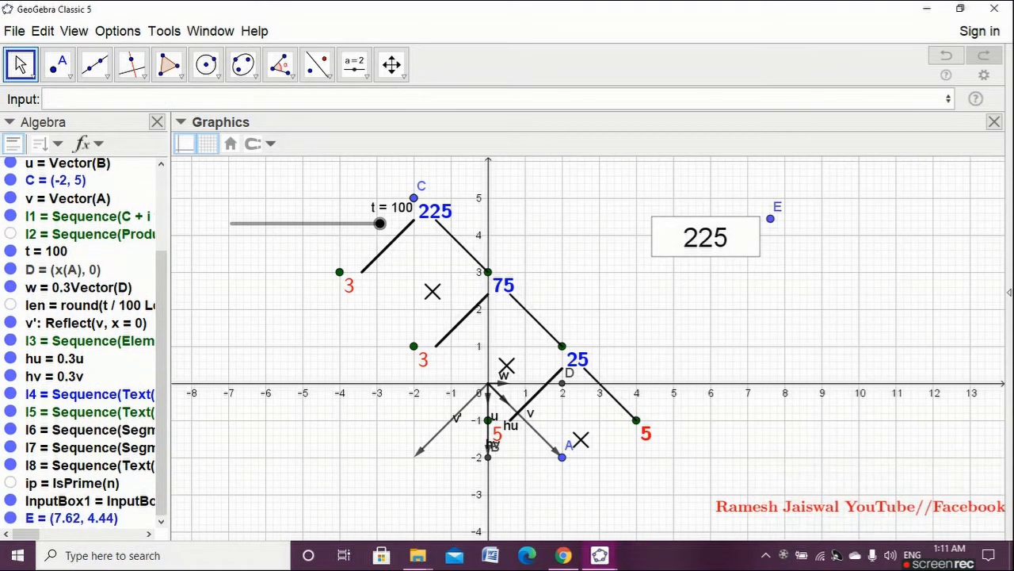
left_click(71, 99)
type("Text")
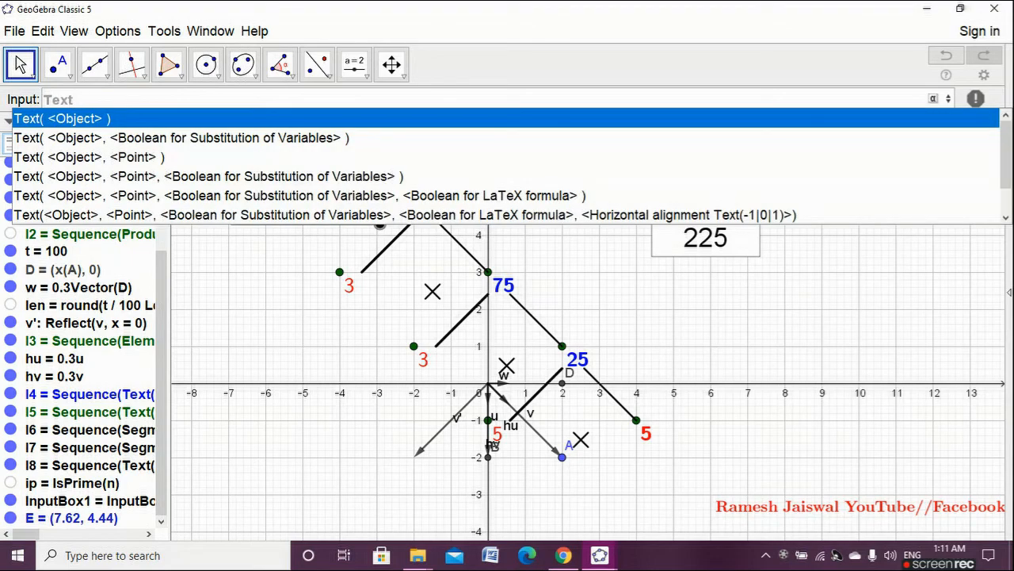
type("(")
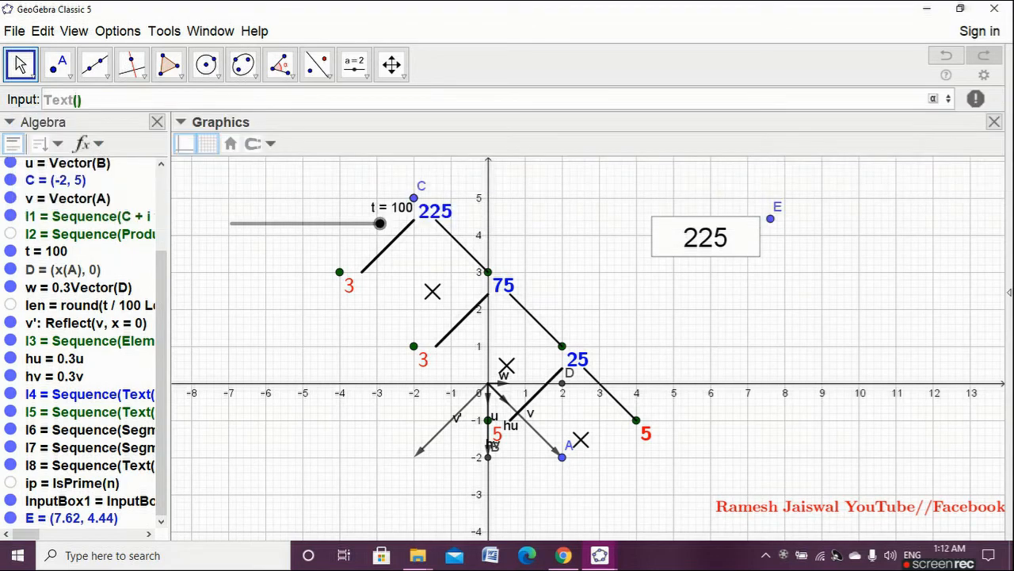
type("If")
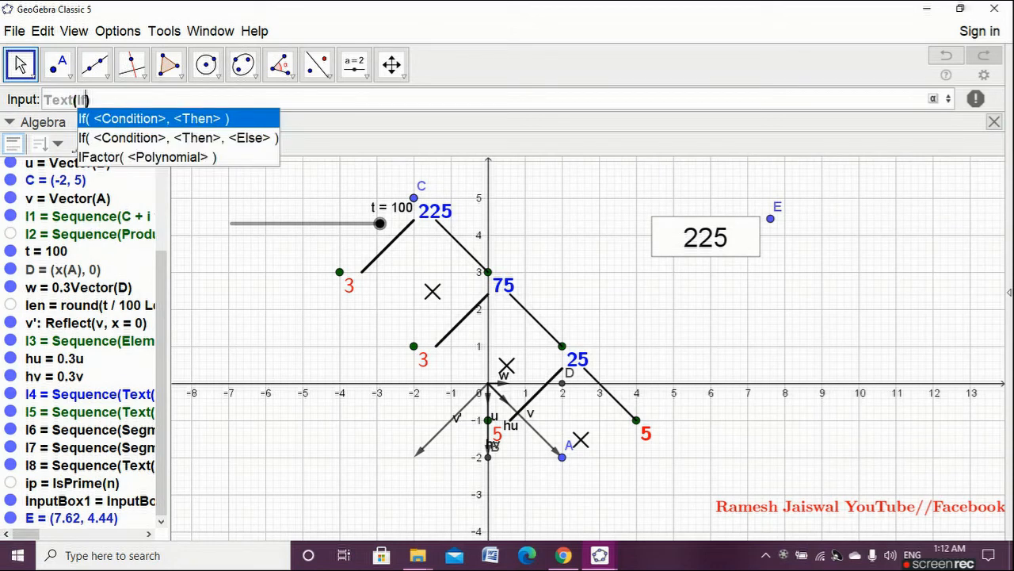
left_click(185, 139)
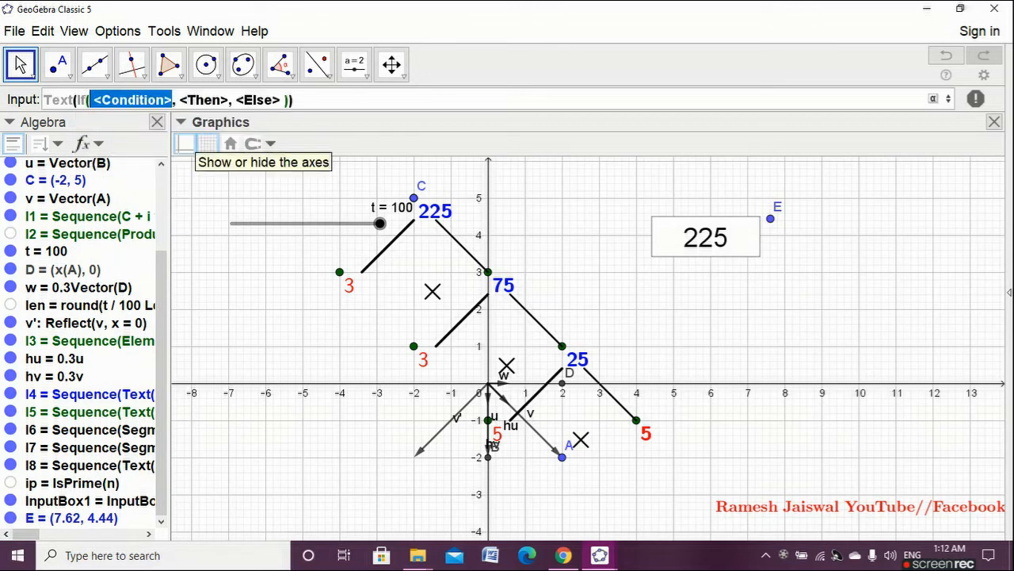
type("ip")
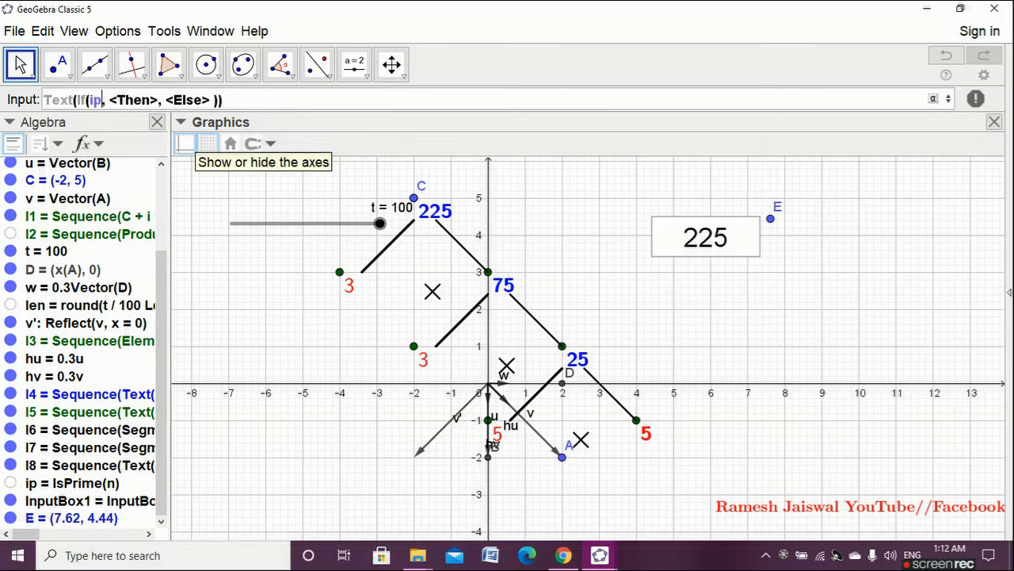
Set the Then argument of the If to the string "\Is\Prime!".
key("Tab")
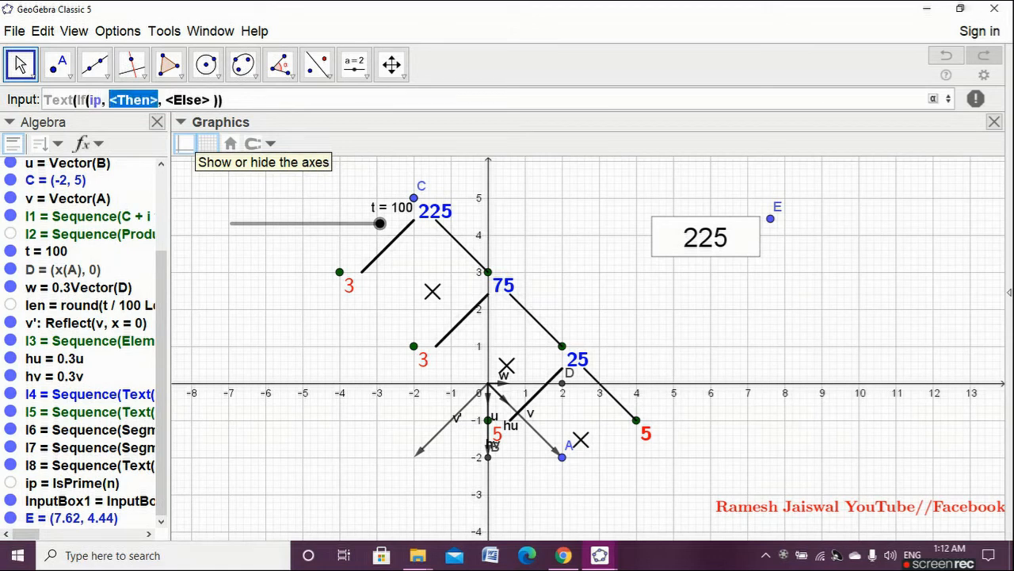
type("'")
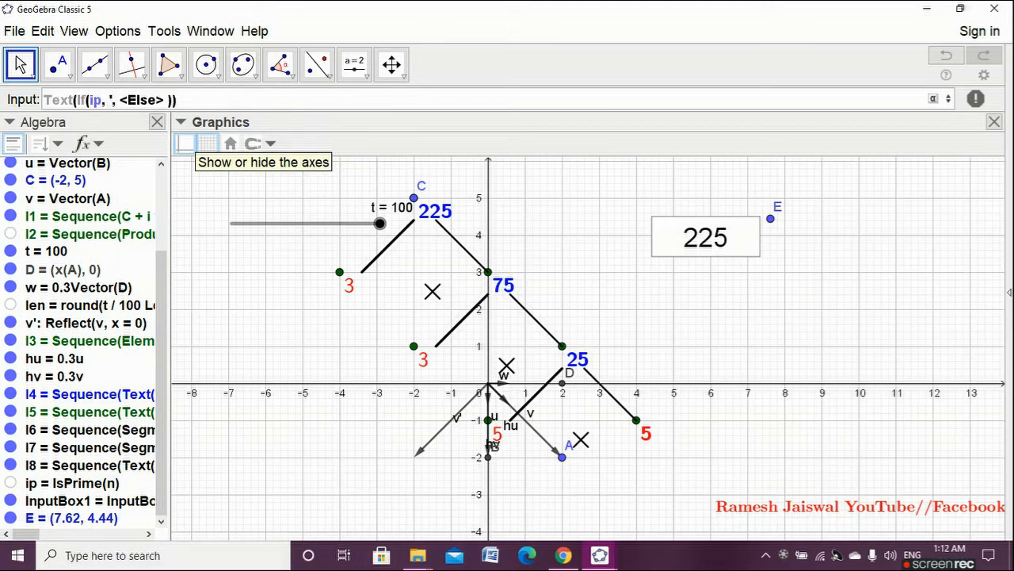
key("BackSpace")
type("\"")
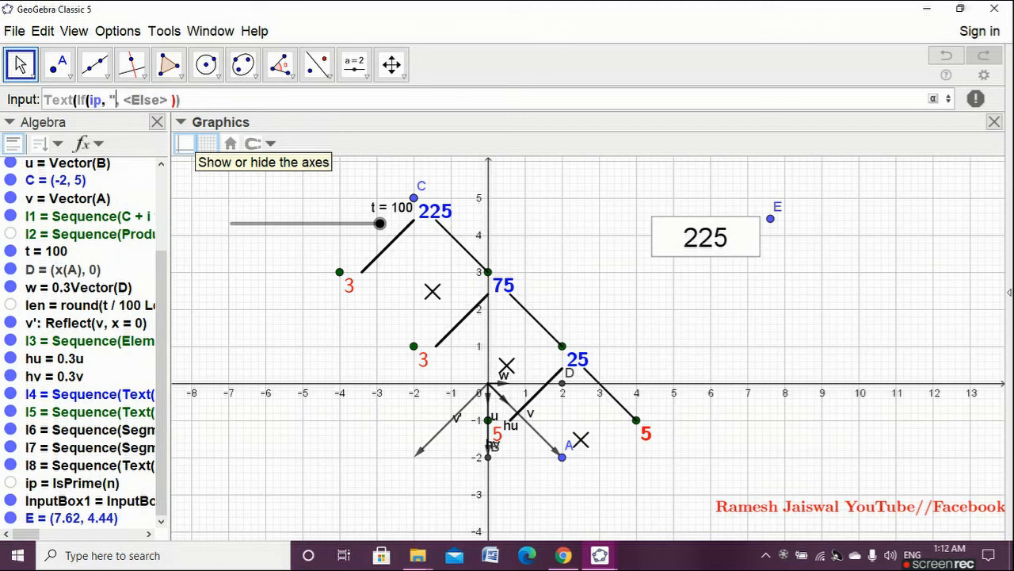
type("\\Is")
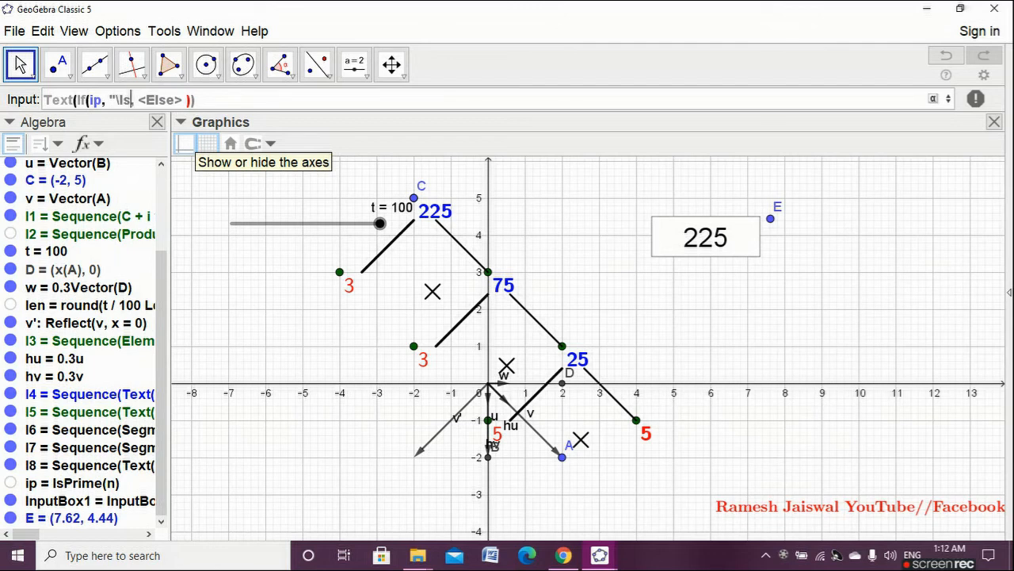
type("\\")
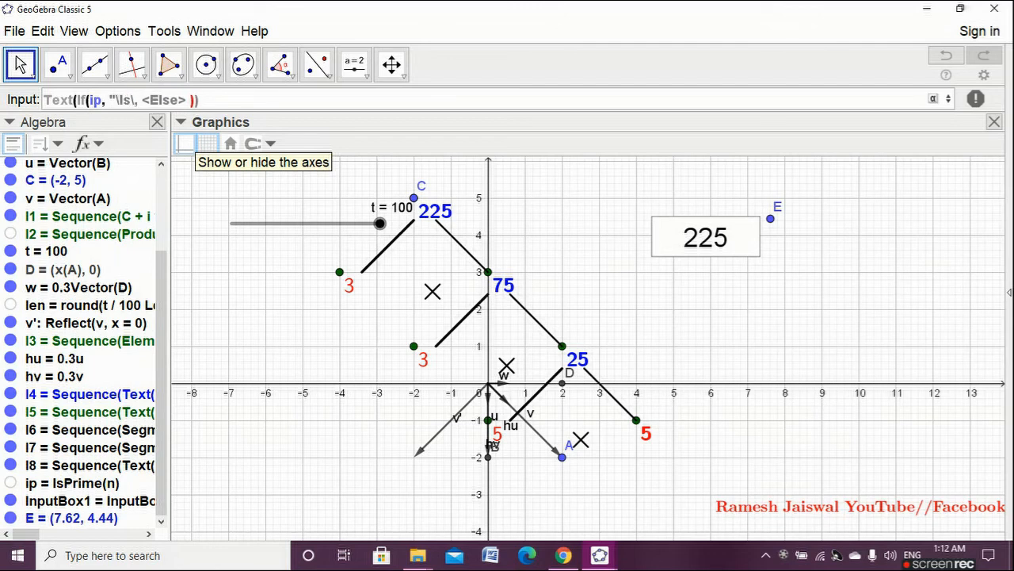
type("Pr")
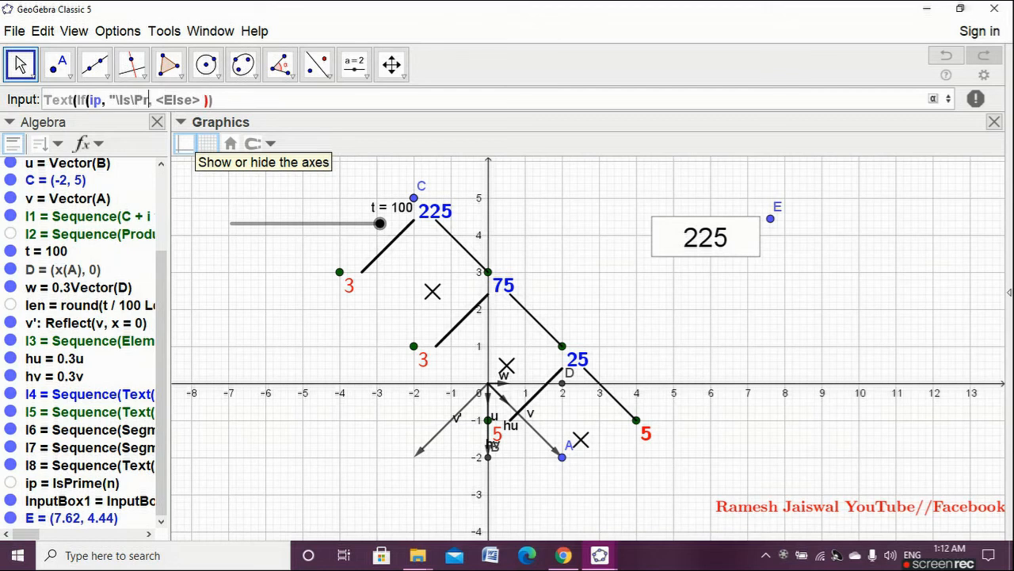
type("ime")
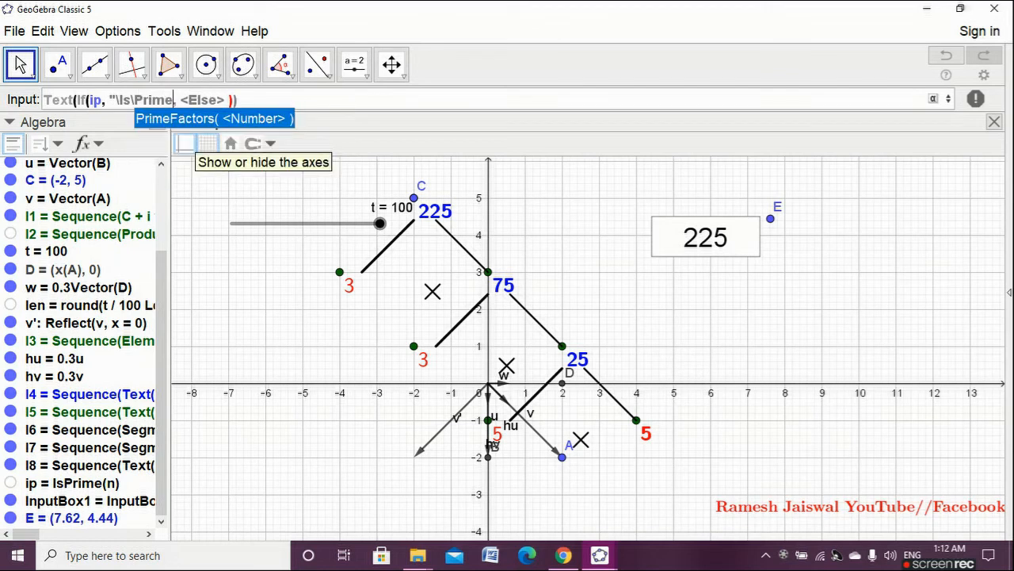
key("Escape")
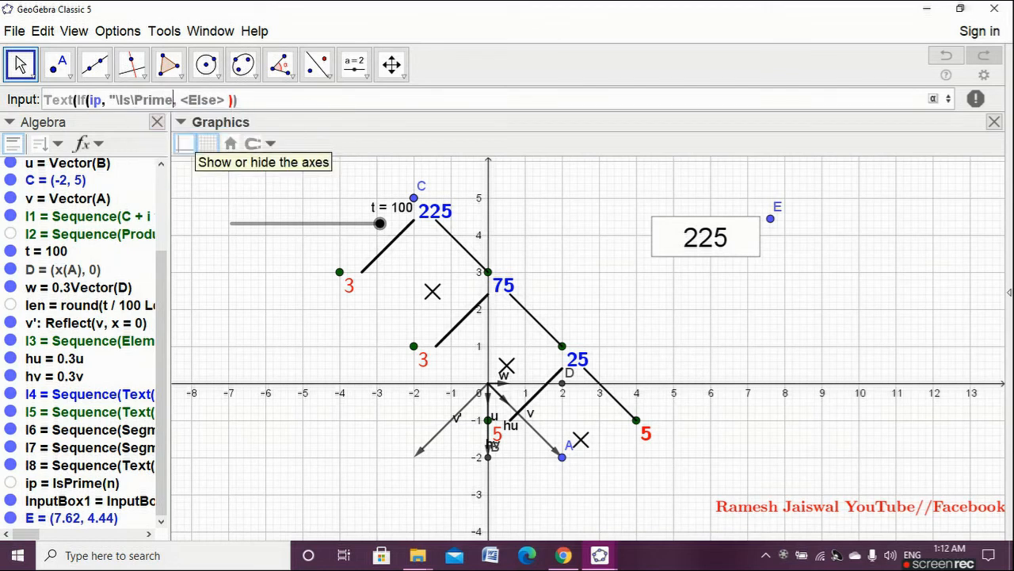
type("!")
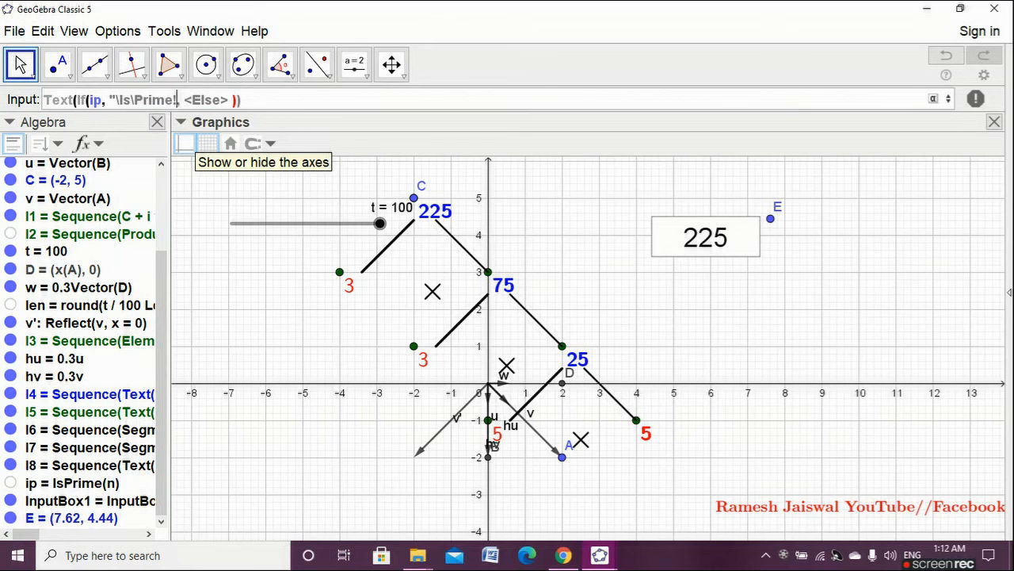
type("\"")
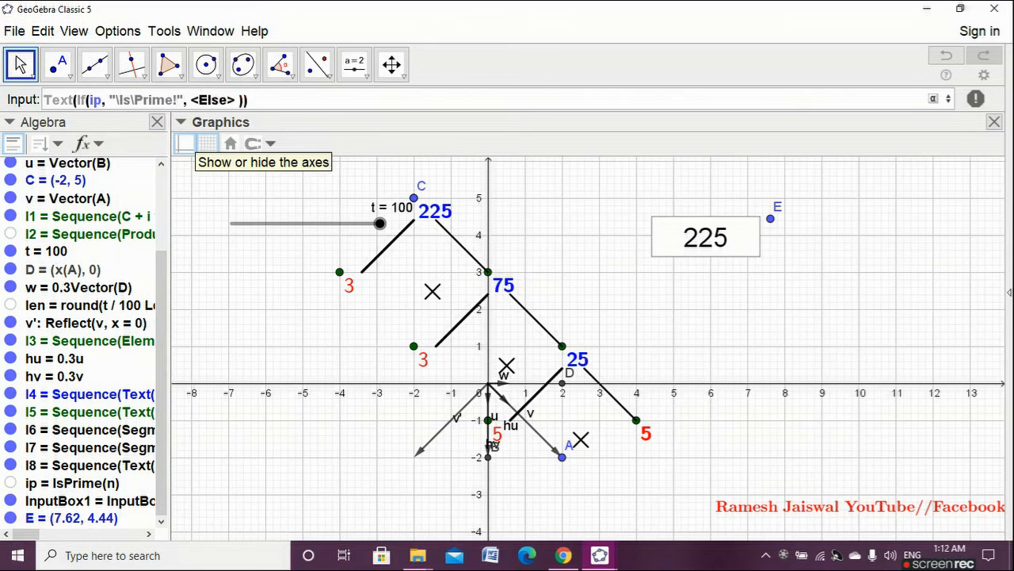
Begin the Else argument with the string "=\red{" joined by a plus sign to a parenthesised Sum of a list.
key("Tab")
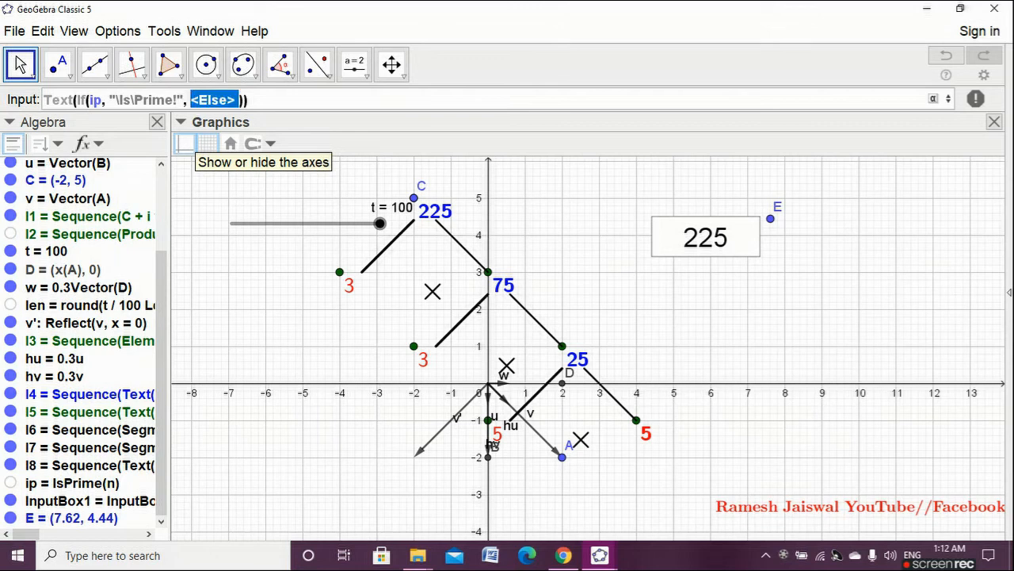
type("\"")
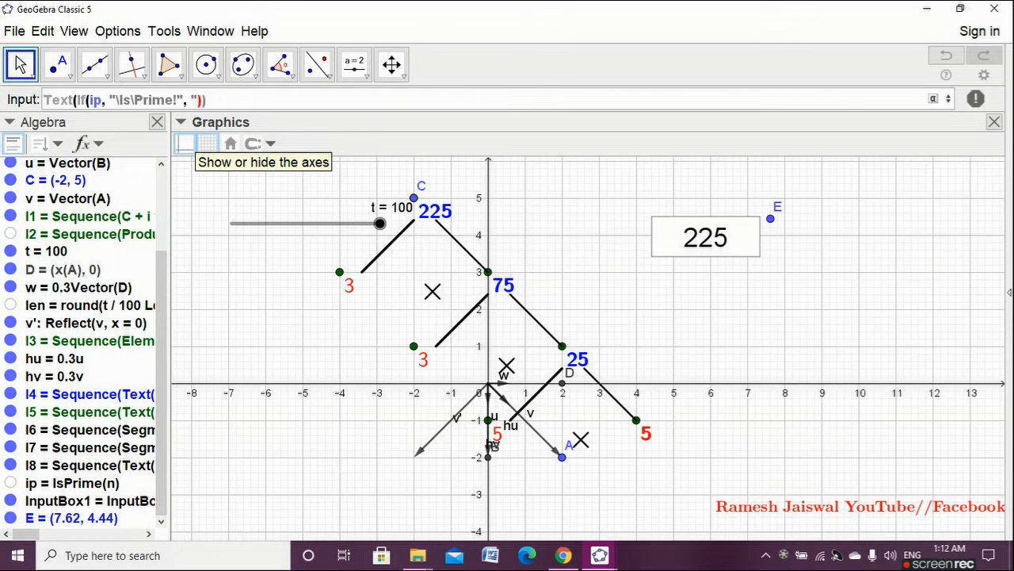
type("=\\red")
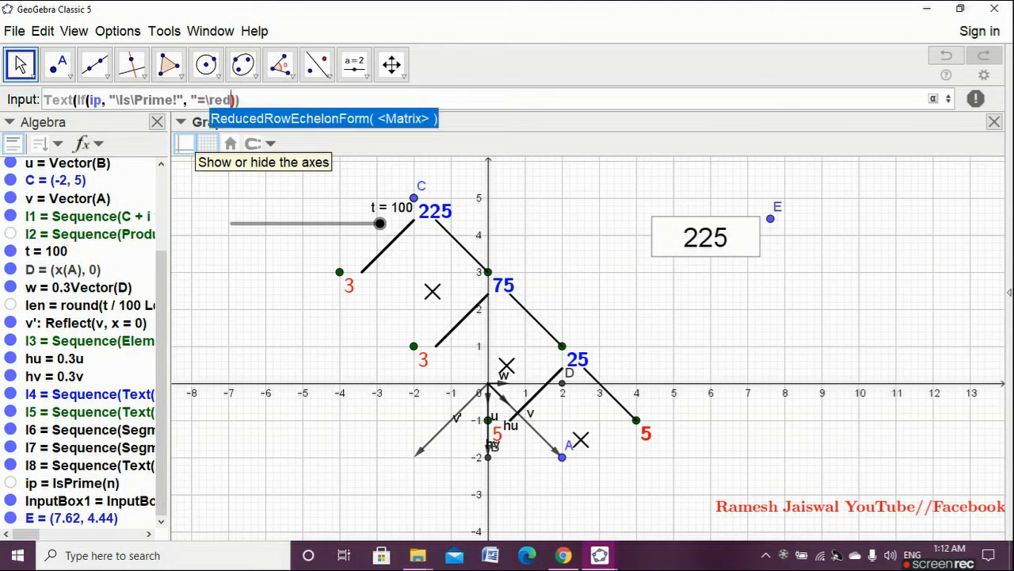
type("{")
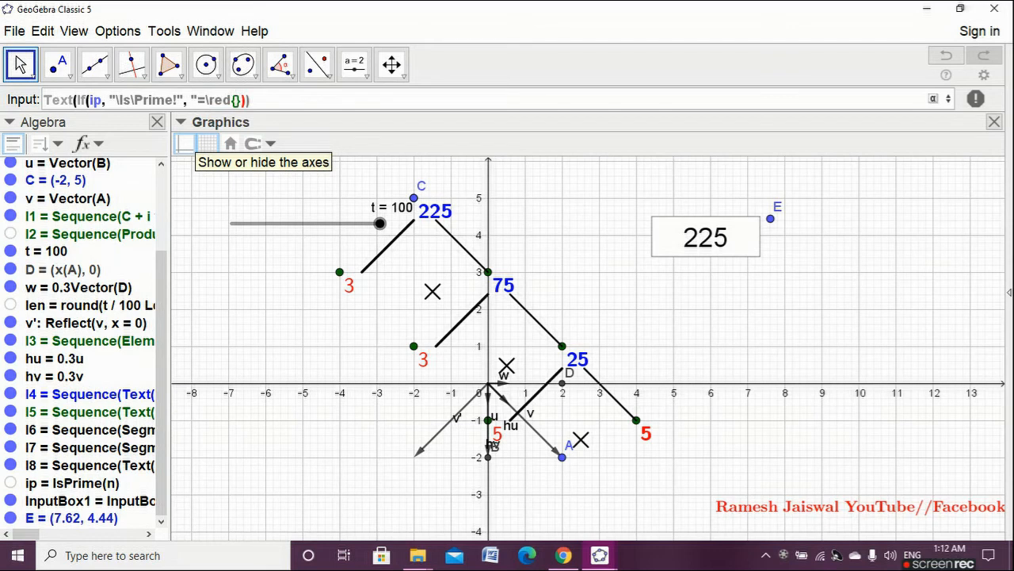
type("\"+(Su")
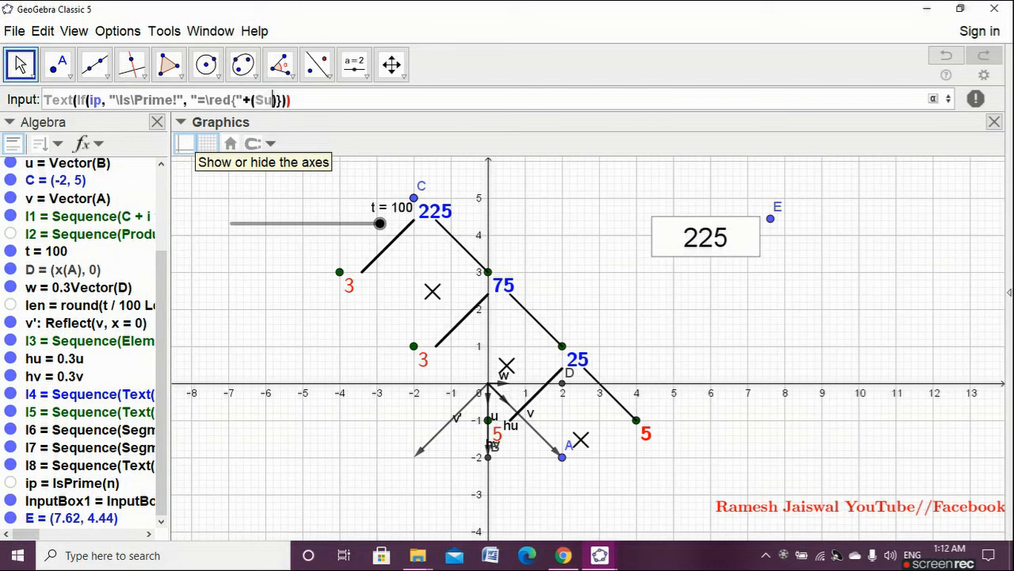
type("m")
key("Return")
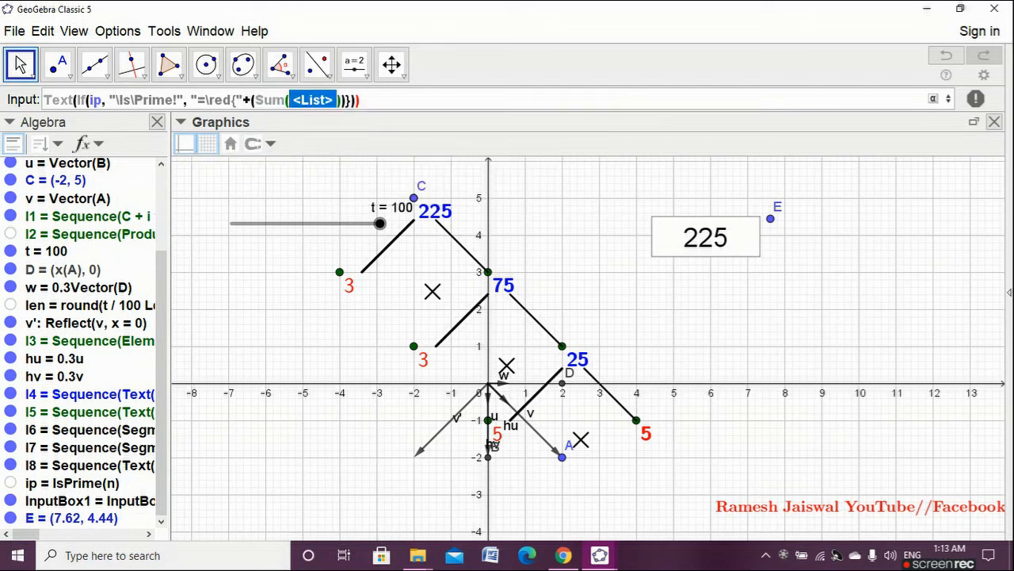
Insert a Sequence with expression, variable, start value and end value as the list inside Sum.
type("seq")
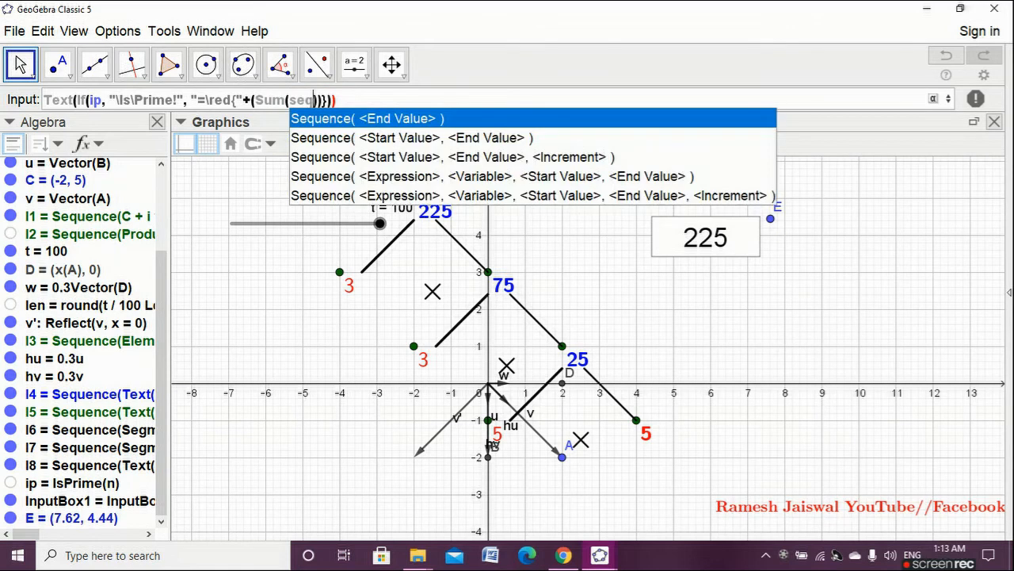
key("Down")
key("Down")
key("Down")
key("Return")
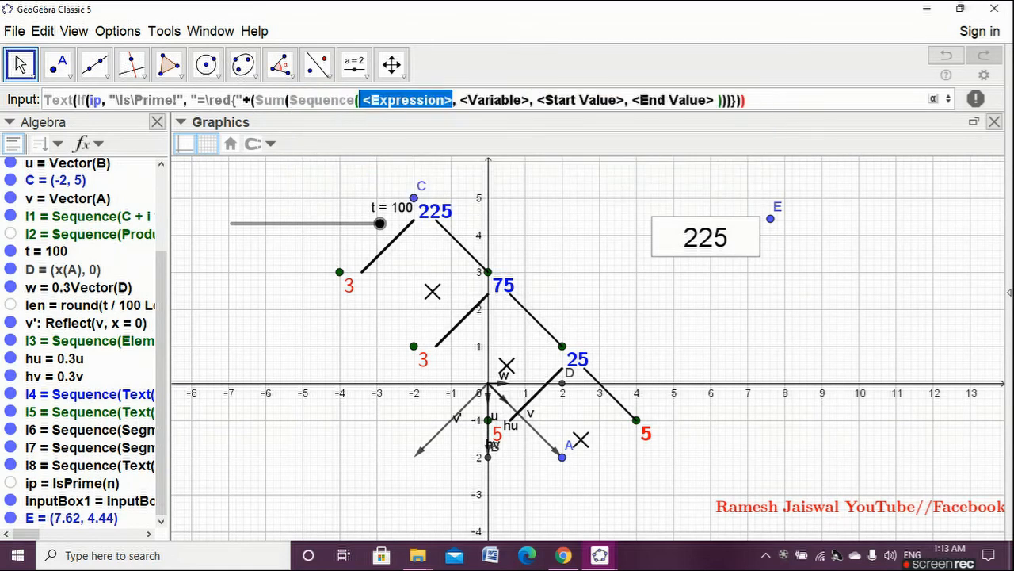
Use an If with then and else arguments as the Sequence expression, with the condition i==1.
type("if")
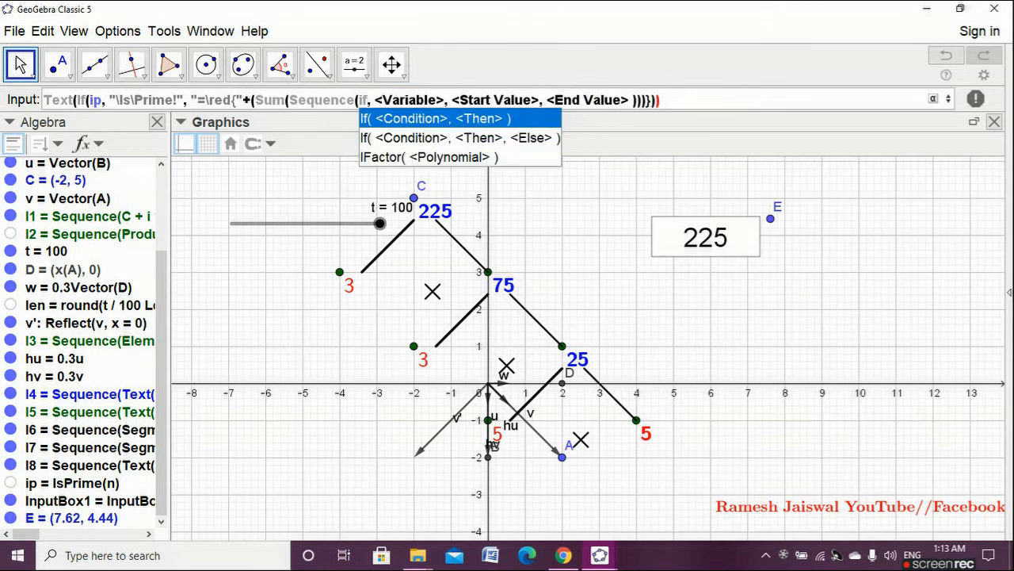
key("Down")
key("Return")
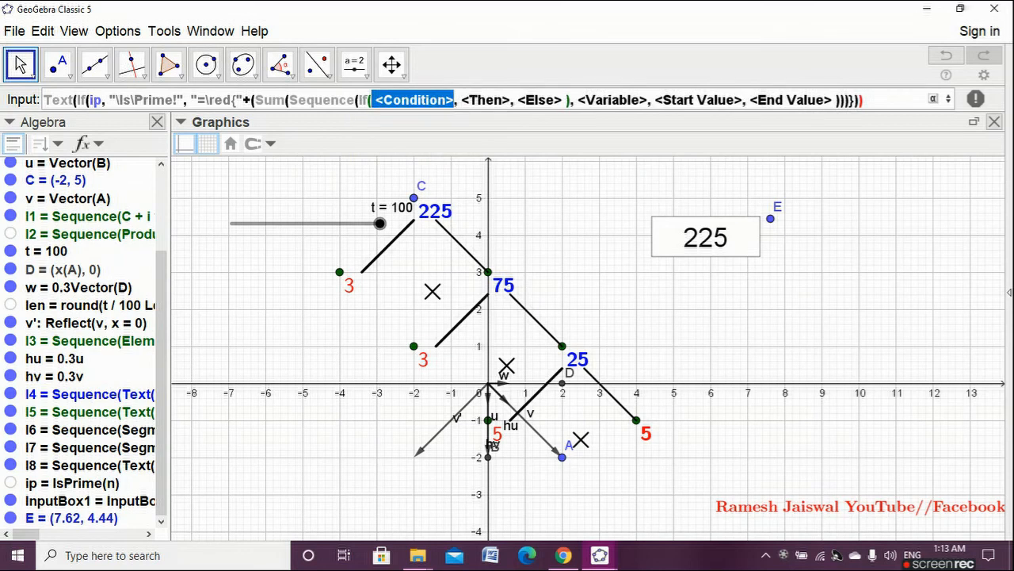
type("i==")
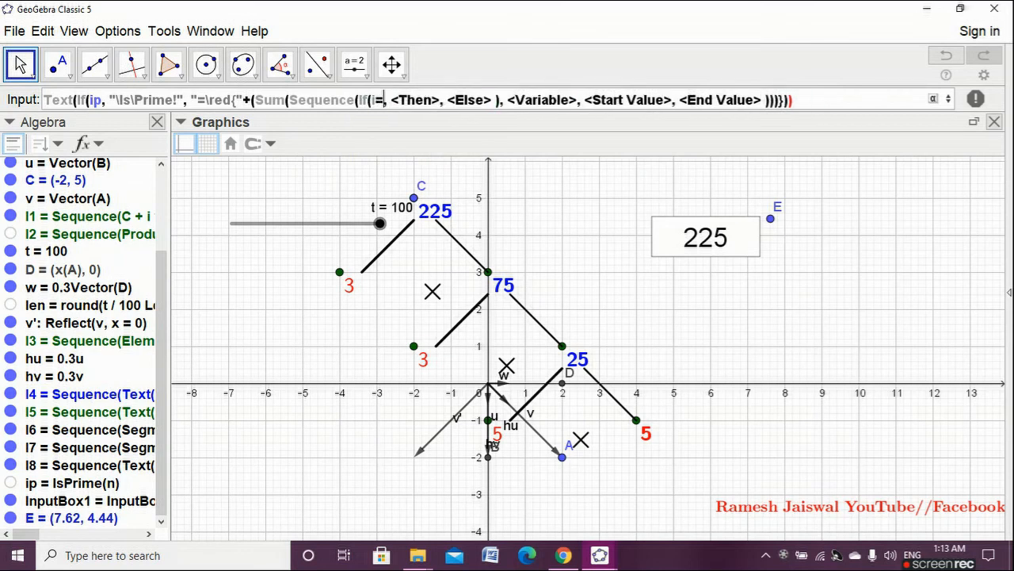
type("1")
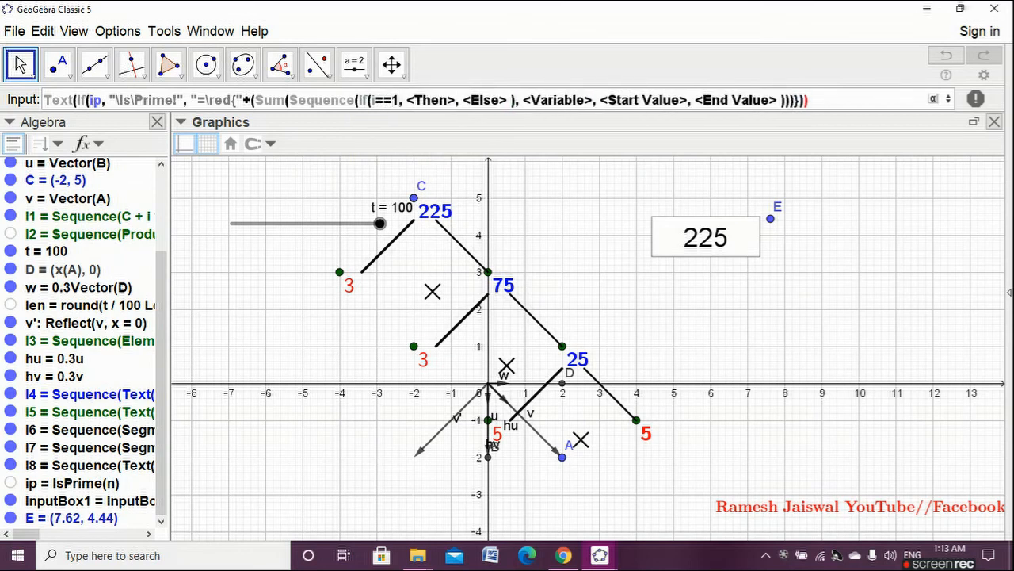
Set the inner If's Then argument to an empty string and its Else argument to "\times".
key("Tab")
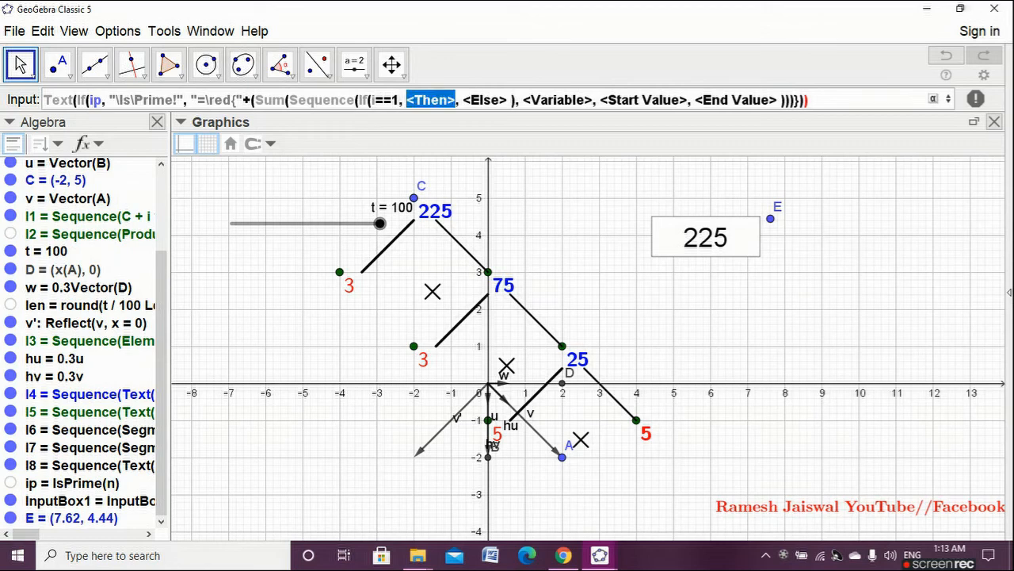
type("\"\"")
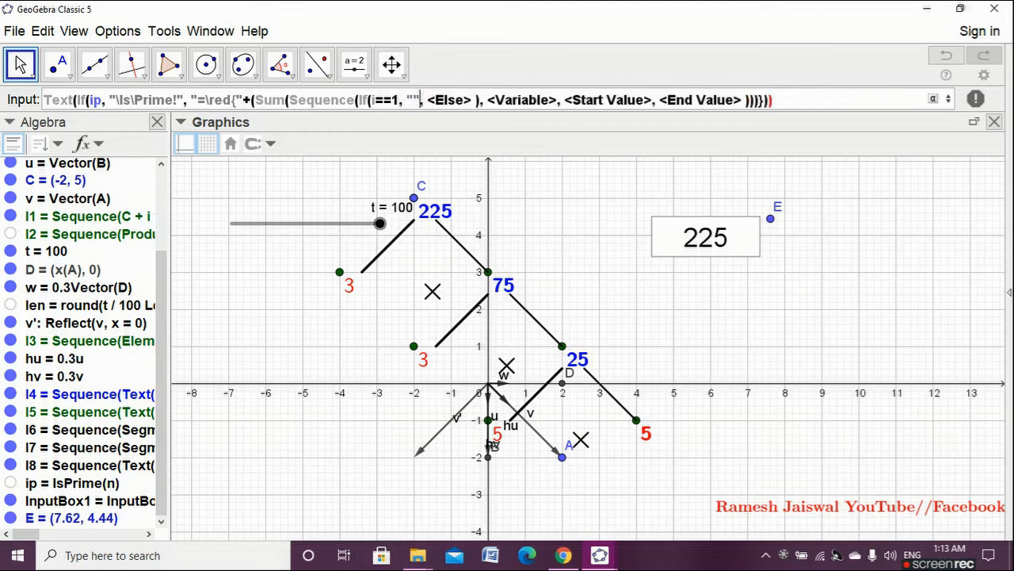
key("Tab")
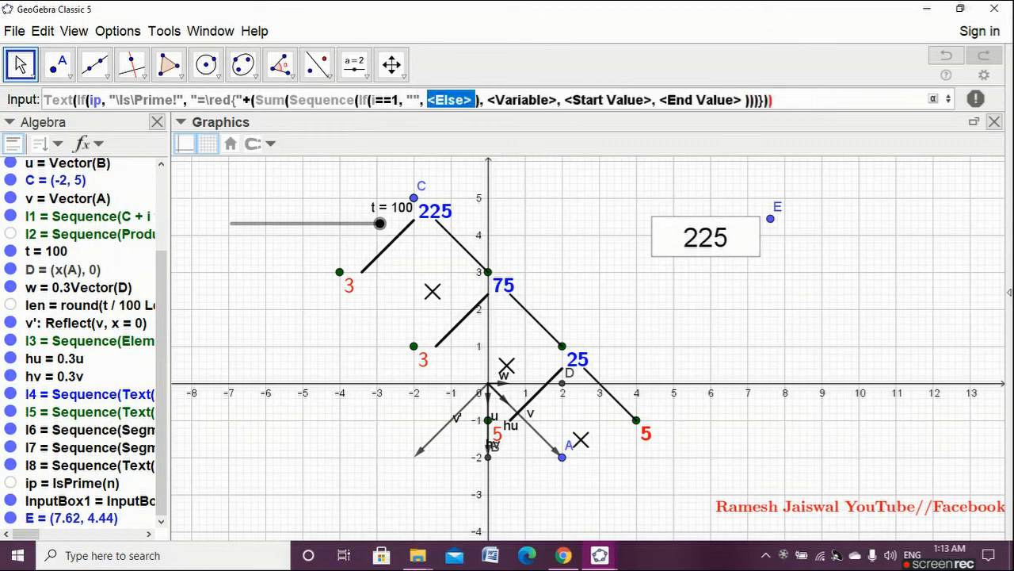
type("\"\\")
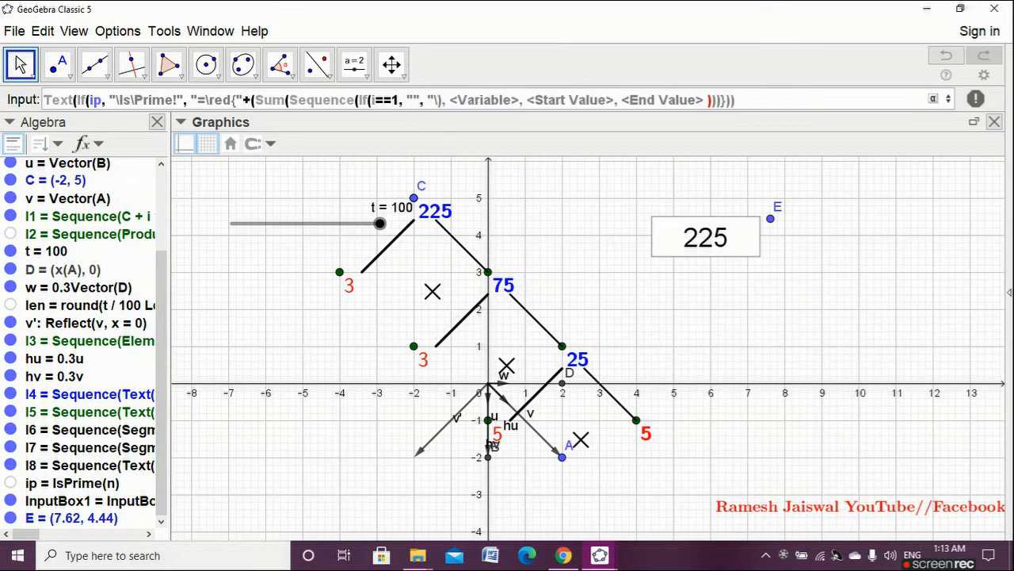
type("time")
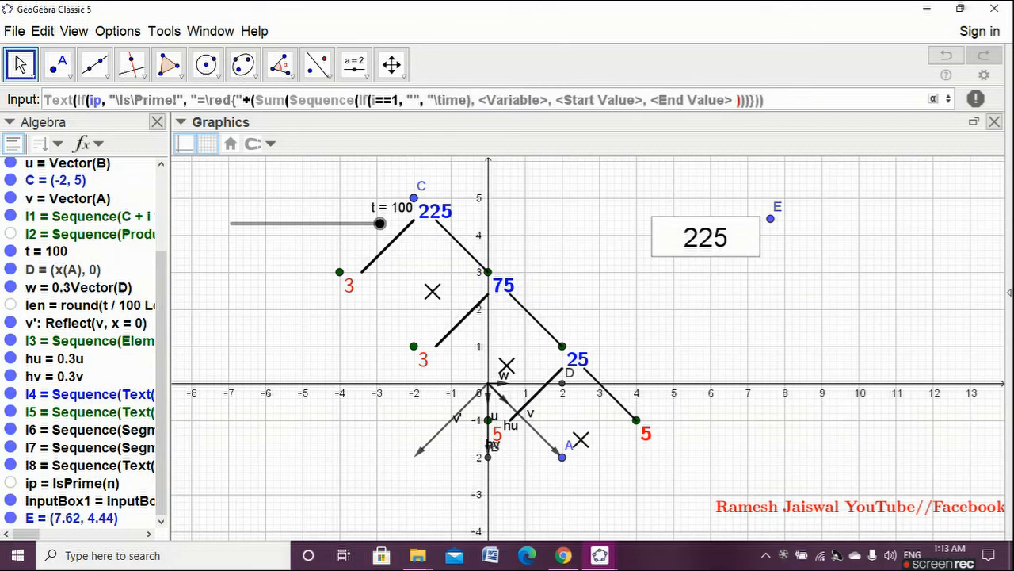
type("s")
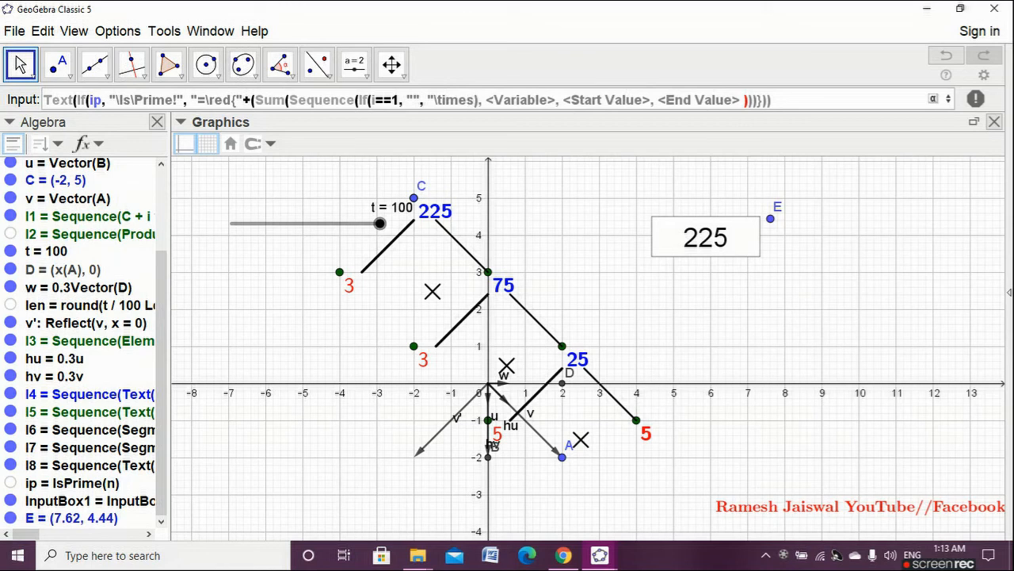
type("\"")
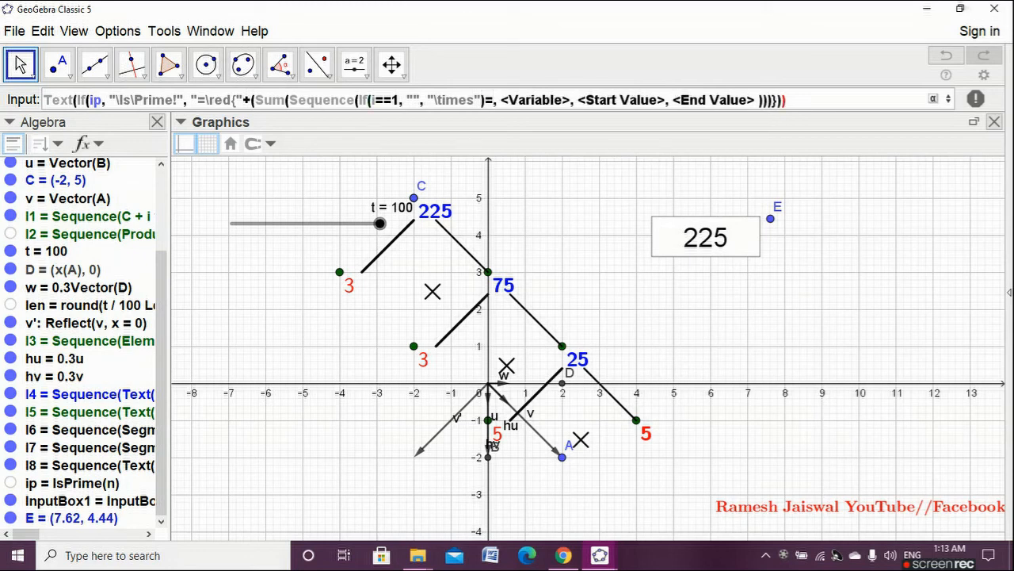
Add the parenthesised Element(factors, i) with a plus sign after the inner If in the Sequence expression.
type("+(El")
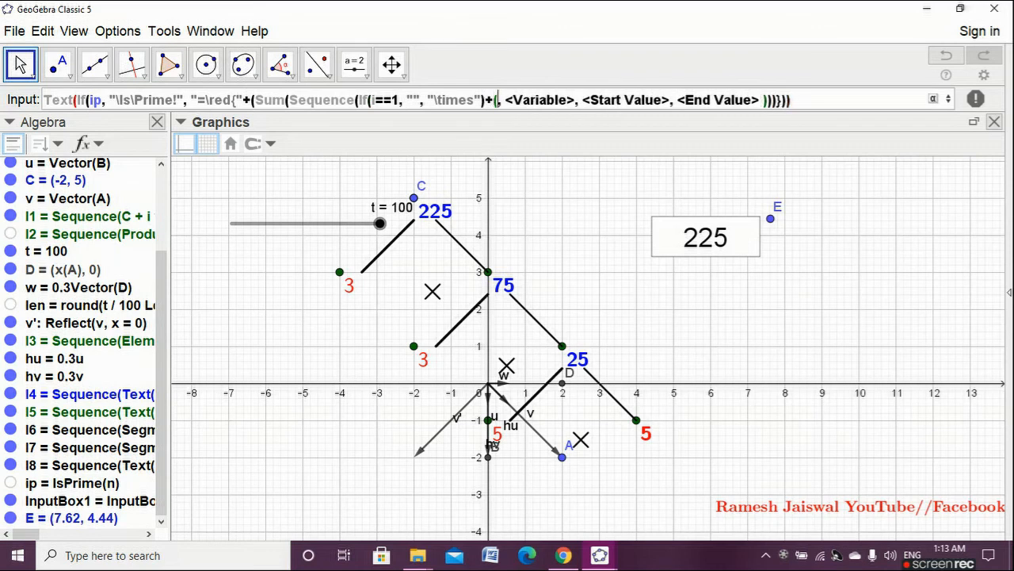
type("em")
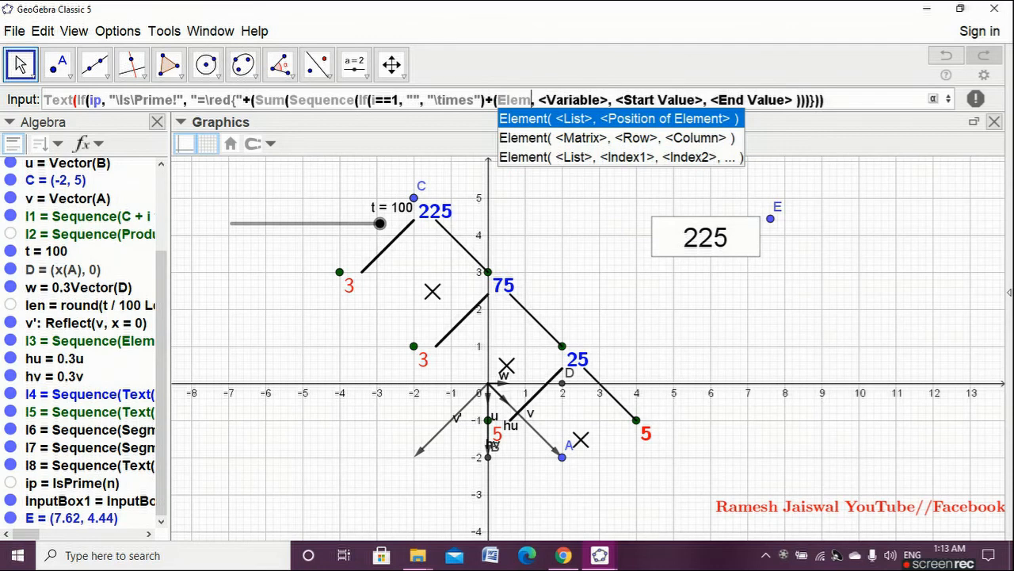
key("Return")
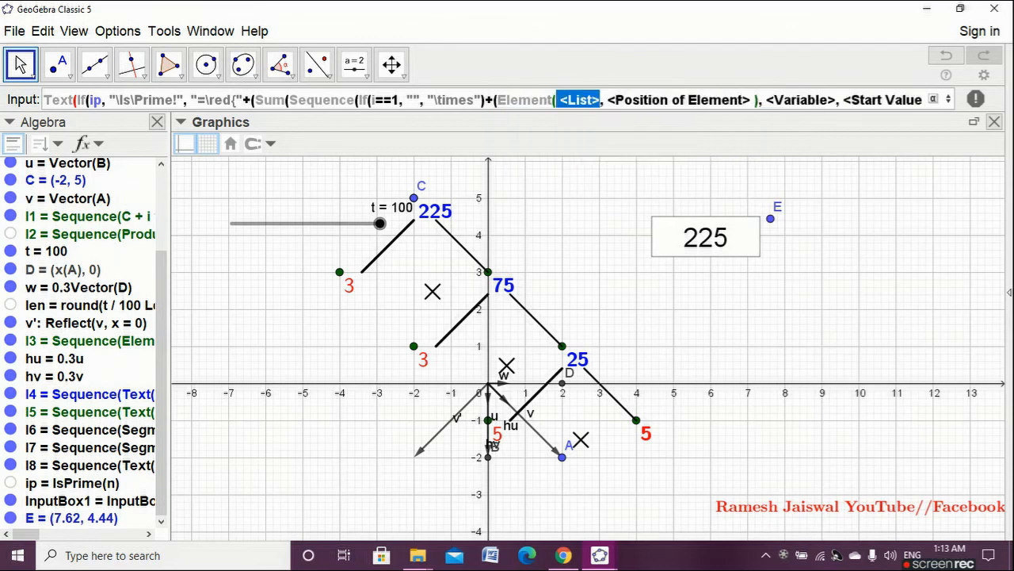
type("lement(f")
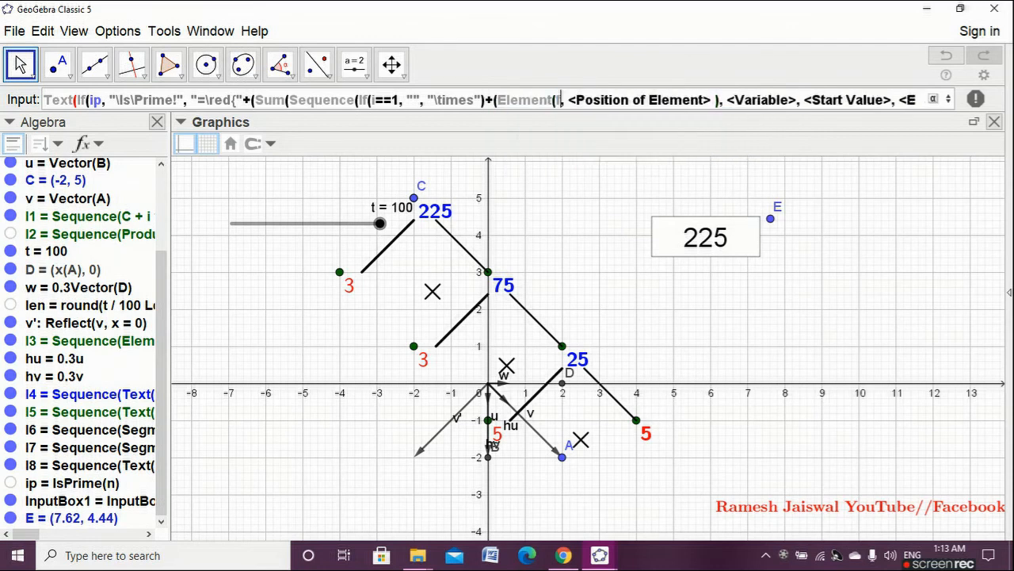
type("actors")
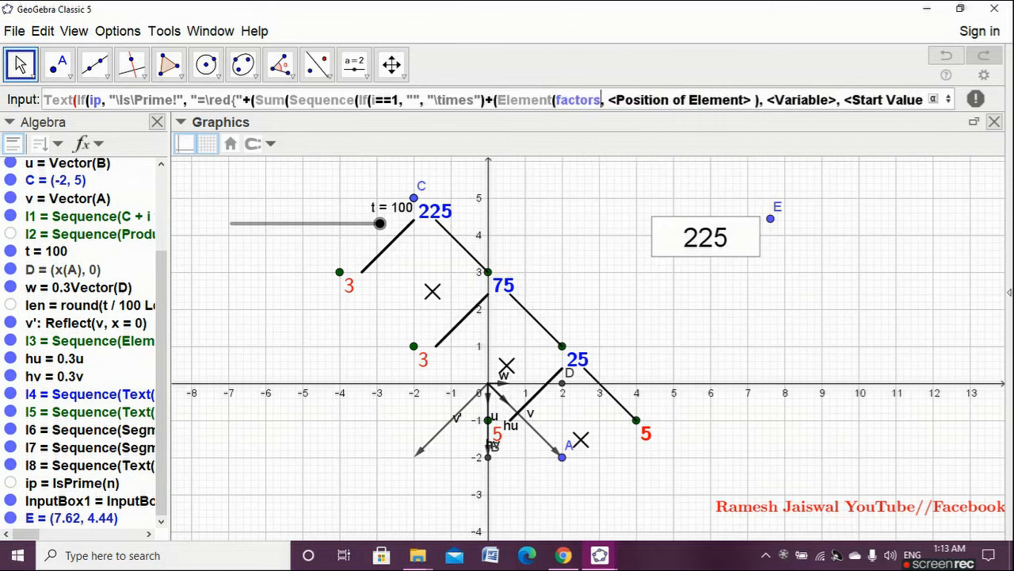
key("Tab")
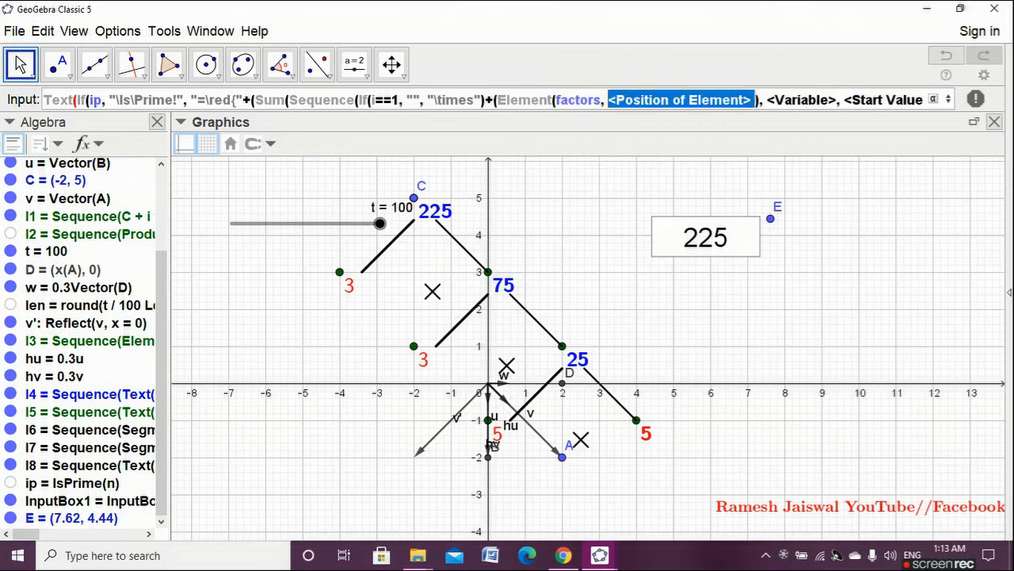
type("i")
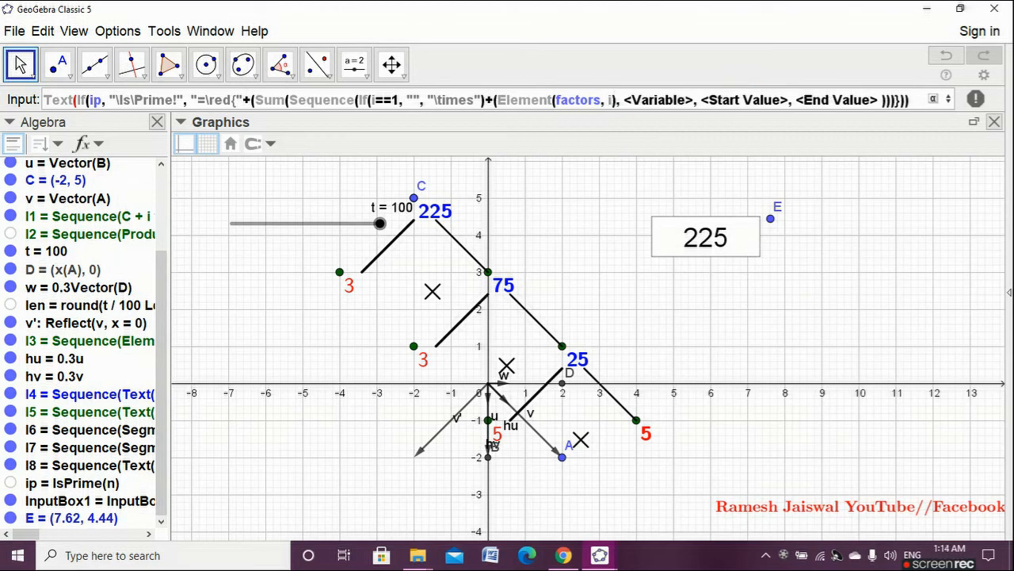
type(")")
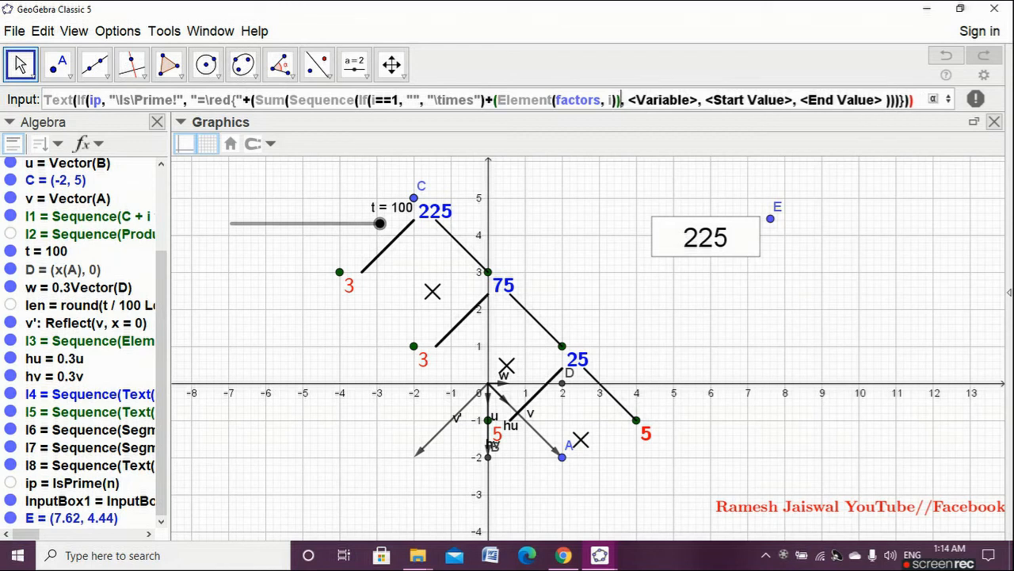
Set the Sequence variable to i, its start value to 1 and its end value to Length(factors).
key("Tab")
type("i")
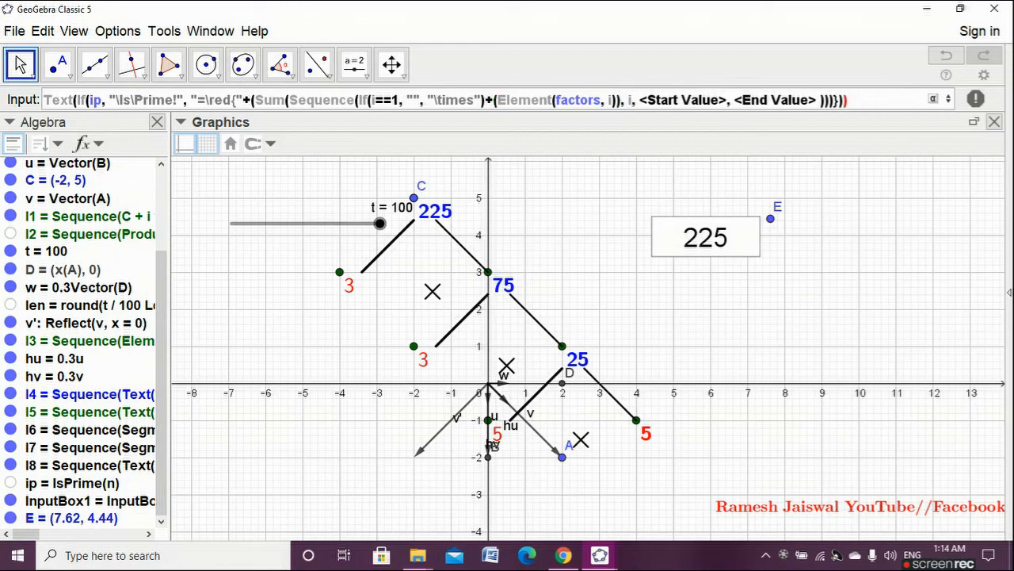
key("Tab")
type("1")
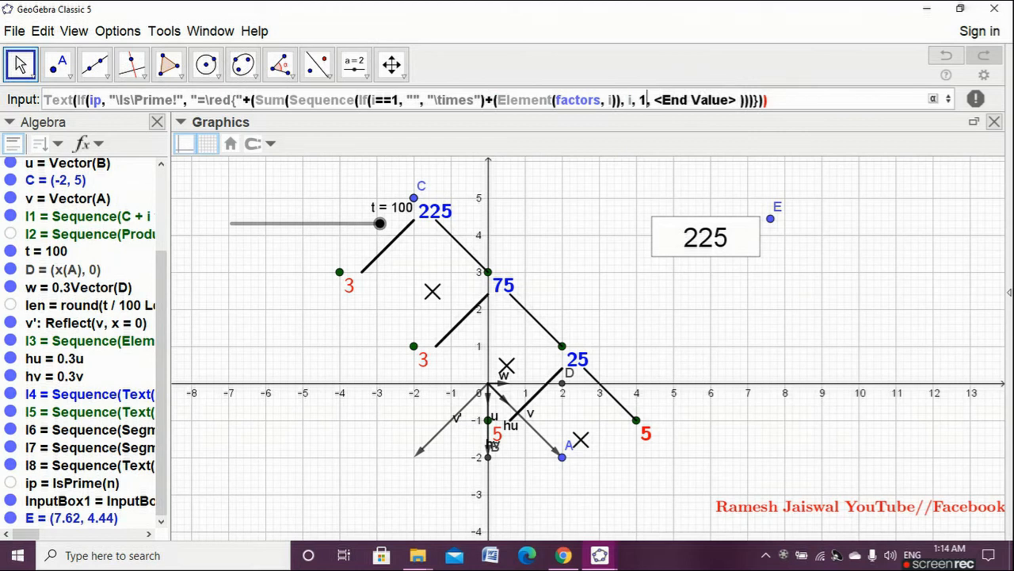
key("Tab")
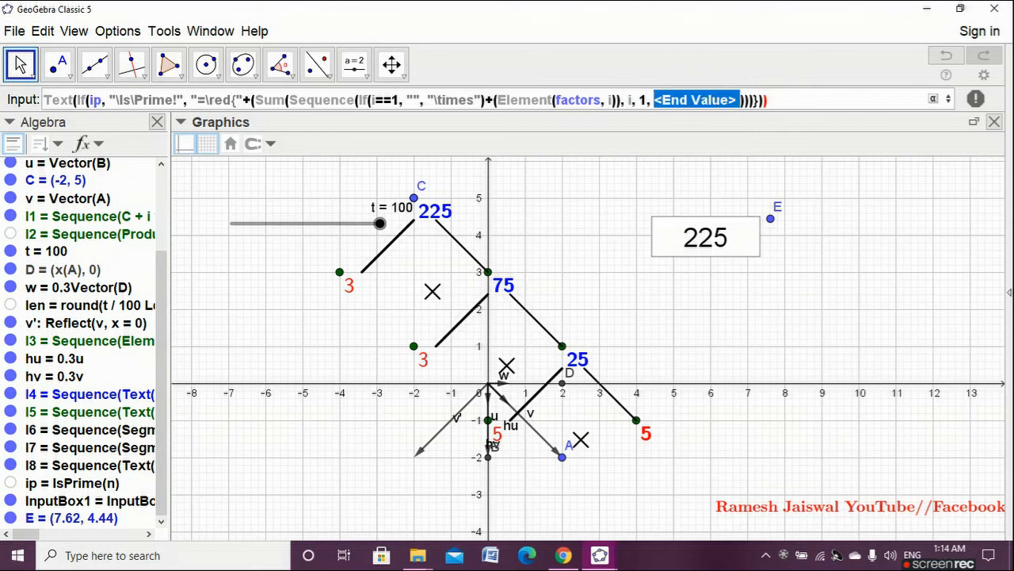
type("Leng")
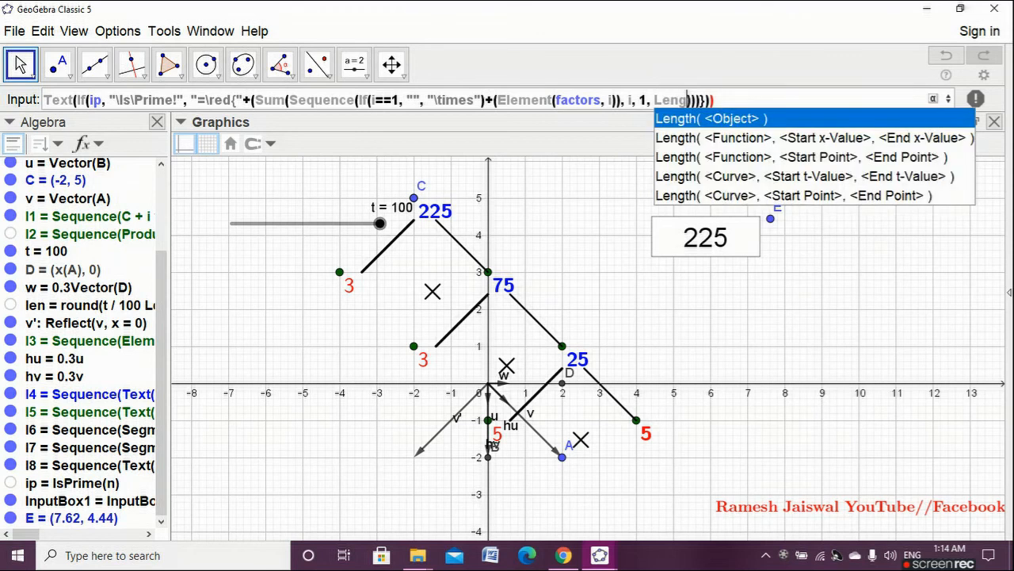
key("Return")
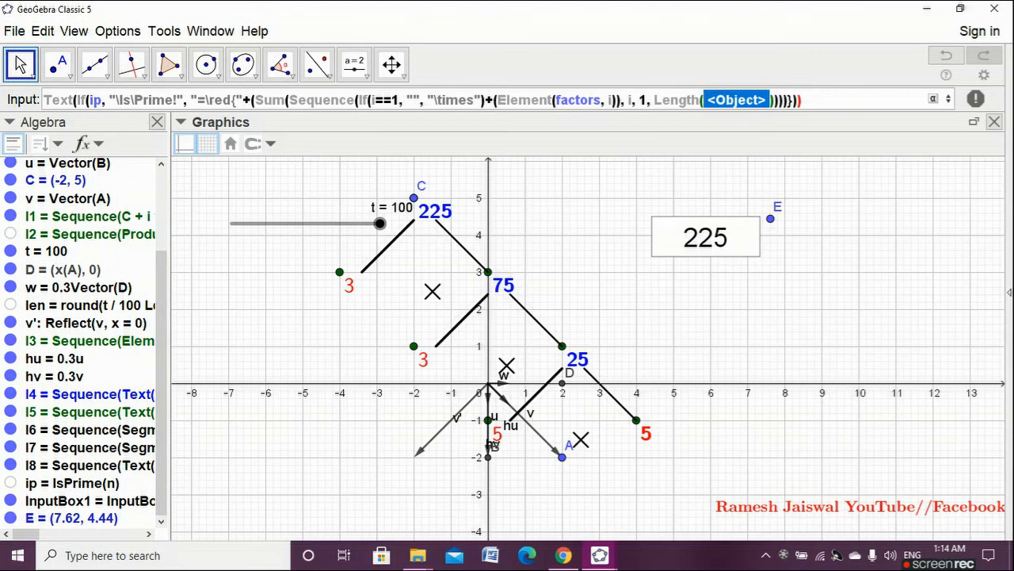
key("BackSpace")
type("f")
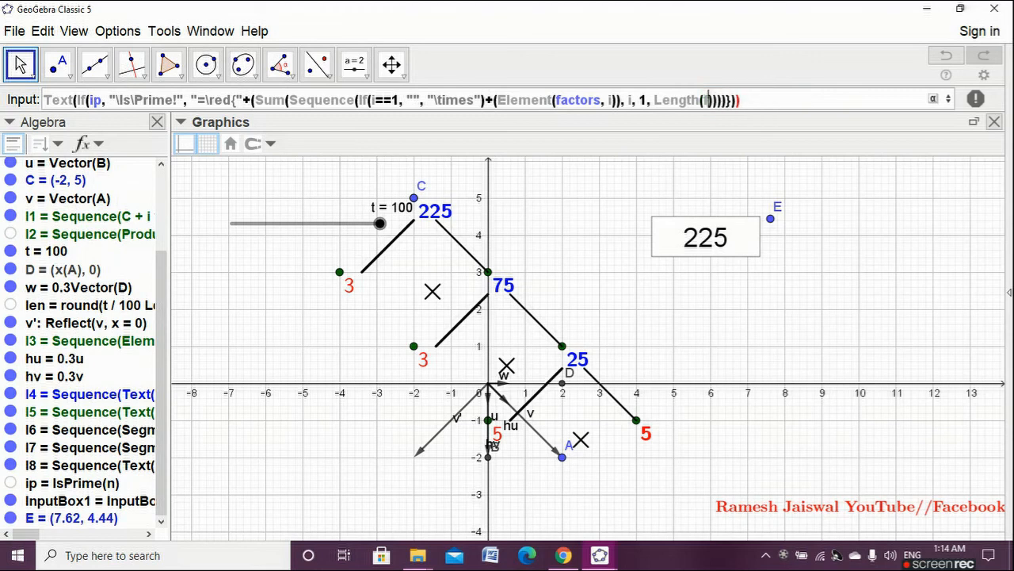
type("actor")
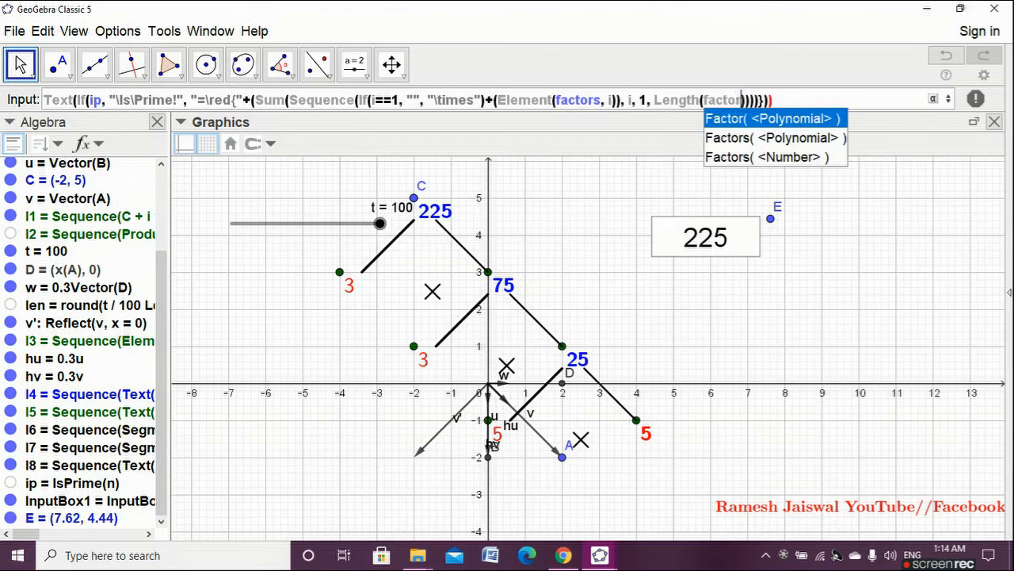
type("s")
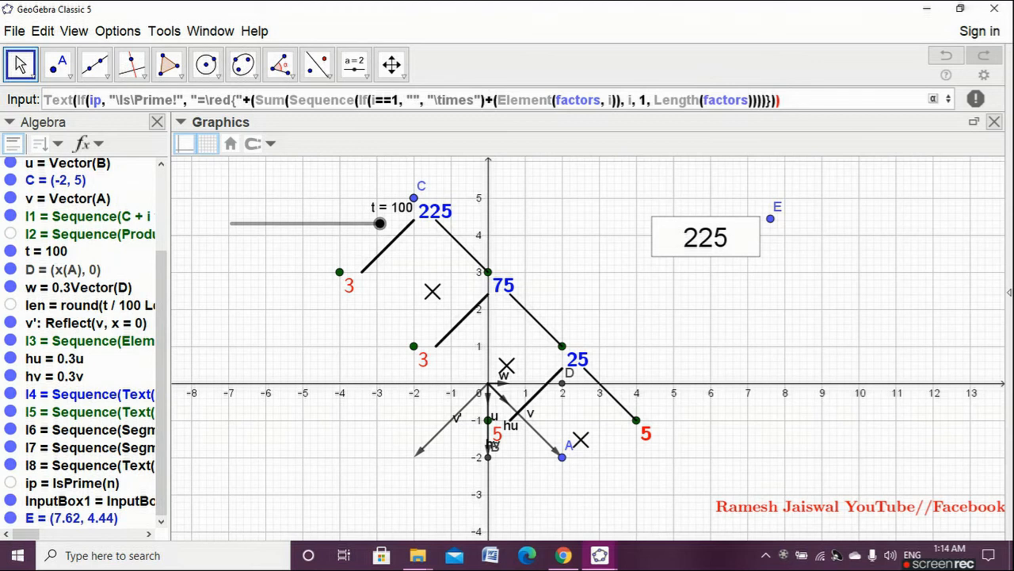
Finish the Else argument by joining a quoted closing curly brace with a plus sign after the Sum.
key("Right")
key("Right")
key("Right")
key("Right")
type("+\"")
key("Right")
type("\"")
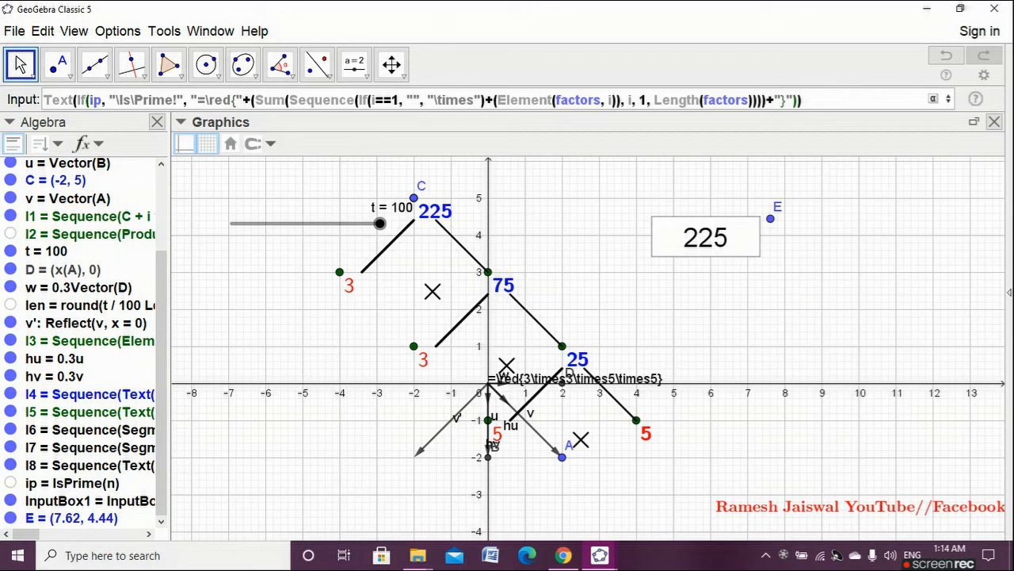
Create the text object from the completed formula.
type(",")
key("Return")
key("super")
type("E")
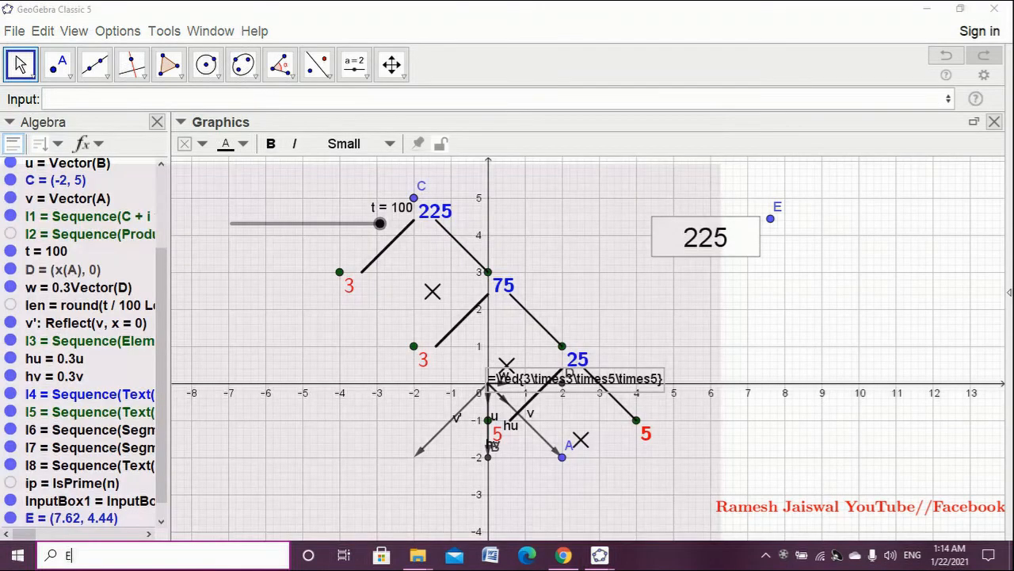
key("Escape")
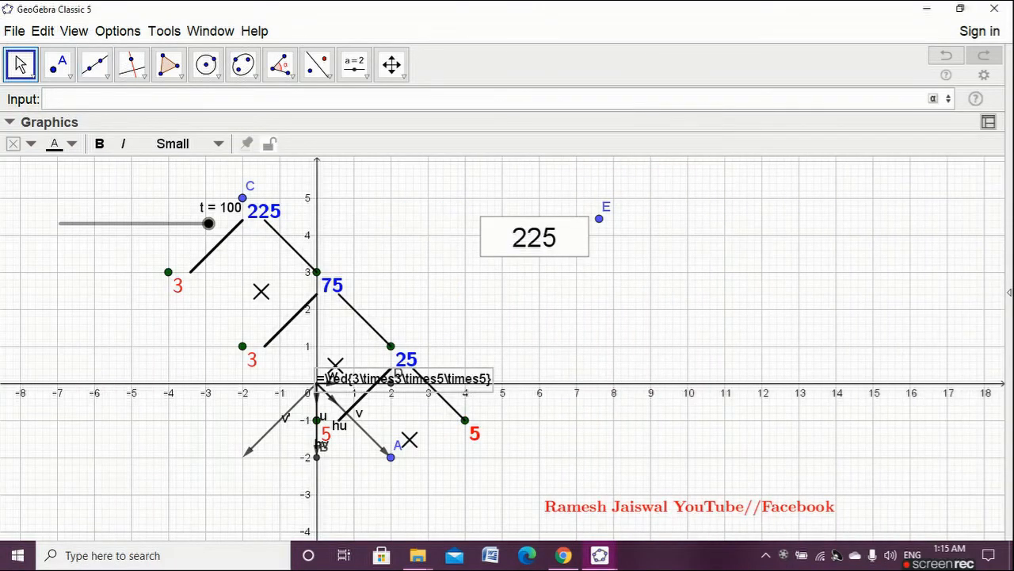
Show the Algebra view again and copy the definition of text2 into a new command.
left_click(73, 31)
left_click(110, 55)
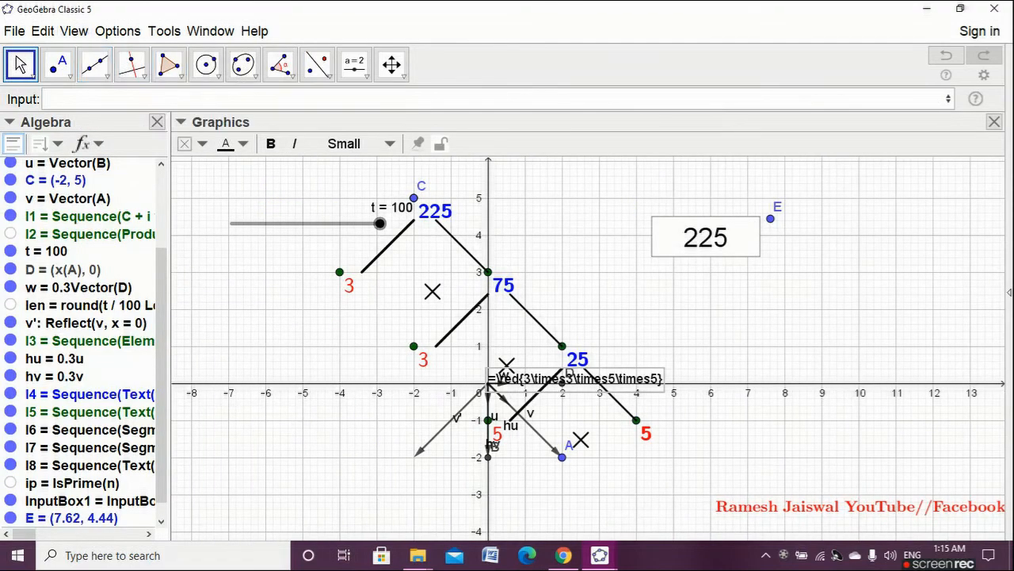
left_click(201, 396)
left_click_drag(161, 388, 162, 401)
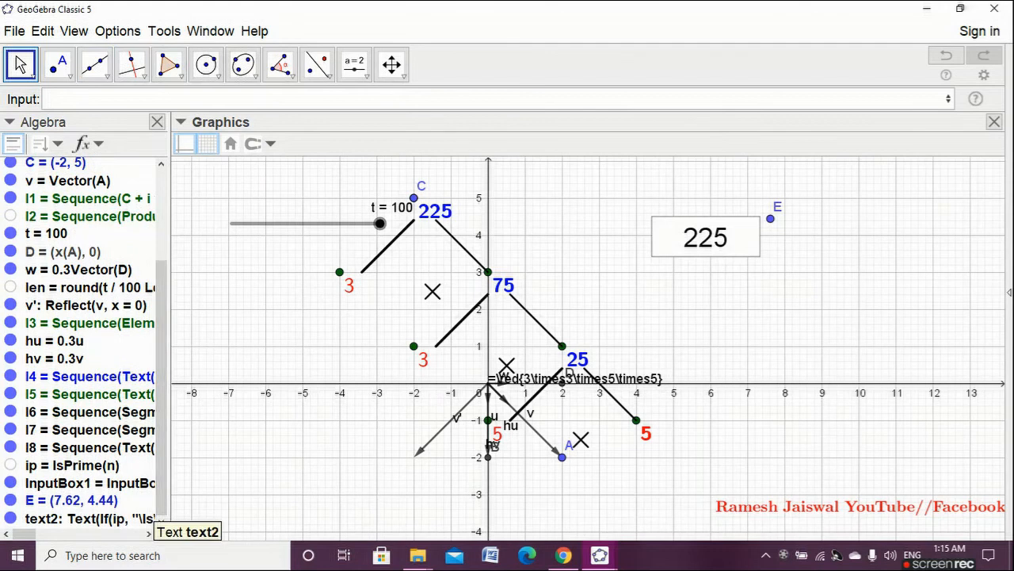
double_click(119, 518)
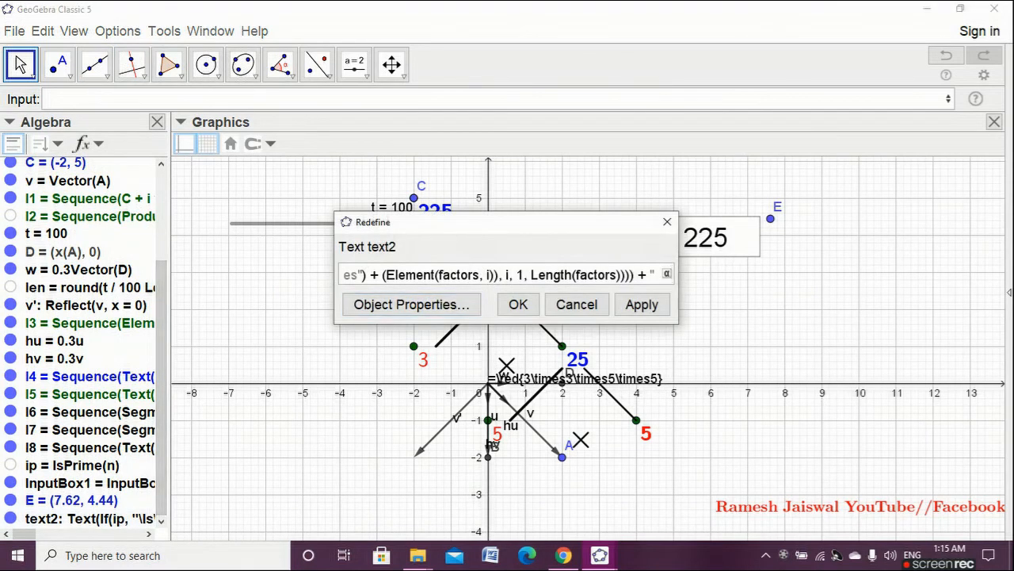
key("ctrl+a")
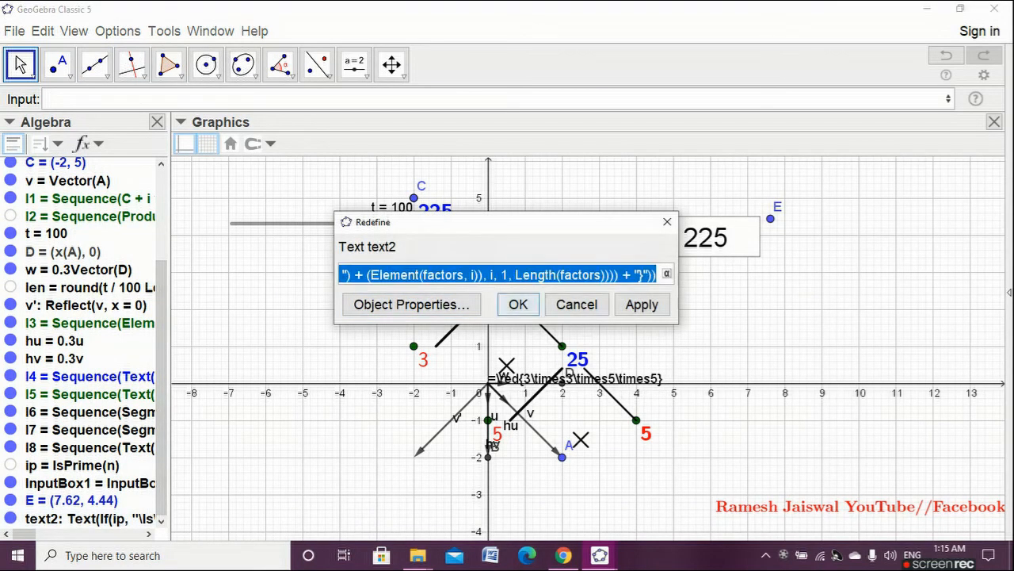
left_click(576, 304)
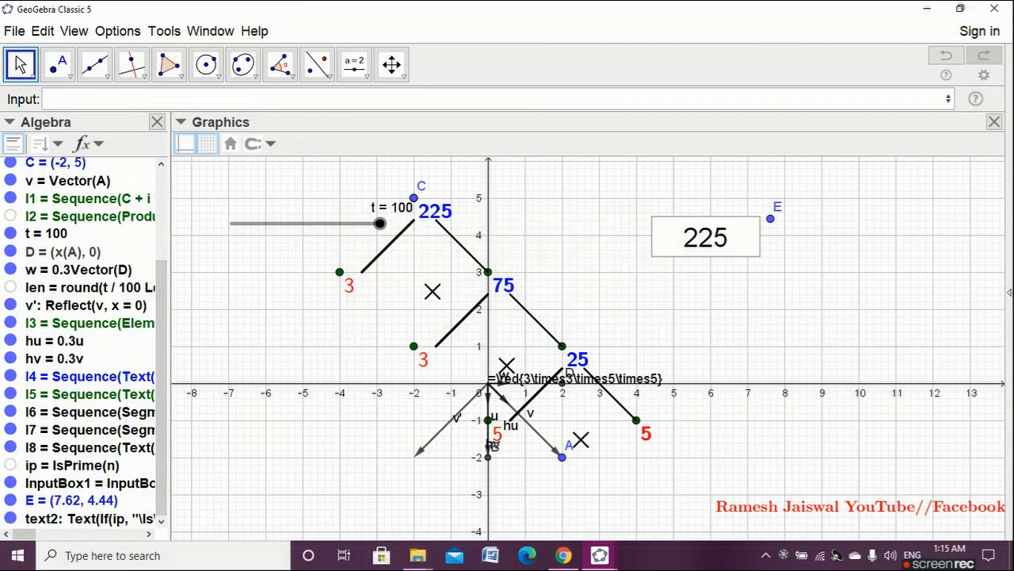
left_click(48, 99)
type("Text(If(ip, \"\\Is\\Prime!\", \"=\\red{\" + (Sum(Sequence(If(i ≟ 1, \"\", \"\\times\") + (Element(factors, i)), i, 1, Length(factors)))) + \"}\"))")
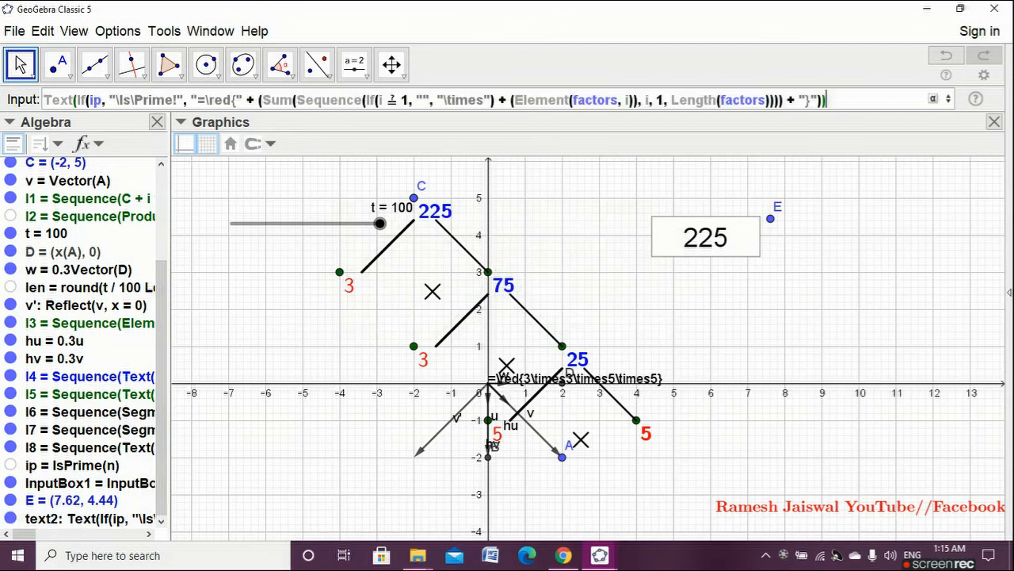
Add the arguments E, false, true after the If in the copied Text command and create the LaTeX text.
key("Left")
type(",E")
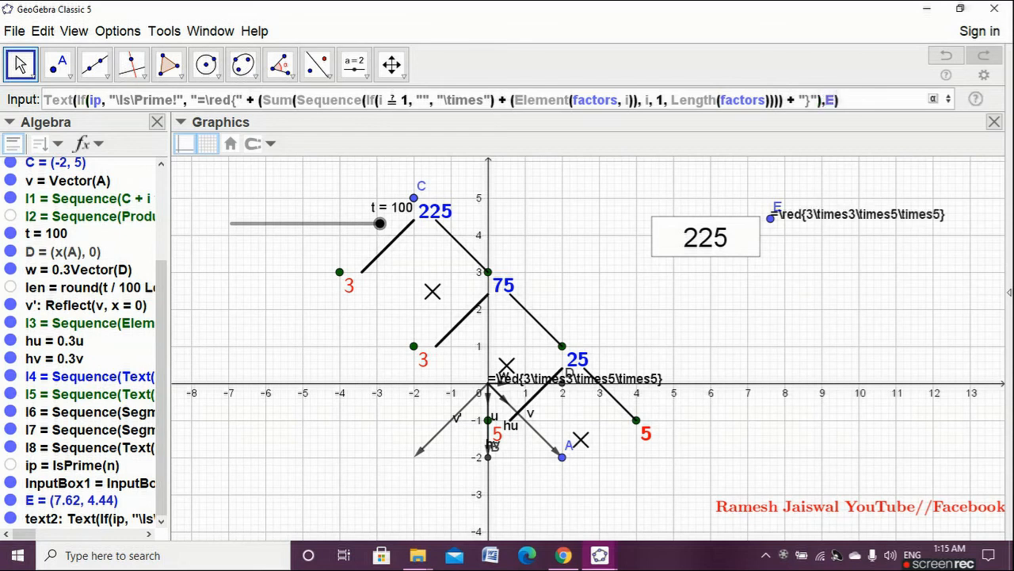
type(",")
type("false")
type(",true")
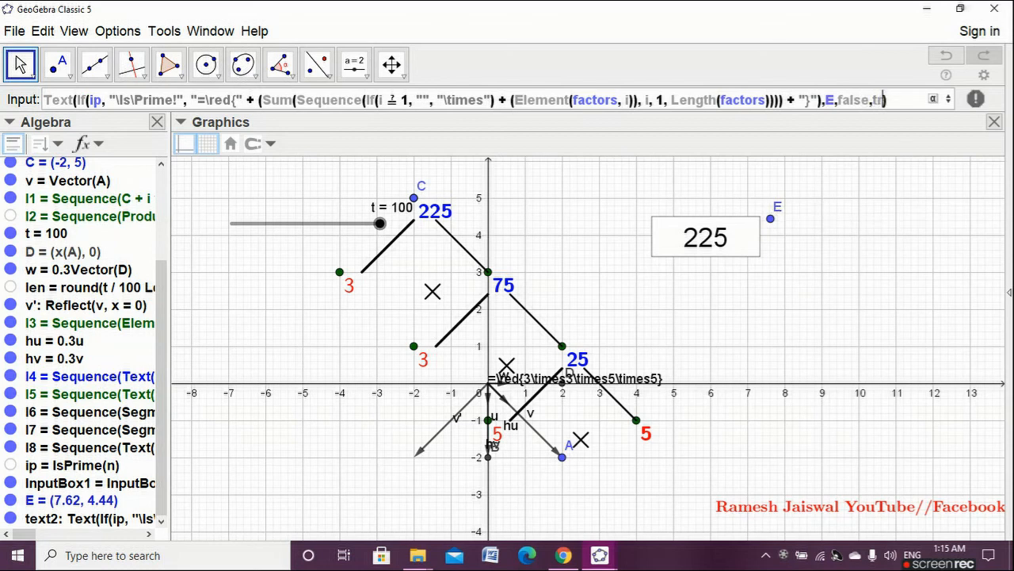
key("Return")
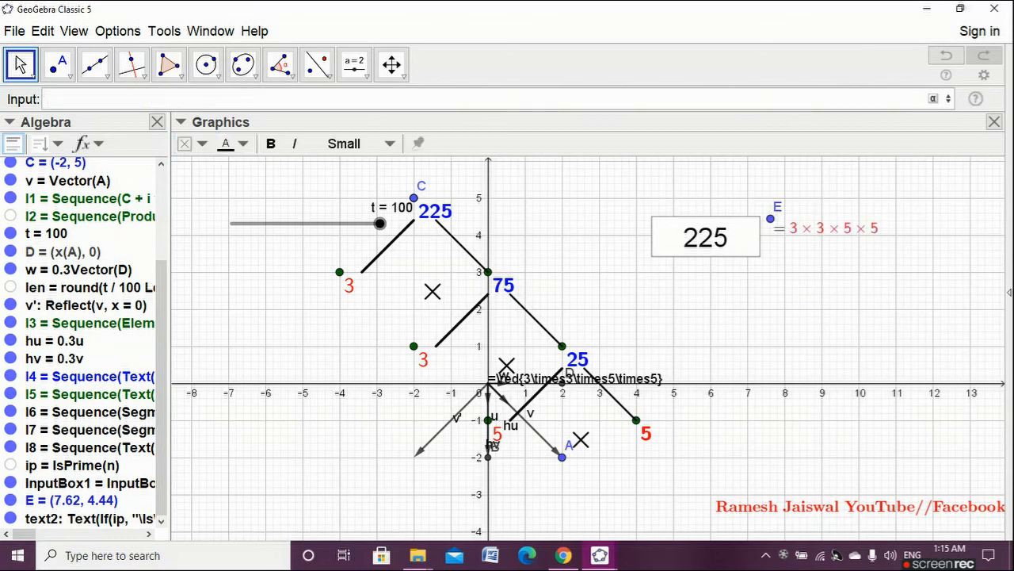
key("Escape")
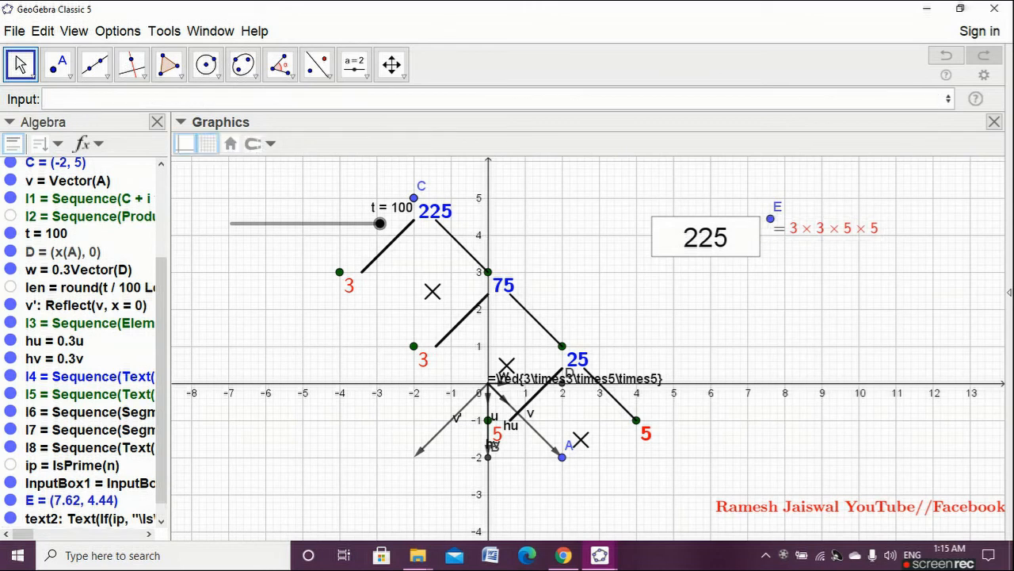
Delete text2, the plain text at the origin.
left_click_drag(161, 380, 162, 396)
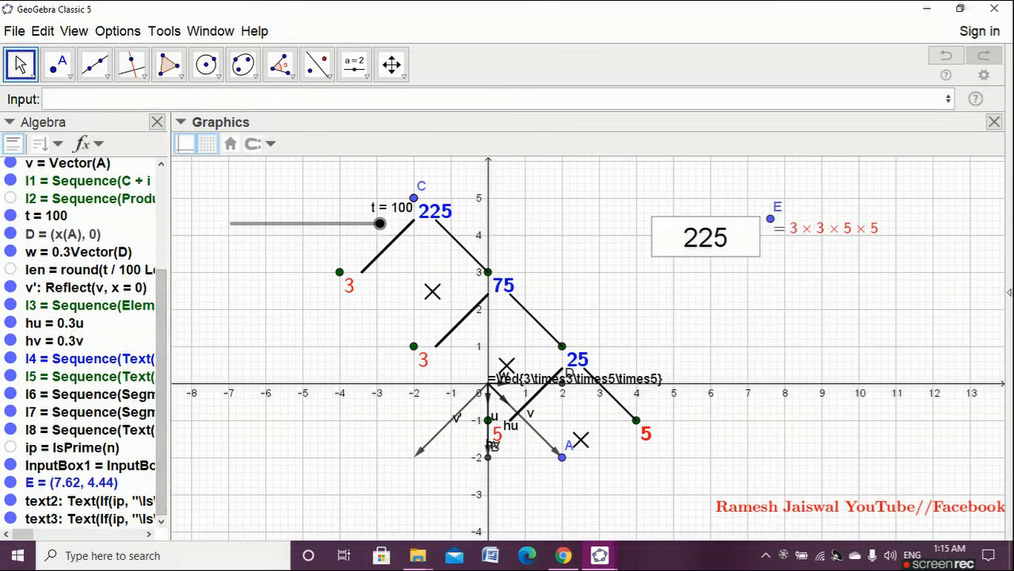
left_click(90, 501)
right_click(90, 500)
left_click(90, 523)
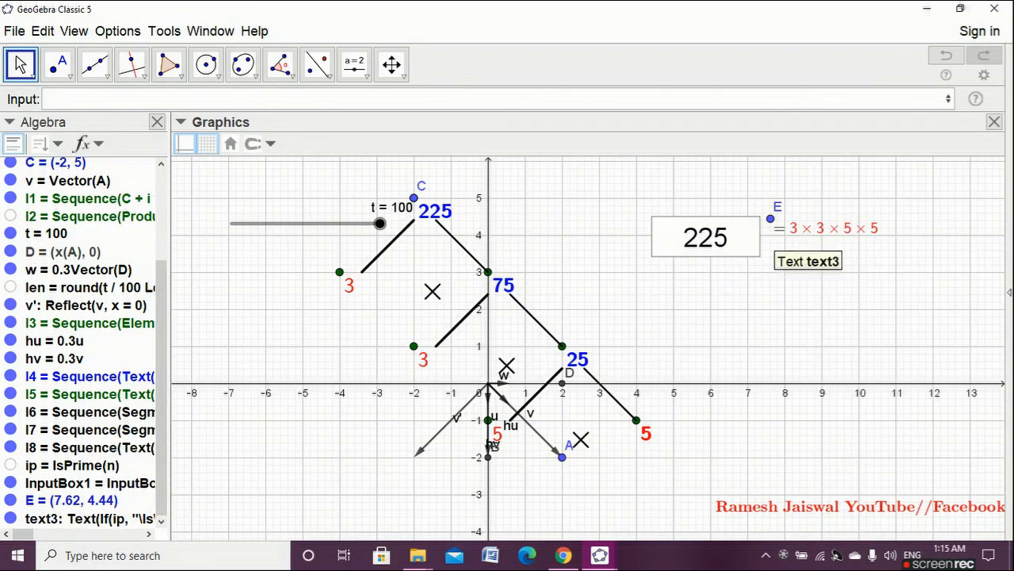
Set the factor product text to Medium size and move point E to about (7.54, 4.34) to align the text with the input box.
left_click(824, 228)
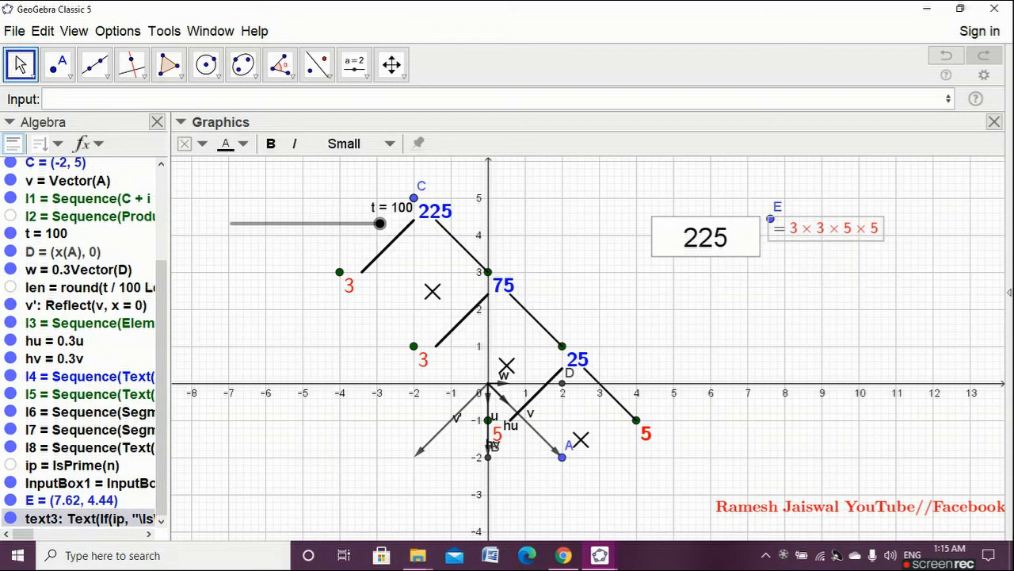
left_click_drag(770, 219, 769, 228)
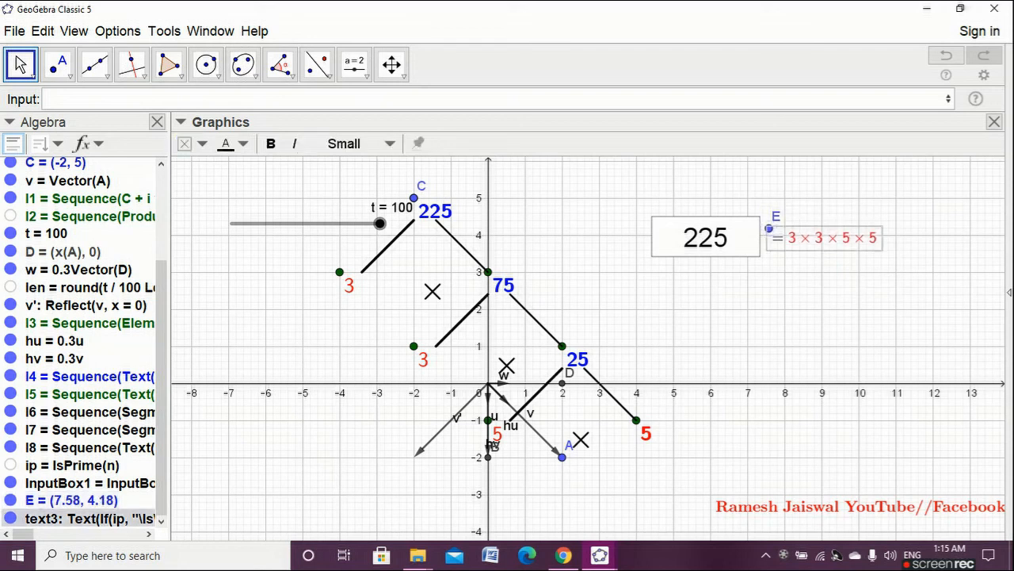
left_click(361, 143)
left_click(340, 255)
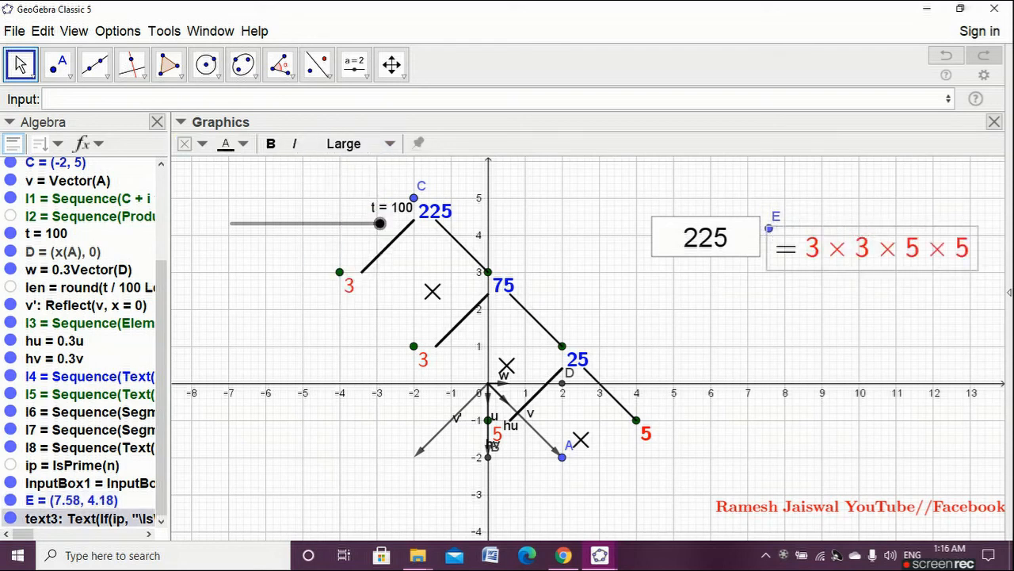
left_click(360, 143)
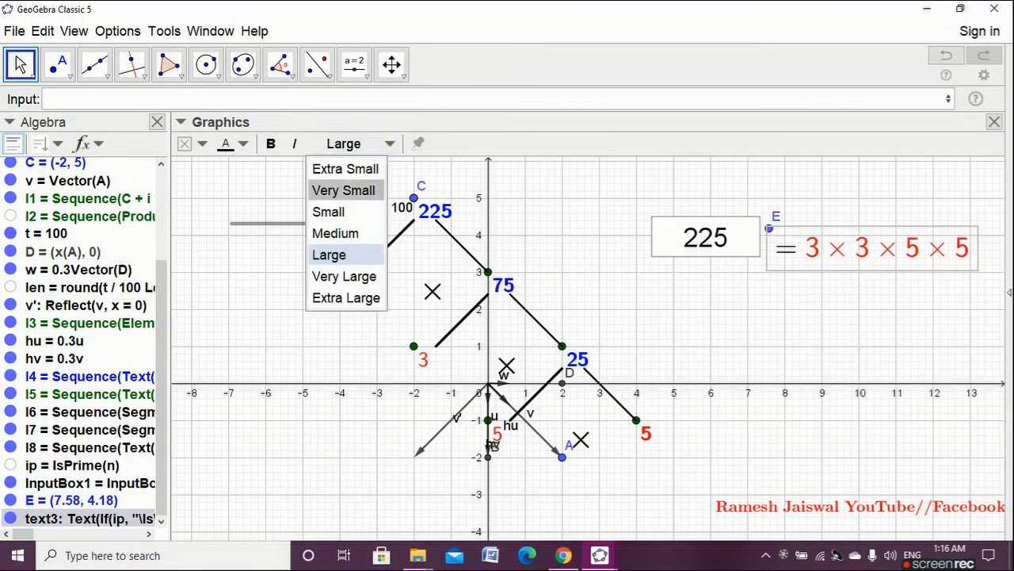
left_click(341, 233)
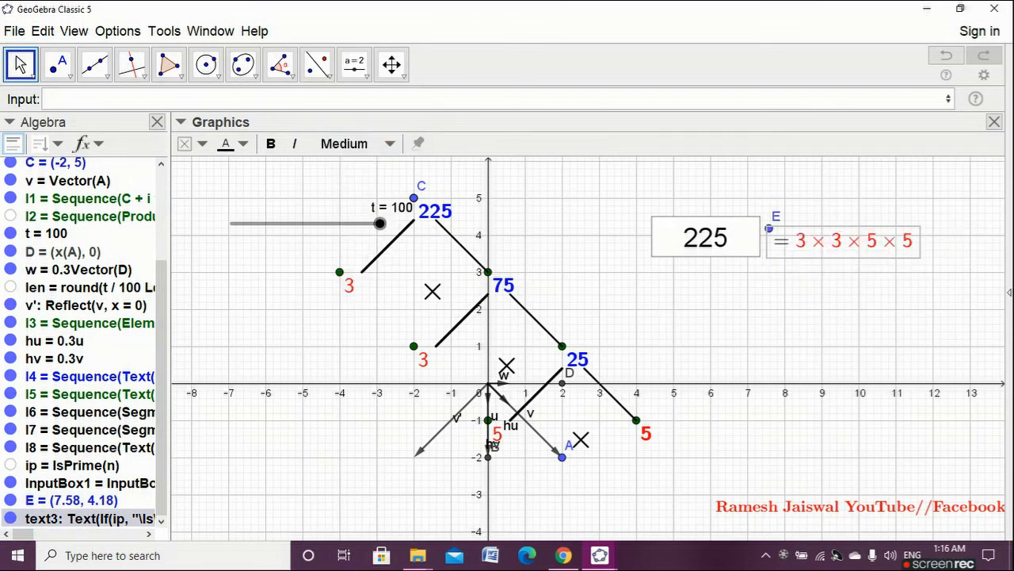
left_click_drag(769, 228, 767, 223)
left_click(776, 309)
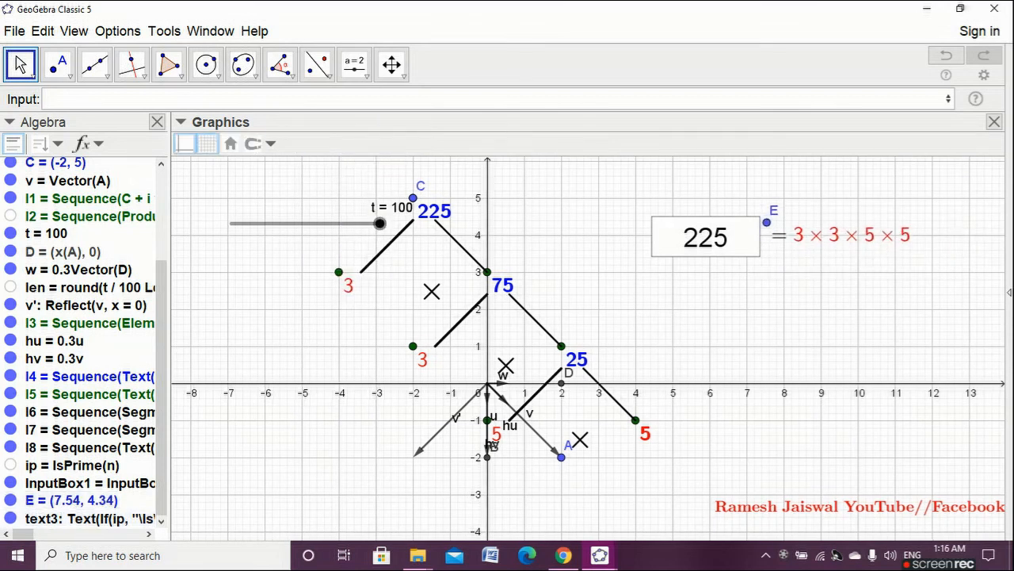
Give the input box InputBox1 the On Click GeoGebra script t=0.
left_click(730, 237)
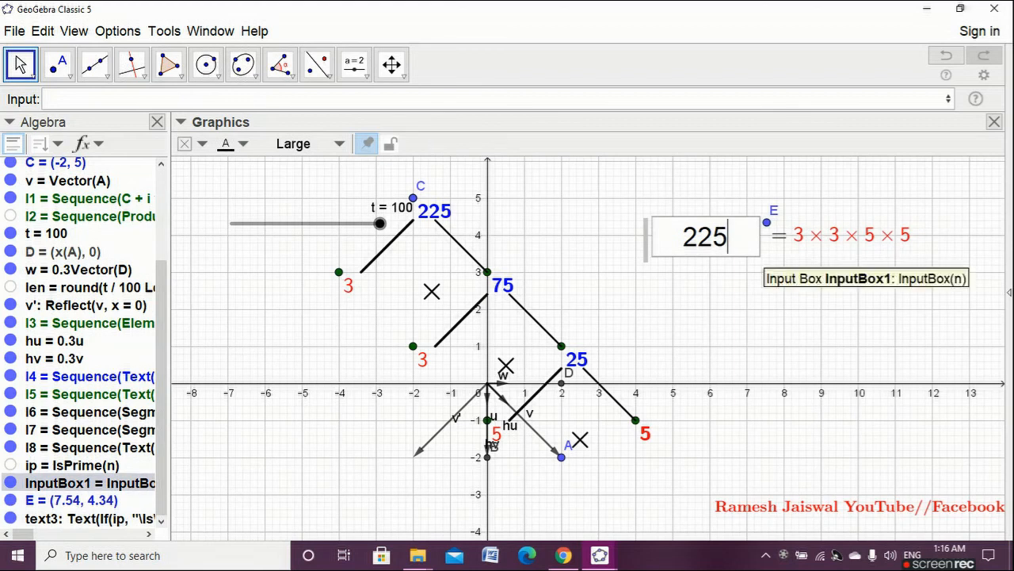
right_click(748, 253)
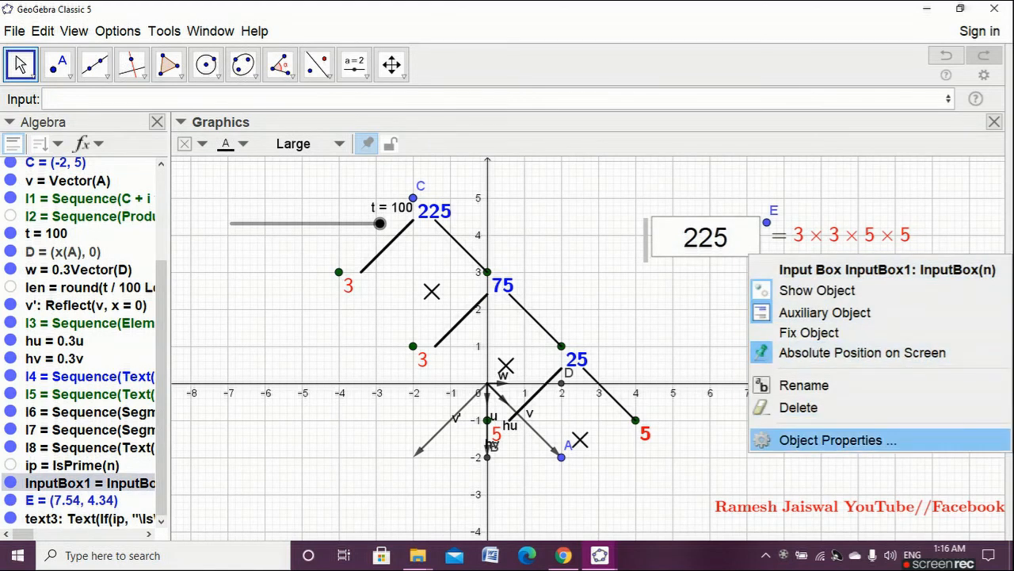
left_click(801, 440)
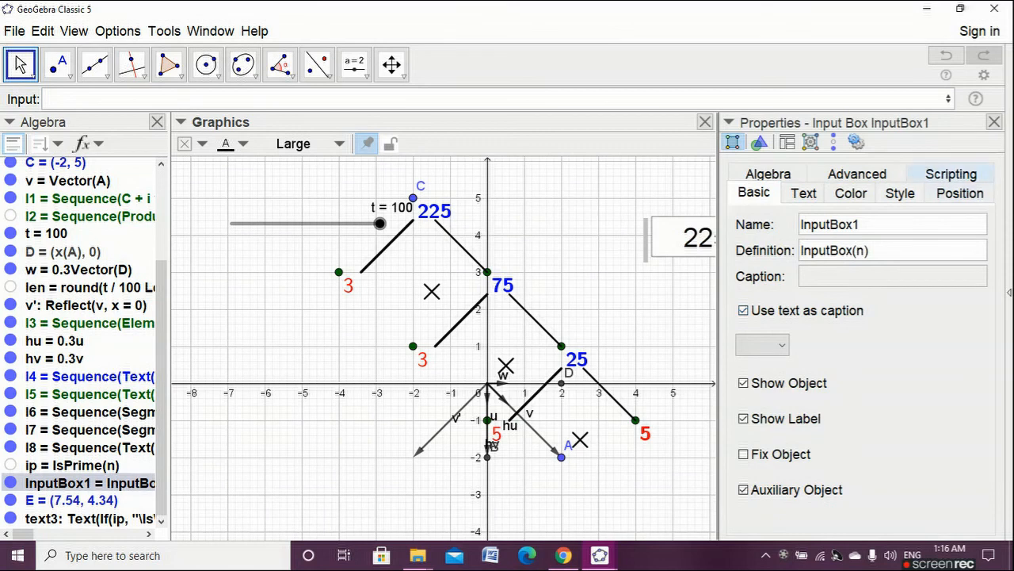
left_click(951, 173)
left_click(802, 262)
type("t")
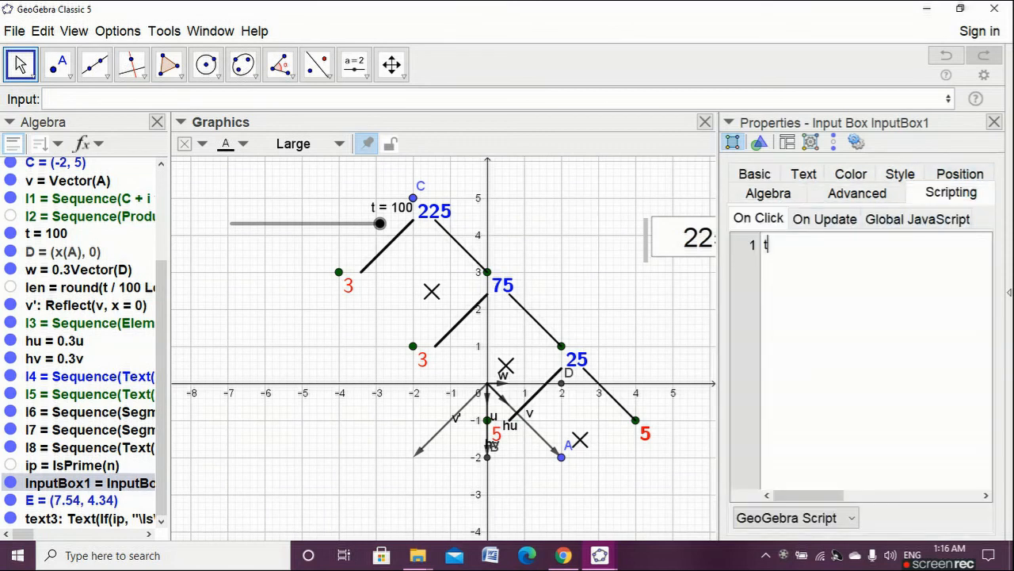
type("=0")
left_click(994, 122)
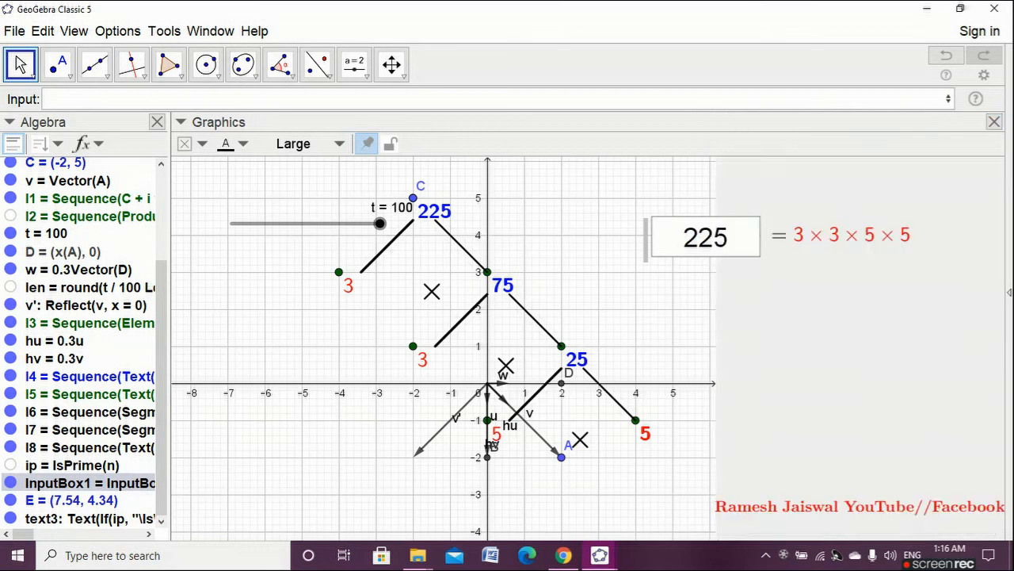
Set the condition to show the factor product text text3 to t=100.
right_click(804, 238)
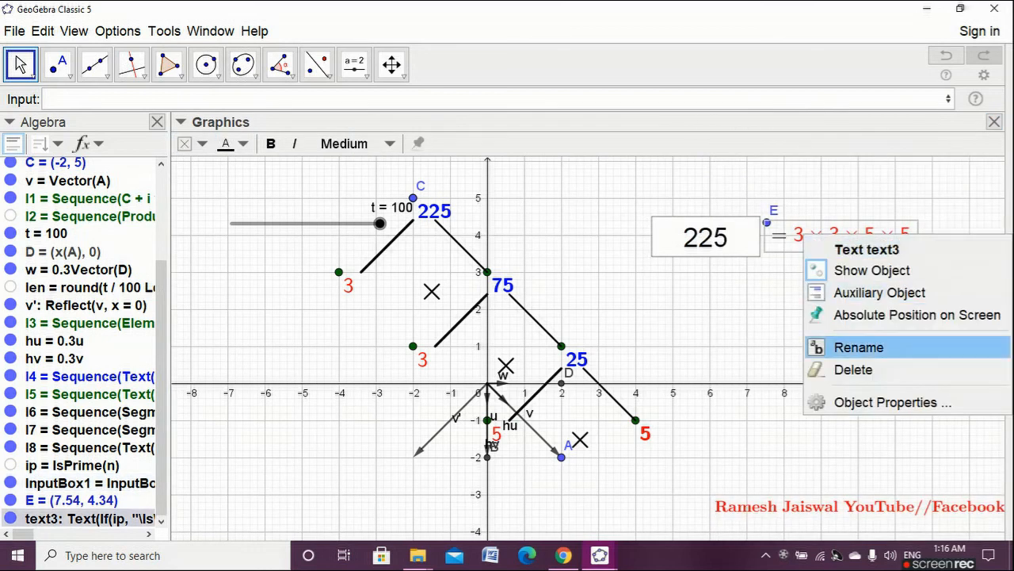
left_click(893, 402)
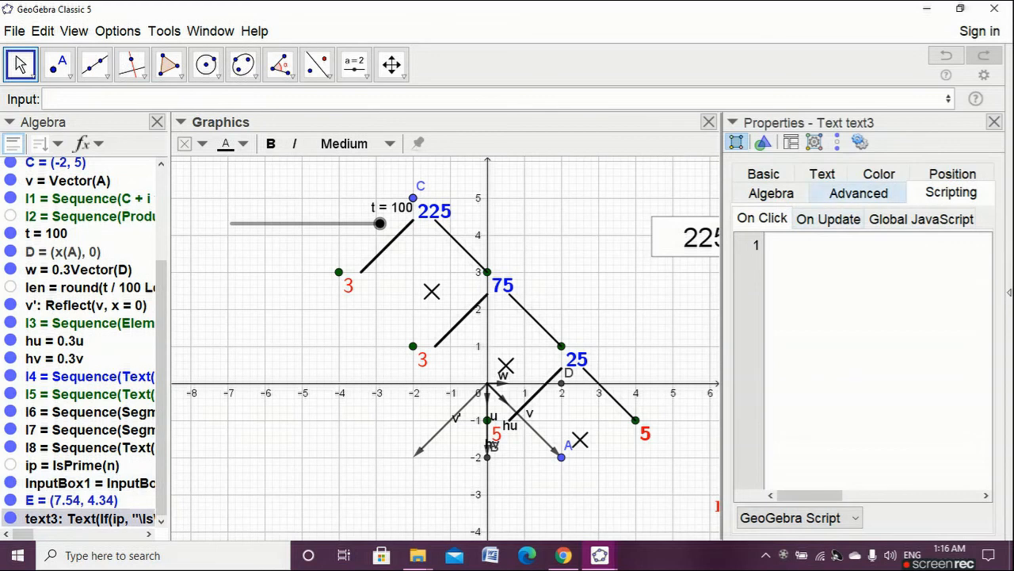
left_click(860, 192)
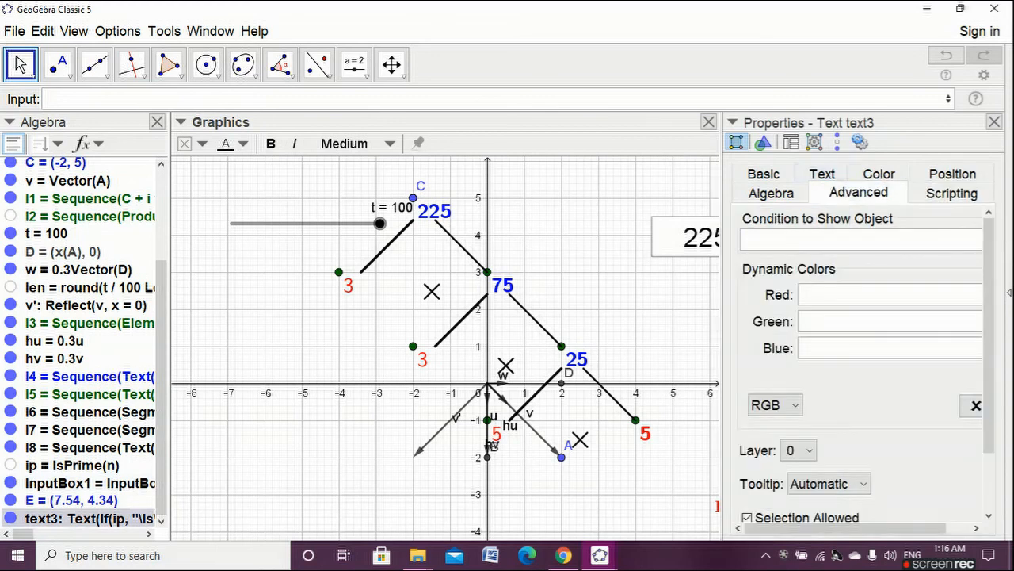
left_click(781, 240)
type("t=100")
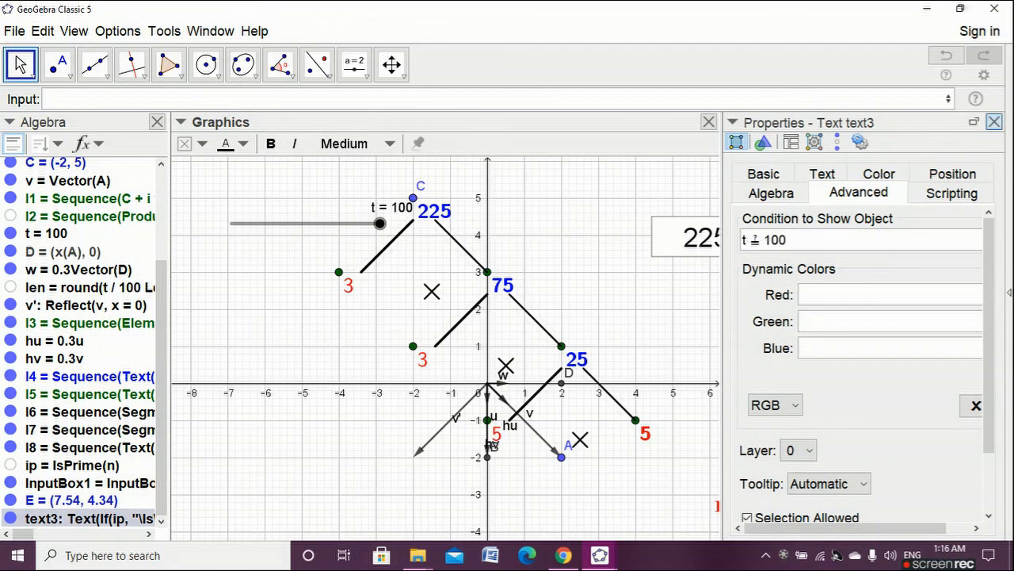
left_click(994, 122)
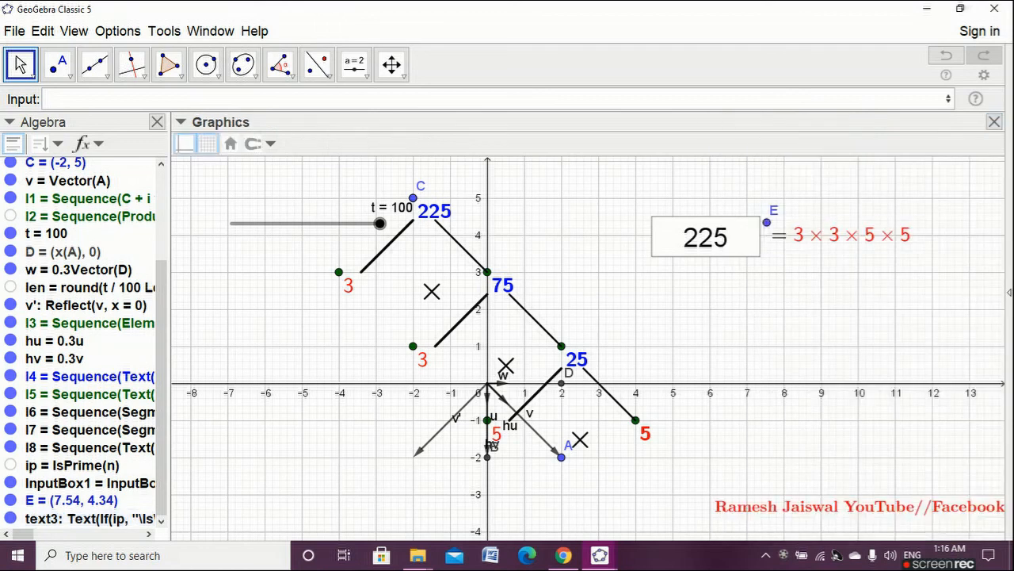
Hide the vectors hu, hv, v' and w and the point D.
left_click(10, 340)
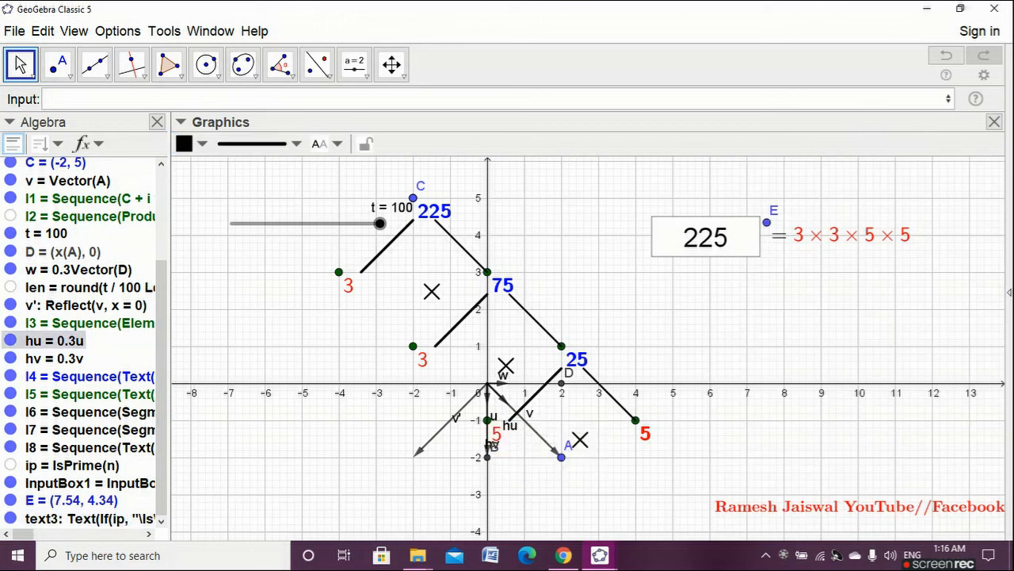
left_click(10, 340)
left_click(11, 341)
left_click(11, 359)
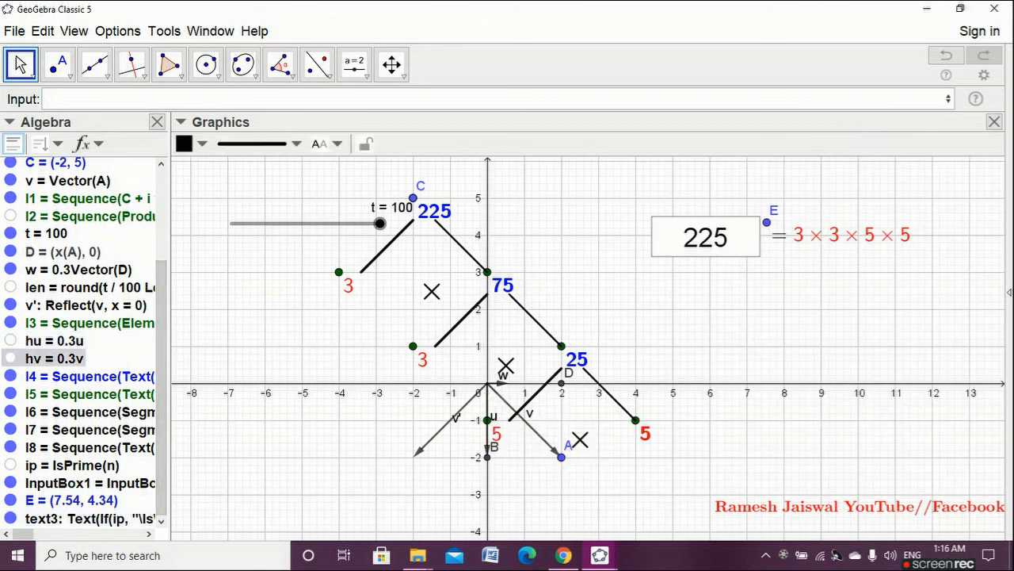
left_click(10, 305)
left_click(11, 269)
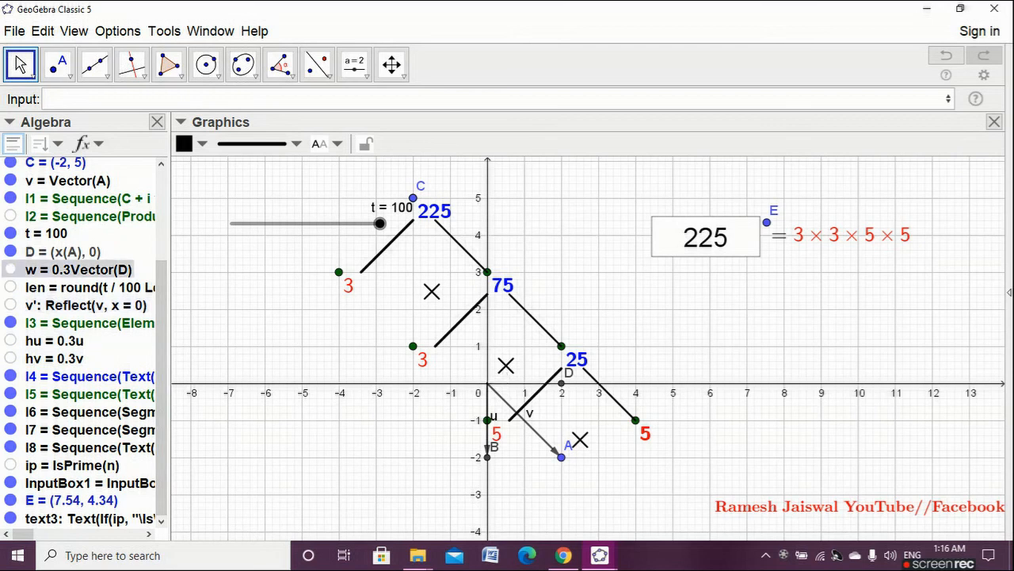
left_click(10, 251)
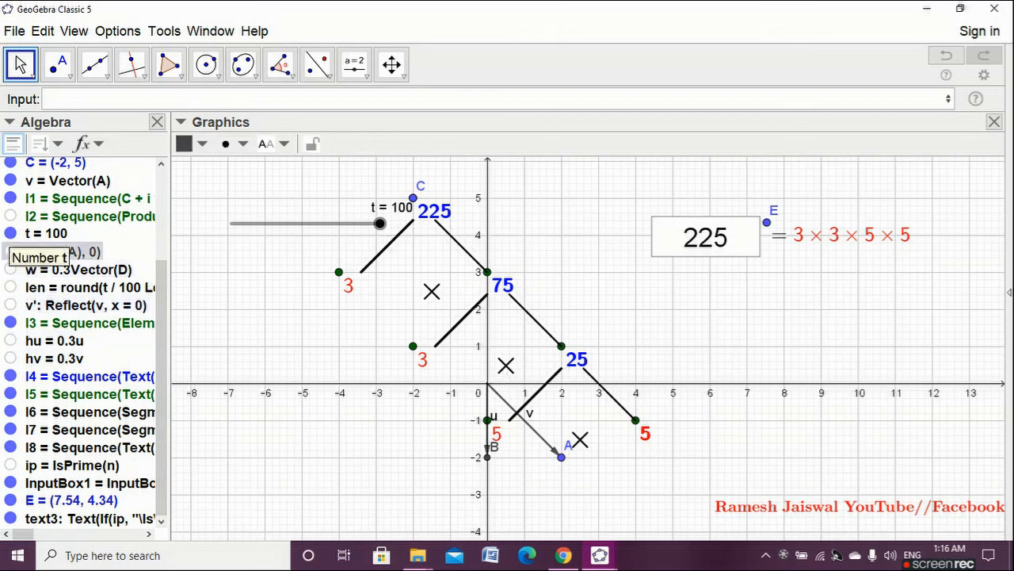
Hide the points A, B and C, the vectors u and v, and the point lists l1 and l3.
scroll(43, 255, "up", 3)
left_click(11, 238)
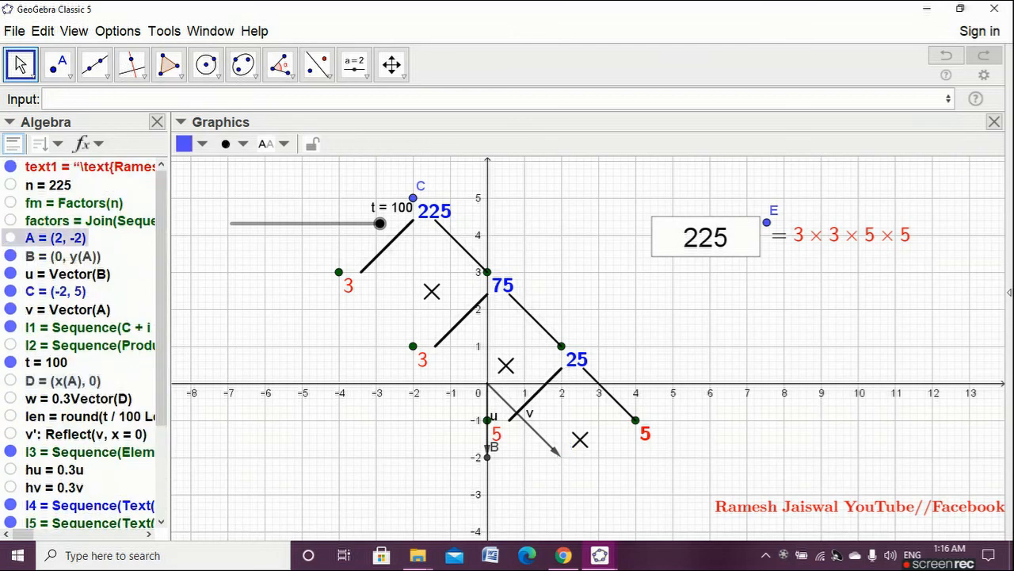
left_click(11, 255)
left_click(10, 275)
left_click(11, 290)
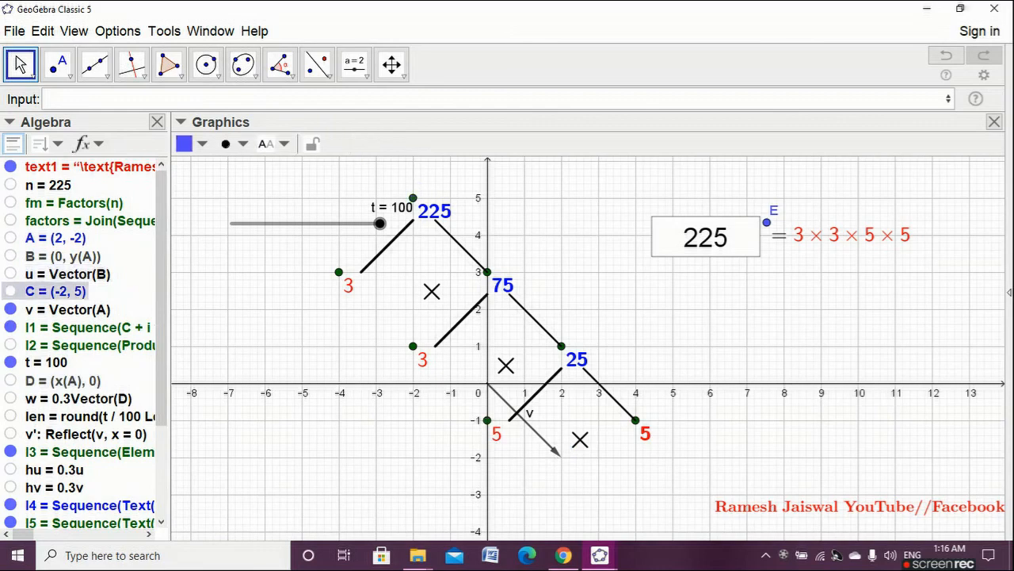
left_click(10, 309)
left_click(11, 327)
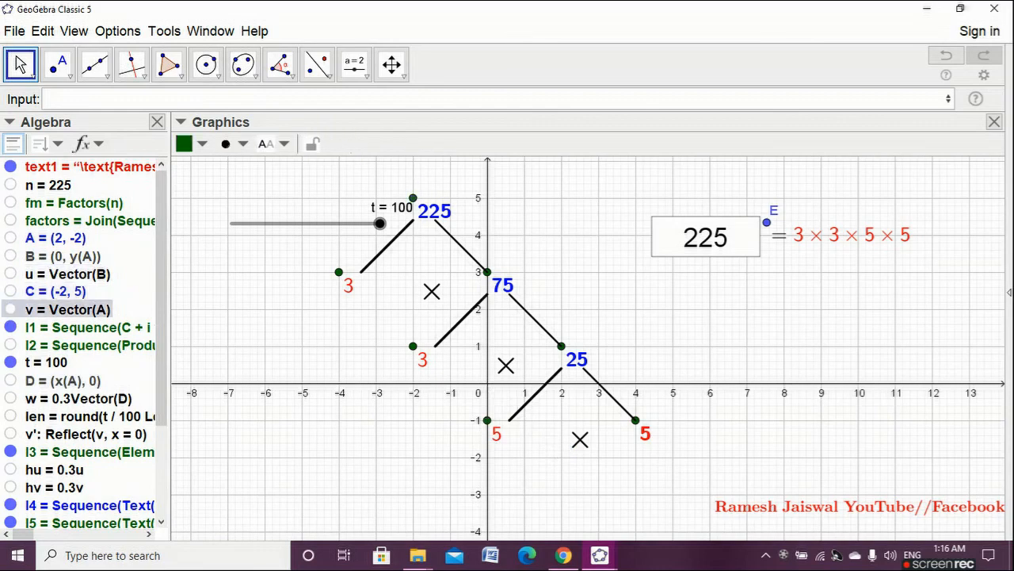
scroll(79, 341, "down", 2)
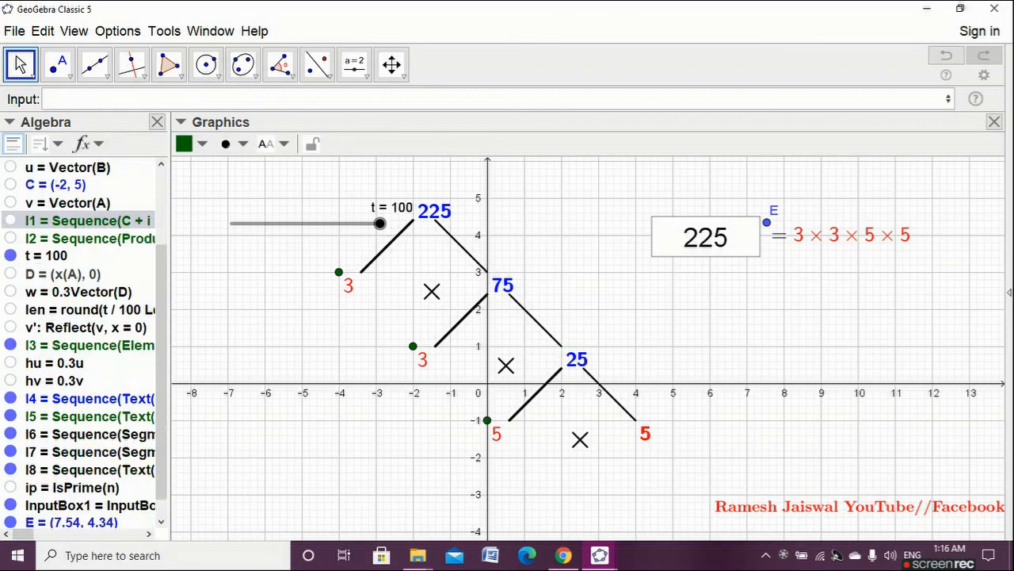
left_click(11, 345)
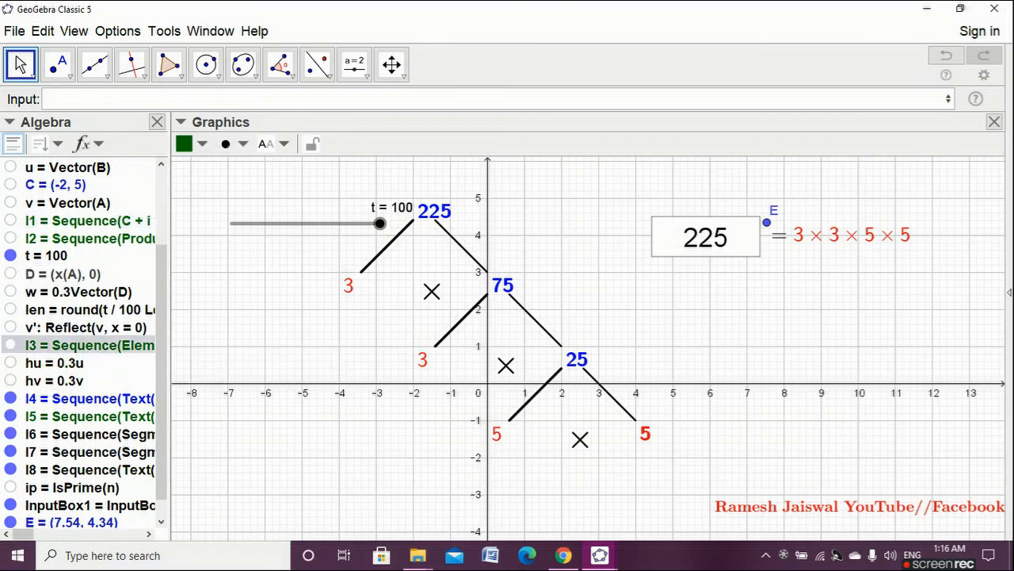
Hide point E beside the input box and close the Algebra view.
mouse_move(379, 224)
left_mouse_down()
mouse_move(281, 223)
mouse_move(380, 224)
left_mouse_up()
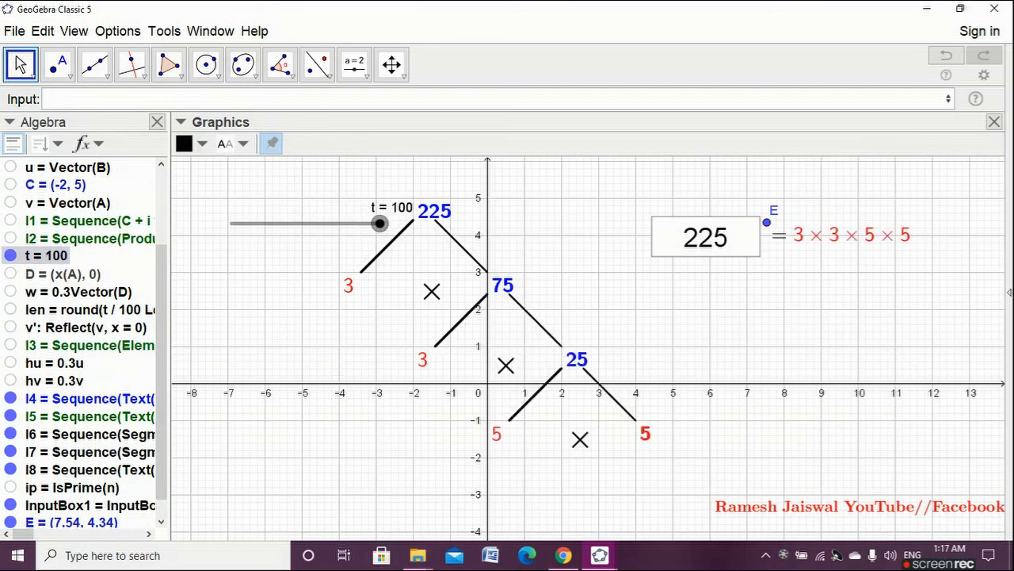
scroll(79, 340, "down", 1)
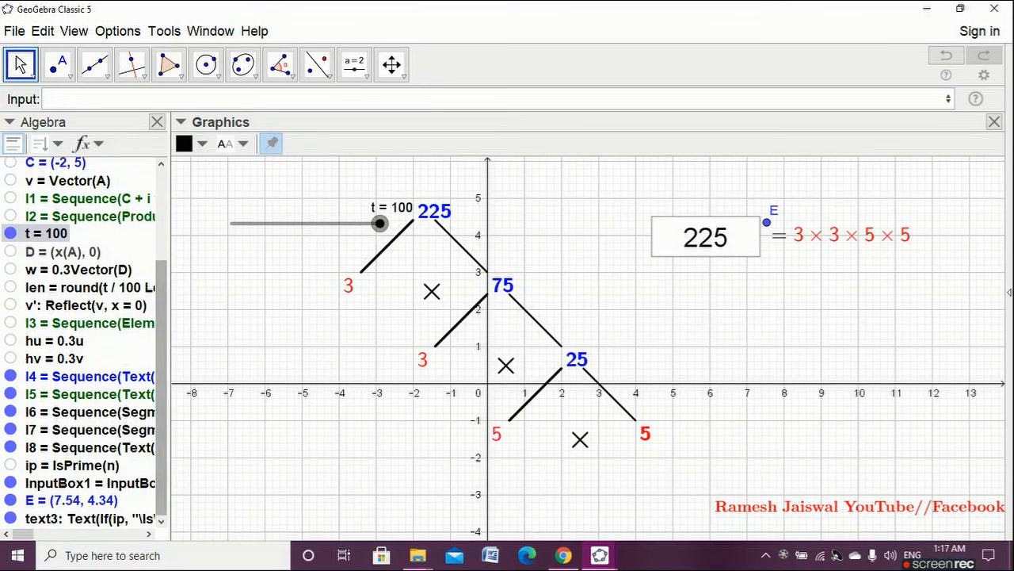
left_click(10, 500)
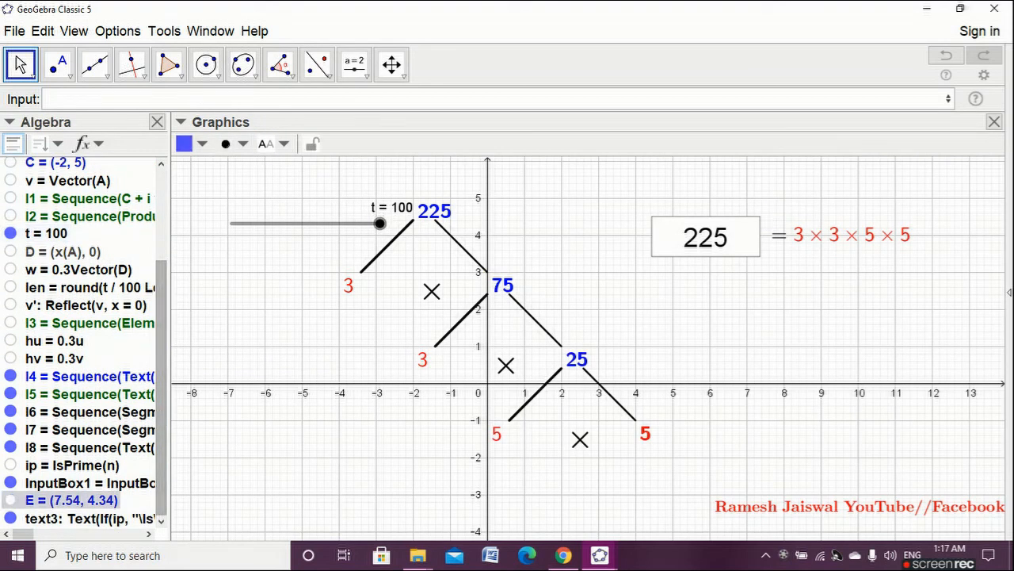
key("Escape")
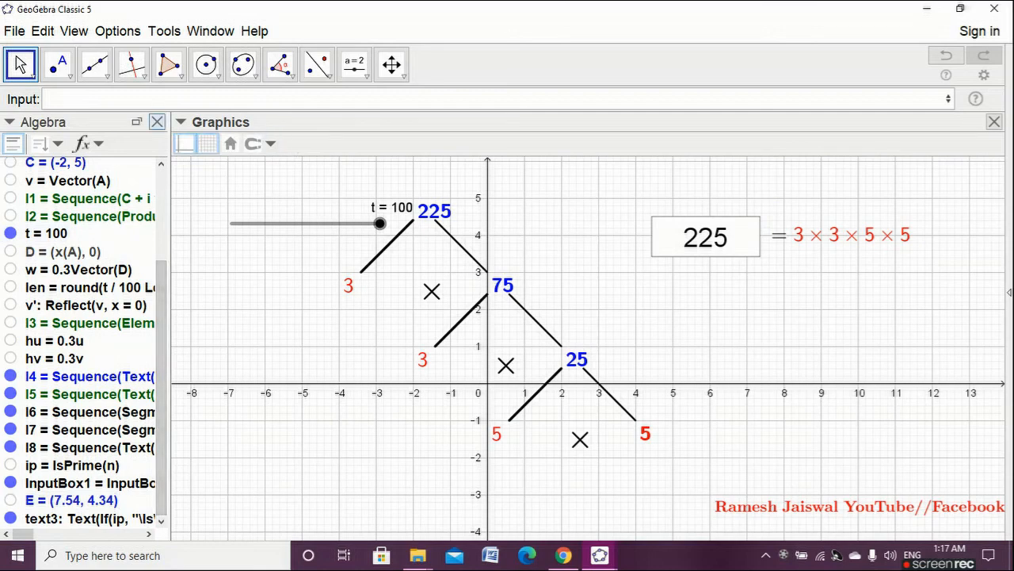
left_click(156, 121)
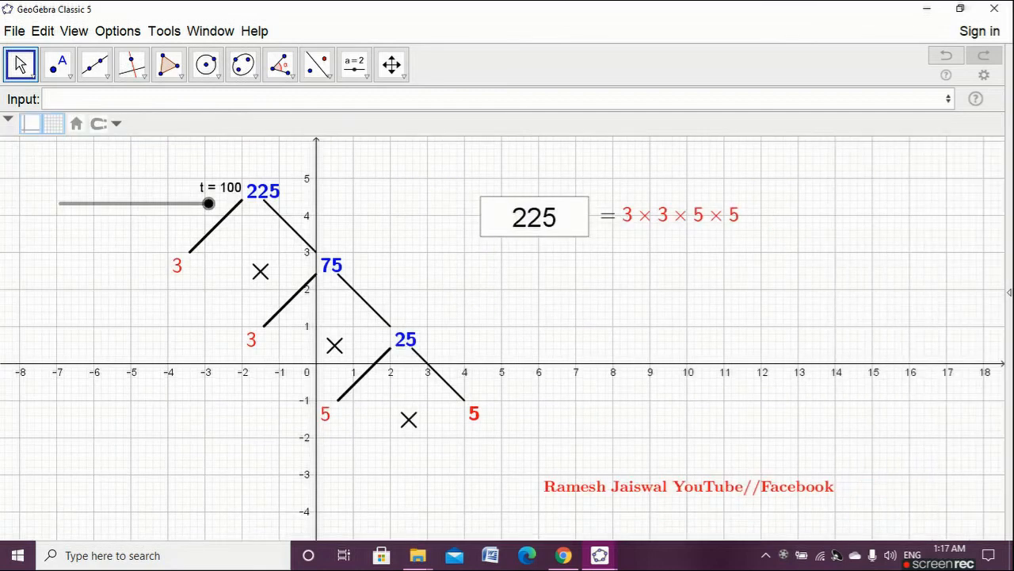
Move slider t to the upper left of the tree, above the y = 5 level, and switch its label to Caption.
mouse_move(208, 203)
left_mouse_down()
mouse_move(140, 203)
mouse_move(210, 203)
left_mouse_up()
left_click_drag(210, 203, 168, 177)
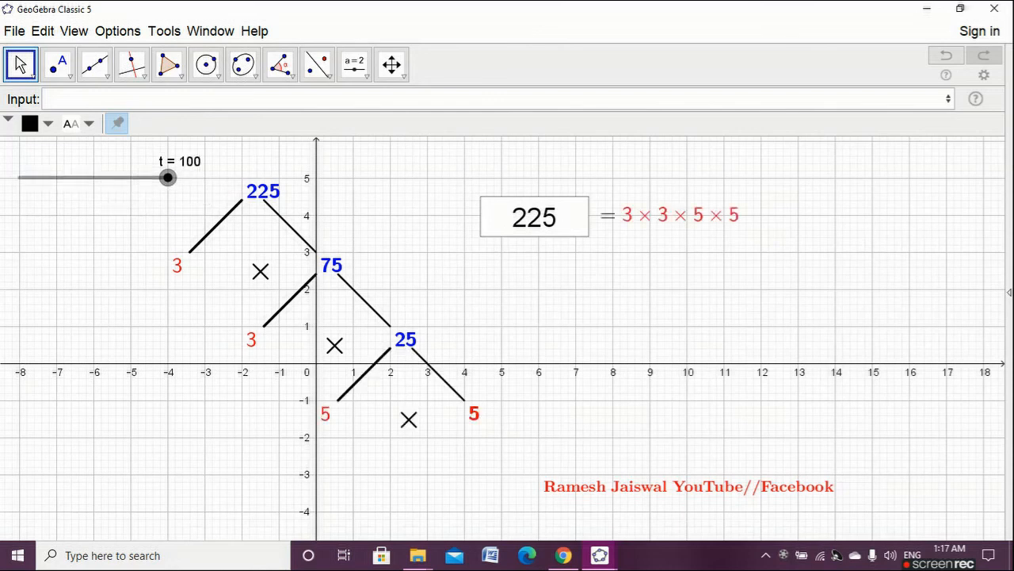
right_click(167, 177)
left_click(249, 383)
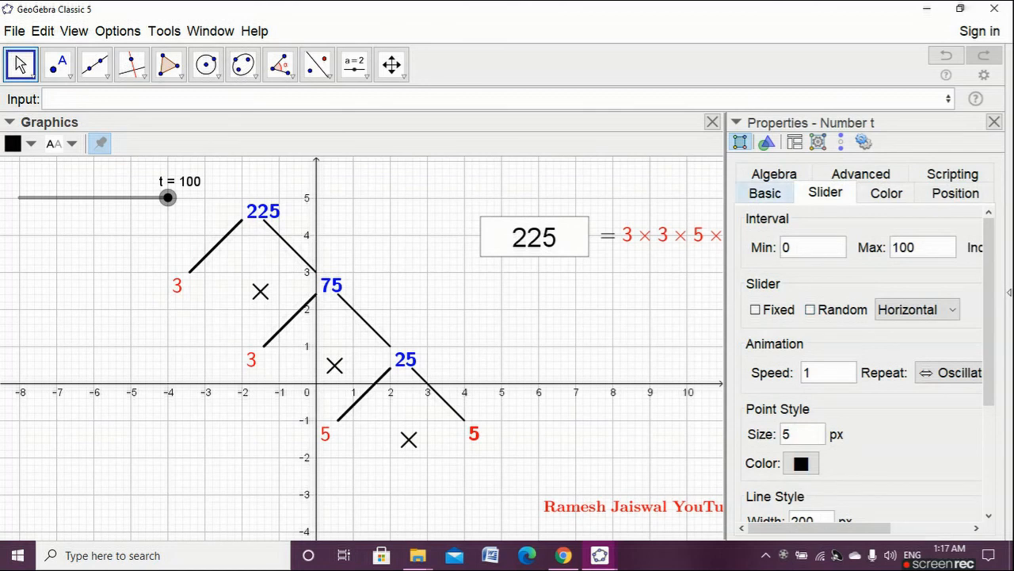
left_click(765, 194)
left_click(825, 194)
left_click(765, 194)
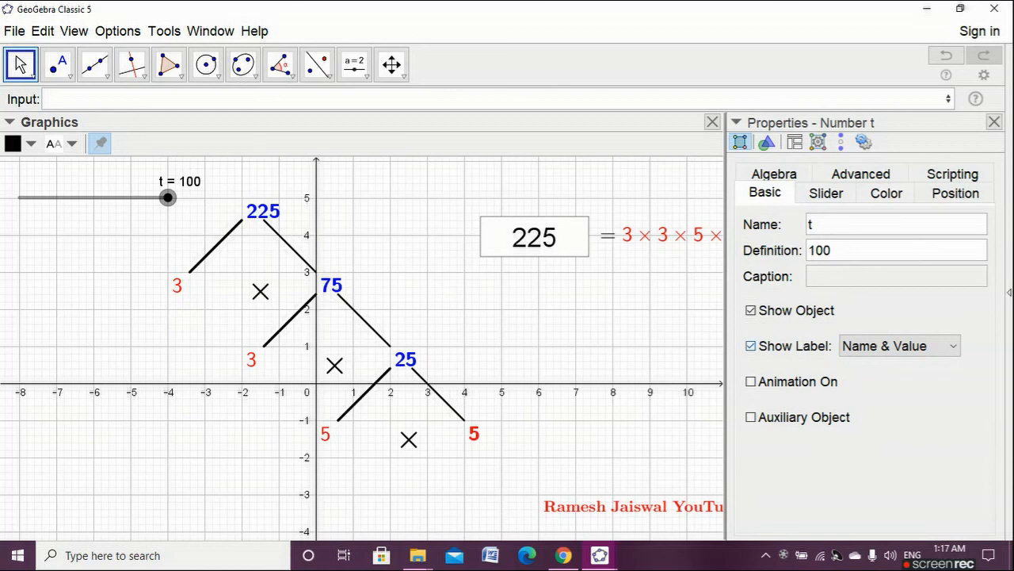
left_click(751, 345)
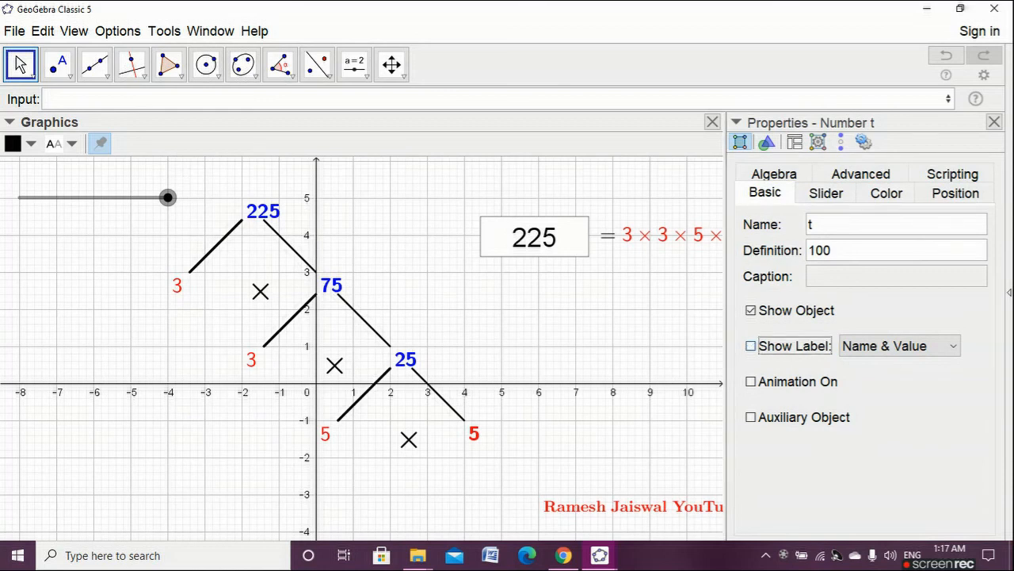
left_click(751, 346)
left_click(900, 345)
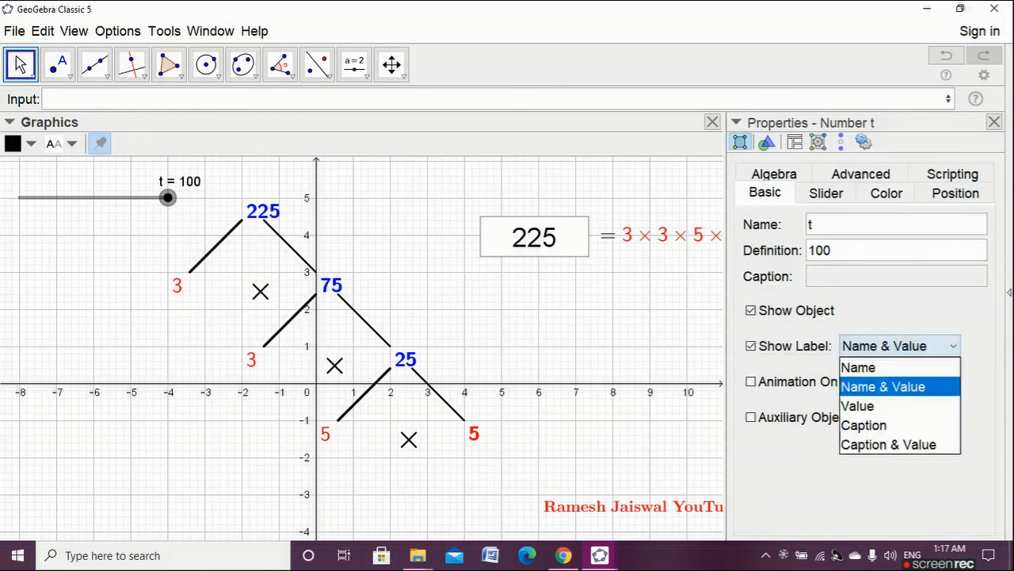
key("Return")
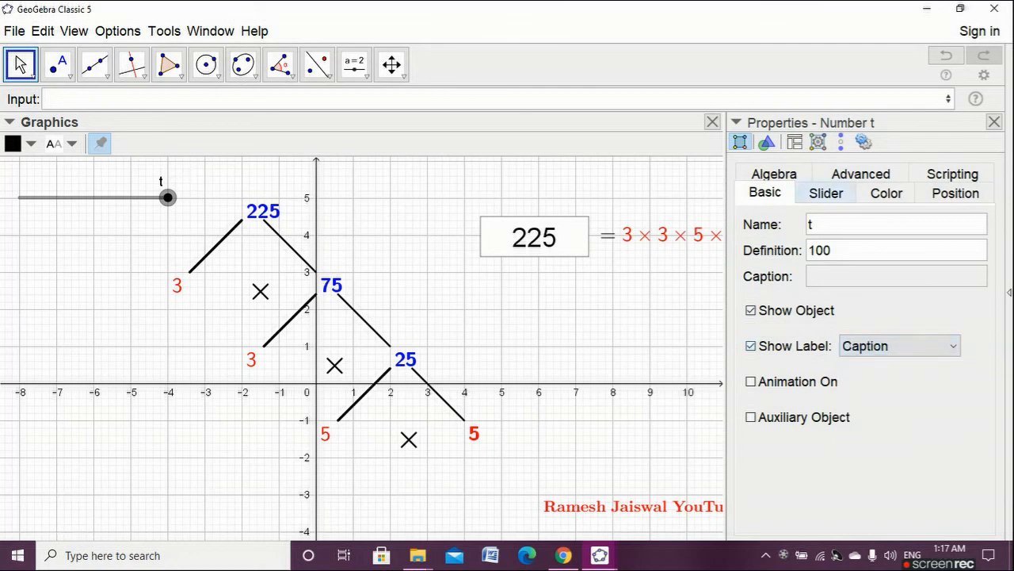
Set slider t's line width to 80 px and its line color to red.
left_click(826, 193)
scroll(801, 448, "down", 6)
scroll(801, 448, "down", 3)
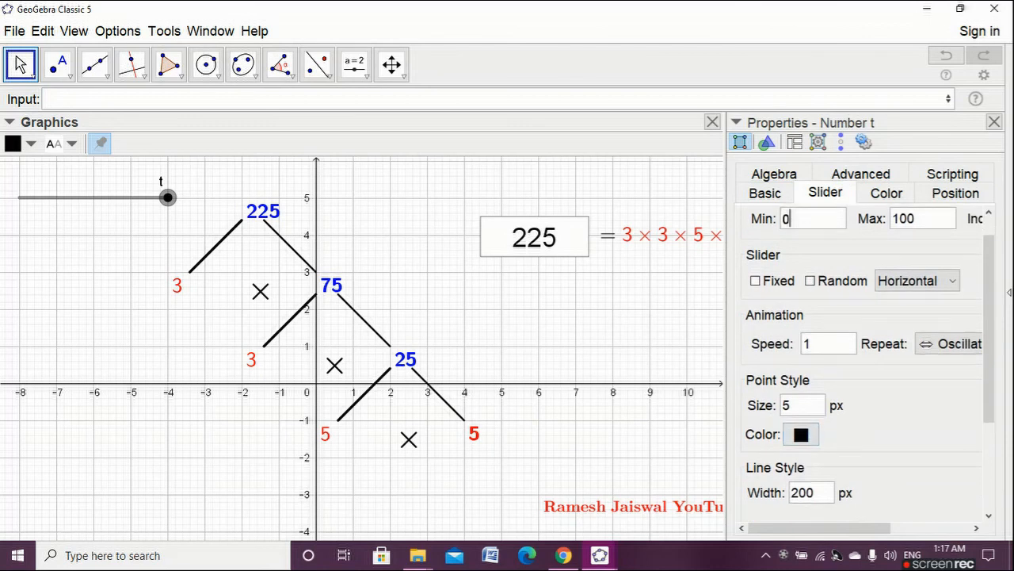
left_click_drag(816, 493, 788, 493)
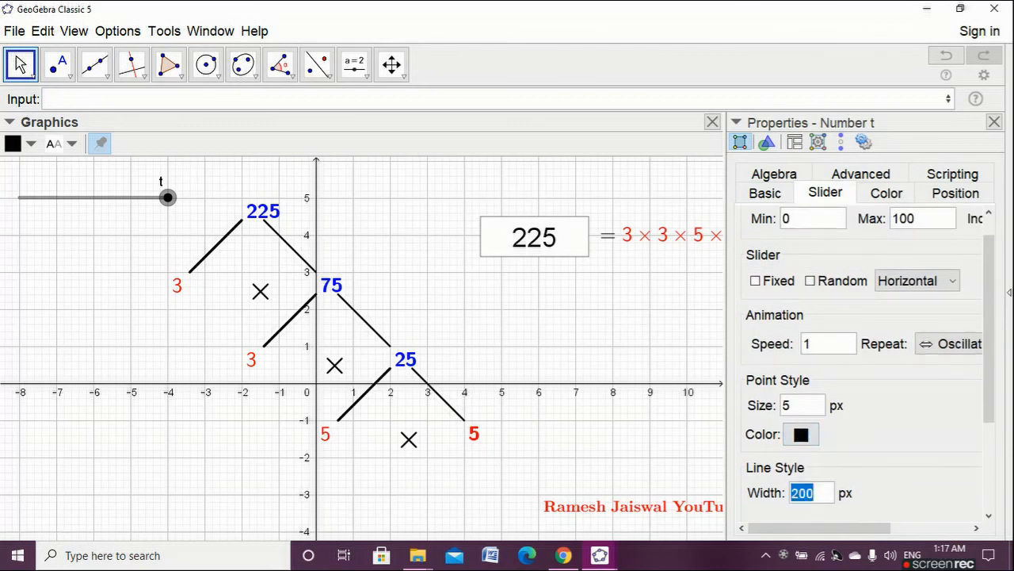
type("80")
scroll(863, 364, "down", 4)
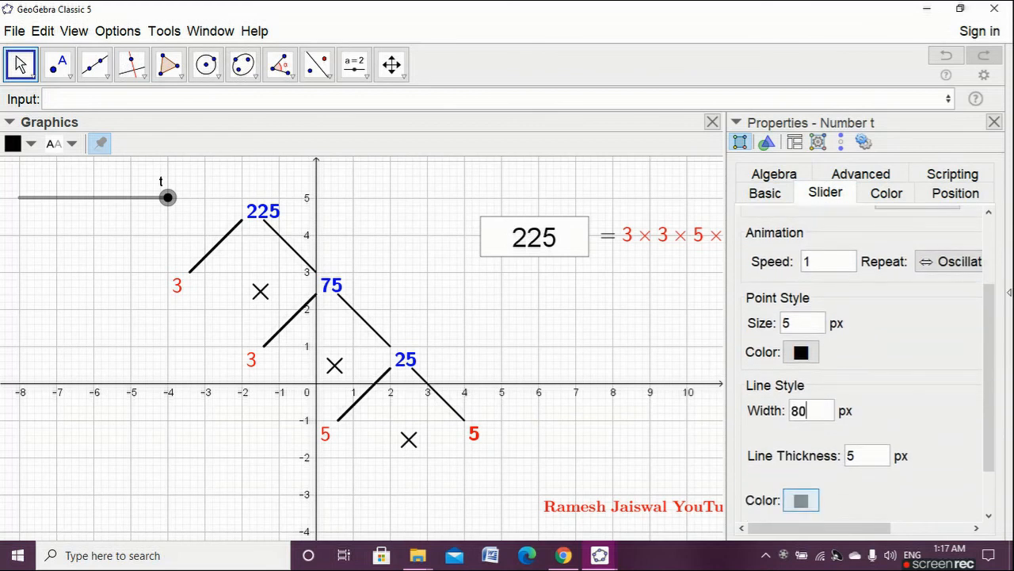
left_click(801, 507)
left_click(419, 191)
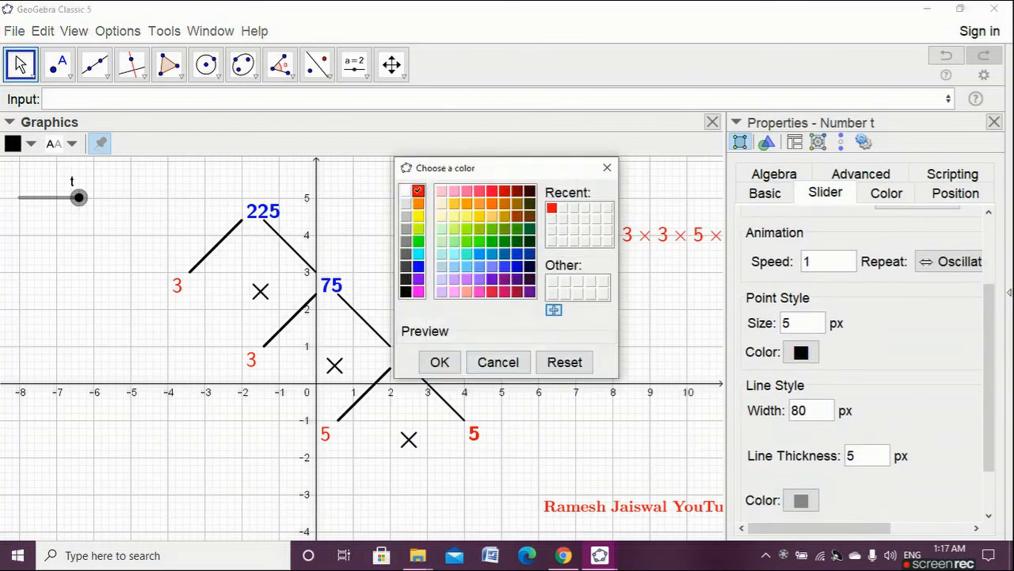
left_click(440, 361)
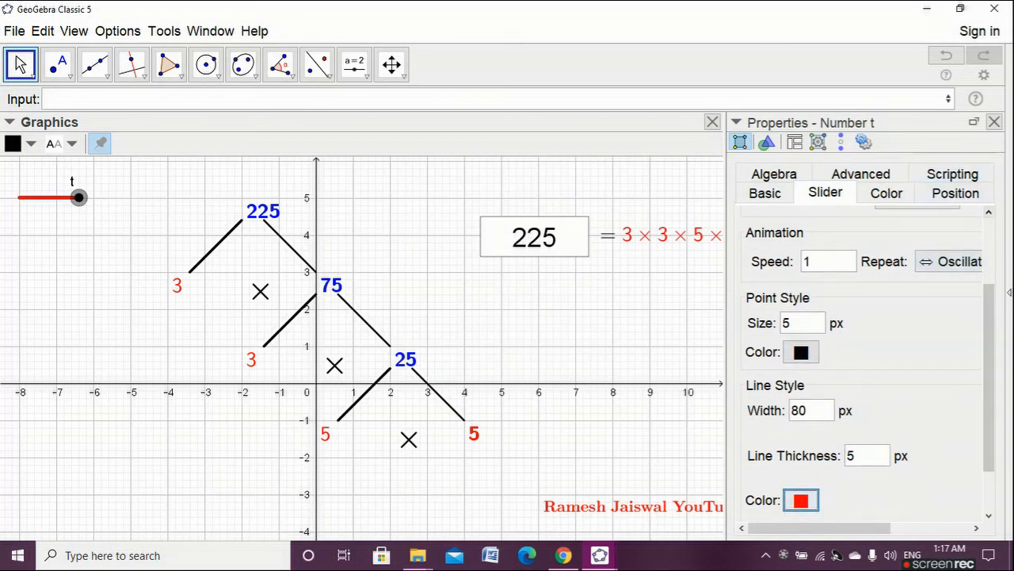
left_click(994, 122)
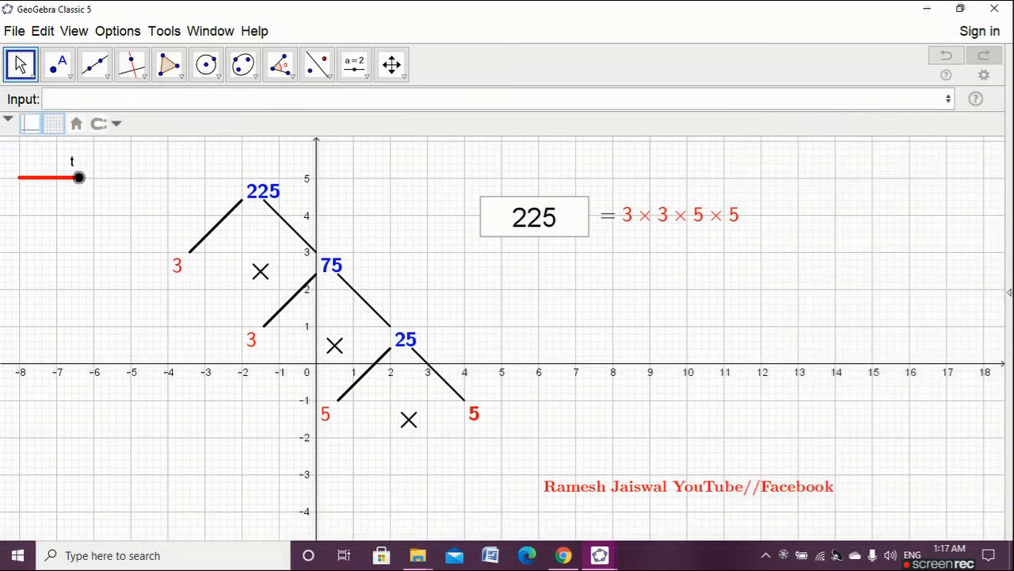
Hide the label of slider t.
mouse_move(78, 177)
left_mouse_down()
mouse_move(30, 177)
mouse_move(78, 177)
left_mouse_up()
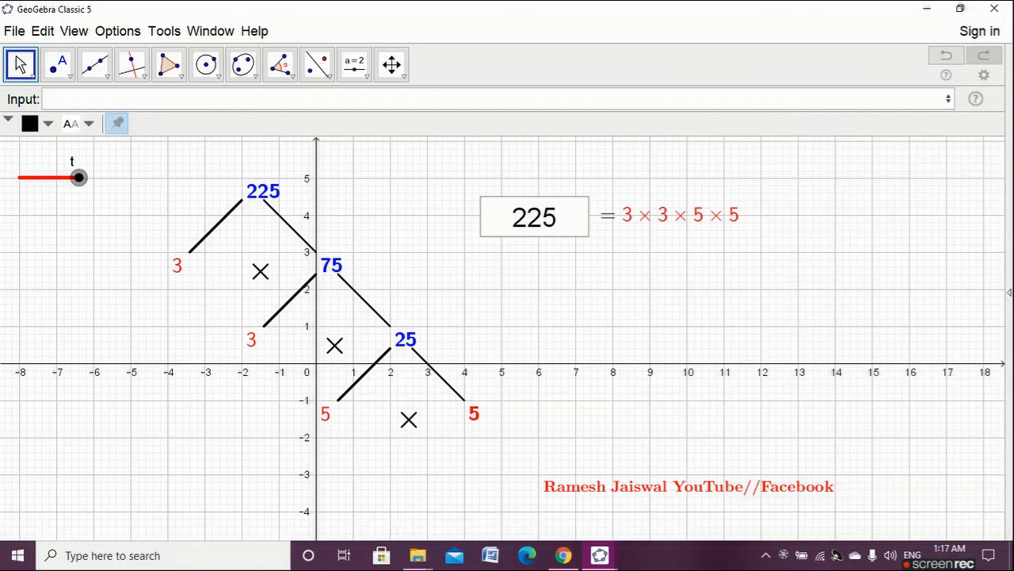
right_click(78, 178)
left_click(135, 236)
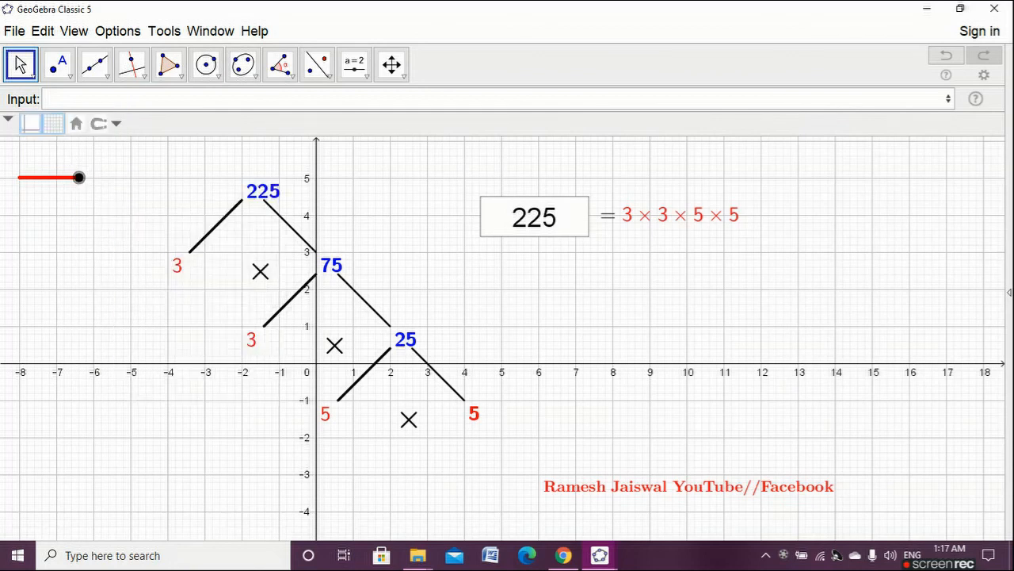
Add a LaTeX text reading "slide me" and place it just above slider t.
left_click(355, 64)
left_click(389, 132)
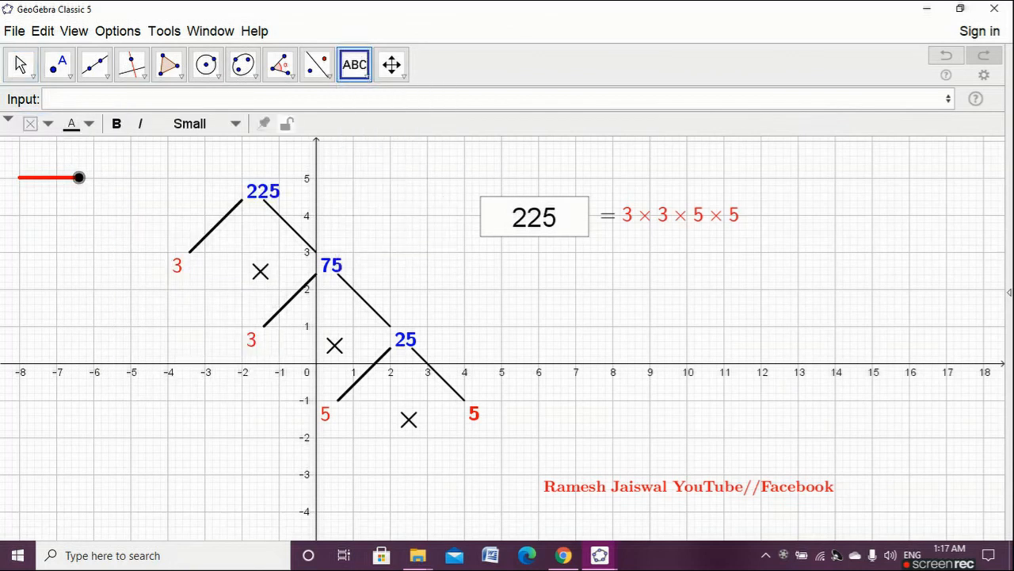
left_click(443, 159)
type("\\")
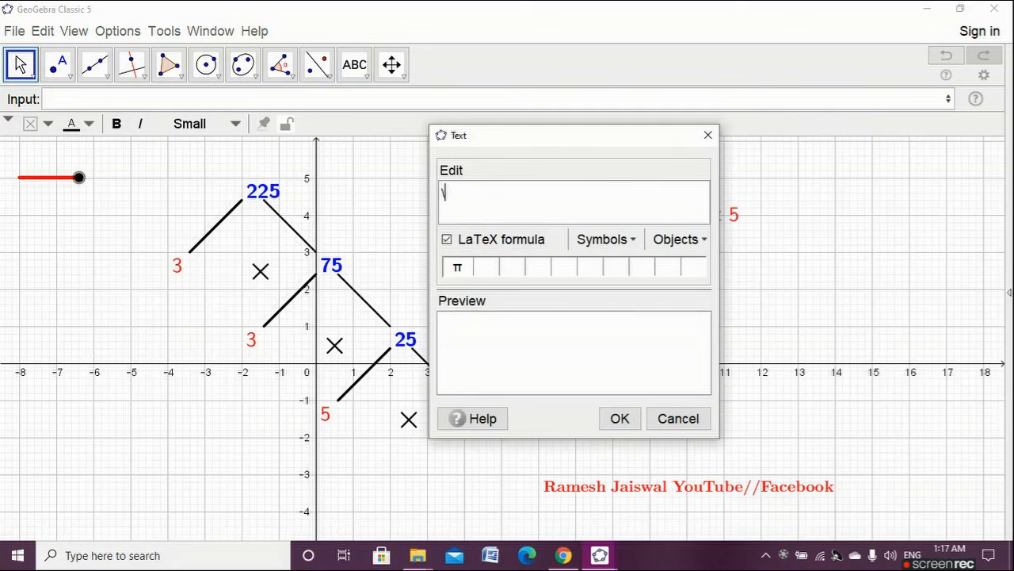
type("text{slide ")
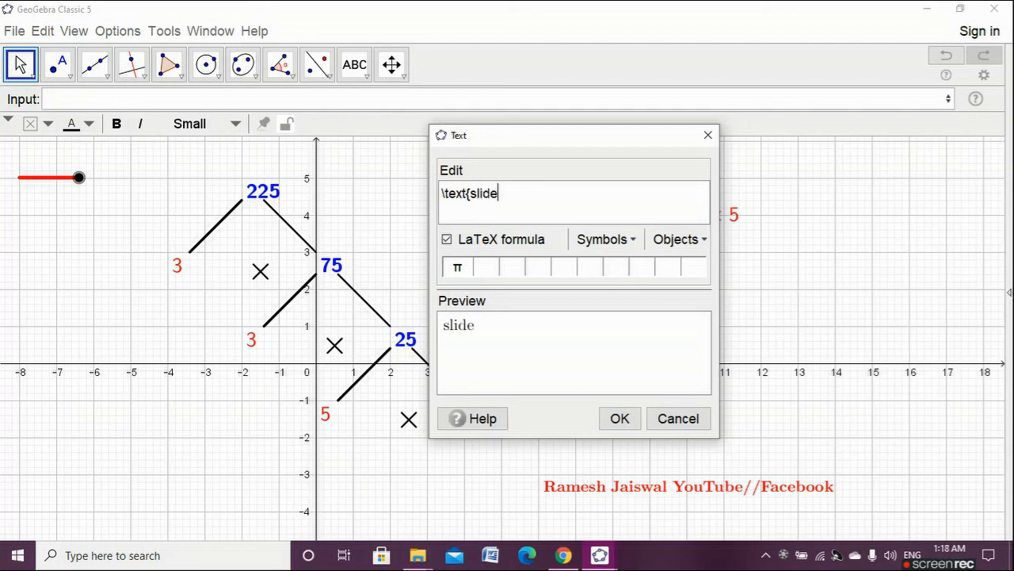
type("me")
left_click(614, 418)
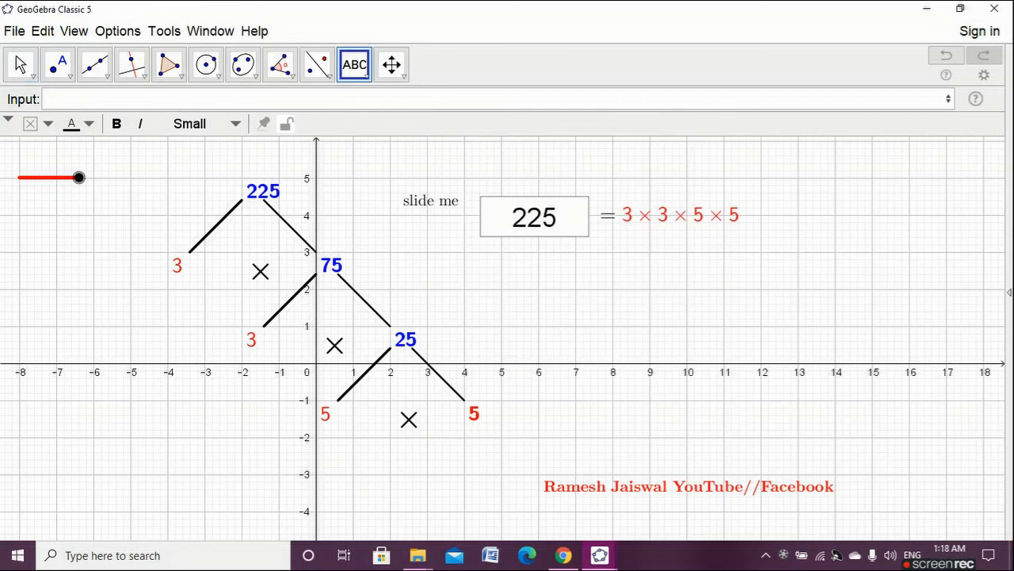
left_click(20, 63)
left_click_drag(414, 201, 38, 162)
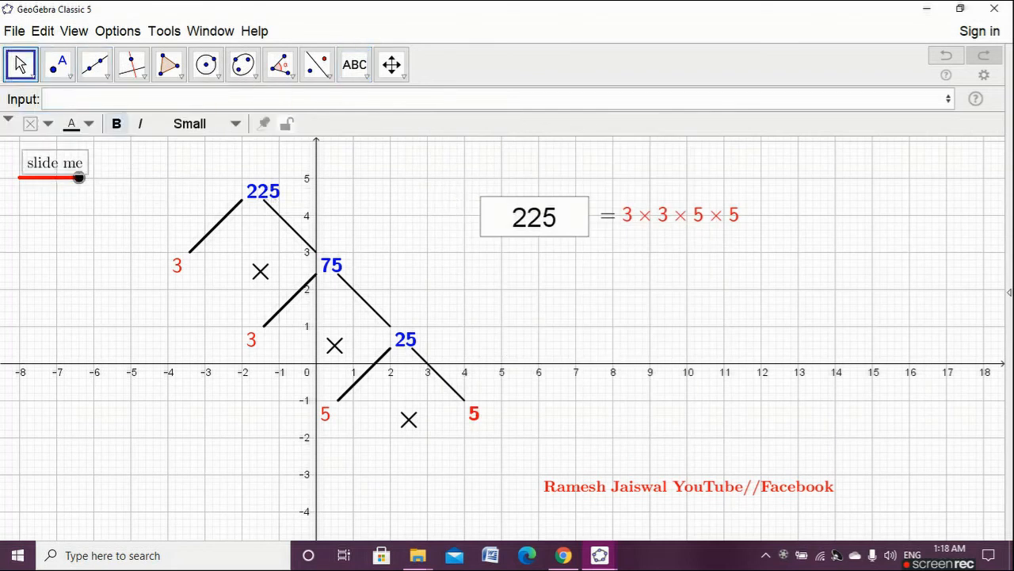
Make the "slide me" text bold and red.
left_click(116, 124)
left_click(75, 124)
left_click(71, 146)
key("Escape")
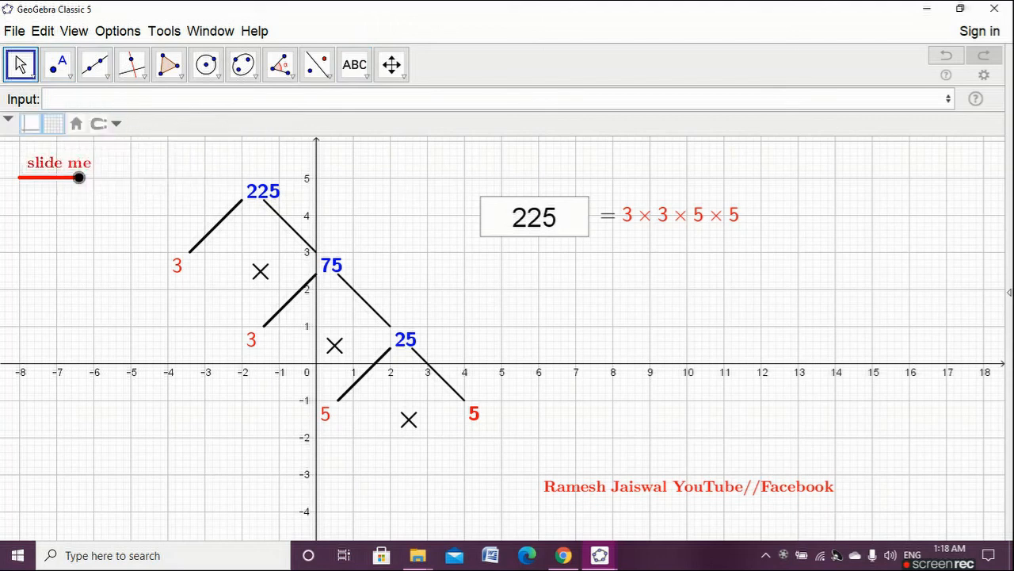
Add a LaTeX text reading "Prime Factors" near the input box.
mouse_move(79, 178)
left_mouse_down()
mouse_move(23, 176)
mouse_move(79, 177)
left_mouse_up()
left_click(354, 64)
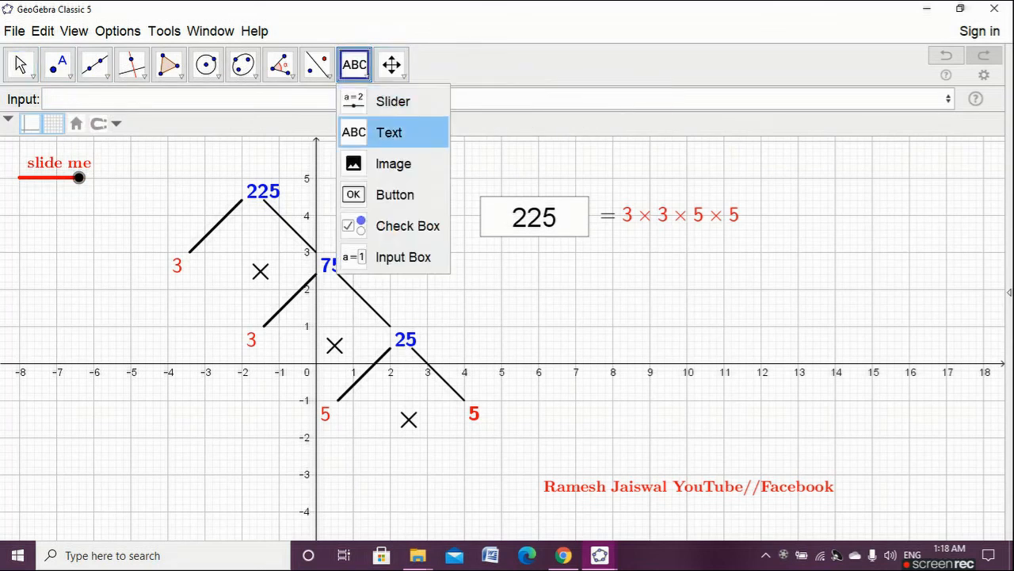
left_click(389, 131)
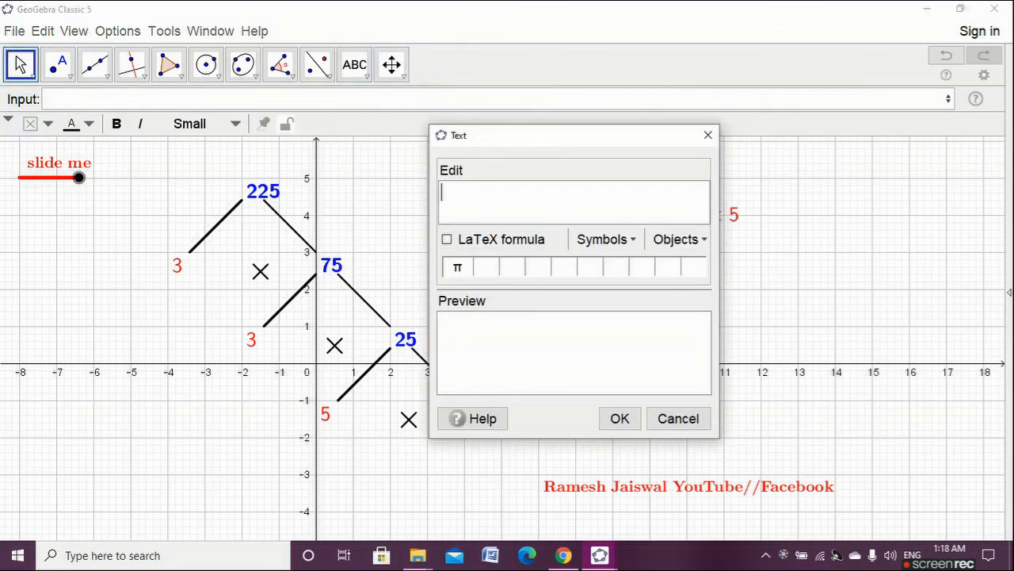
type("\\text{Pri")
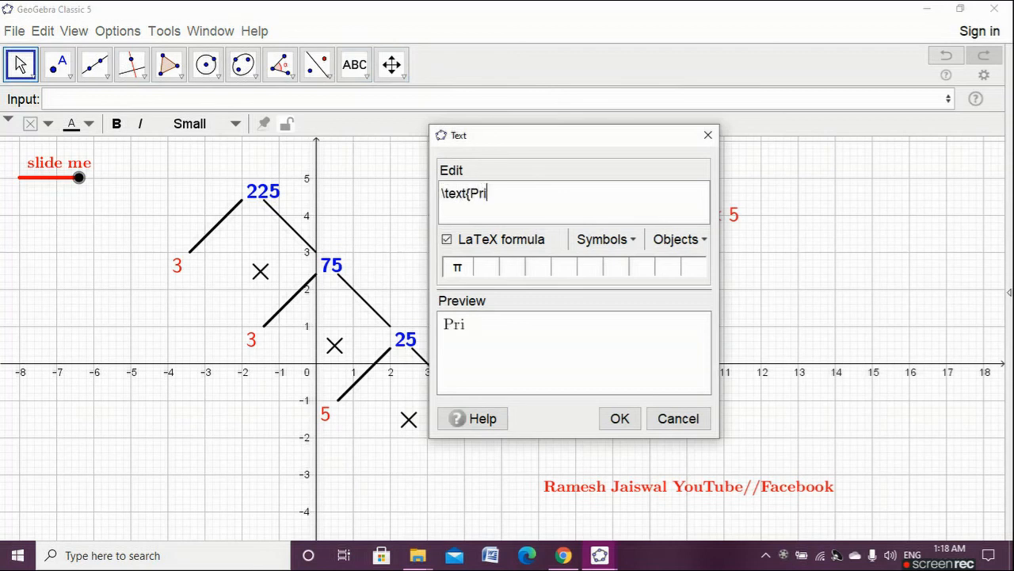
type("me Fa")
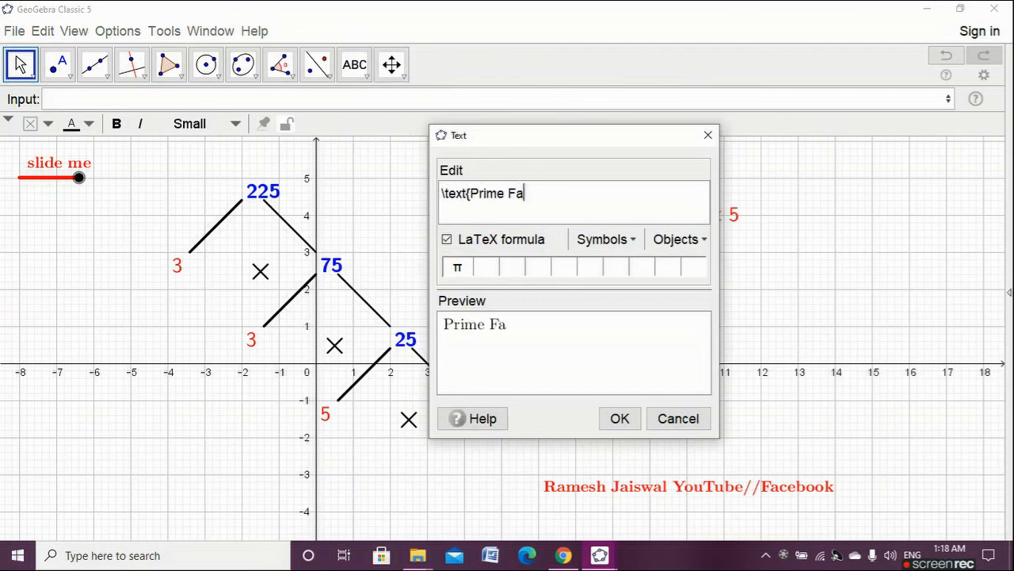
type("ctors")
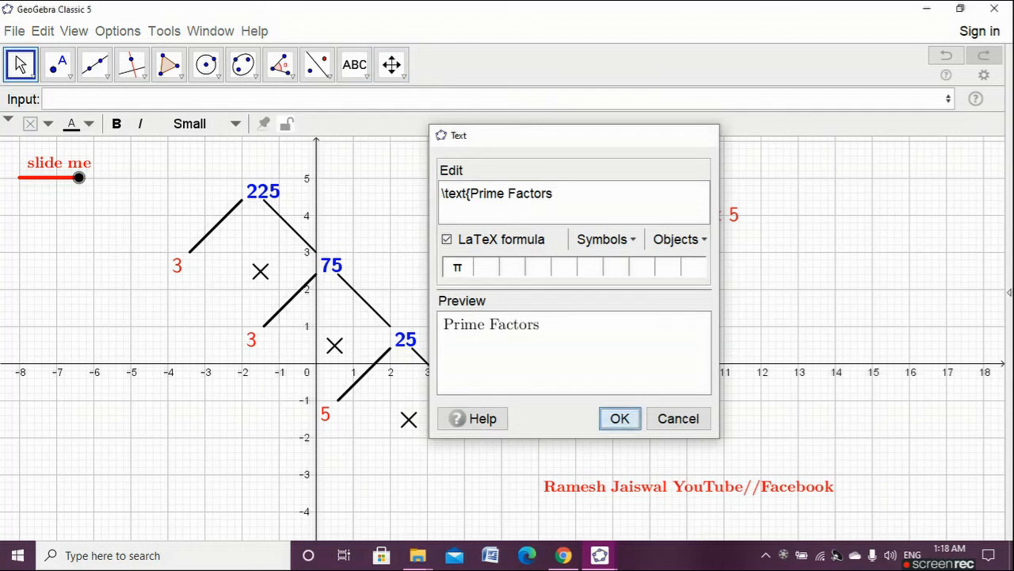
left_click(620, 419)
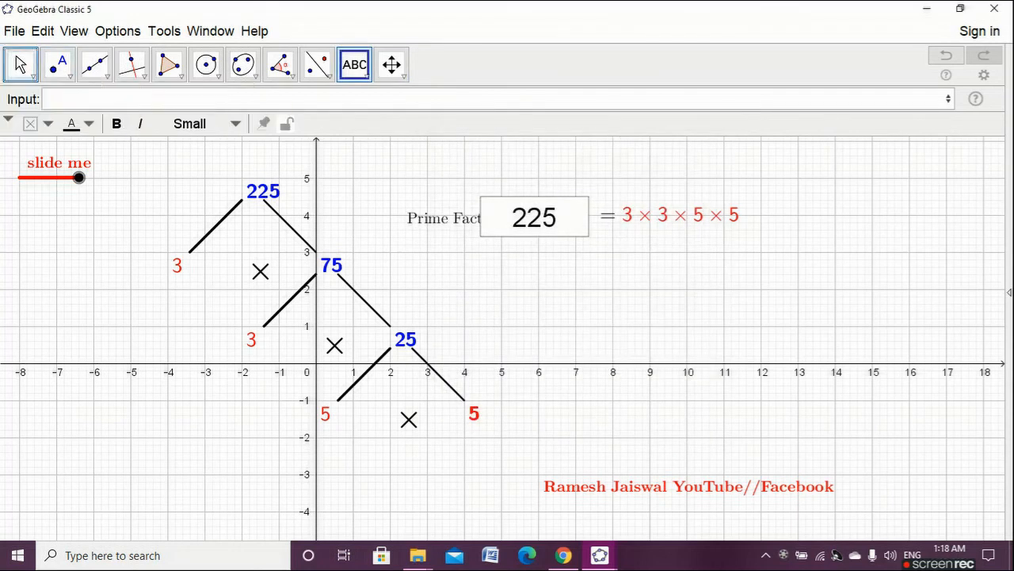
Format the "Prime Factors" text as Large and bold, and place it to the upper right of the factor product.
left_click(21, 64)
left_click_drag(444, 219, 851, 206)
left_click(214, 124)
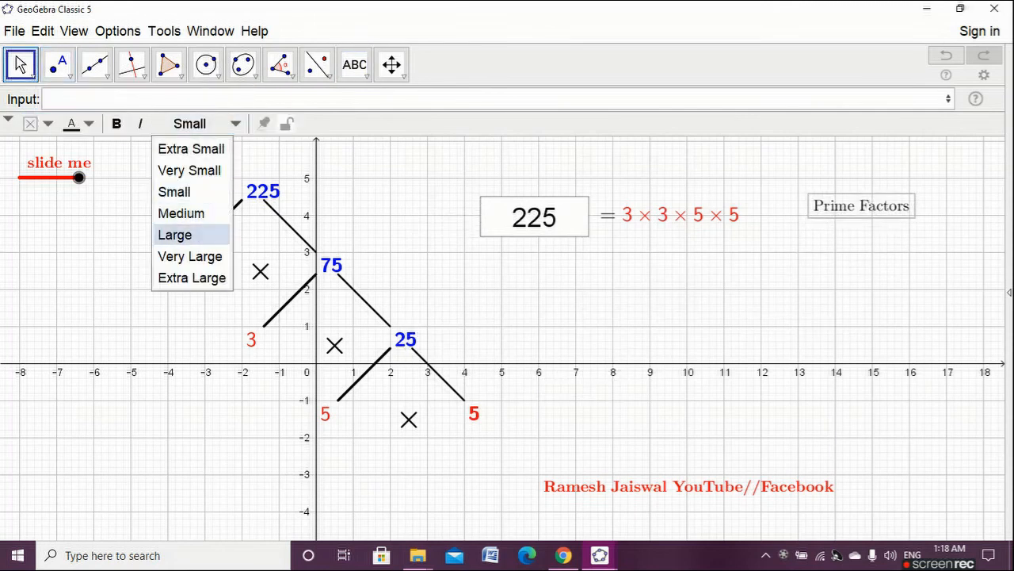
left_click(182, 235)
left_click(117, 123)
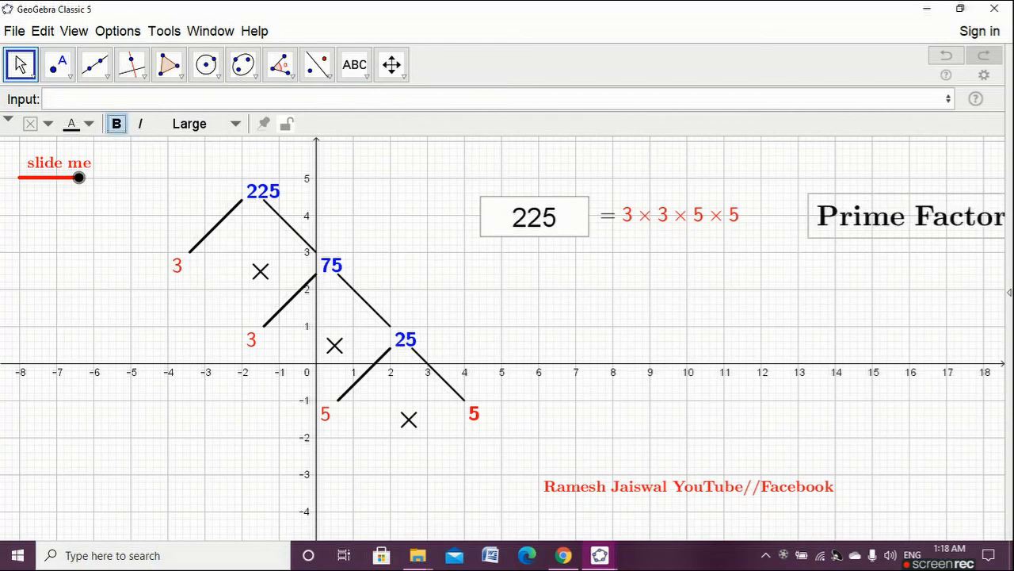
key("Escape")
left_click_drag(892, 217, 843, 180)
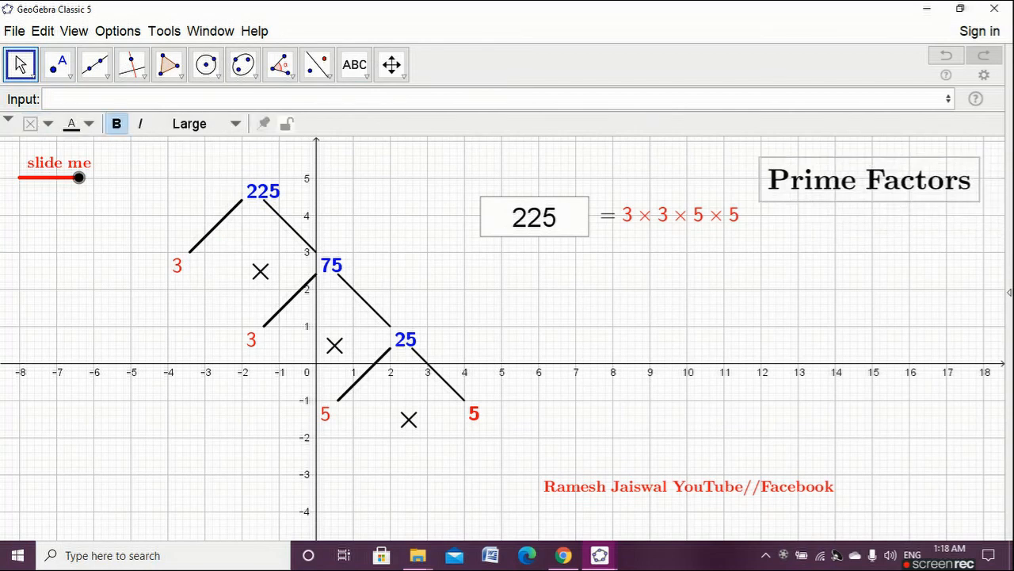
Move the red credit text farther down and right, to about the y = -4 level.
left_click(578, 326)
right_click(578, 325)
left_click(590, 286)
right_click(590, 286)
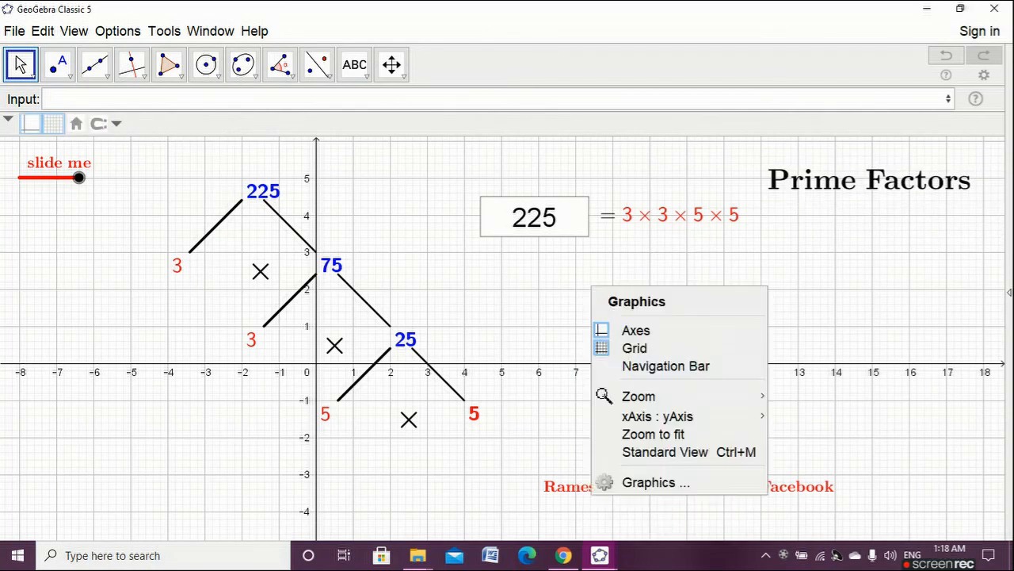
left_click(572, 372)
left_click_drag(688, 486, 819, 510)
left_click(753, 412)
Enter 228 in the input box and move slider t to its maximum to build the full factor tree.
left_click(559, 217)
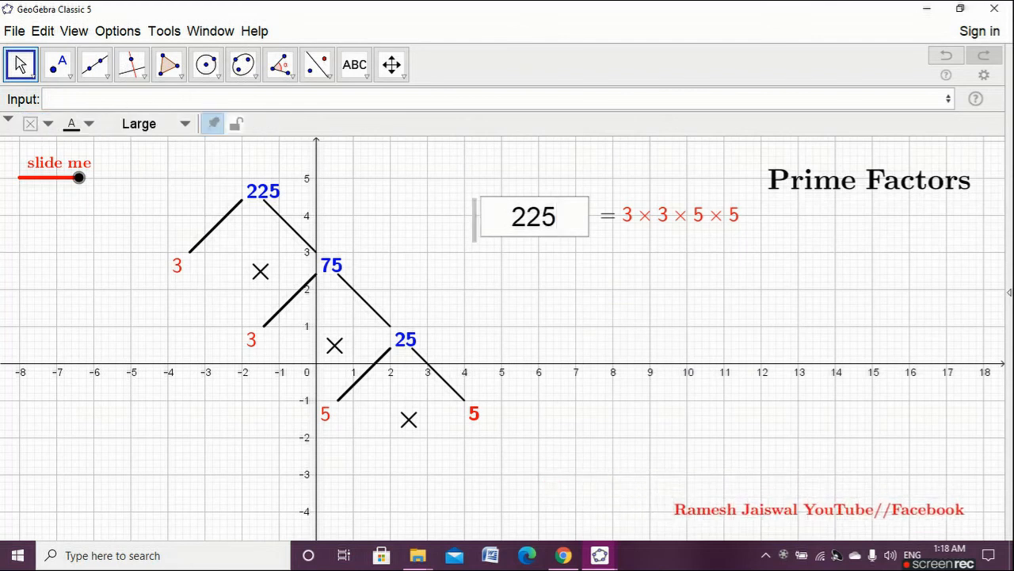
key("BackSpace")
type("8")
key("Return")
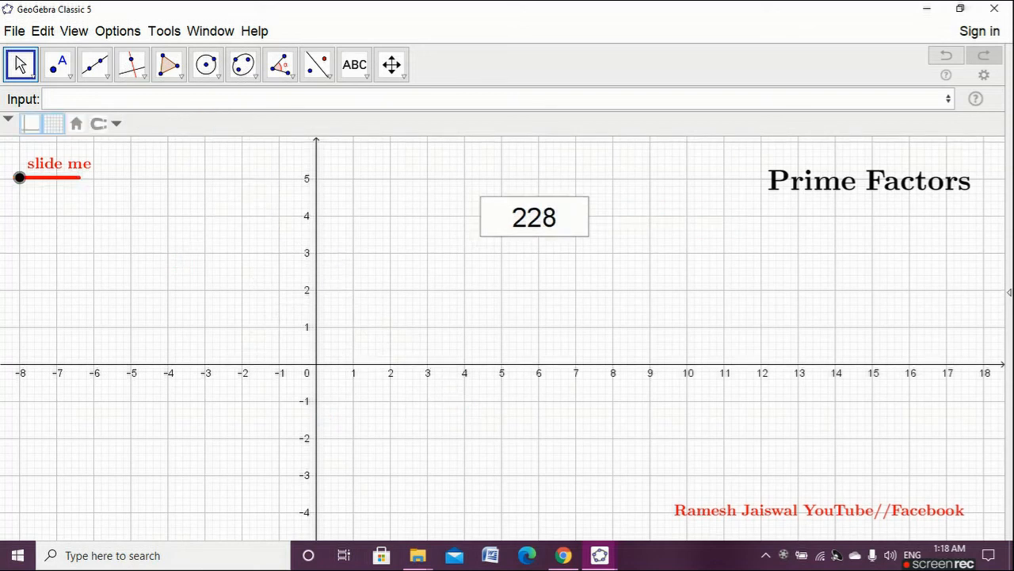
left_click_drag(19, 177, 79, 177)
left_click(507, 317)
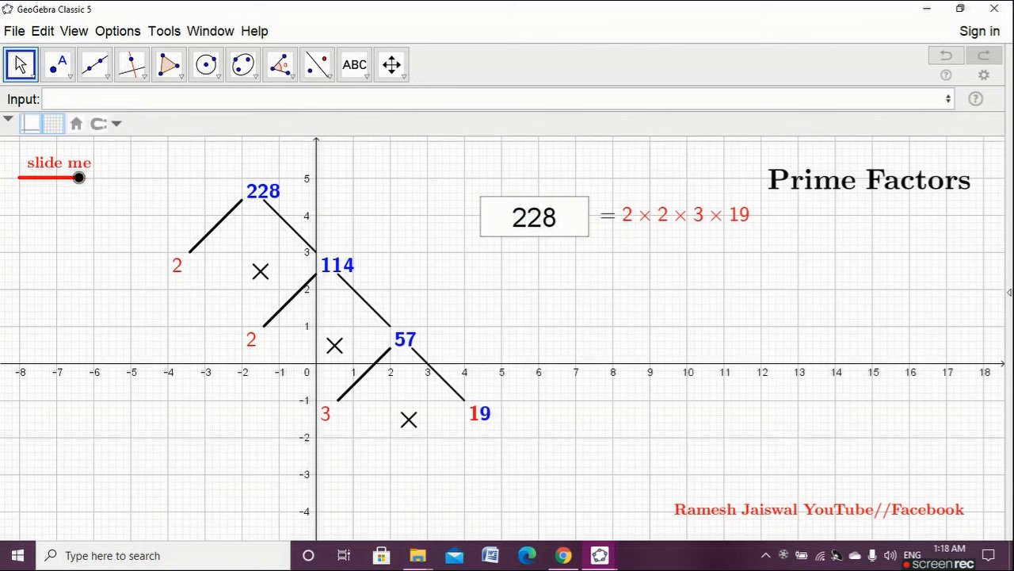
Hide the grid and the coordinate axes in the graphics area behind the factor tree.
right_click(402, 202)
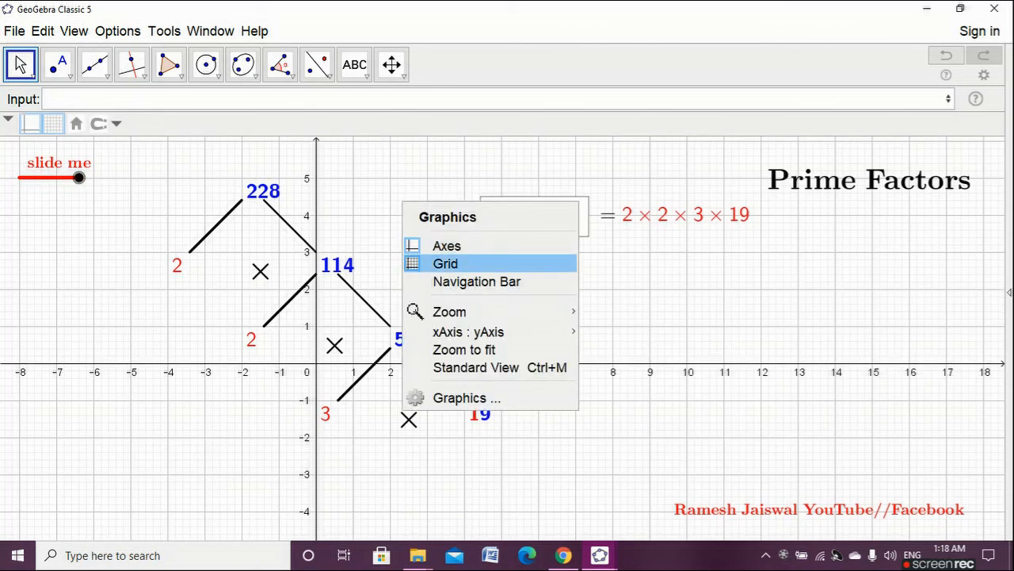
left_click(459, 263)
right_click(414, 217)
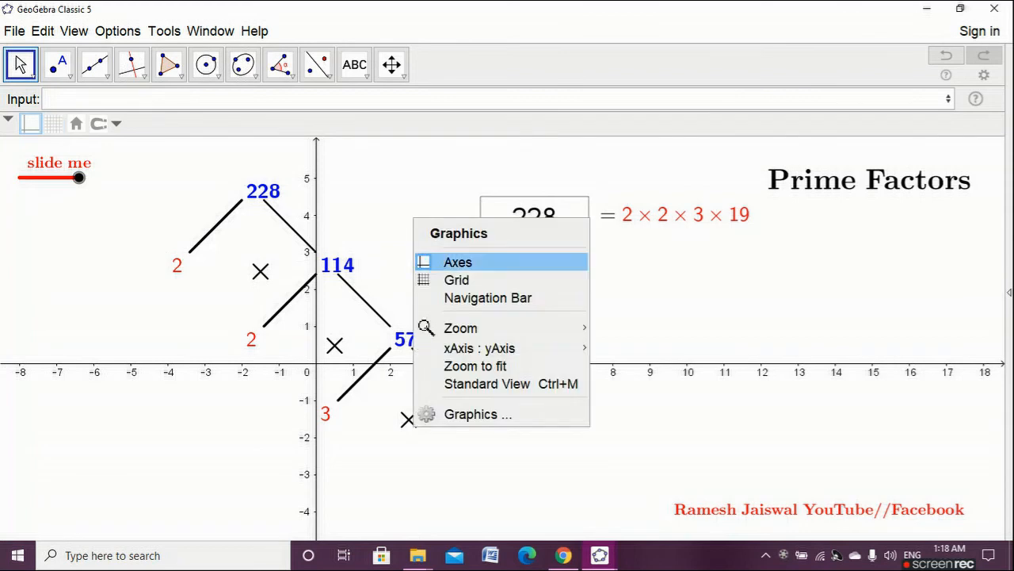
left_click(458, 262)
Set the bold node numbers of the factor tree to black.
left_click(405, 339)
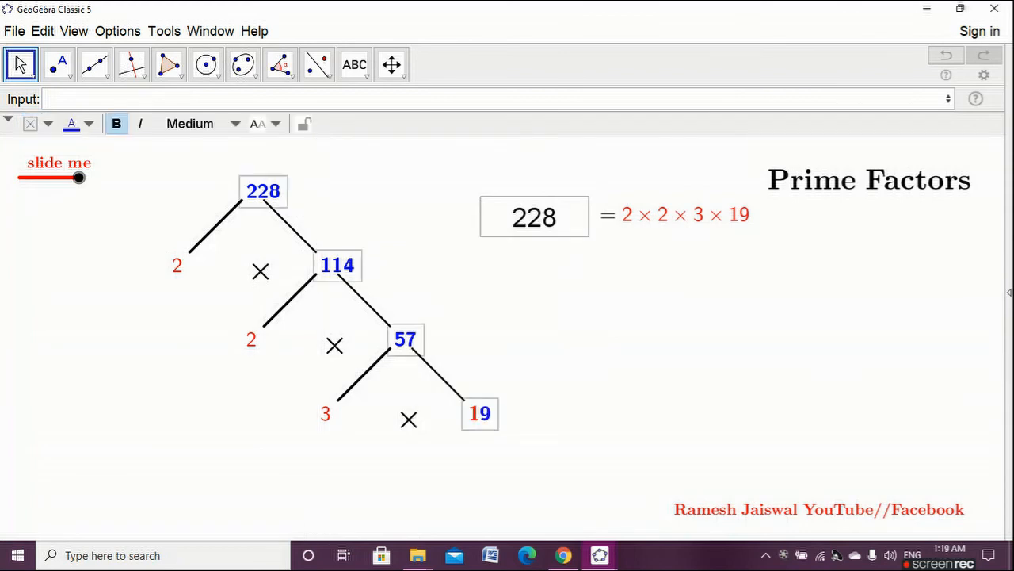
left_click(80, 123)
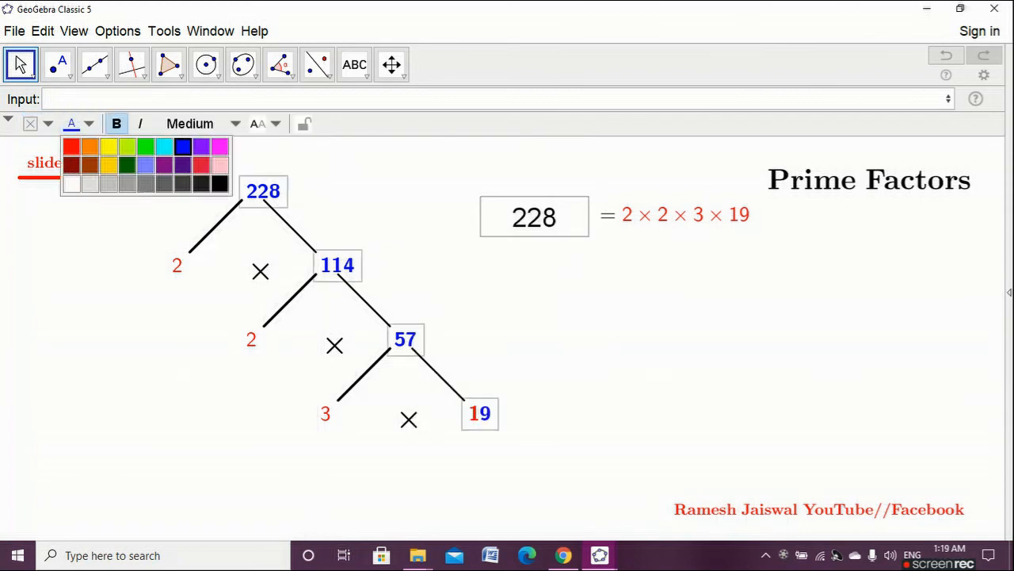
left_click(220, 184)
key("Escape")
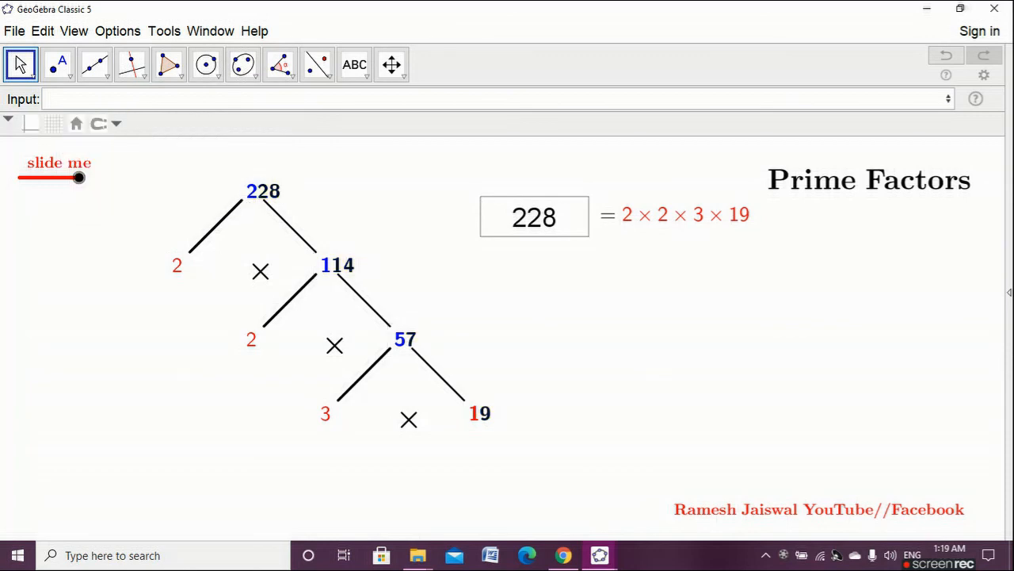
Try red and cyan on the tree's bold node numbers, and return them to blue.
left_click(263, 191)
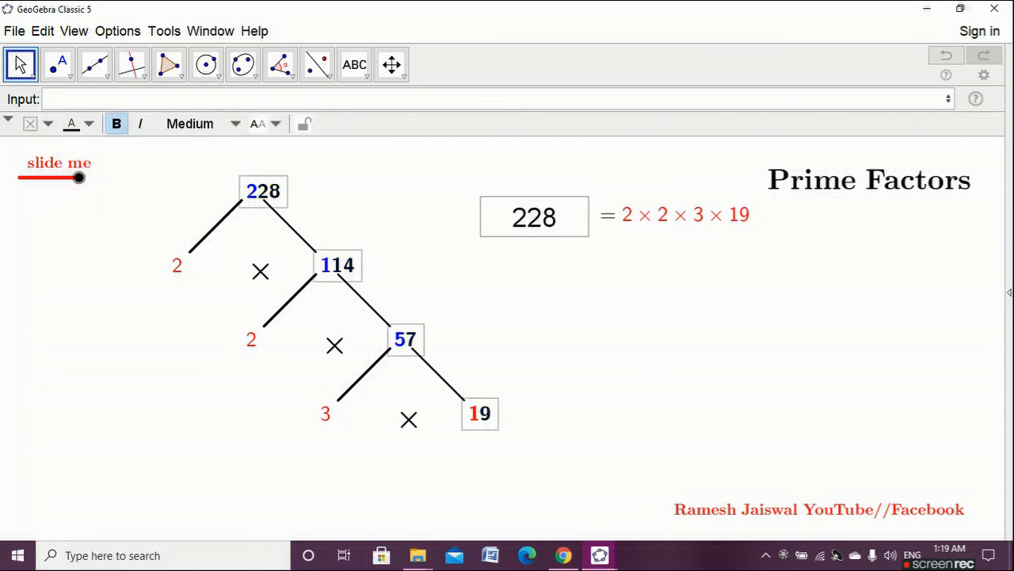
left_click(80, 124)
left_click(71, 146)
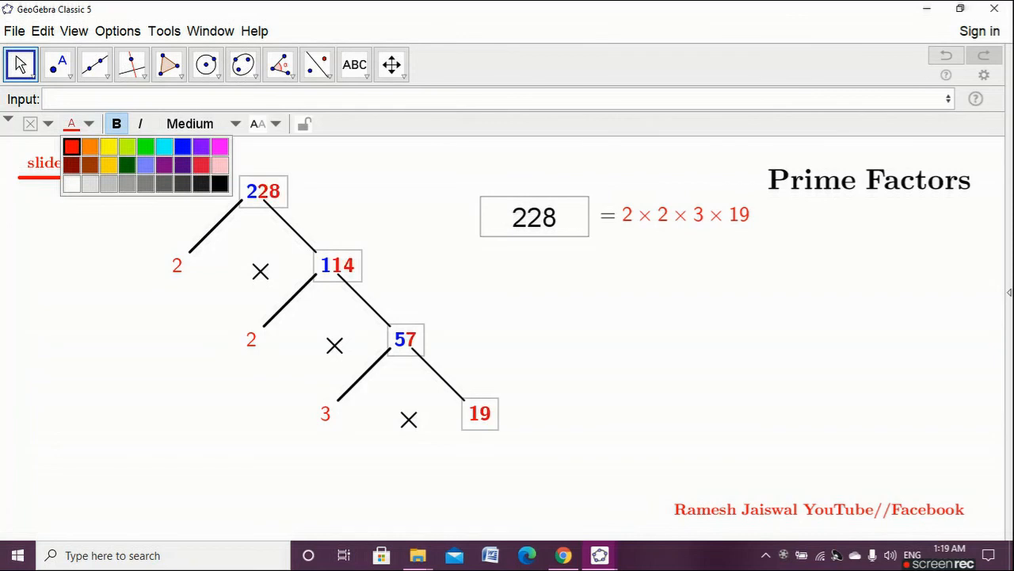
left_click(164, 147)
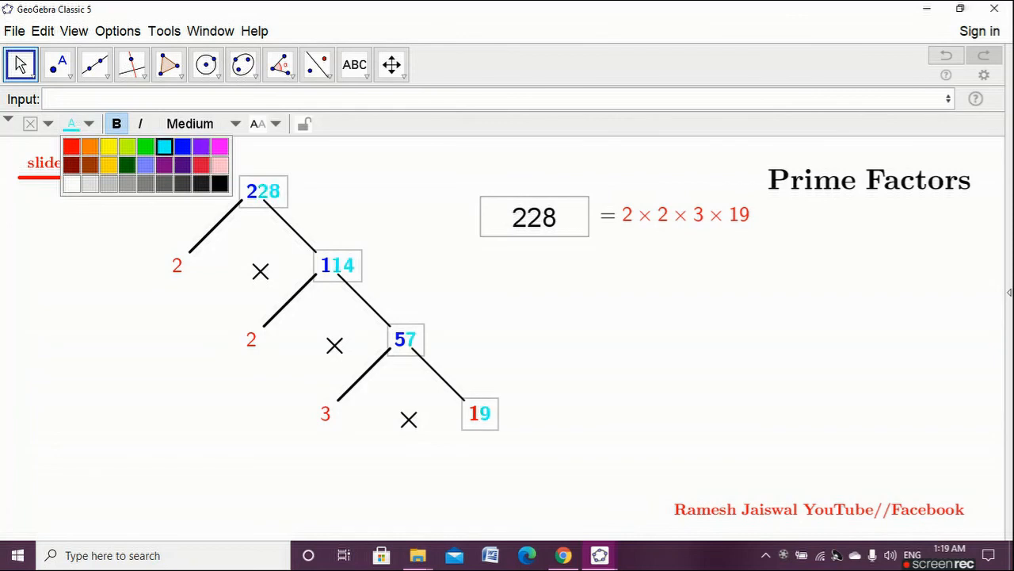
left_click(183, 146)
key("Escape")
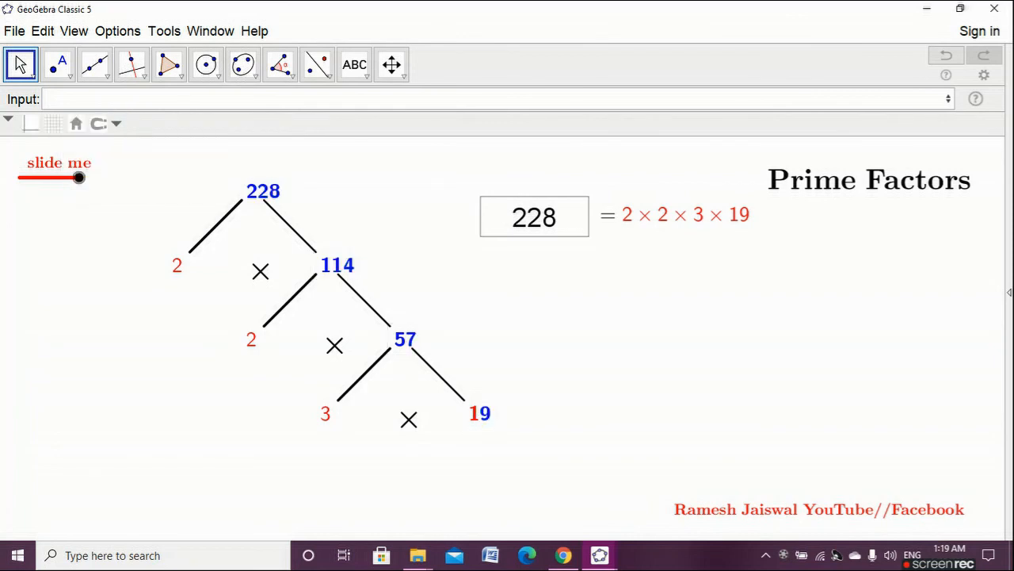
Switch to the other GeoGebra window containing the grey-background factor tree of 22 and close its Algebra view.
left_click(534, 216)
key("Escape")
mouse_move(599, 555)
left_click(515, 493)
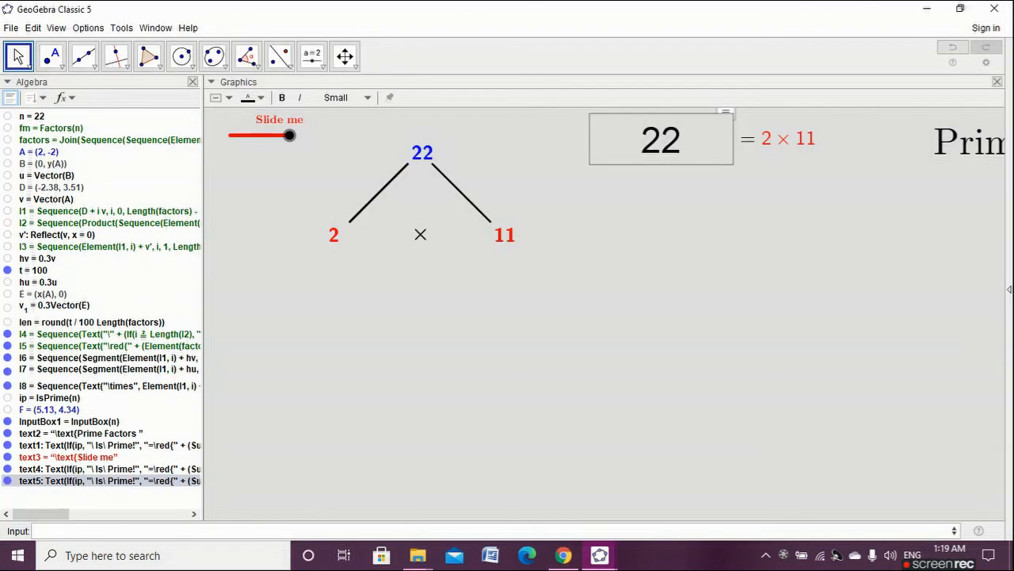
left_click(193, 82)
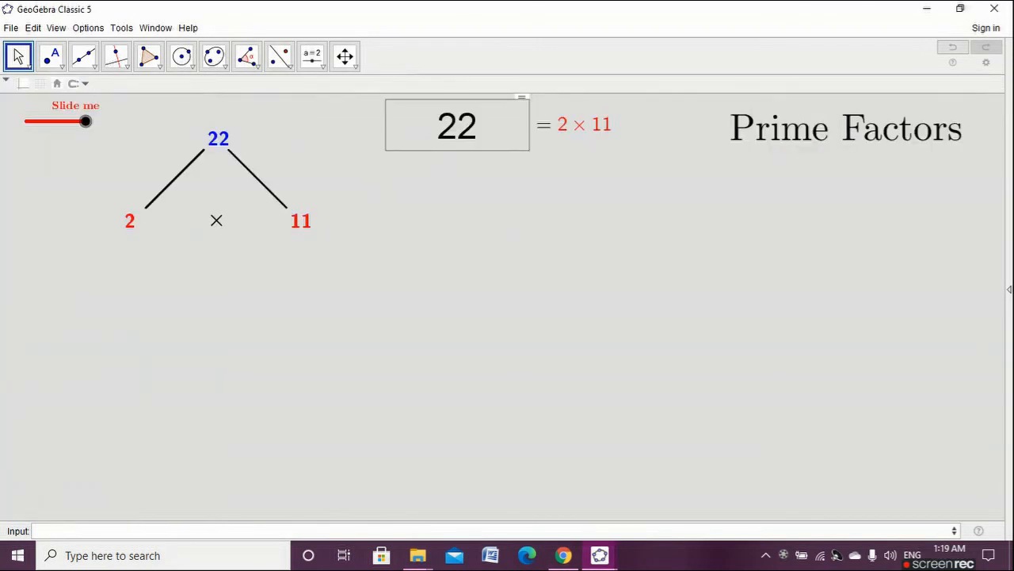
Change the input box number to 228 and move the "Slide me" slider to its maximum to build the full tree.
left_click(480, 126)
type("8")
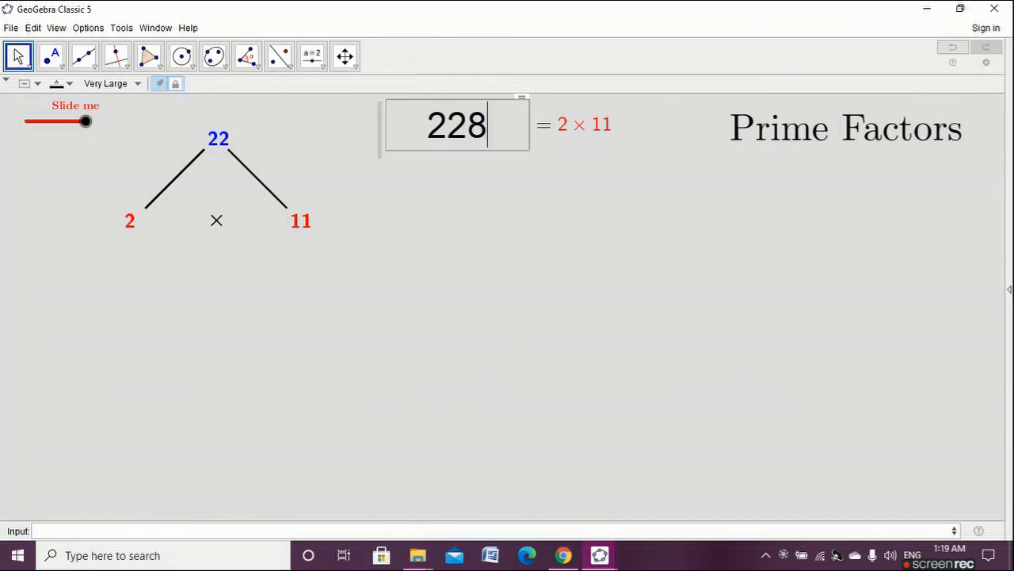
key("Return")
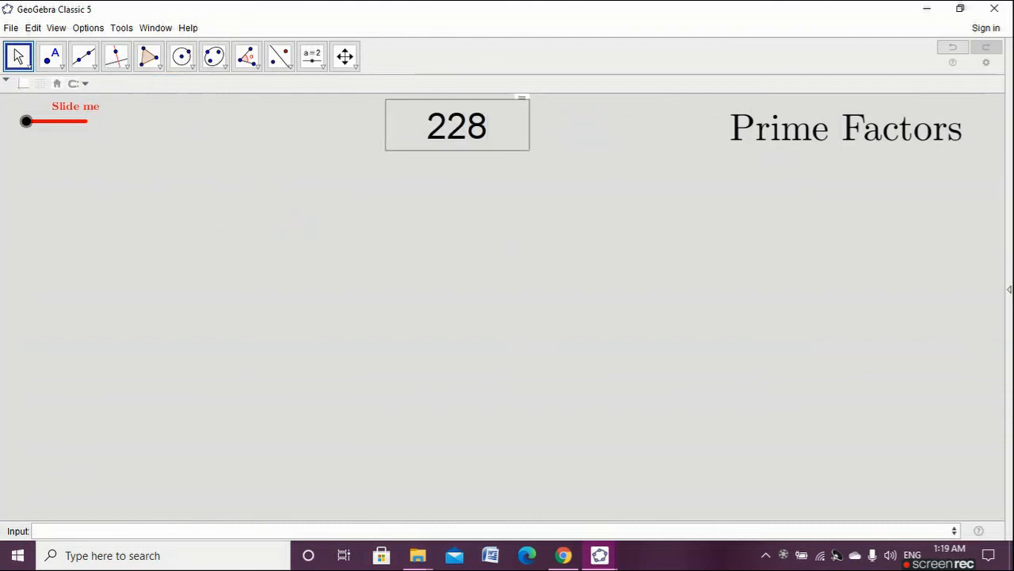
left_click_drag(26, 120, 85, 121)
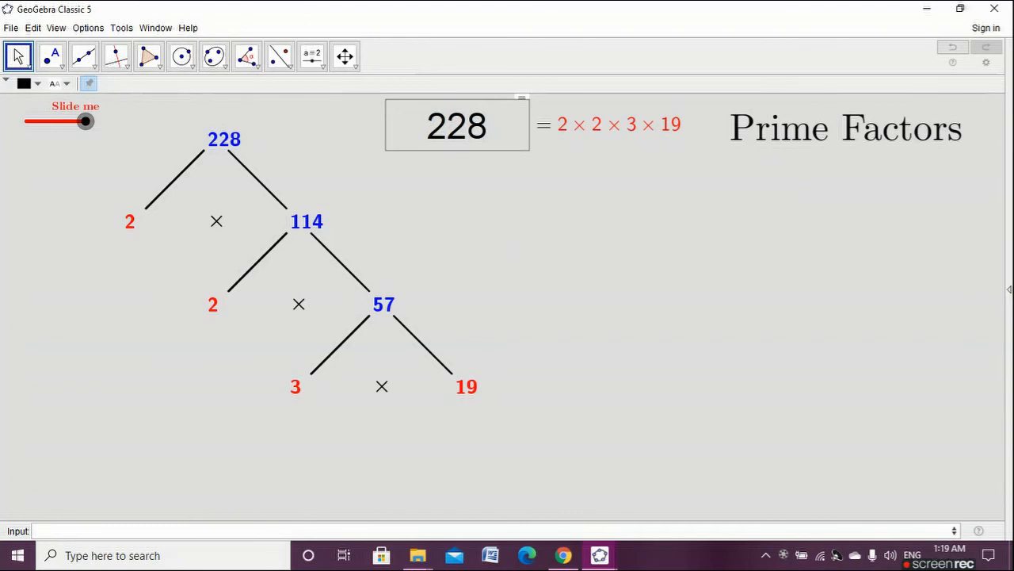
key("Escape")
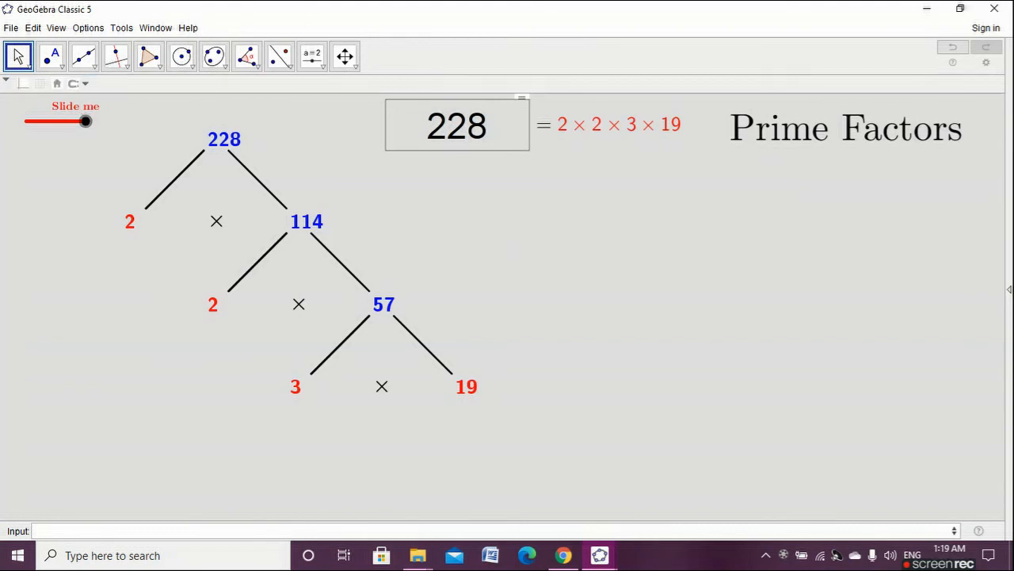